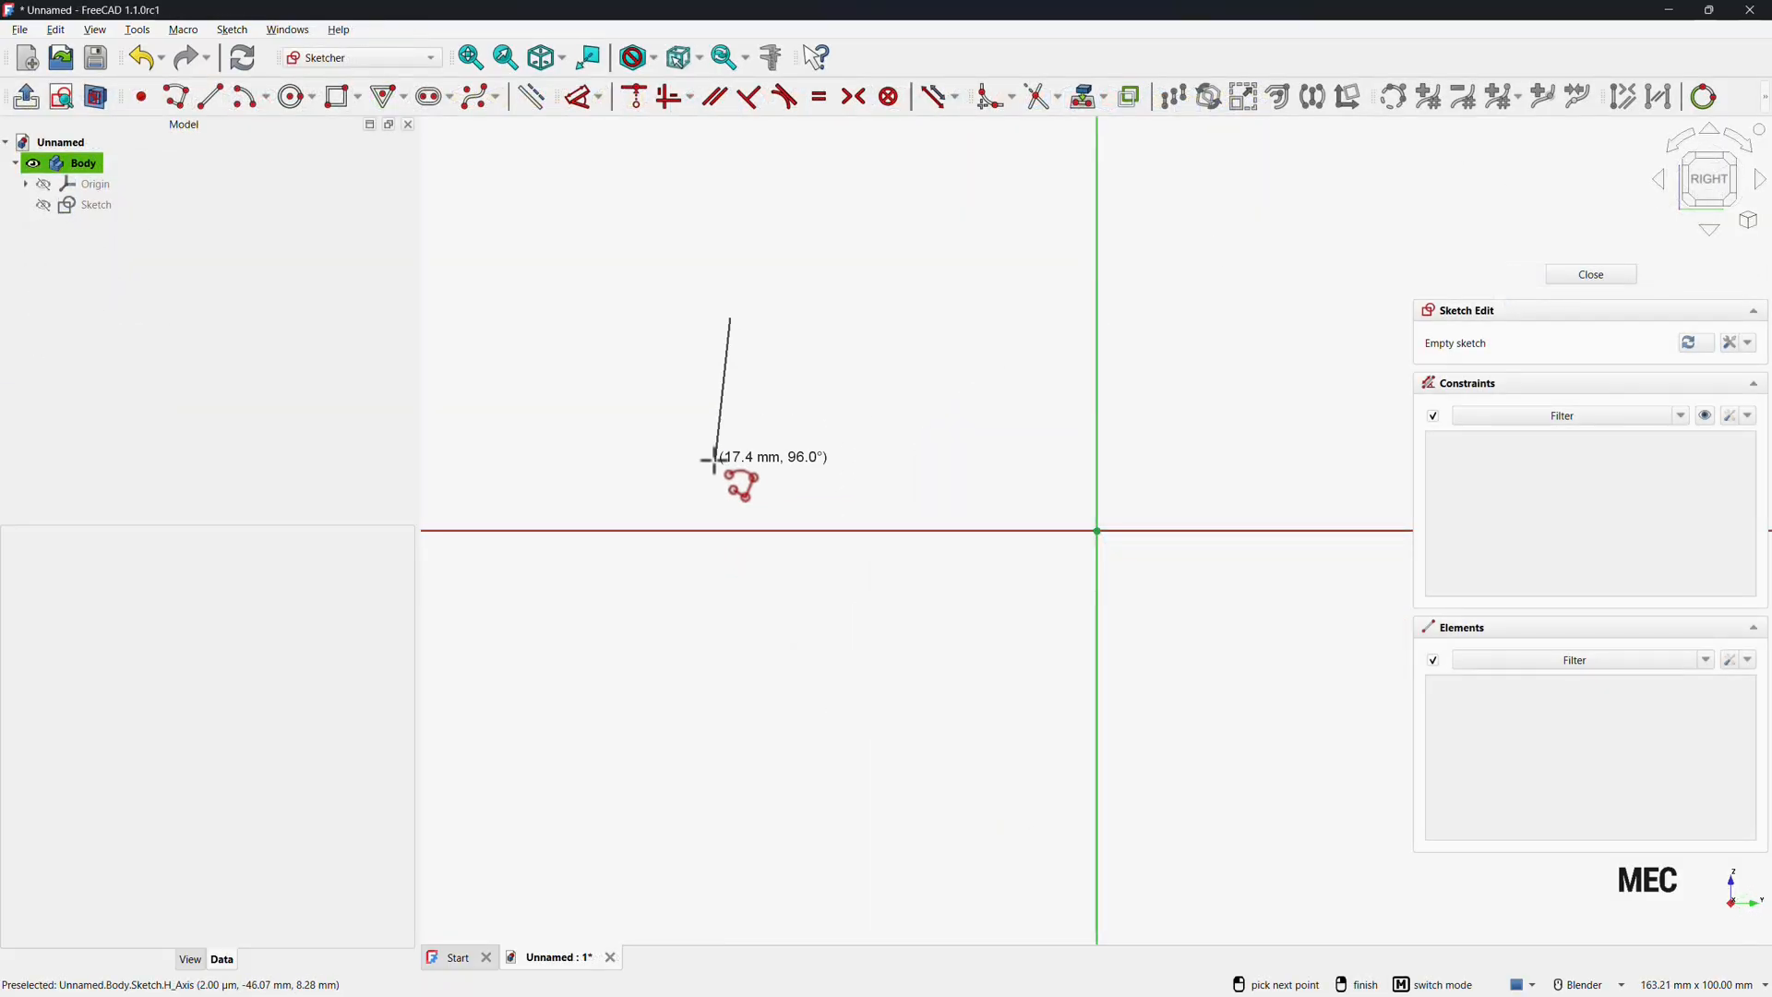
pyautogui.click(938, 319)
pyautogui.click(955, 196)
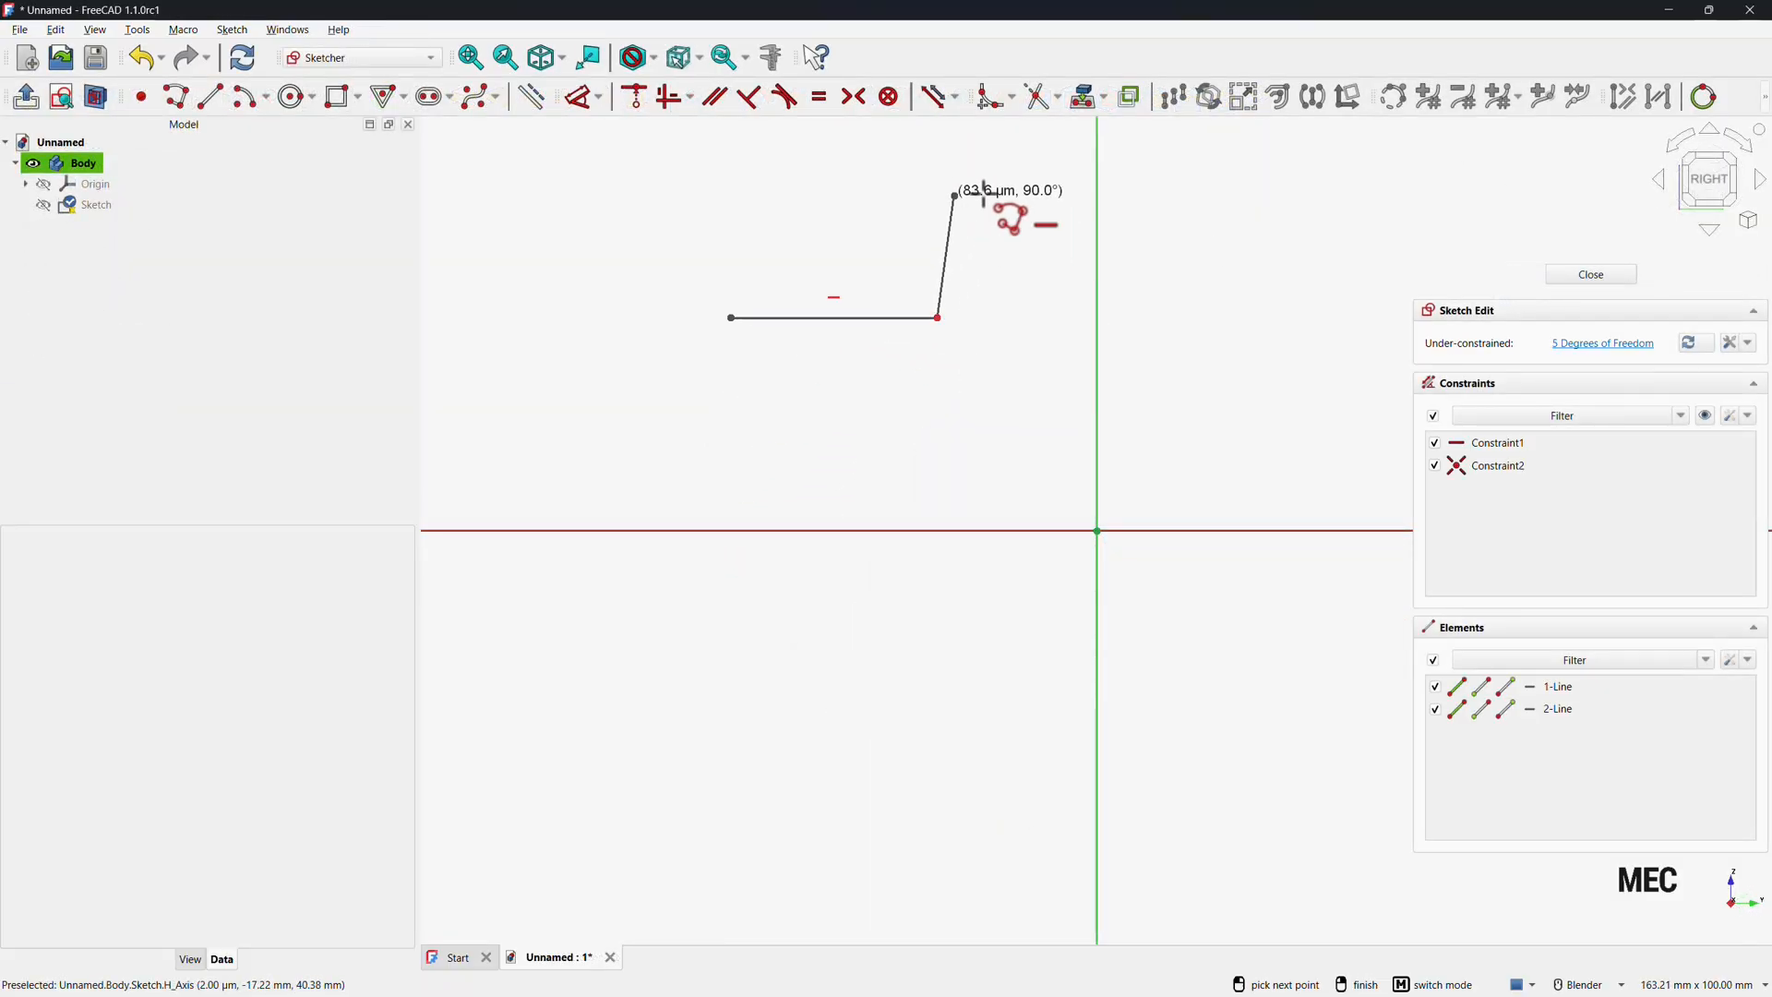
pyautogui.click(1098, 196)
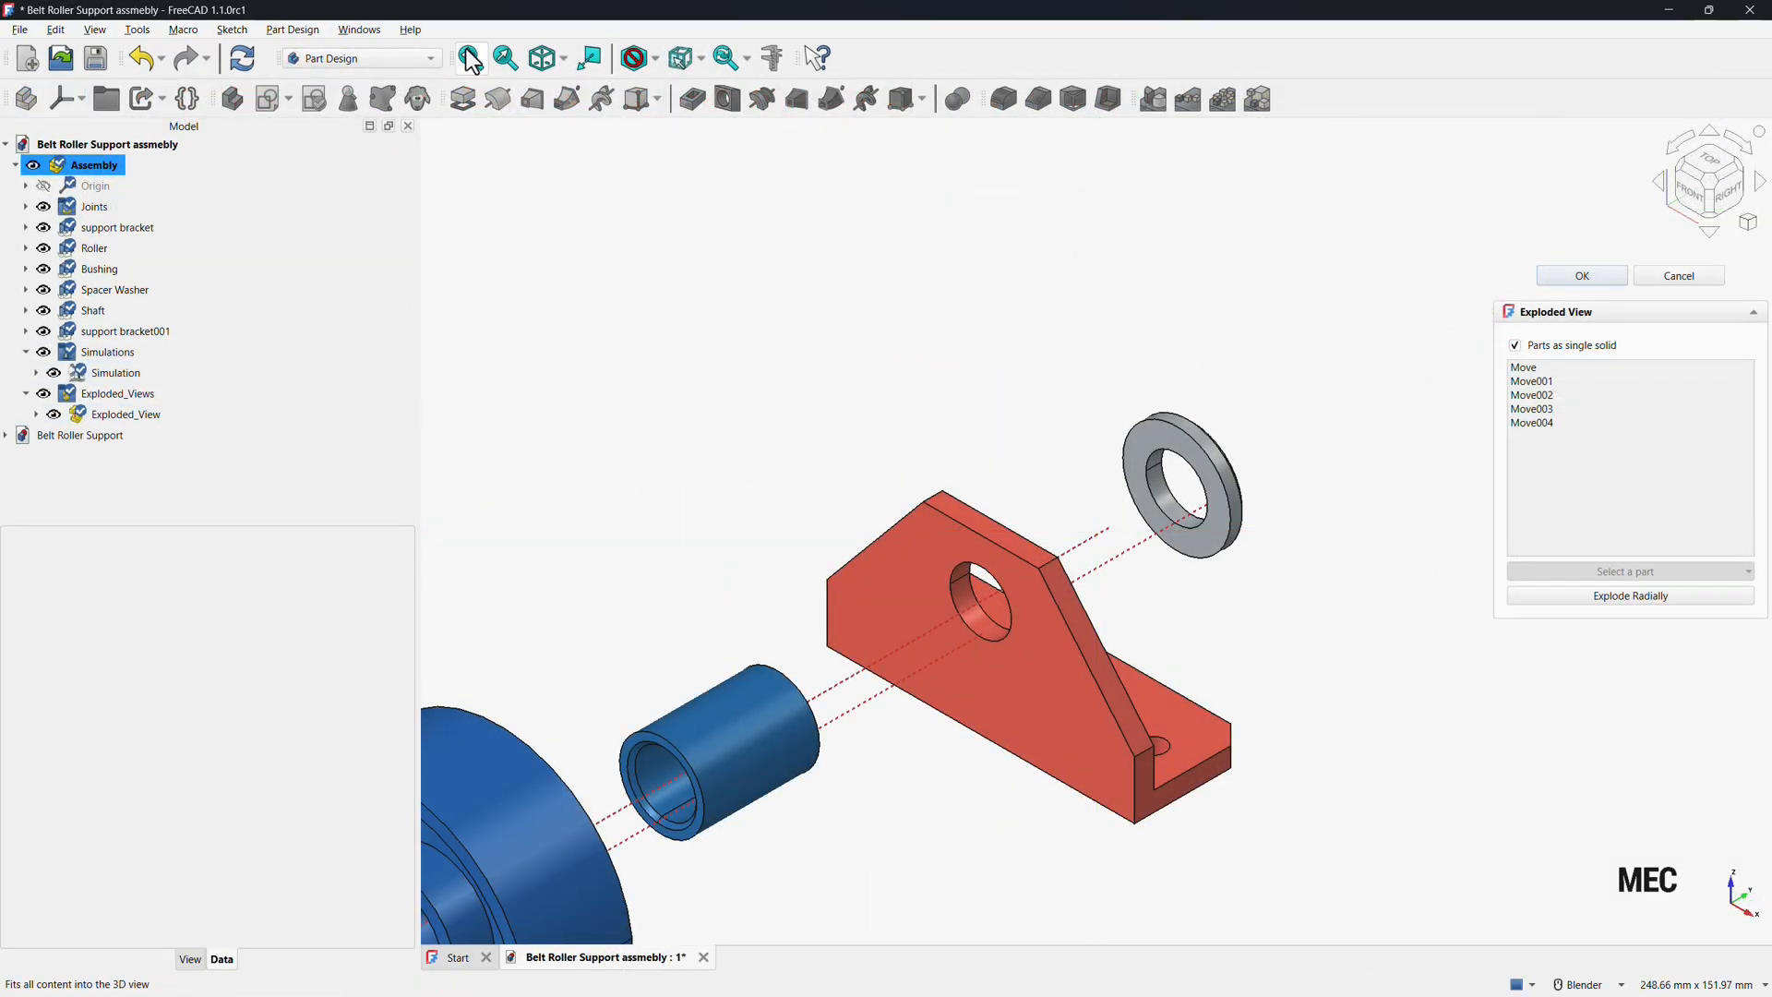
# Fit the assembly in view, open the exploded-view Simulation and play its animation.
pyautogui.click(470, 58)
pyautogui.doubleClick(102, 373)
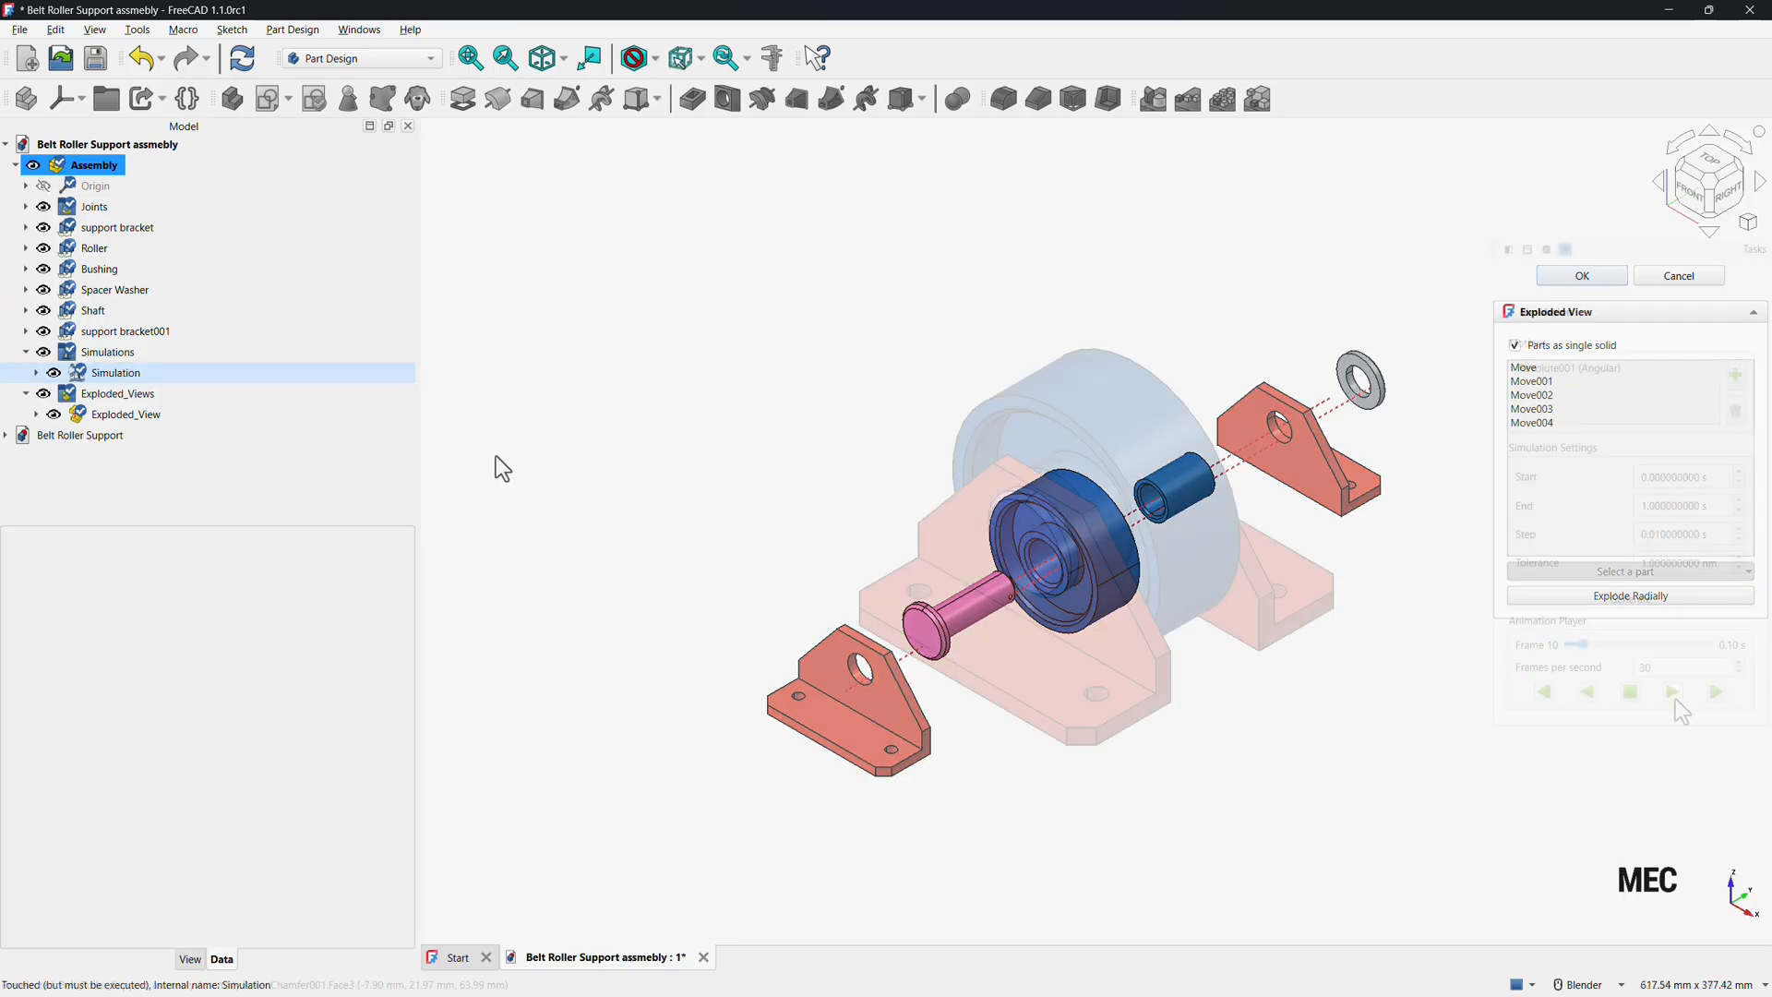
pyautogui.click(1672, 692)
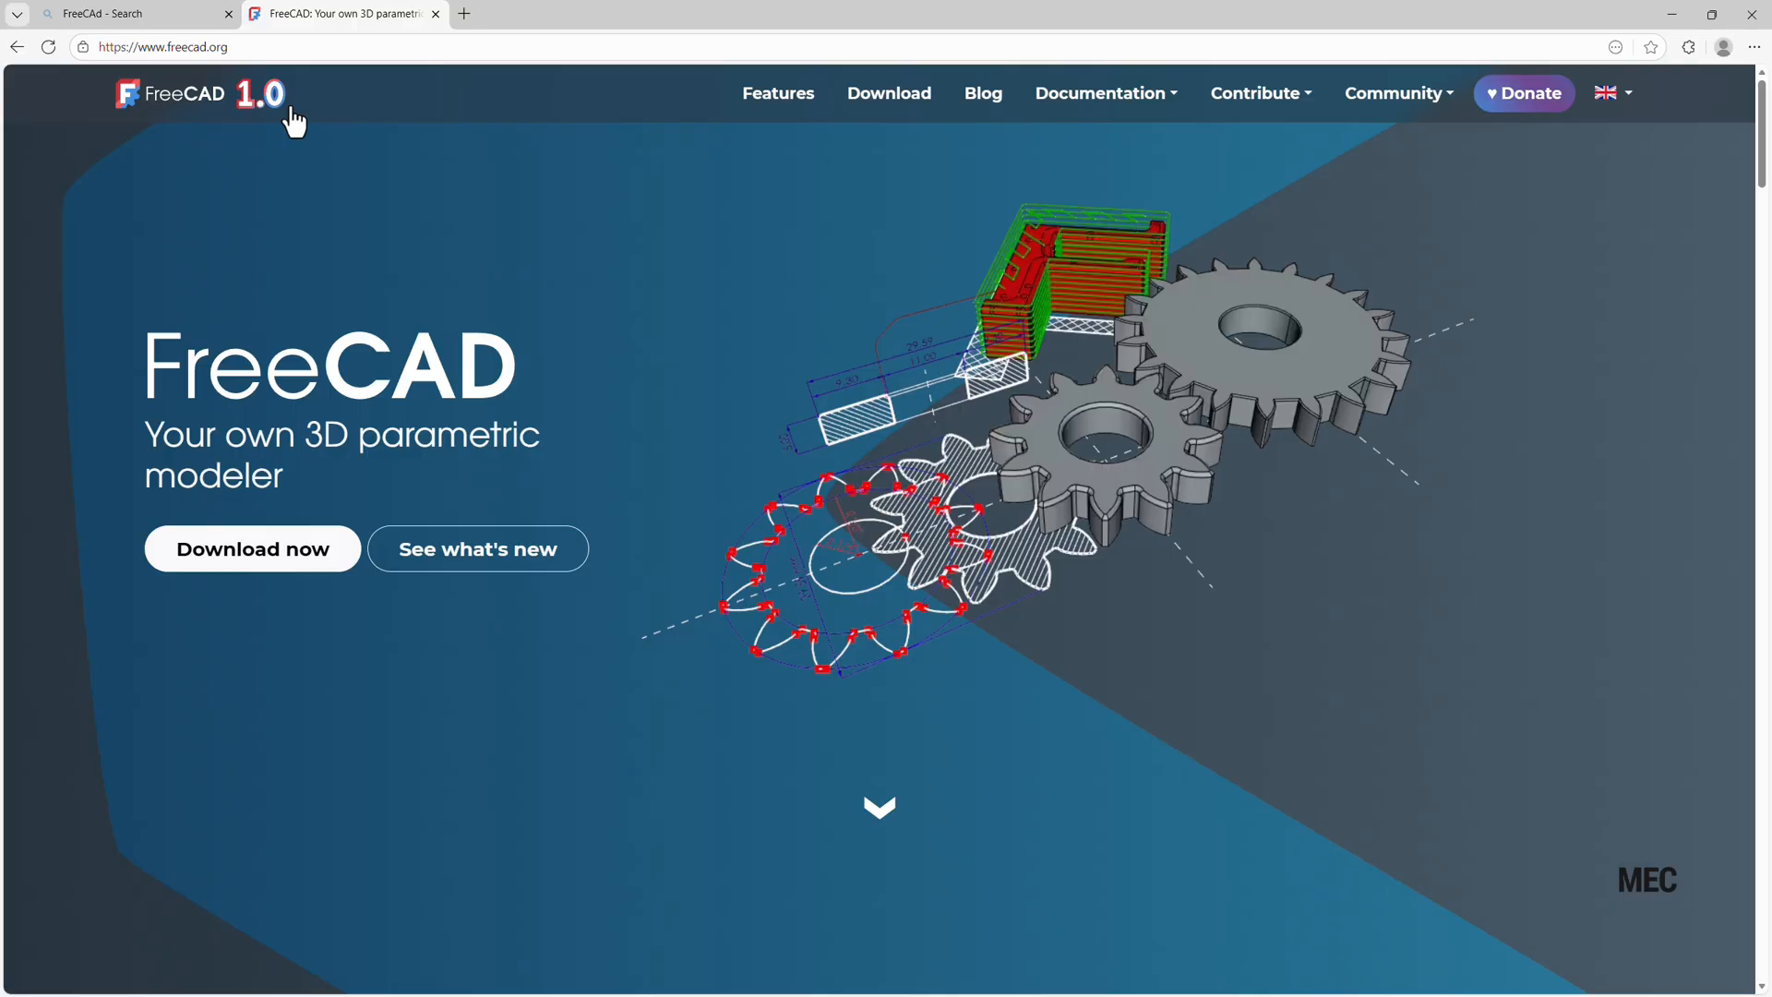
# Open the Download page of the FreeCAD website and scroll down to the development versions section.
pyautogui.click(895, 120)
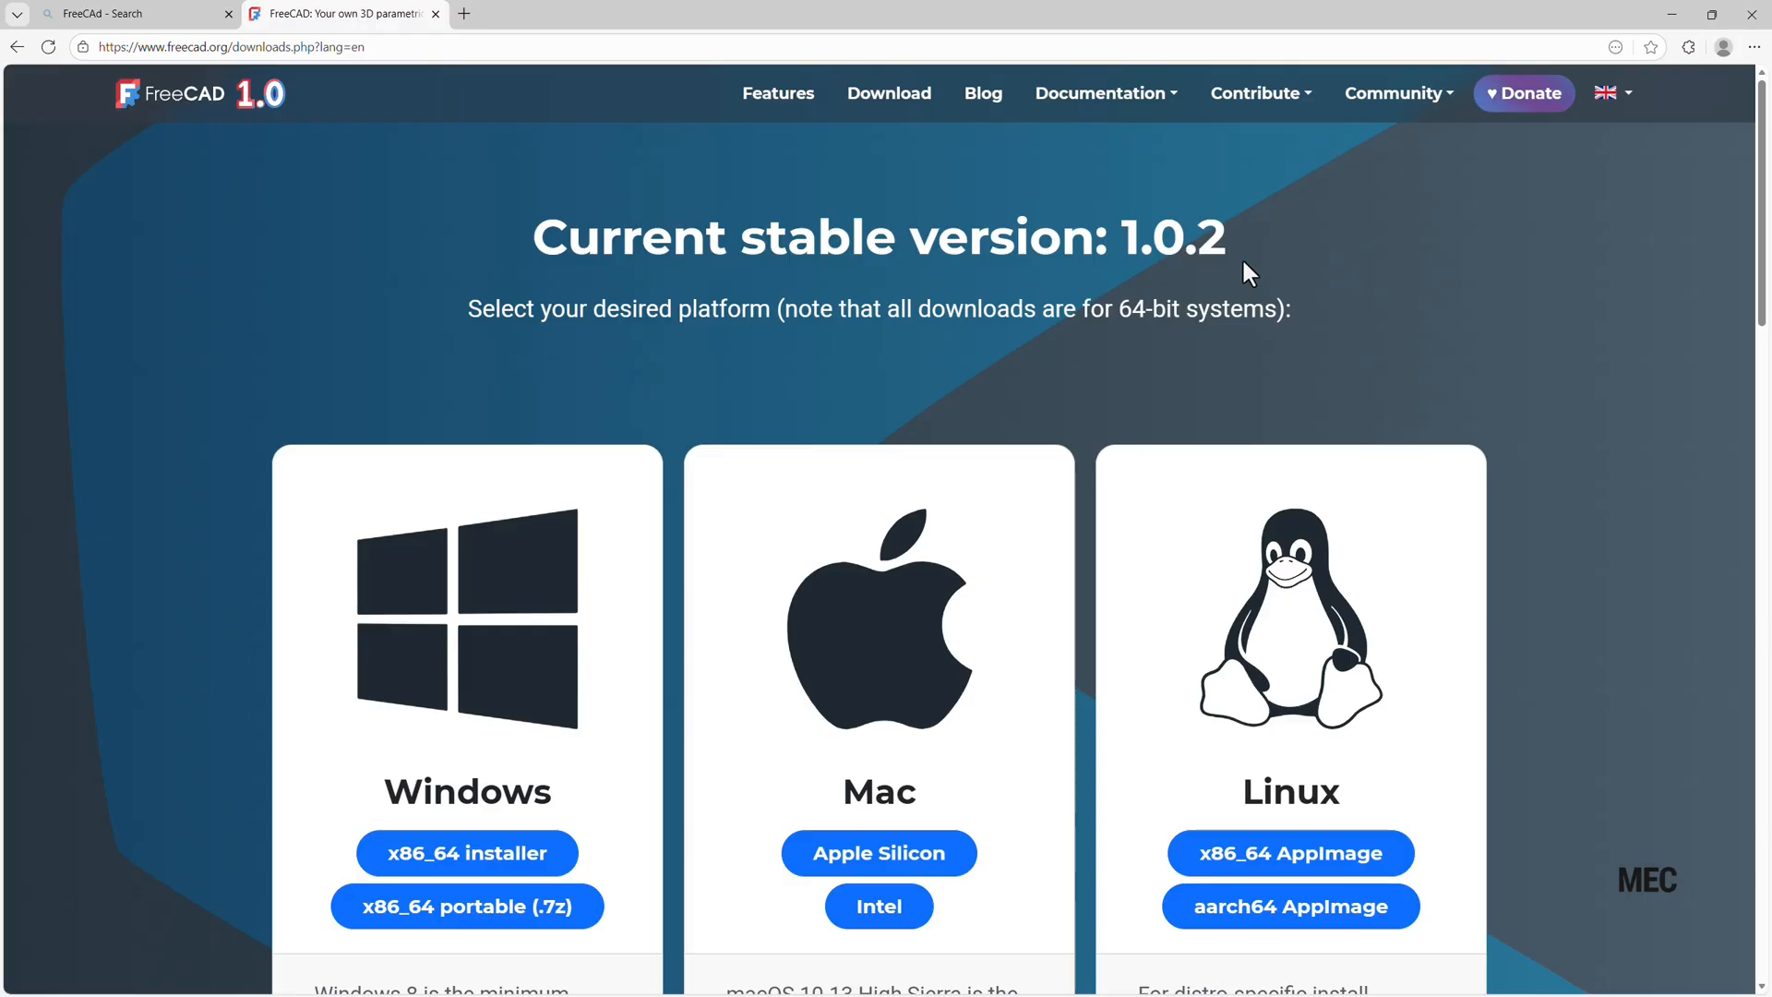
pyautogui.scroll(-3, 749, 561)
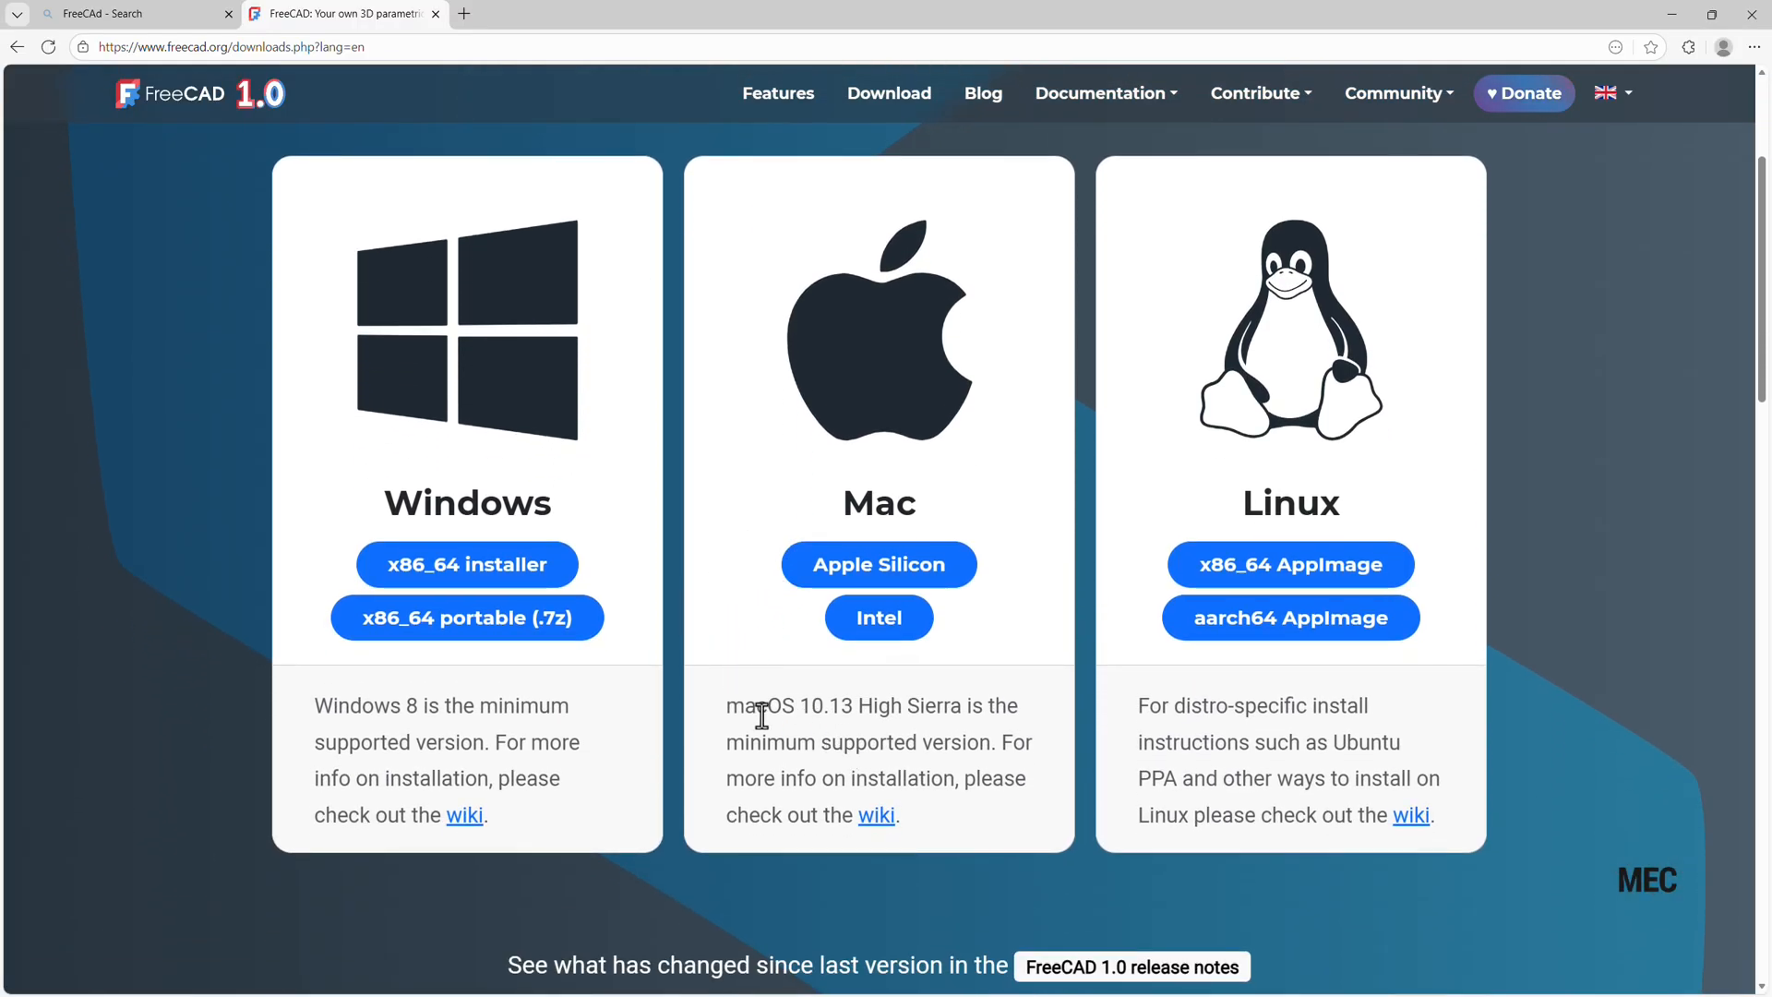
pyautogui.scroll(-4, 752, 718)
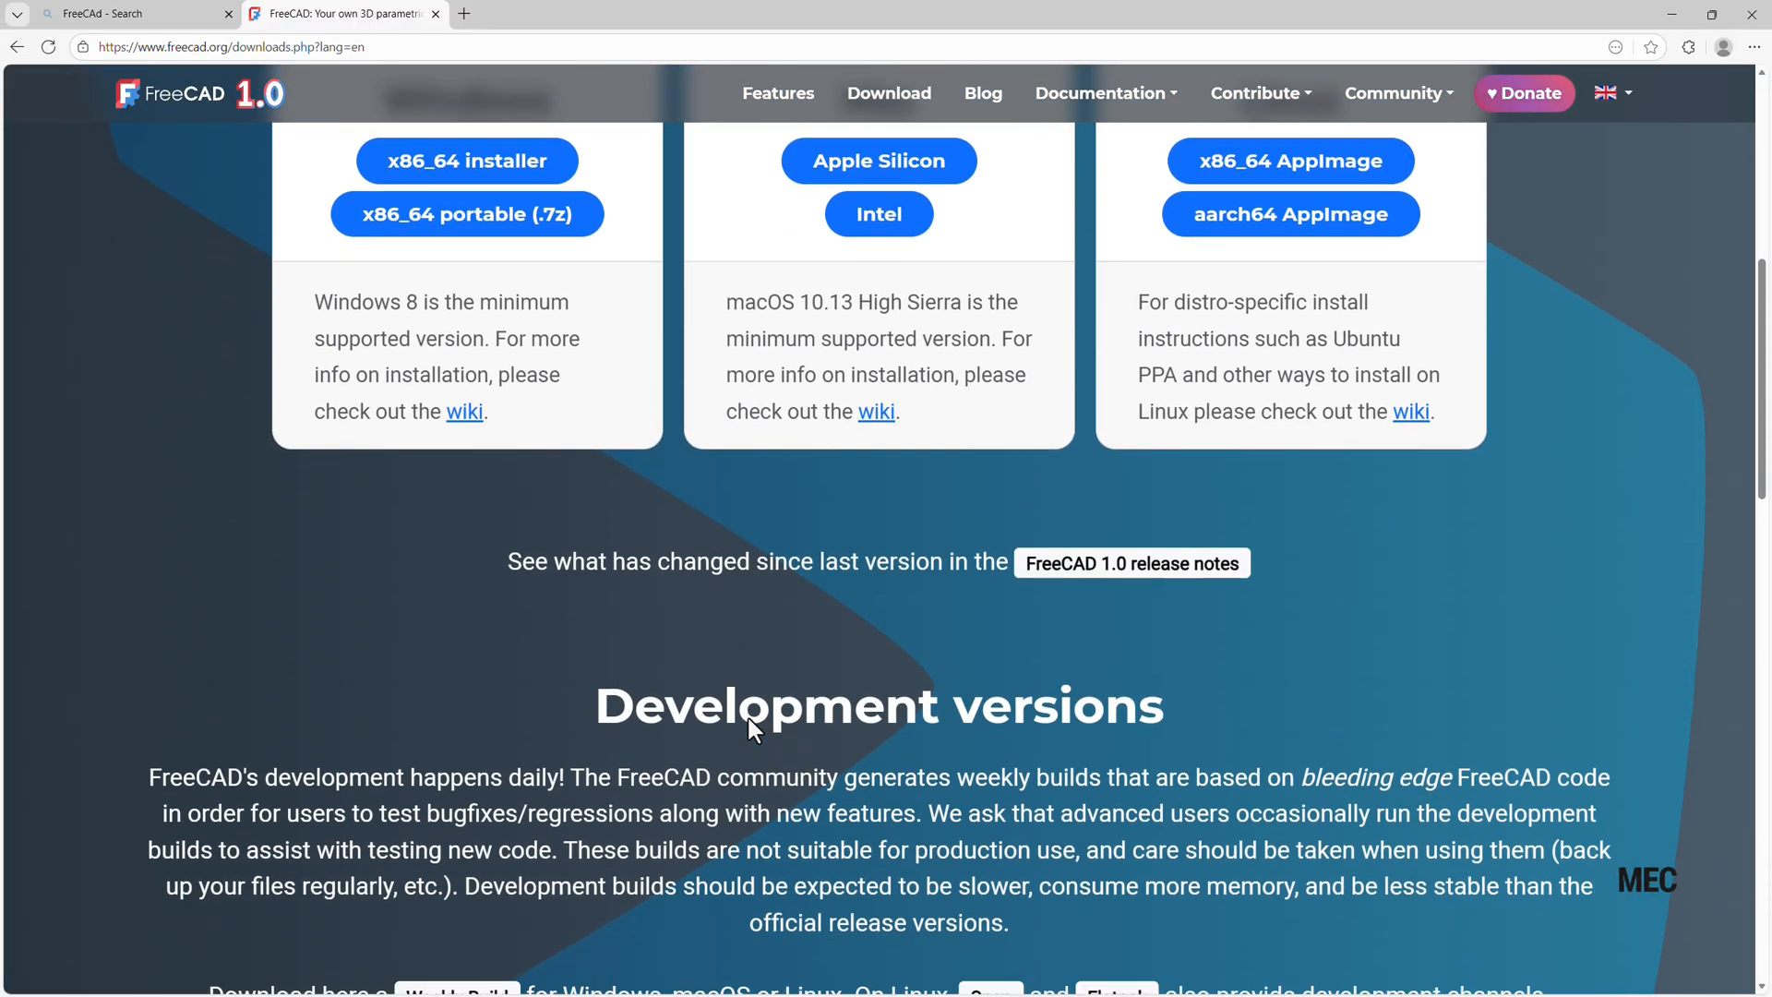
pyautogui.scroll(-5, 749, 718)
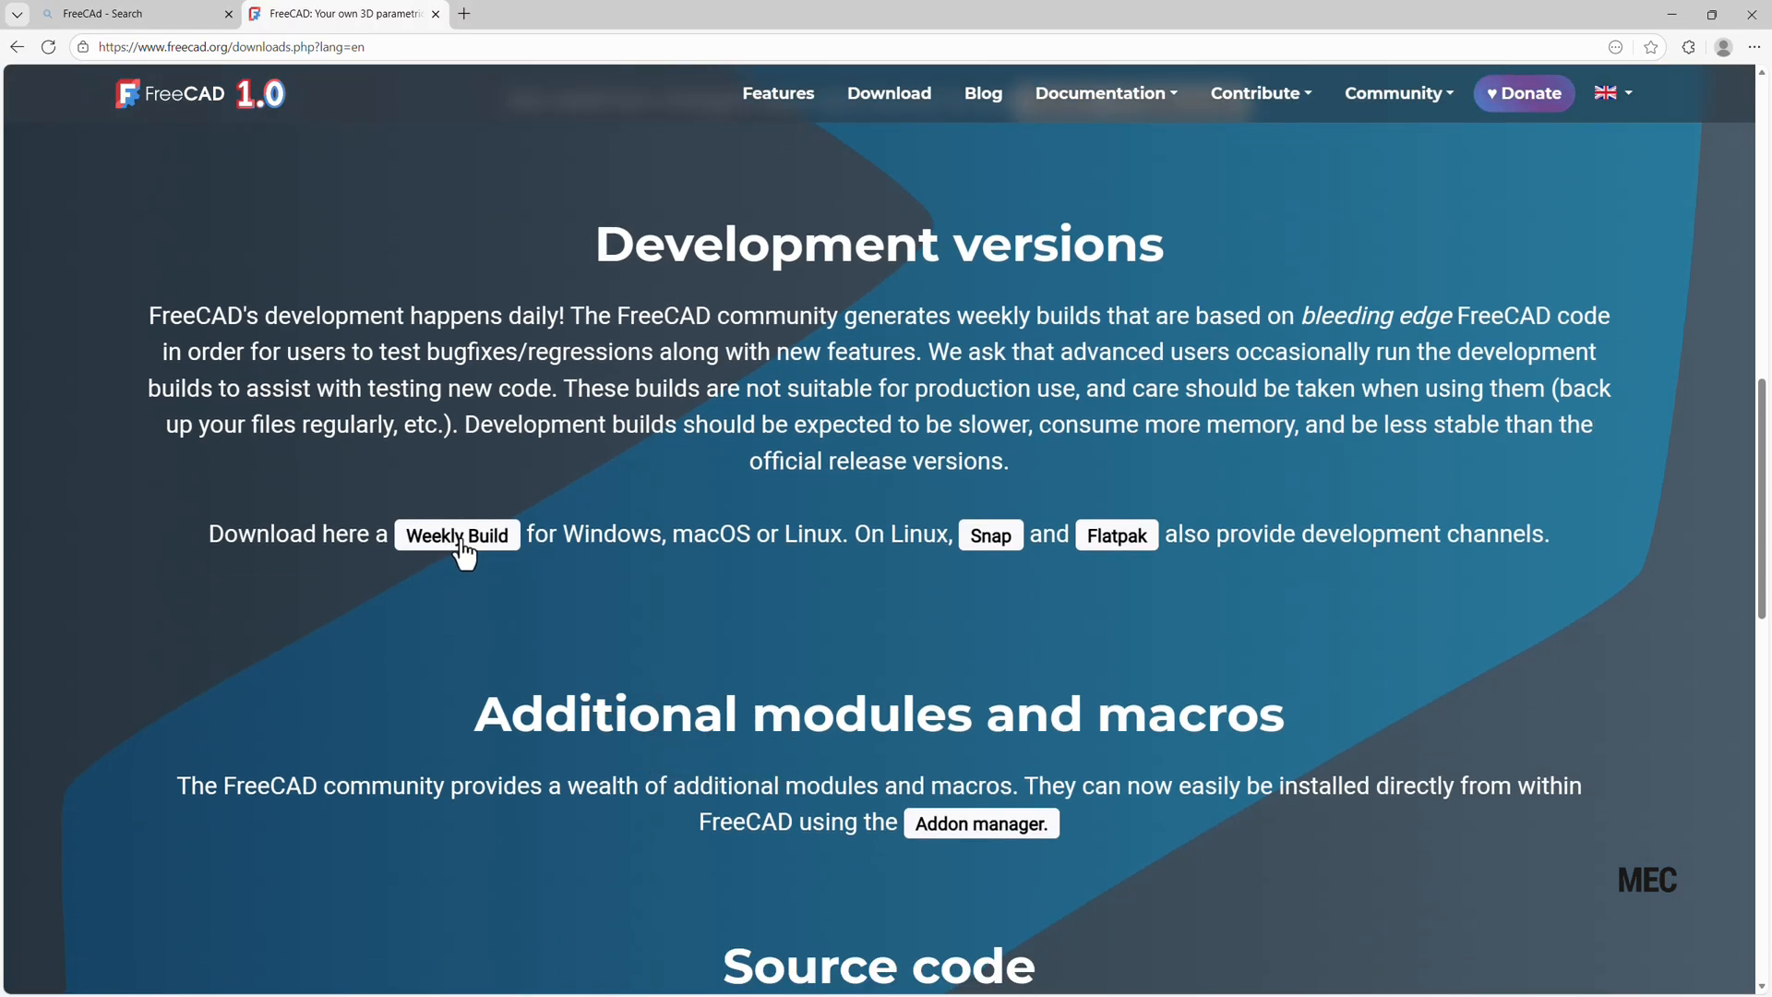
# Open the Weekly Build releases on GitHub and expand the assets of FreeCAD 1.1 Release Candidate 1.
pyautogui.click(461, 544)
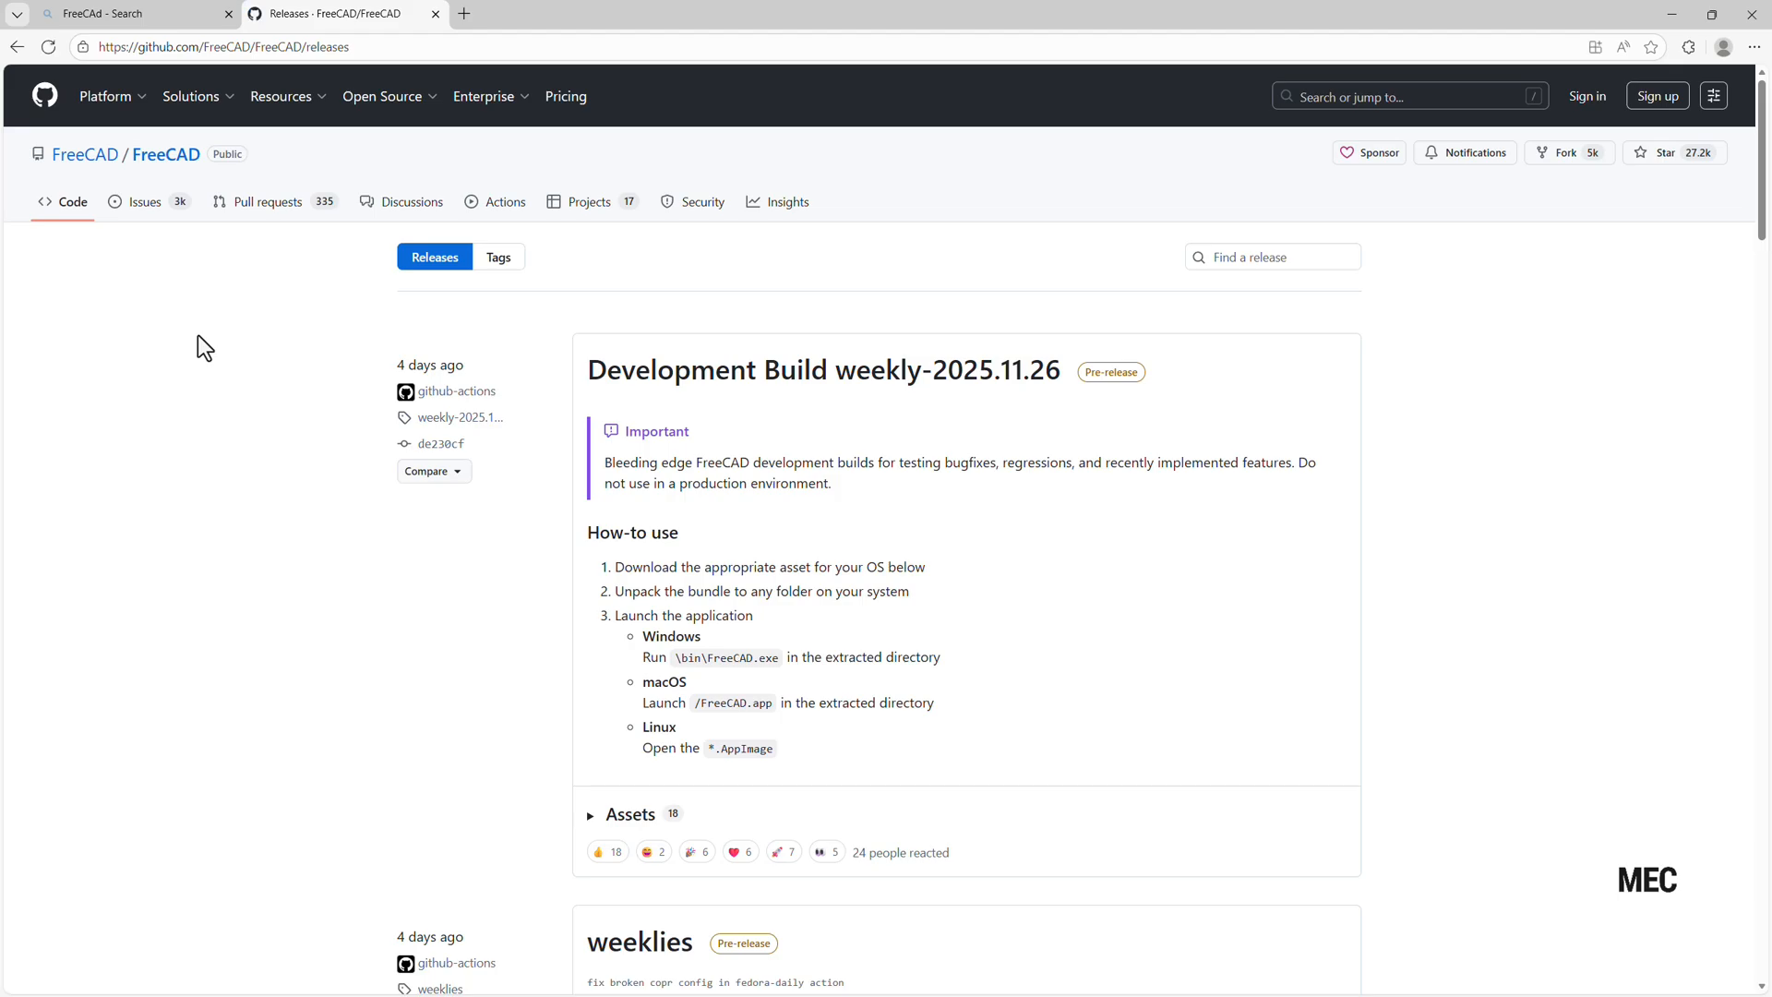
pyautogui.scroll(-5, 901, 554)
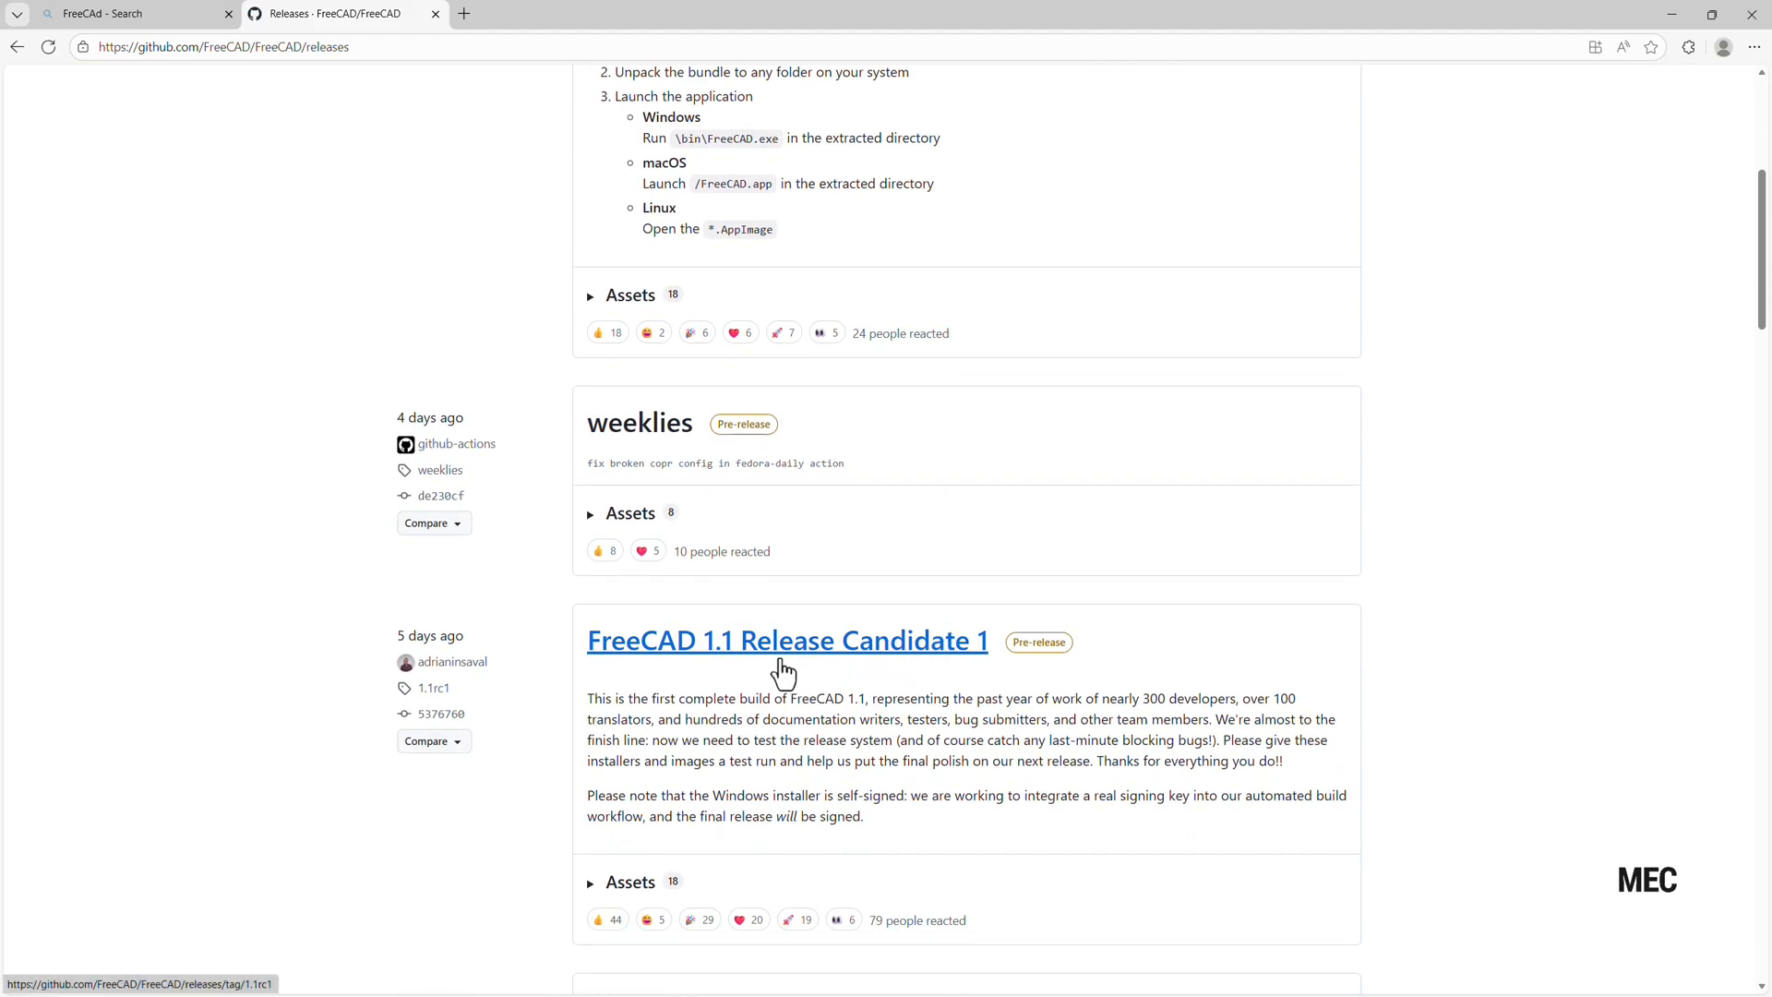
pyautogui.click(591, 886)
pyautogui.scroll(-3, 519, 845)
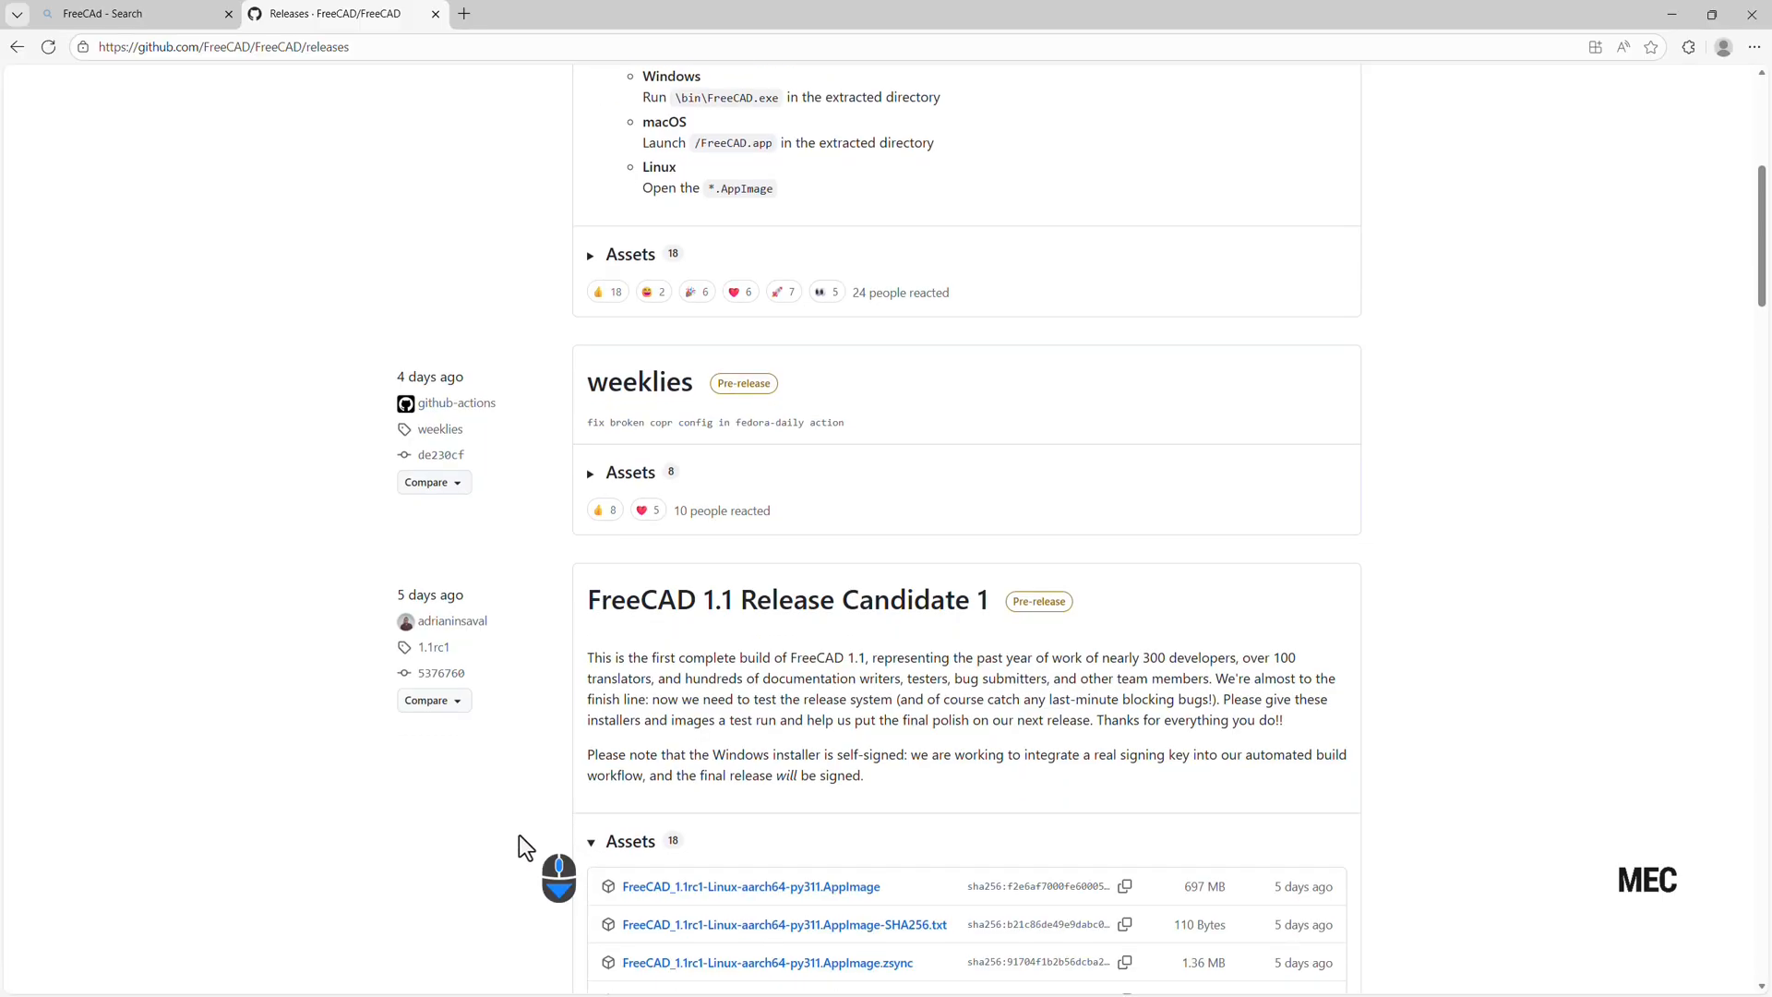
pyautogui.scroll(-3, 519, 834)
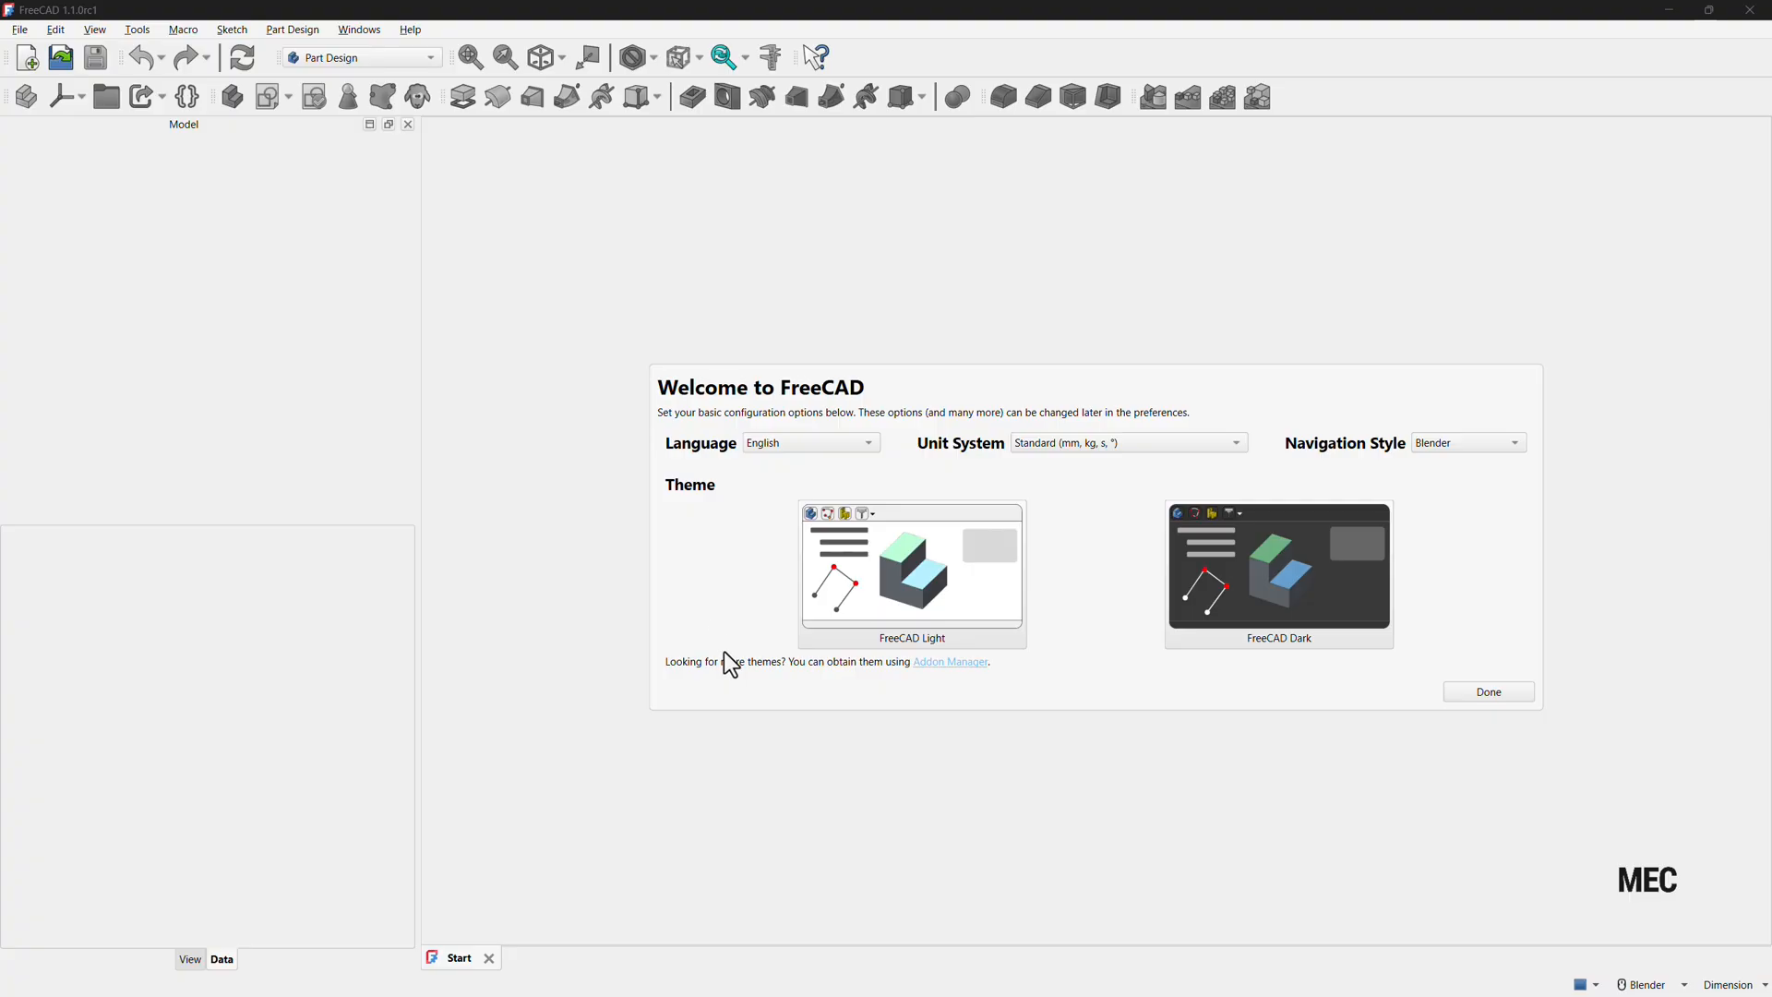
# Accept the default welcome settings and create a new Parametric Body.
pyautogui.click(1477, 693)
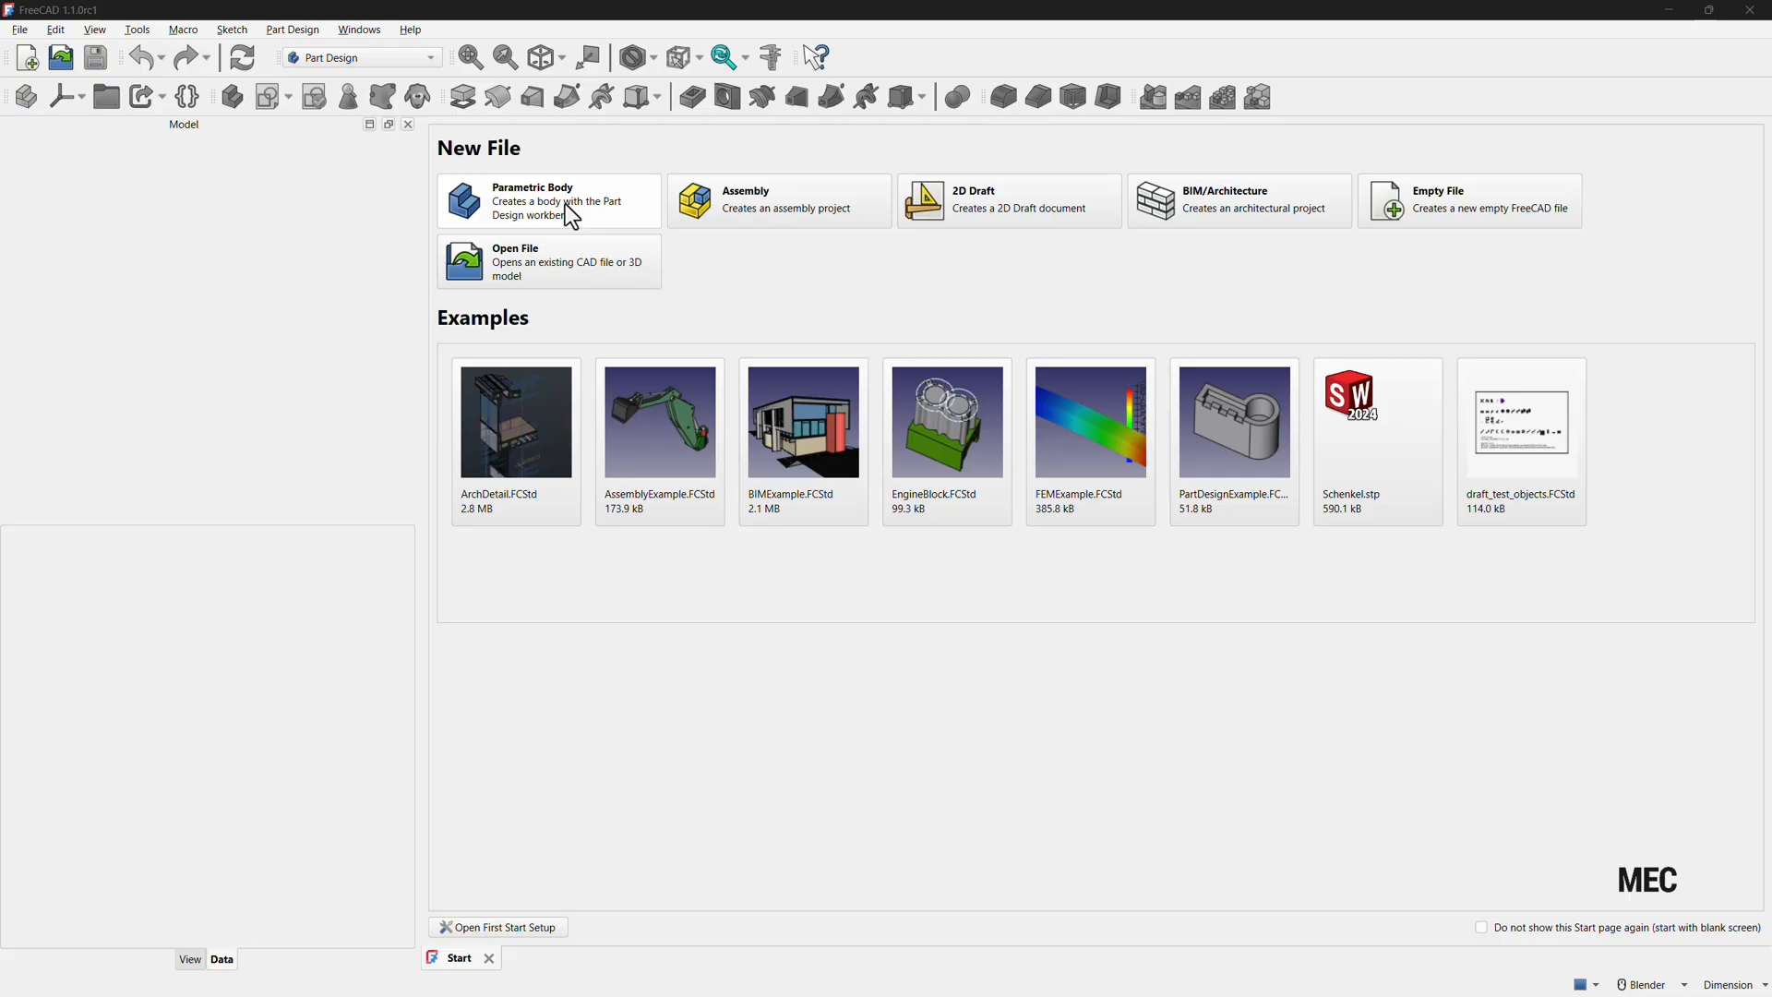
pyautogui.click(565, 207)
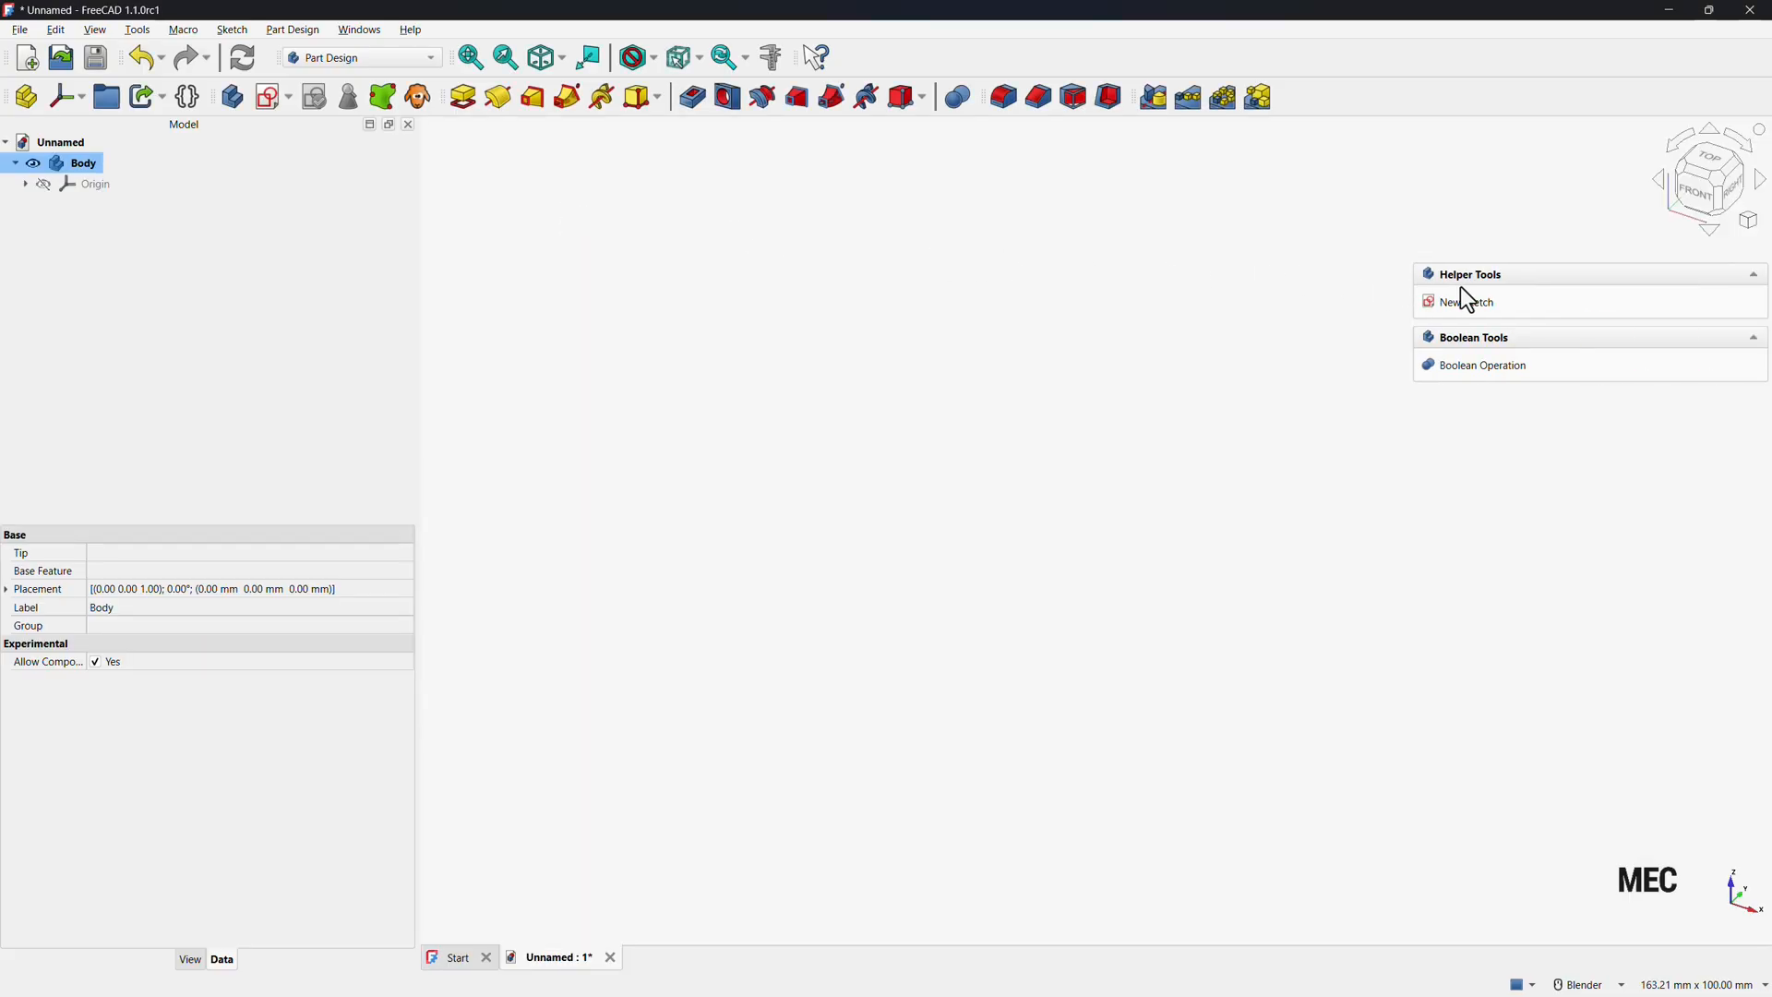
# Create a new sketch in the body attached to the YZ plane.
pyautogui.click(1476, 303)
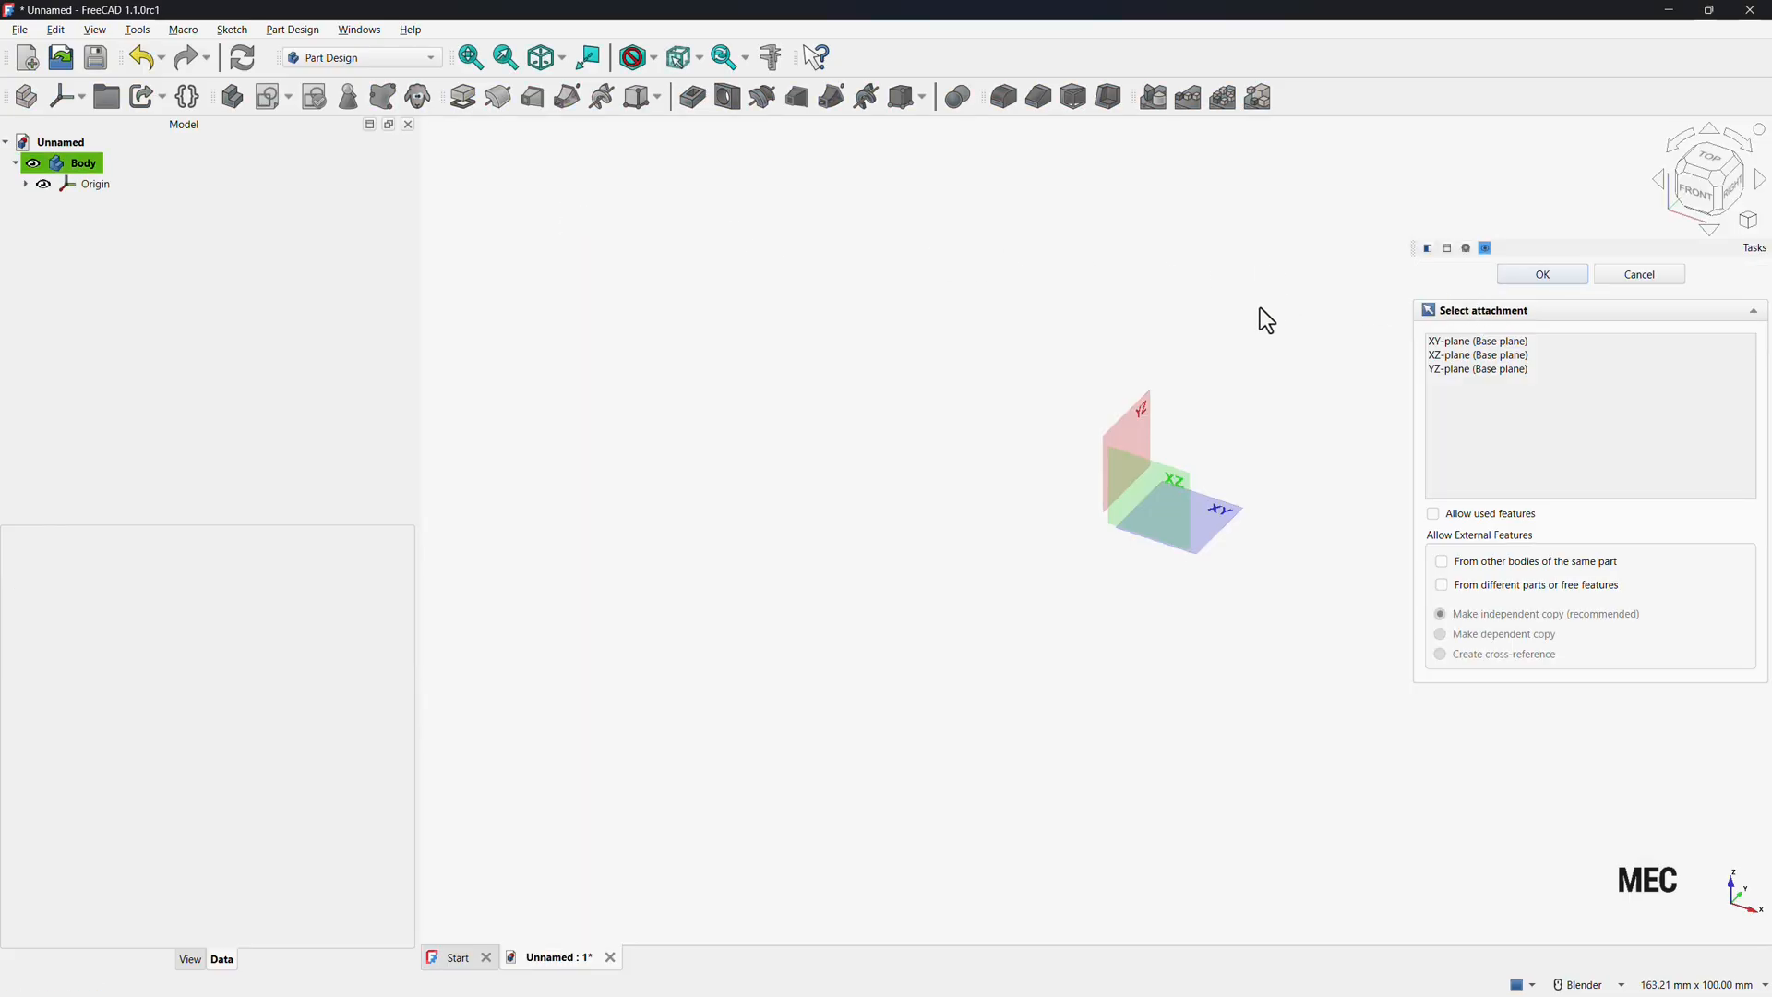
pyautogui.click(1129, 425)
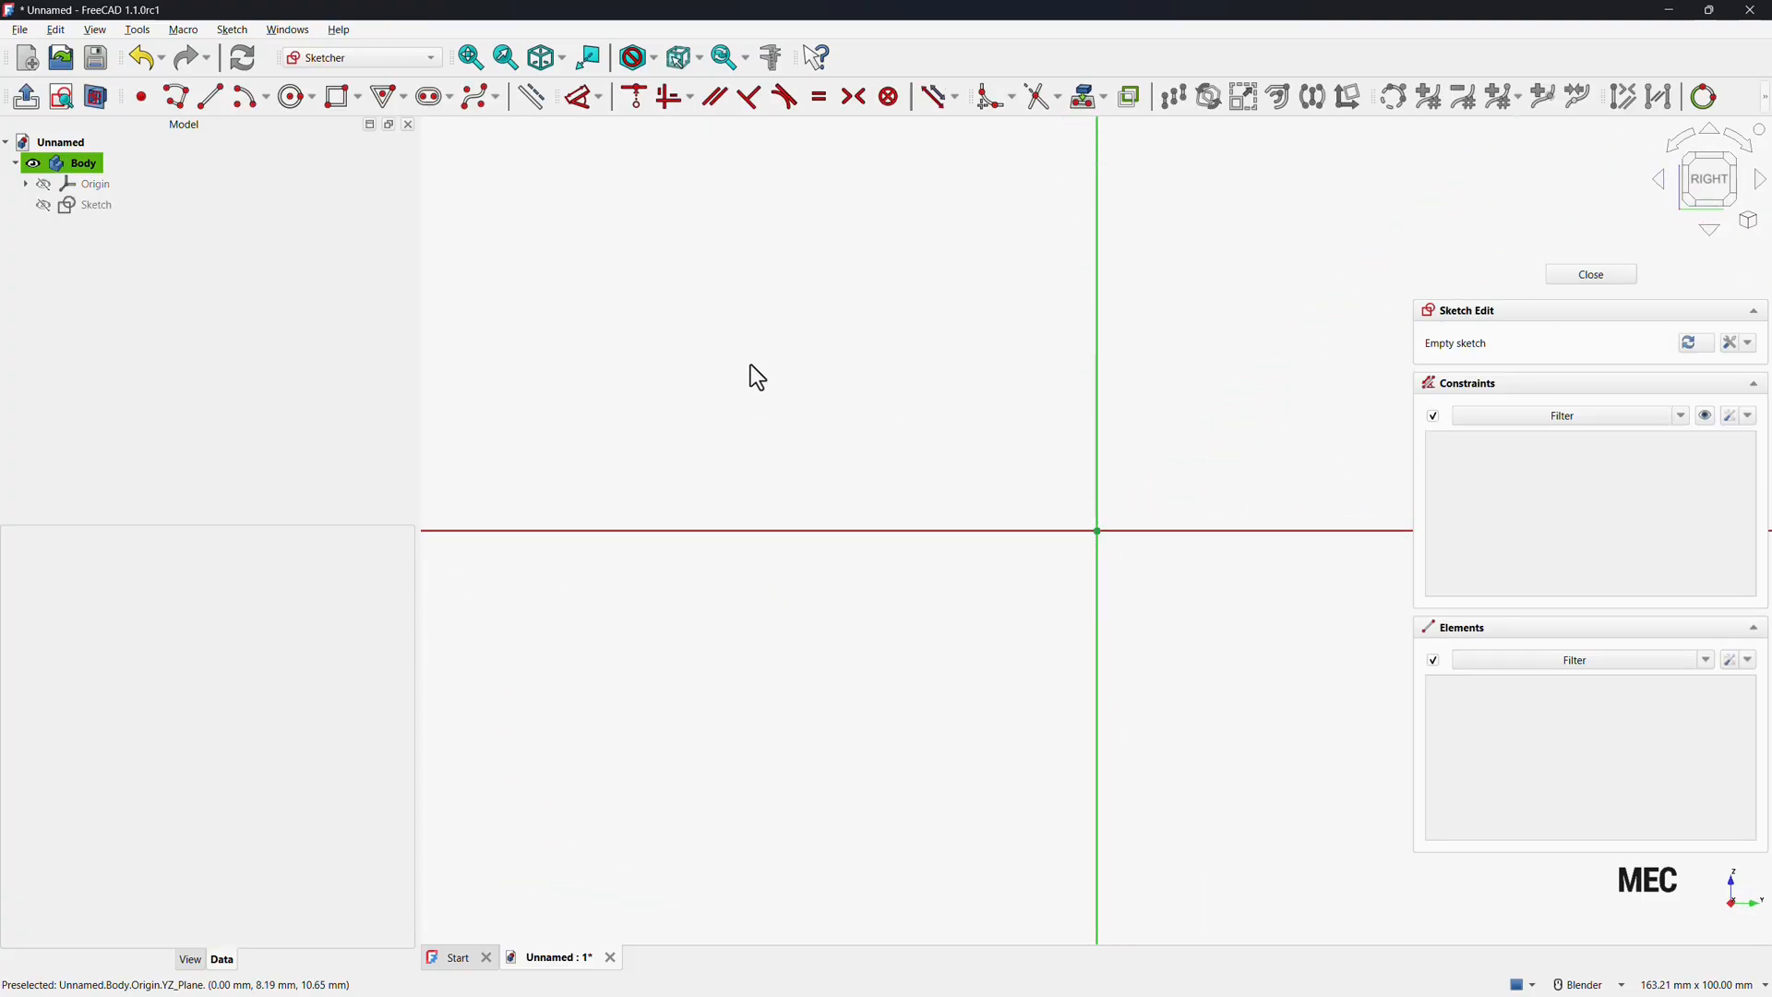
# Review the sketcher's auto constraint settings in the constraints options list.
pyautogui.click(178, 100)
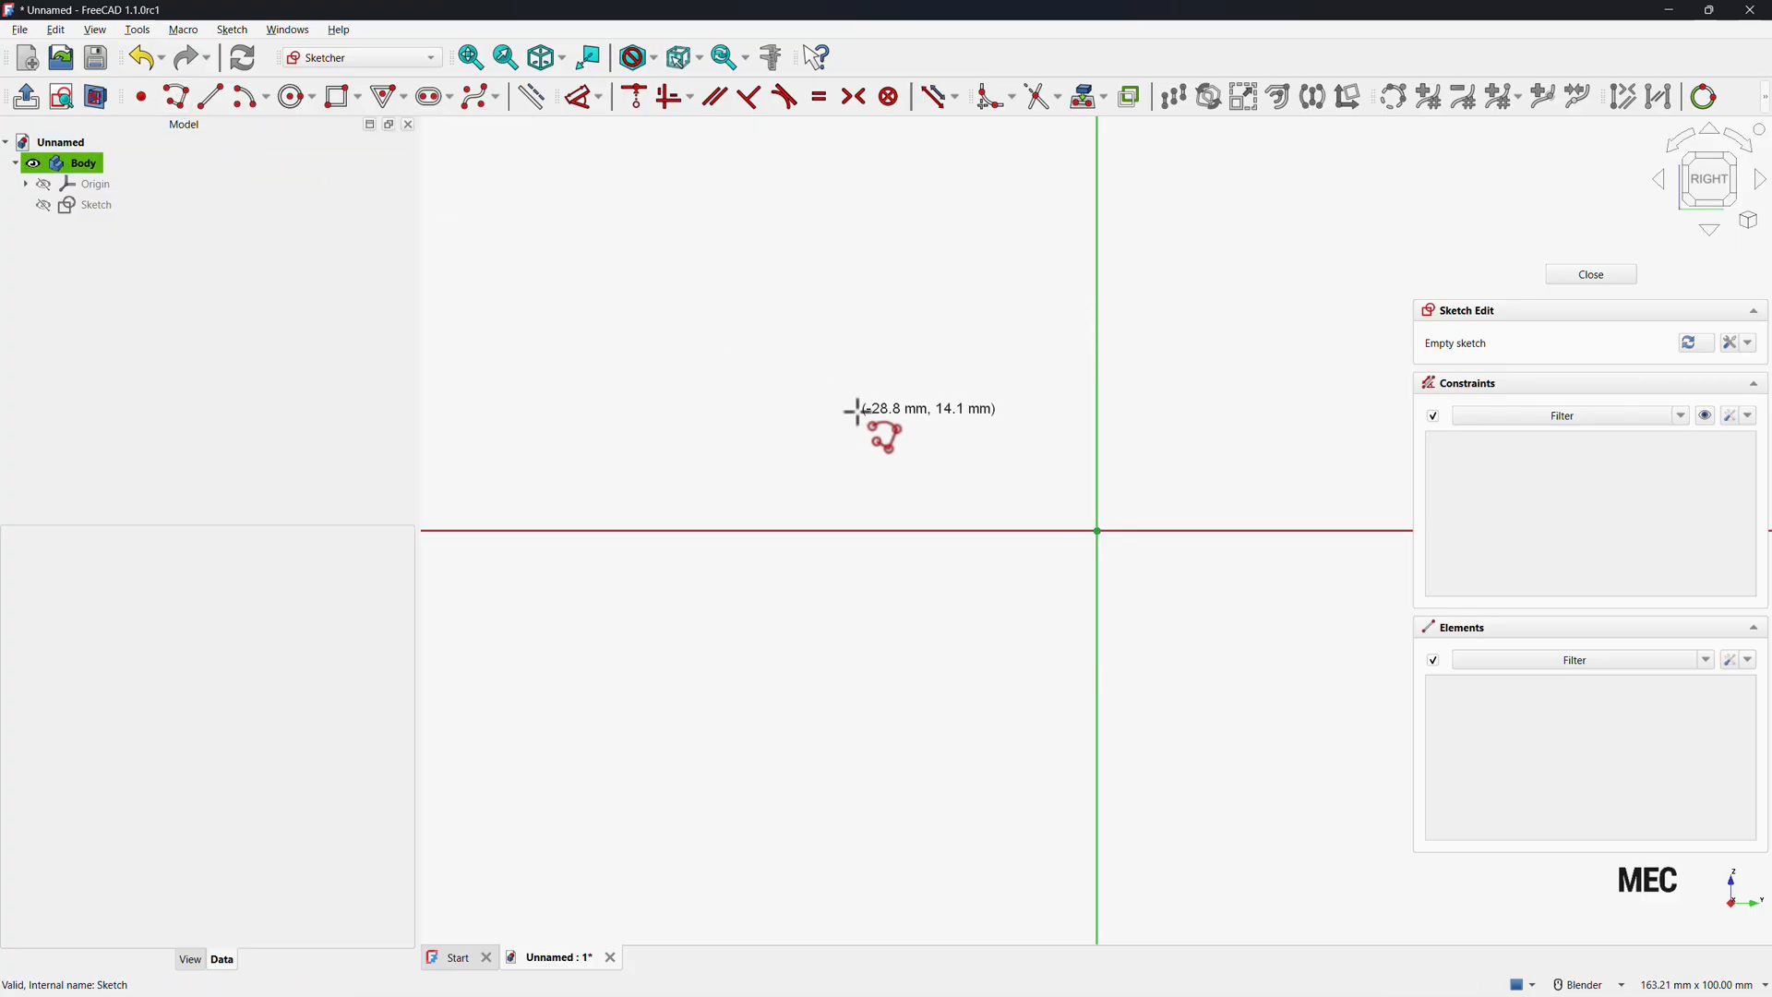
pyautogui.click(1749, 420)
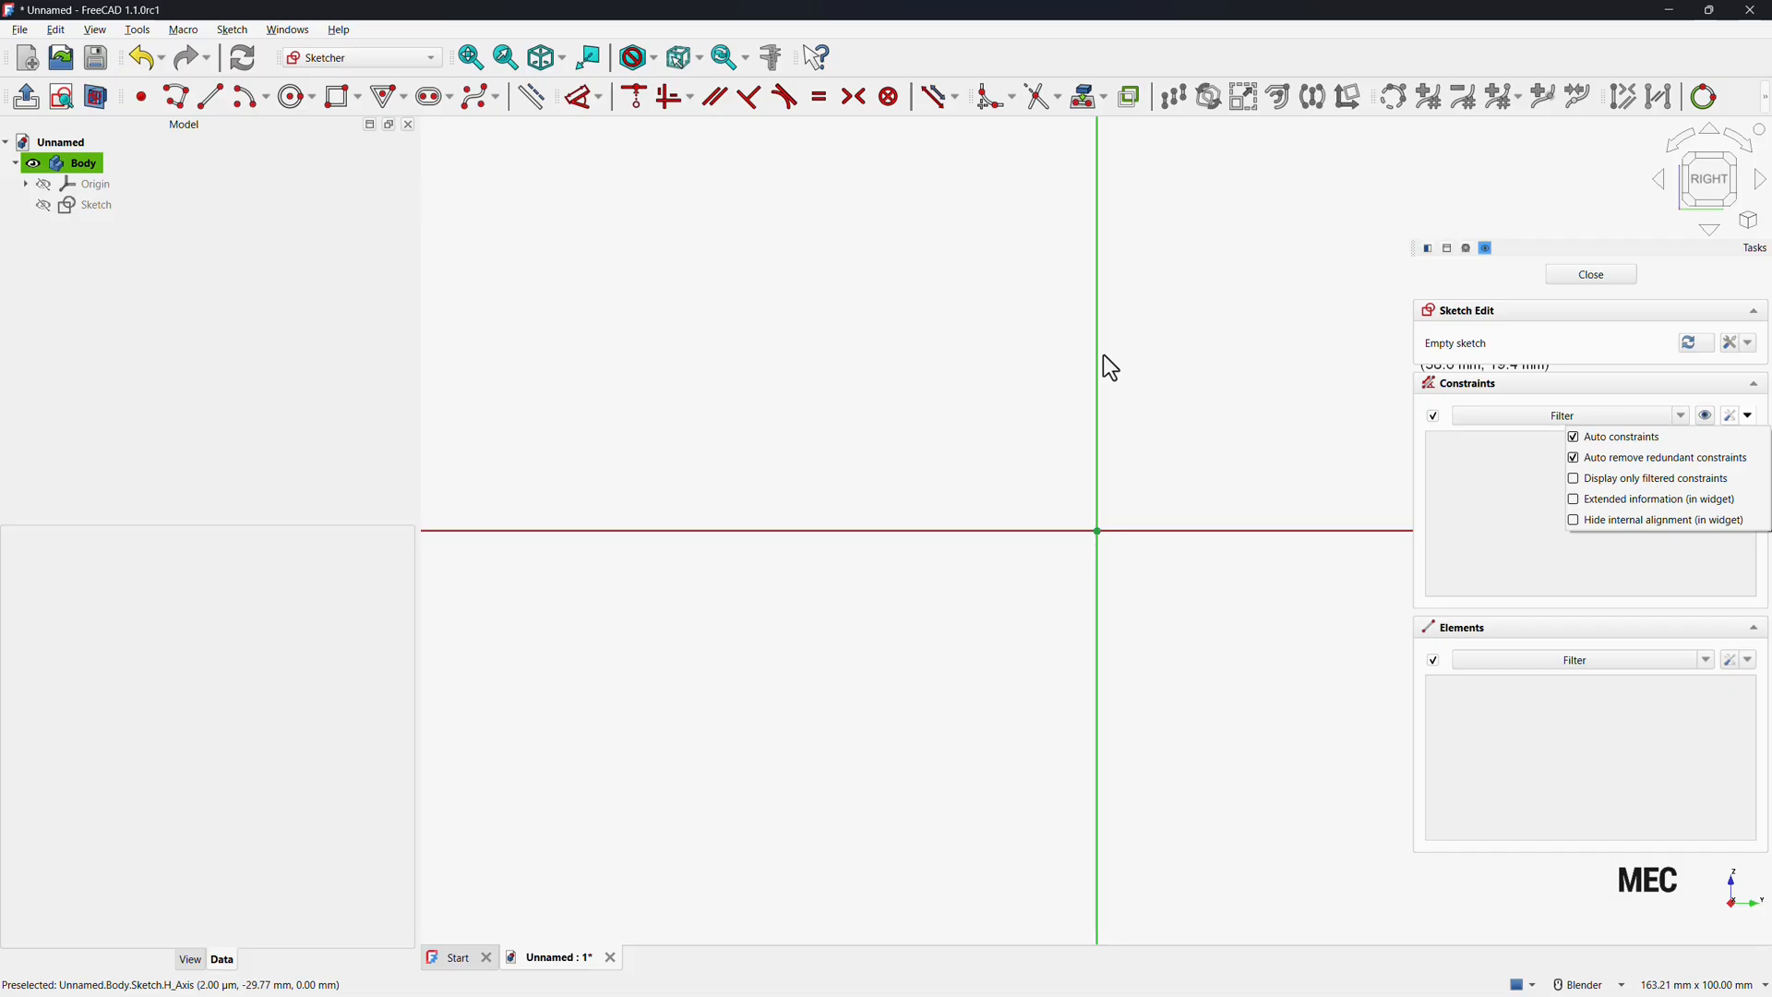
pyautogui.click(728, 315)
# Draw a closed six-segment stepped polyline profile, about 49 mm wide and 40 mm tall, with its lower-right corner at the origin.
pyautogui.press('g')
pyautogui.press('m')
pyautogui.click(729, 318)
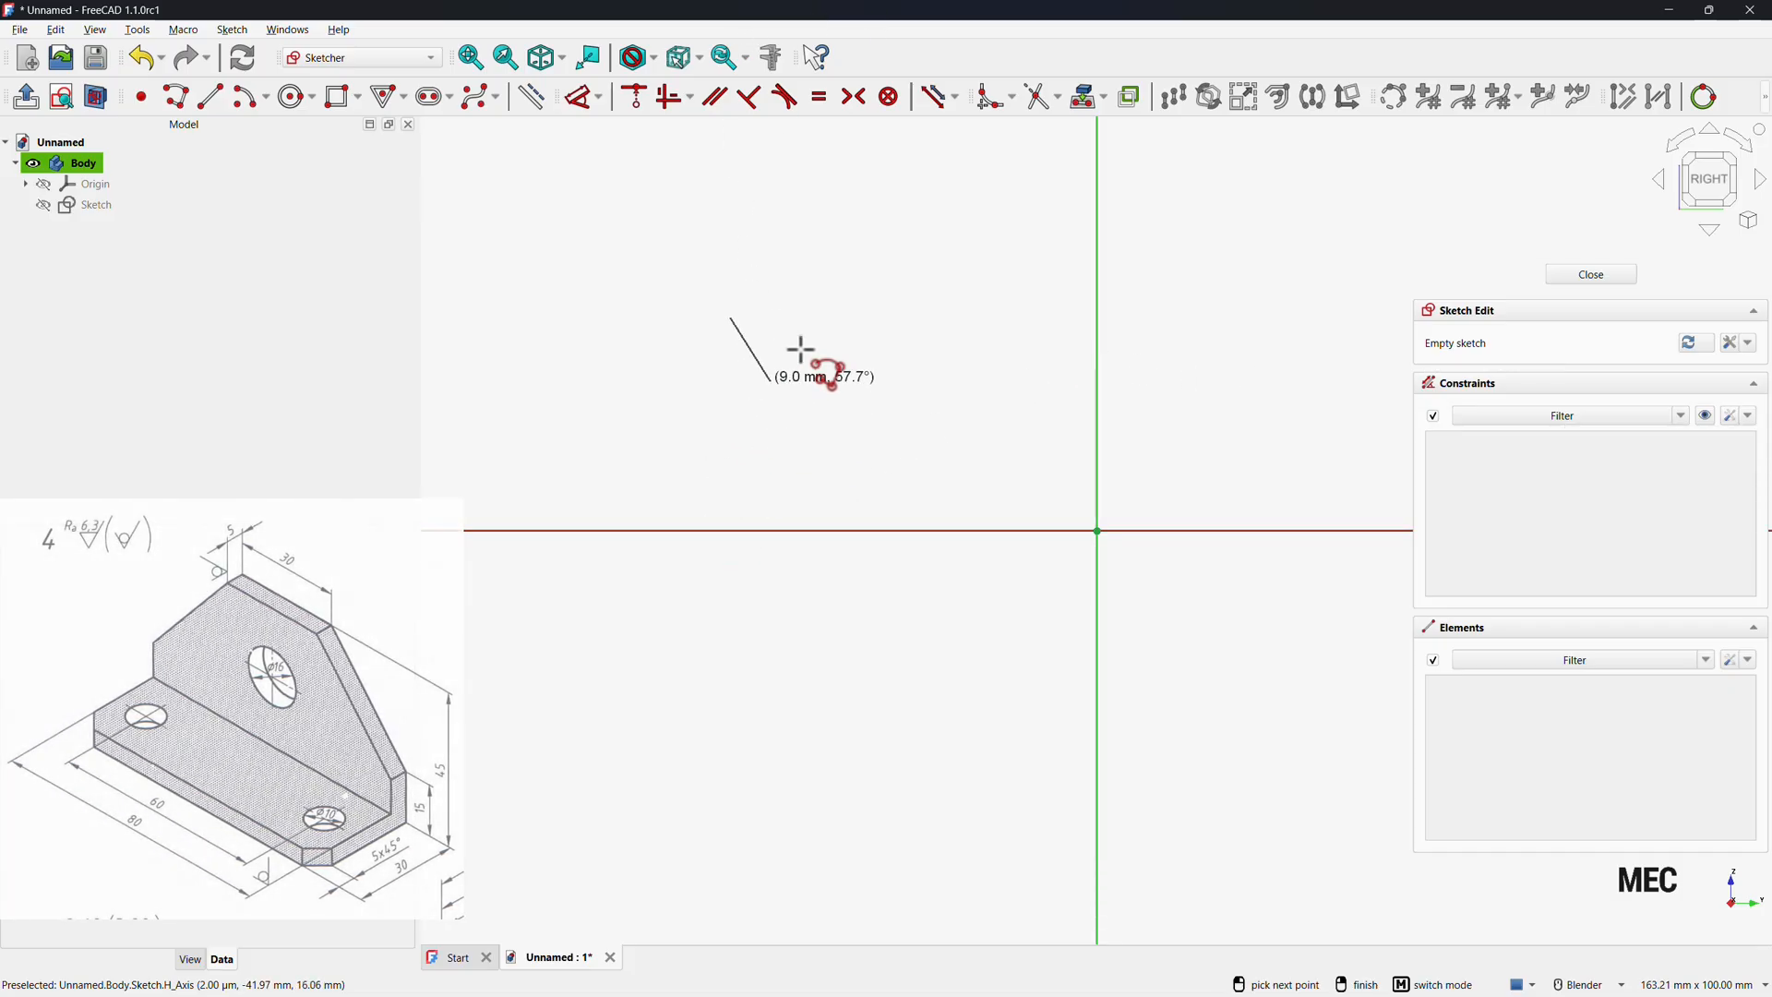
pyautogui.click(939, 319)
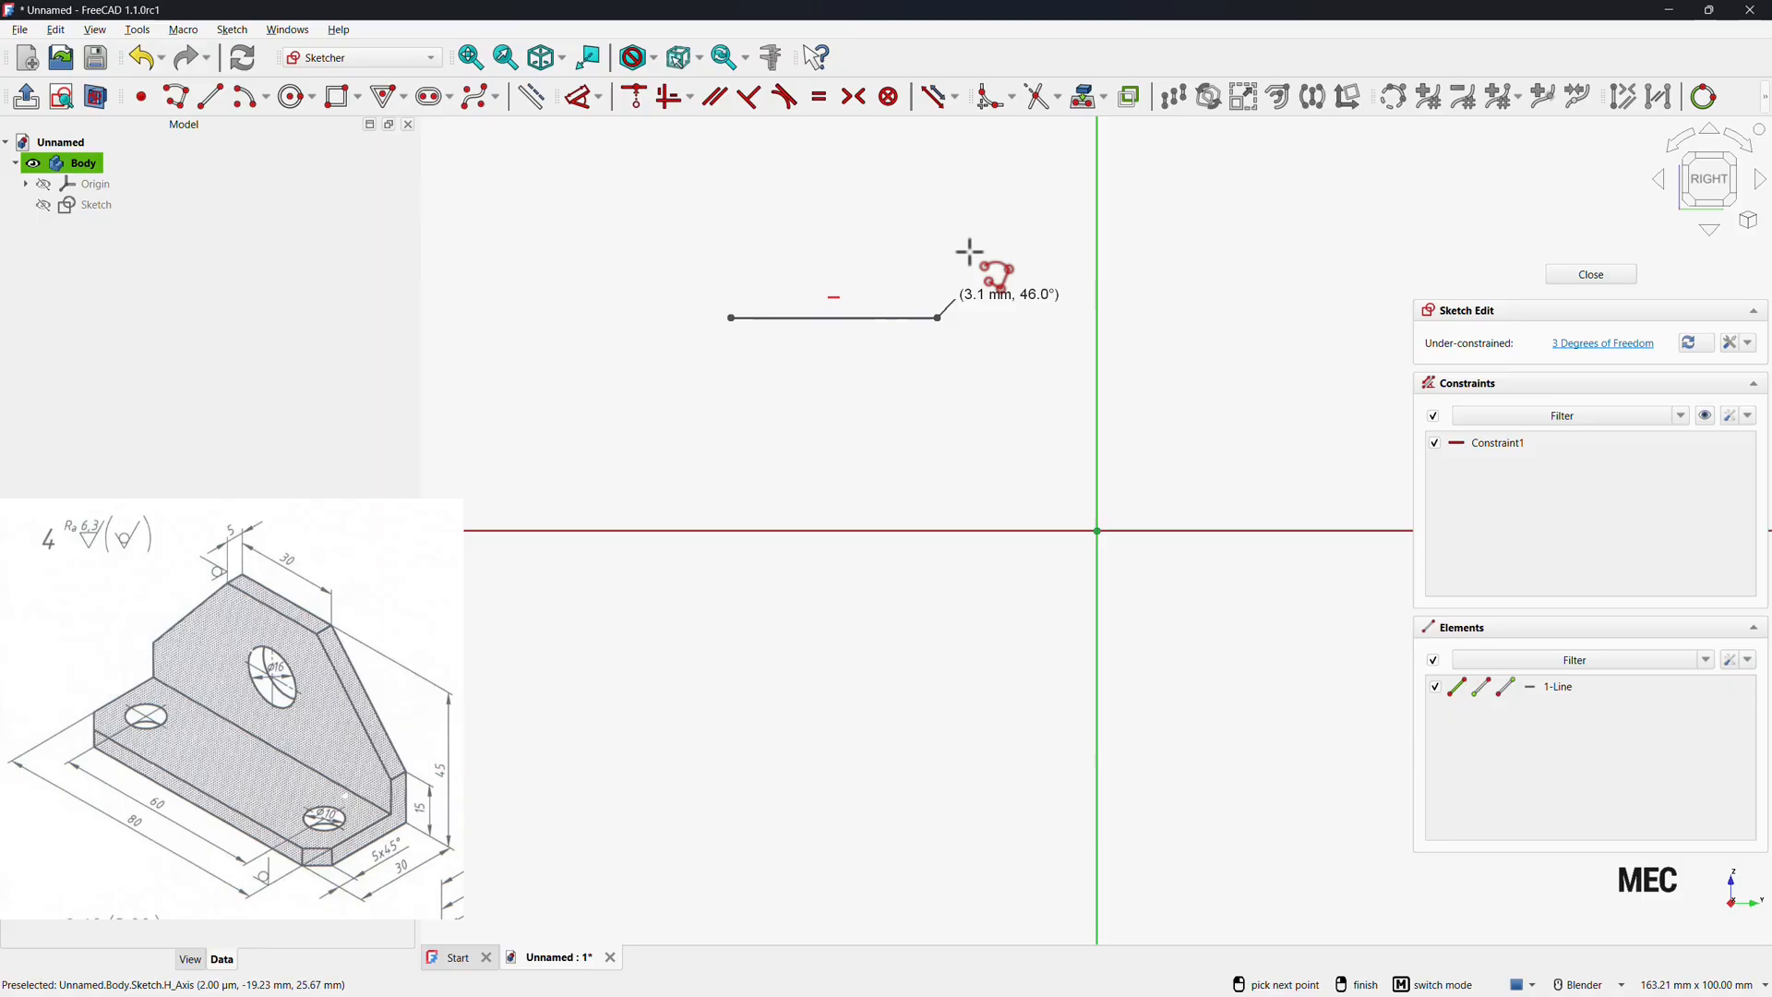
pyautogui.click(954, 196)
pyautogui.click(1097, 196)
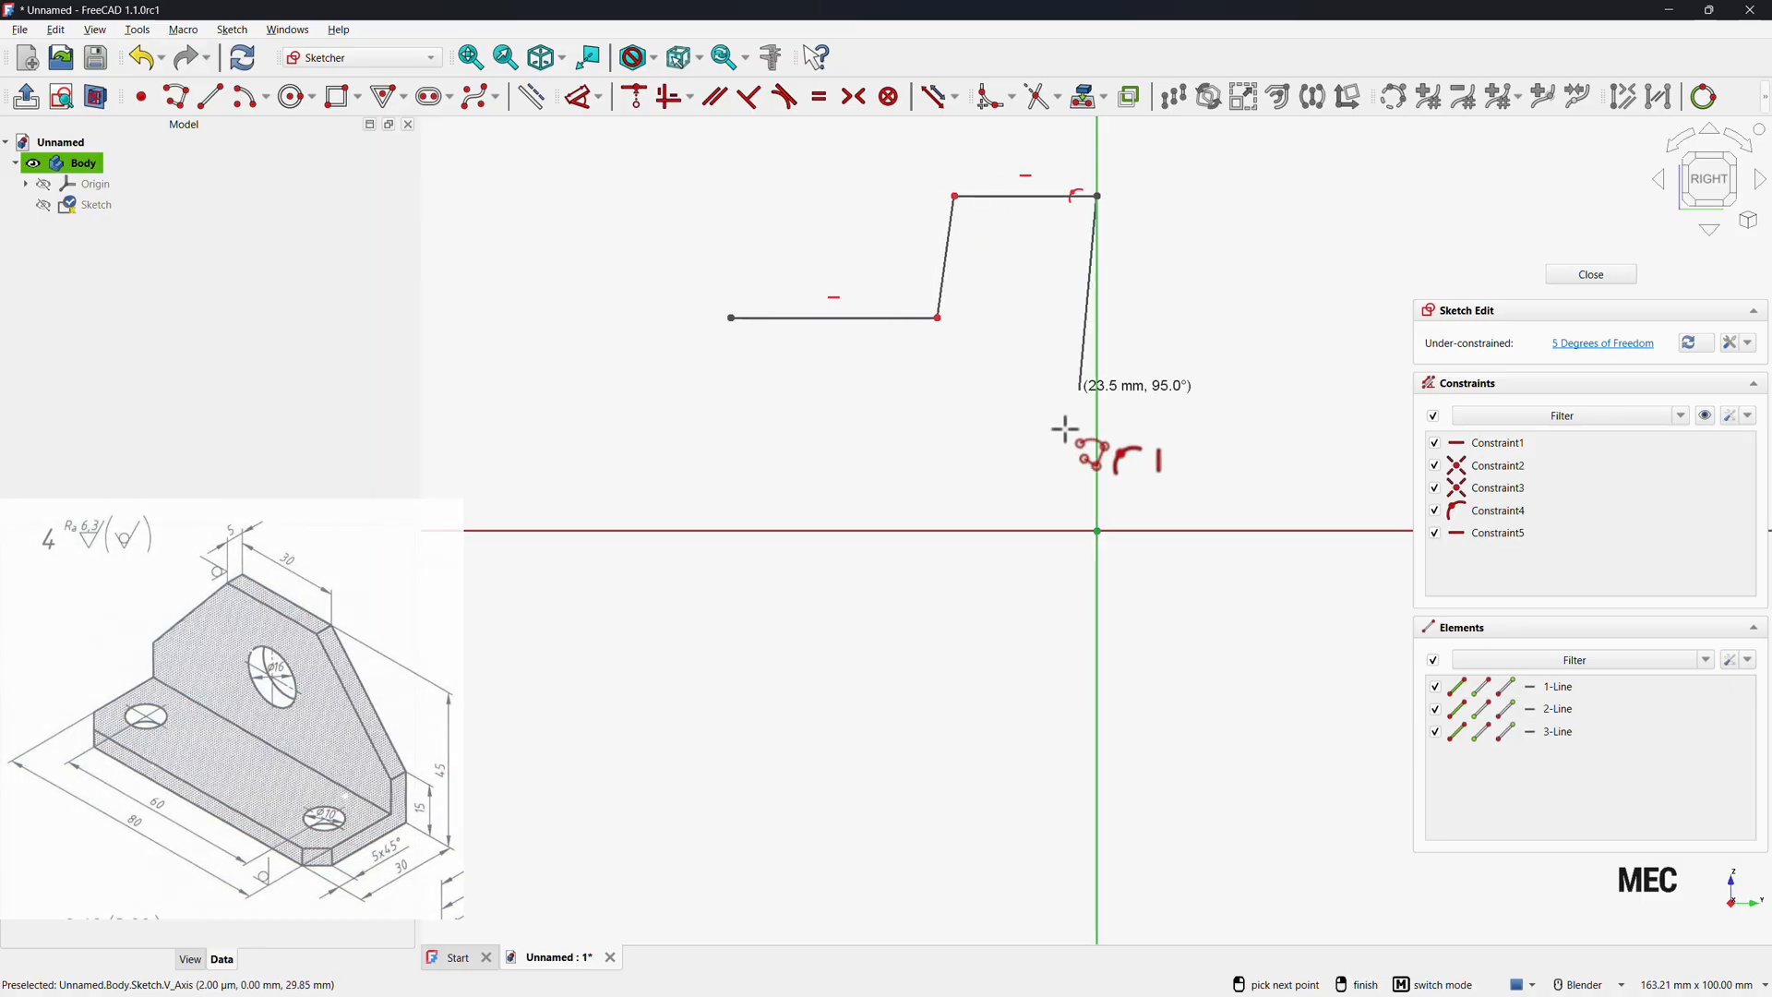
pyautogui.click(1097, 531)
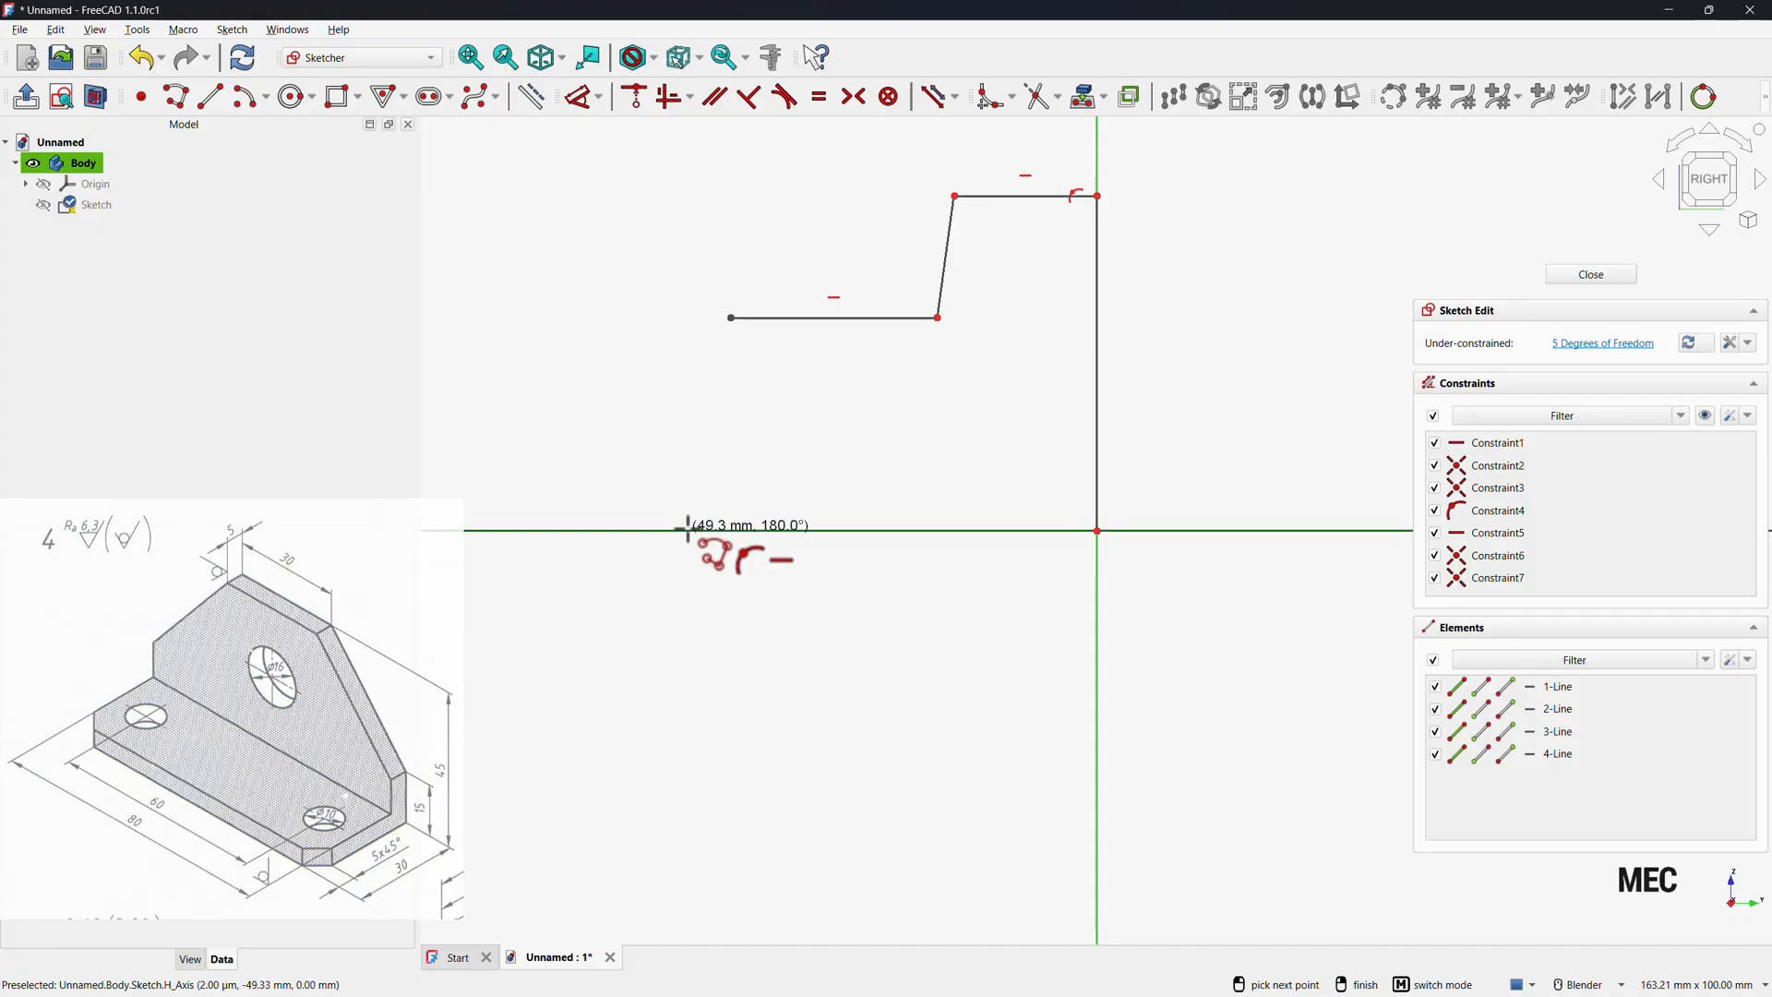
pyautogui.click(689, 531)
pyautogui.click(731, 317)
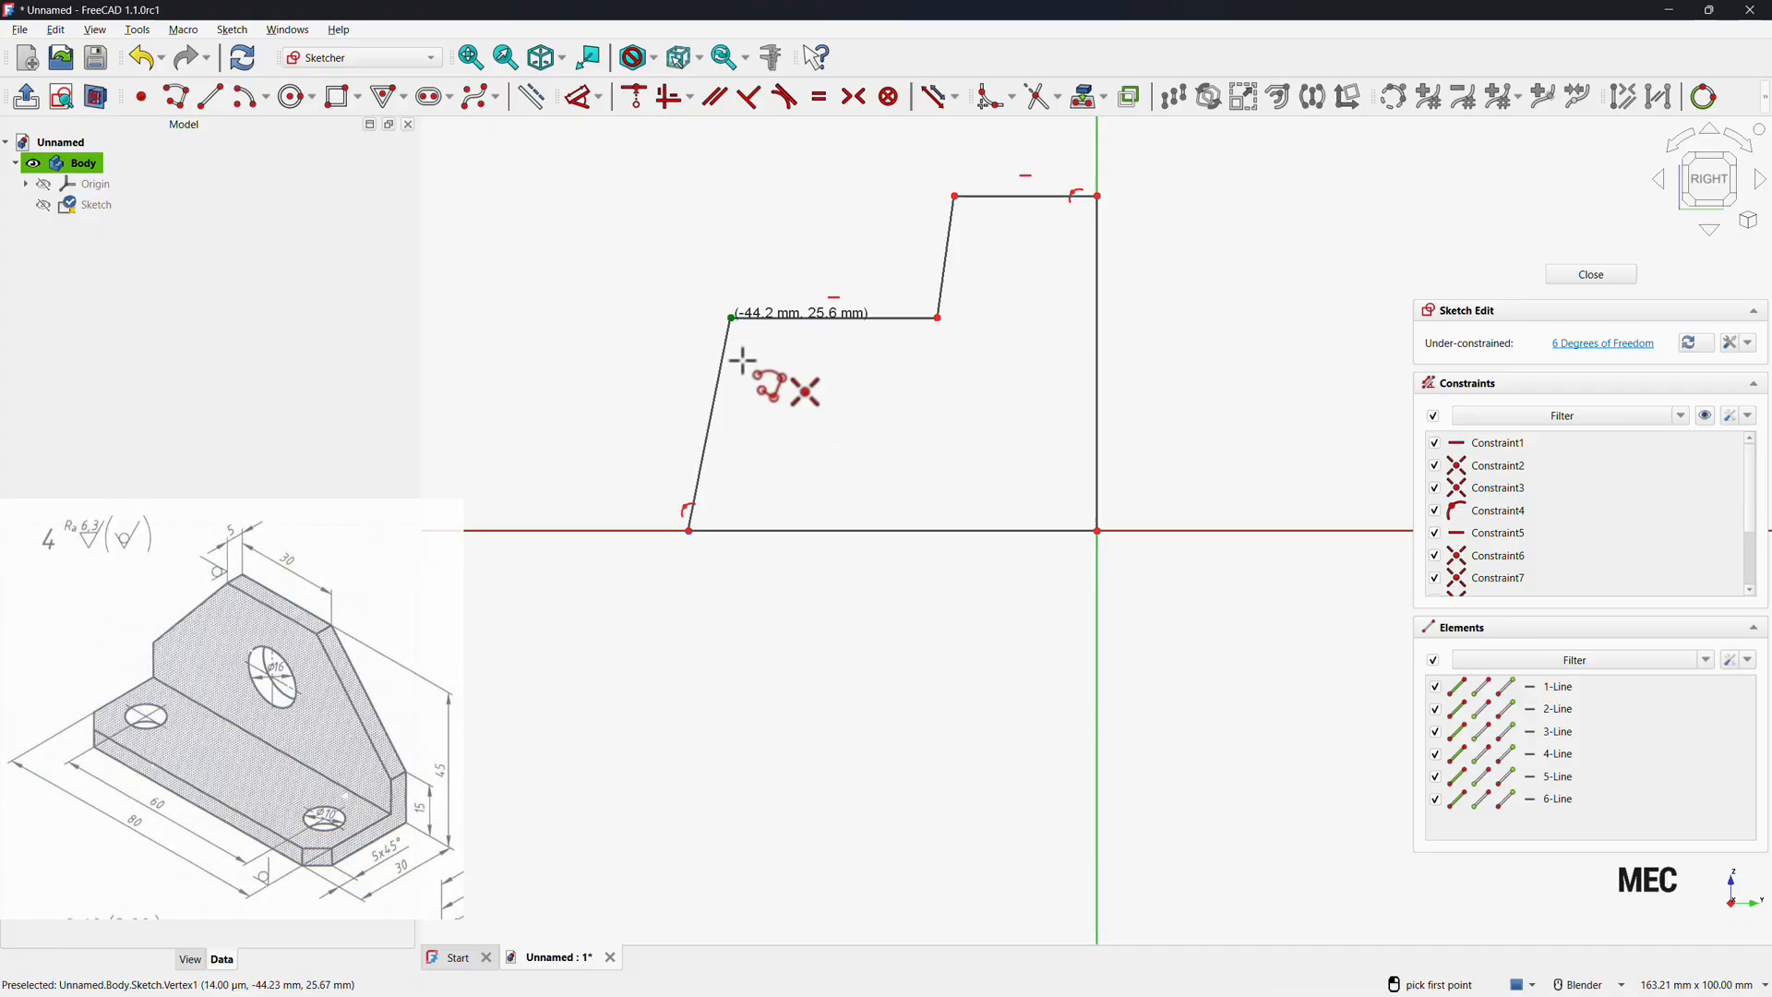
pyautogui.rightClick(791, 413)
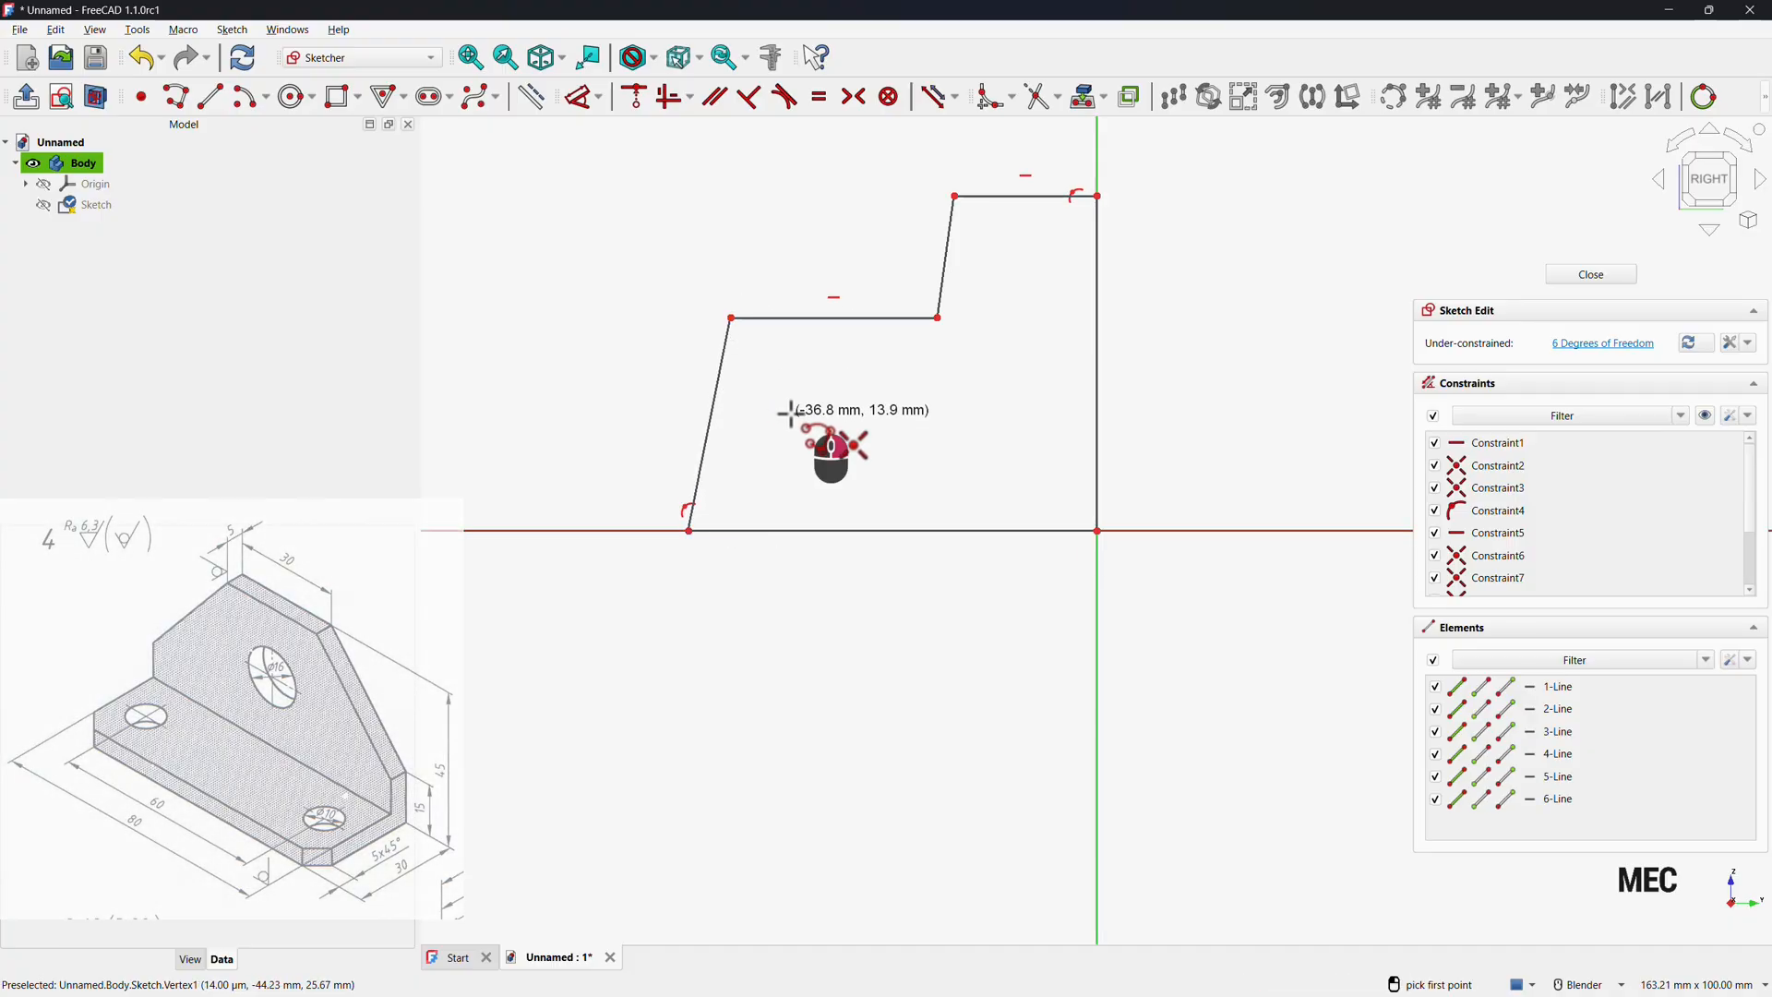
# Constrain the profile's slanted left edge and slanted middle step edge to be vertical.
pyautogui.click(720, 411)
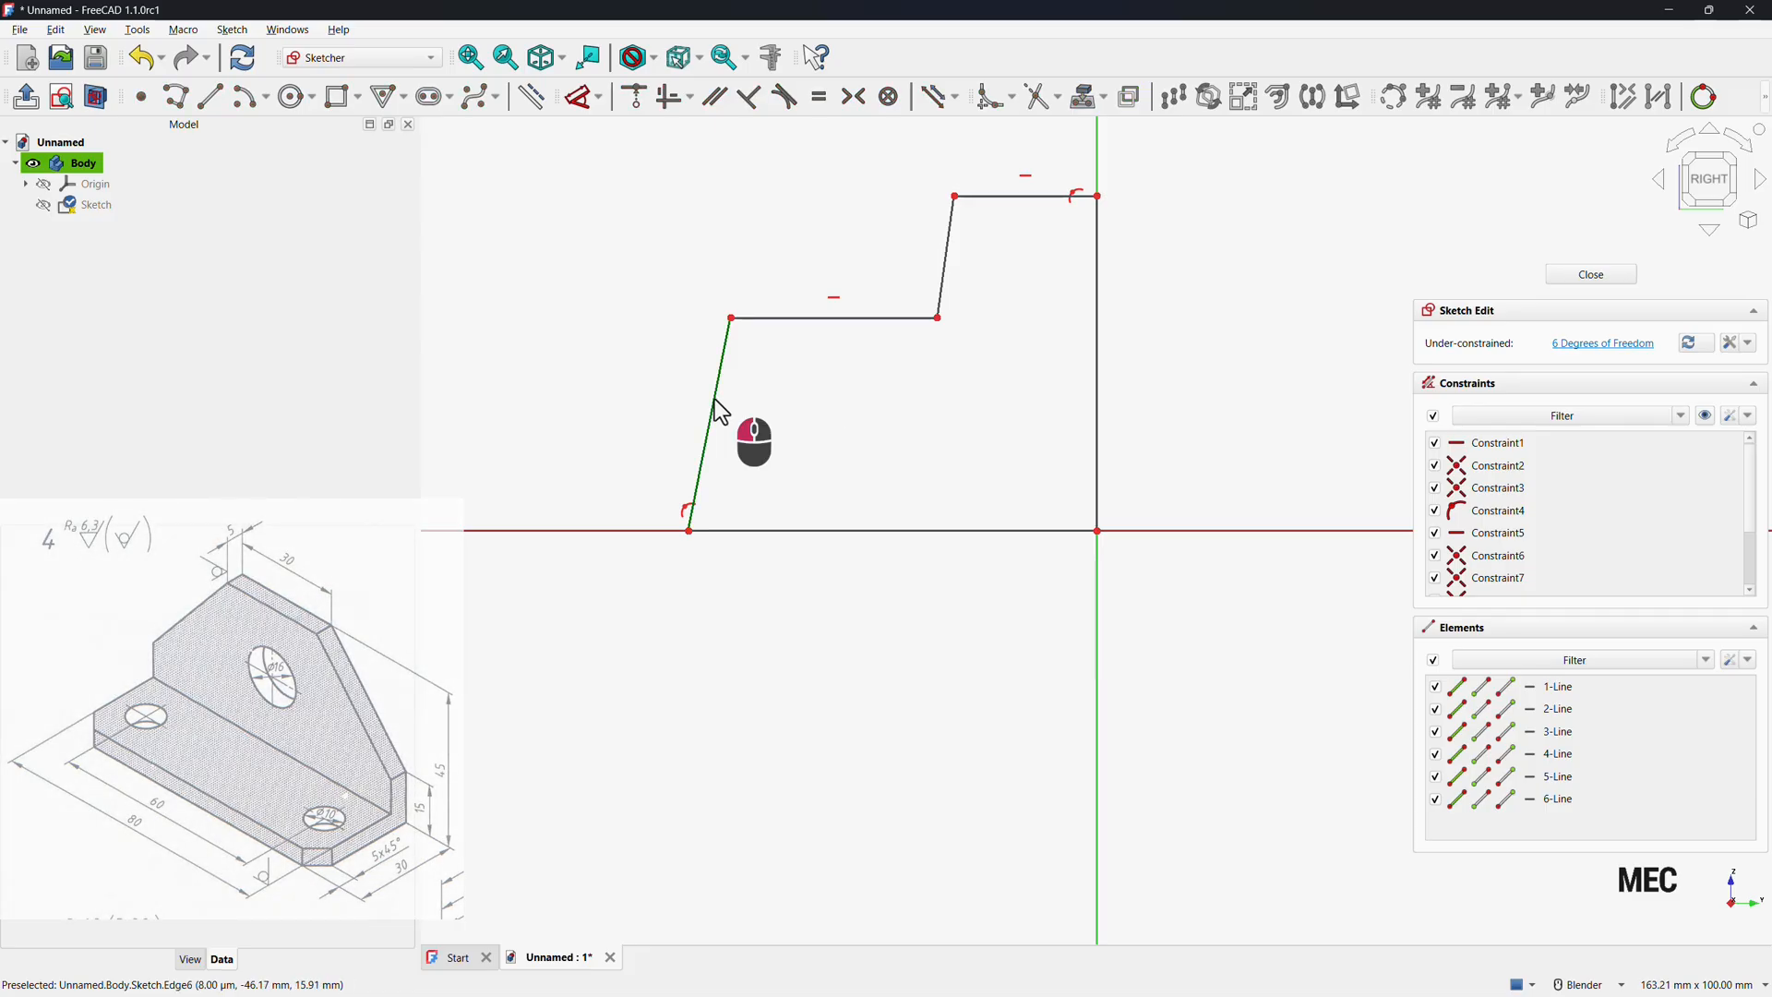
pyautogui.click(674, 105)
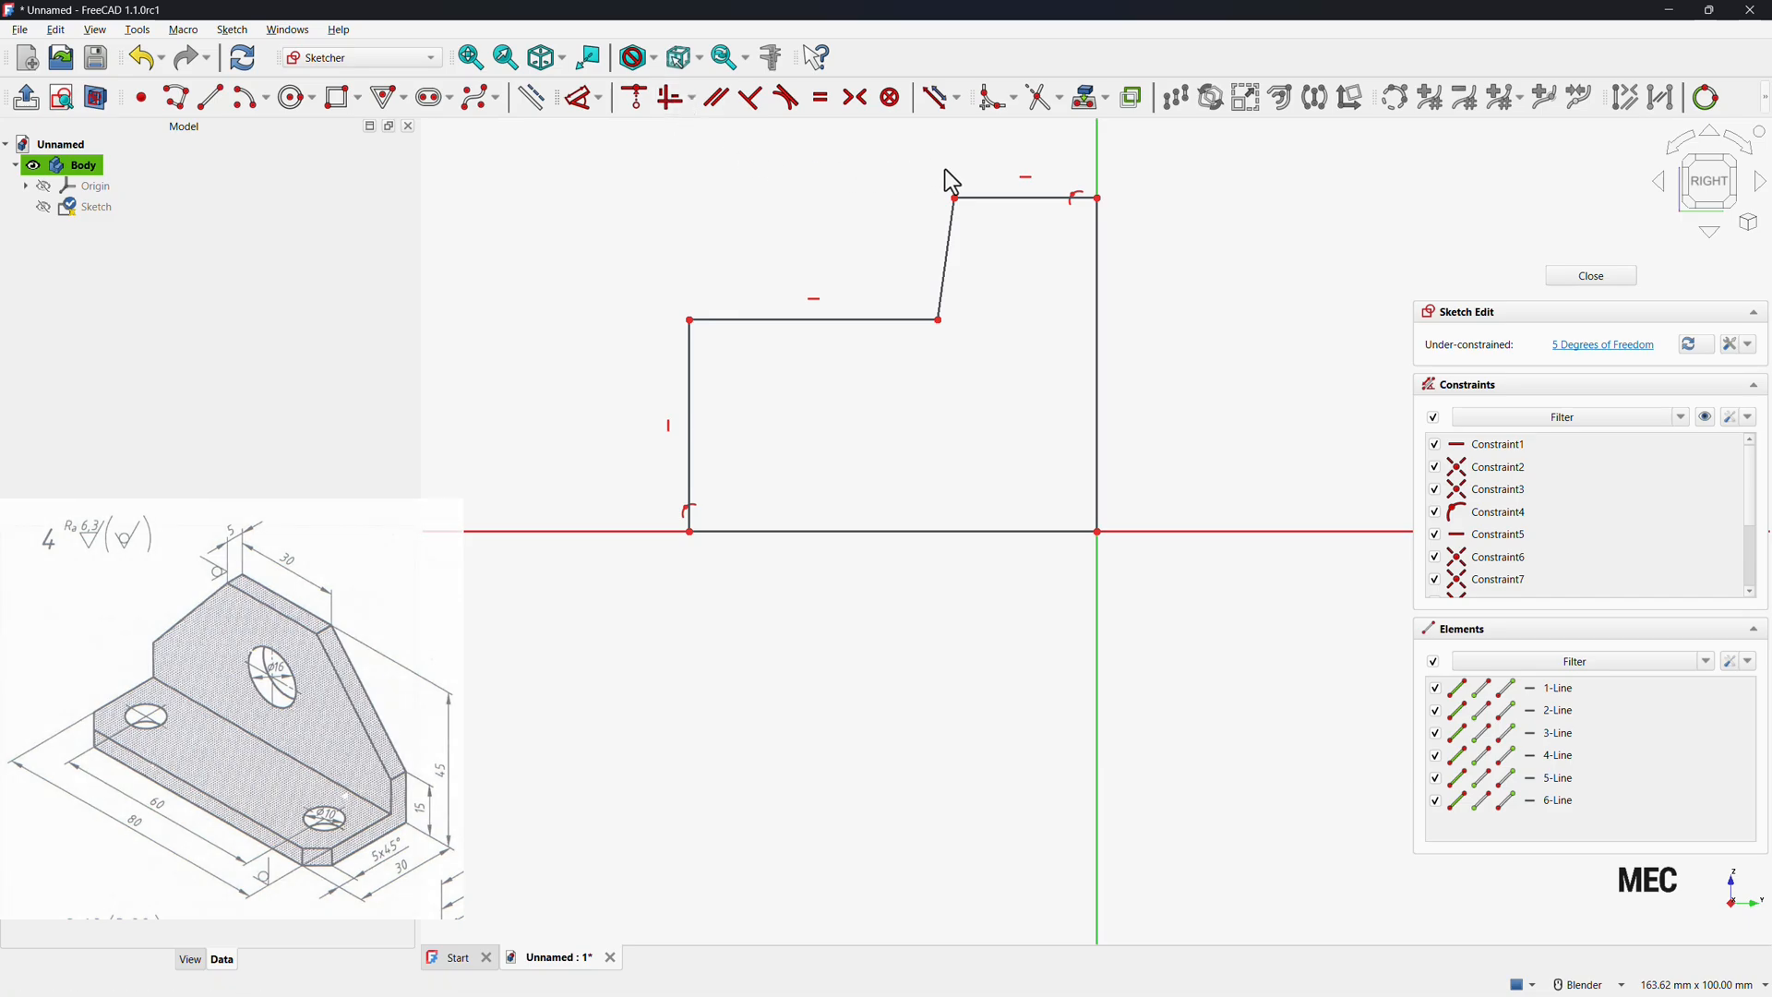
pyautogui.click(946, 257)
pyautogui.click(685, 104)
# Make the top edge and the left edge of the profile equal in length.
pyautogui.click(1011, 198)
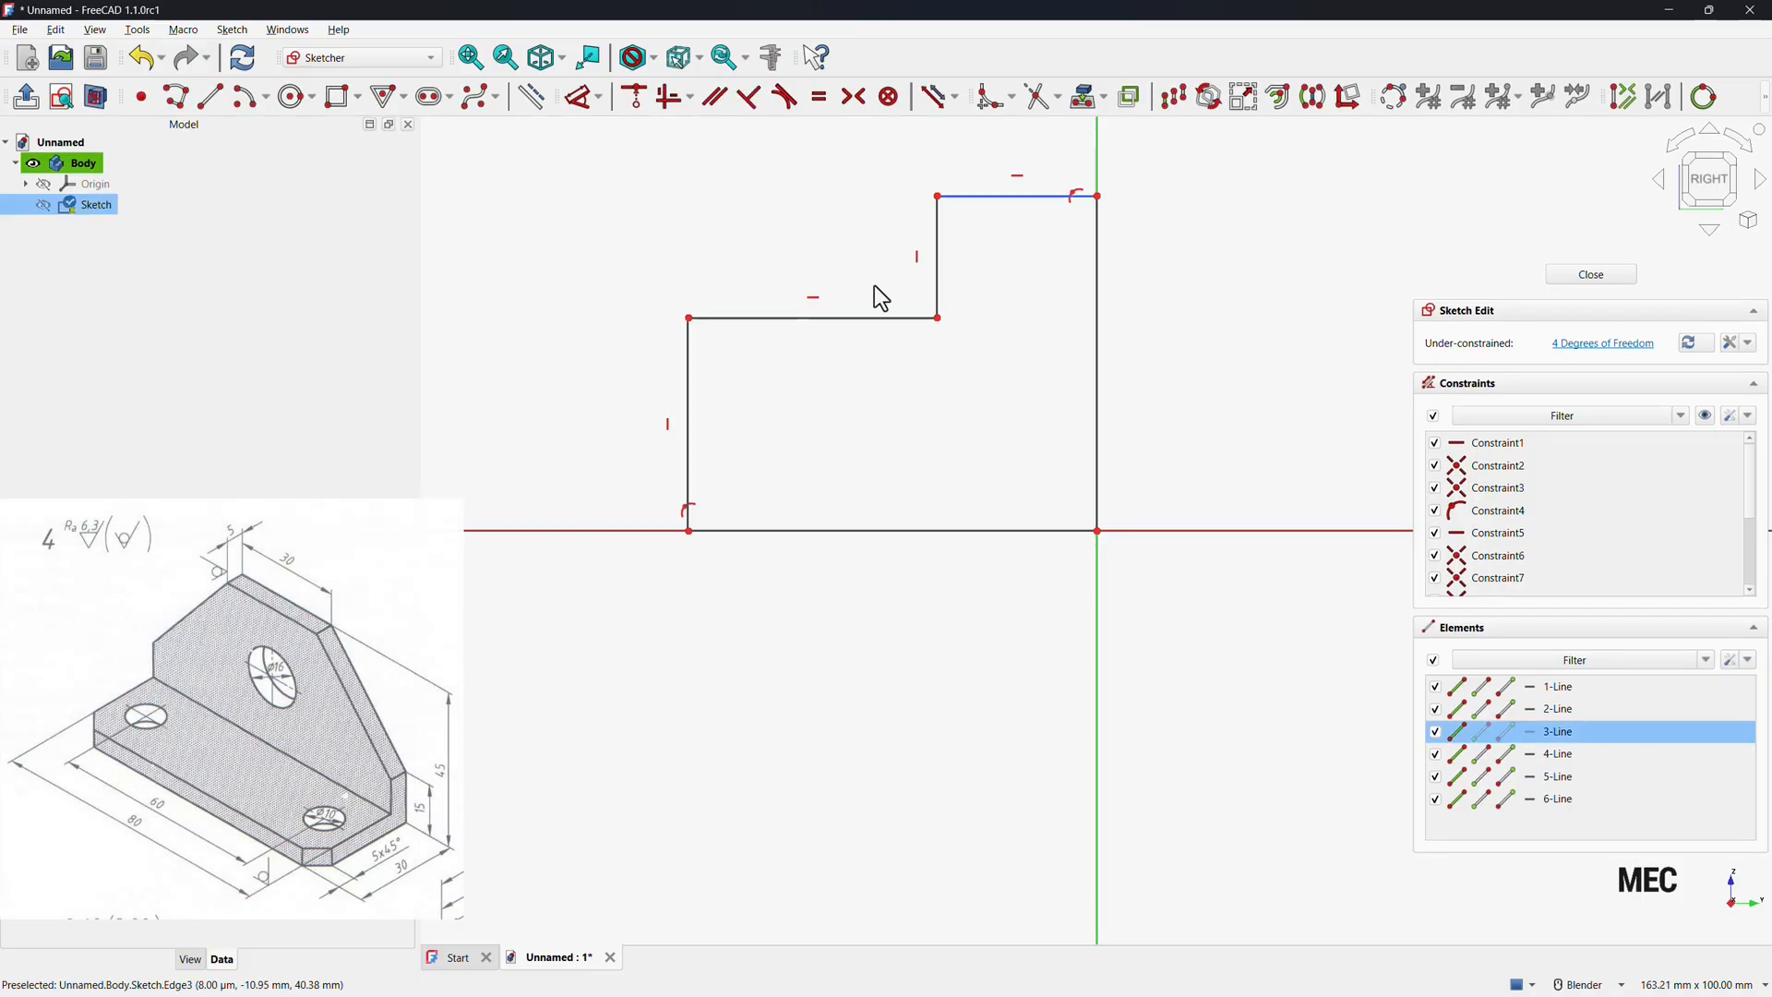
pyautogui.click(688, 422)
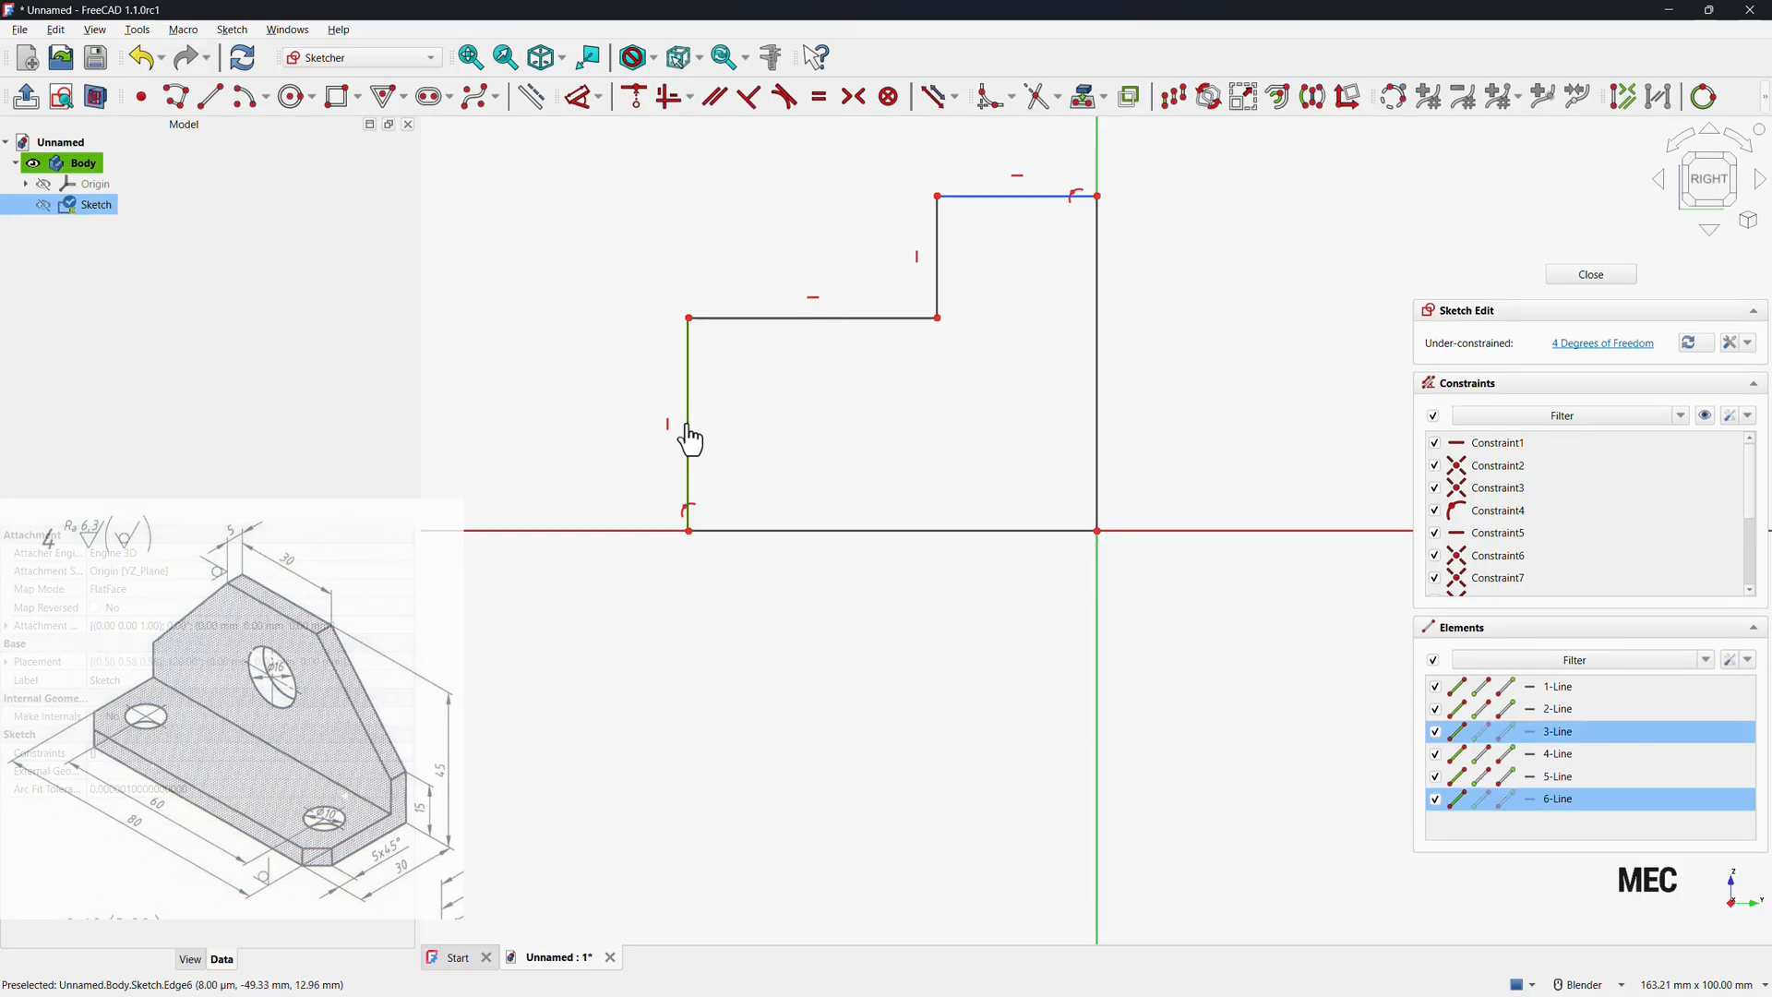
pyautogui.click(822, 103)
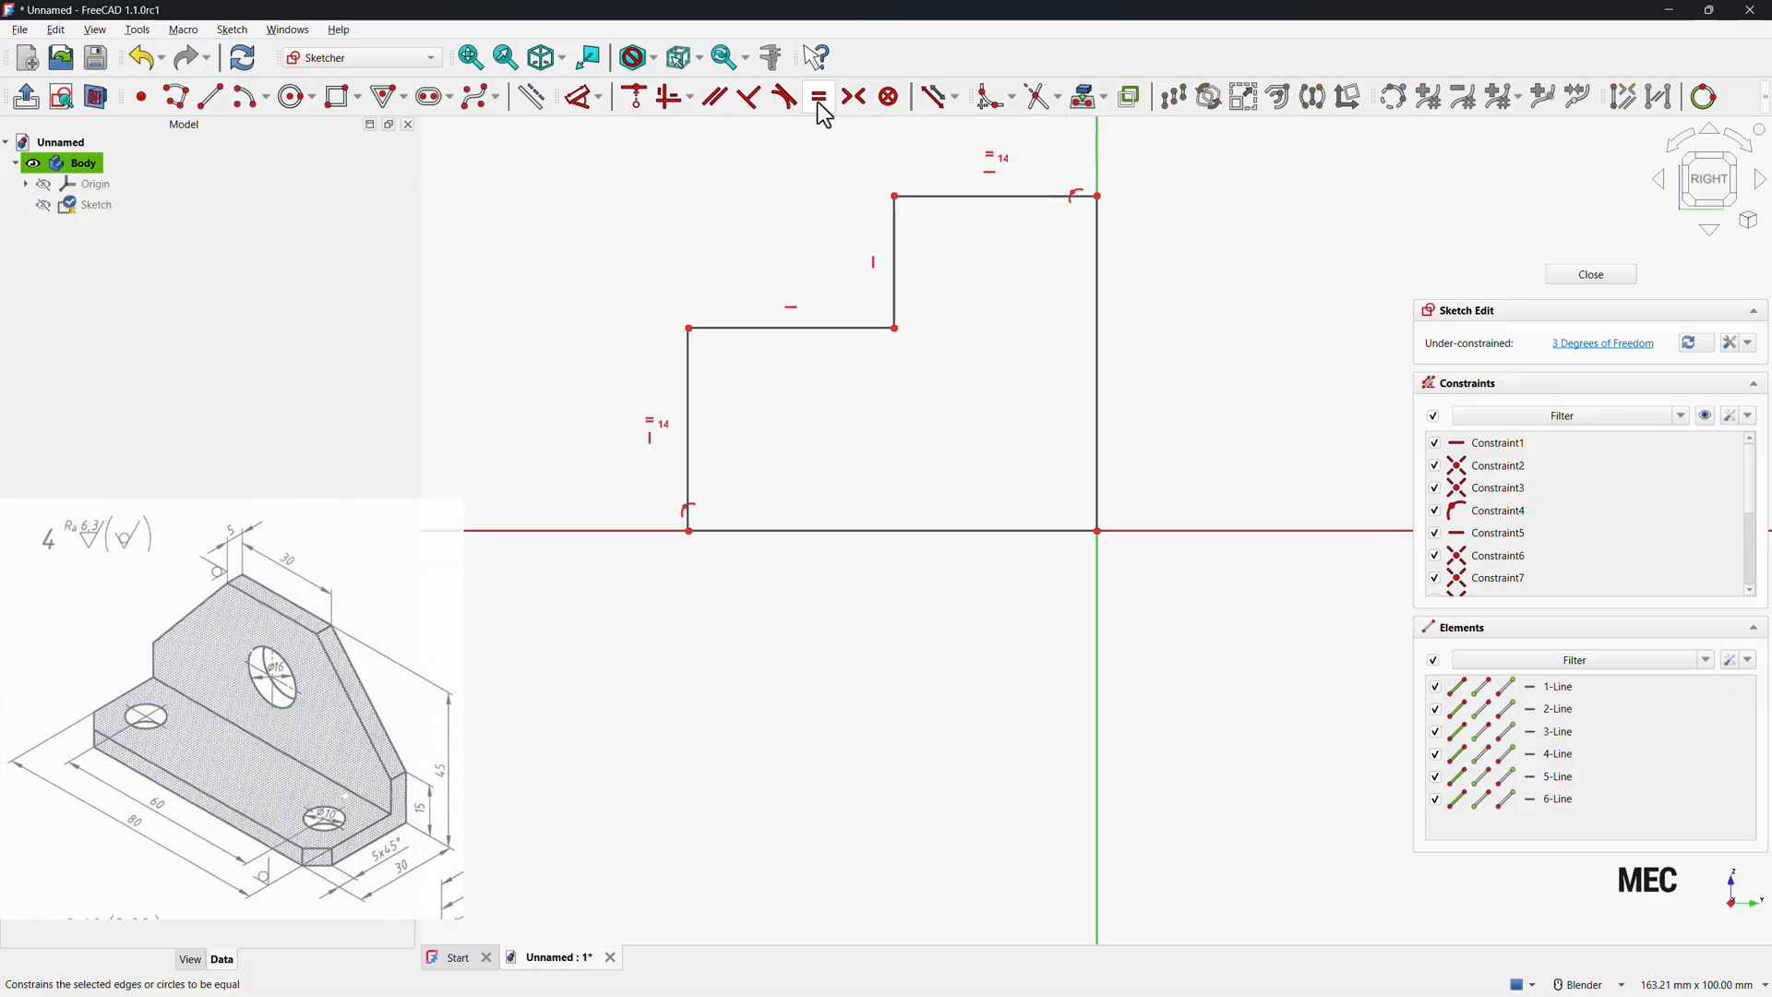
# Dimension the profile's left edge height as 5 mm.
pyautogui.click(586, 102)
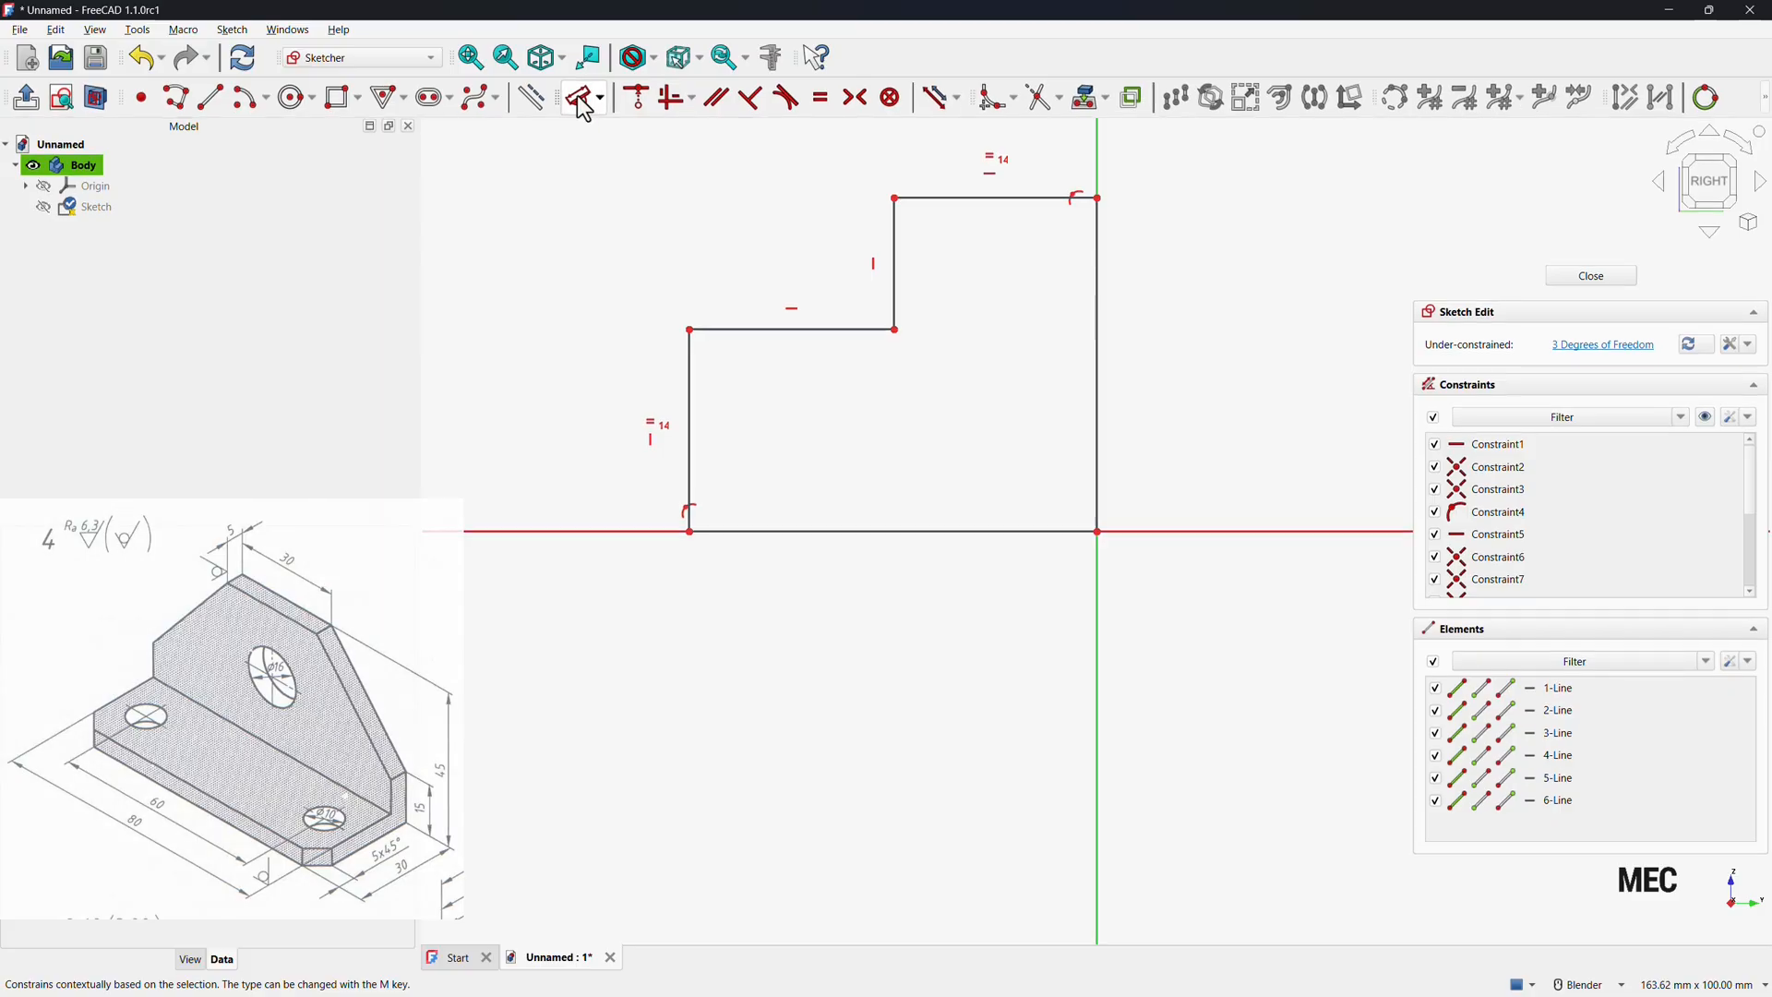
pyautogui.click(688, 386)
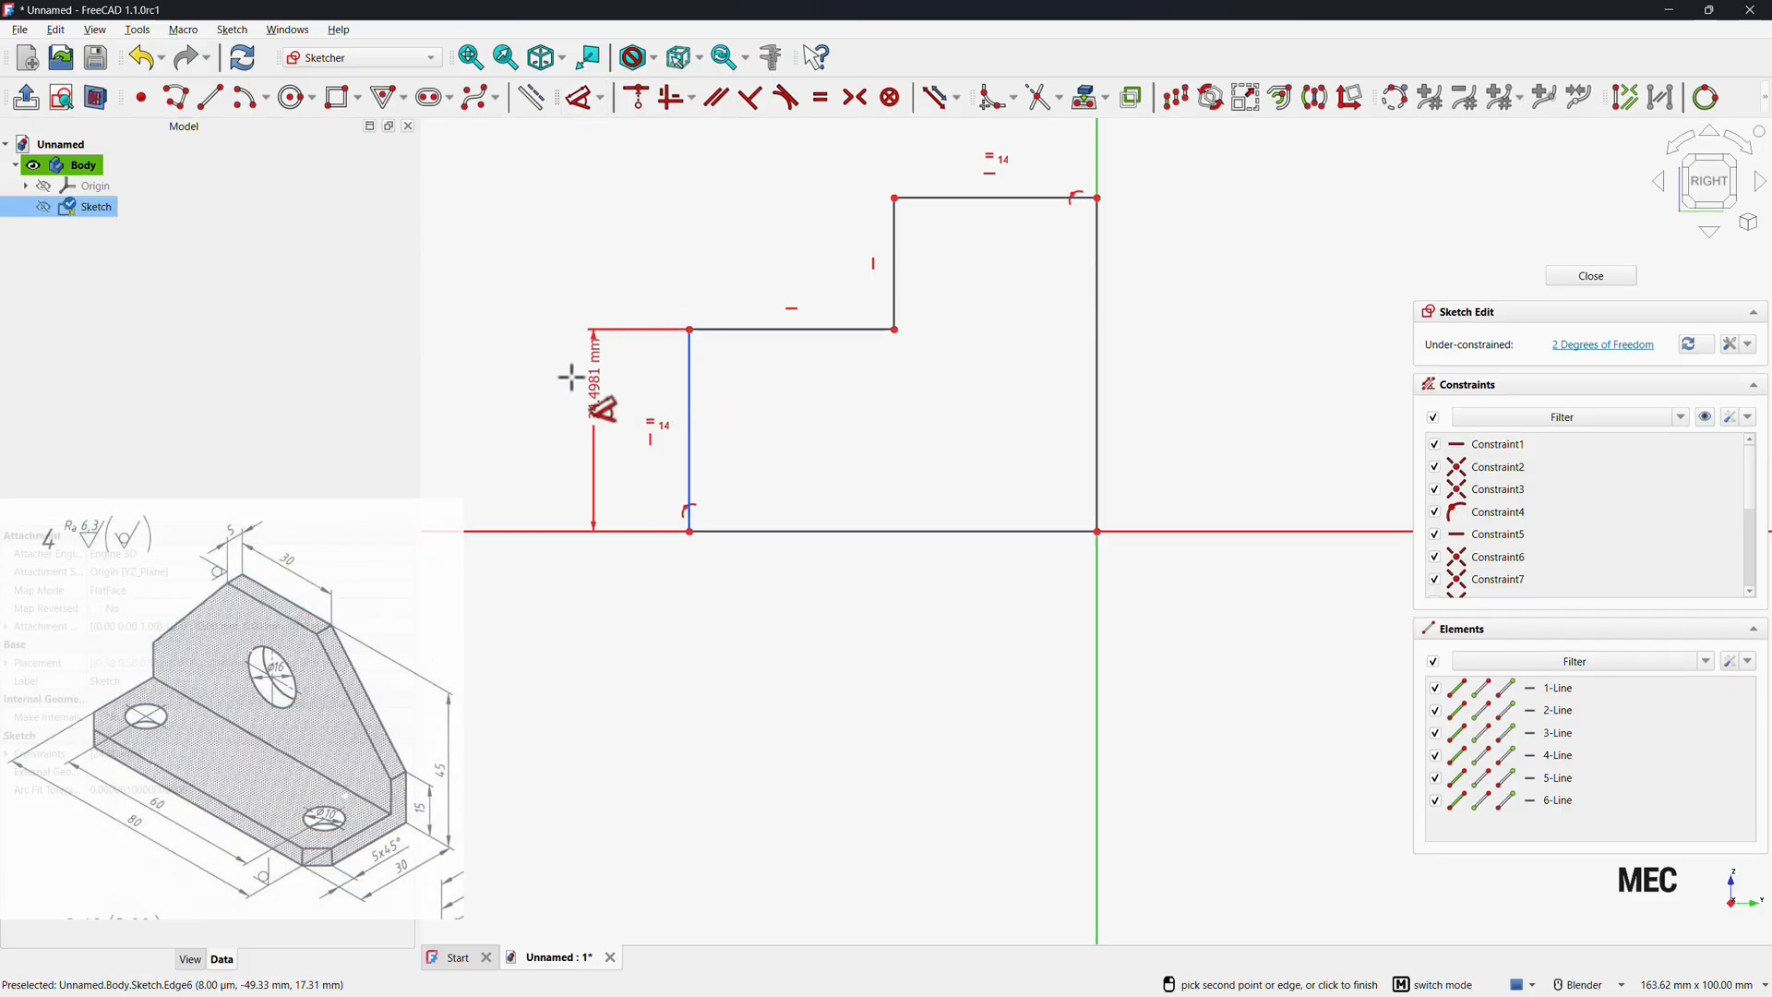
pyautogui.click(576, 395)
pyautogui.write('5')
pyautogui.press('Return')
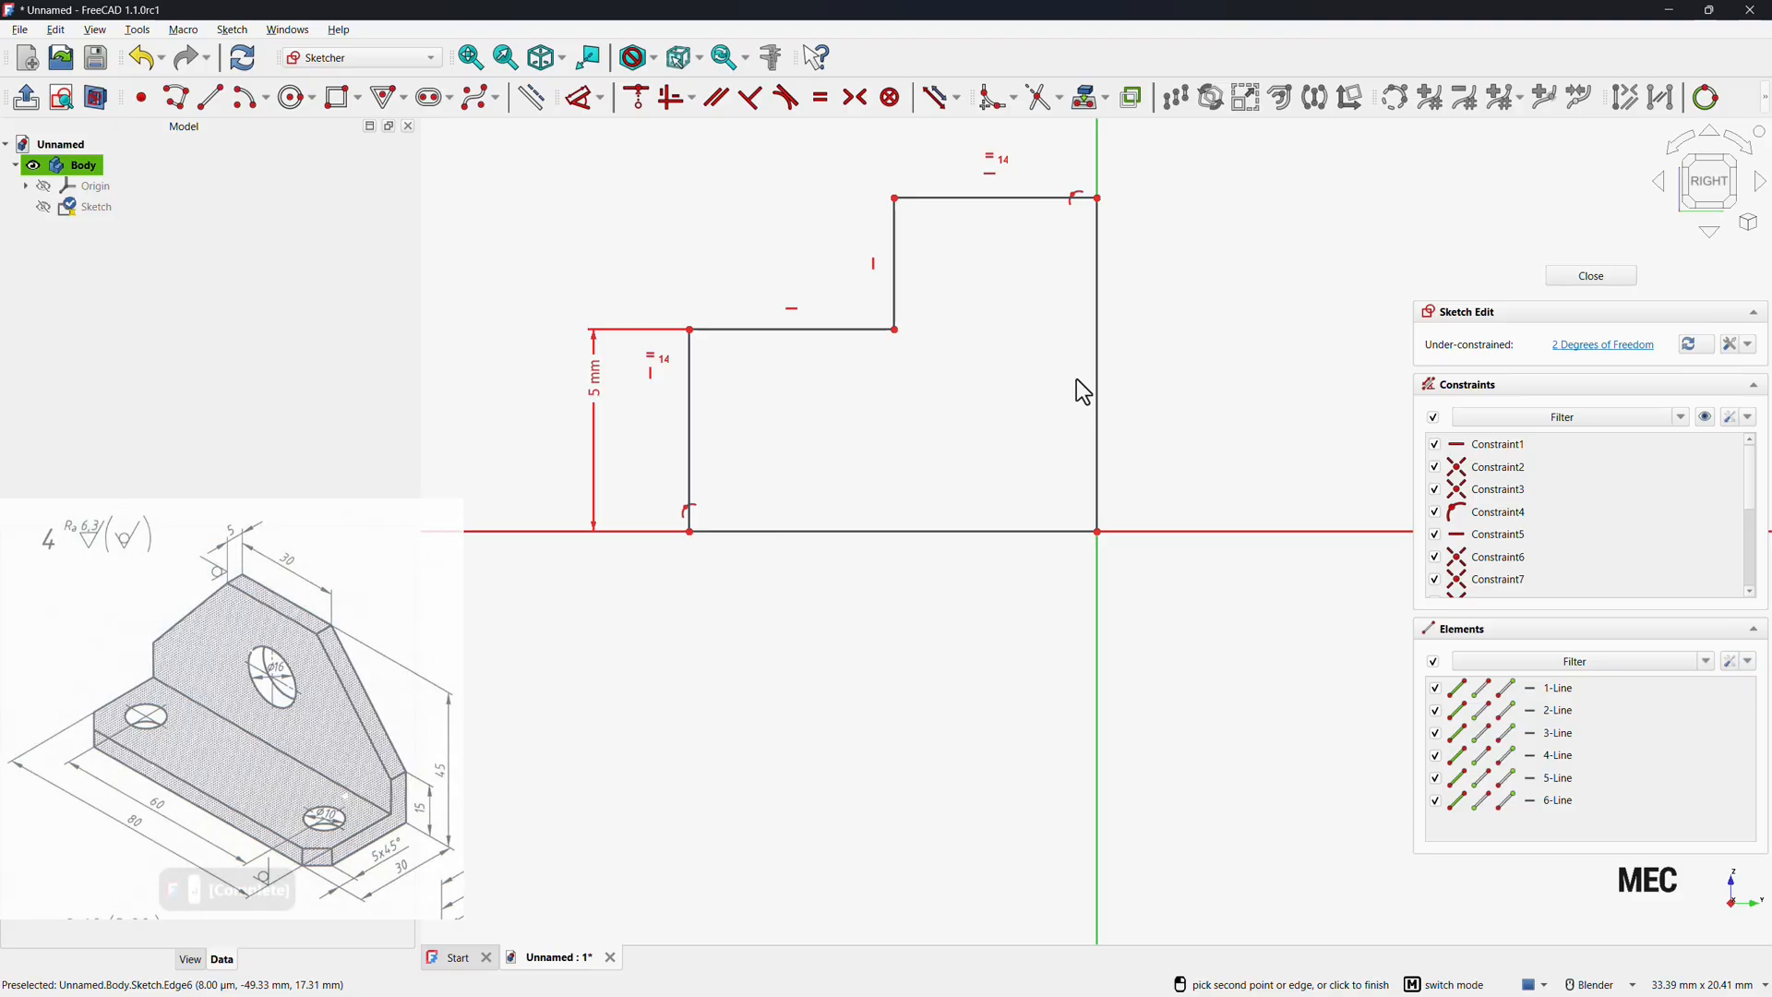
# Dimension the profile's right edge height as 45 mm.
pyautogui.click(1096, 356)
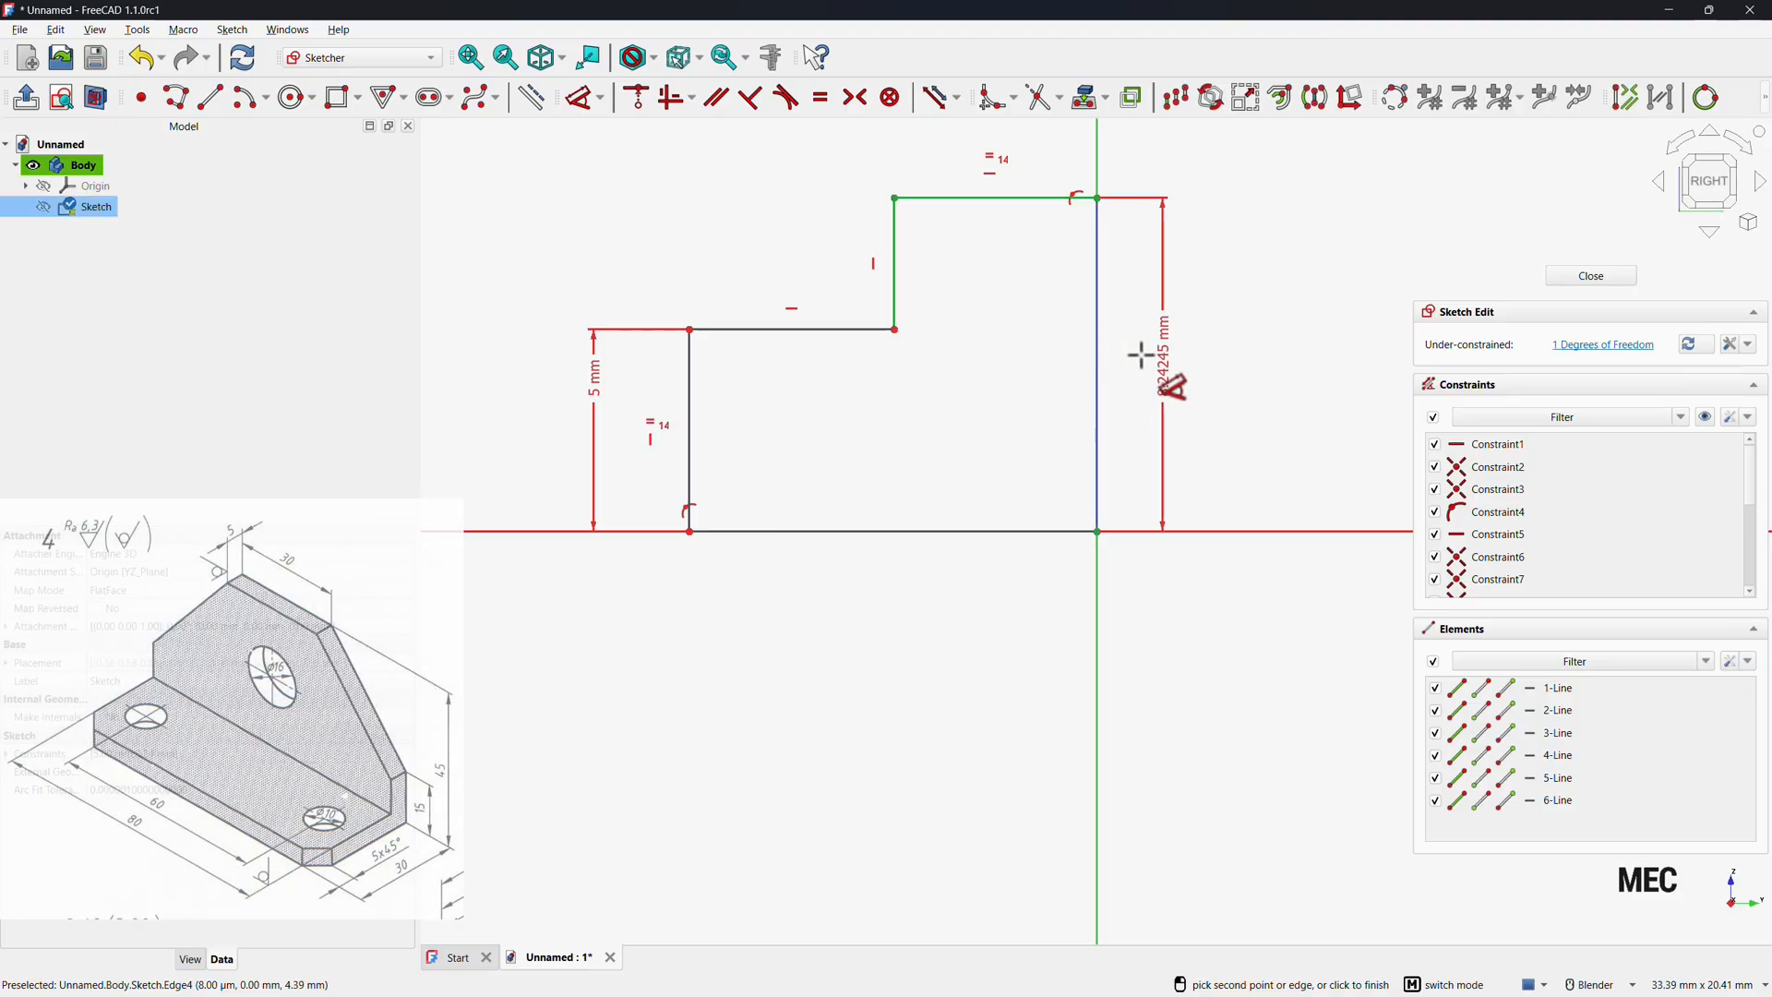
pyautogui.click(1147, 364)
pyautogui.write('45')
pyautogui.press('Return')
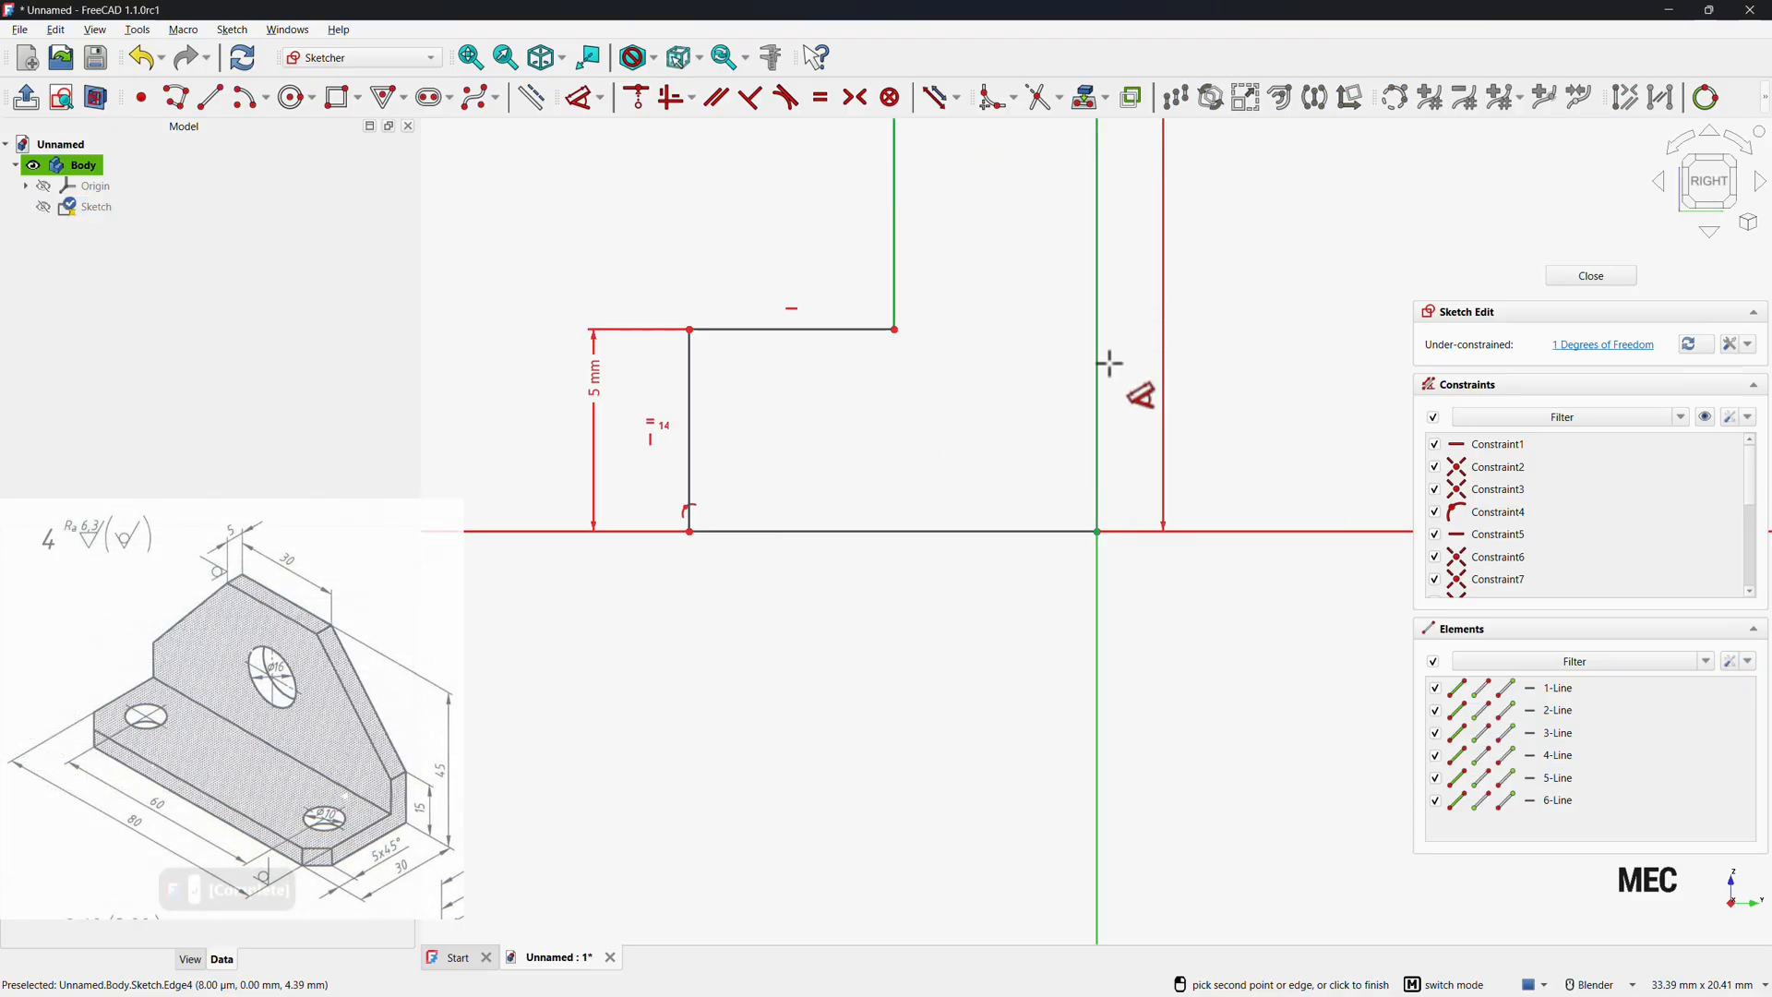
# Dimension the profile's bottom edge length as 30 mm.
pyautogui.click(983, 530)
pyautogui.click(918, 586)
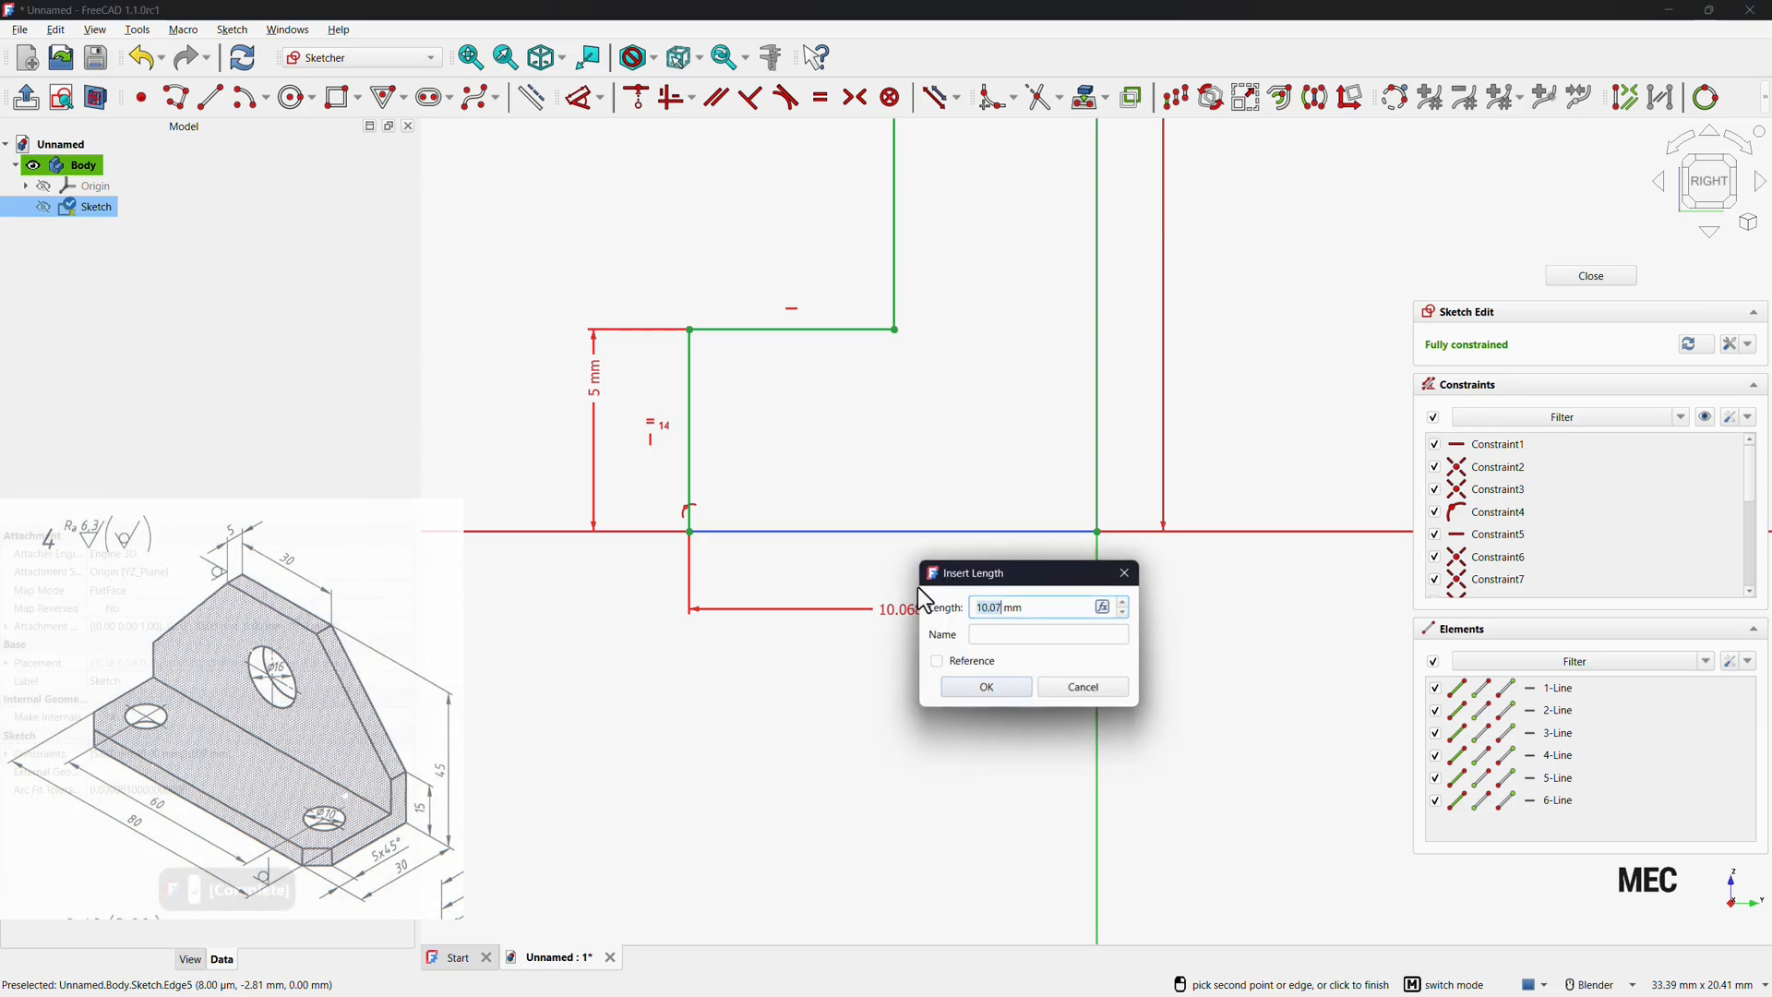
pyautogui.write('30')
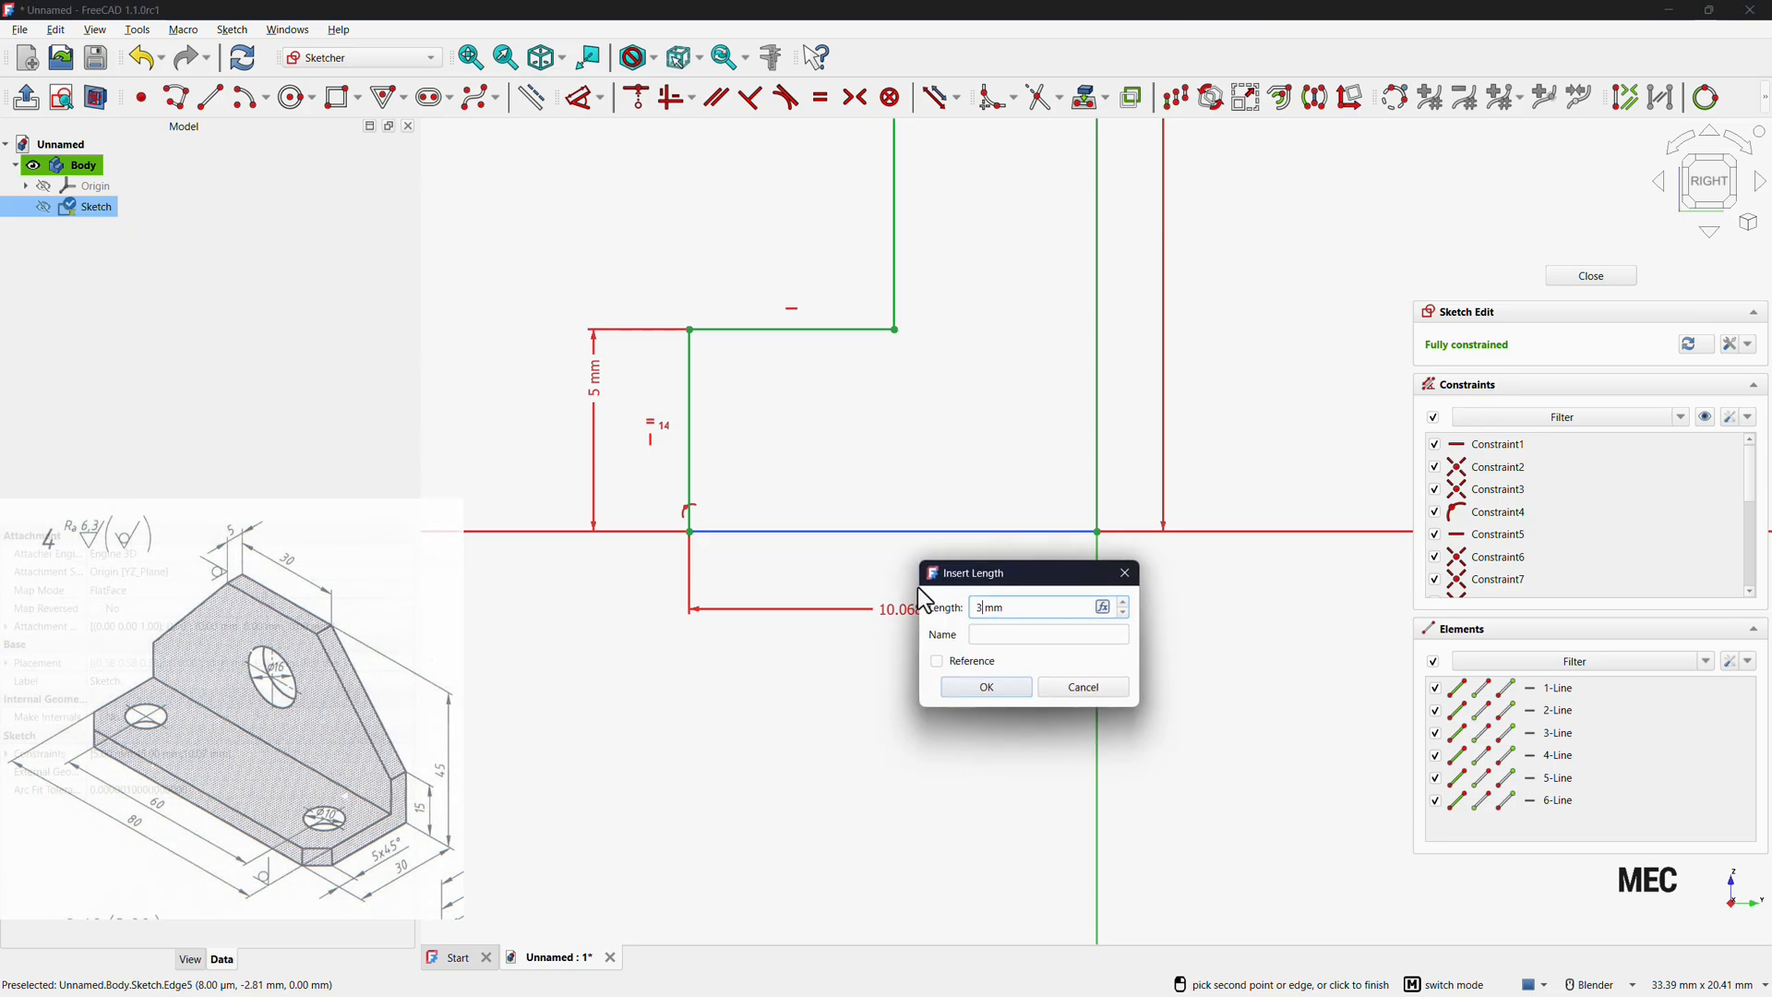
pyautogui.press('Return')
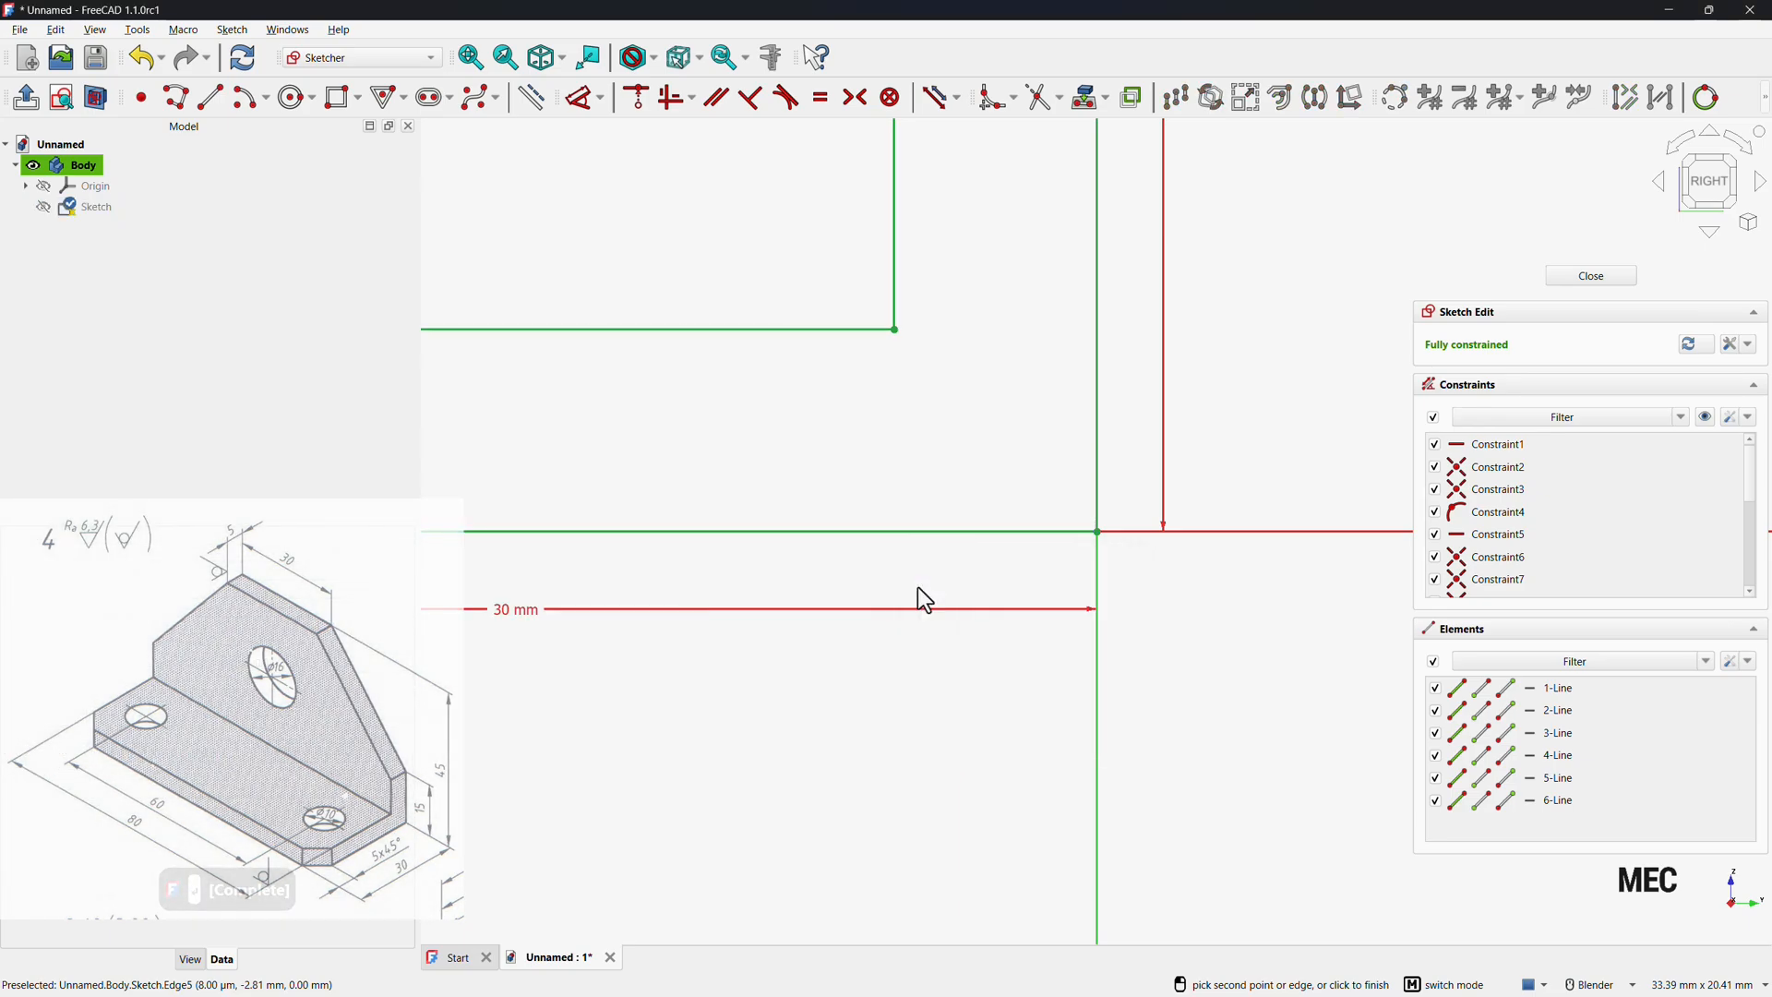
# Close the fully constrained profile sketch.
pyautogui.click(476, 63)
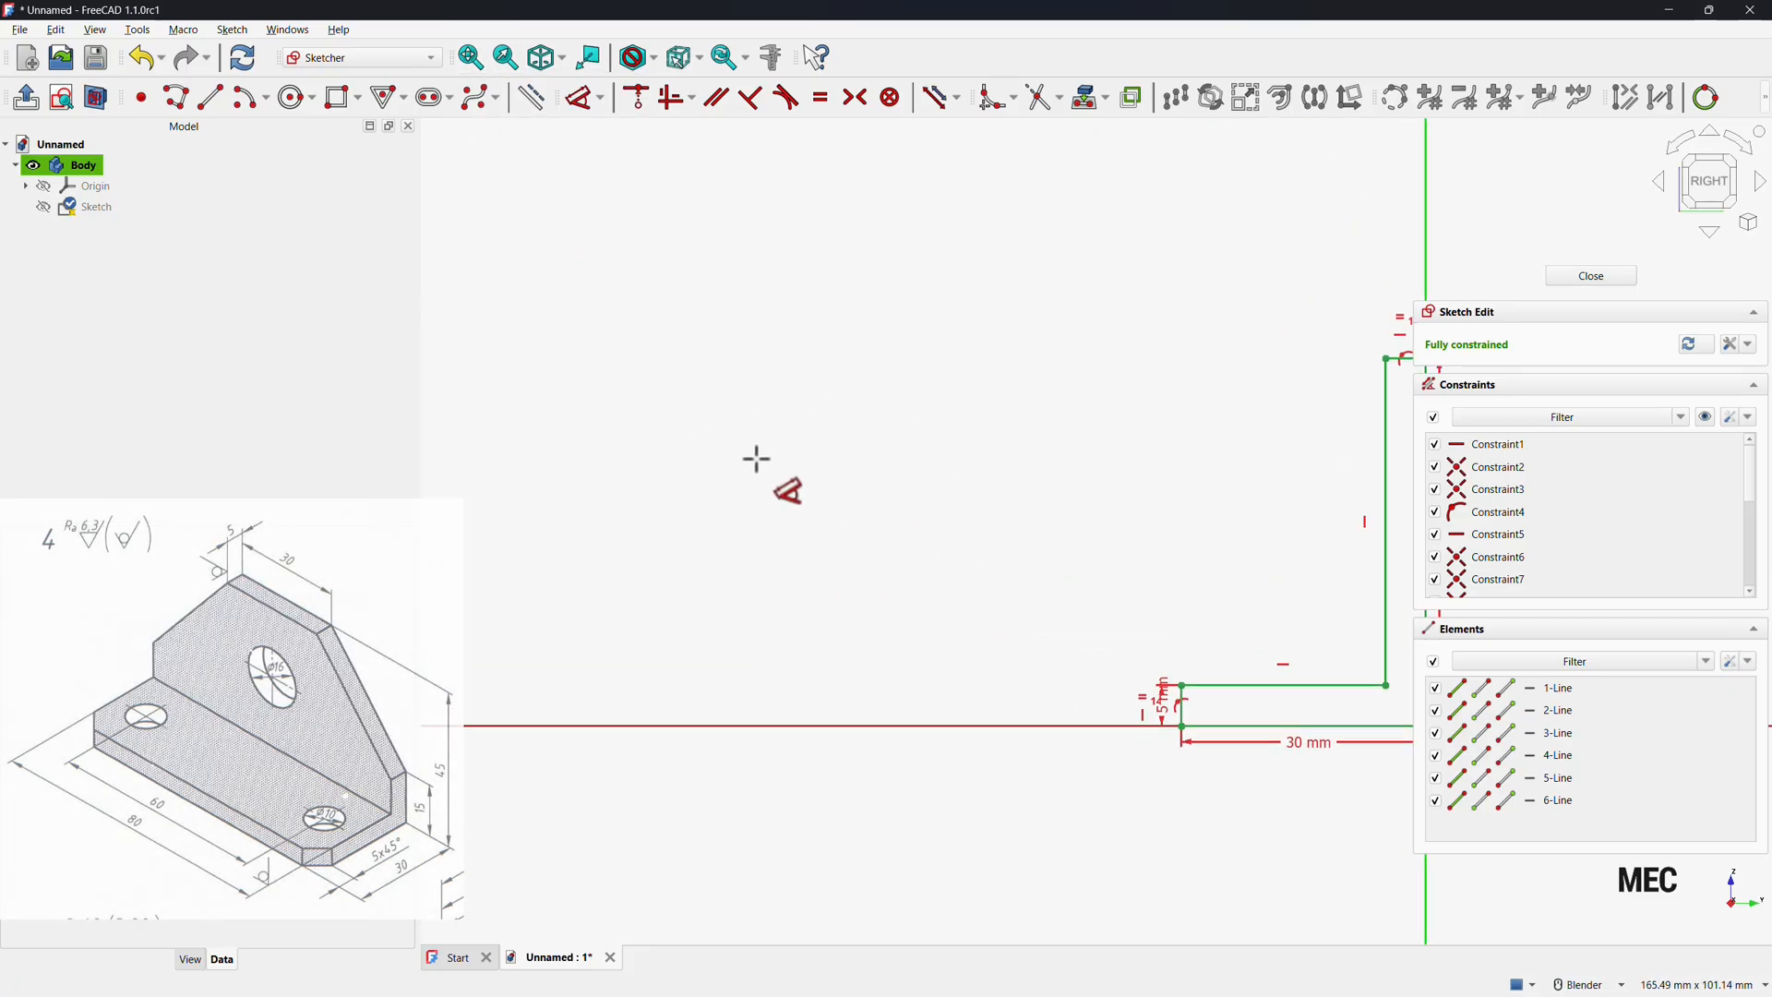
pyautogui.scroll(-3, 755, 459)
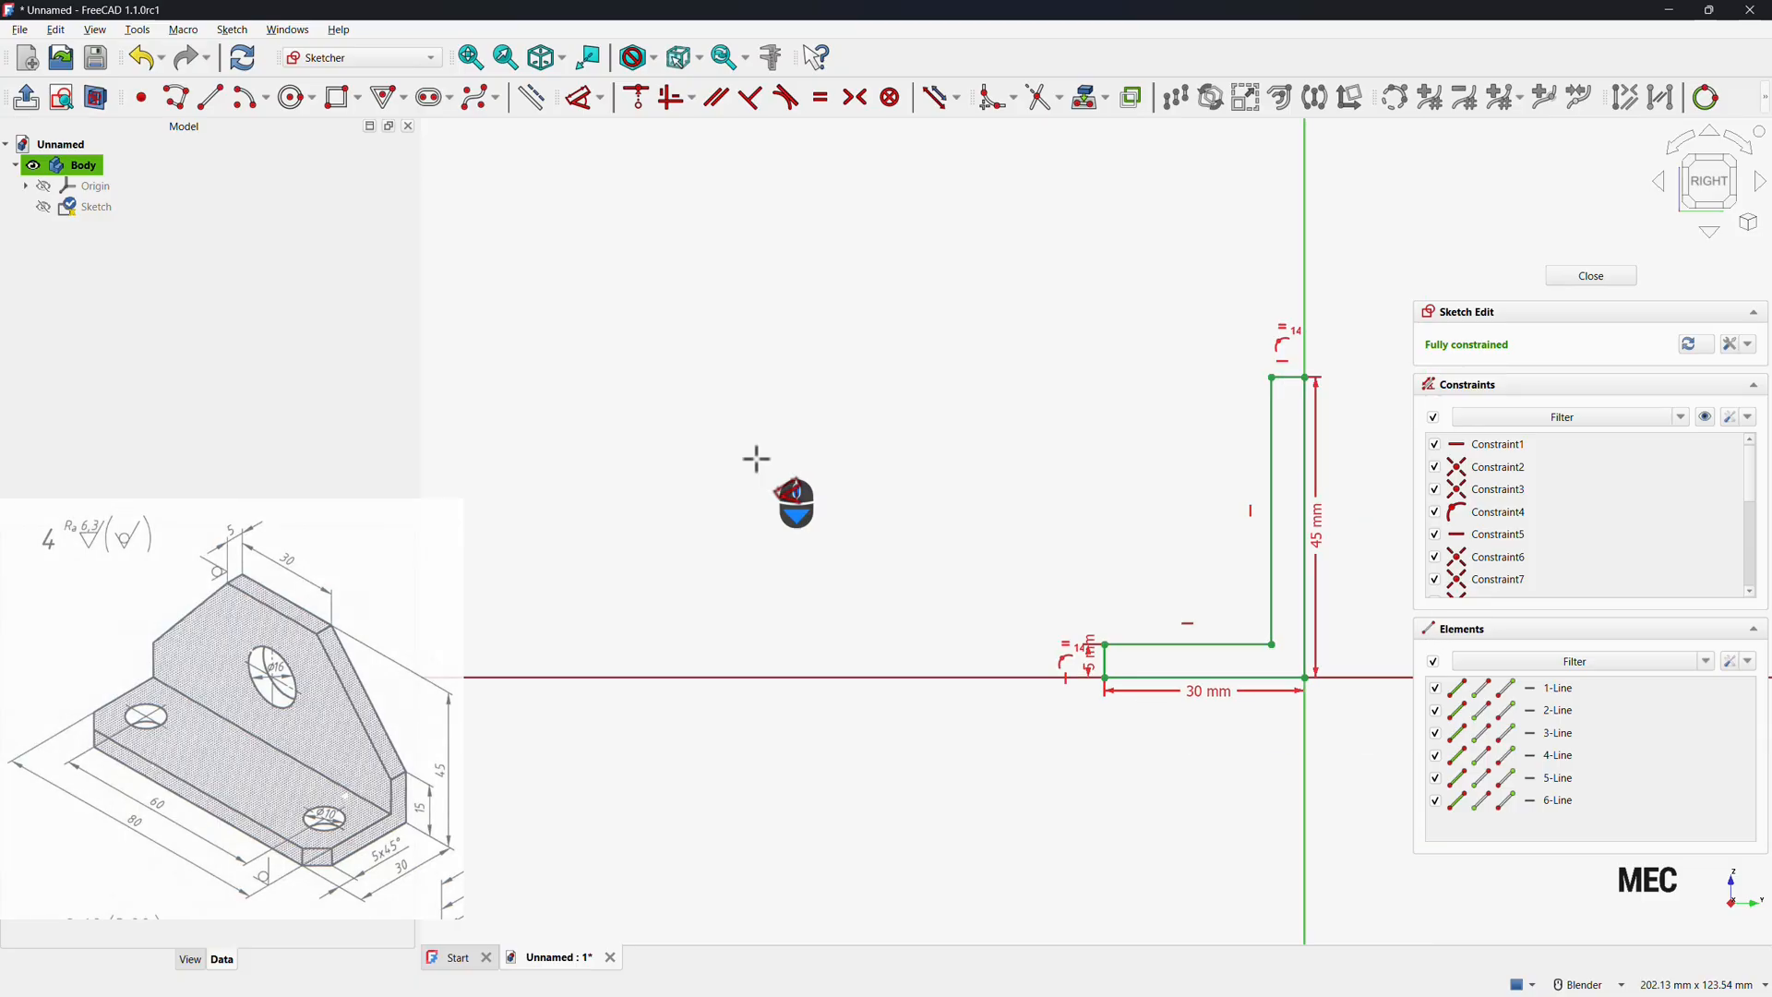
pyautogui.scroll(2, 1124, 577)
pyautogui.scroll(3, 1124, 577)
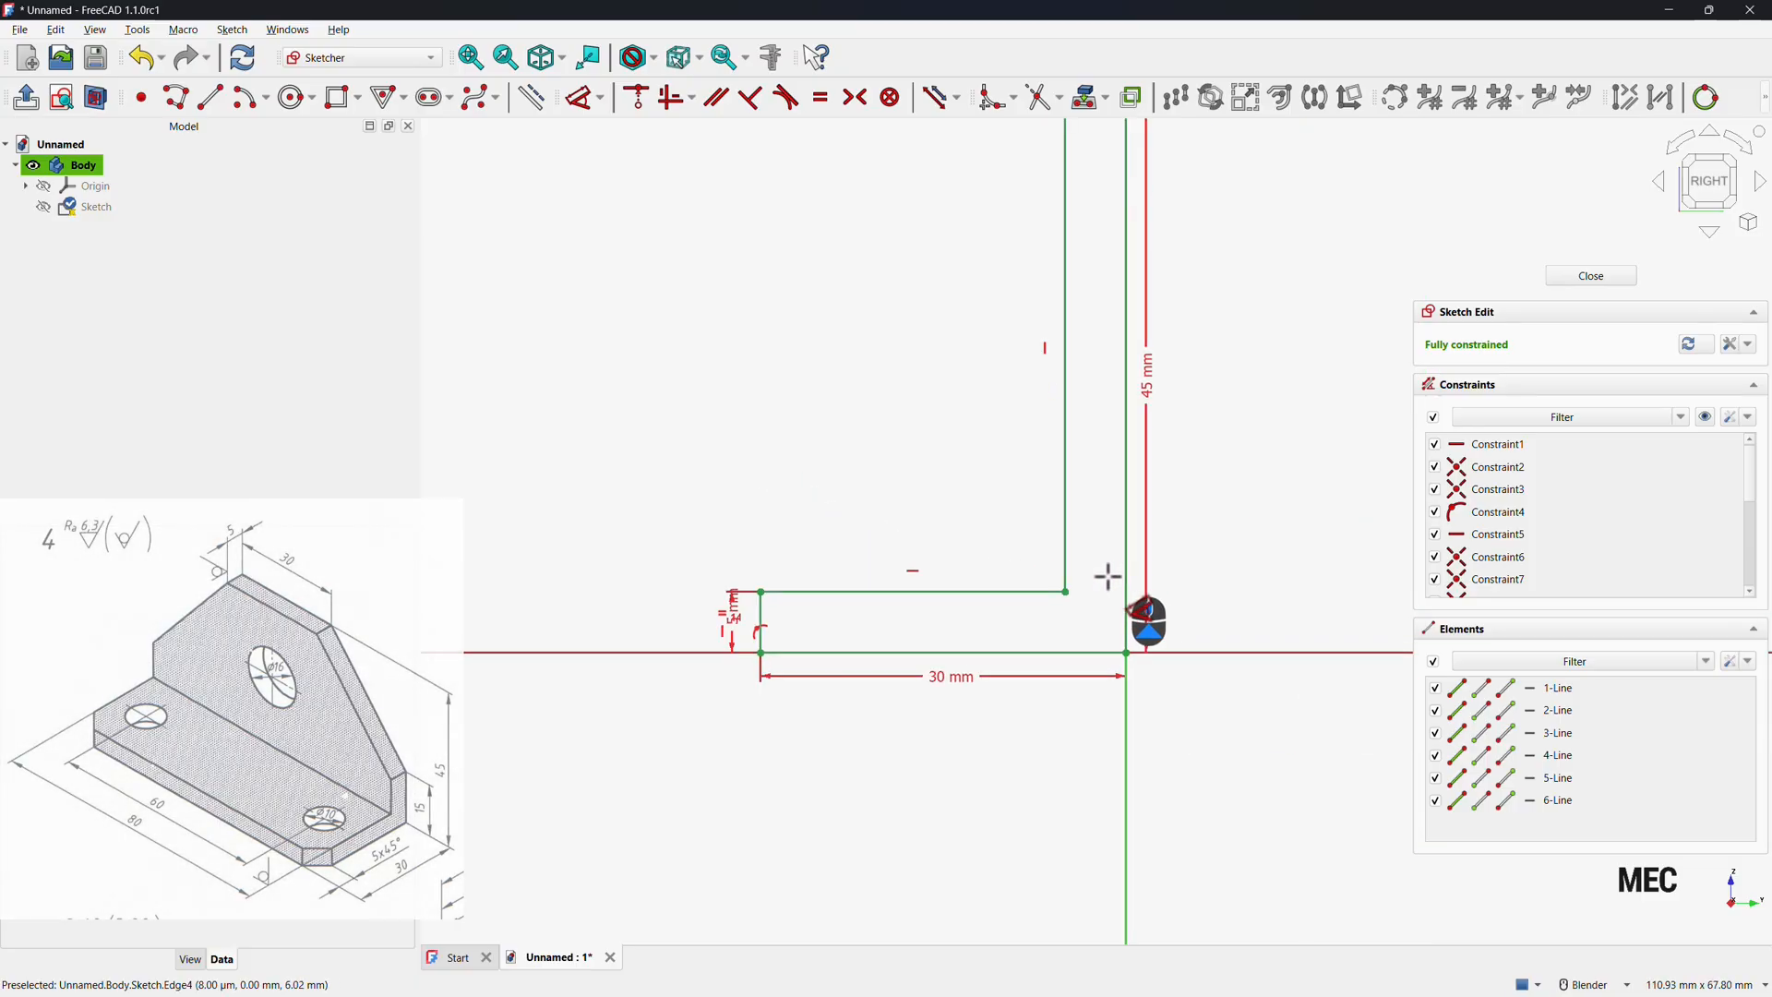
pyautogui.scroll(-2, 1108, 574)
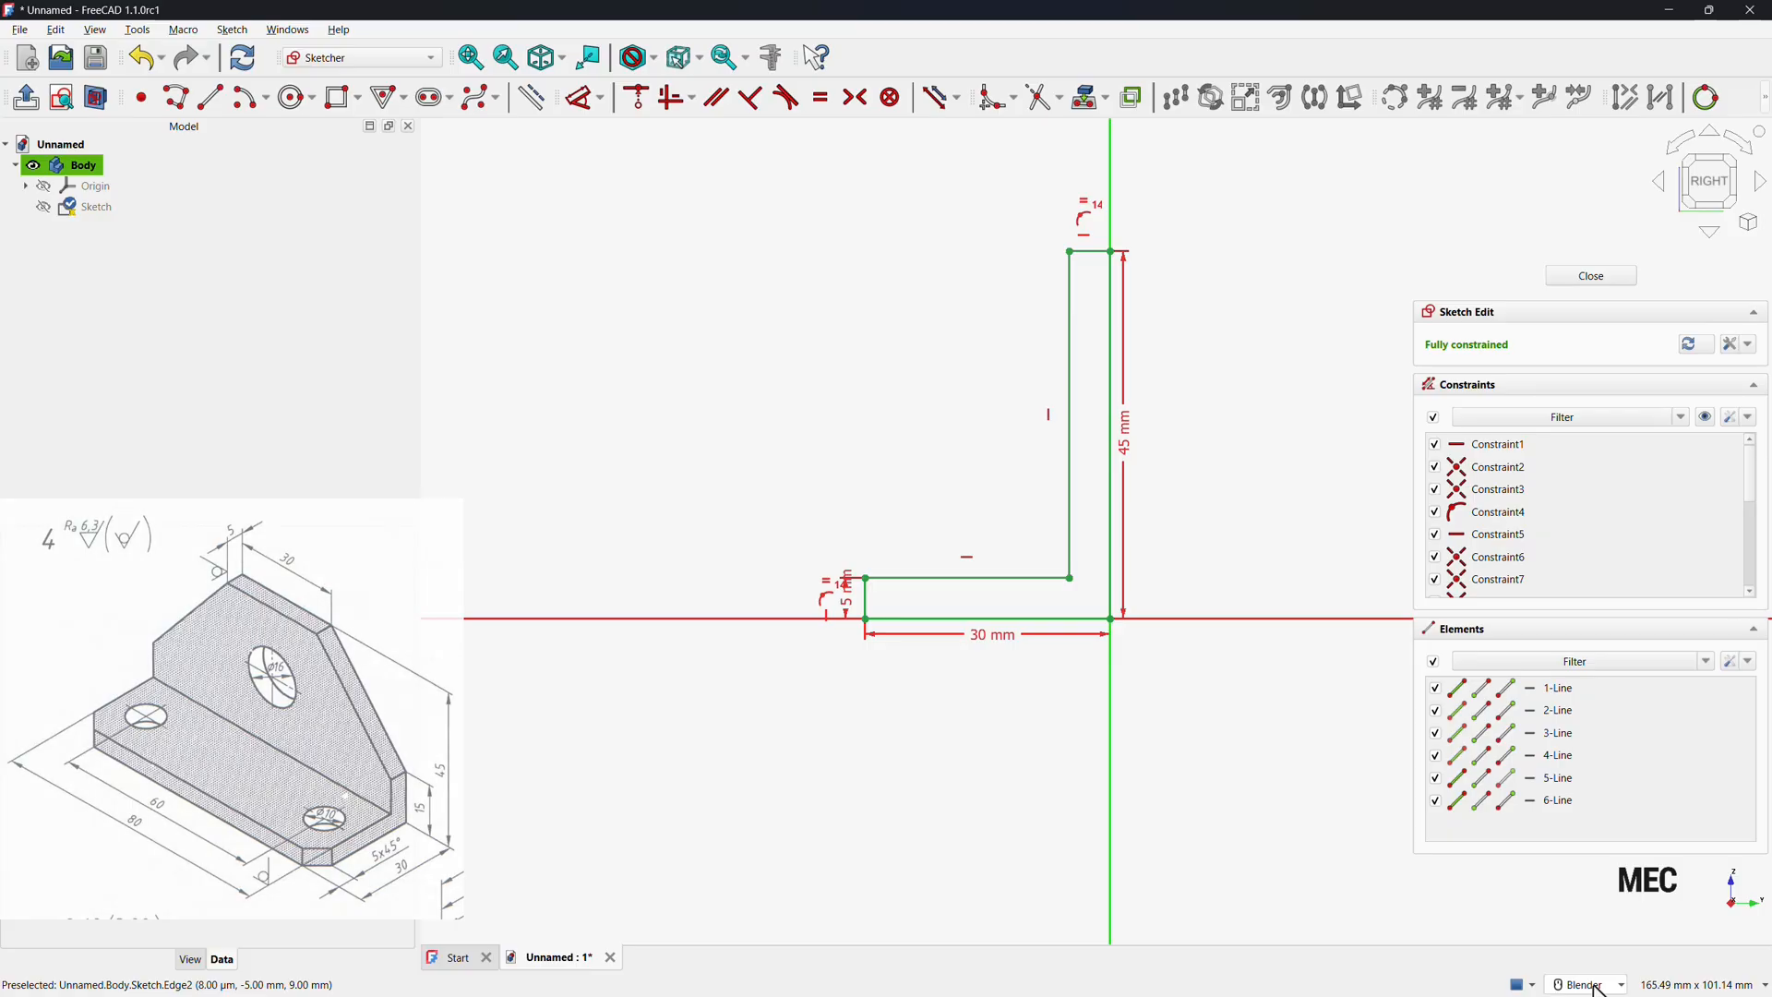
pyautogui.moveTo(1597, 988)
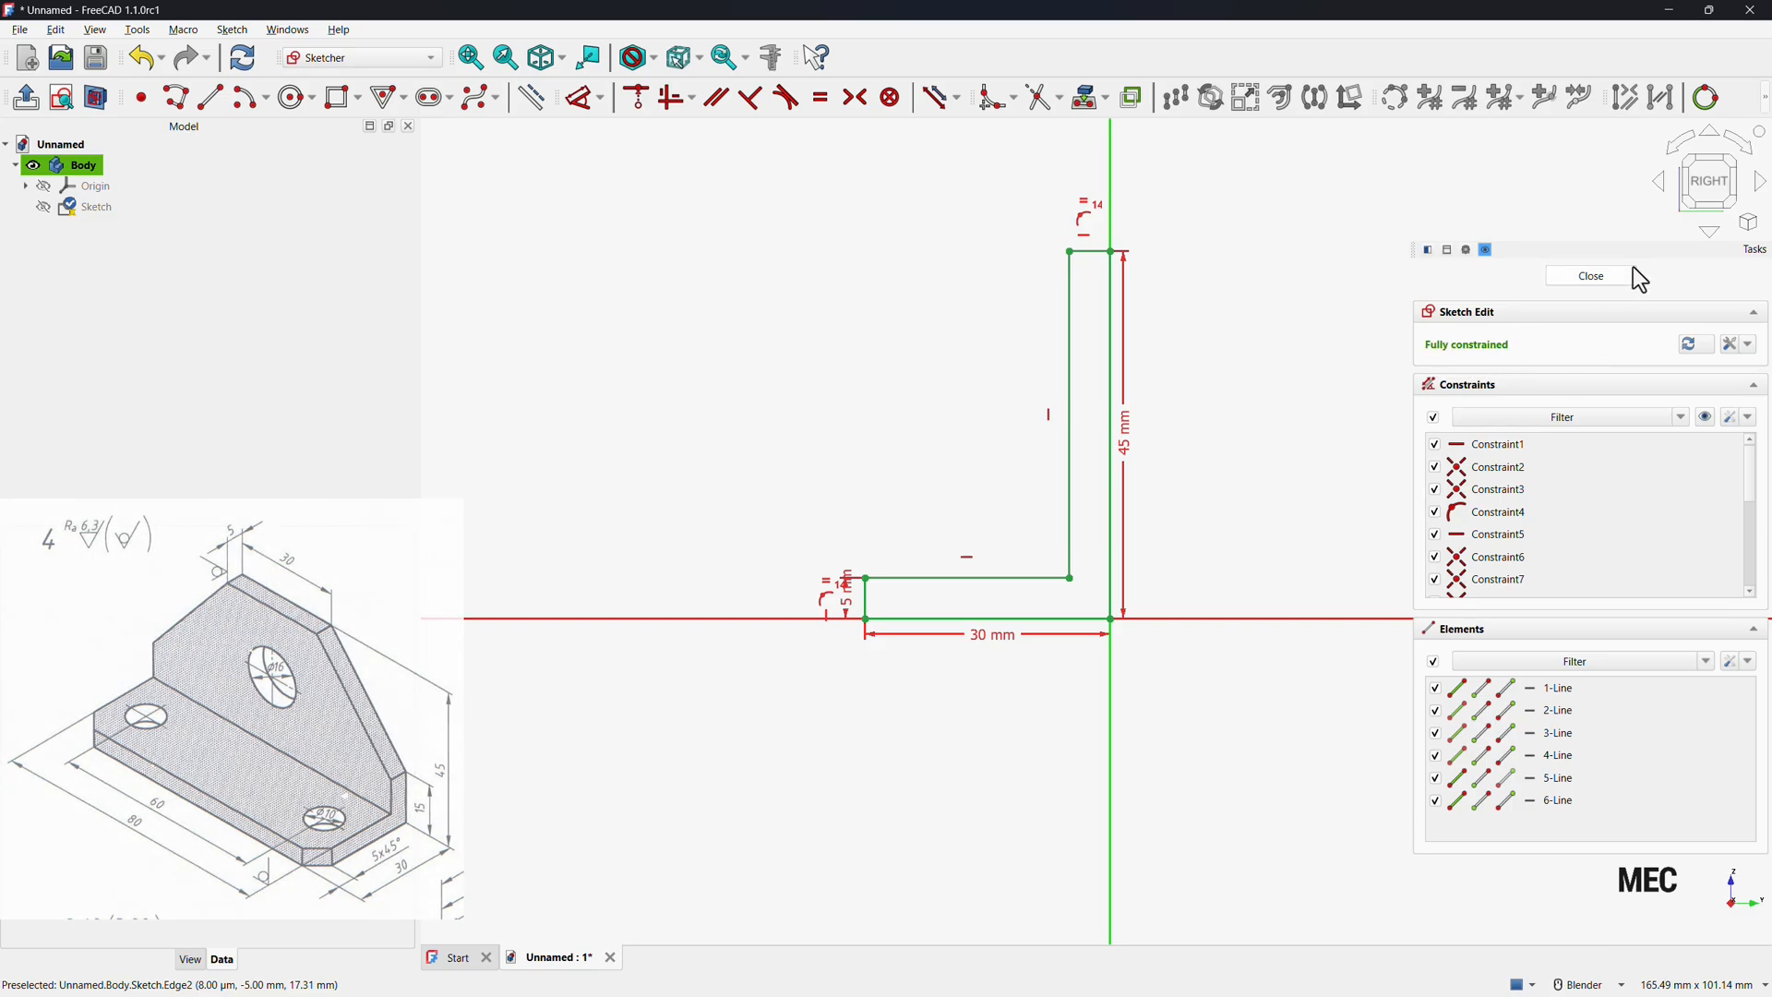
pyautogui.click(1601, 277)
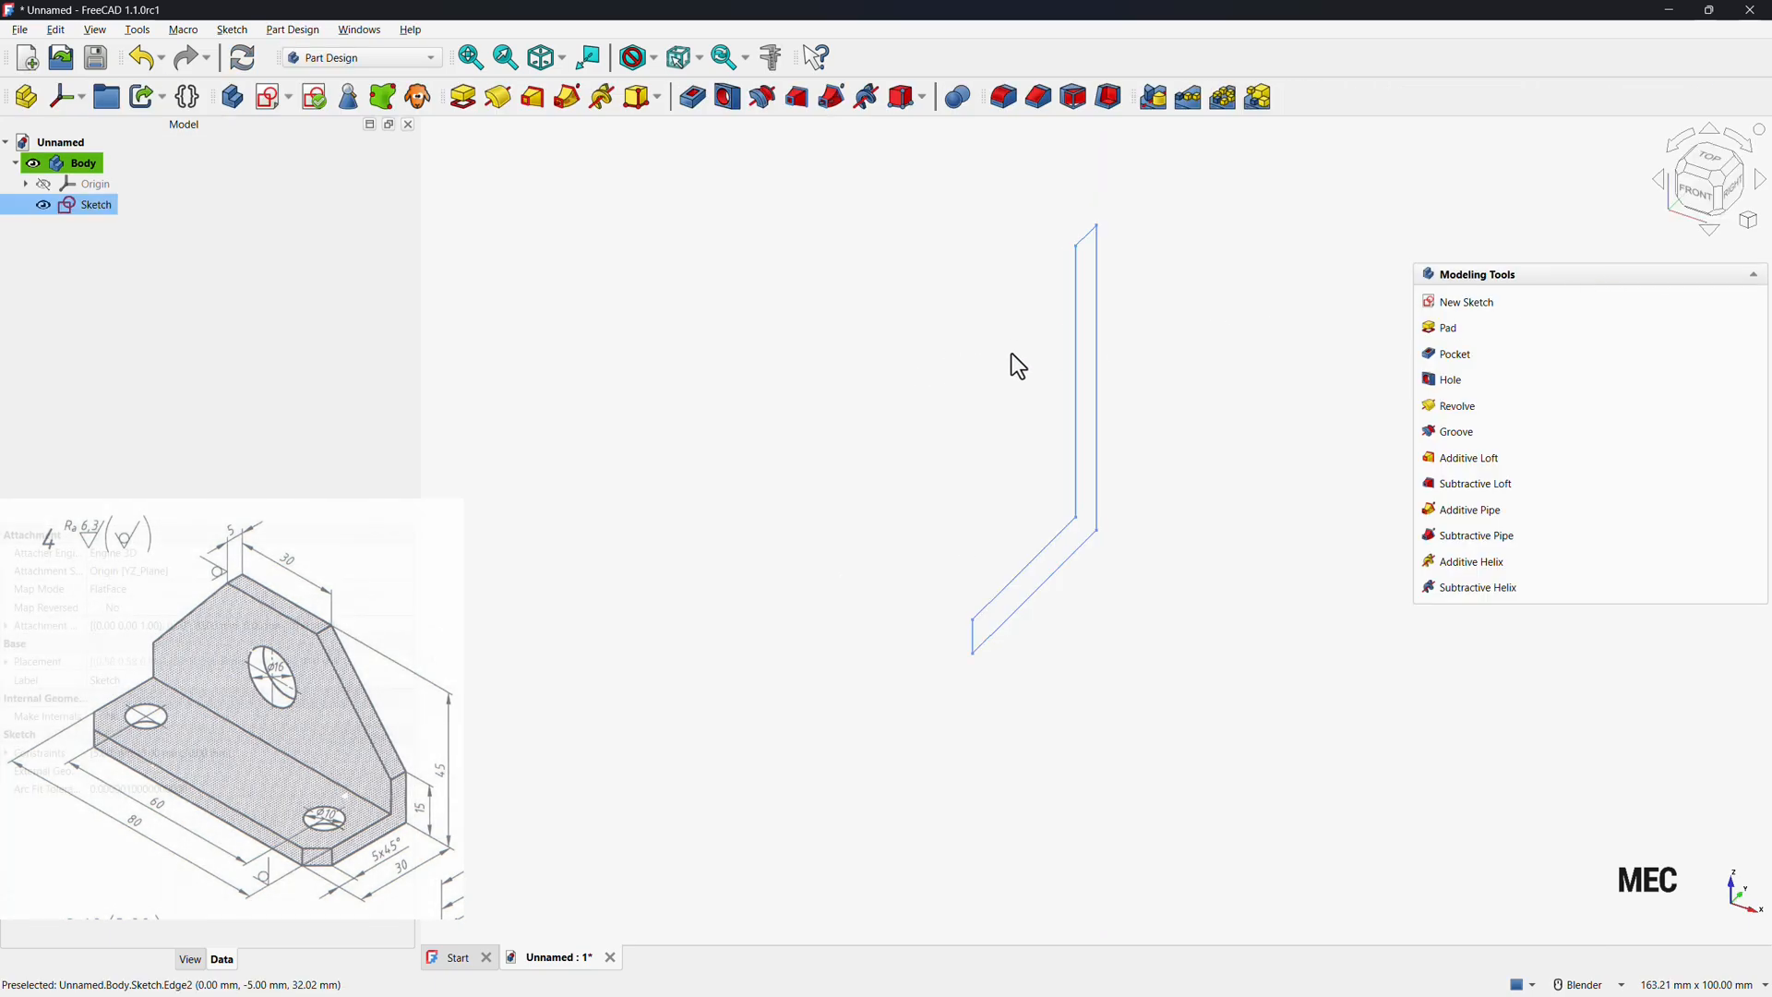
# Pad the profile sketch symmetrically with a length of 80 mm.
pyautogui.click(1439, 329)
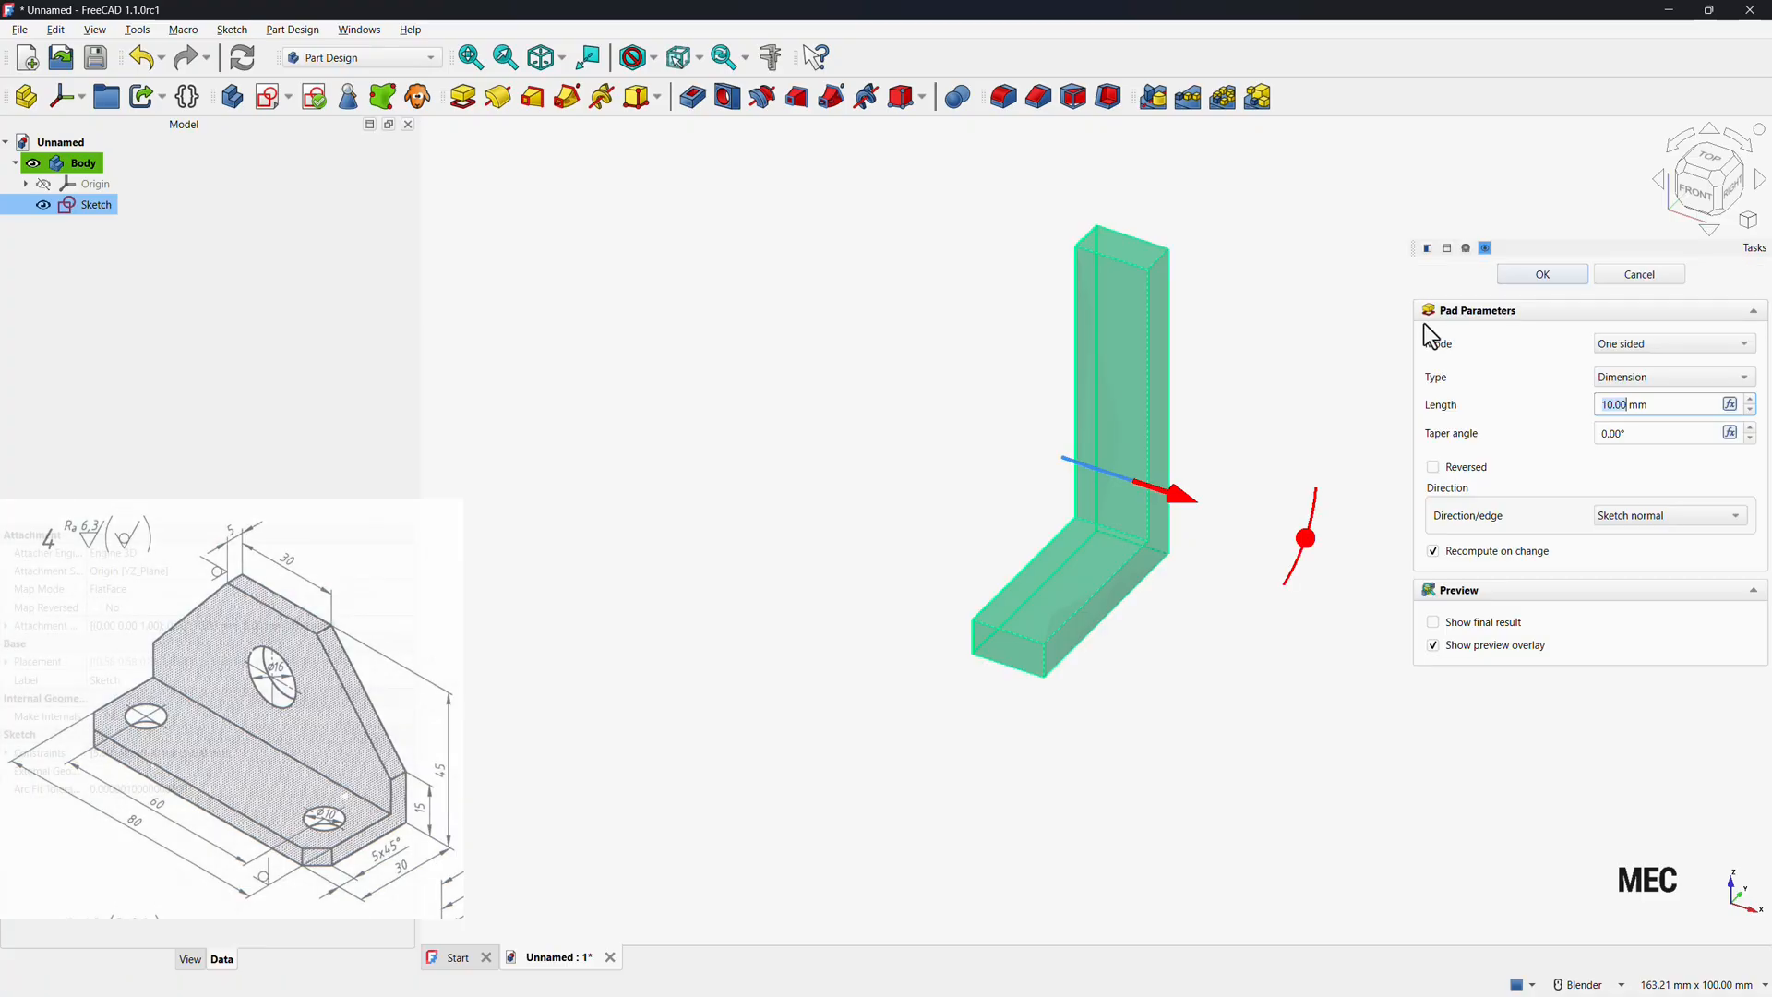
pyautogui.click(1635, 346)
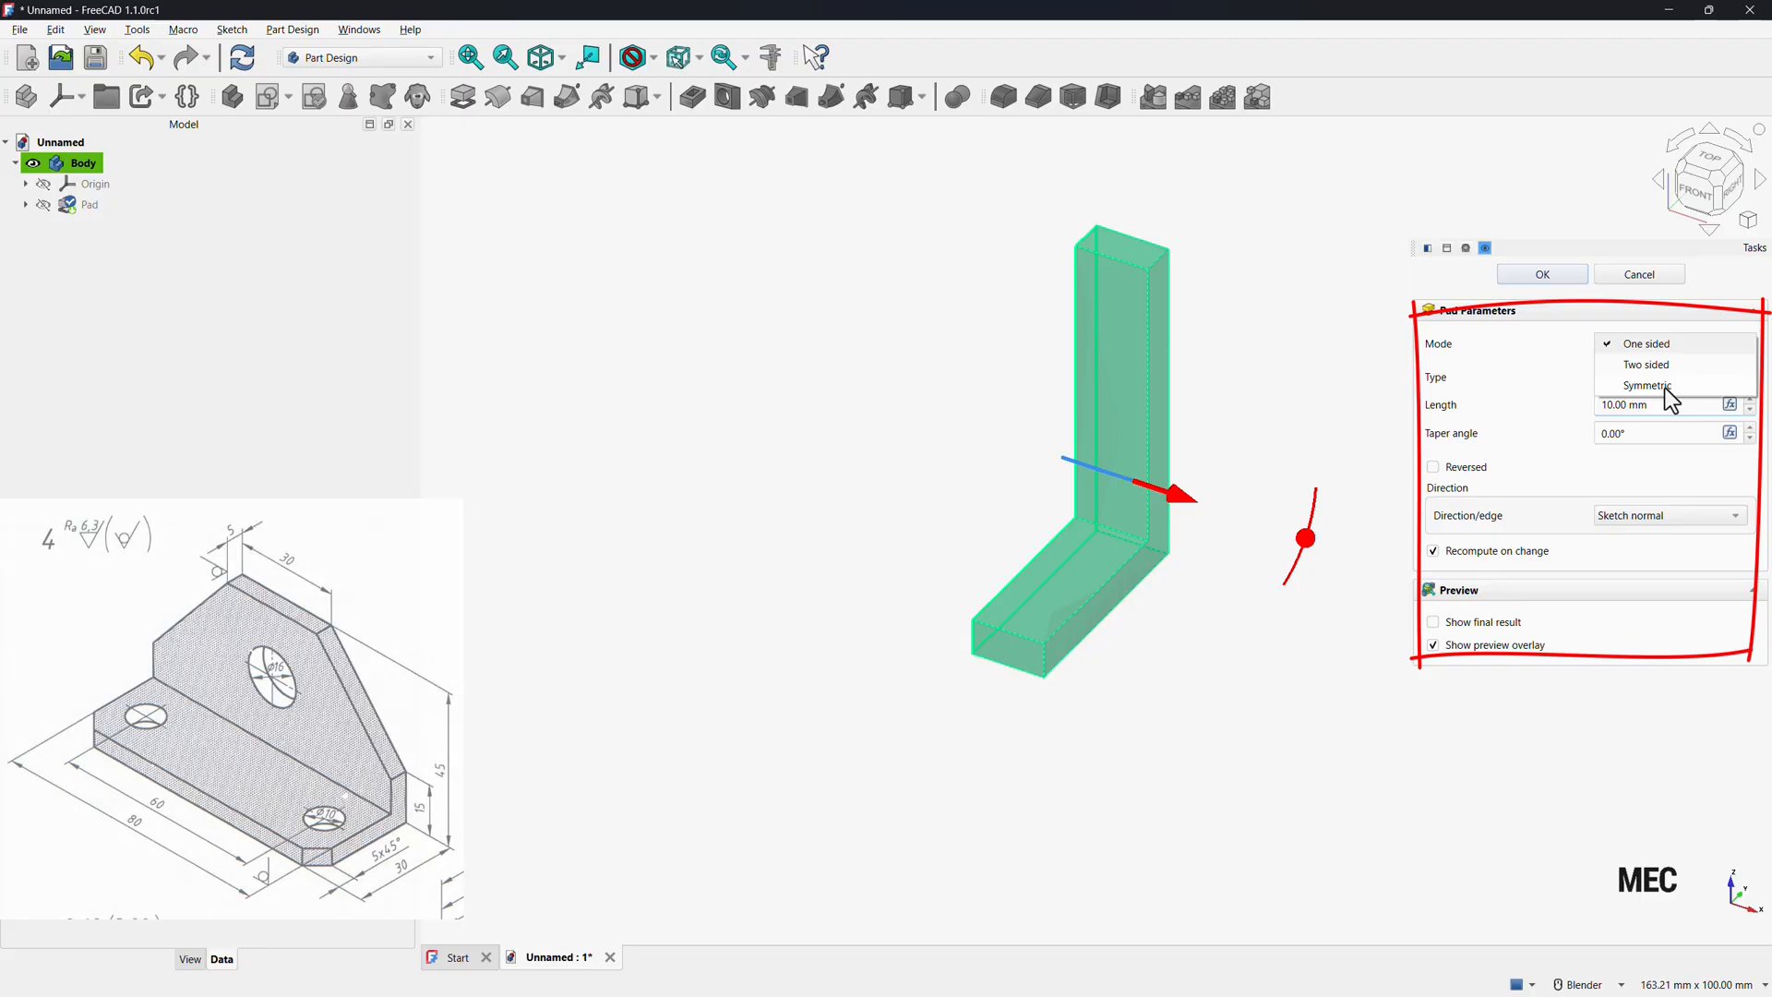
pyautogui.click(1648, 385)
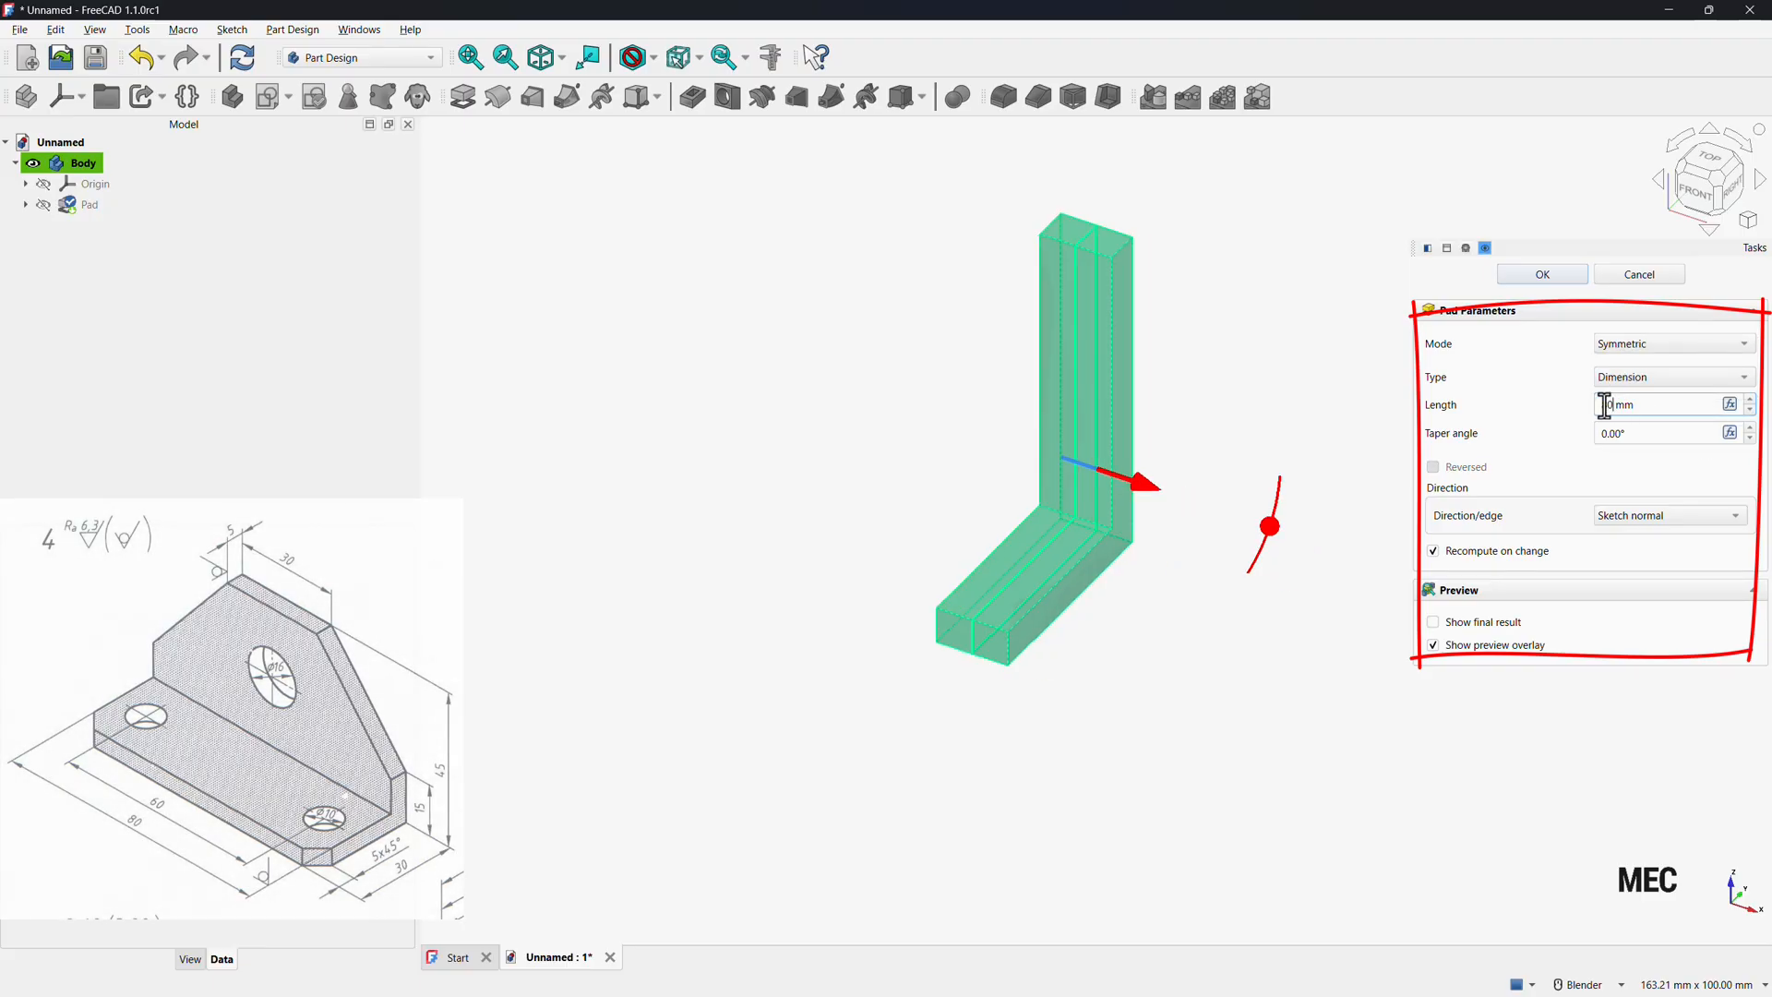
pyautogui.click(1233, 434)
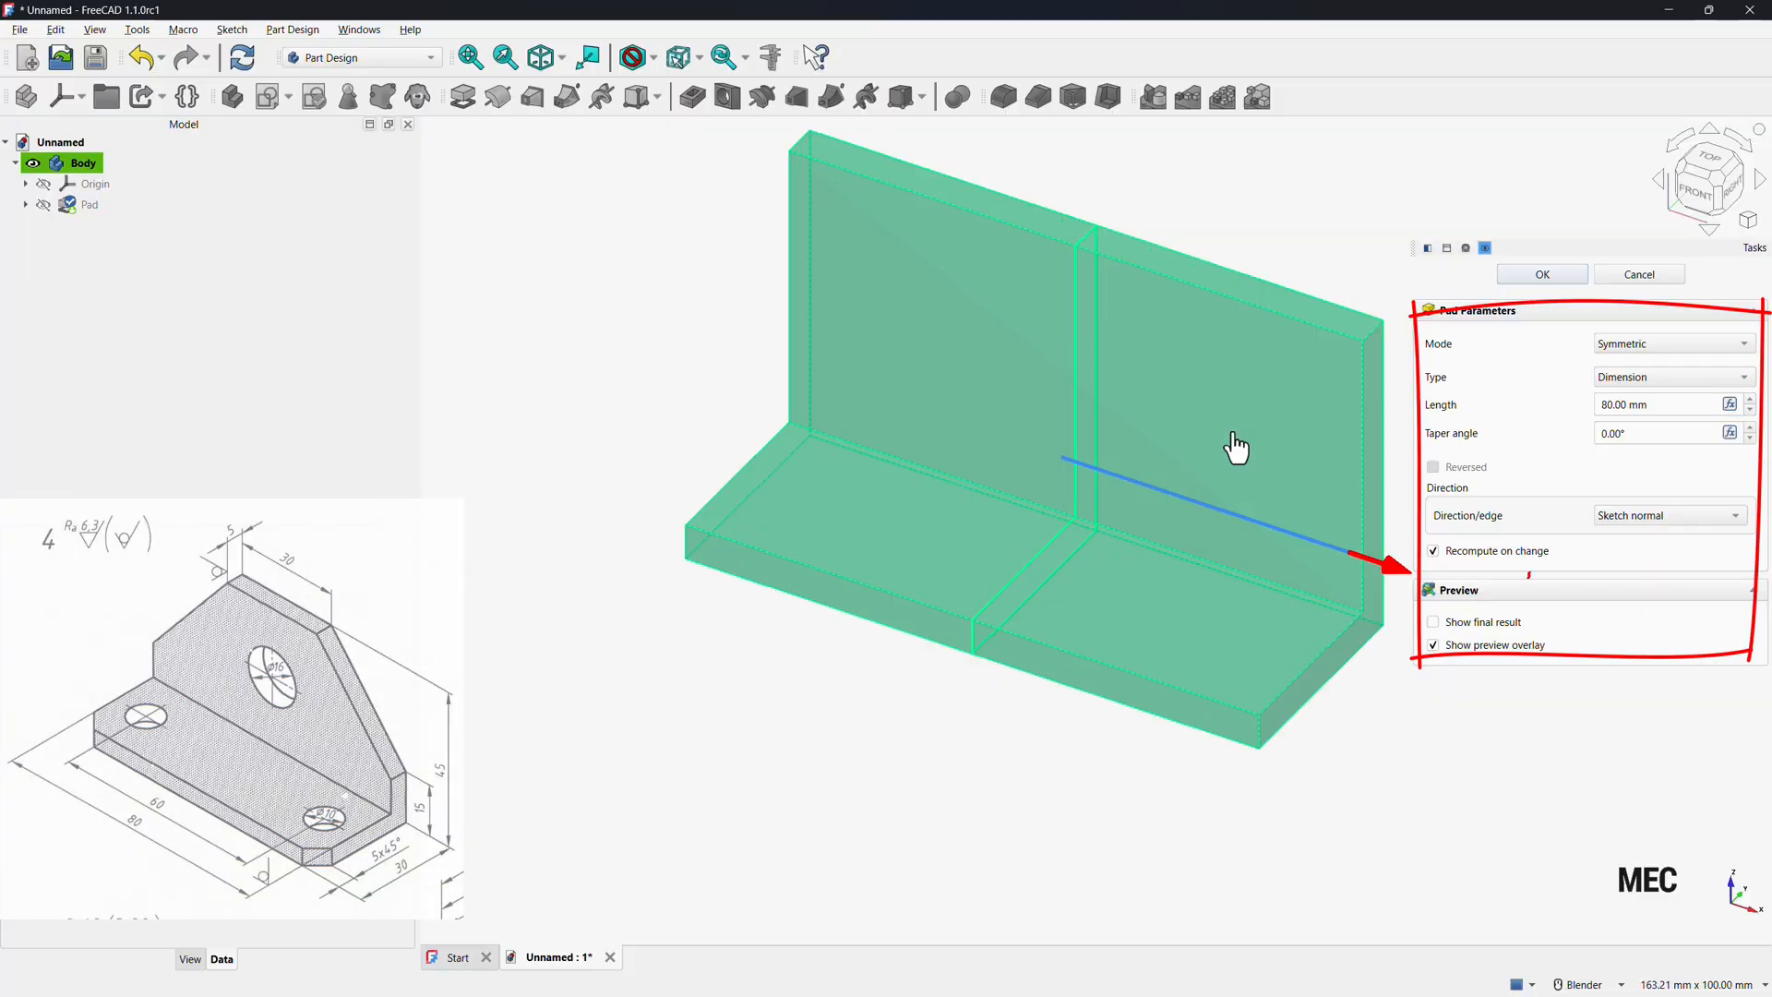
pyautogui.click(1542, 274)
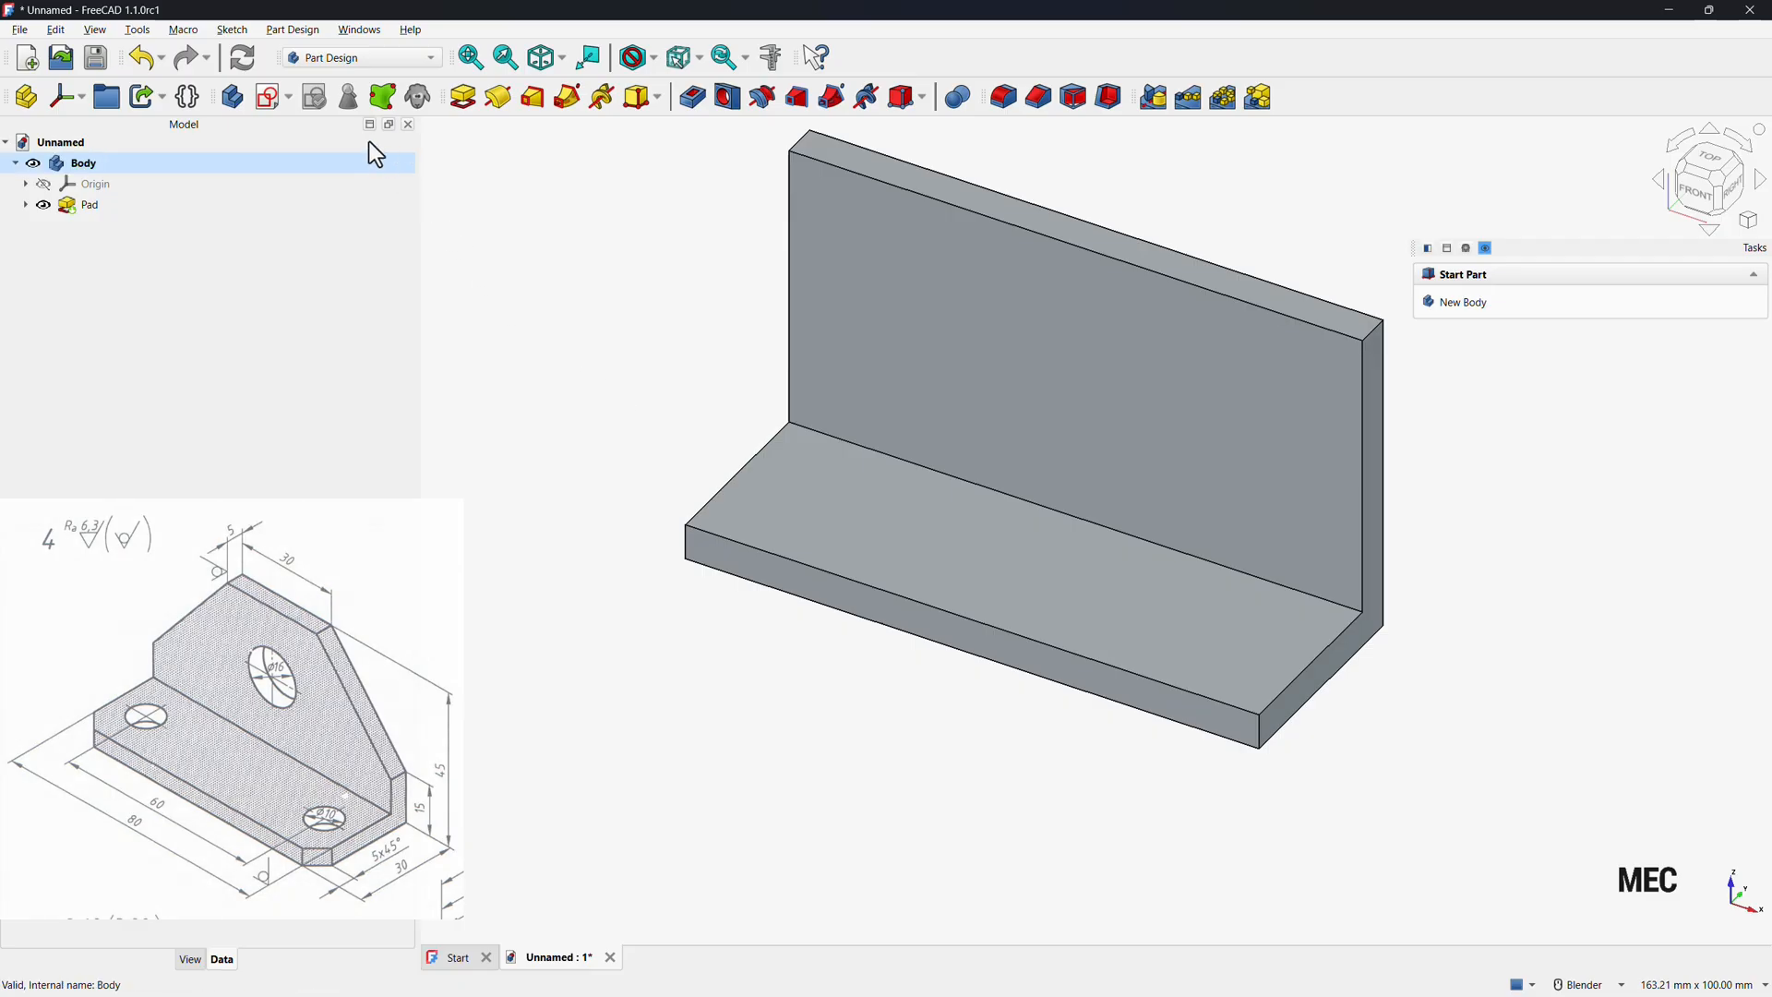
# Create a new sketch on the XZ plane and toggle the section view.
pyautogui.click(274, 96)
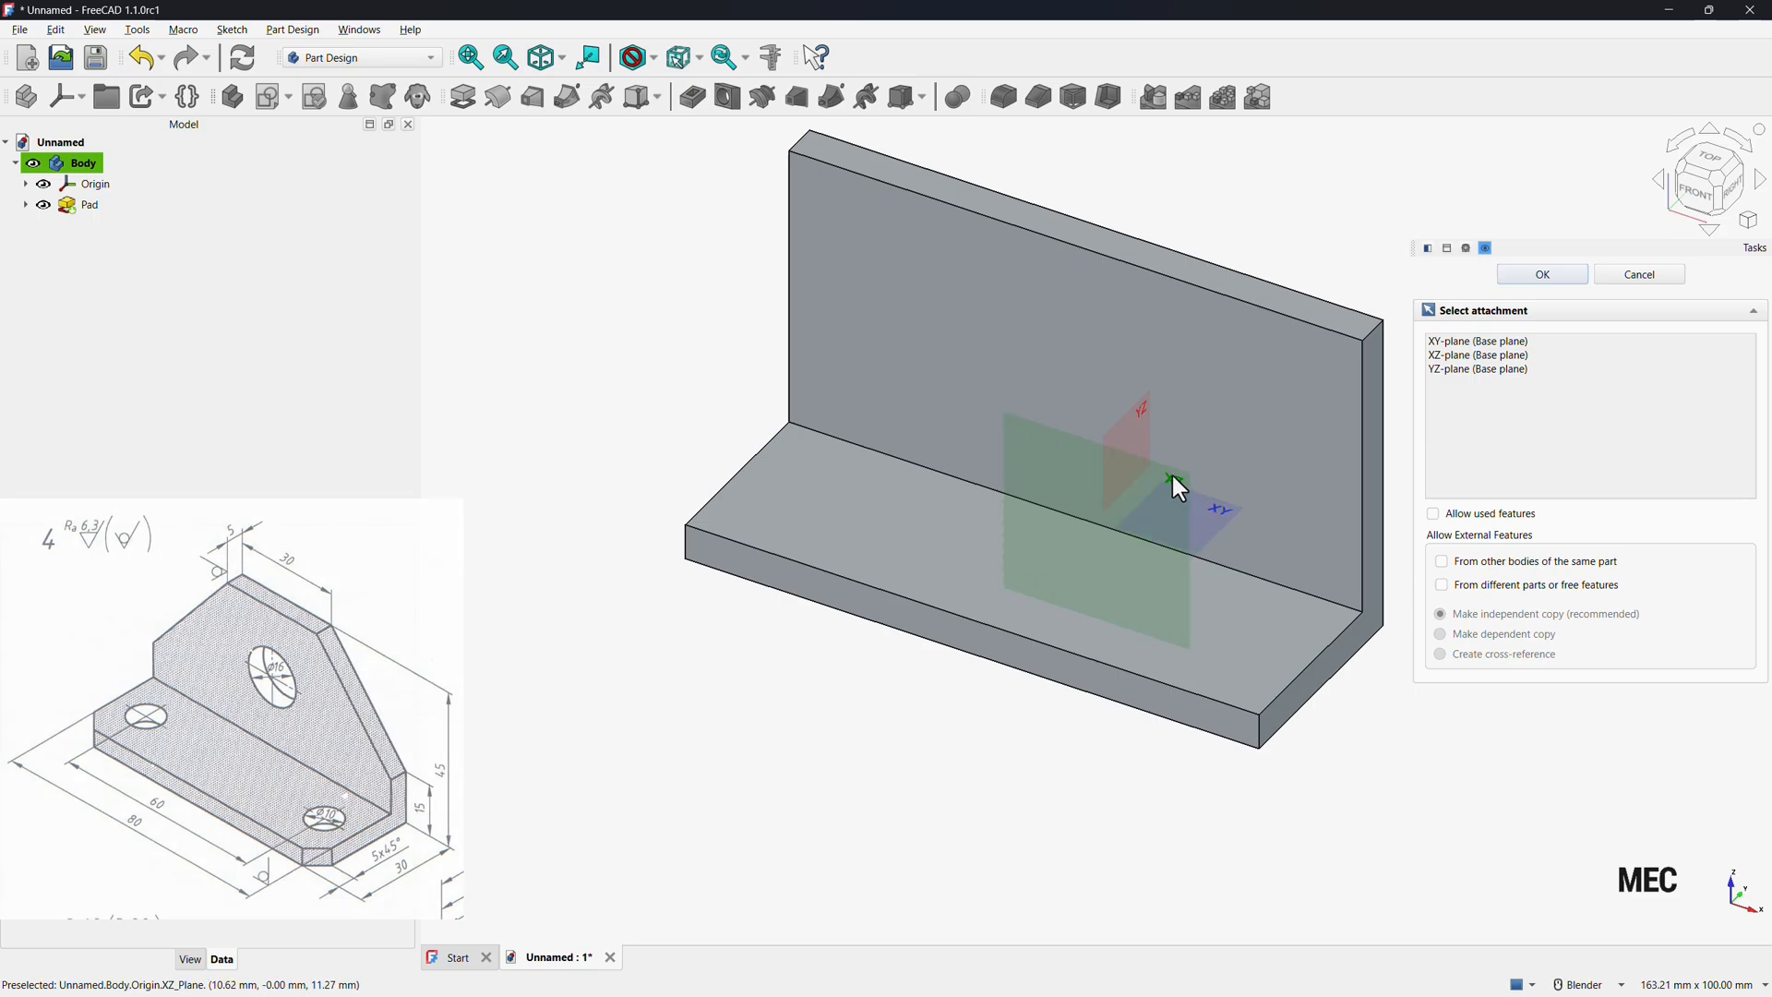
pyautogui.click(1167, 476)
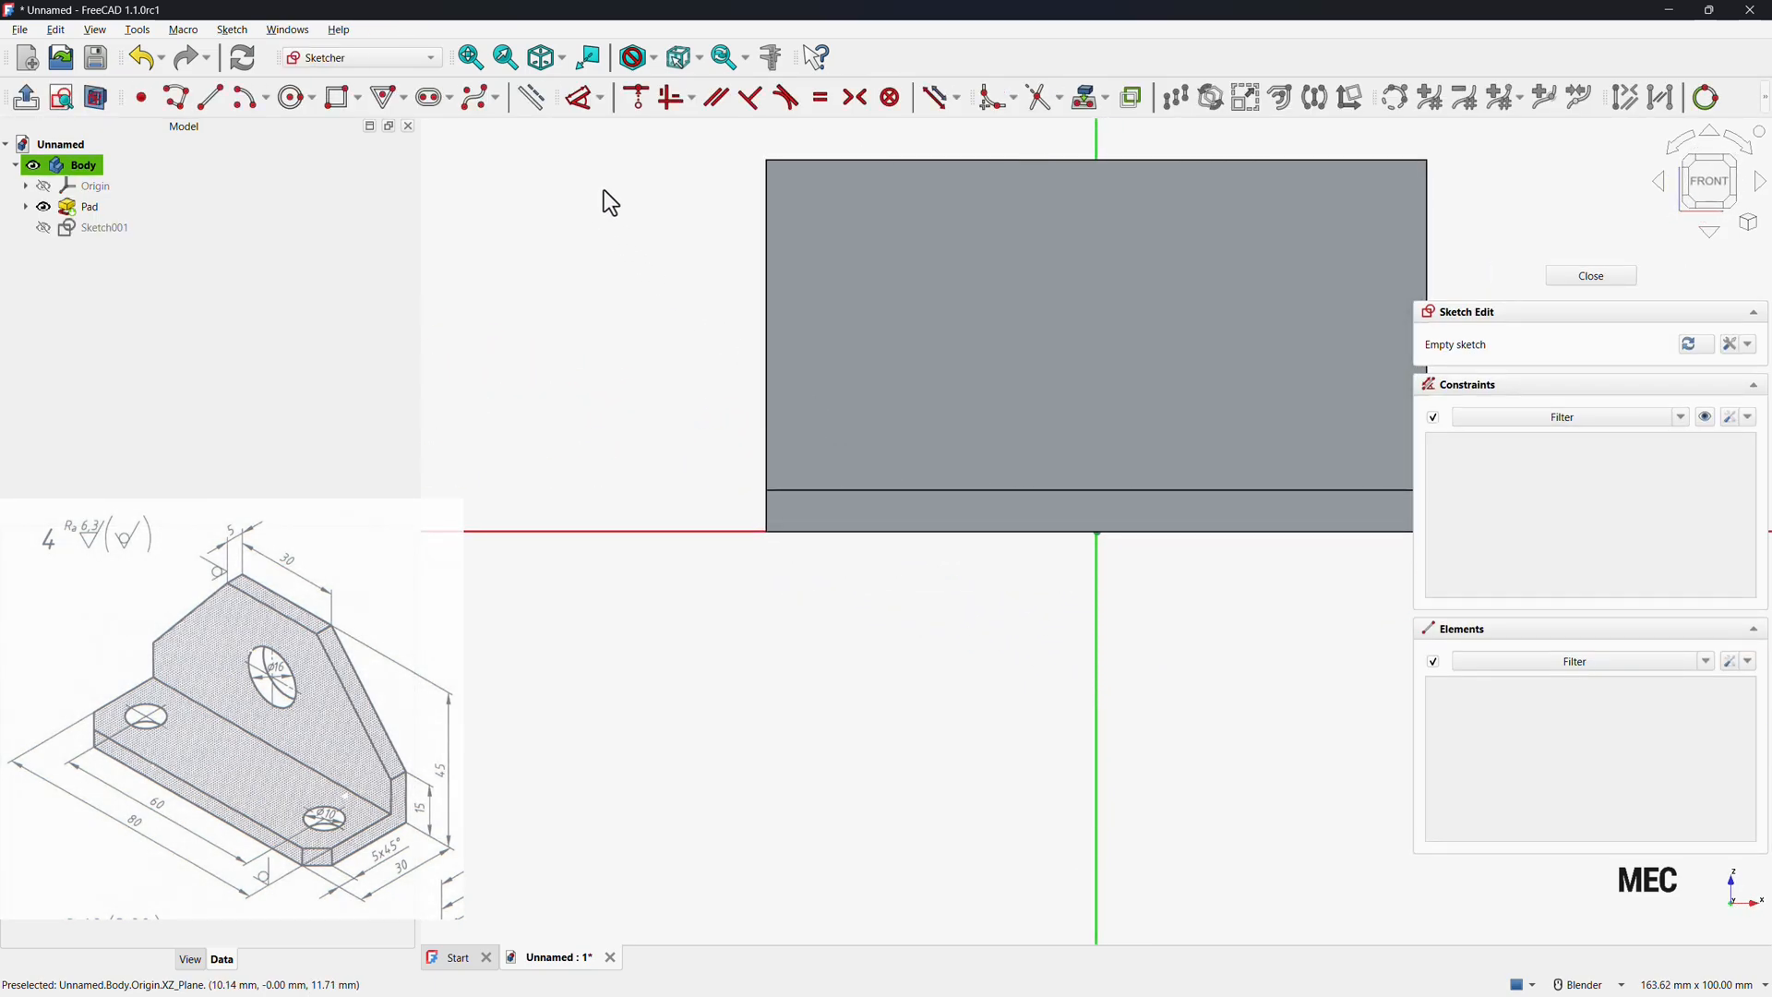
pyautogui.click(100, 104)
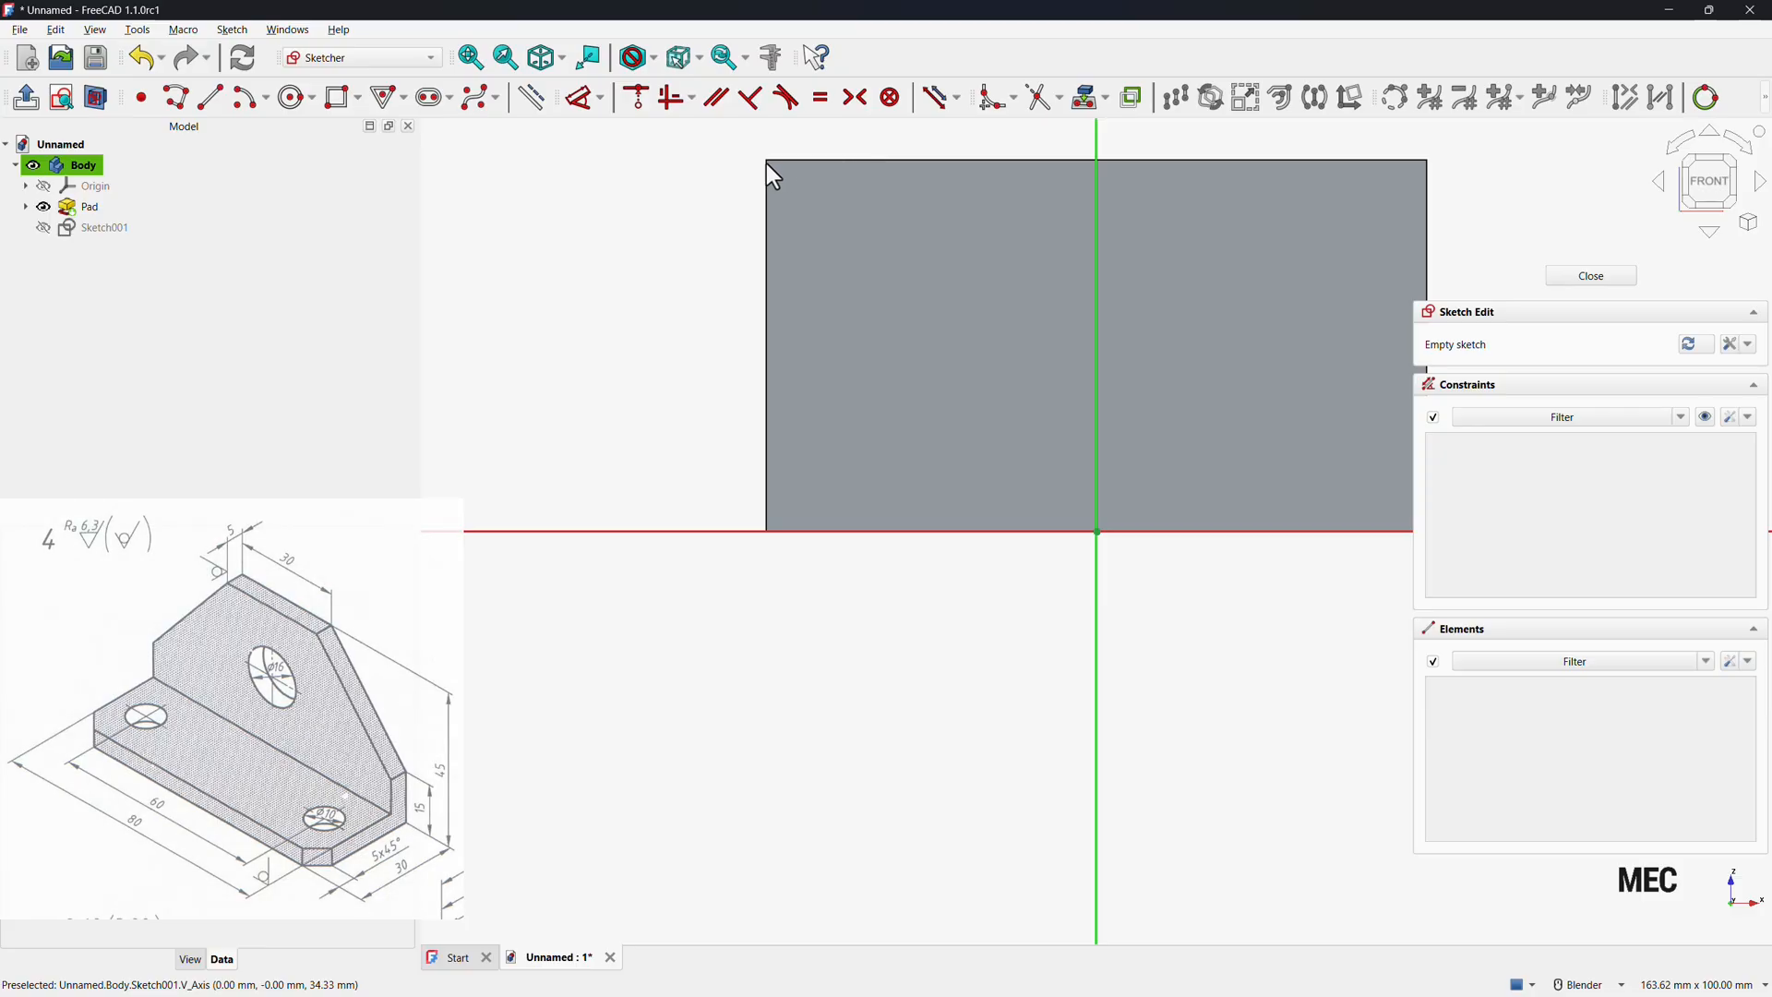
# Draw a closed triangular polyline about 24 mm wide over the pad's upper-left corner.
pyautogui.click(181, 103)
pyautogui.click(752, 328)
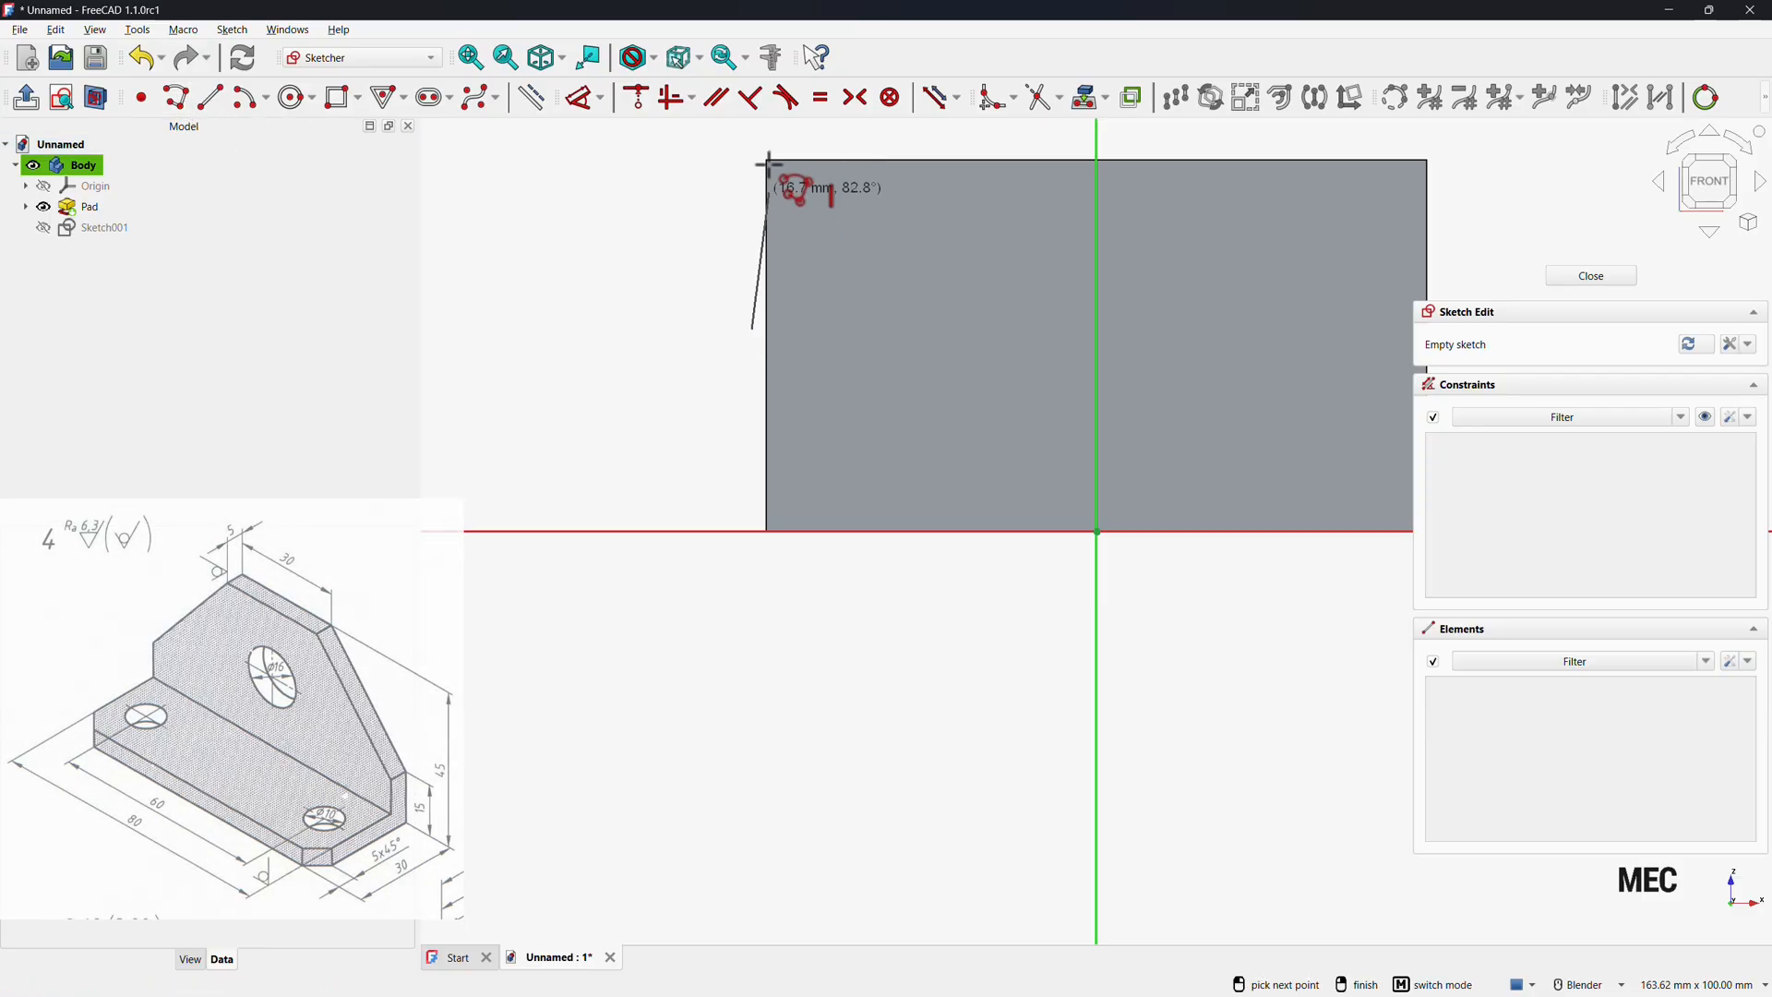
pyautogui.click(752, 136)
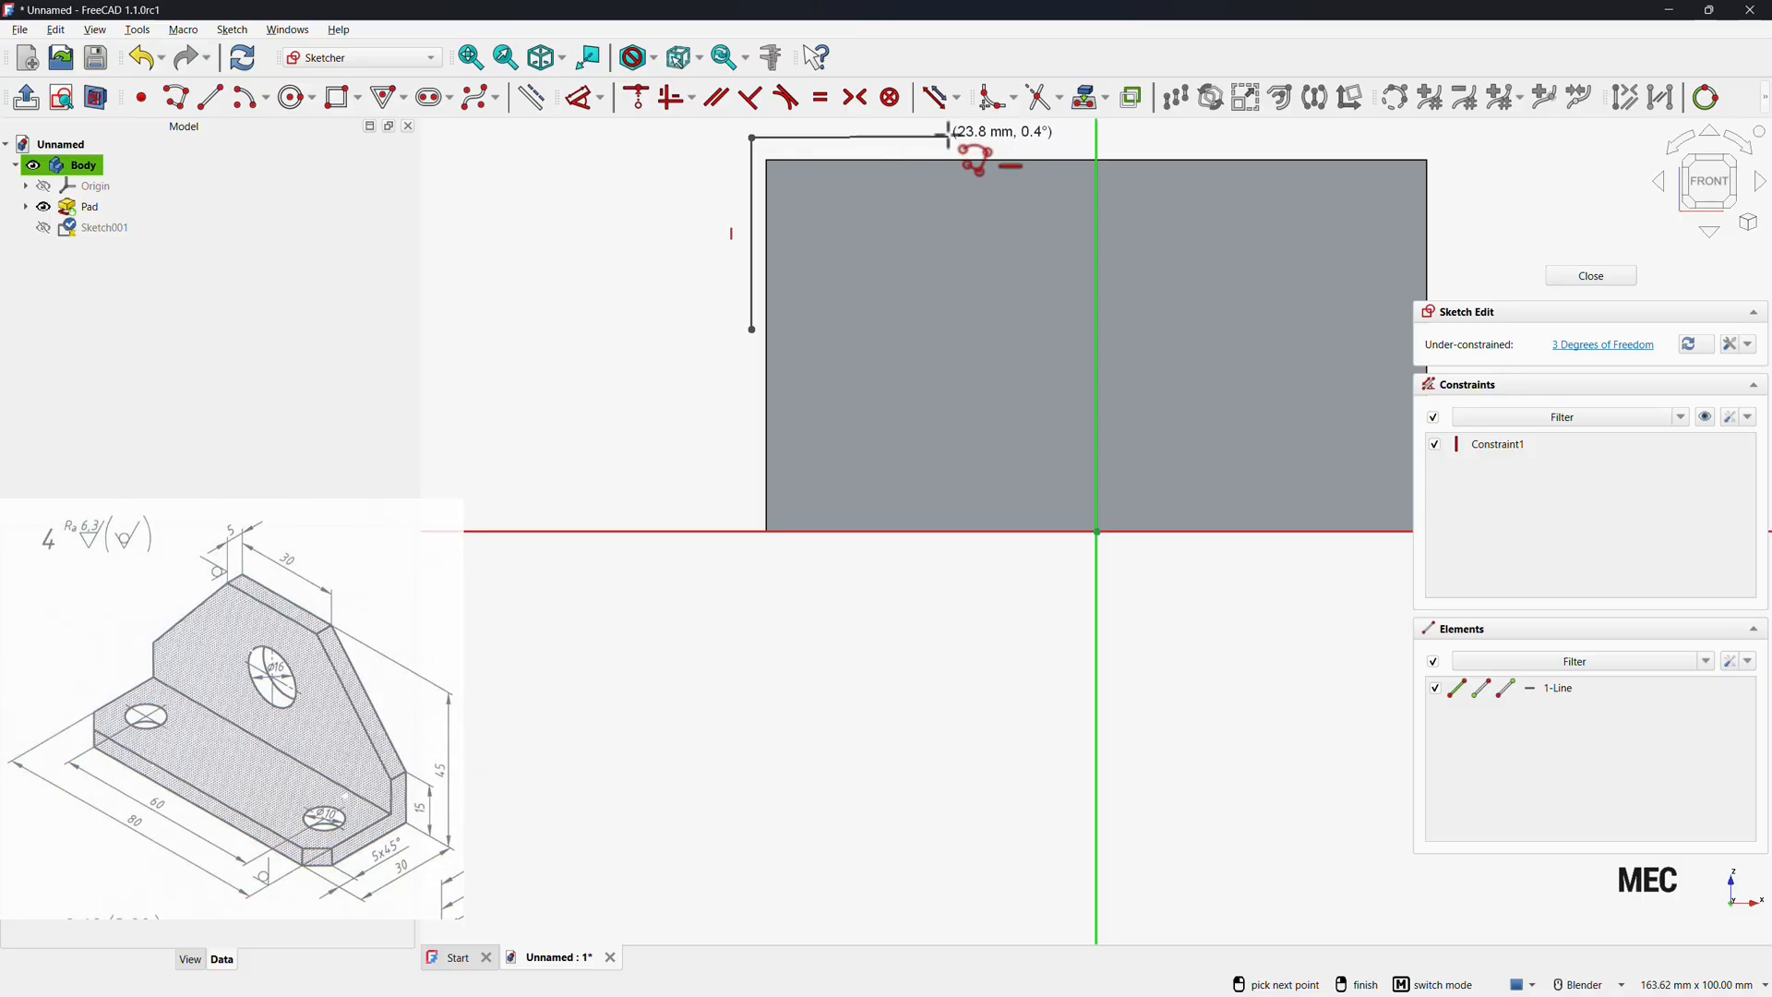
pyautogui.click(948, 136)
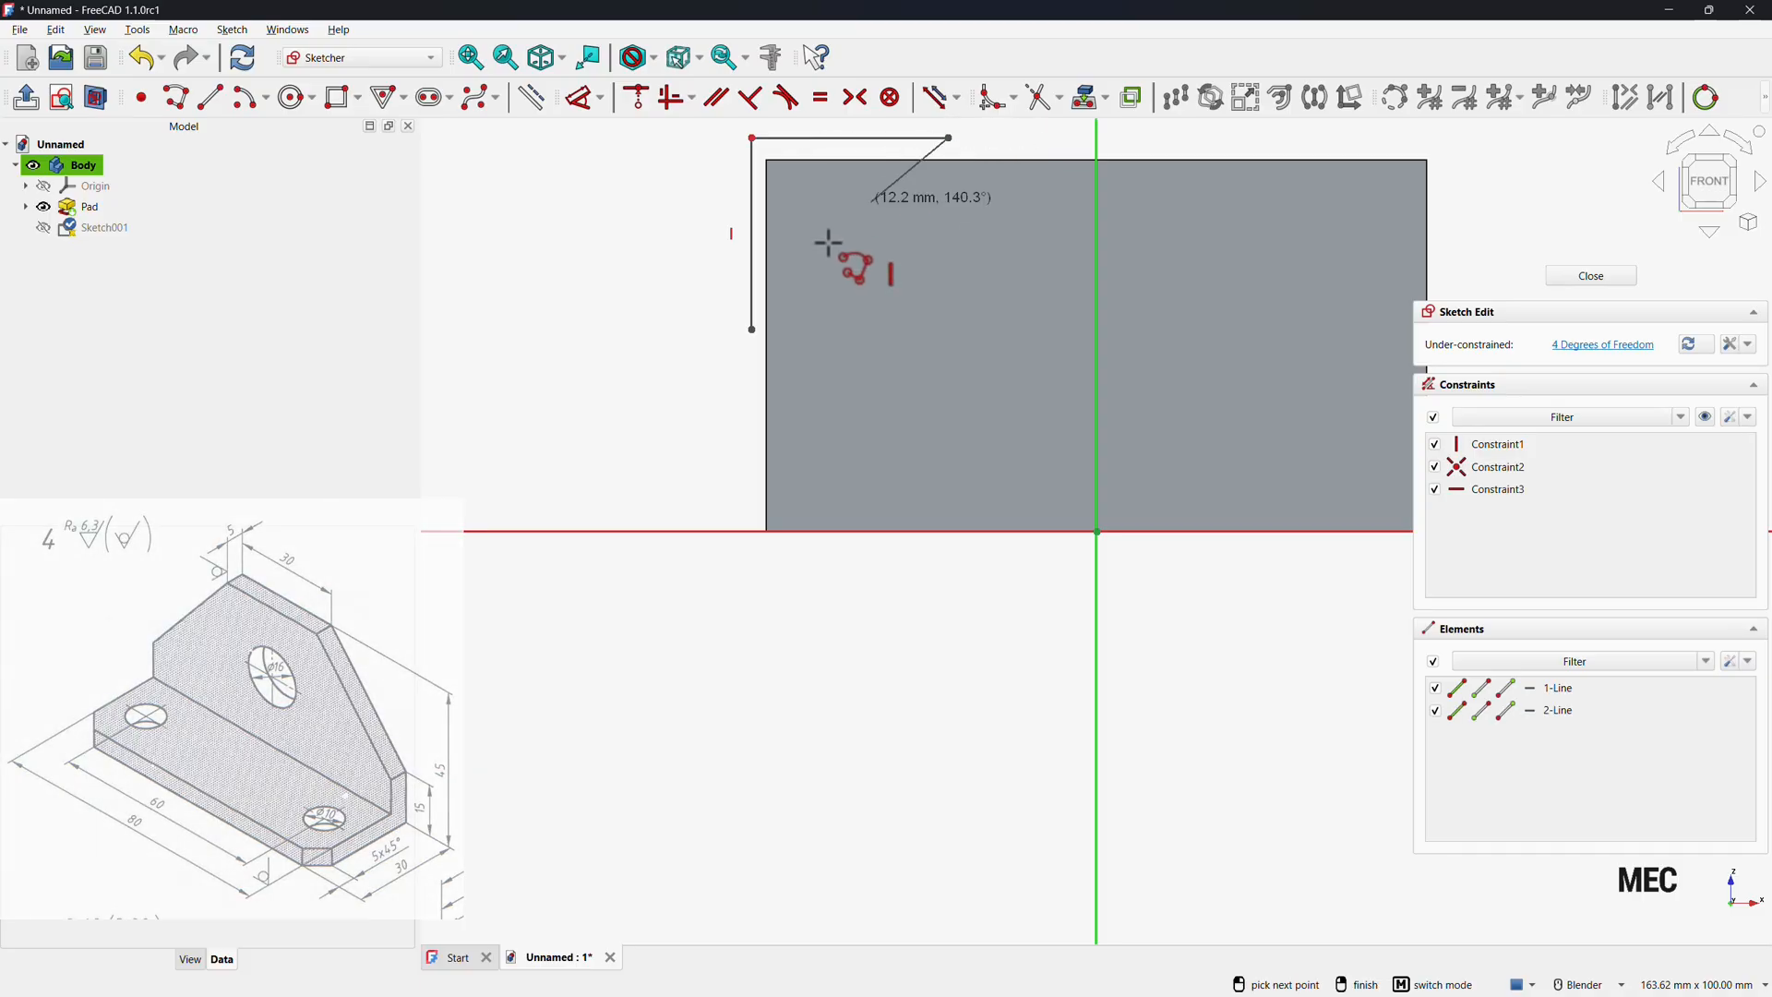
pyautogui.click(752, 327)
pyautogui.scroll(-3, 674, 475)
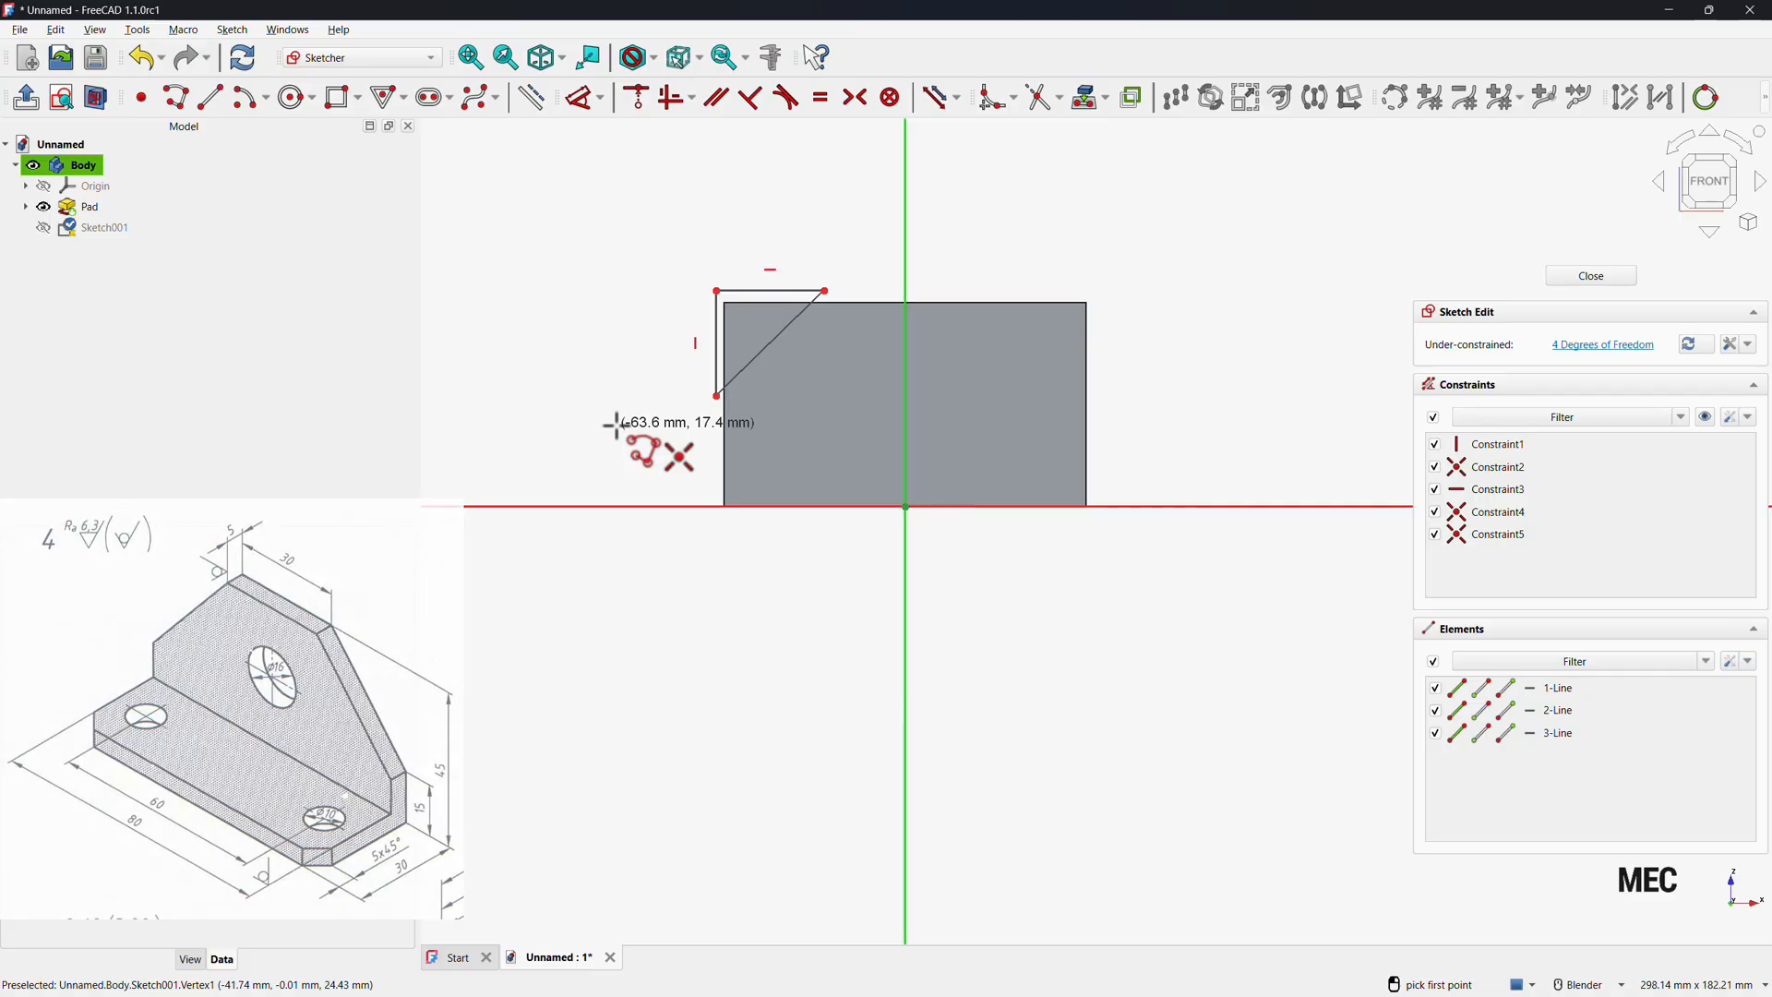
pyautogui.rightClick(616, 429)
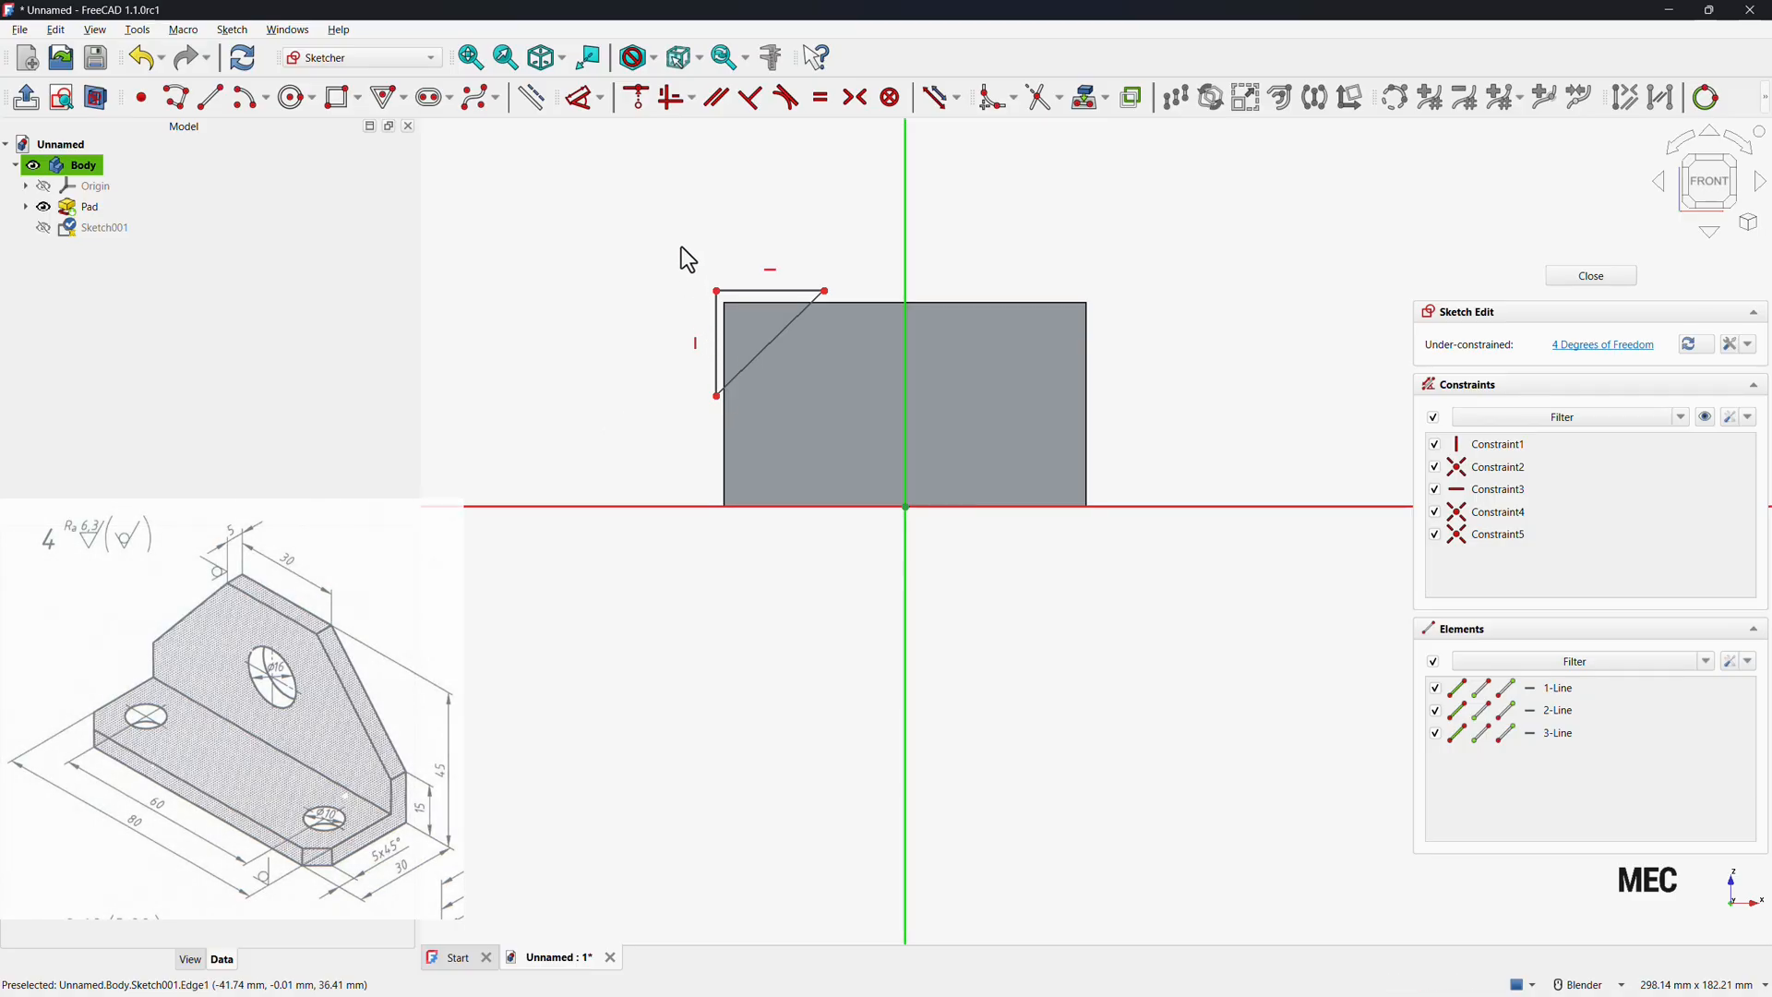
# Mirror the triangle about the vertical axis to the pad's upper-right corner.
pyautogui.moveTo(662, 237); pyautogui.dragTo(847, 429)
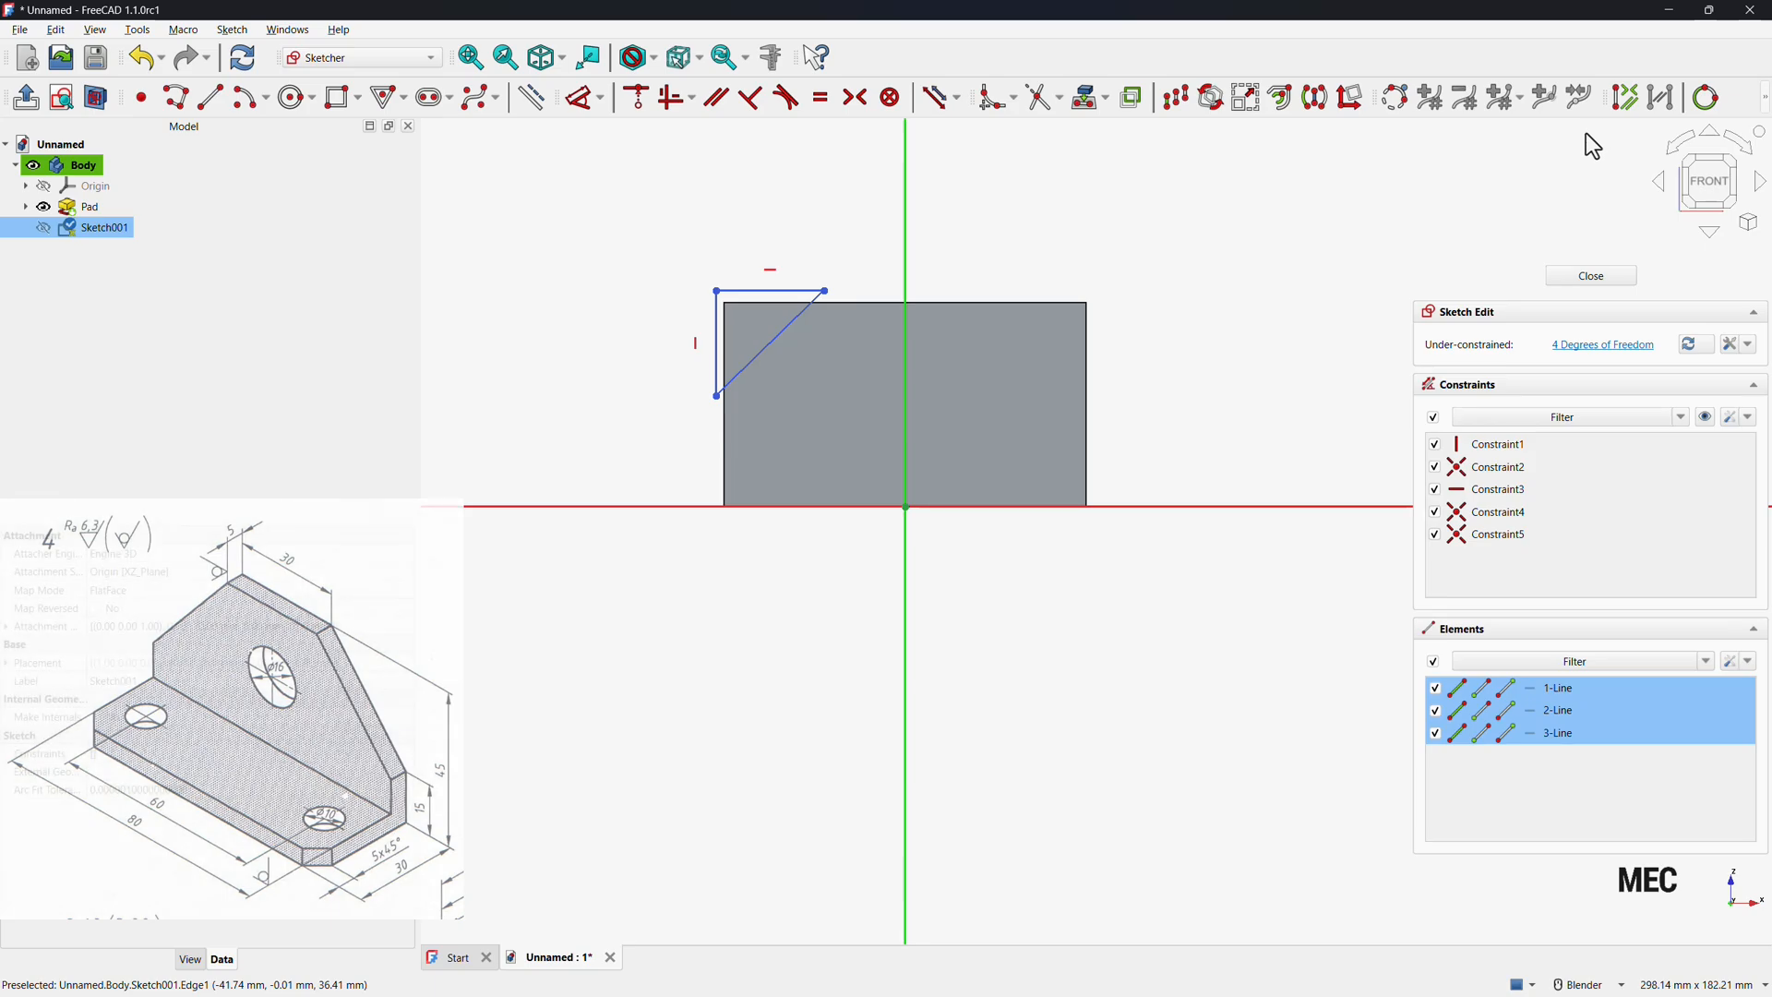
pyautogui.click(1318, 109)
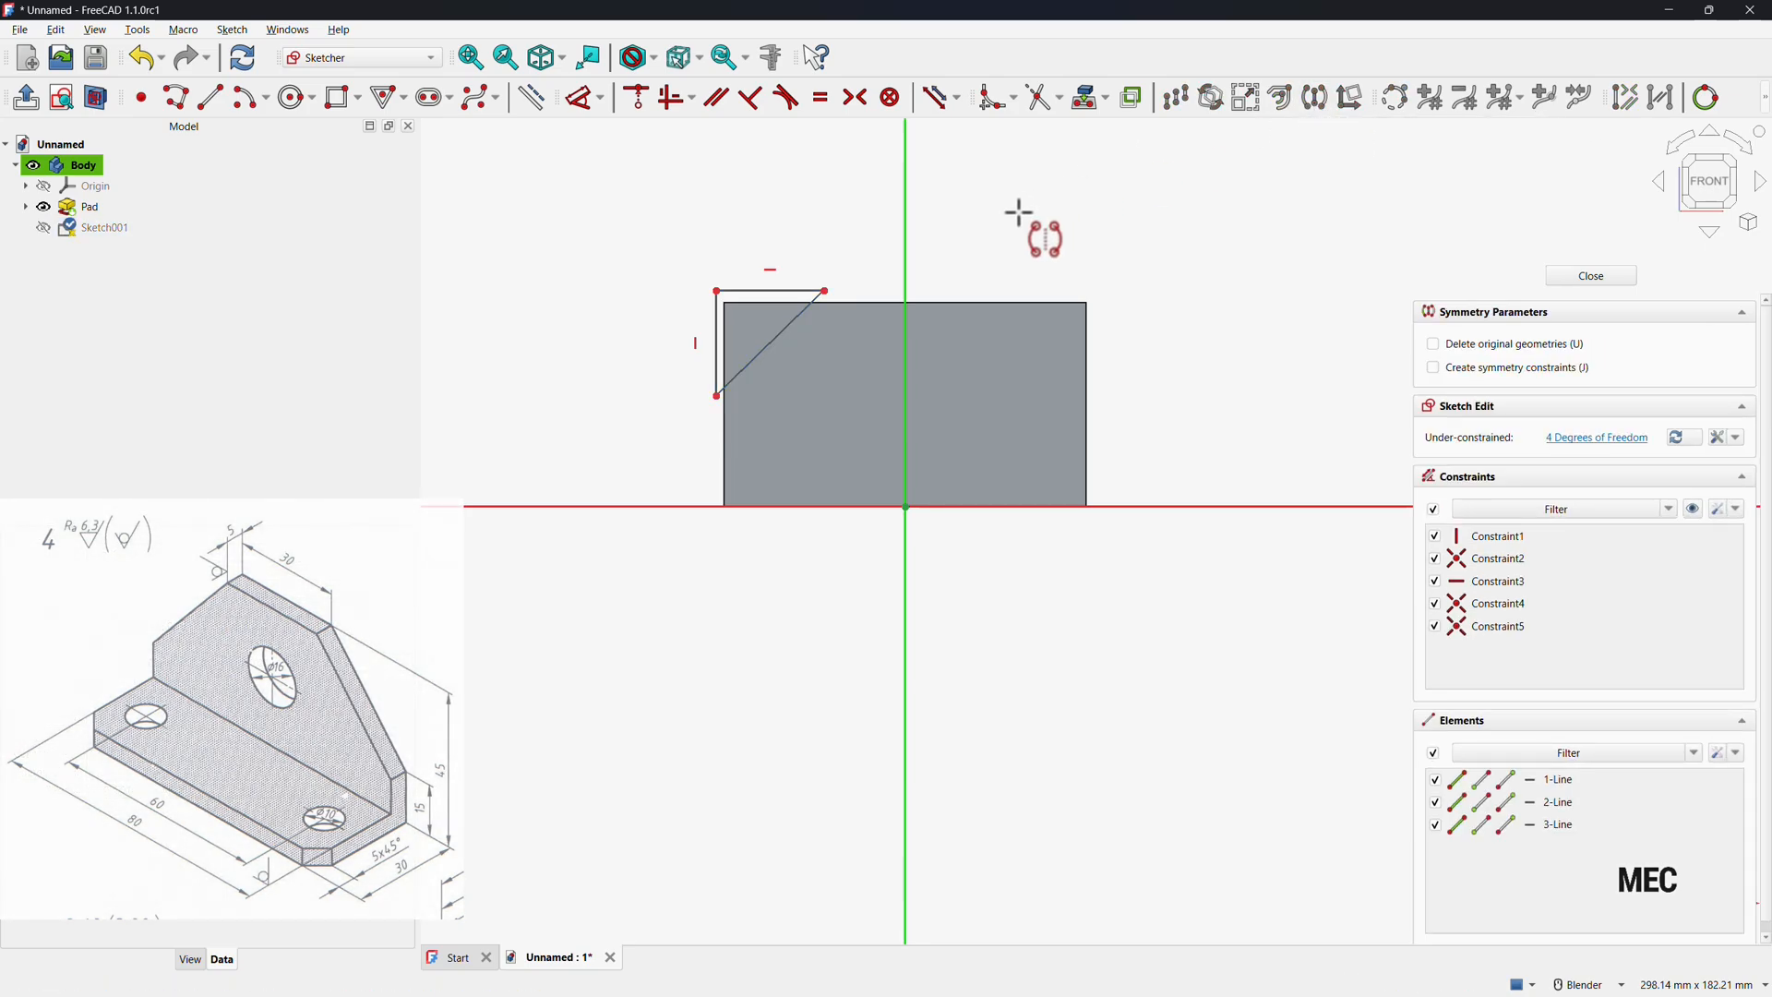
pyautogui.click(905, 234)
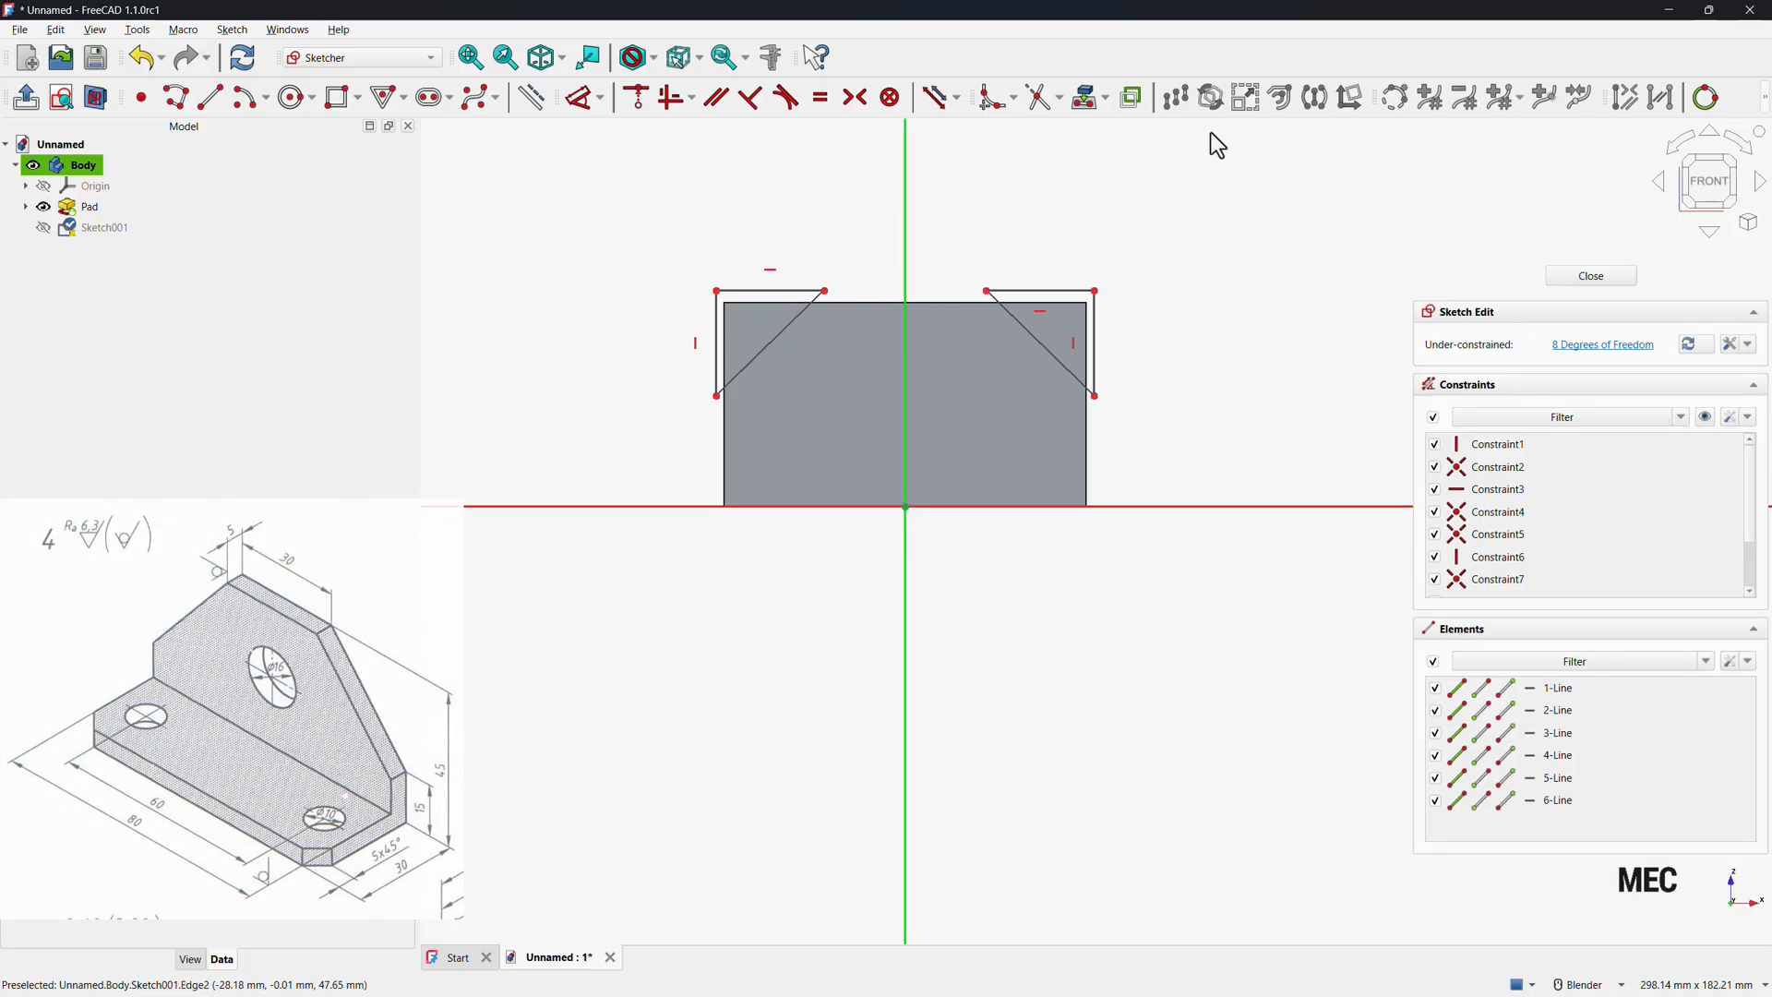
# Project the pad's front face edges into the sketch as external geometry.
pyautogui.click(1090, 102)
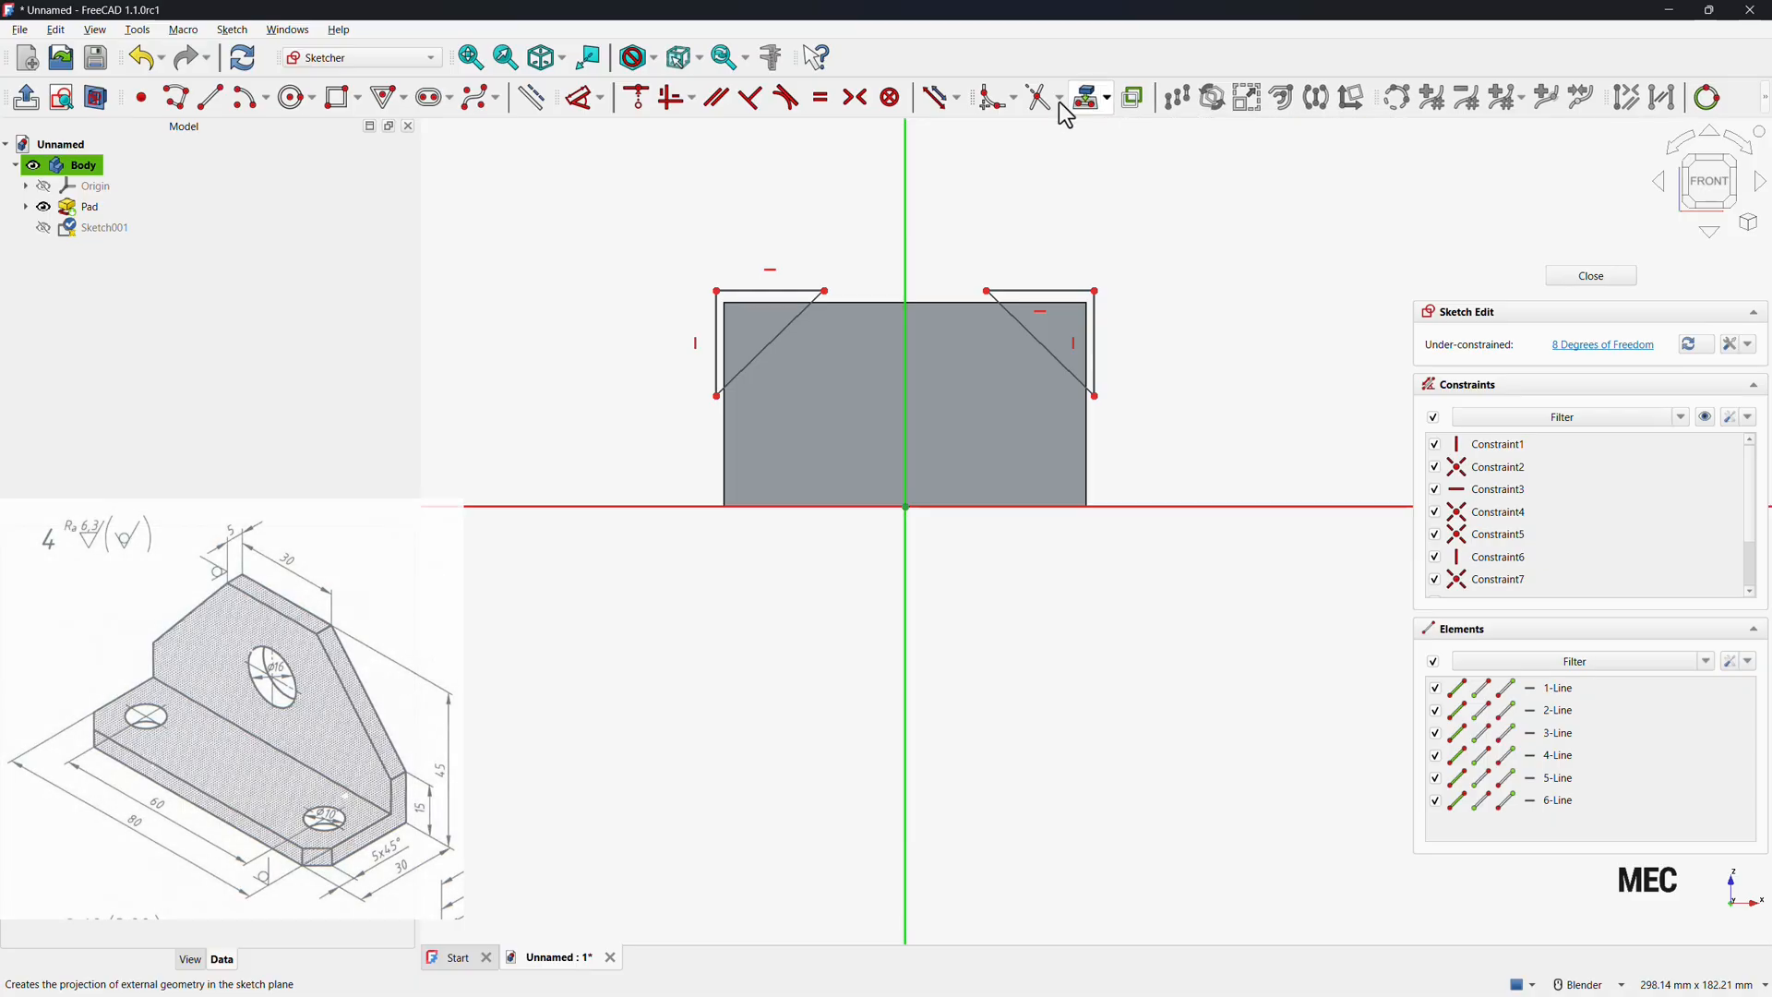
pyautogui.click(819, 390)
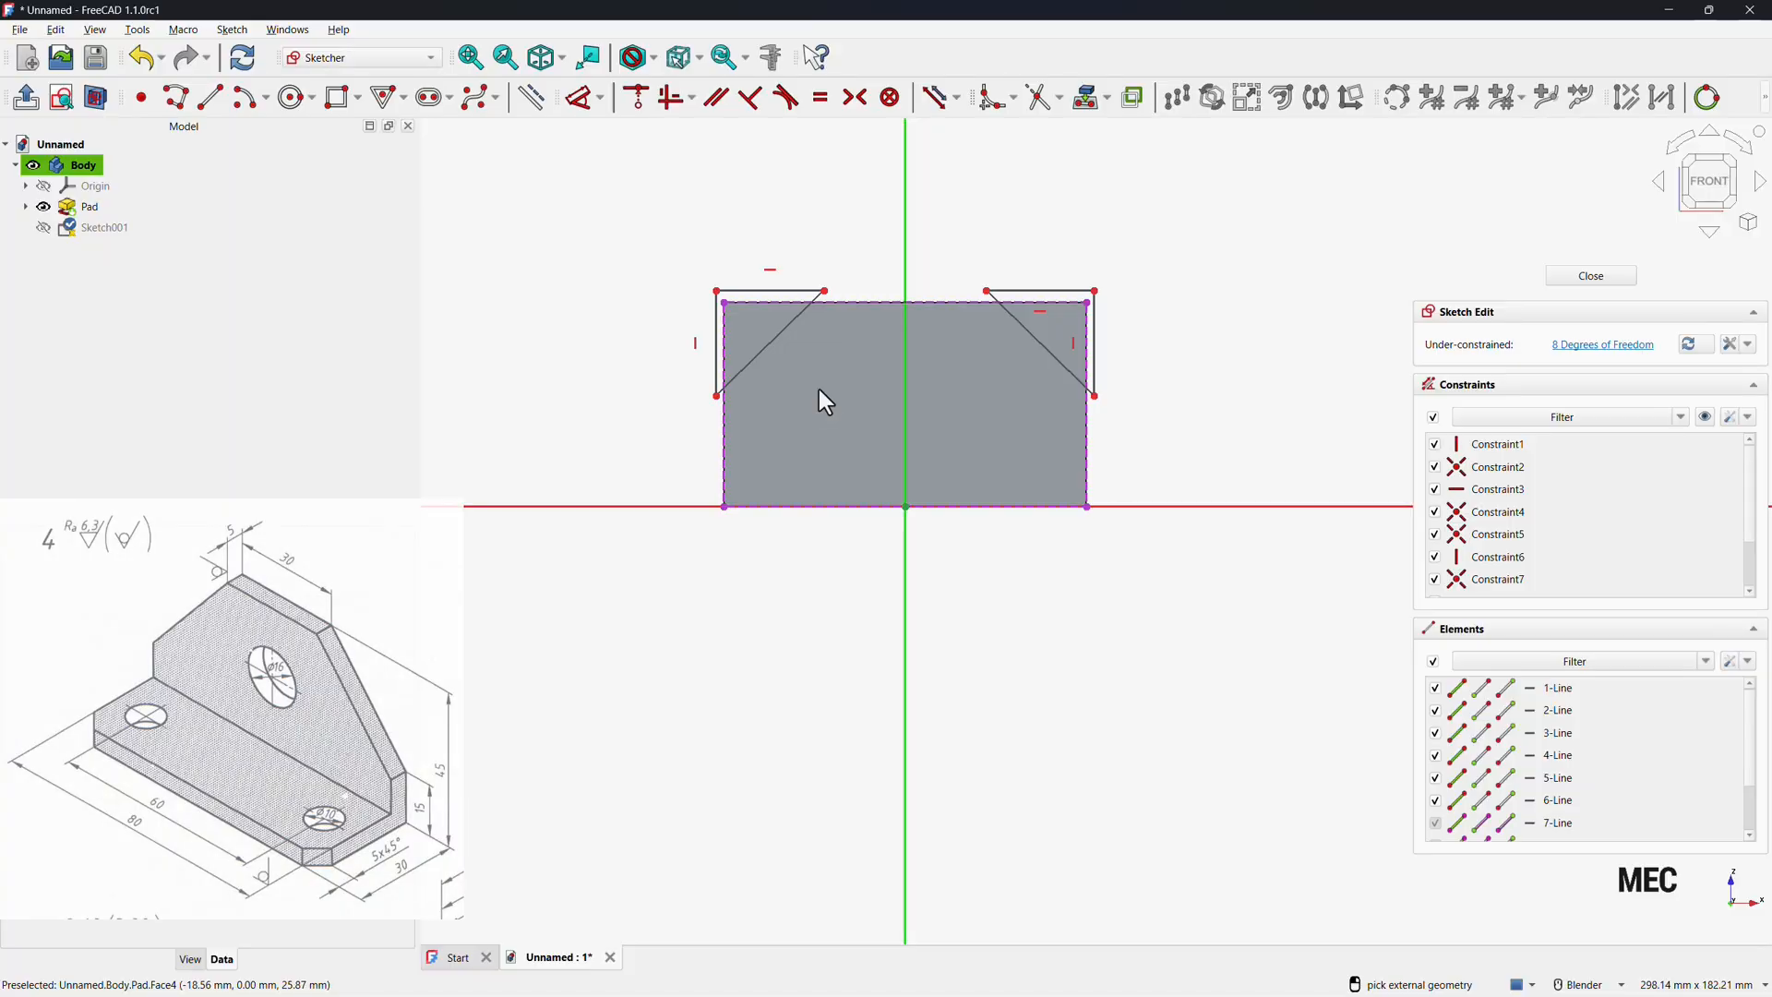
pyautogui.rightClick(627, 391)
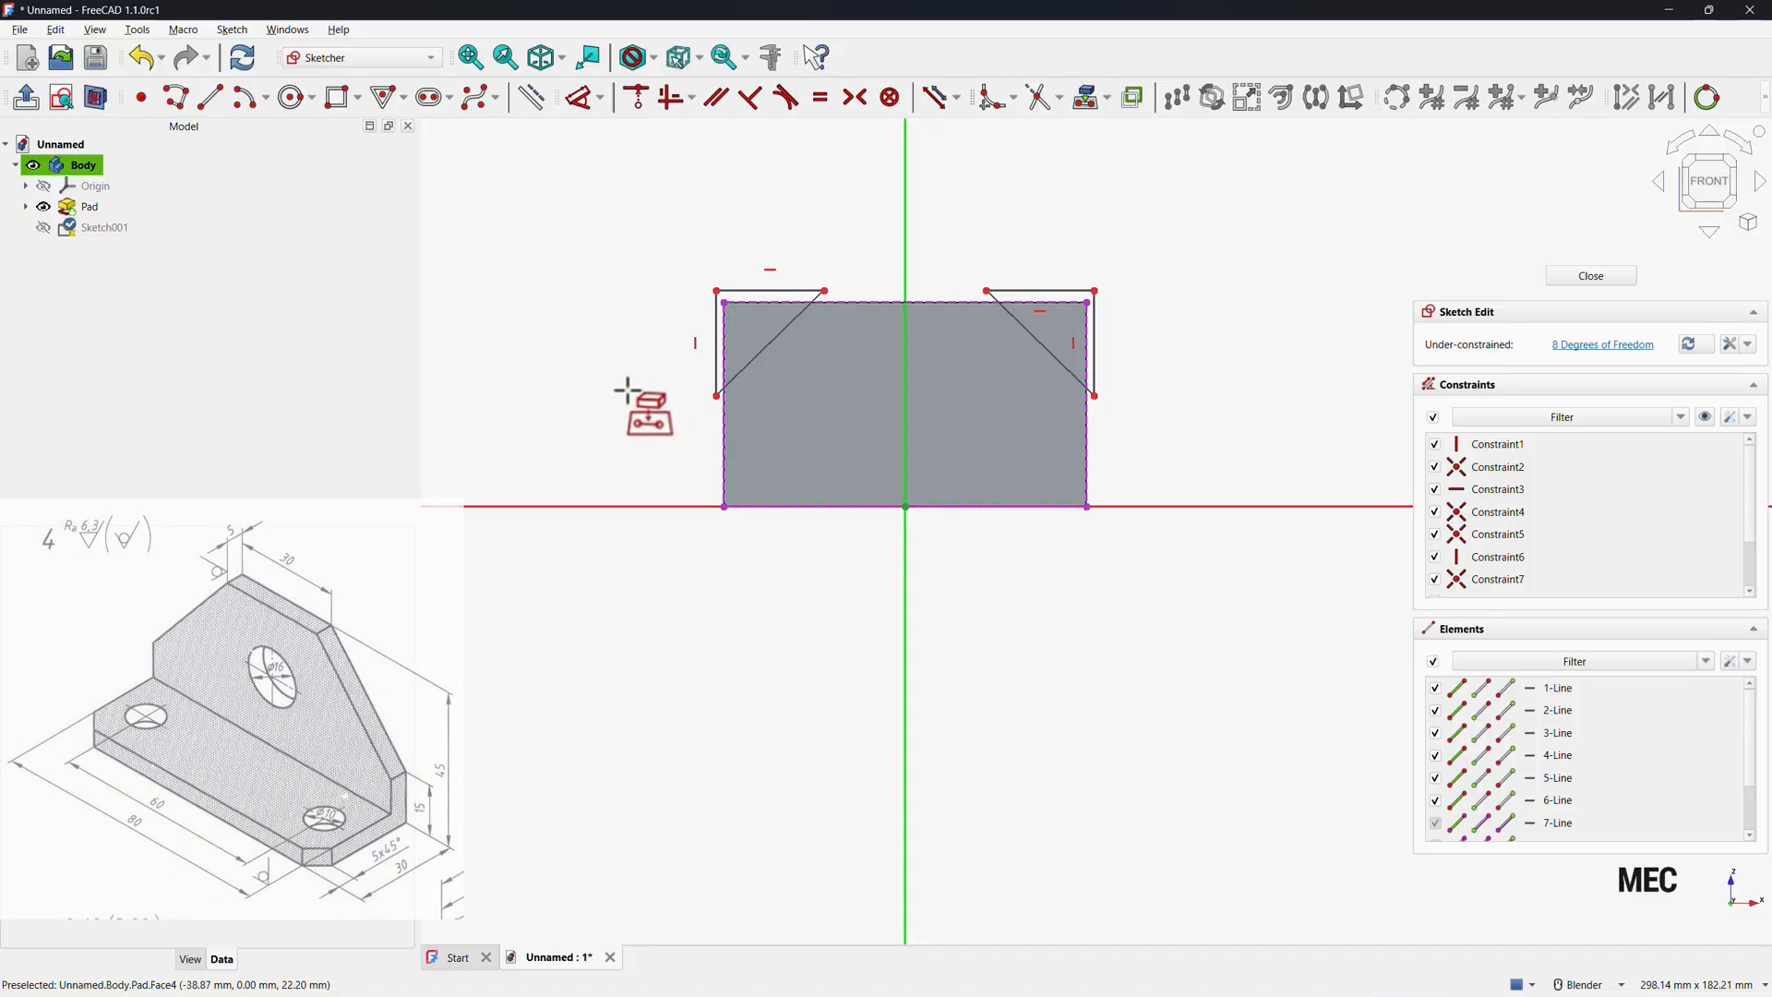
# Make both triangles' outer top corners coincident with the pad's projected top corners.
pyautogui.click(717, 292)
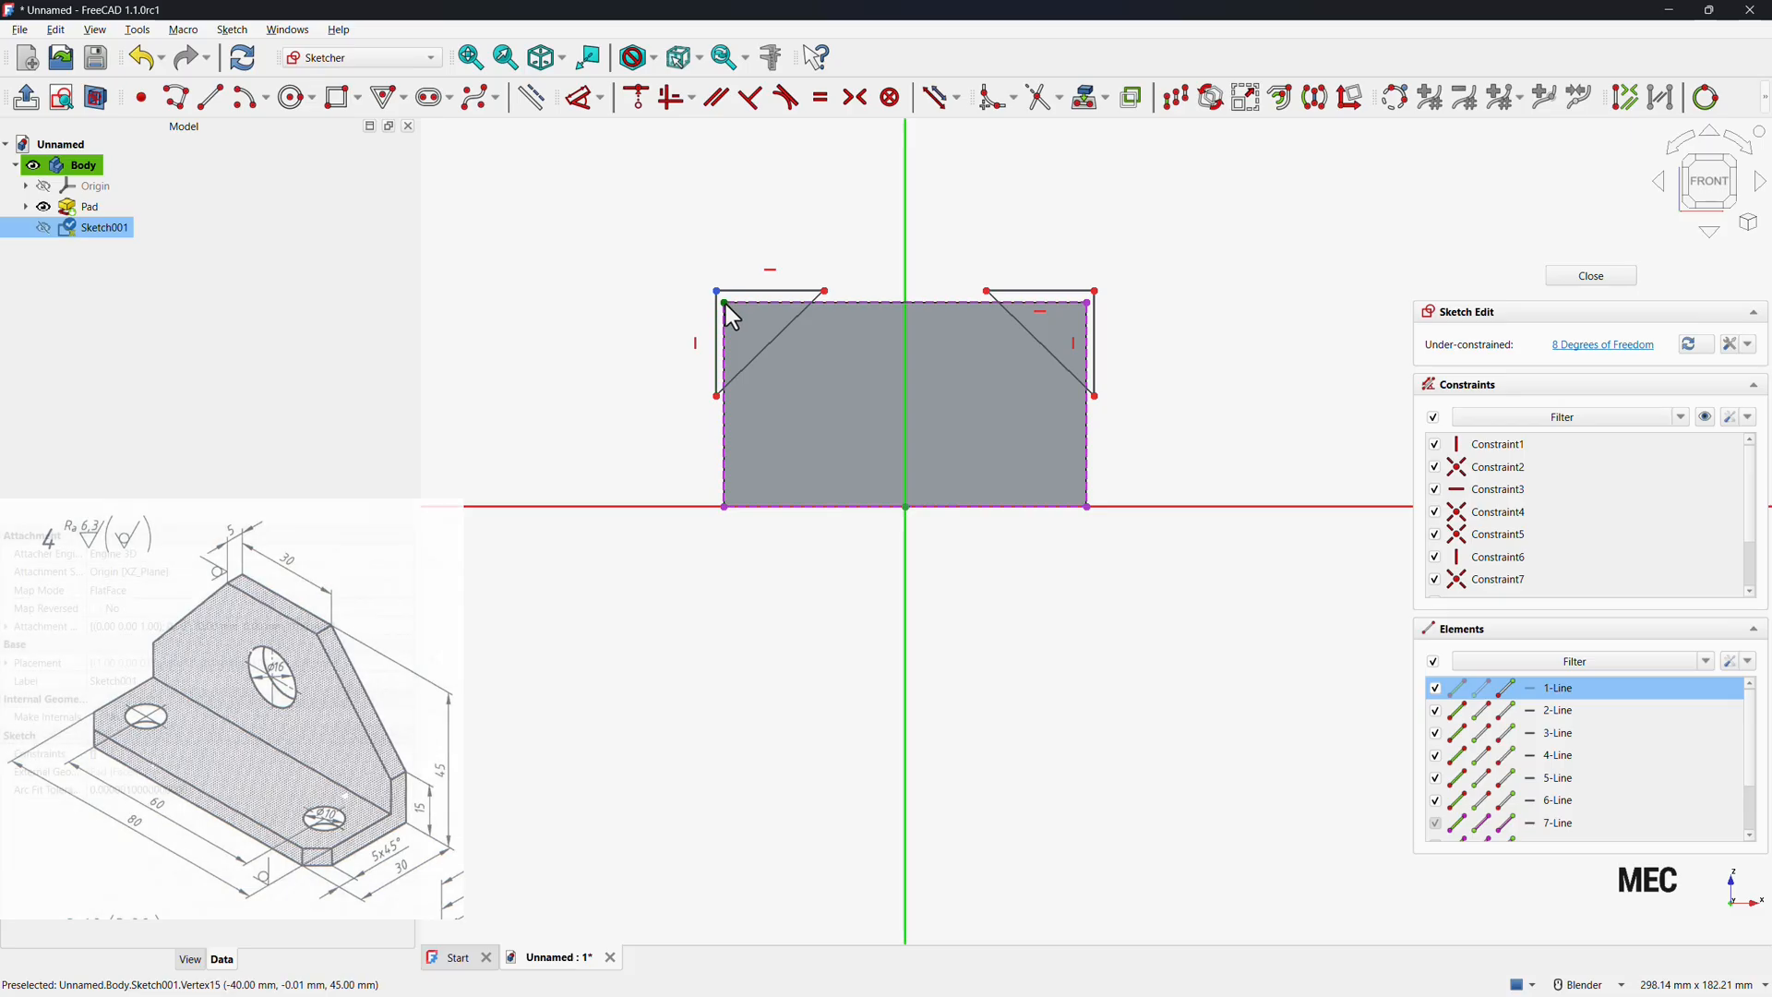
pyautogui.click(723, 302)
pyautogui.click(638, 100)
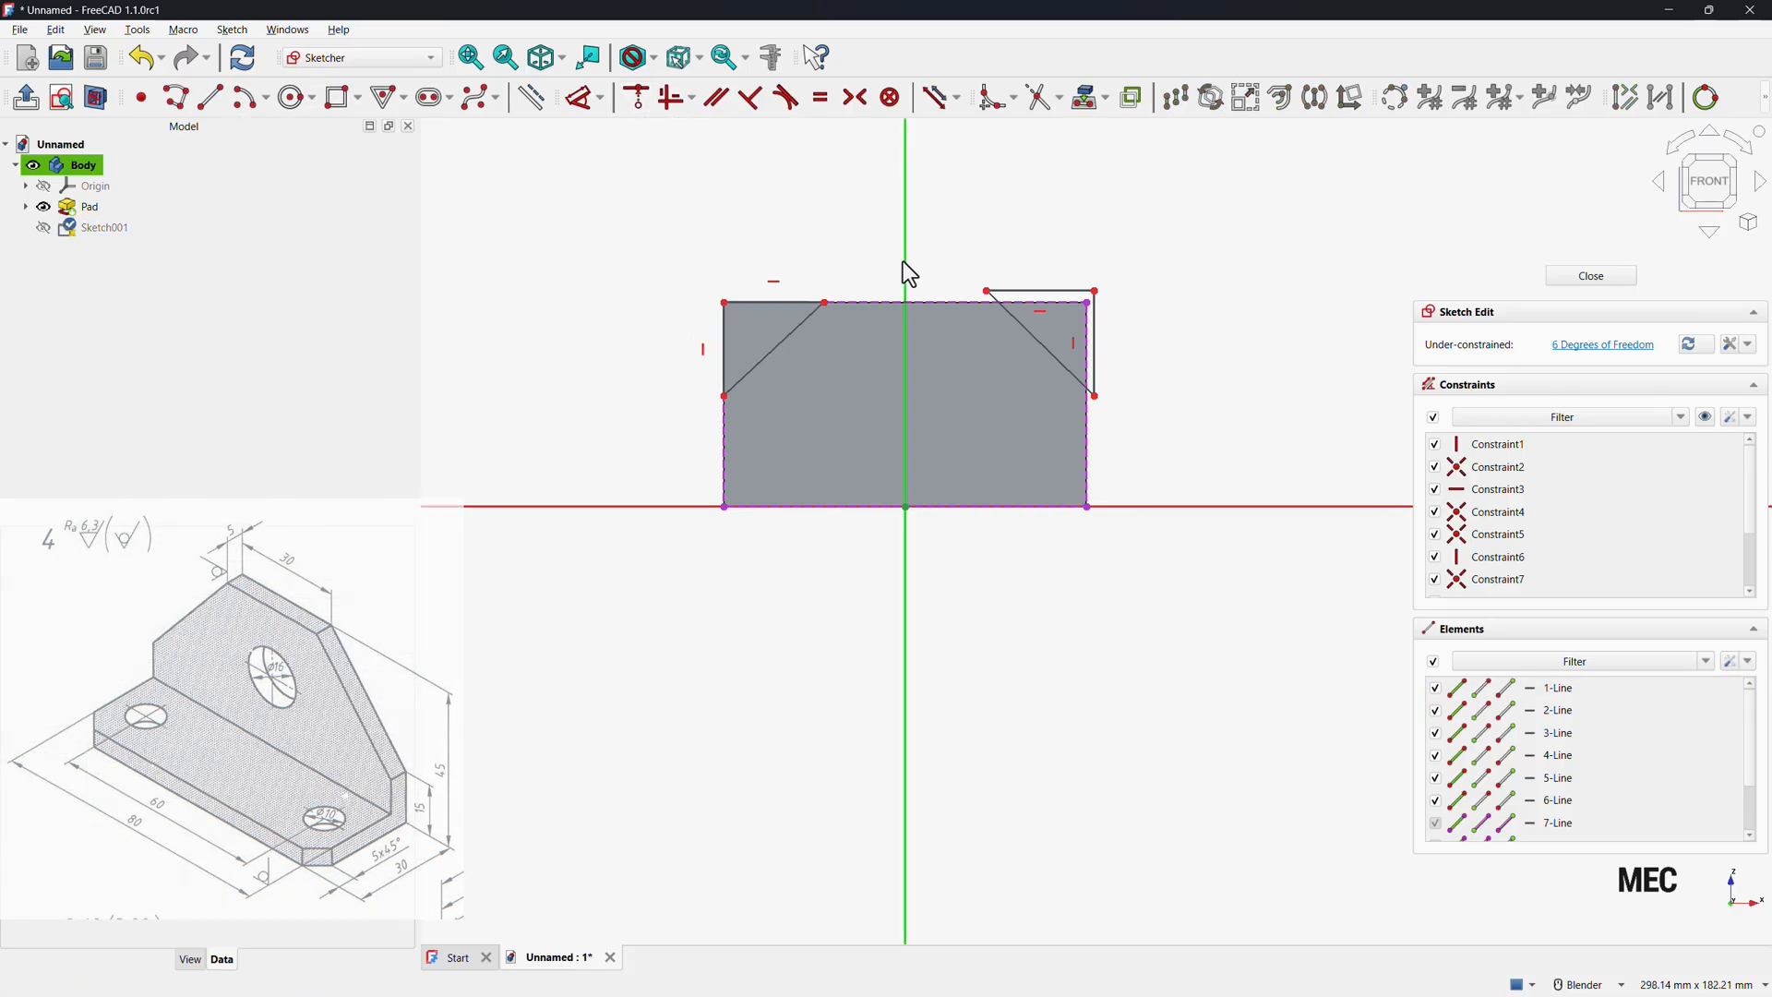
pyautogui.click(1095, 292)
pyautogui.click(1089, 304)
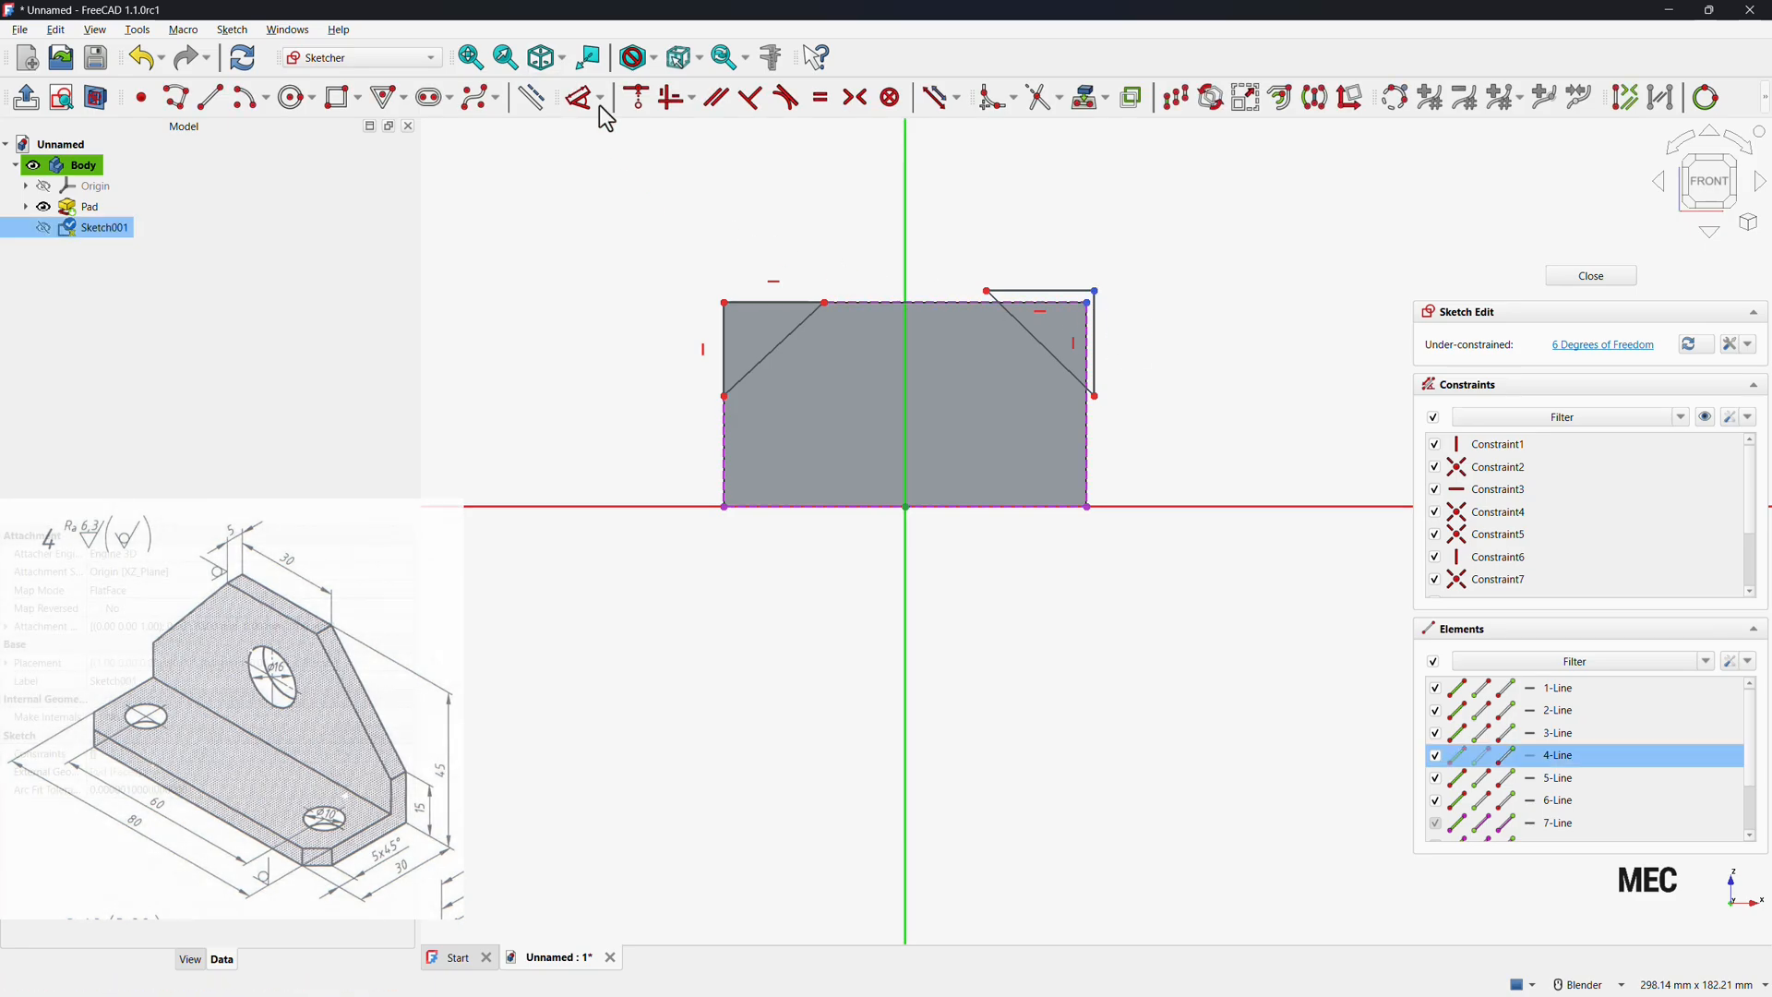
pyautogui.click(636, 99)
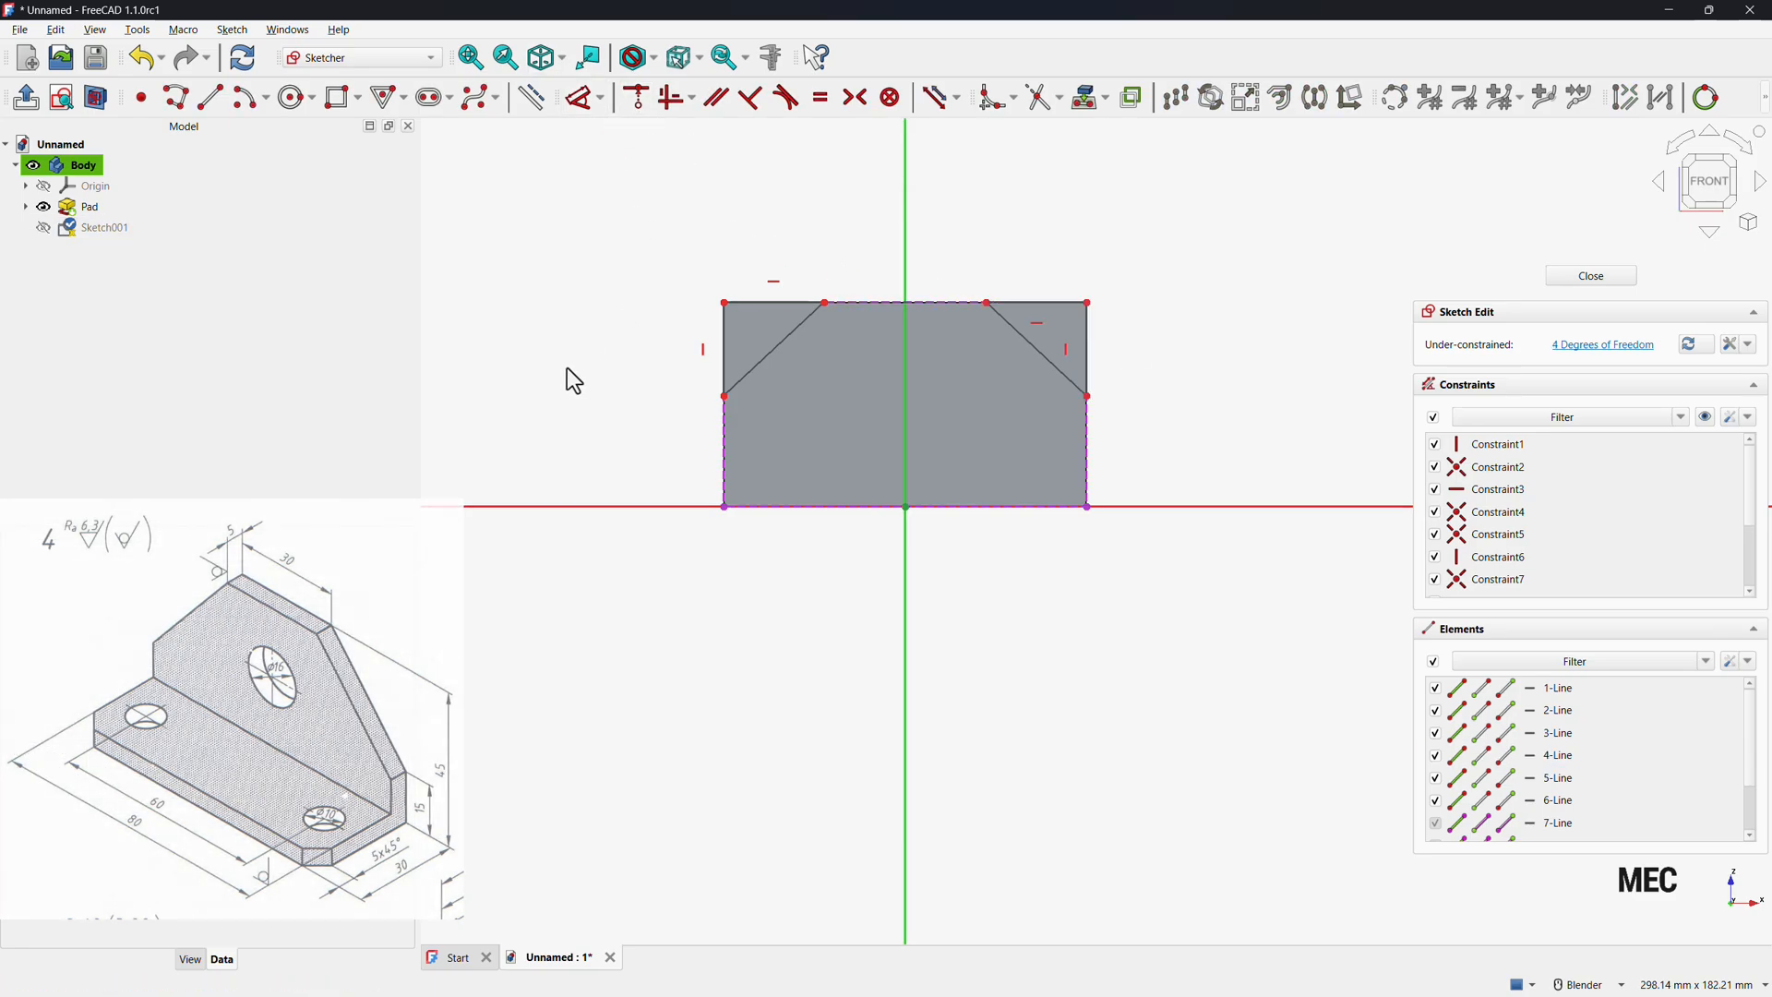
# Make the two triangles' top edges equal in length.
pyautogui.click(1043, 304)
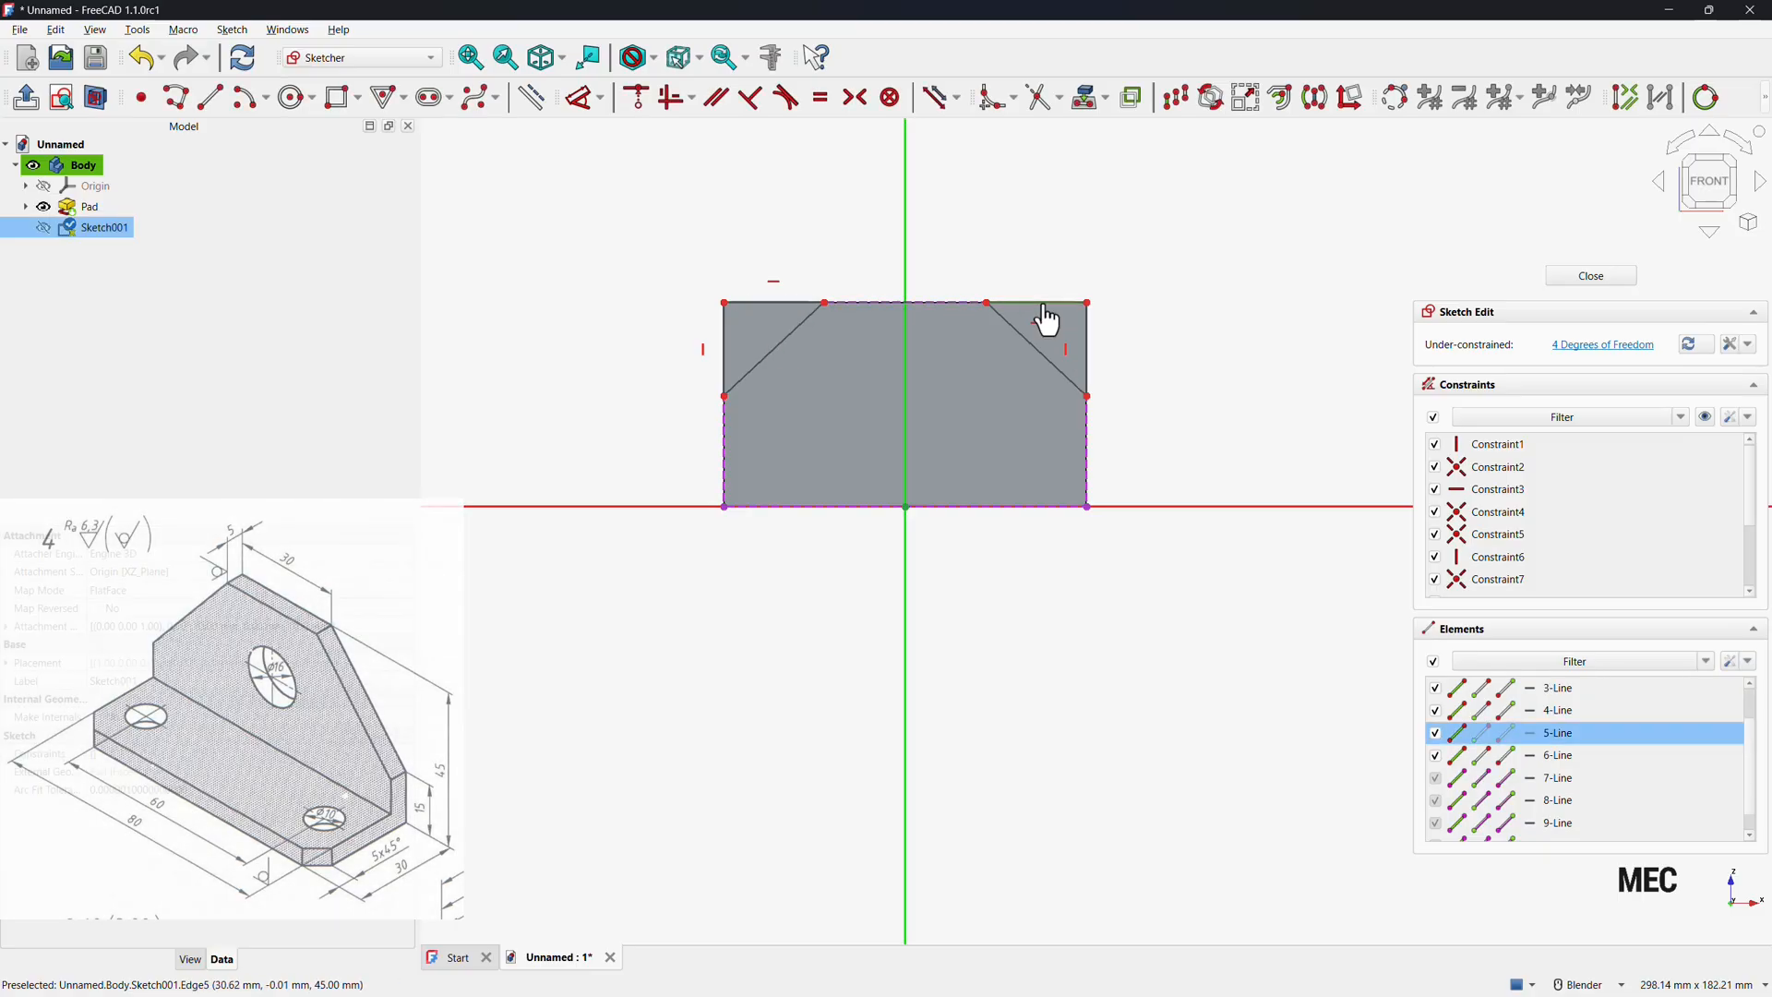
pyautogui.click(764, 304)
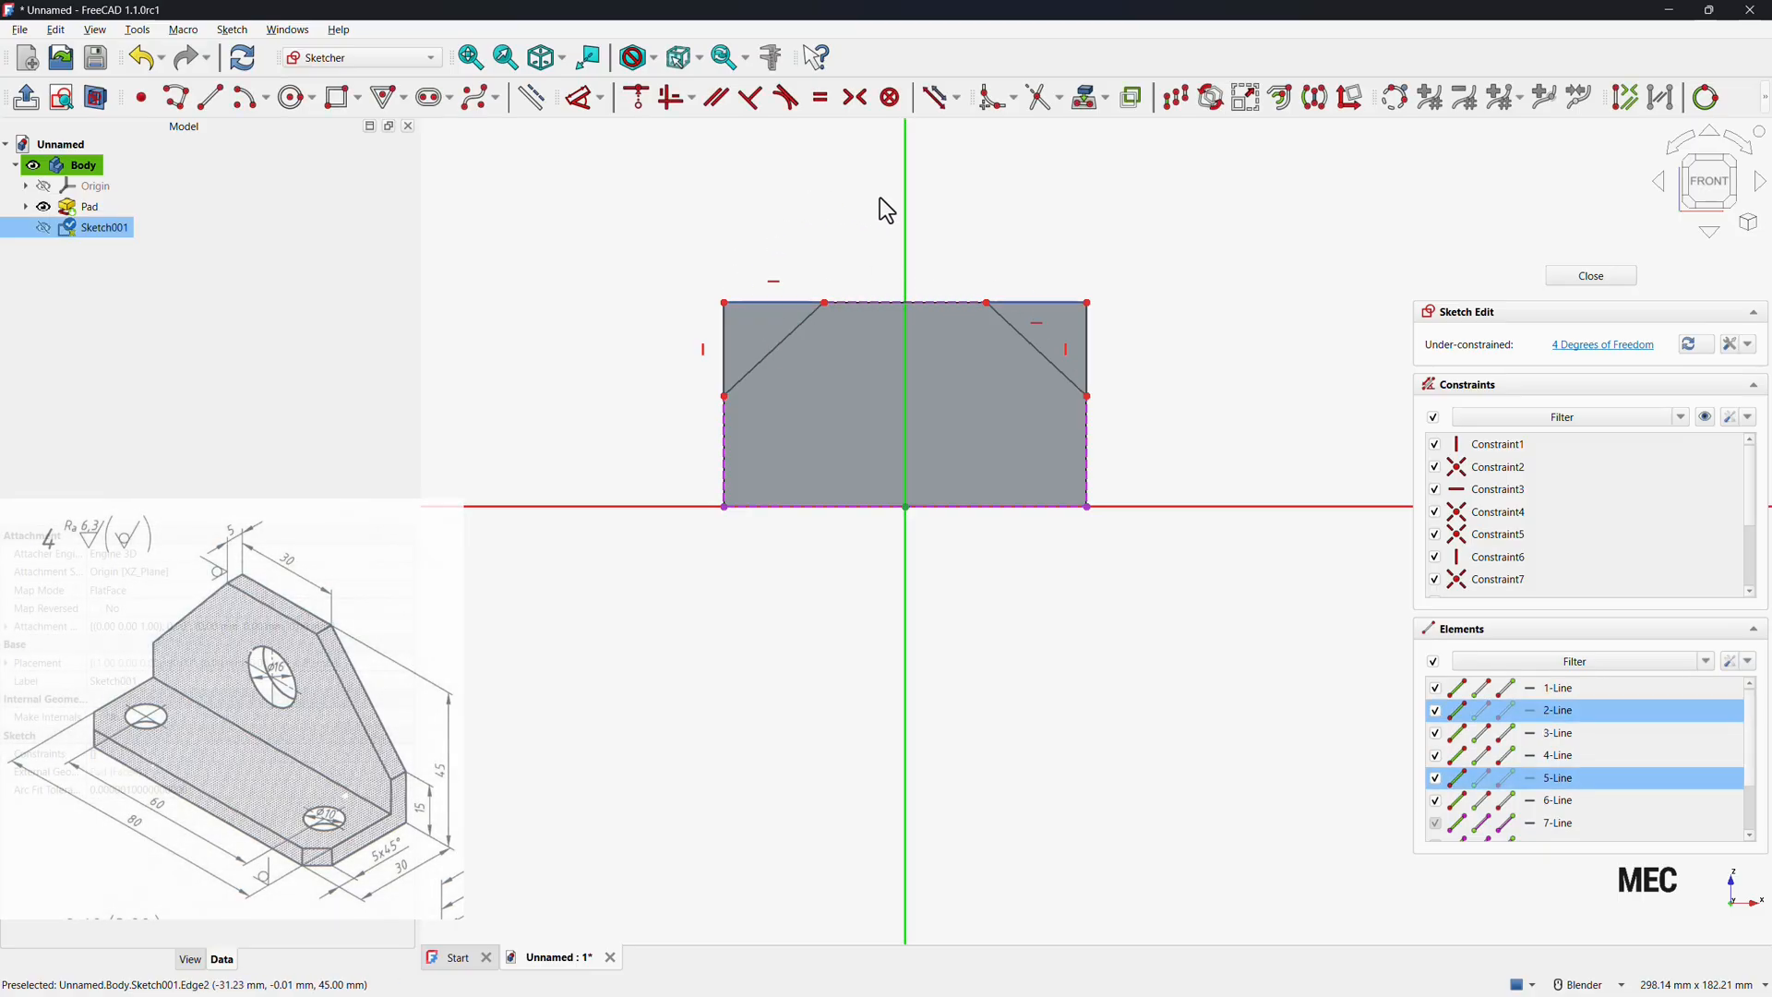
pyautogui.click(820, 97)
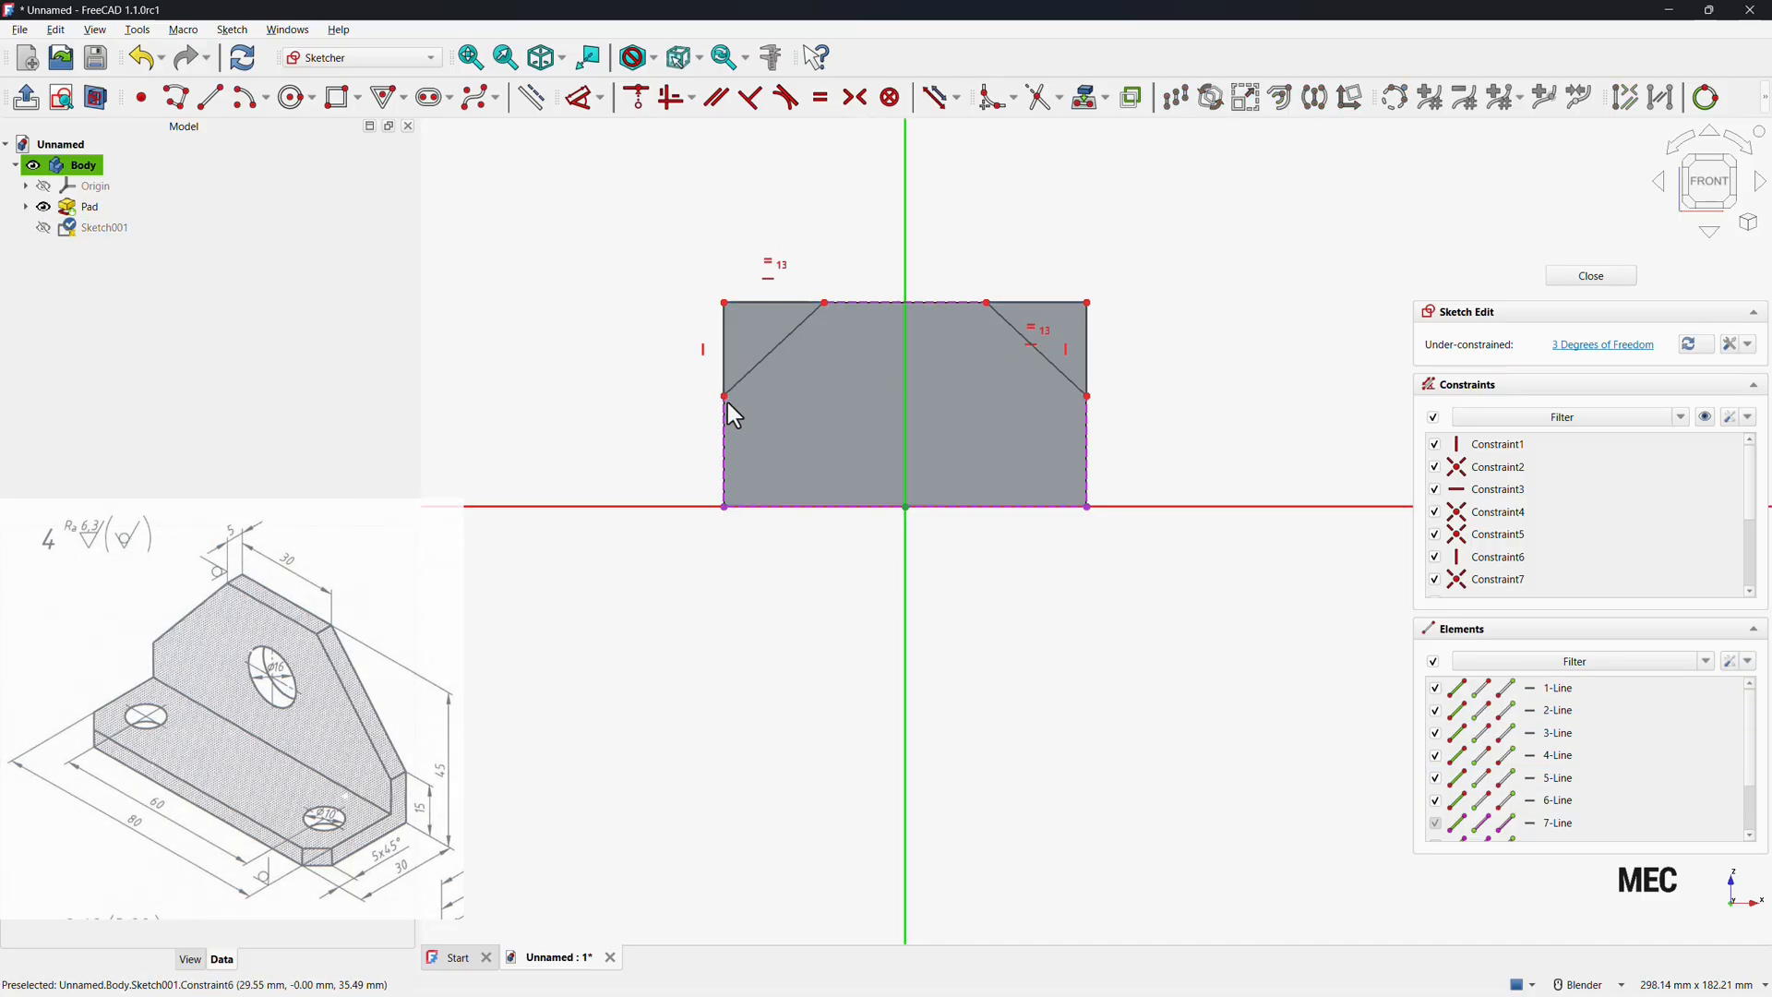
# Constrain the two triangles' lower outer corners to lie horizontally level with each other.
pyautogui.moveTo(781, 466); pyautogui.dragTo(709, 394)
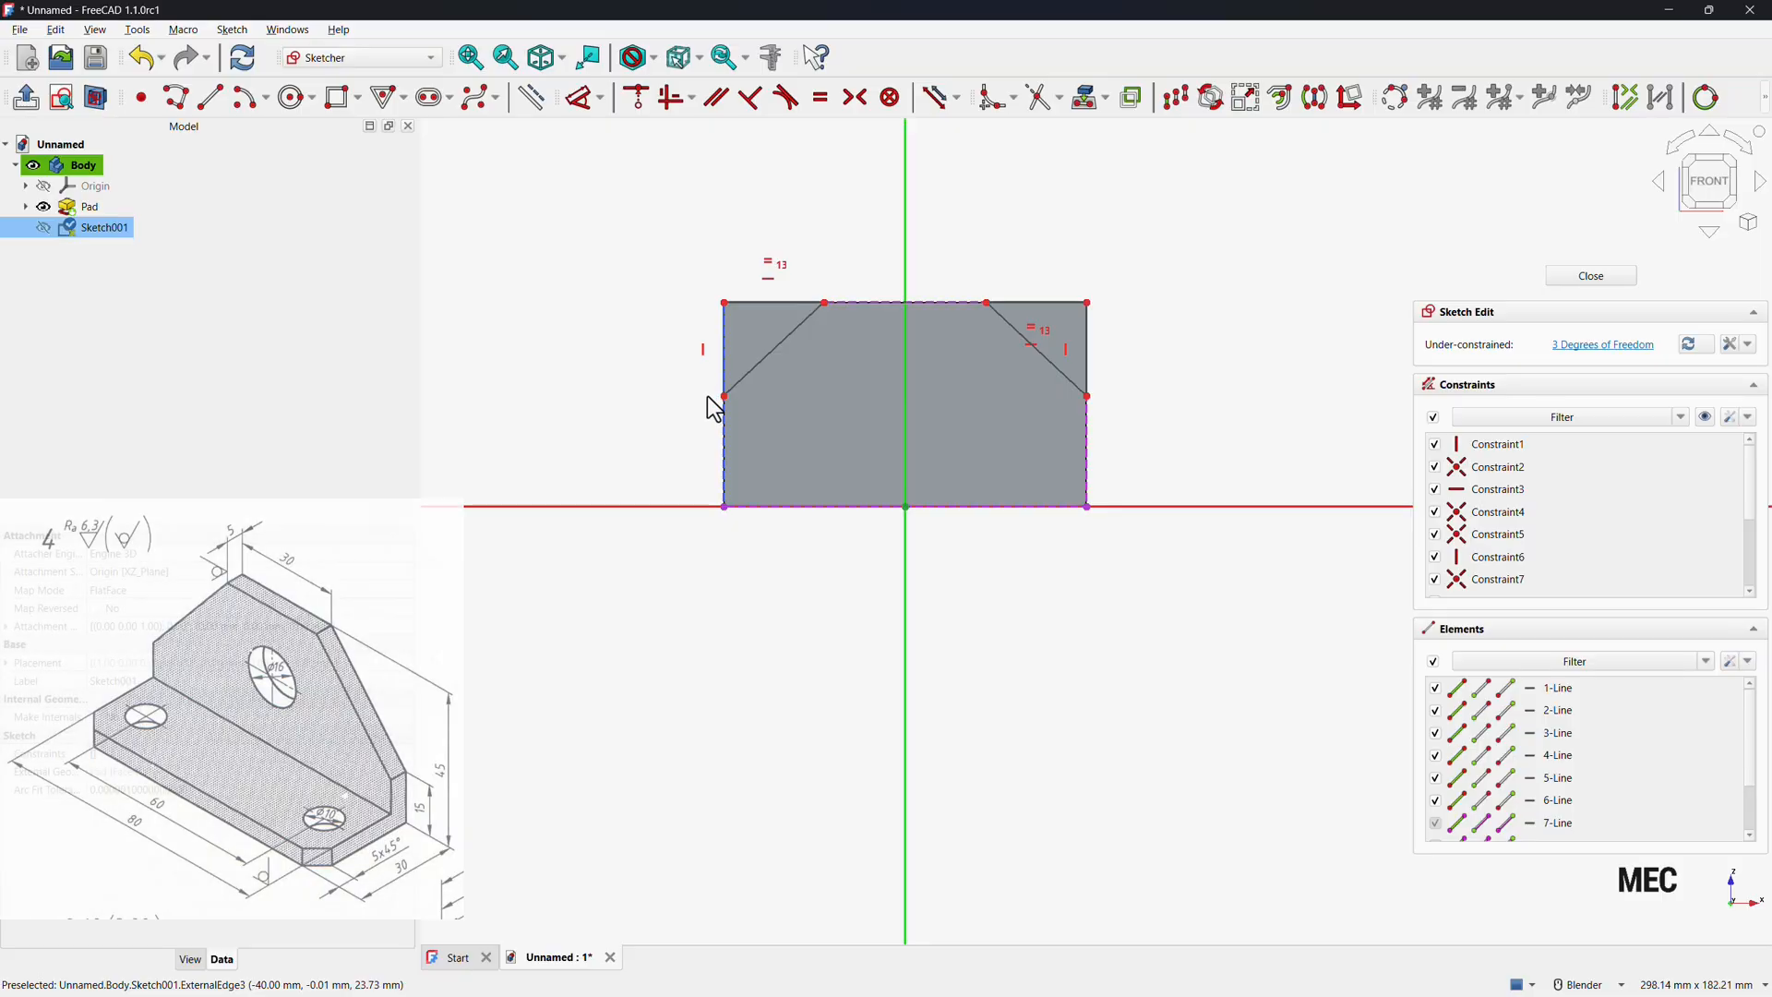
pyautogui.click(708, 395)
pyautogui.click(725, 397)
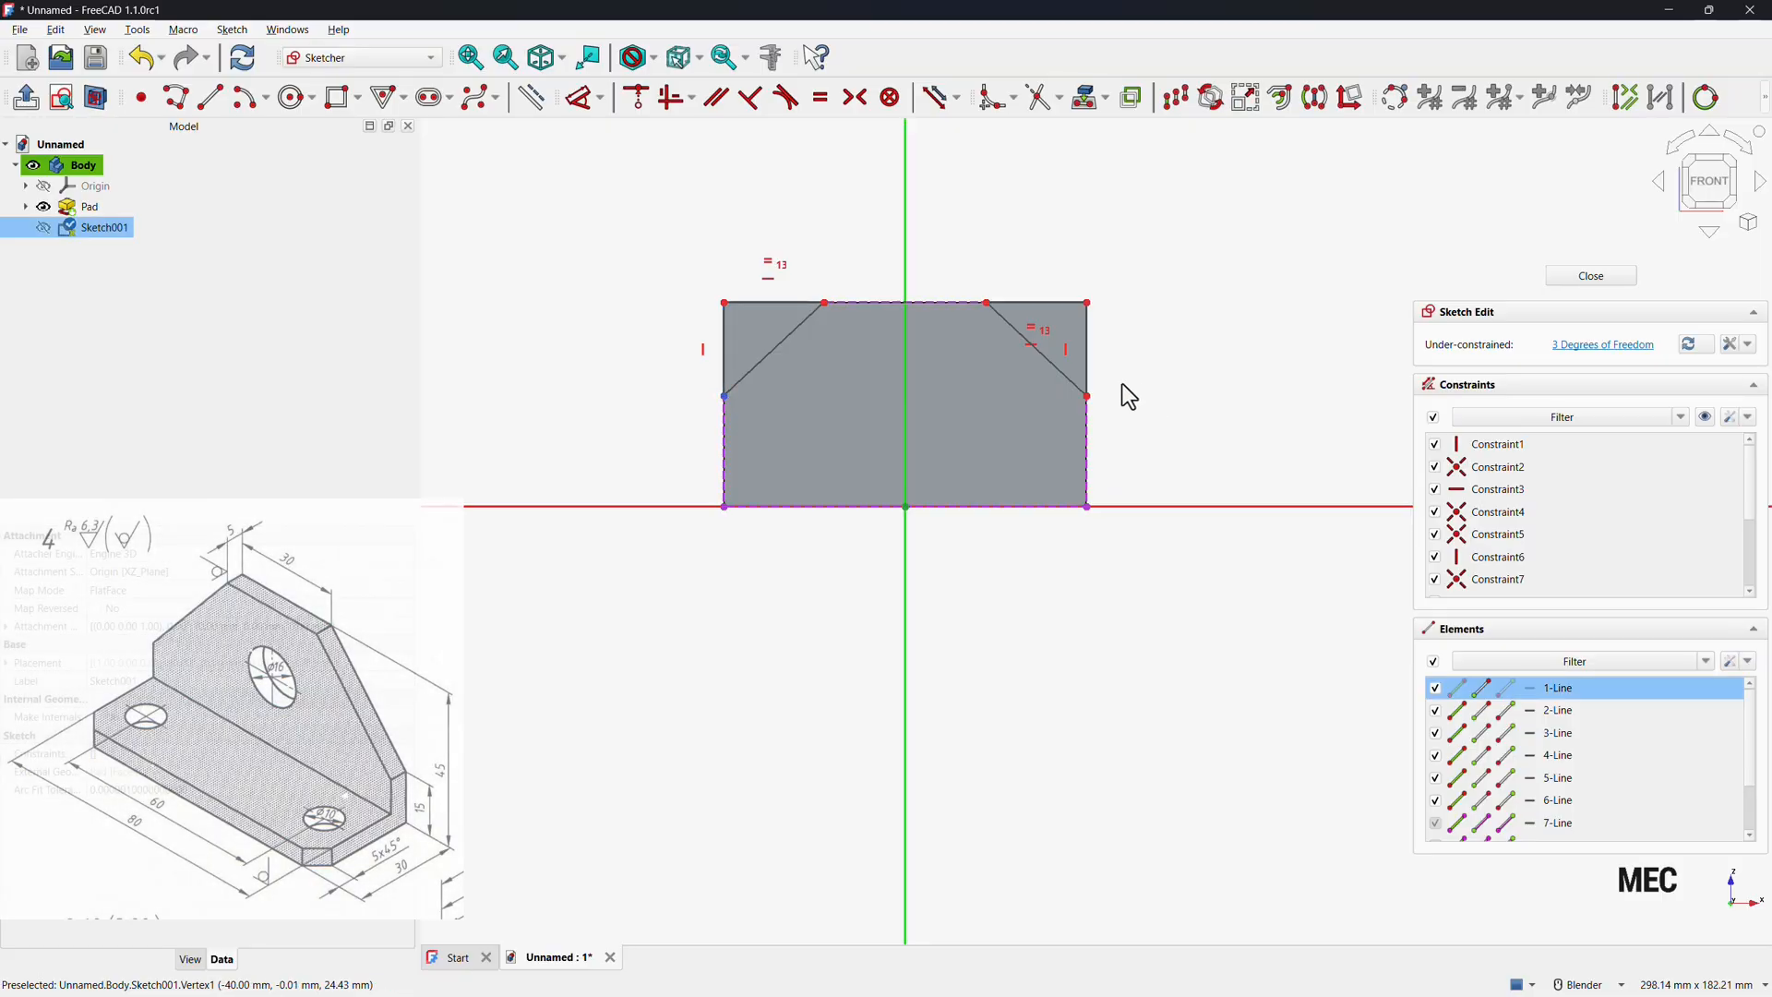
pyautogui.click(1087, 397)
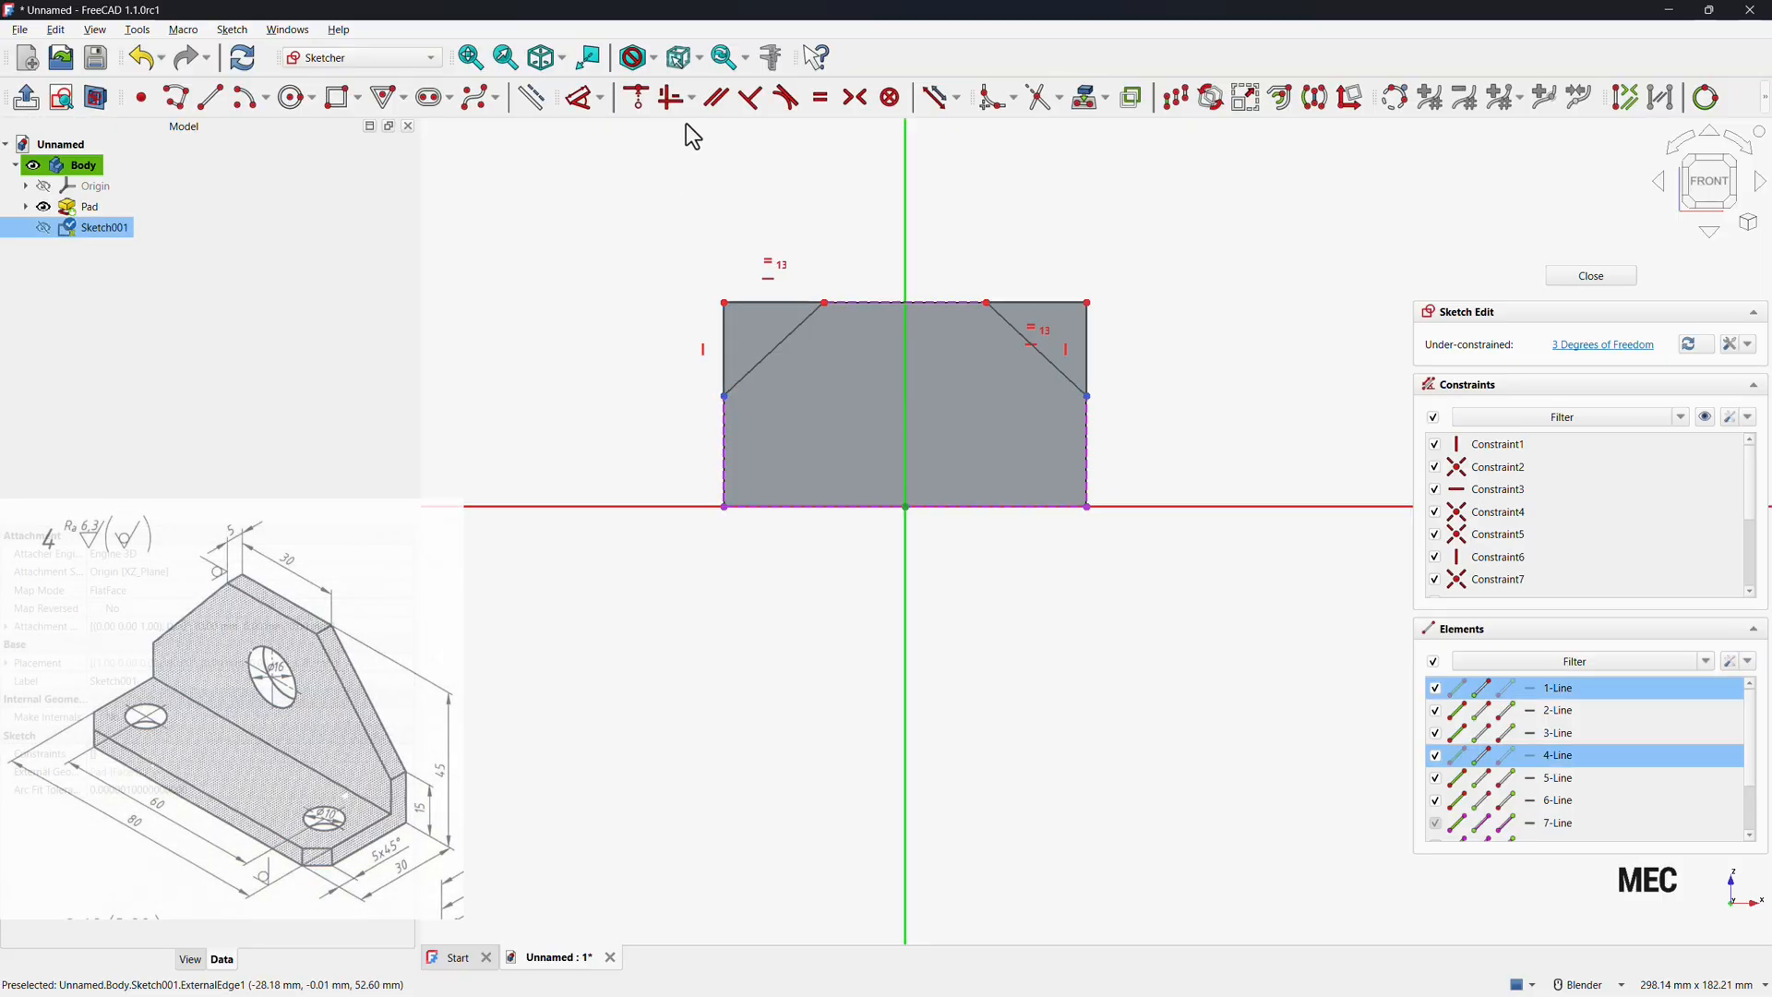
pyautogui.click(674, 98)
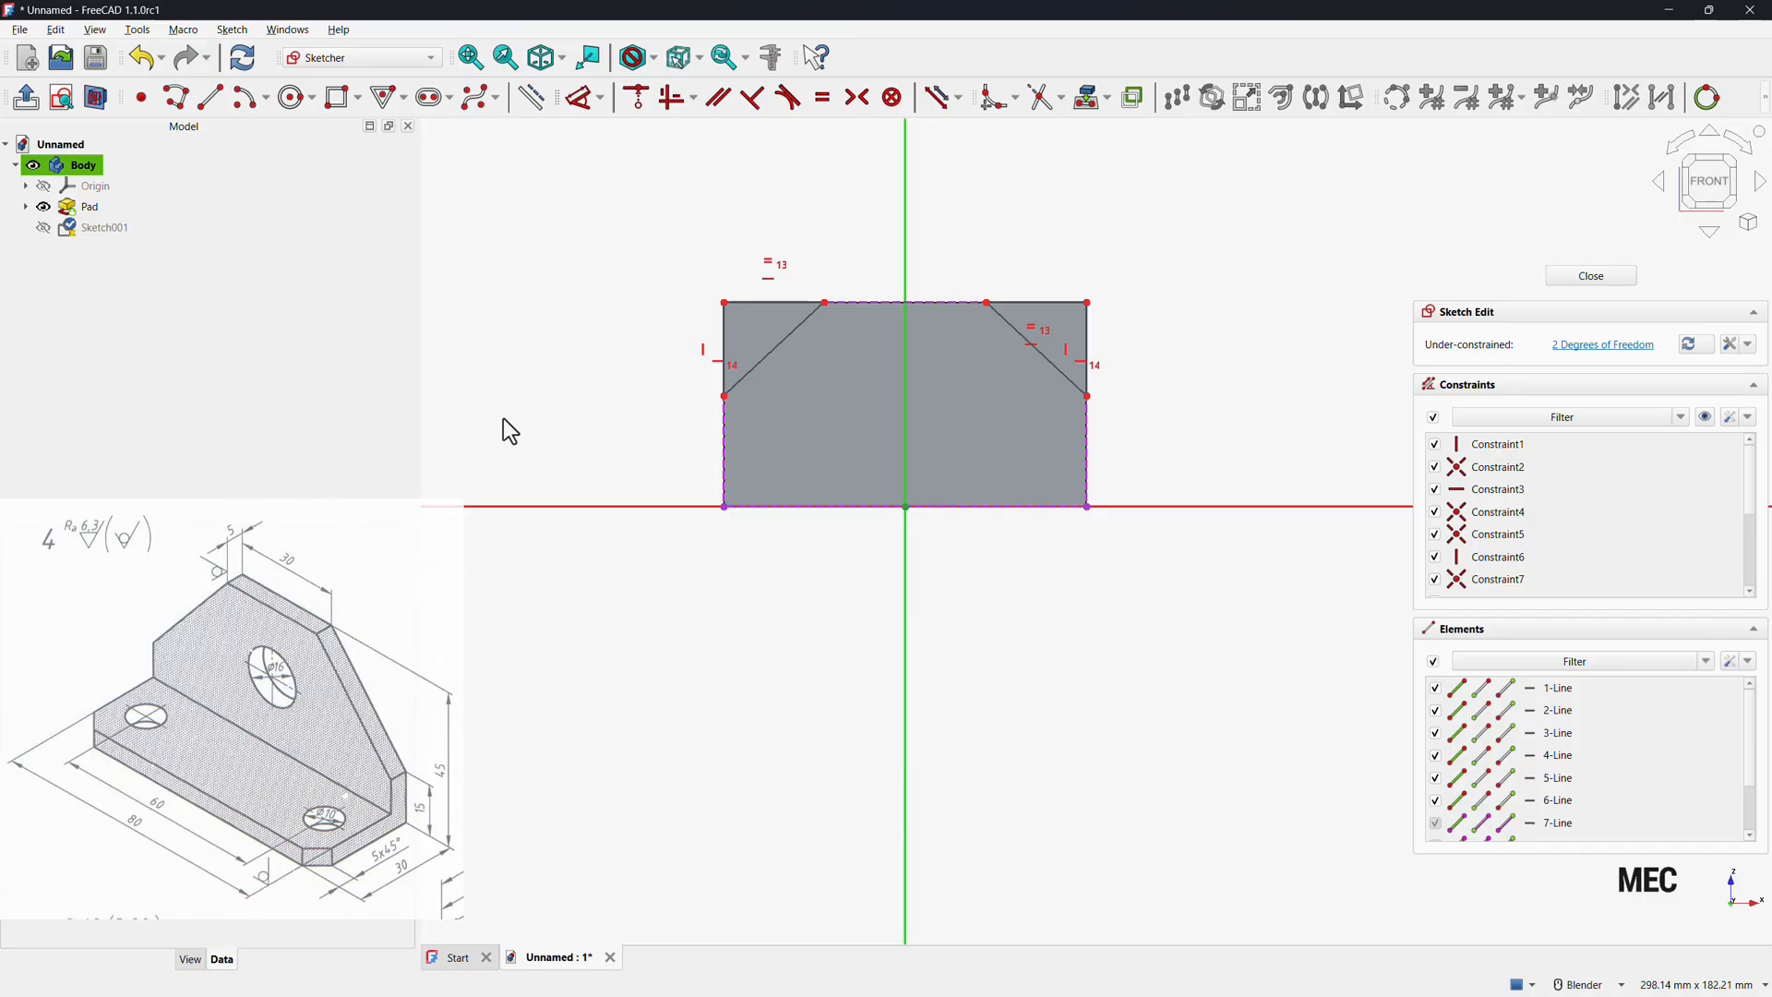
# Dimension the horizontal distance between the triangles' inner top corners as 30 mm.
pyautogui.click(588, 107)
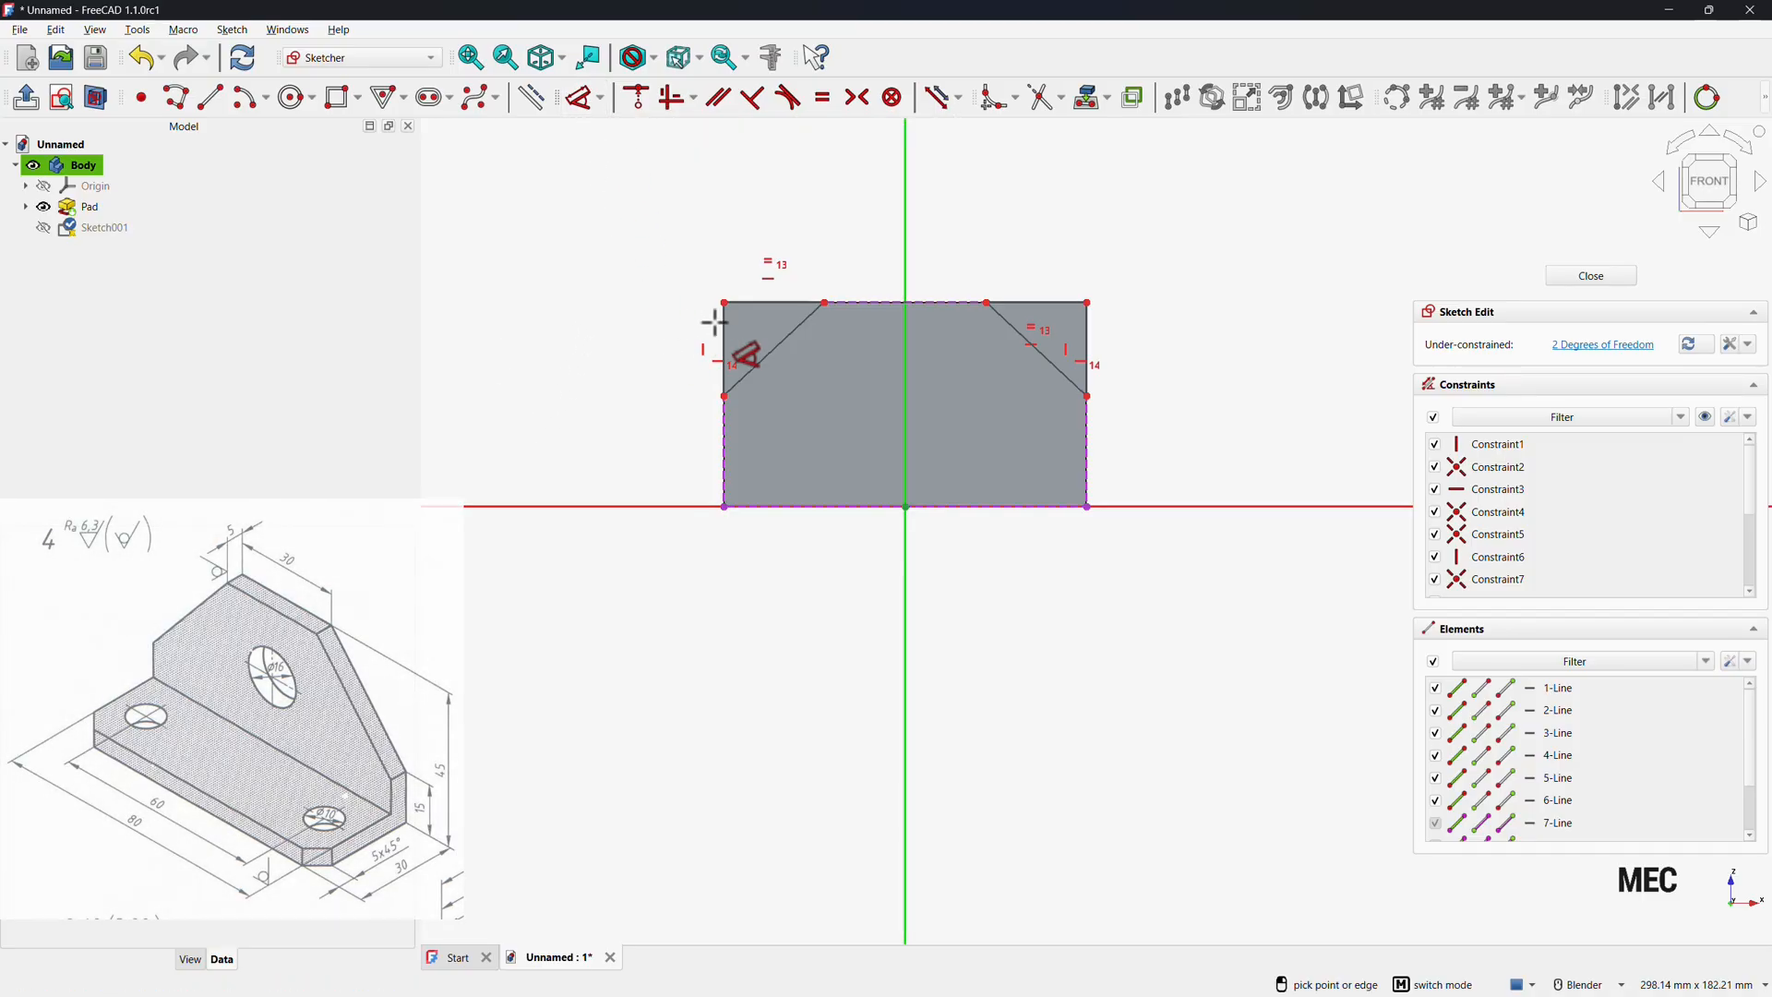
pyautogui.click(826, 303)
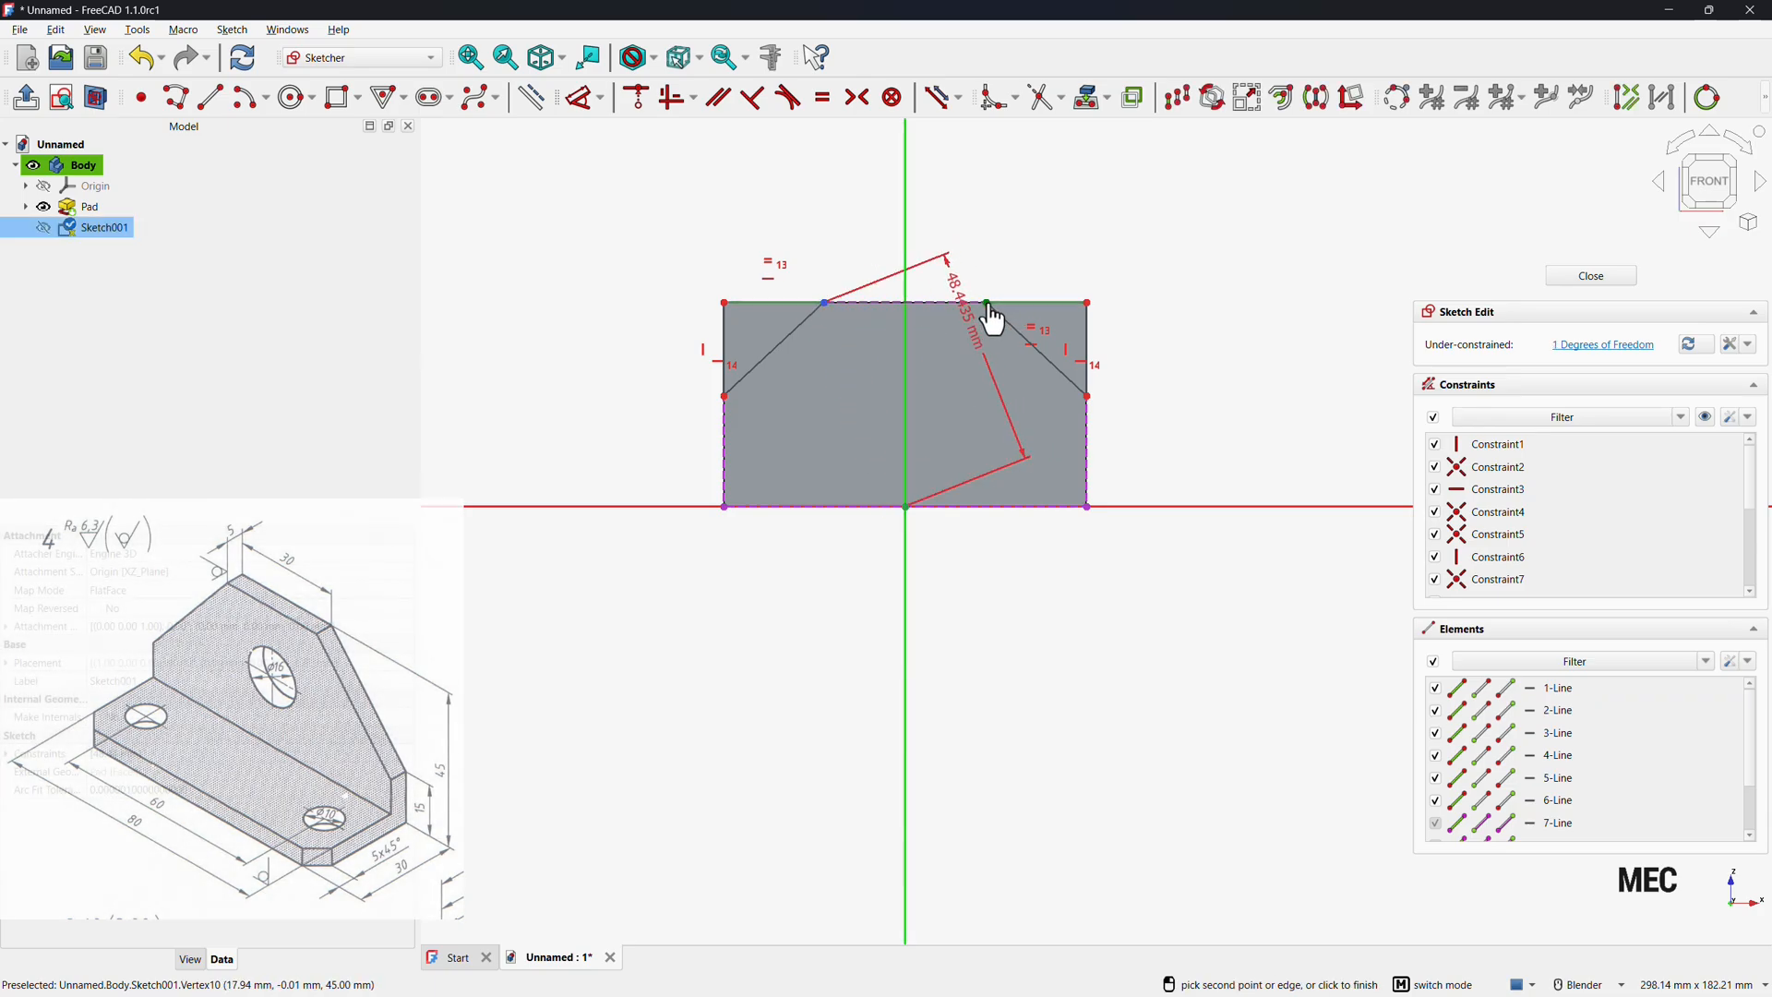
pyautogui.click(968, 220)
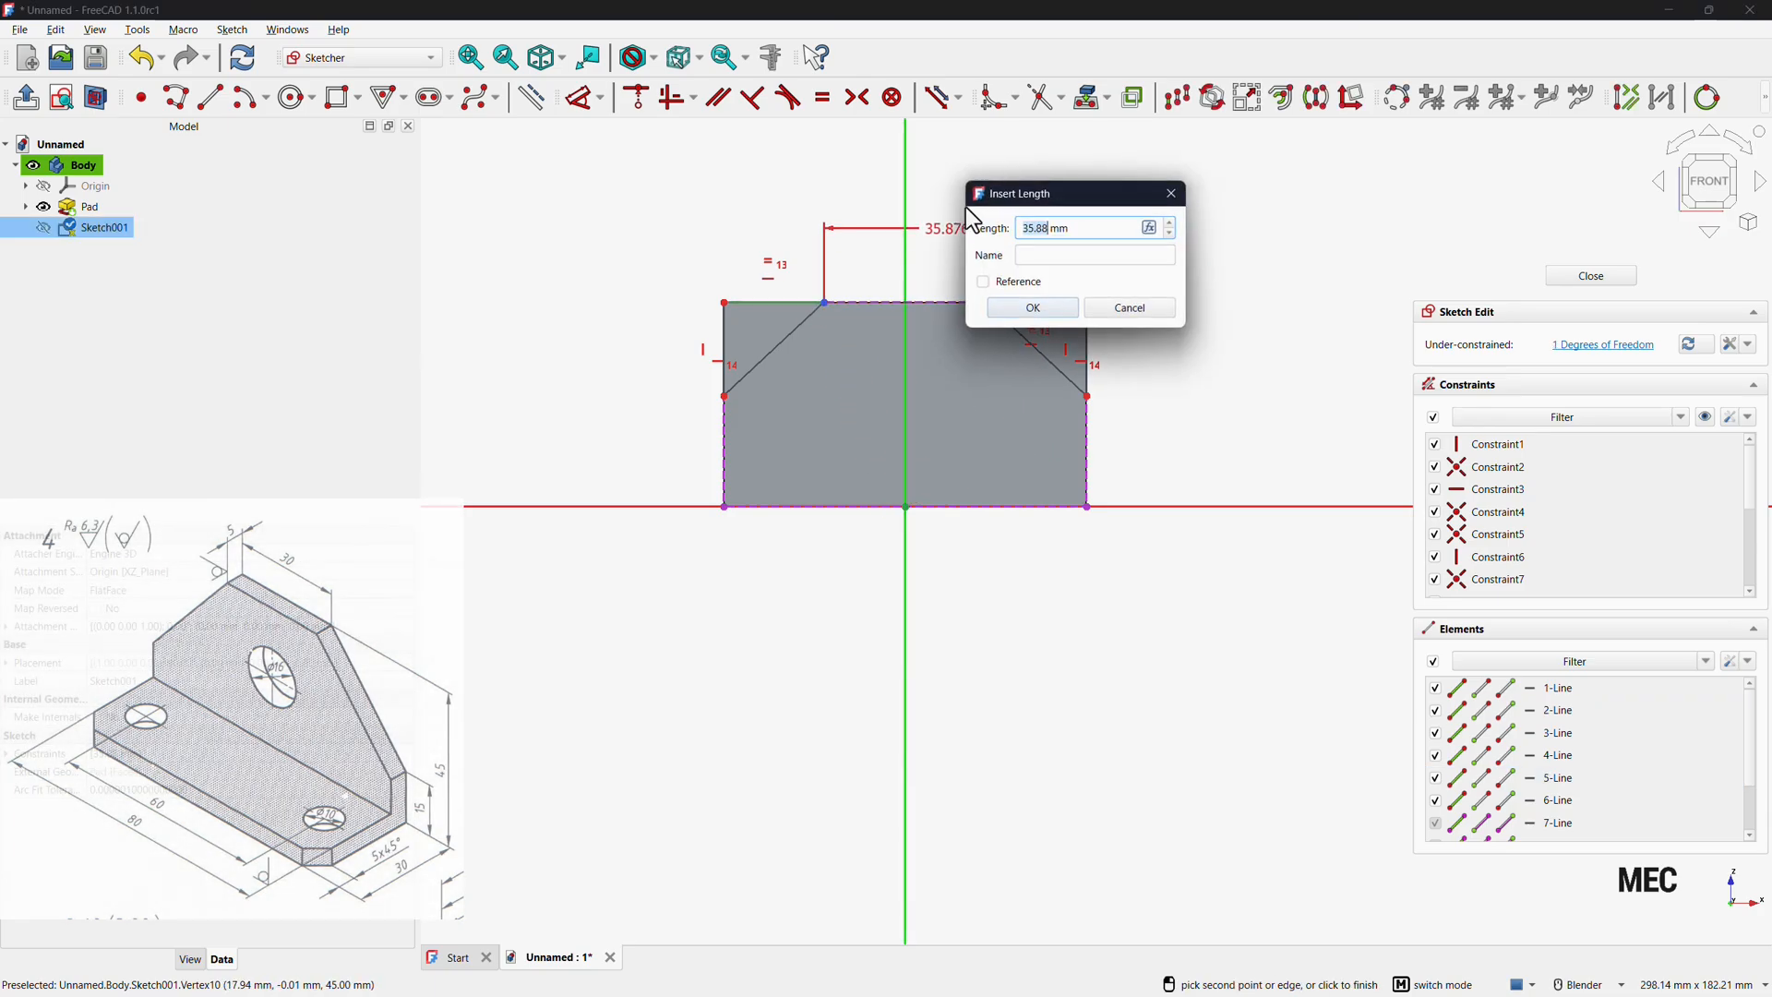
pyautogui.write('30')
pyautogui.press('Return')
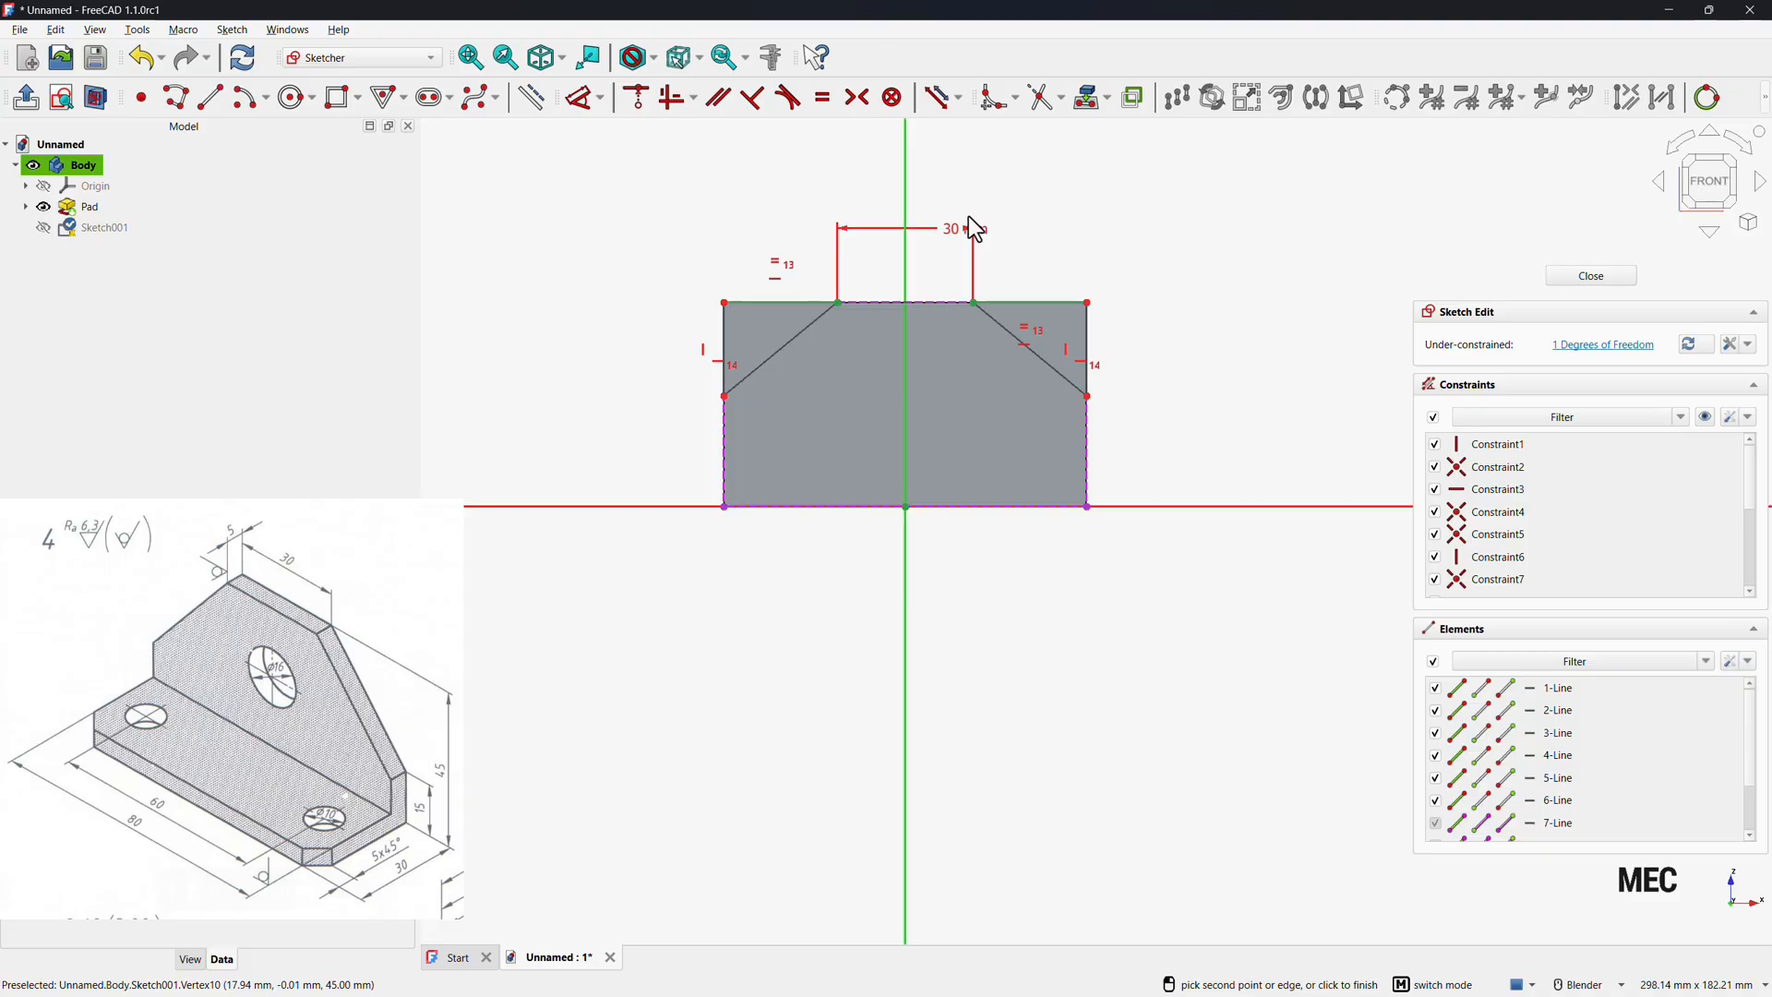
# Set the height of the left triangle's lower corner above the plate's bottom edge to 15 mm.
pyautogui.click(724, 398)
pyautogui.click(645, 438)
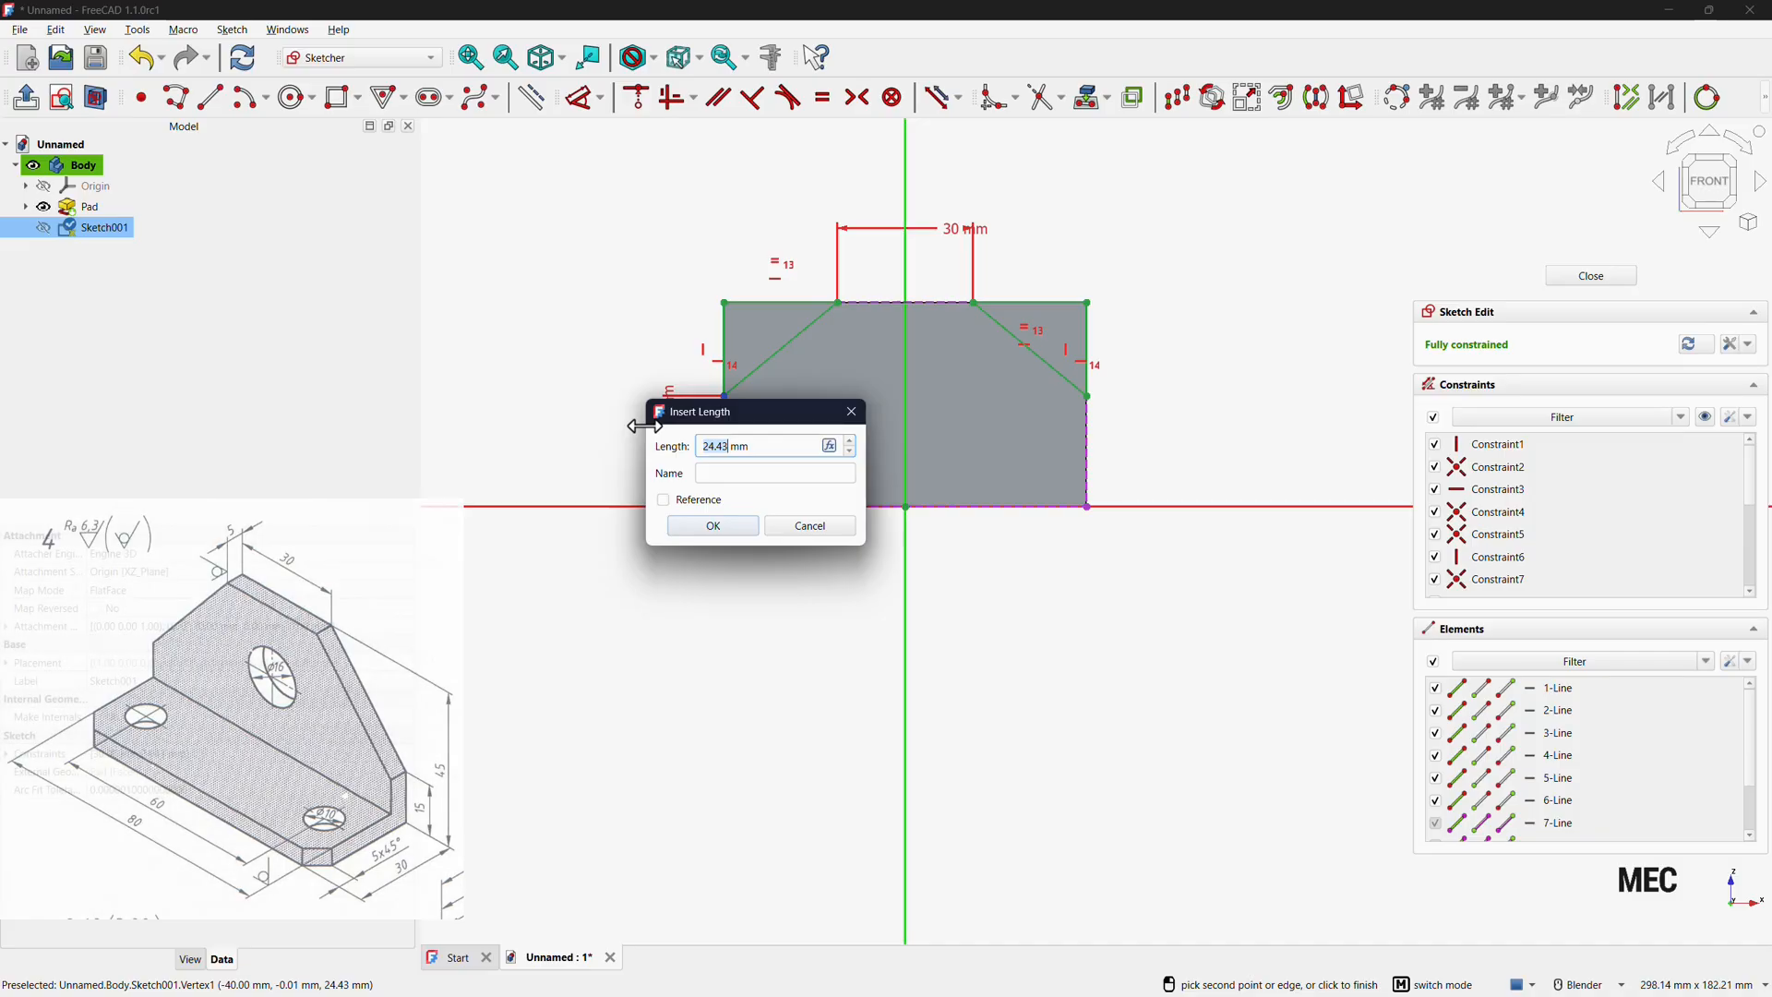
pyautogui.write('15')
pyautogui.press('Return')
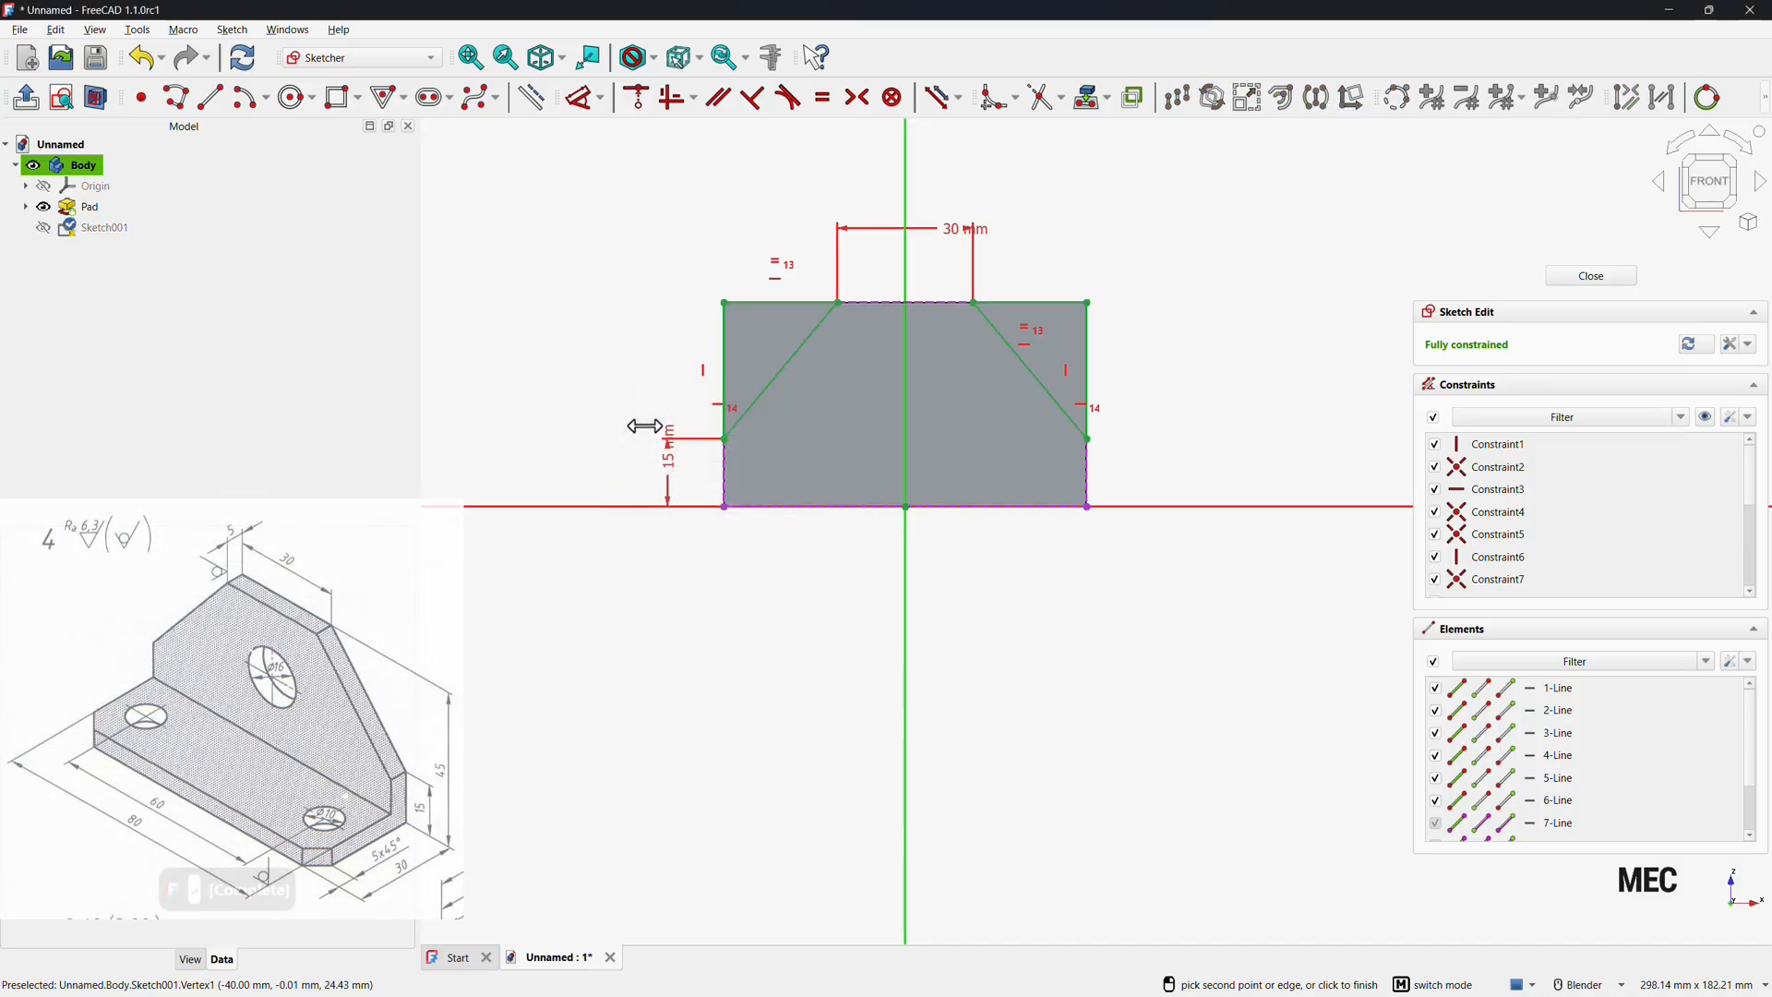
# Draw a circle centred on the vertical axis in the middle of the upright plate.
pyautogui.click(295, 97)
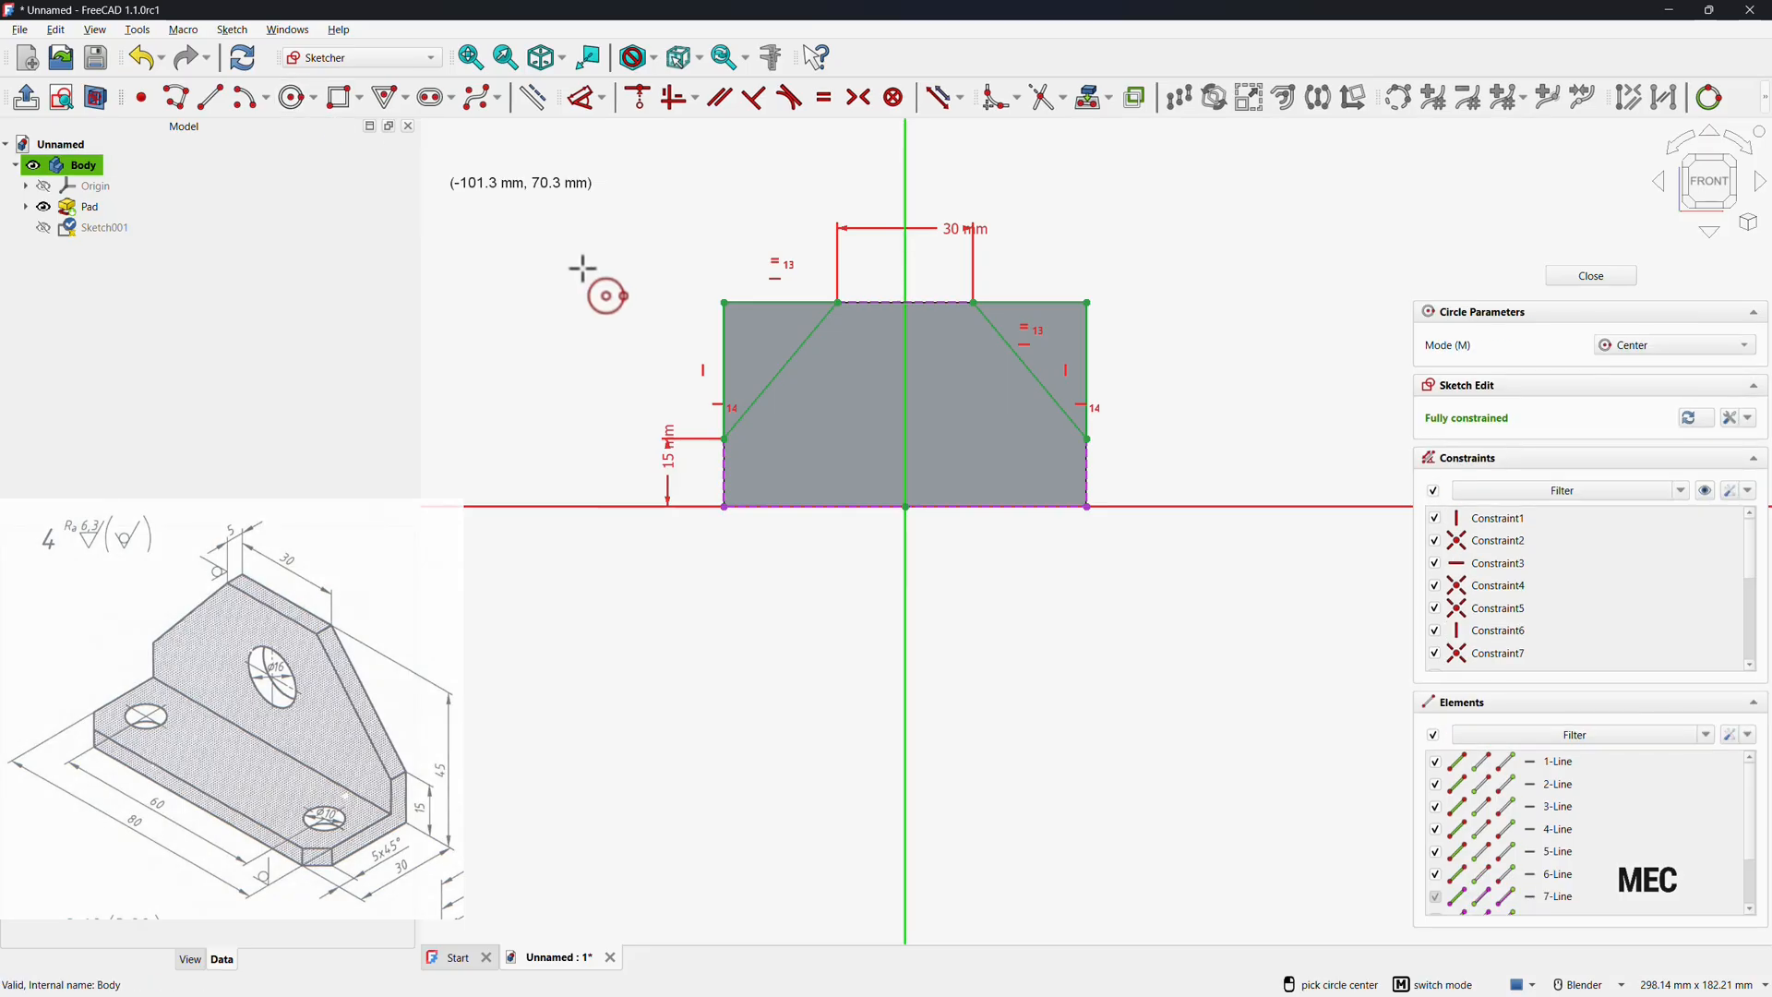
pyautogui.click(906, 417)
pyautogui.click(884, 384)
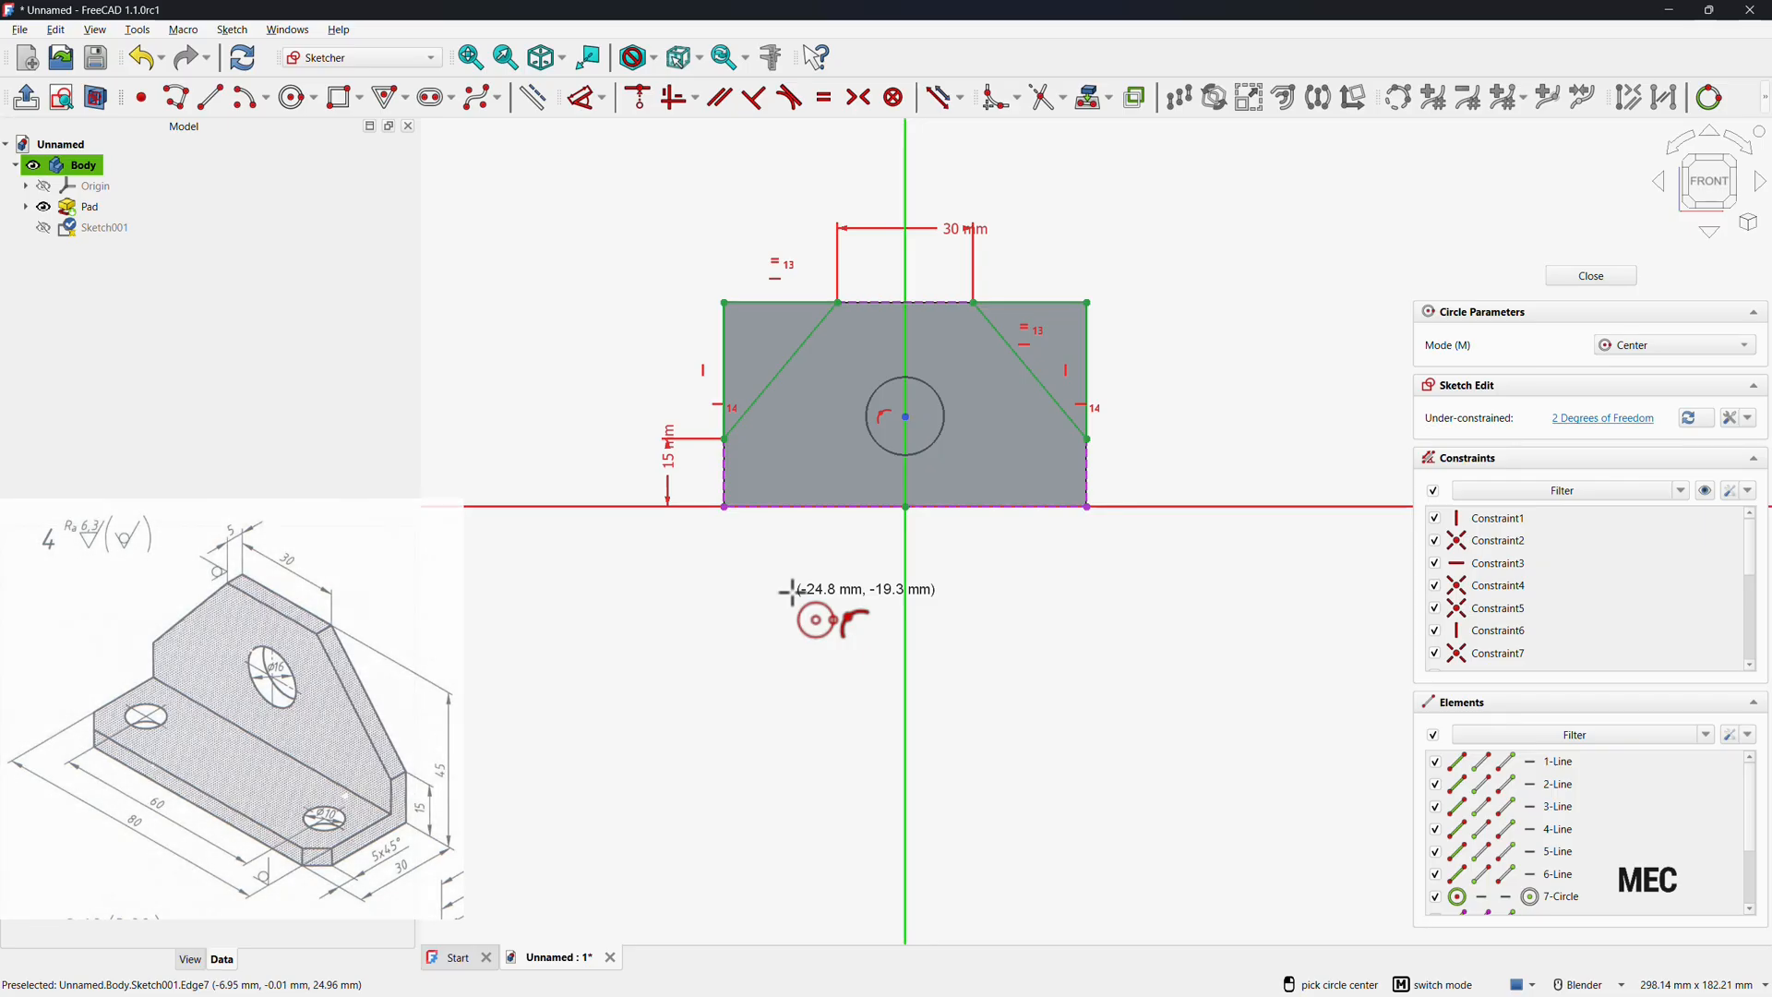
pyautogui.press('Escape')
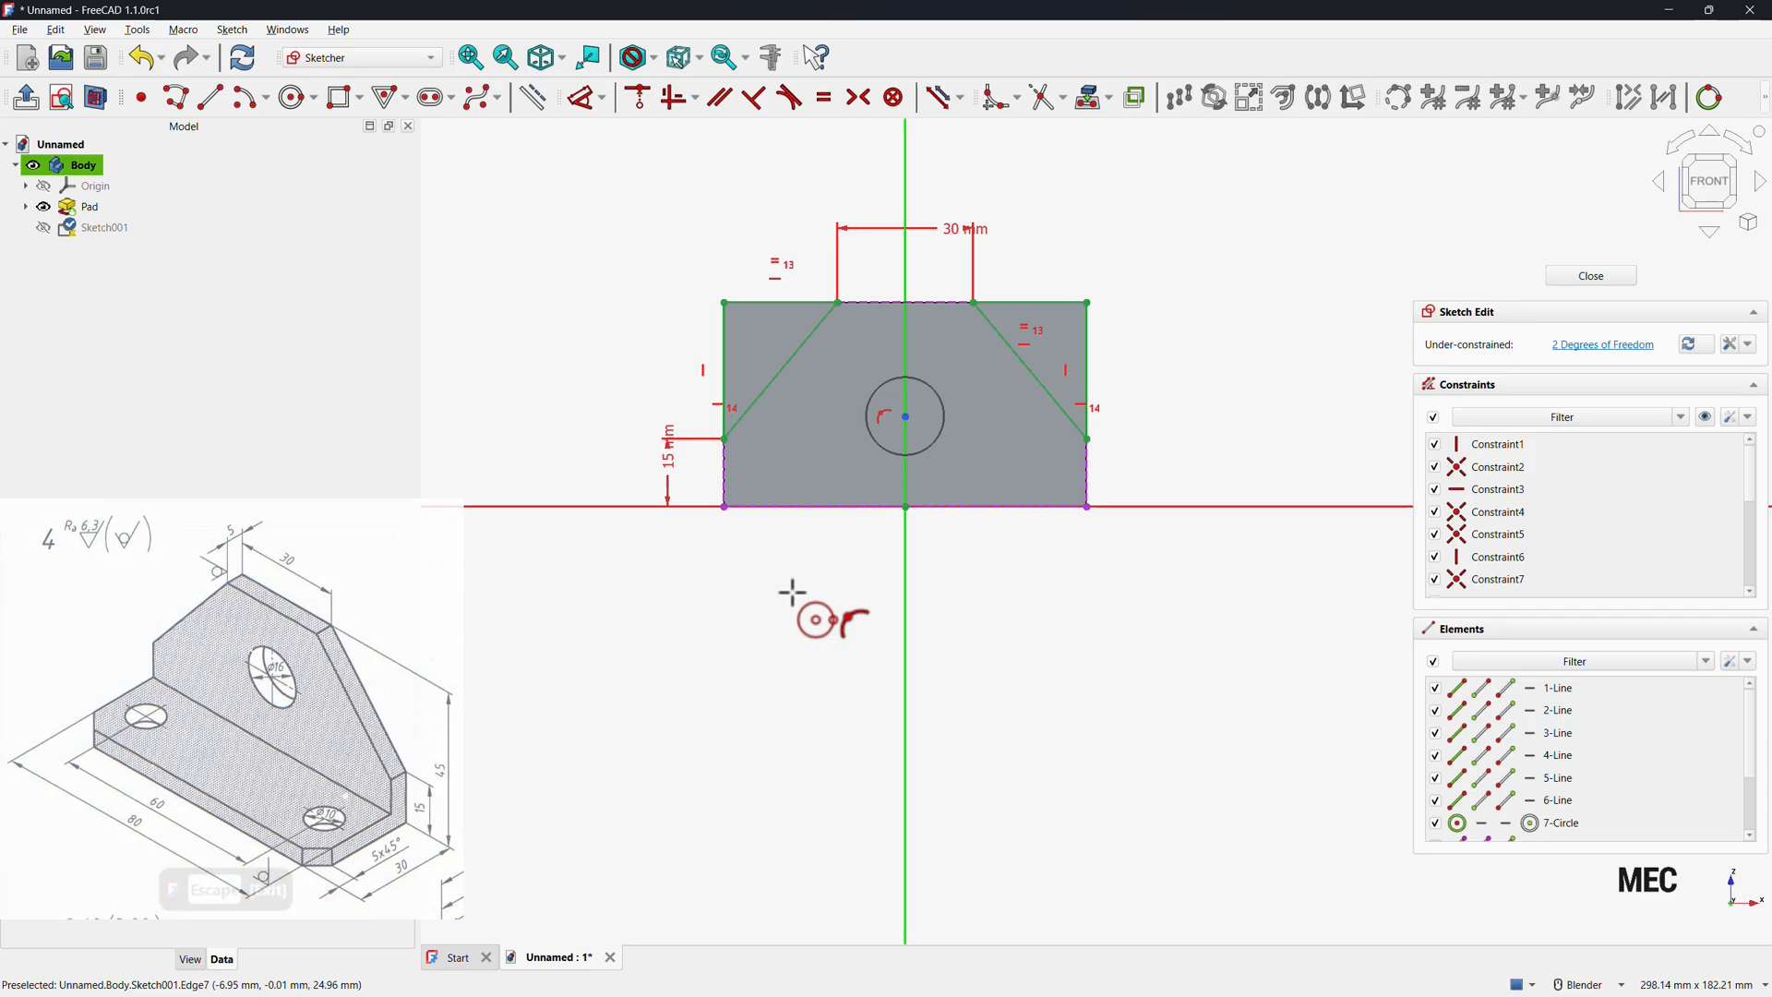
# Set the circle's diameter to 16 mm.
pyautogui.click(582, 98)
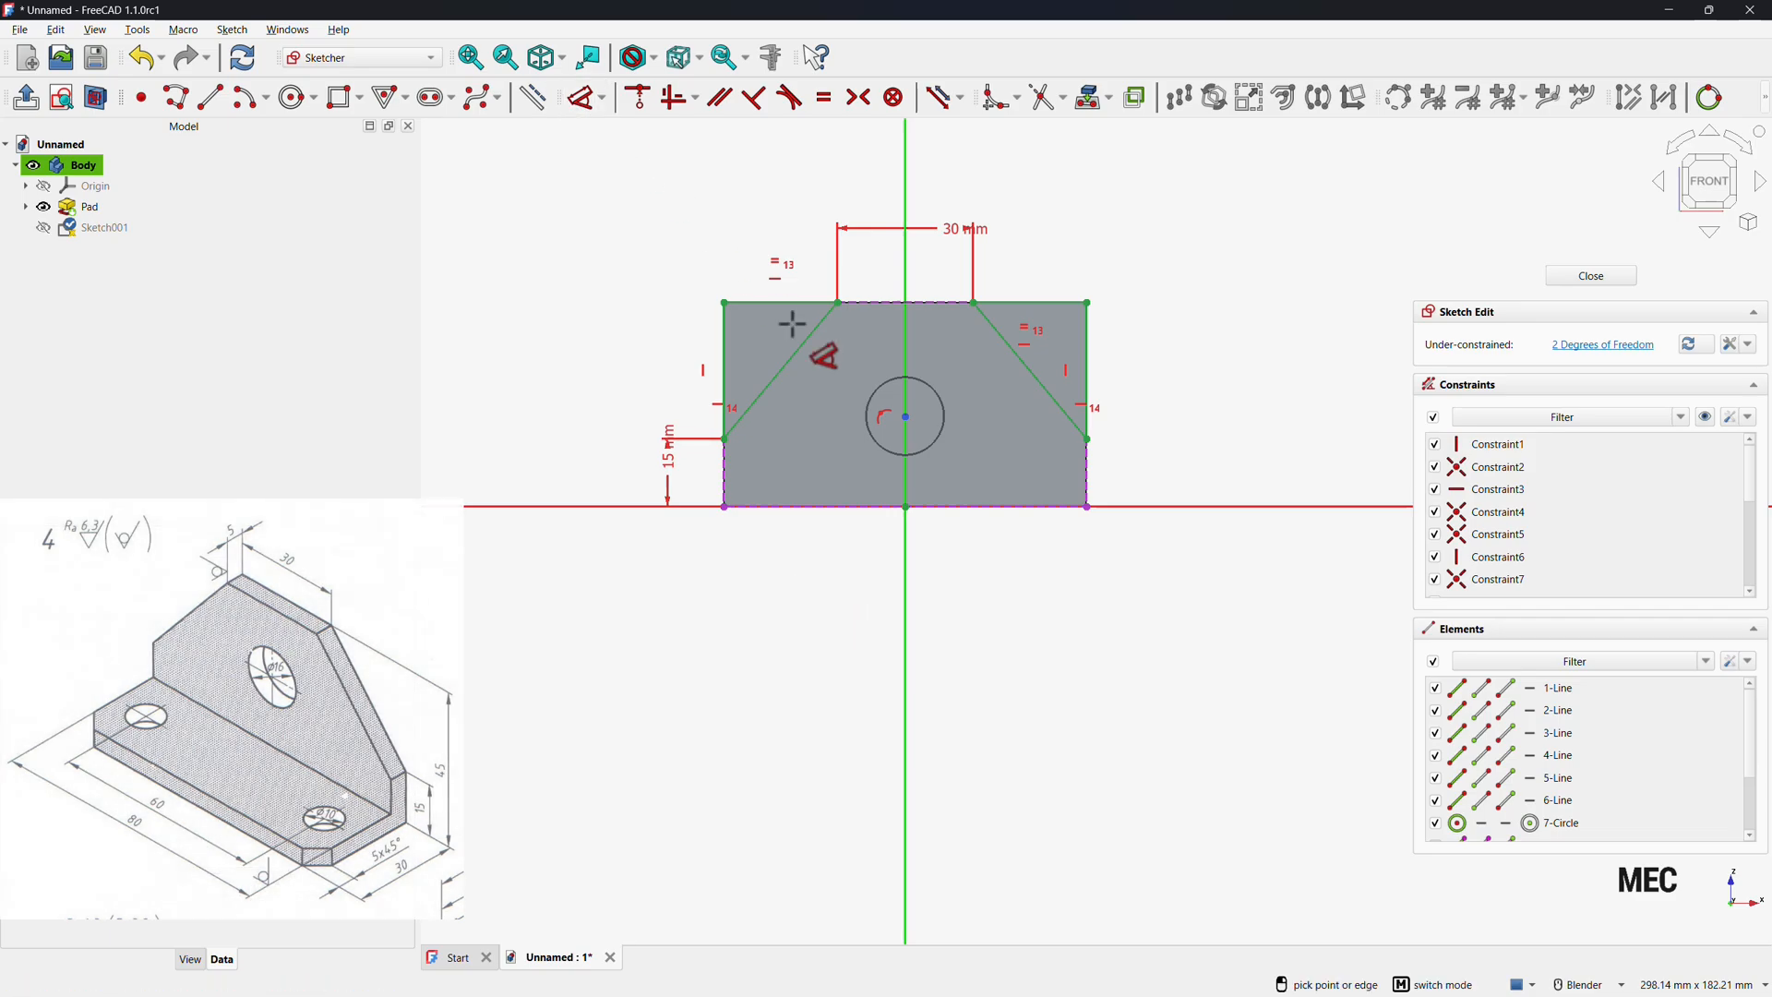
pyautogui.click(873, 446)
pyautogui.click(805, 552)
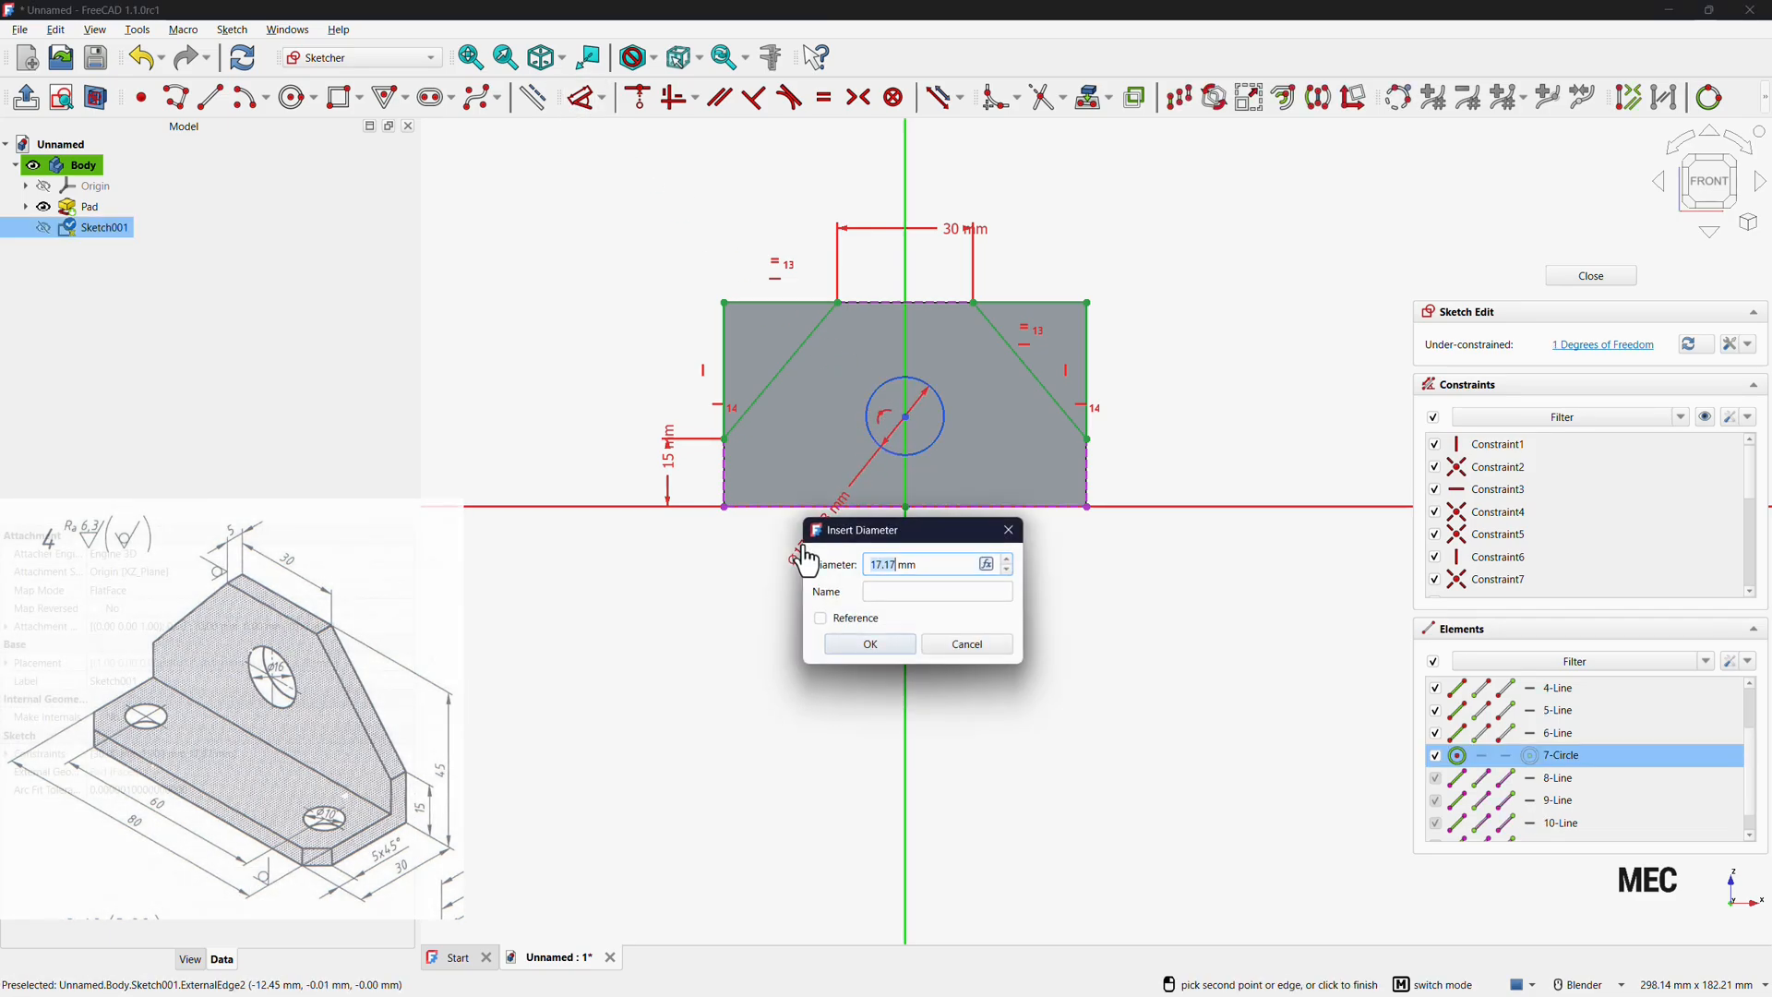
pyautogui.write('16')
pyautogui.press('Return')
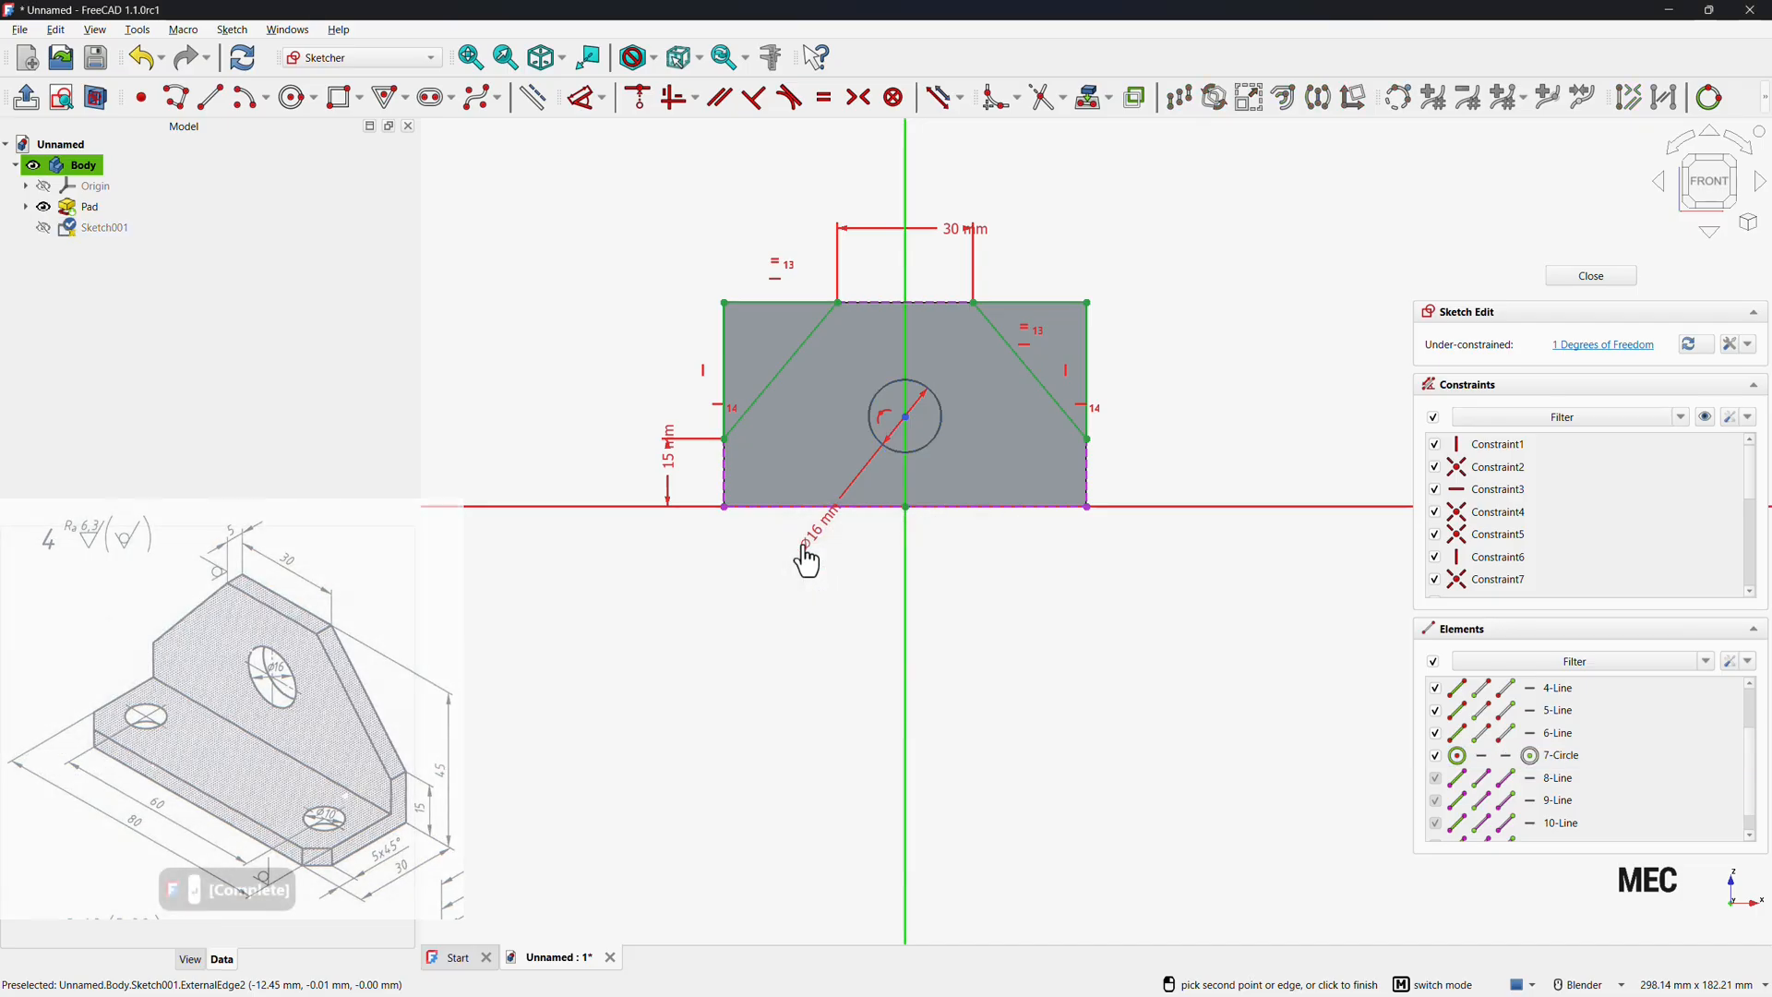
# Set the circle centre's height above the plate's bottom edge to 30 mm.
pyautogui.click(906, 418)
pyautogui.click(980, 423)
pyautogui.write('30')
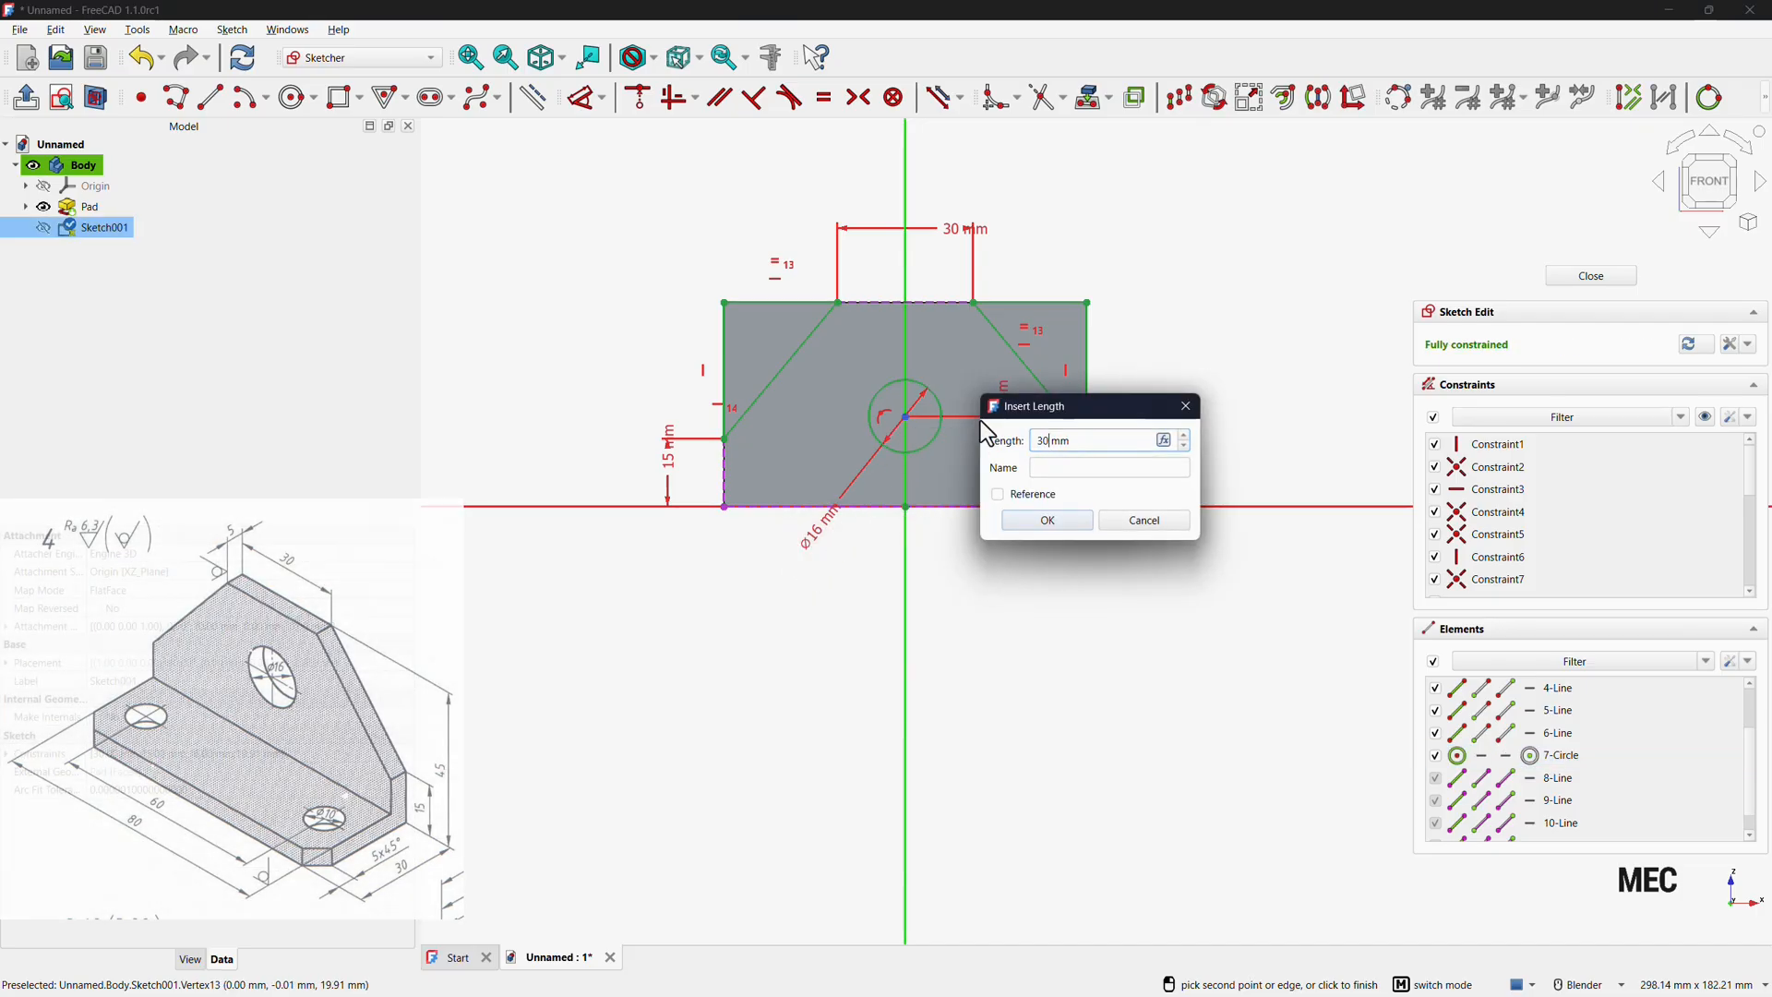
pyautogui.press('Return')
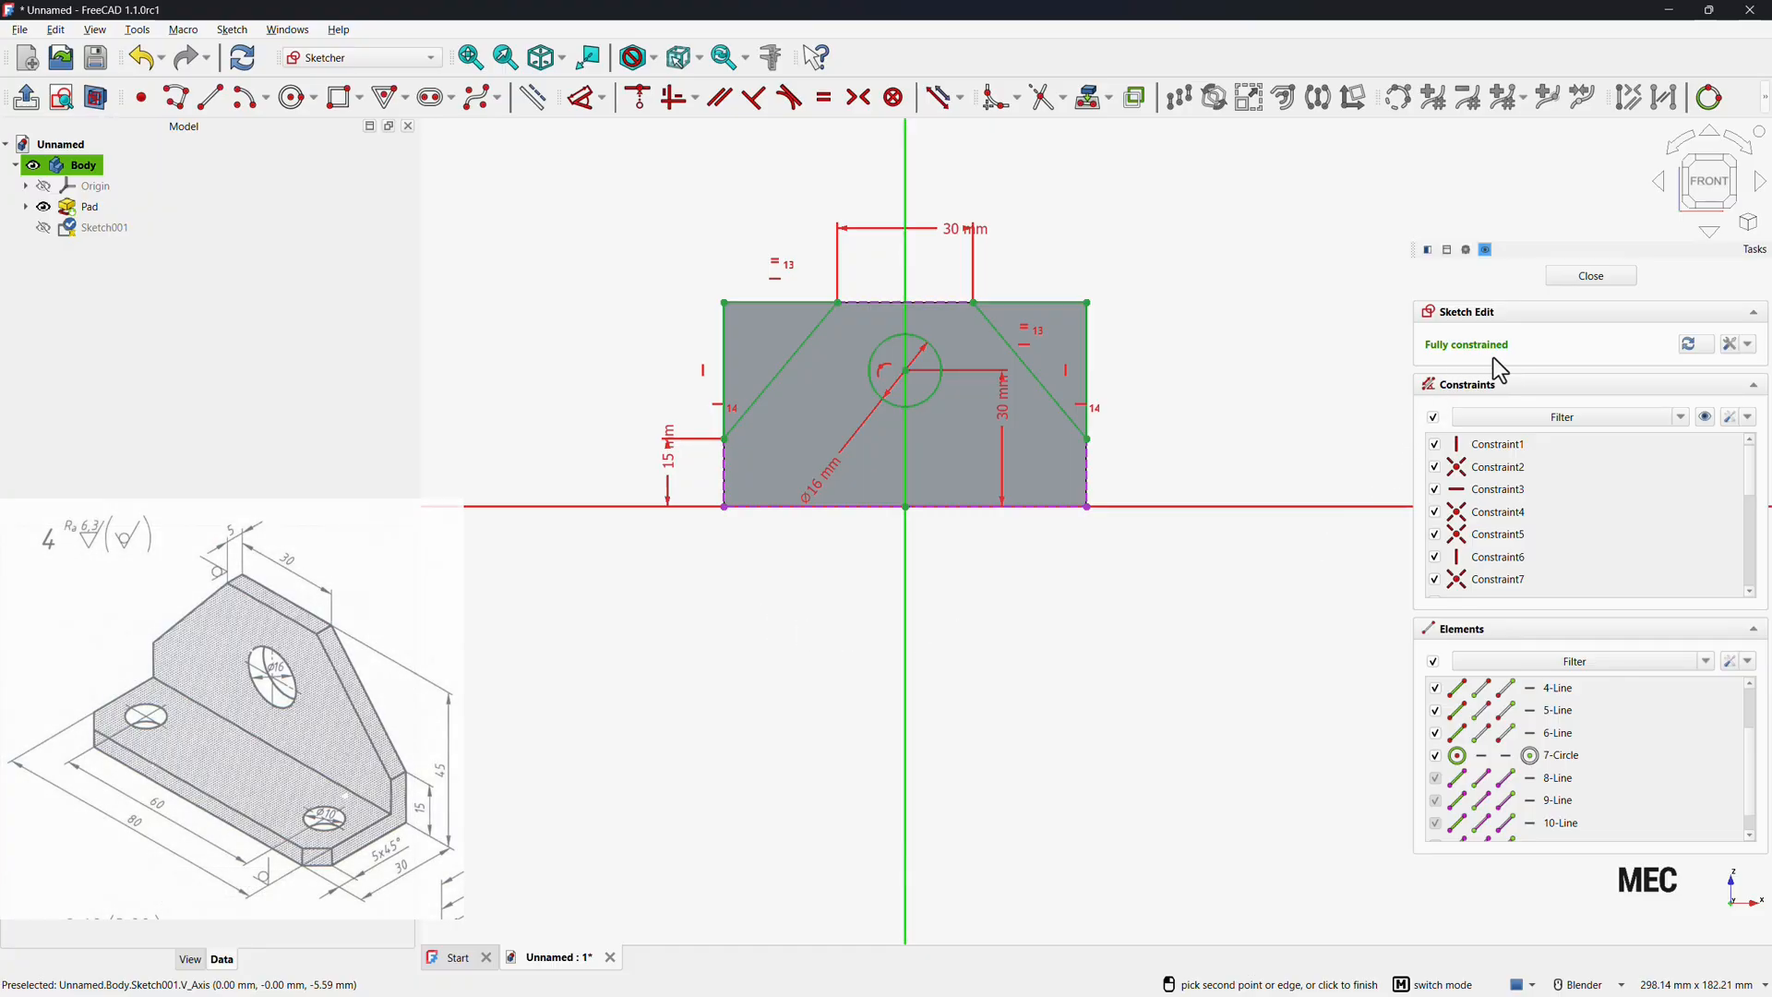
# Close the sketch and pocket it through all in the reversed direction.
pyautogui.click(1591, 276)
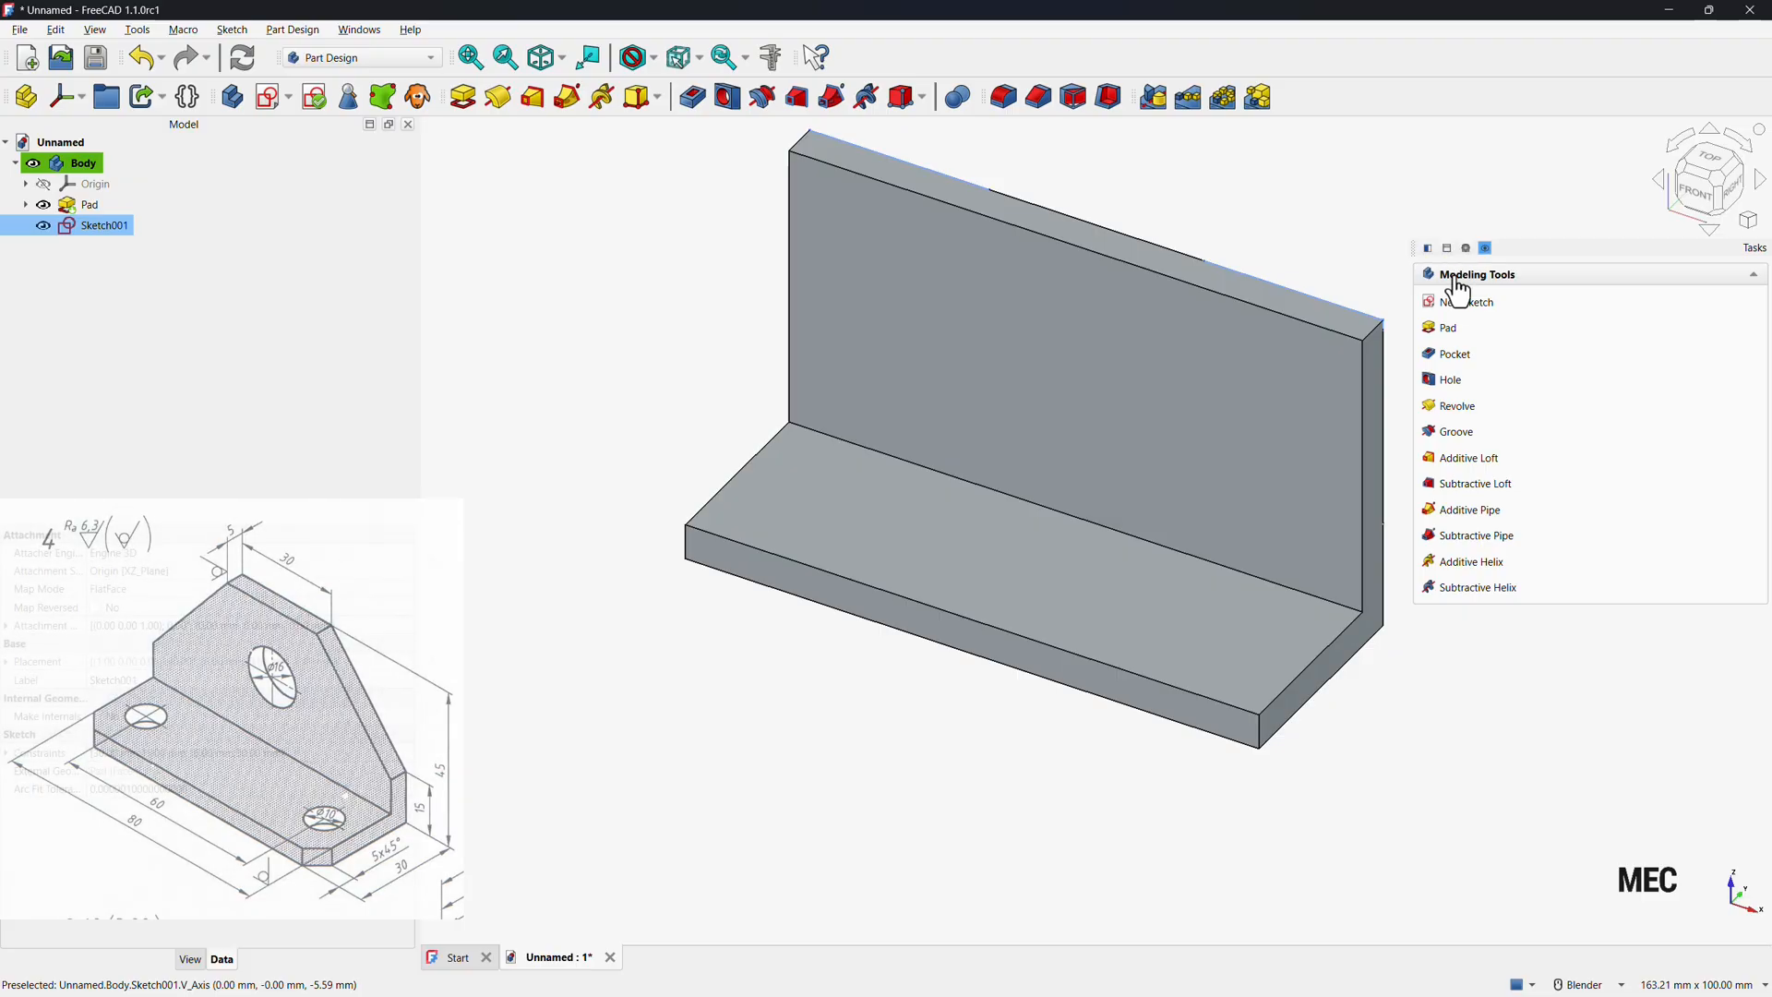
pyautogui.click(1451, 356)
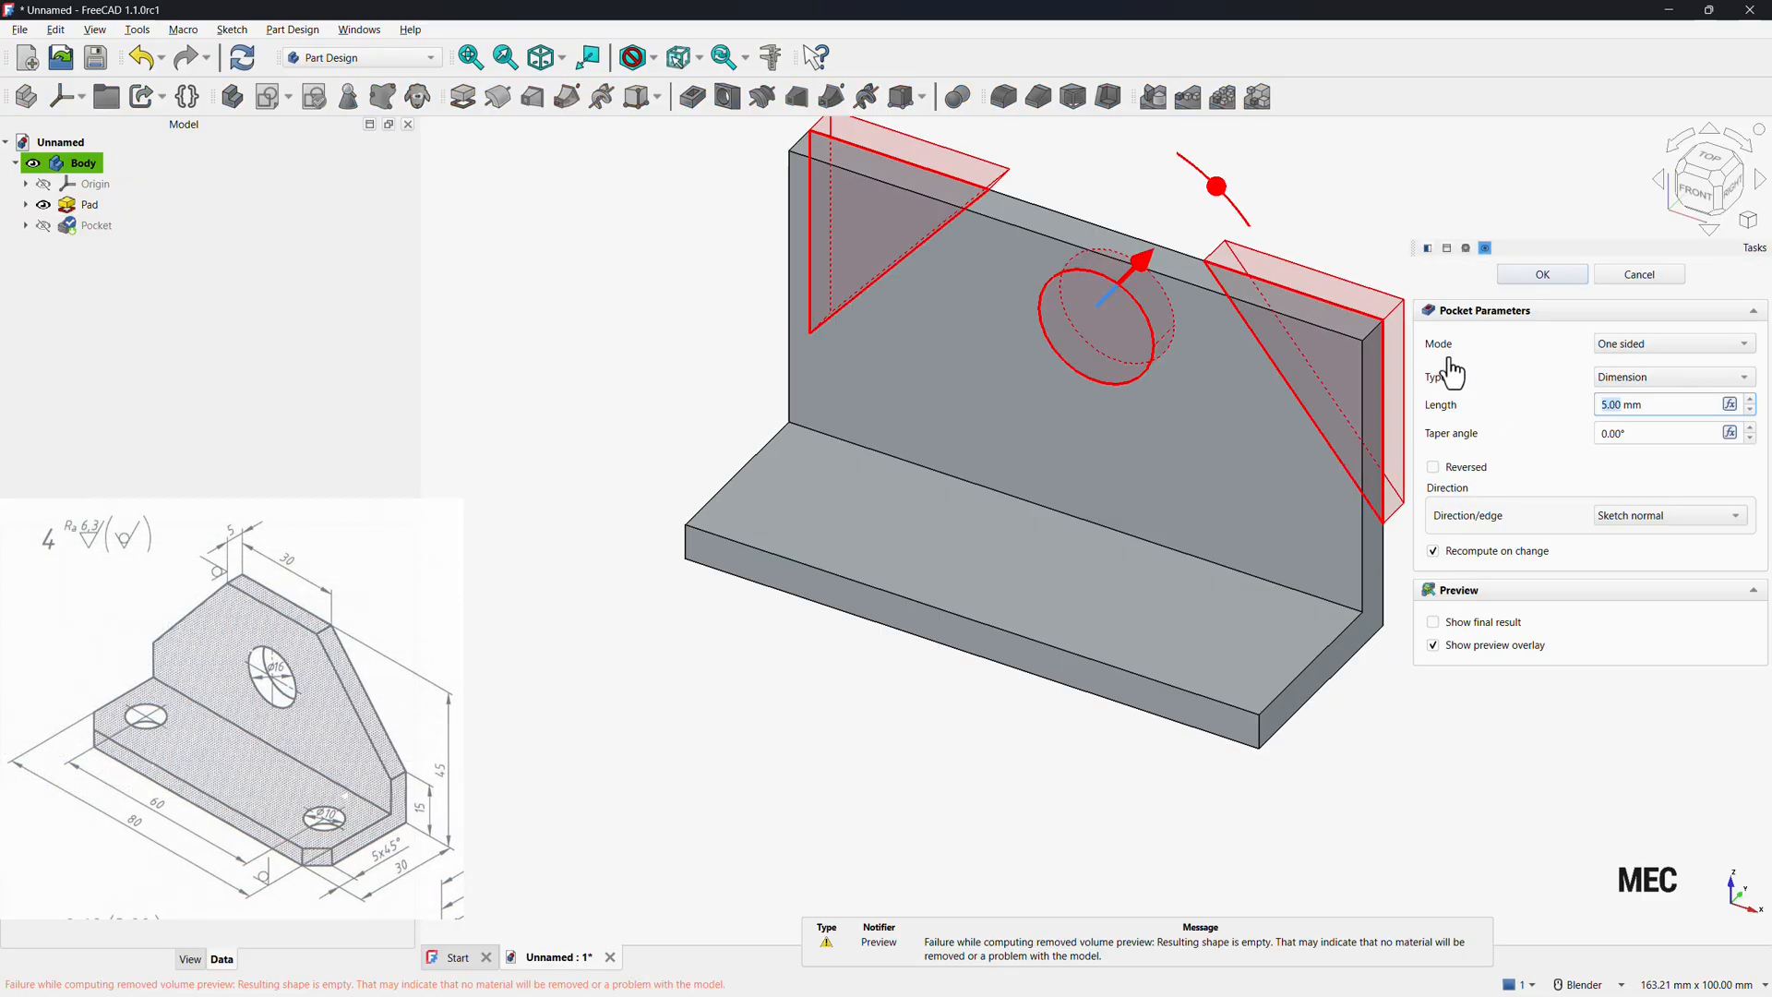
pyautogui.click(1735, 195)
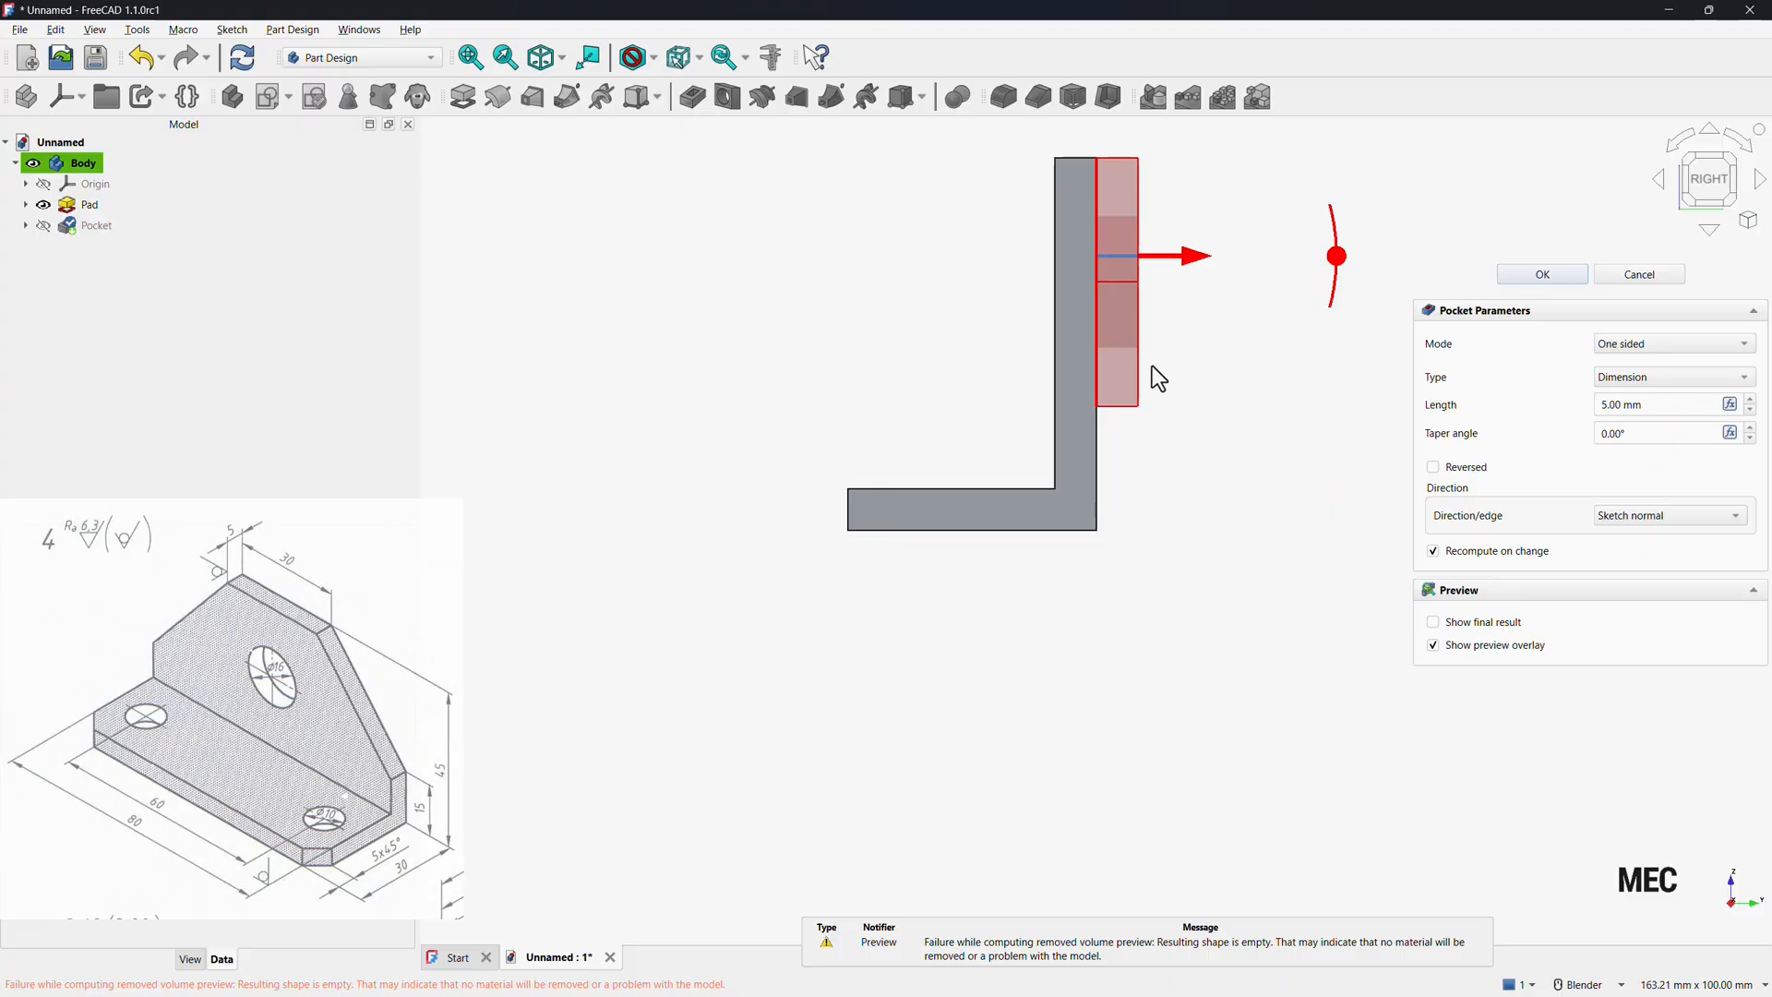
pyautogui.click(1434, 471)
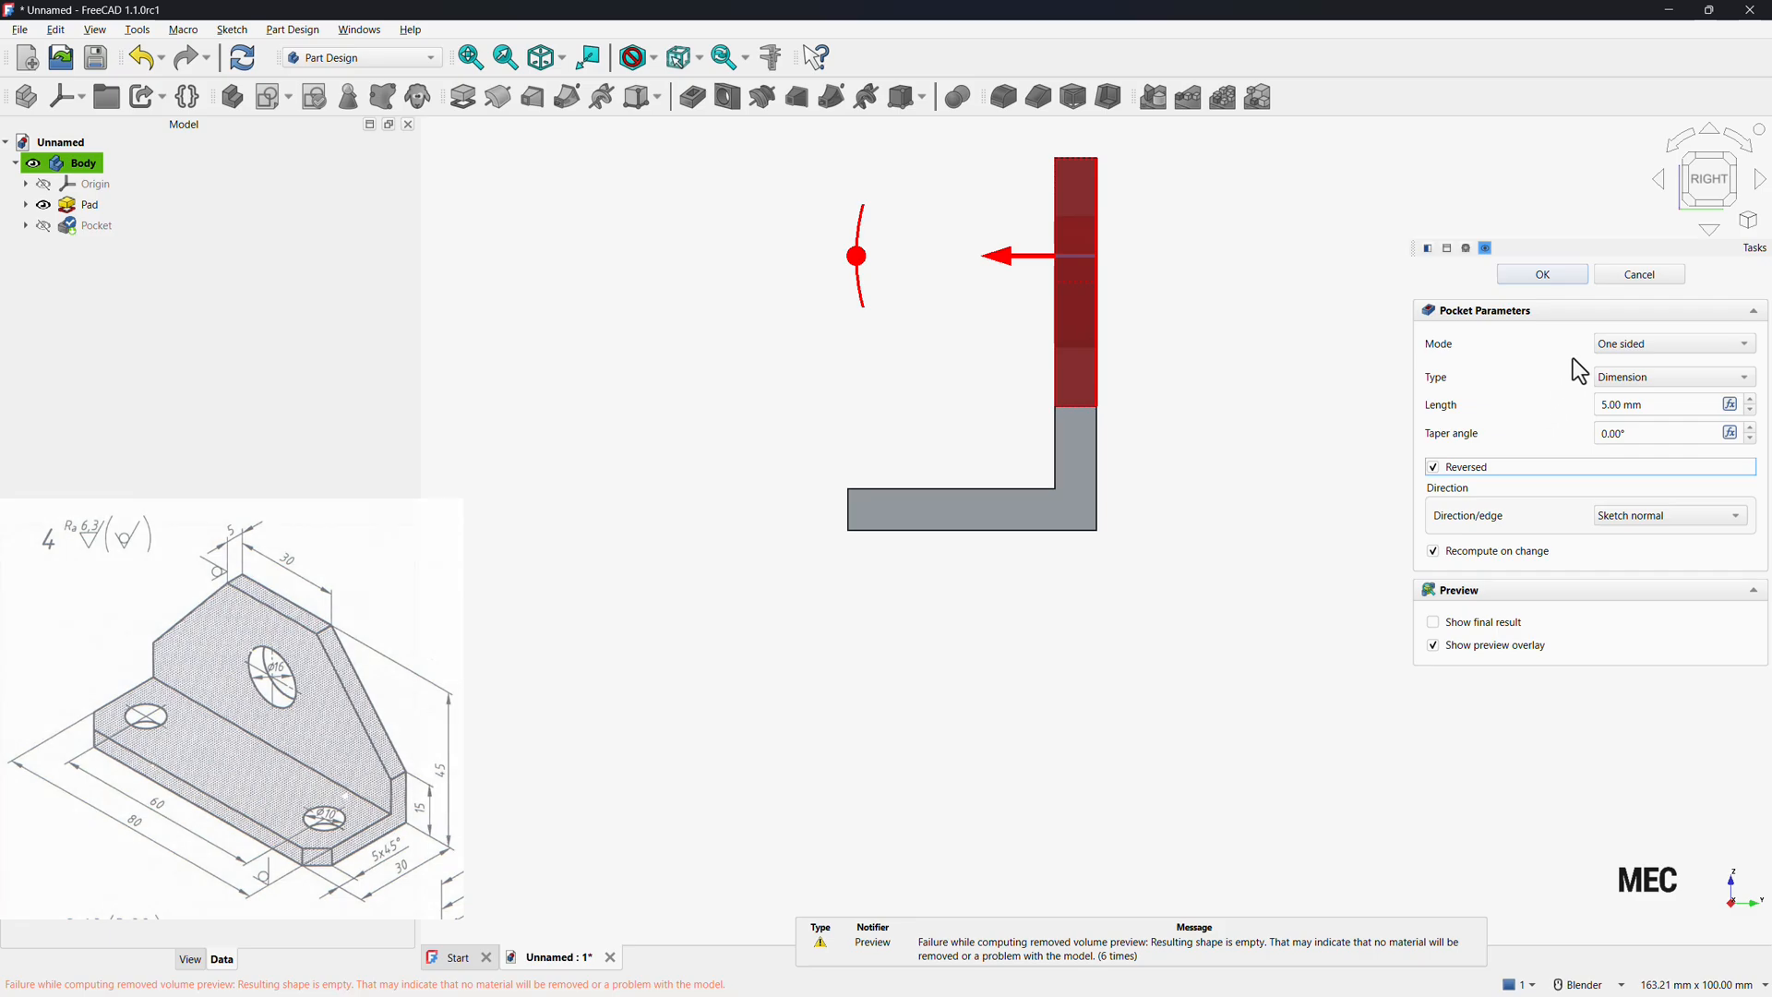
pyautogui.click(1630, 378)
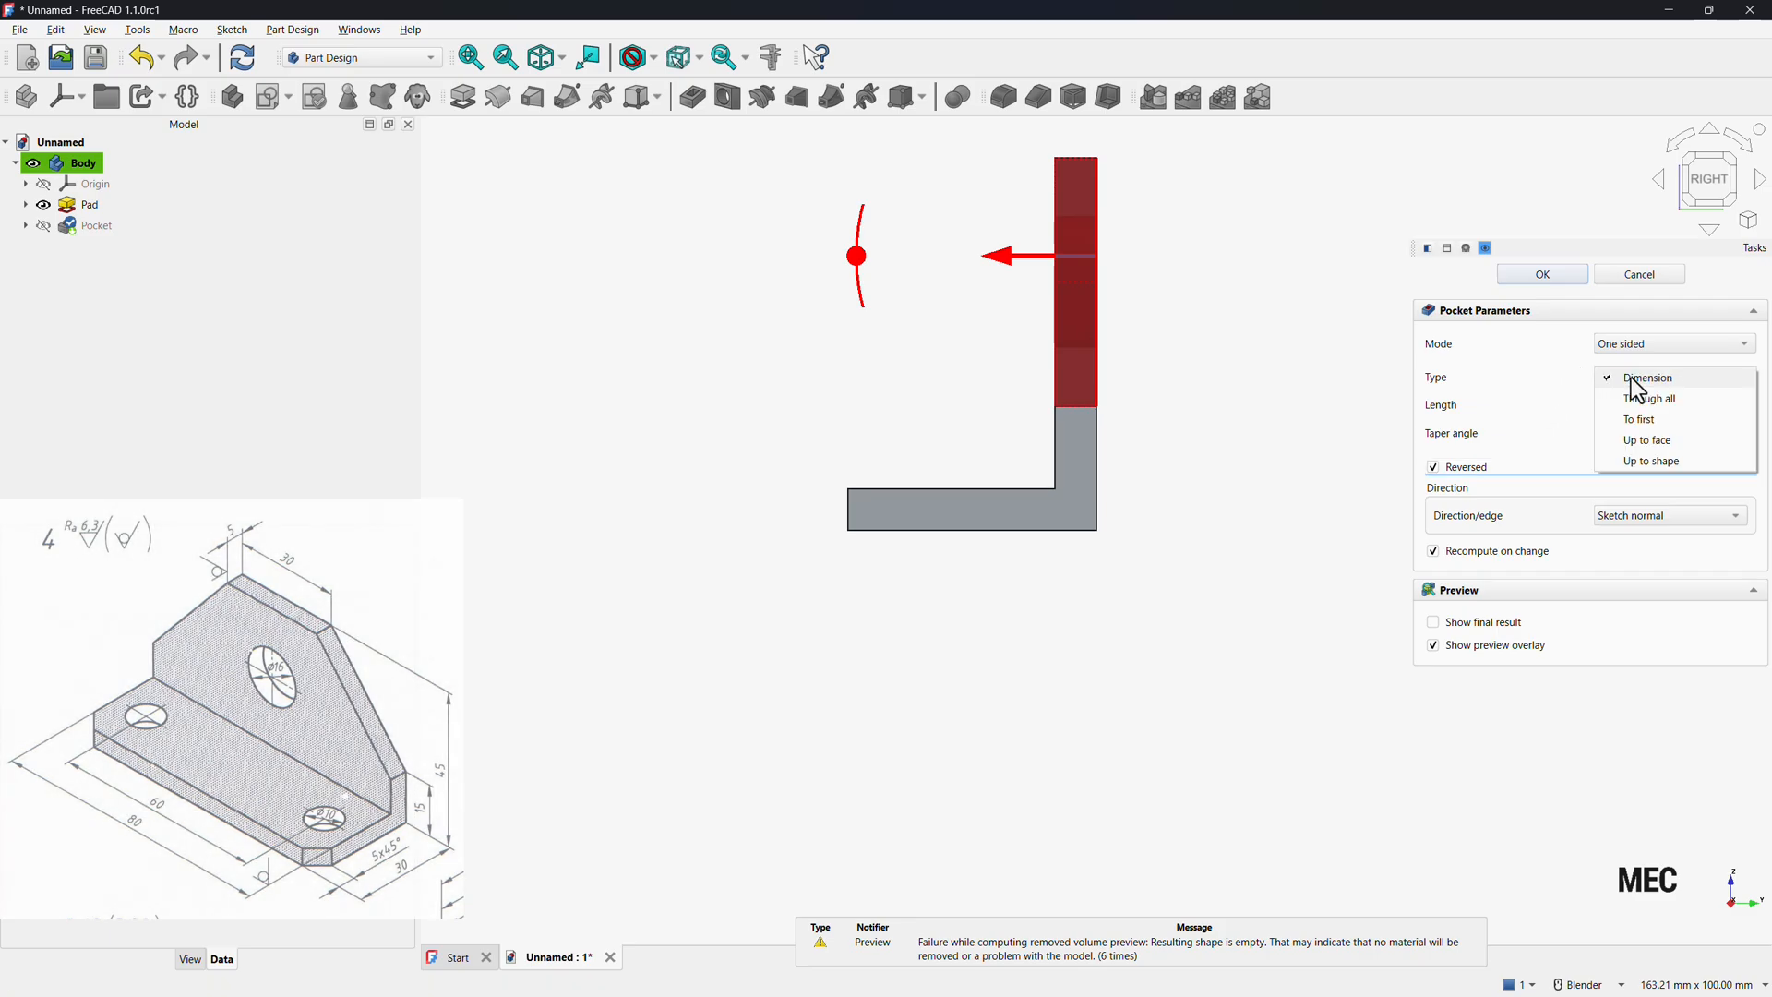
pyautogui.click(1646, 400)
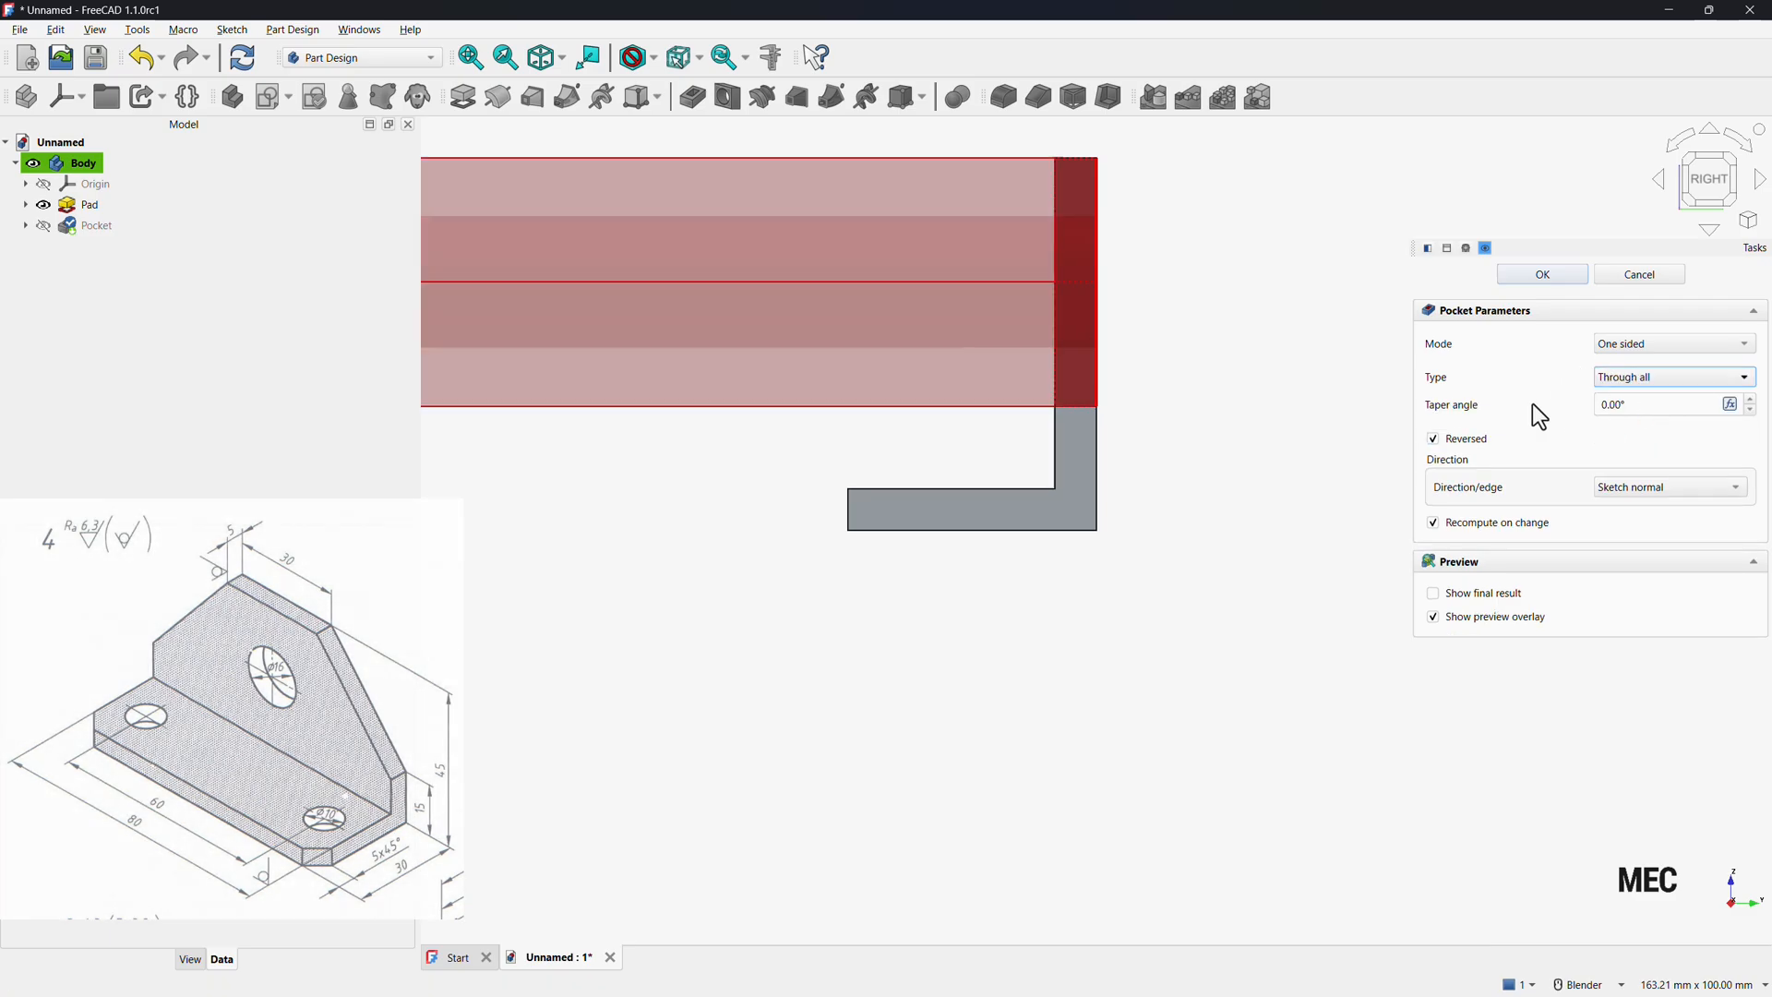
pyautogui.click(1548, 281)
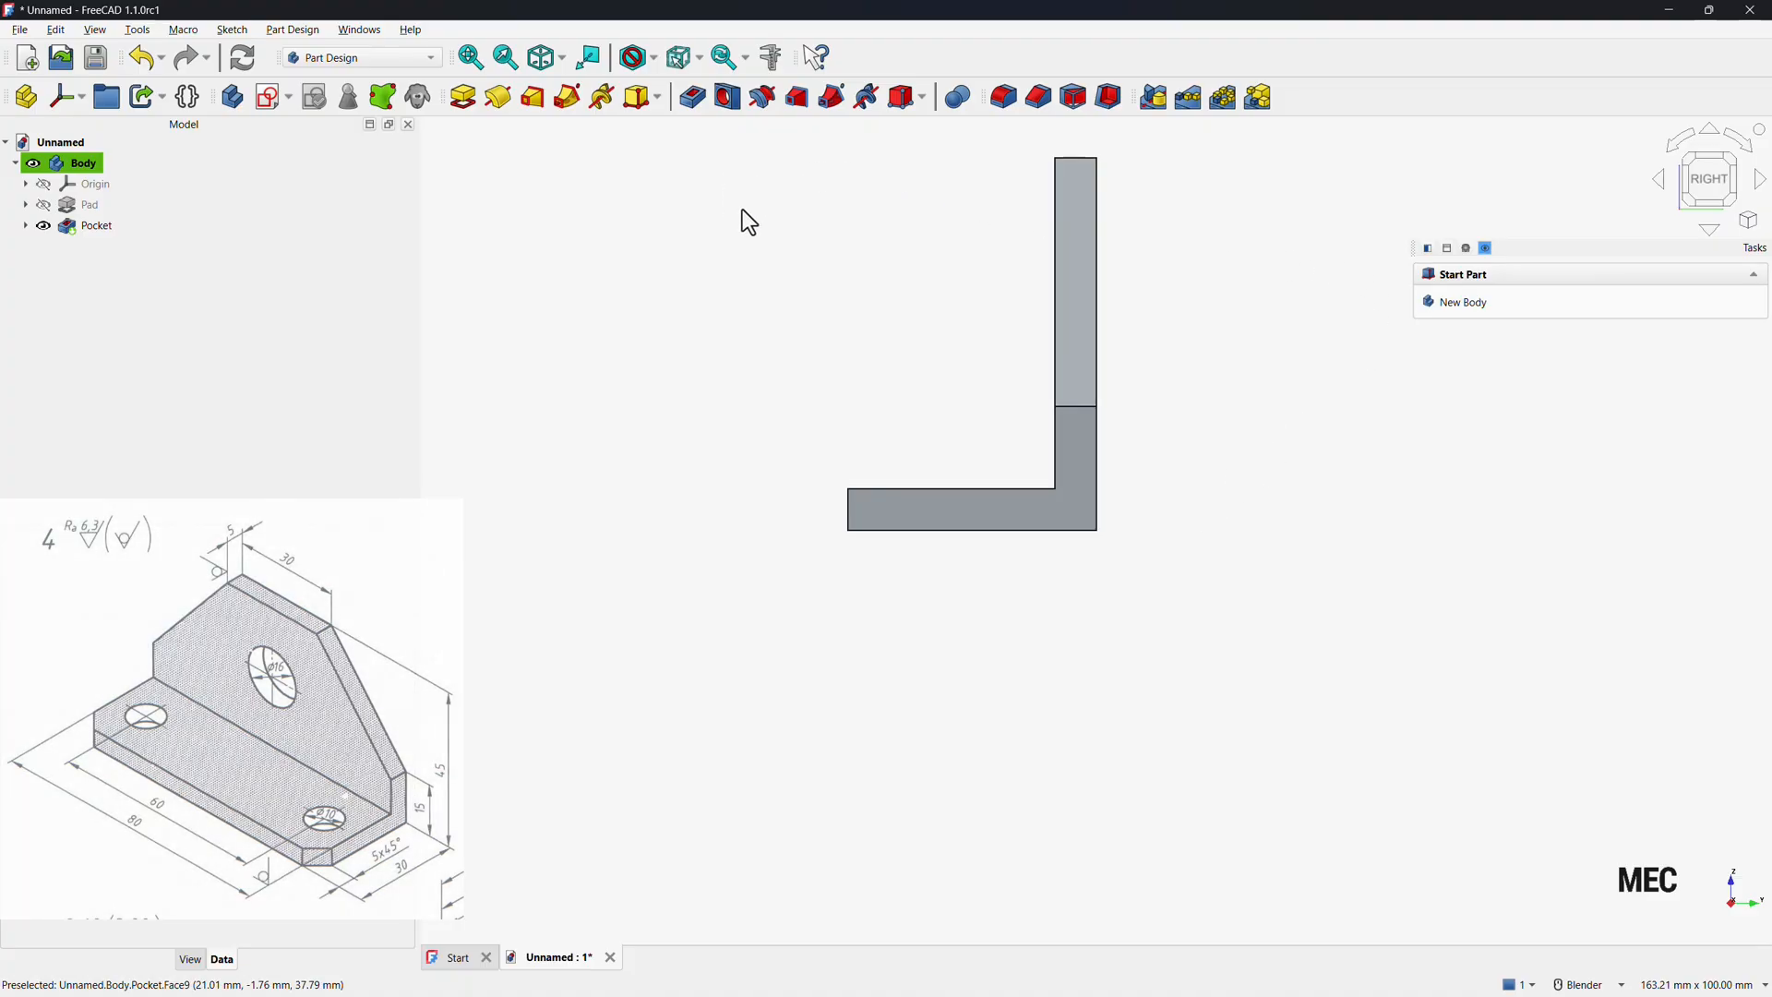
# Switch to the isometric view and create a new sketch on the XY plane.
pyautogui.click(567, 64)
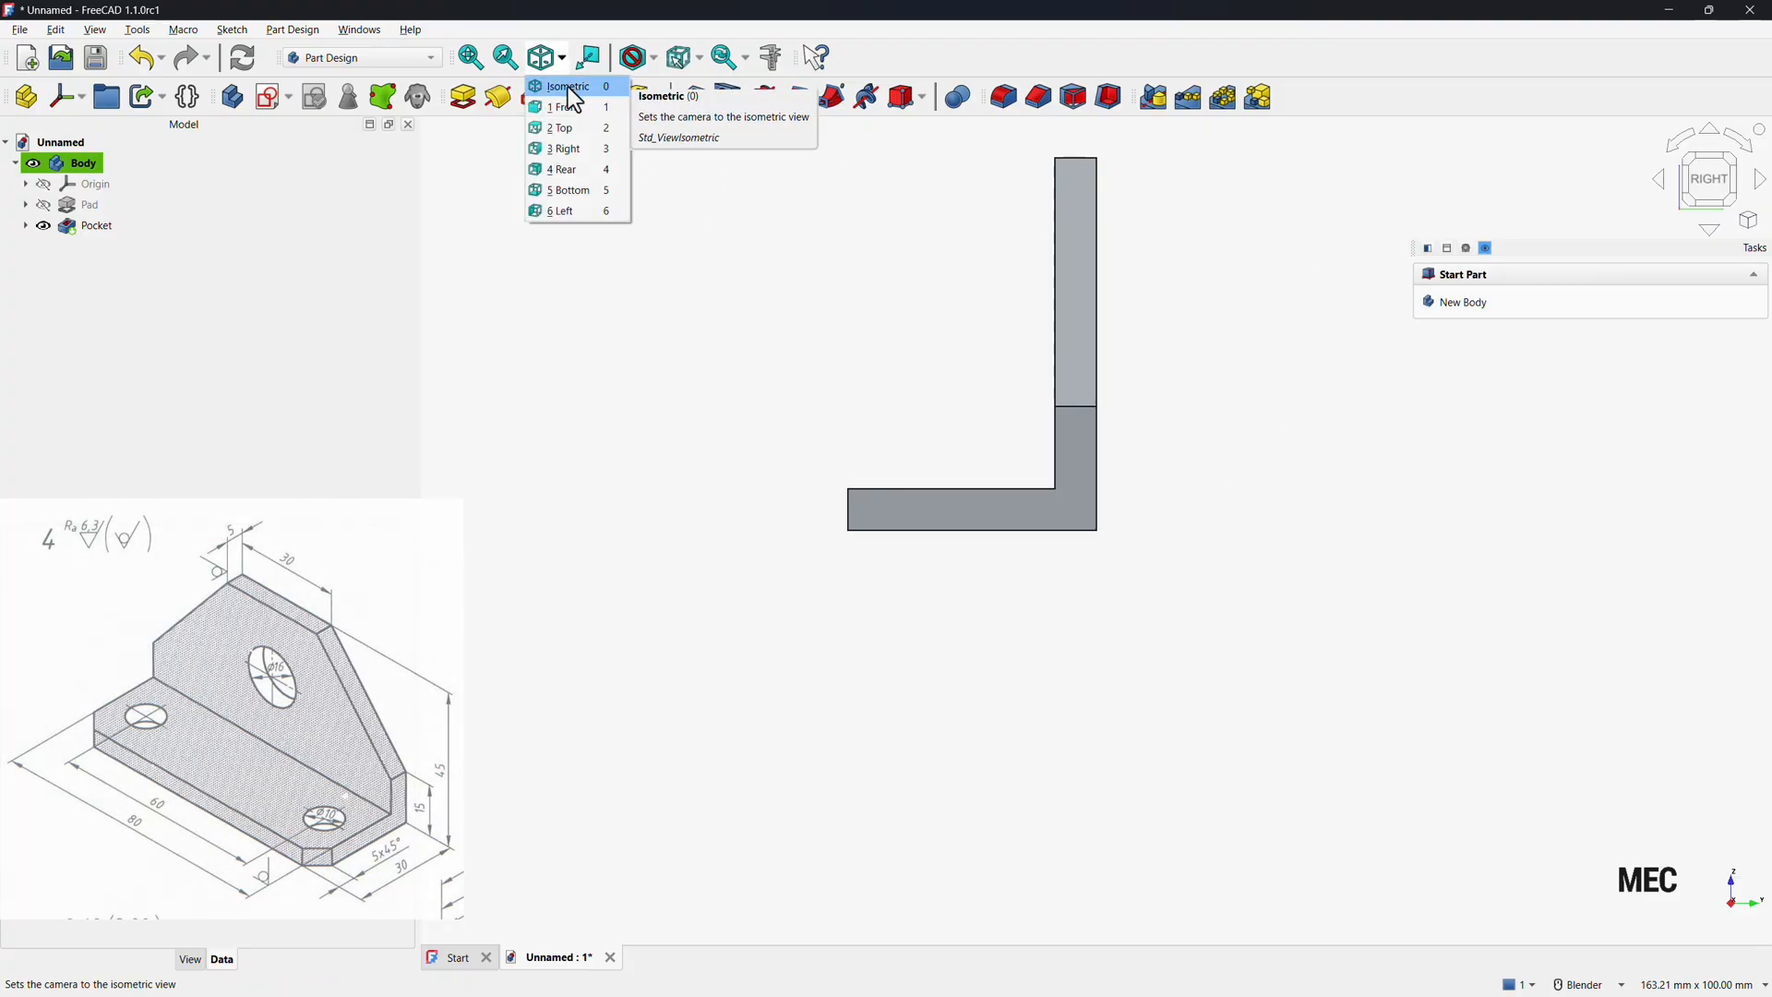
pyautogui.click(568, 87)
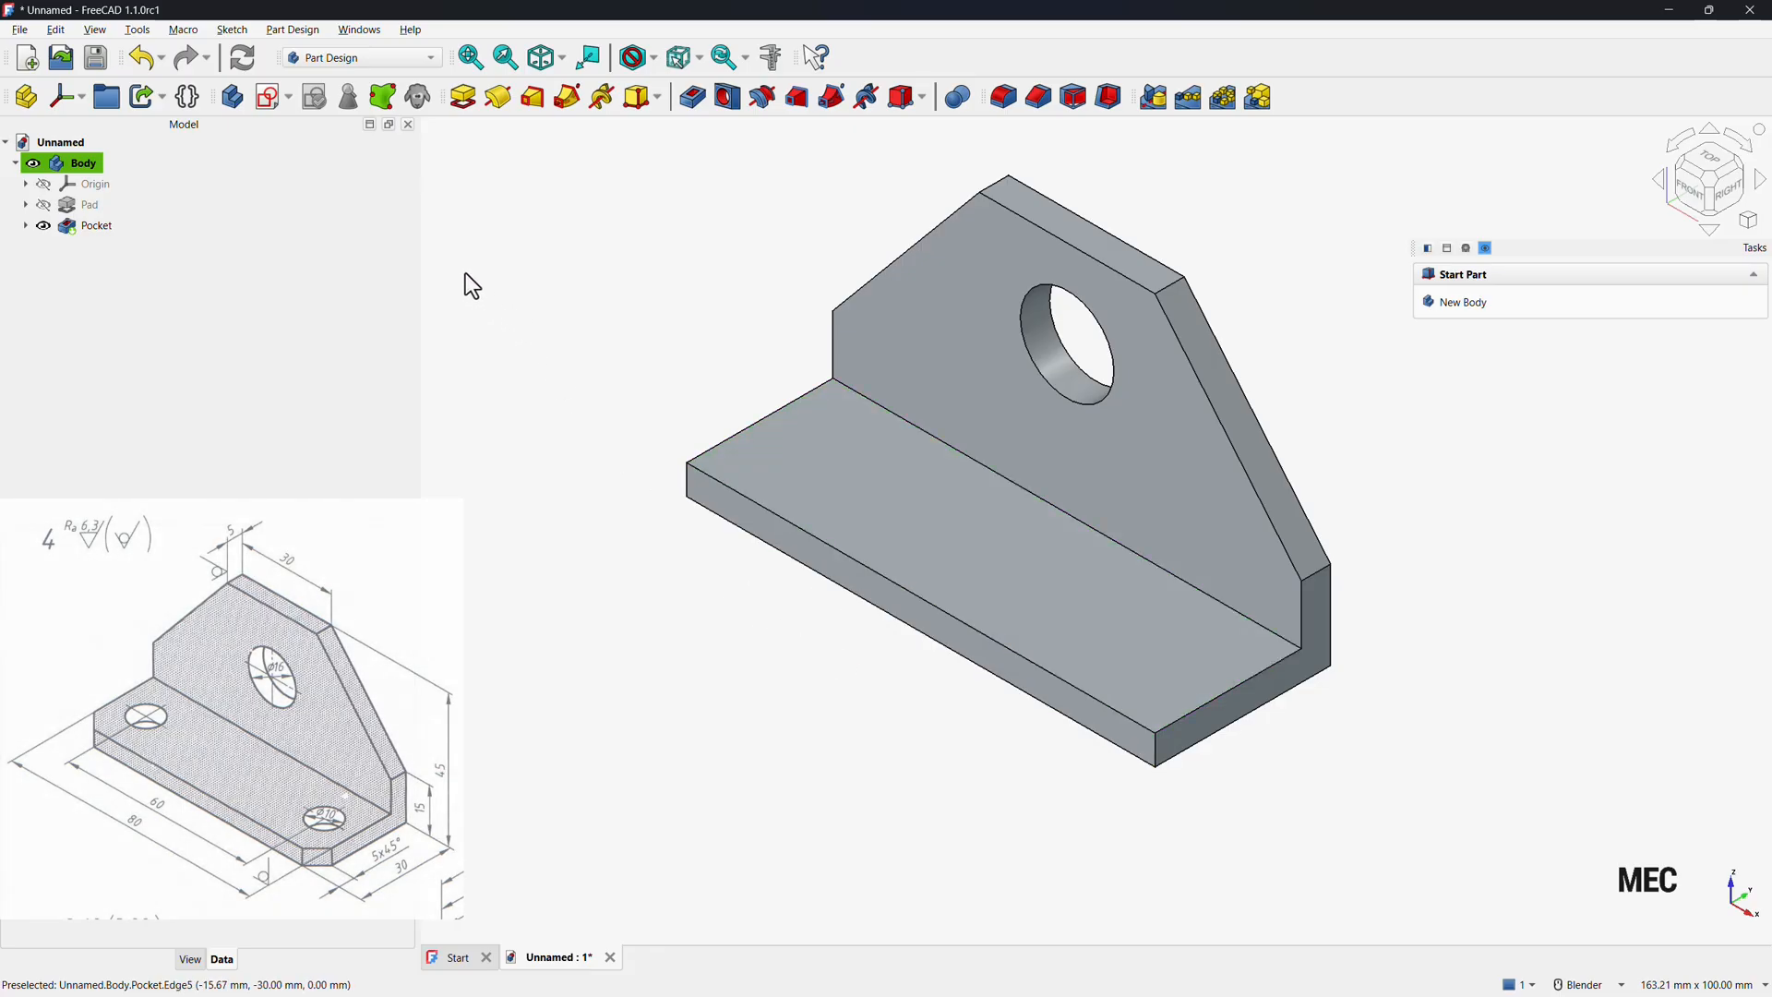
pyautogui.click(274, 96)
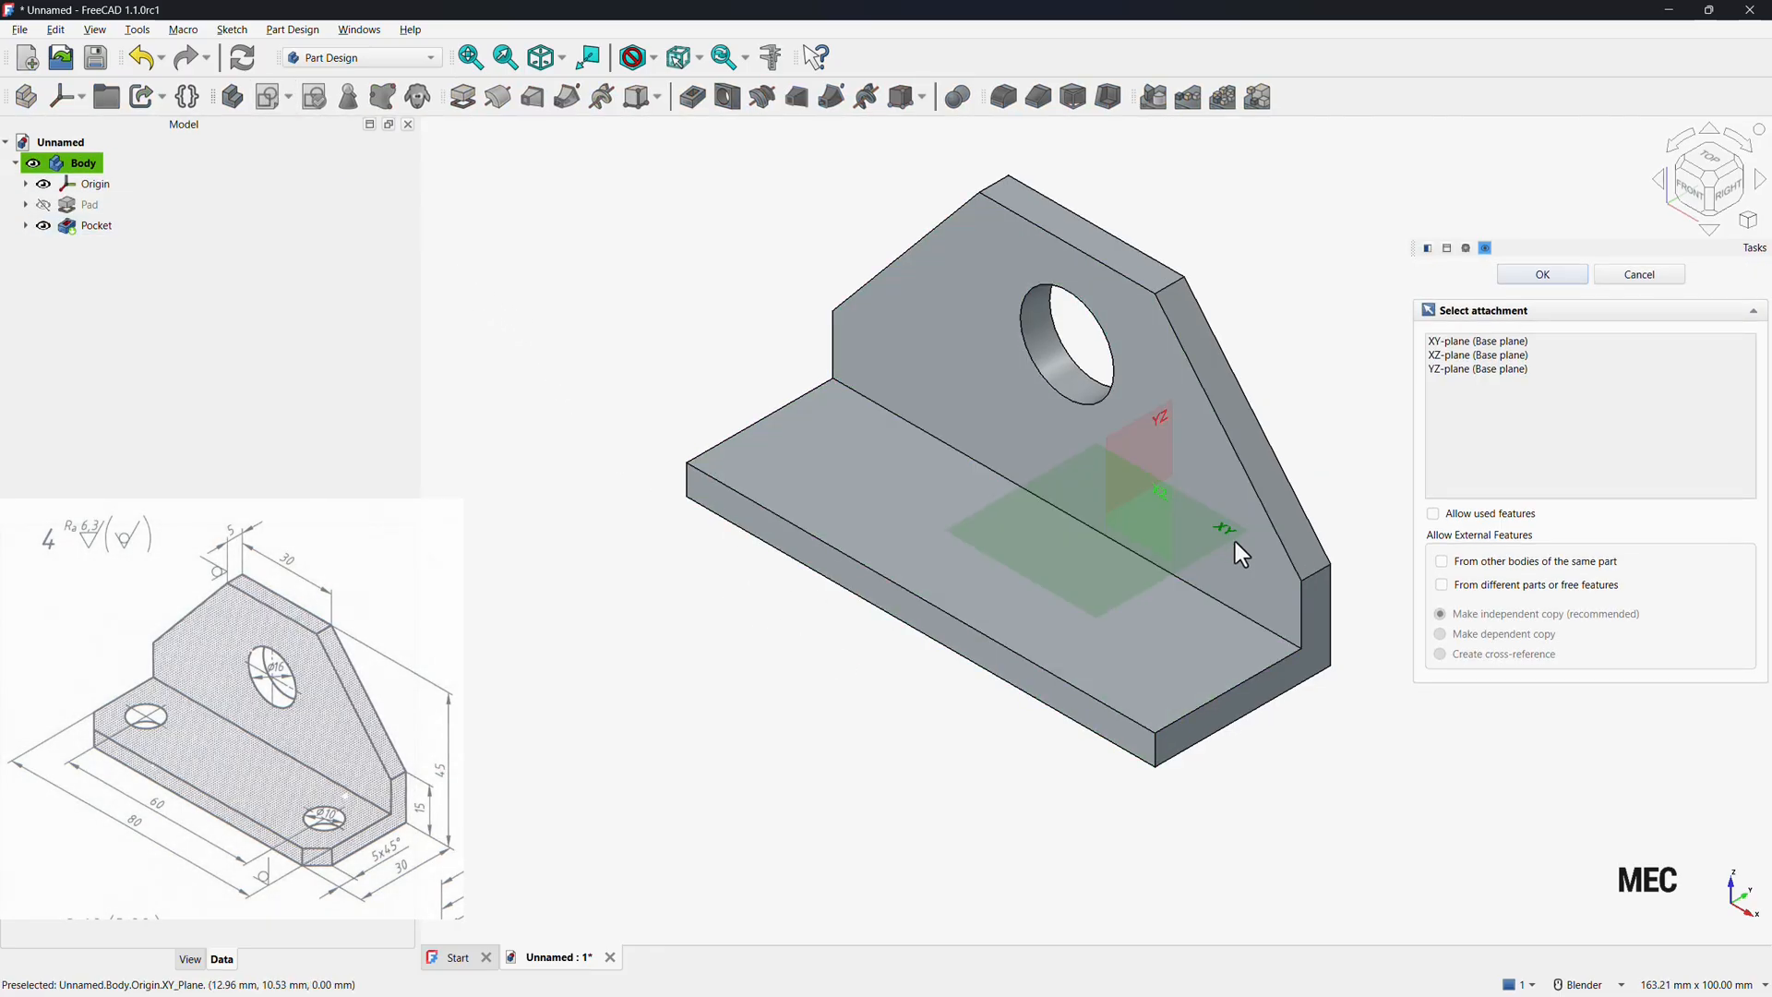
pyautogui.click(1220, 538)
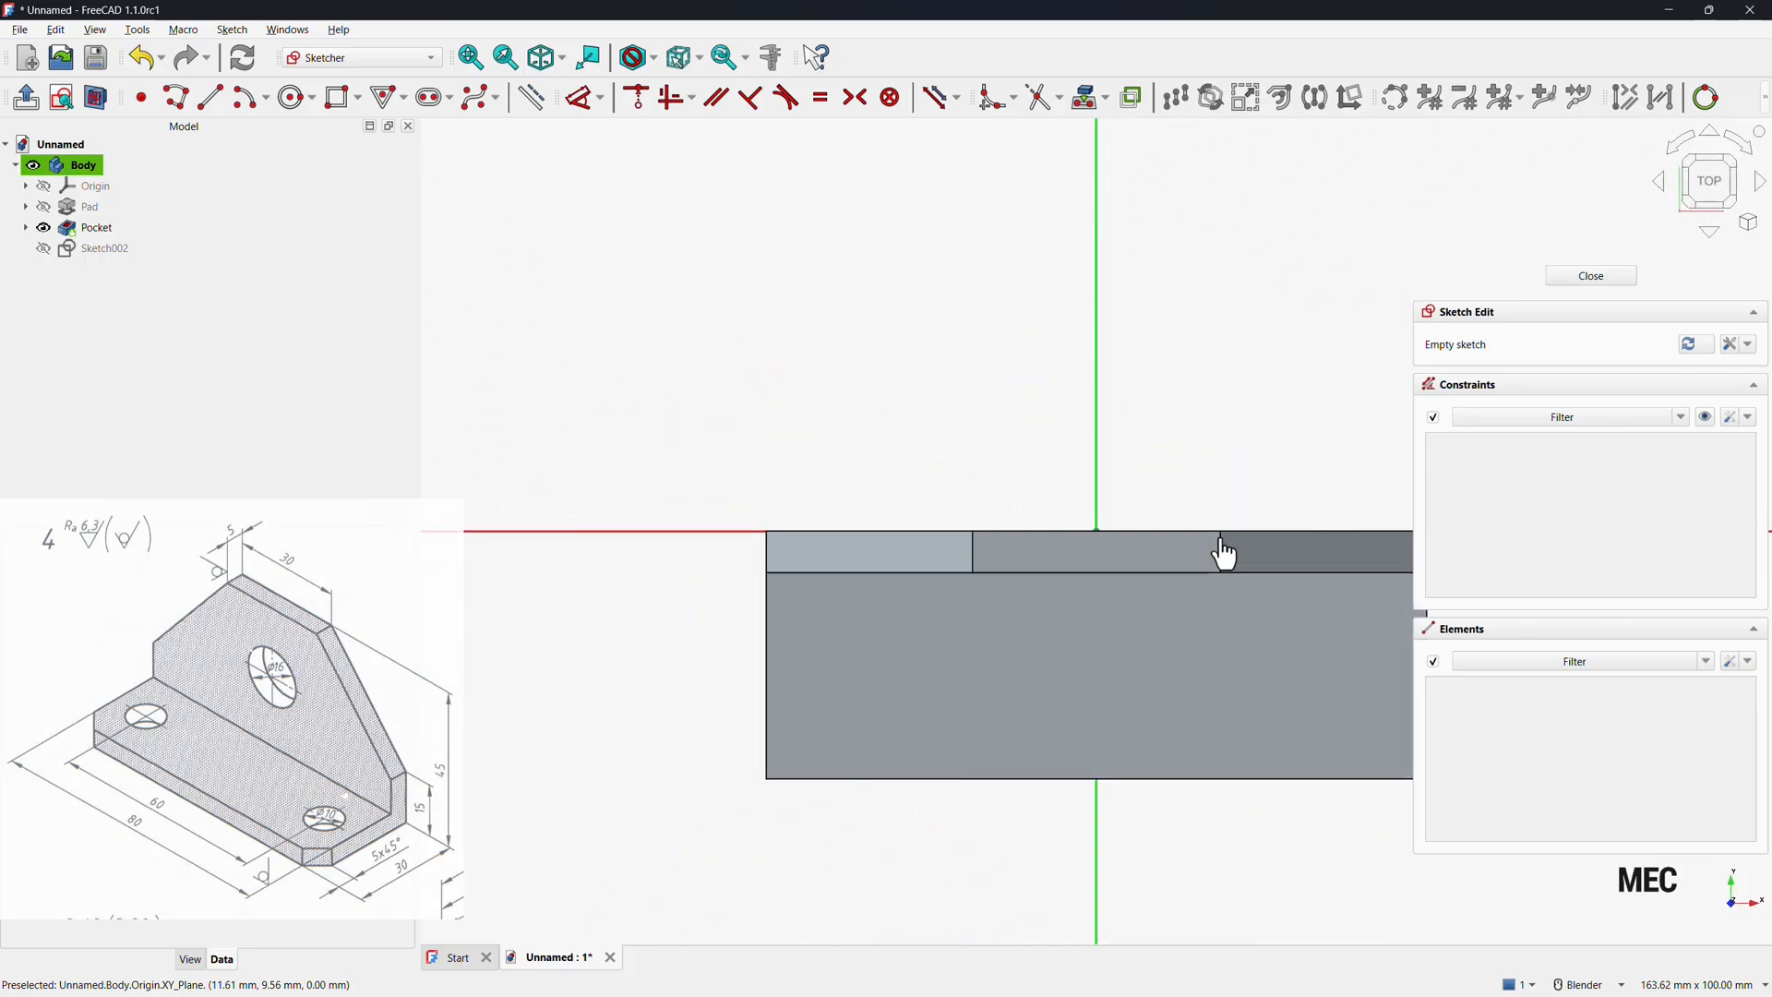
# Sketch two circles on the base plate for the mounting holes.
pyautogui.click(296, 97)
pyautogui.click(920, 660)
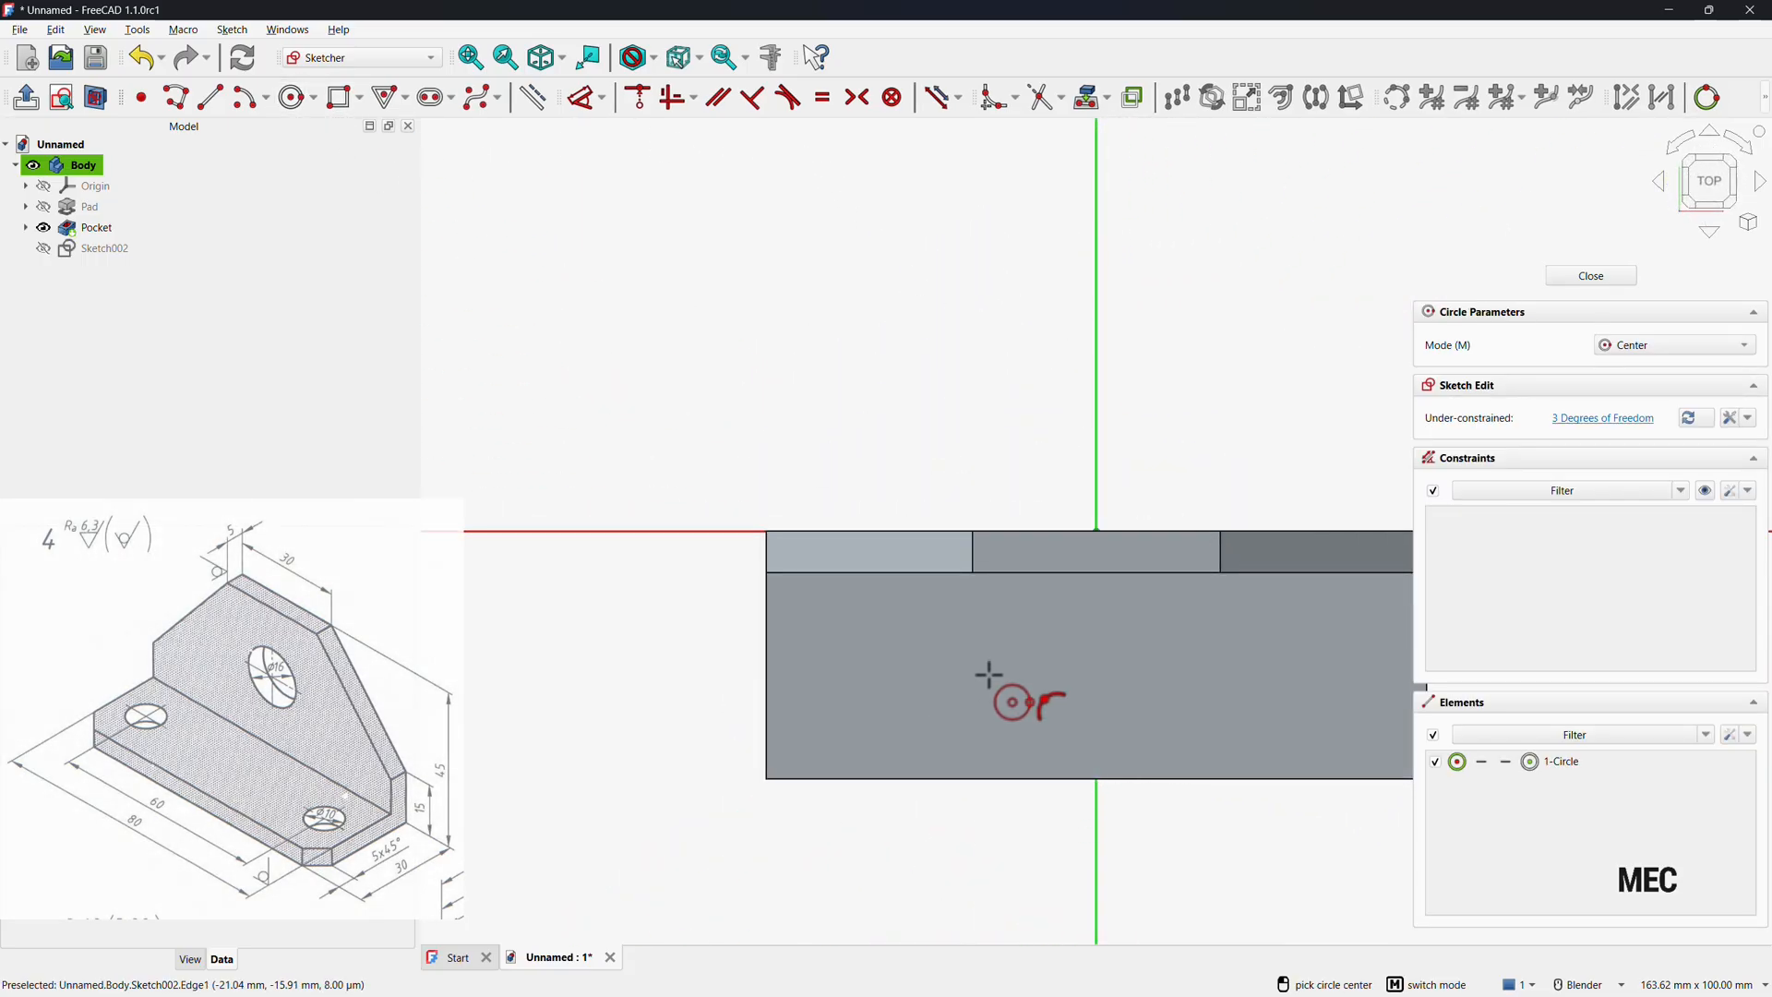
pyautogui.click(1320, 709)
pyautogui.click(1298, 673)
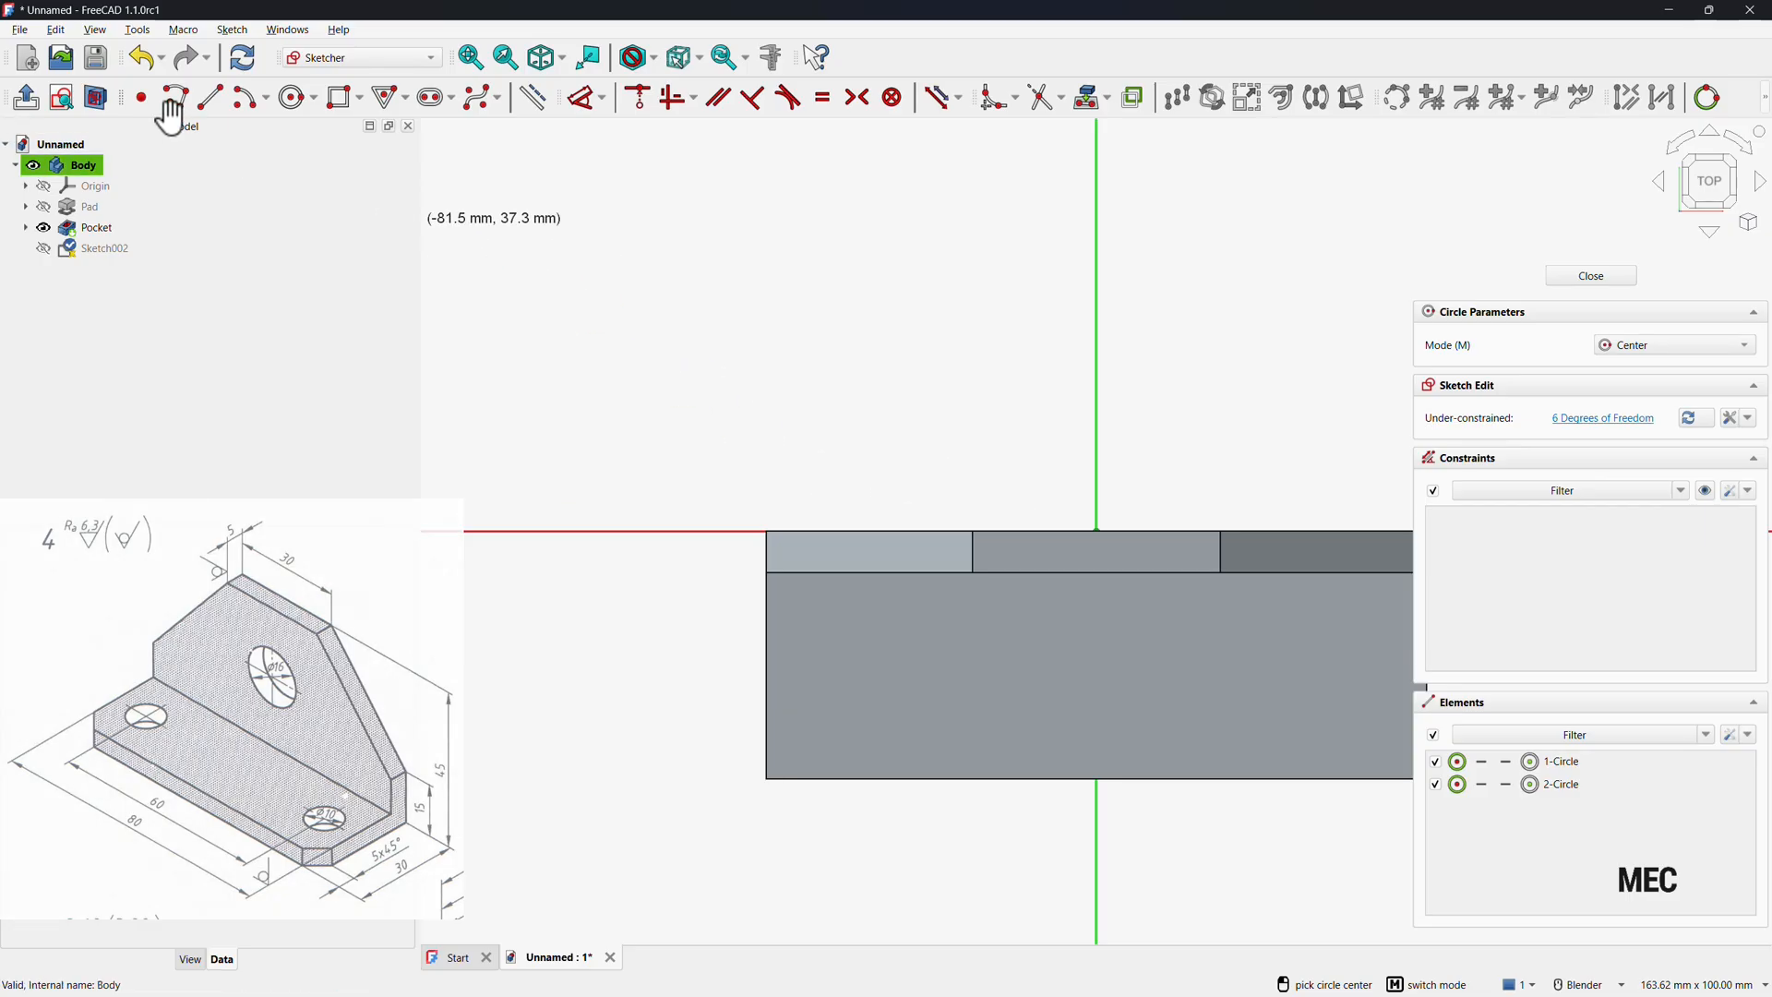
pyautogui.click(93, 96)
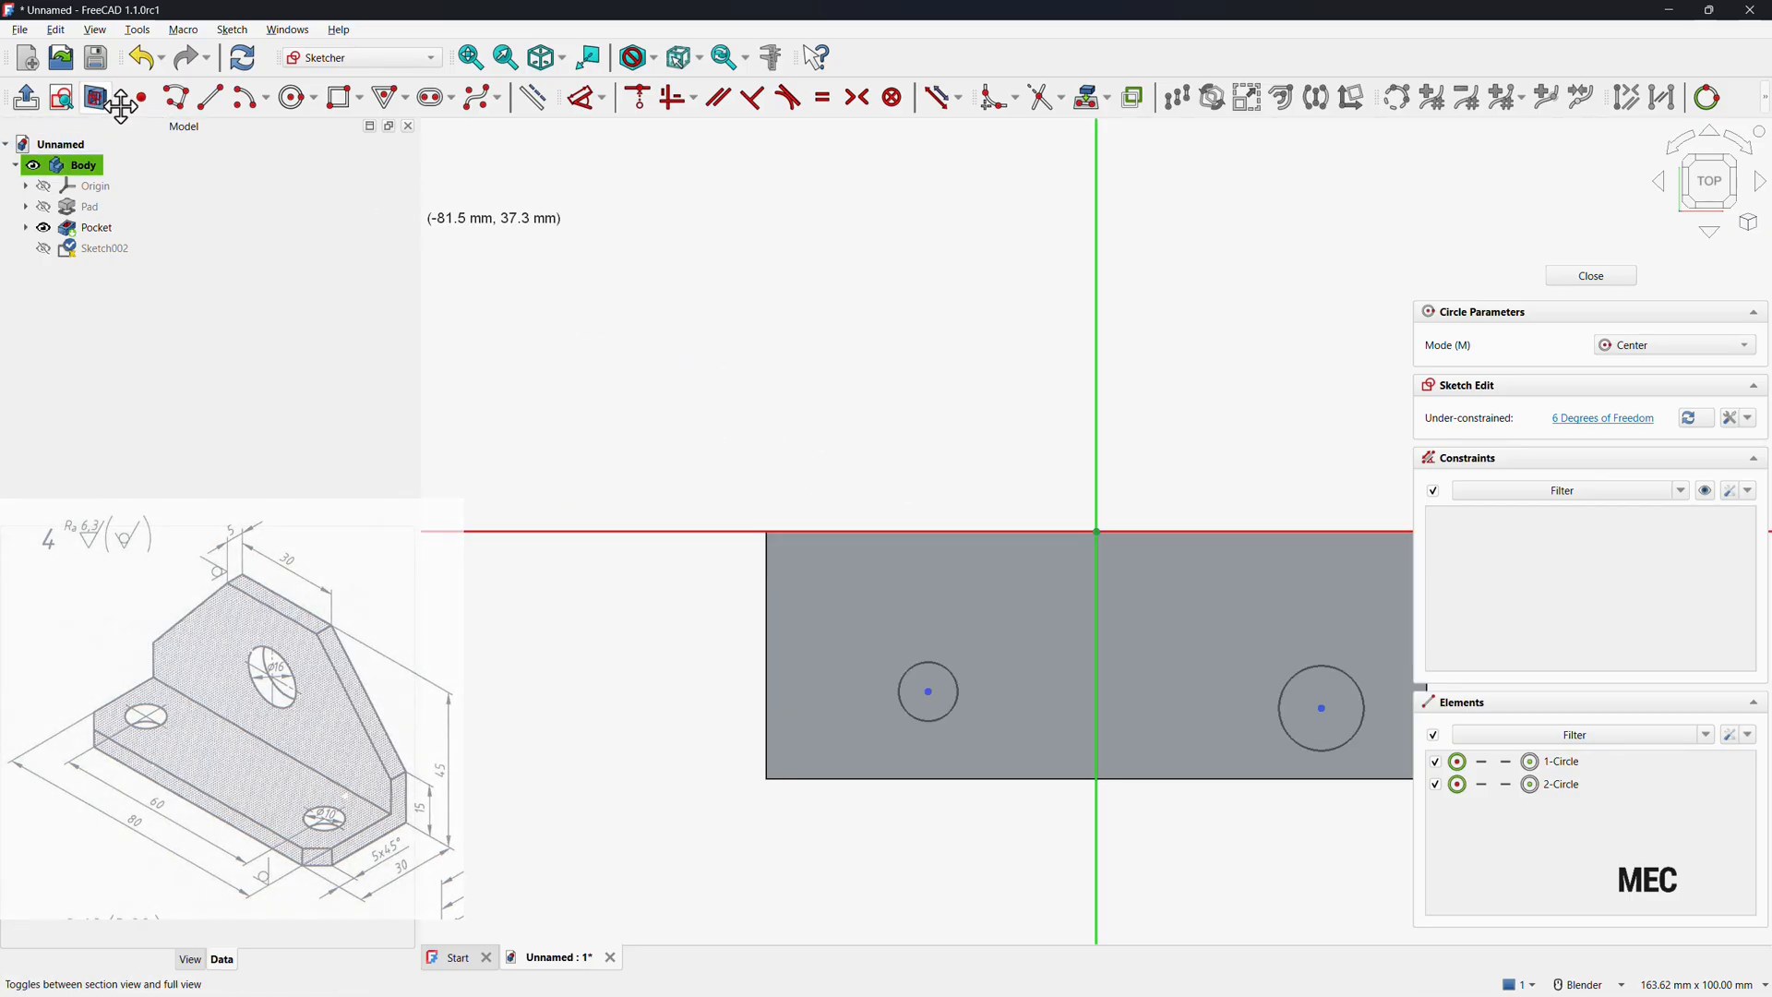
pyautogui.rightClick(845, 816)
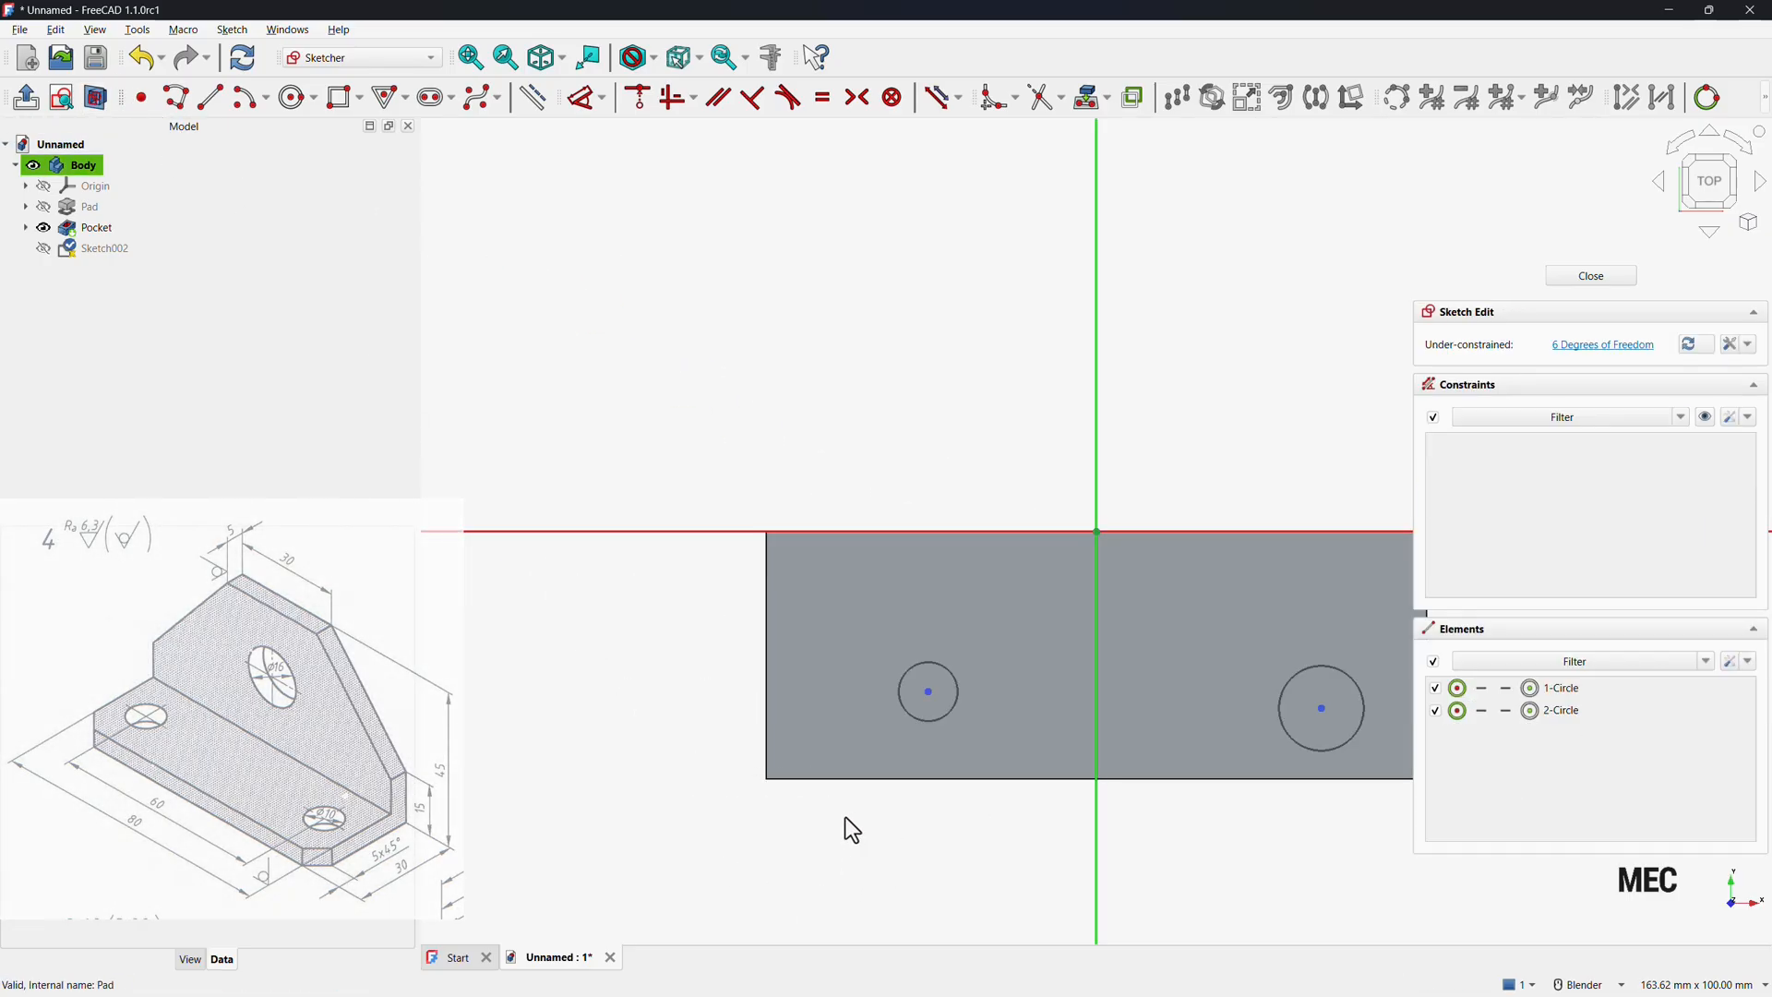
# Make the two base plate circles equal in size.
pyautogui.click(928, 722)
pyautogui.click(1327, 751)
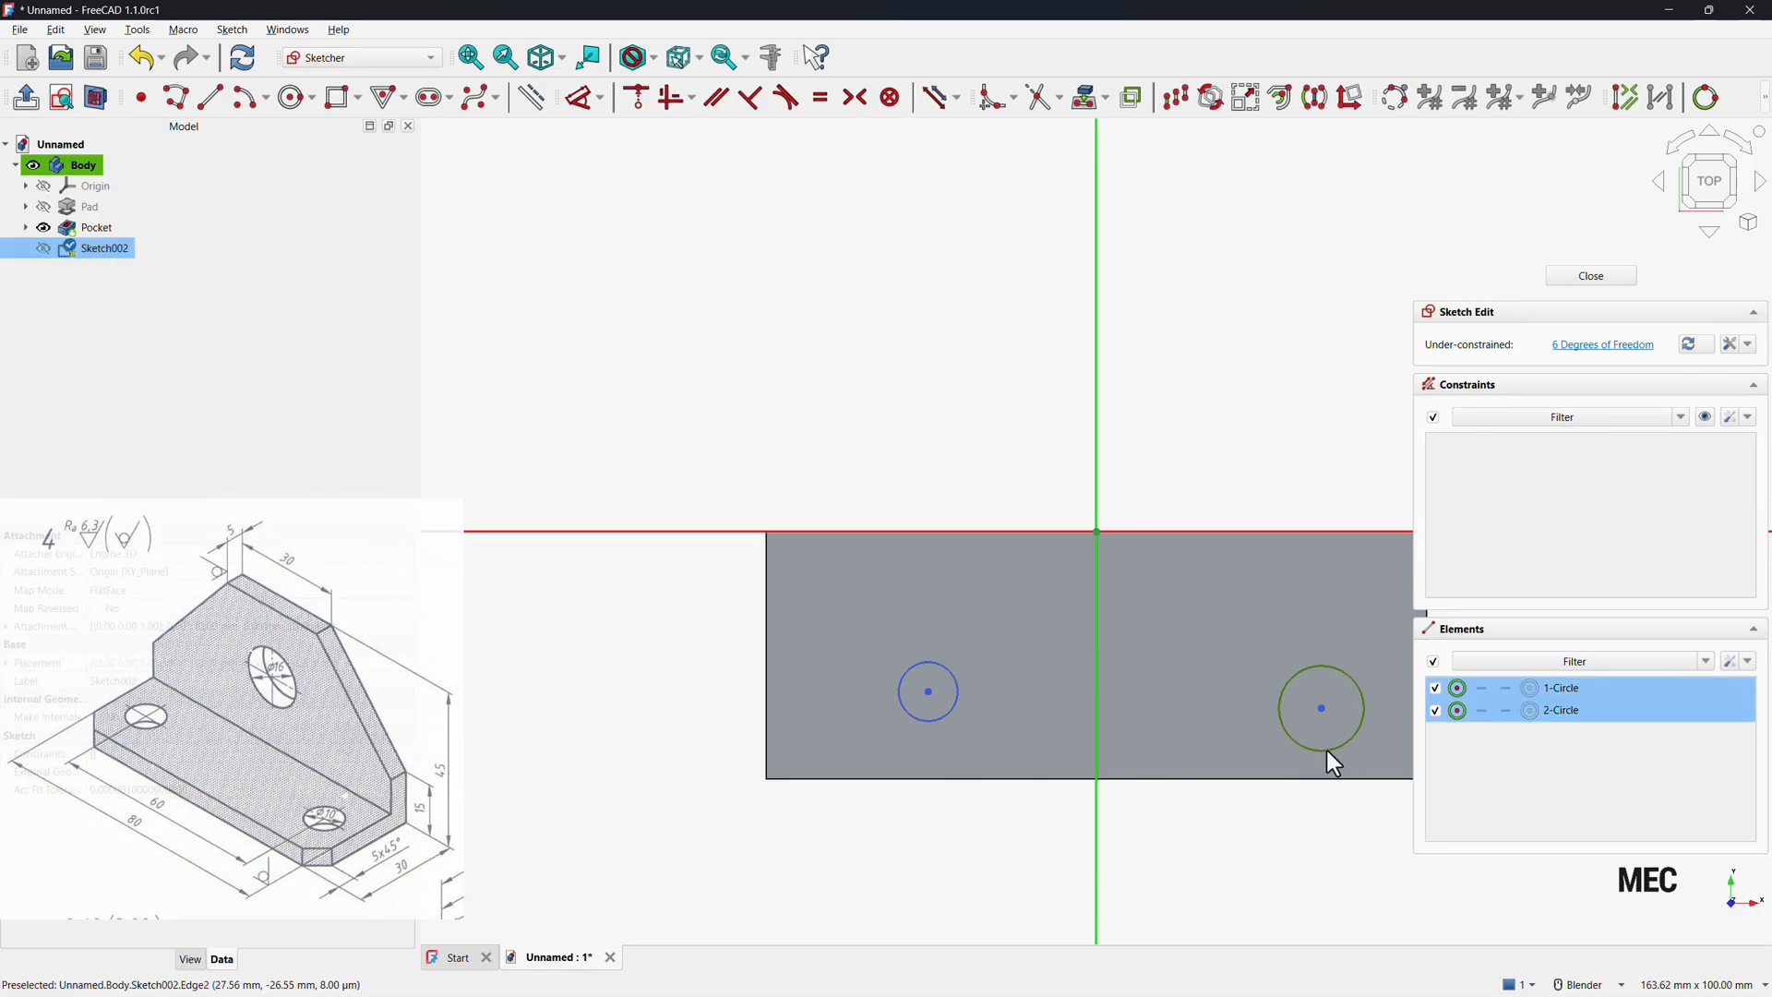
pyautogui.click(820, 97)
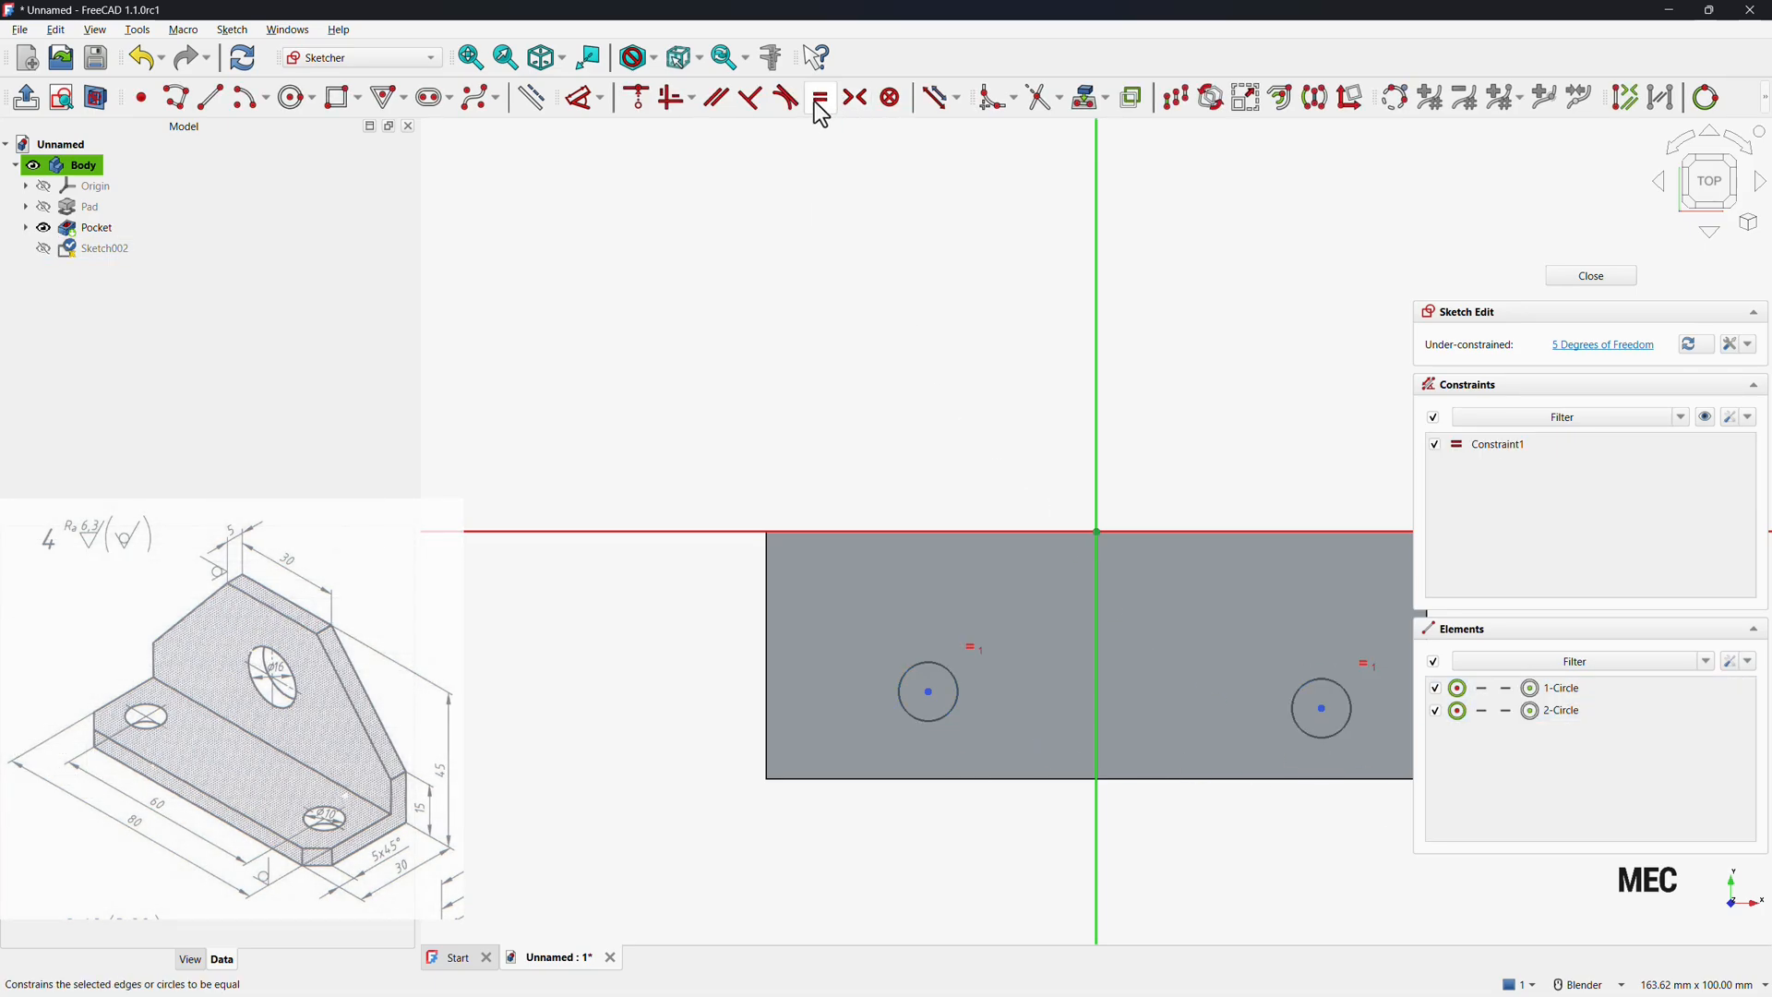
# Constrain the two base plate circles symmetric about the vertical axis.
pyautogui.click(927, 690)
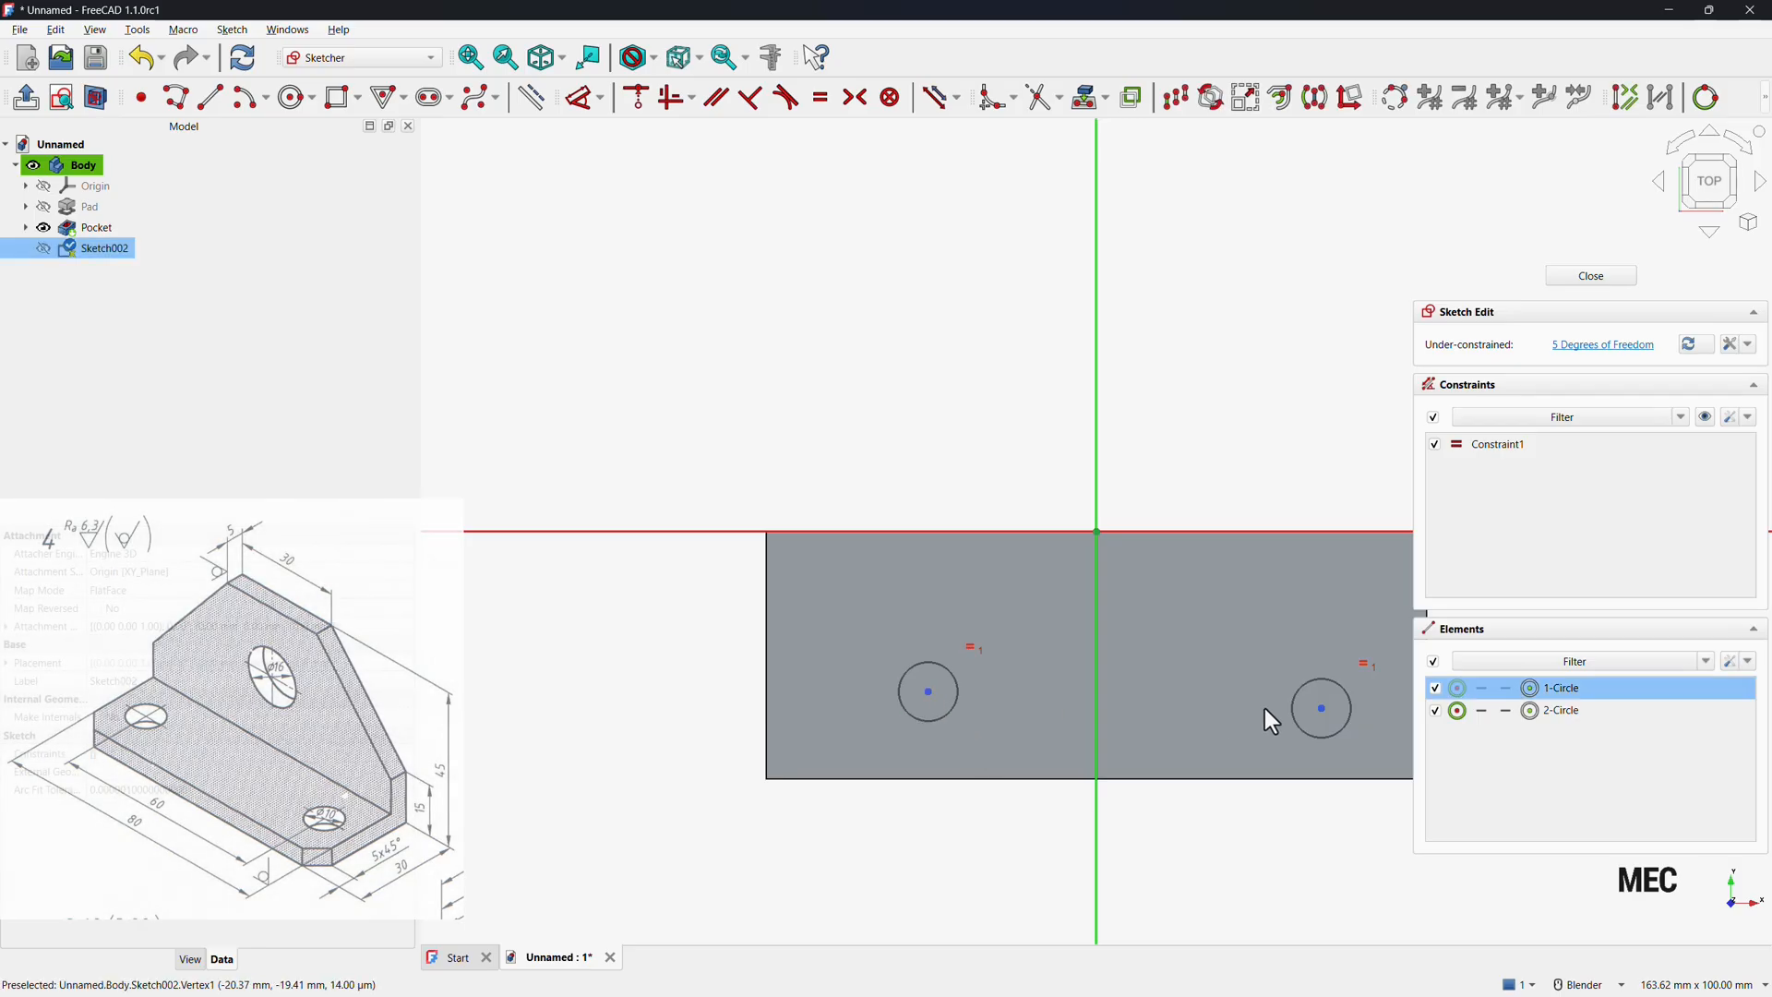
pyautogui.click(1320, 707)
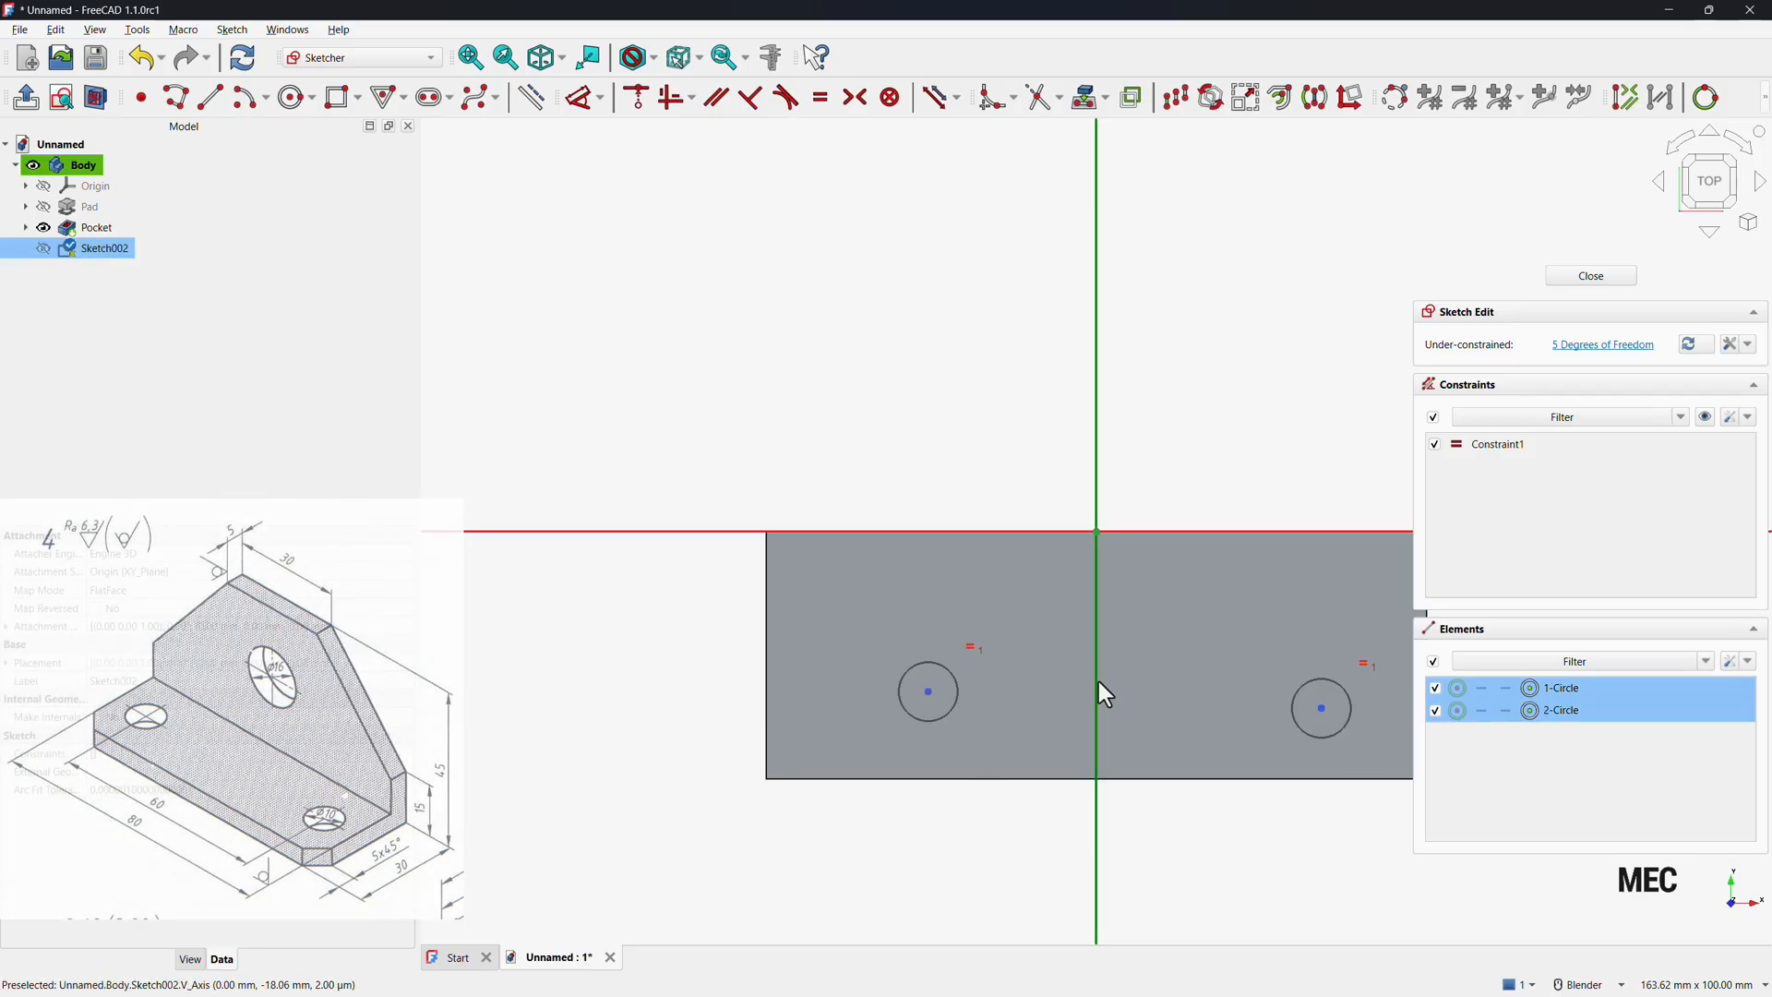
pyautogui.click(856, 98)
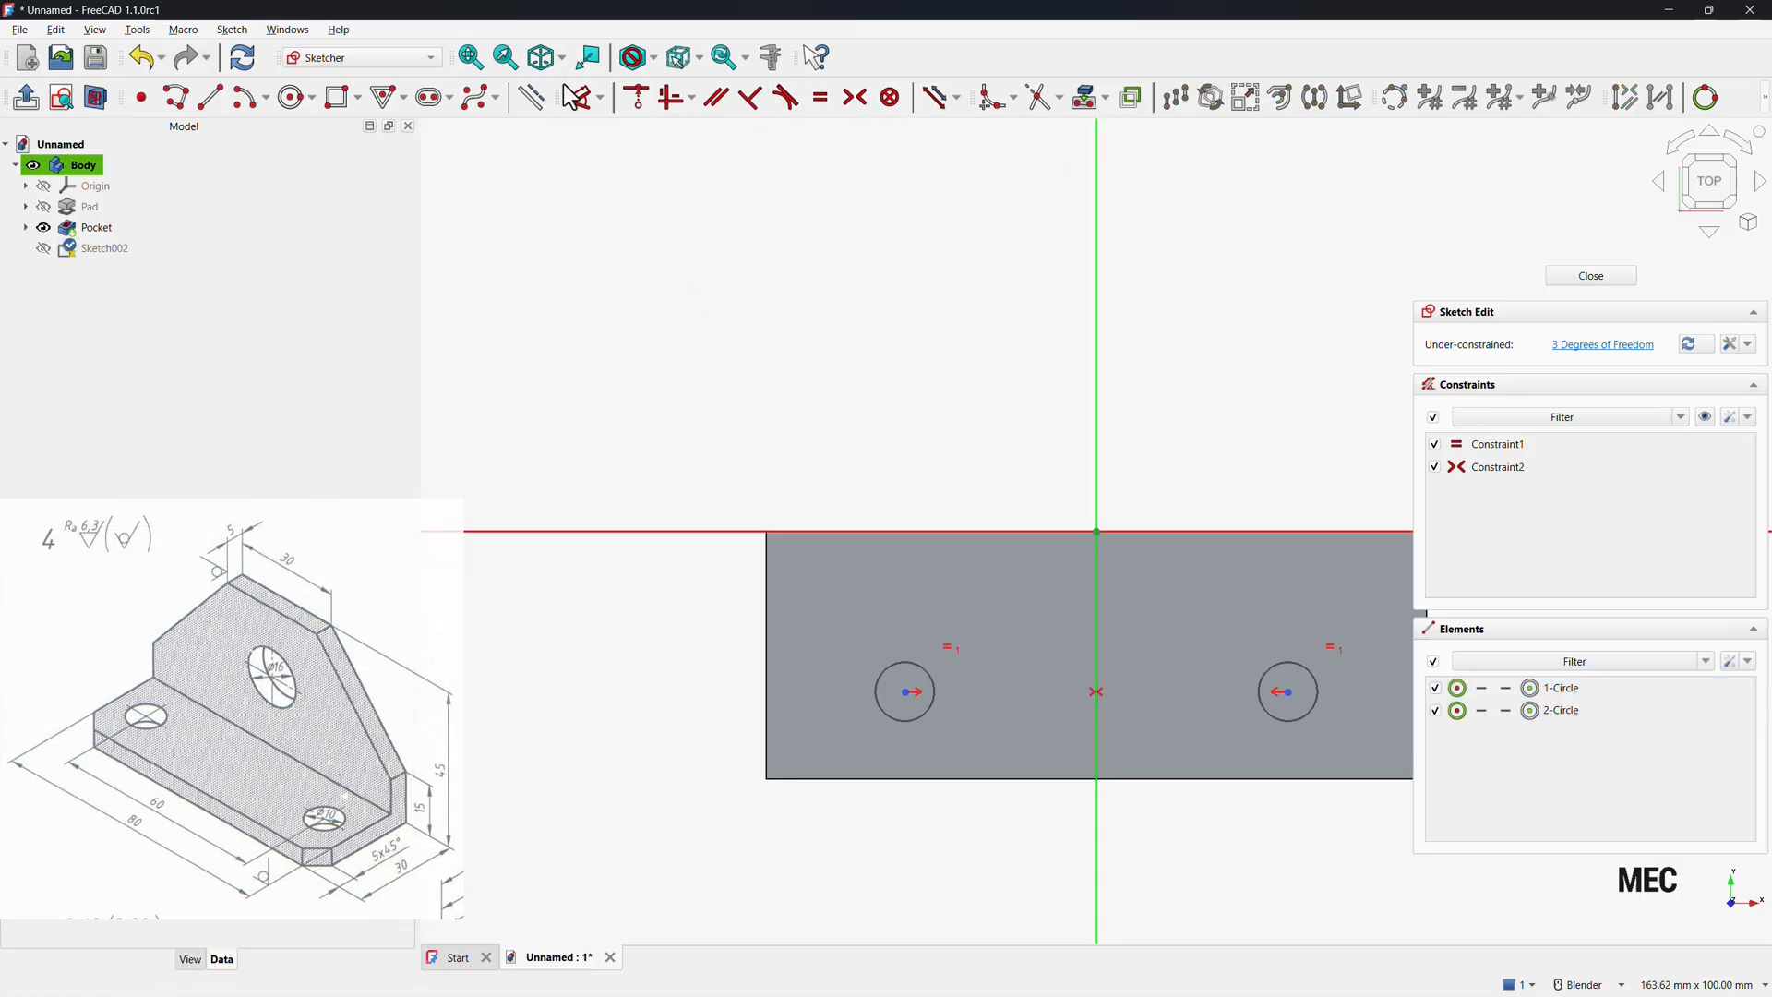
# Dimension the left circle's diameter as 10 mm.
pyautogui.click(586, 98)
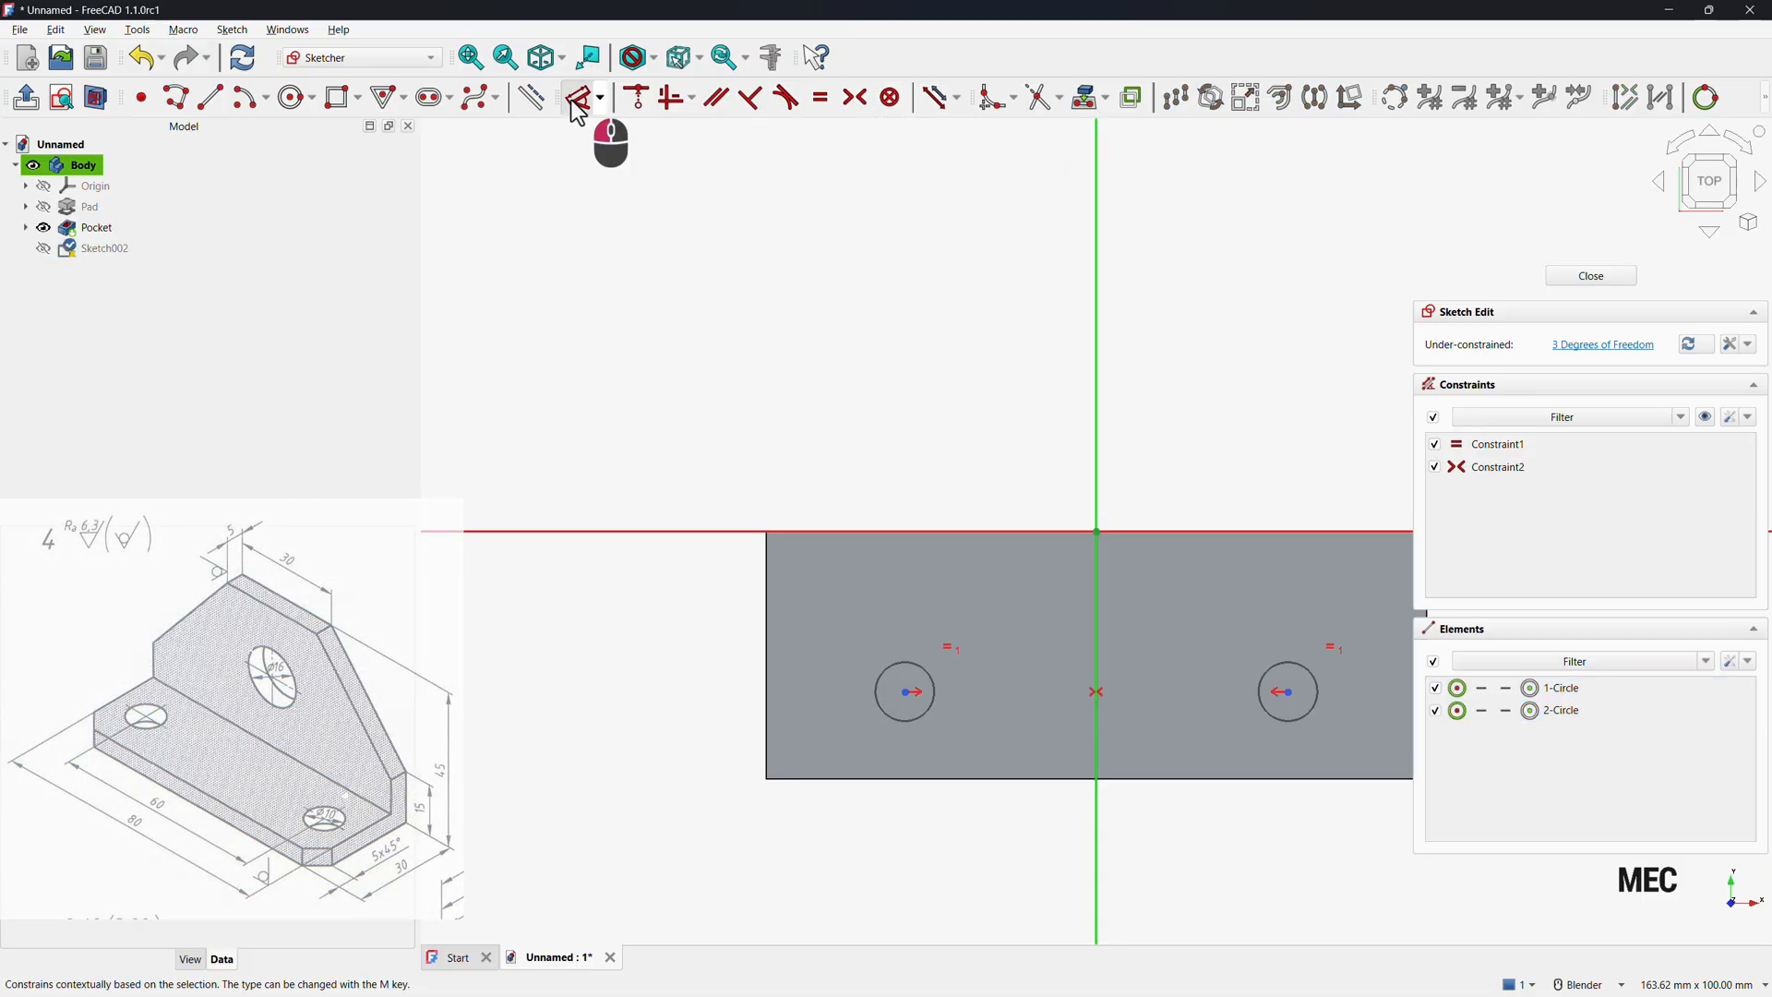
pyautogui.click(891, 722)
pyautogui.click(784, 740)
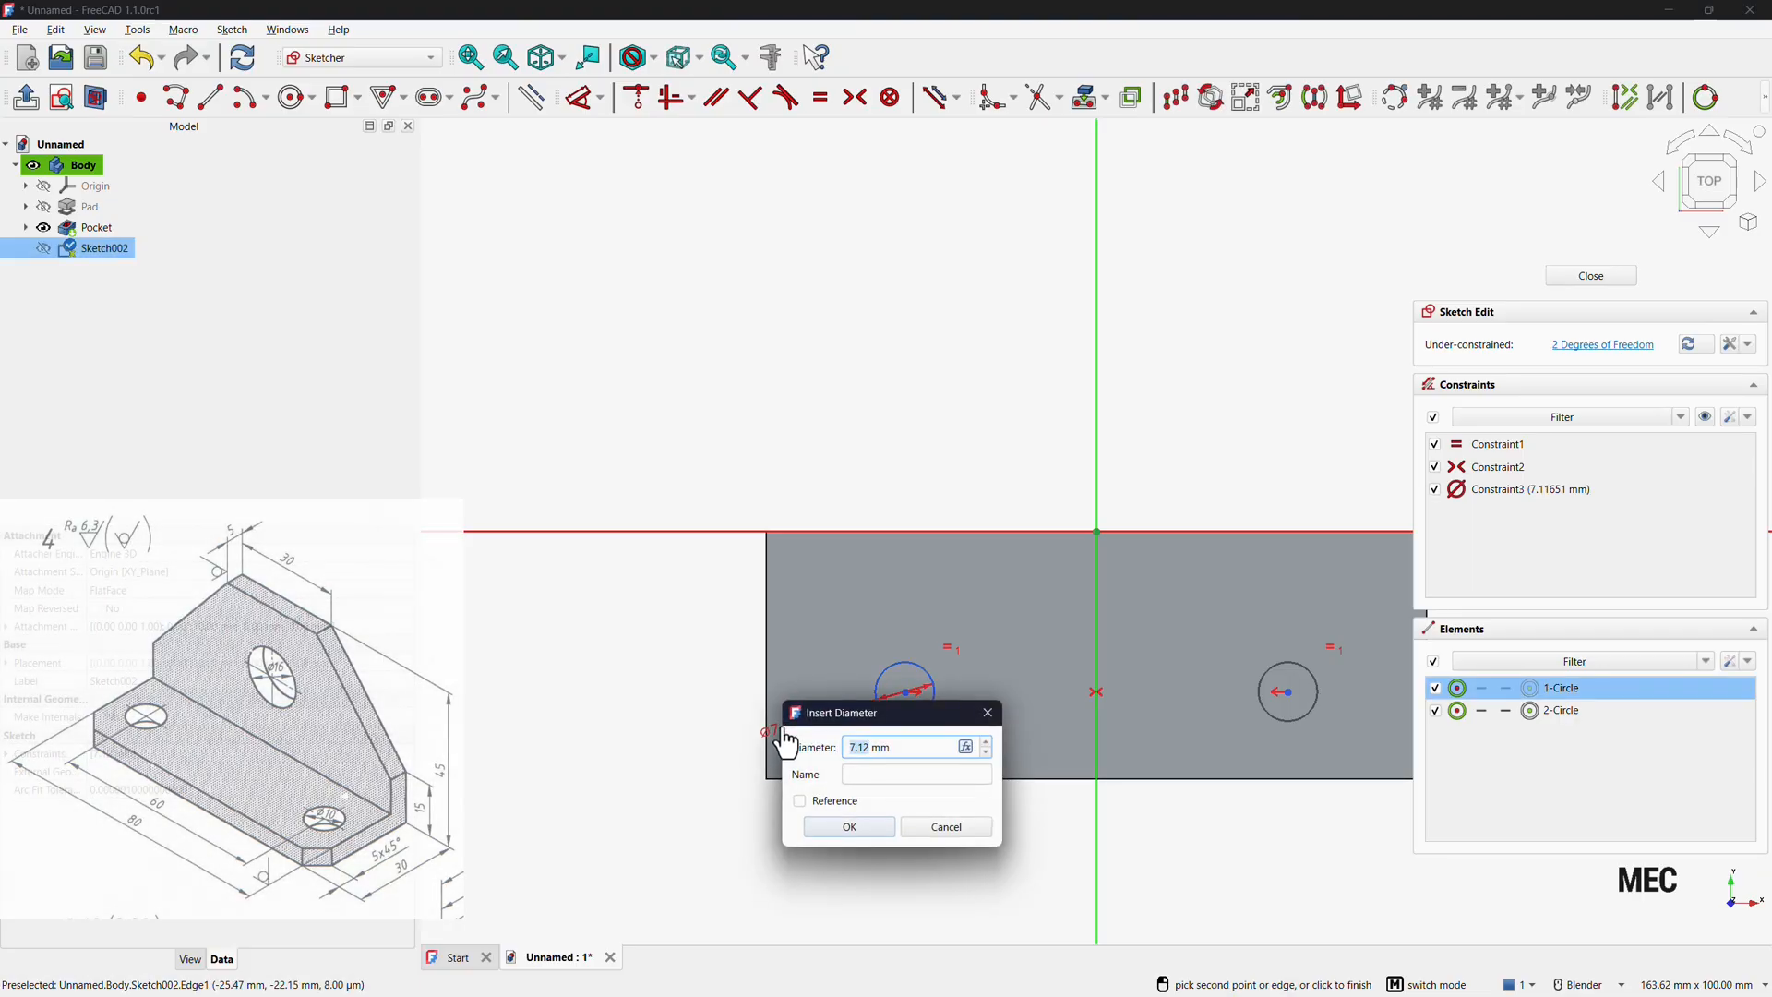
pyautogui.write('10')
pyautogui.press('Return')
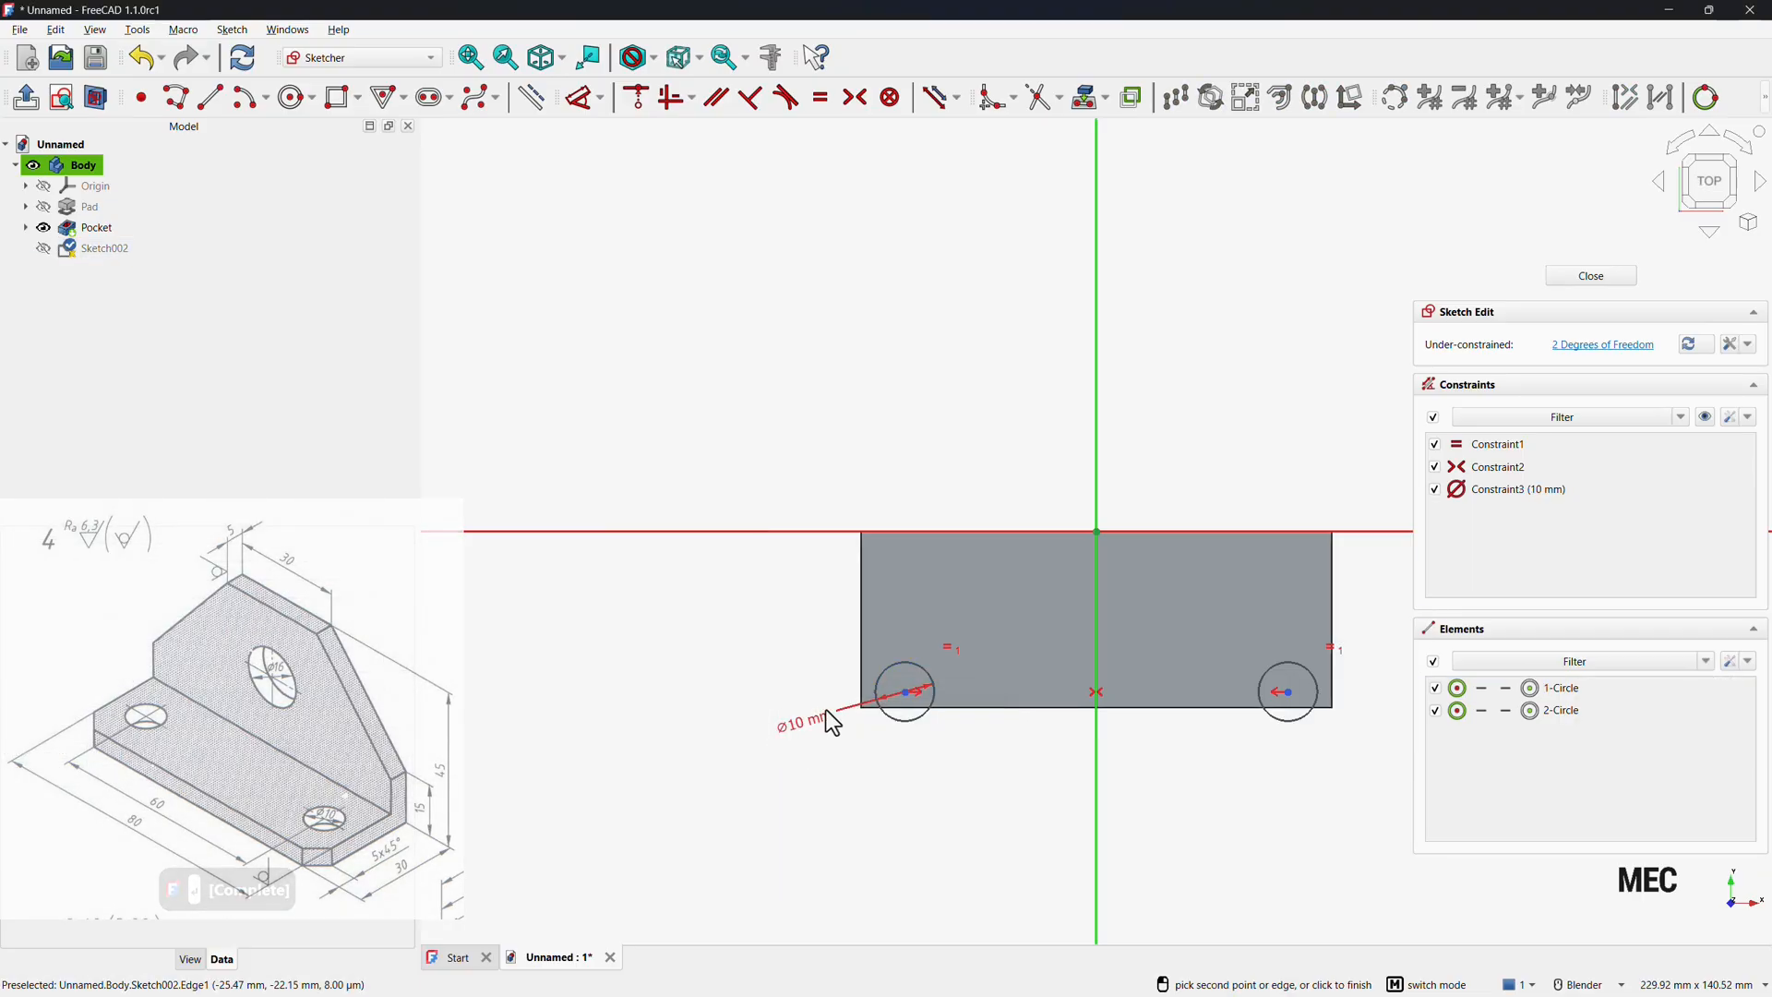
# Set the horizontal distance between the two circle centres to 60 mm.
pyautogui.click(907, 694)
pyautogui.click(1285, 693)
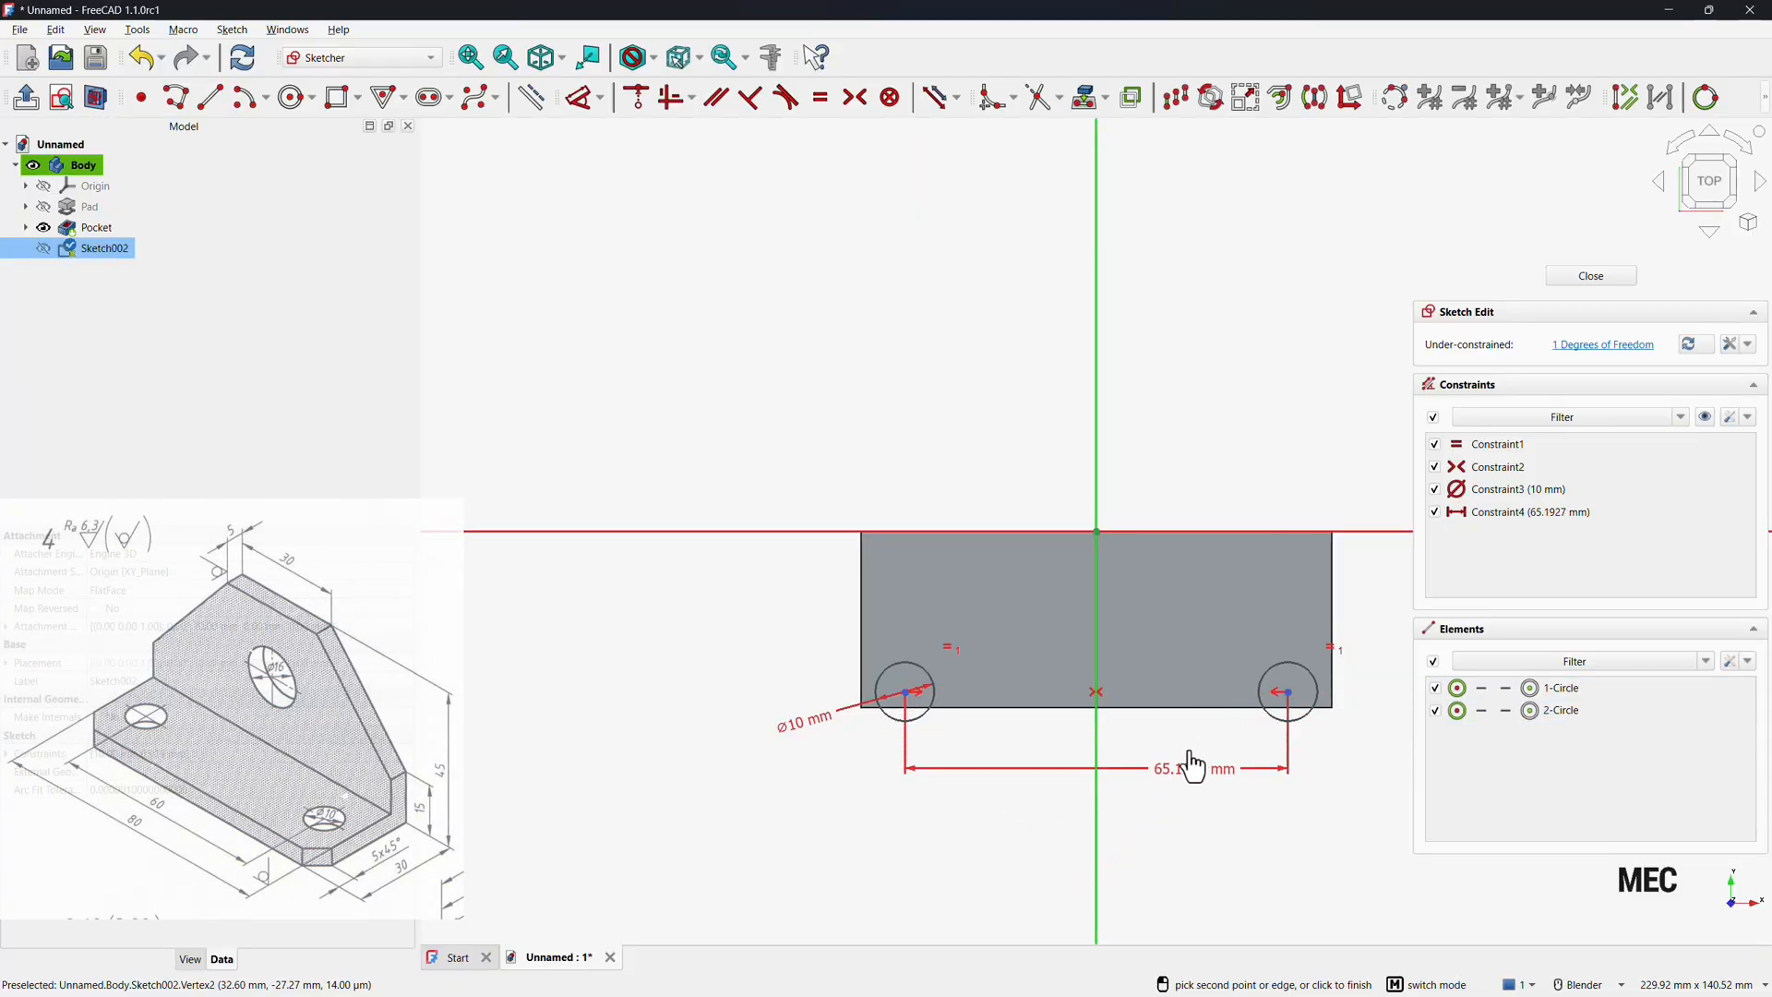
pyautogui.click(1188, 765)
pyautogui.write('60')
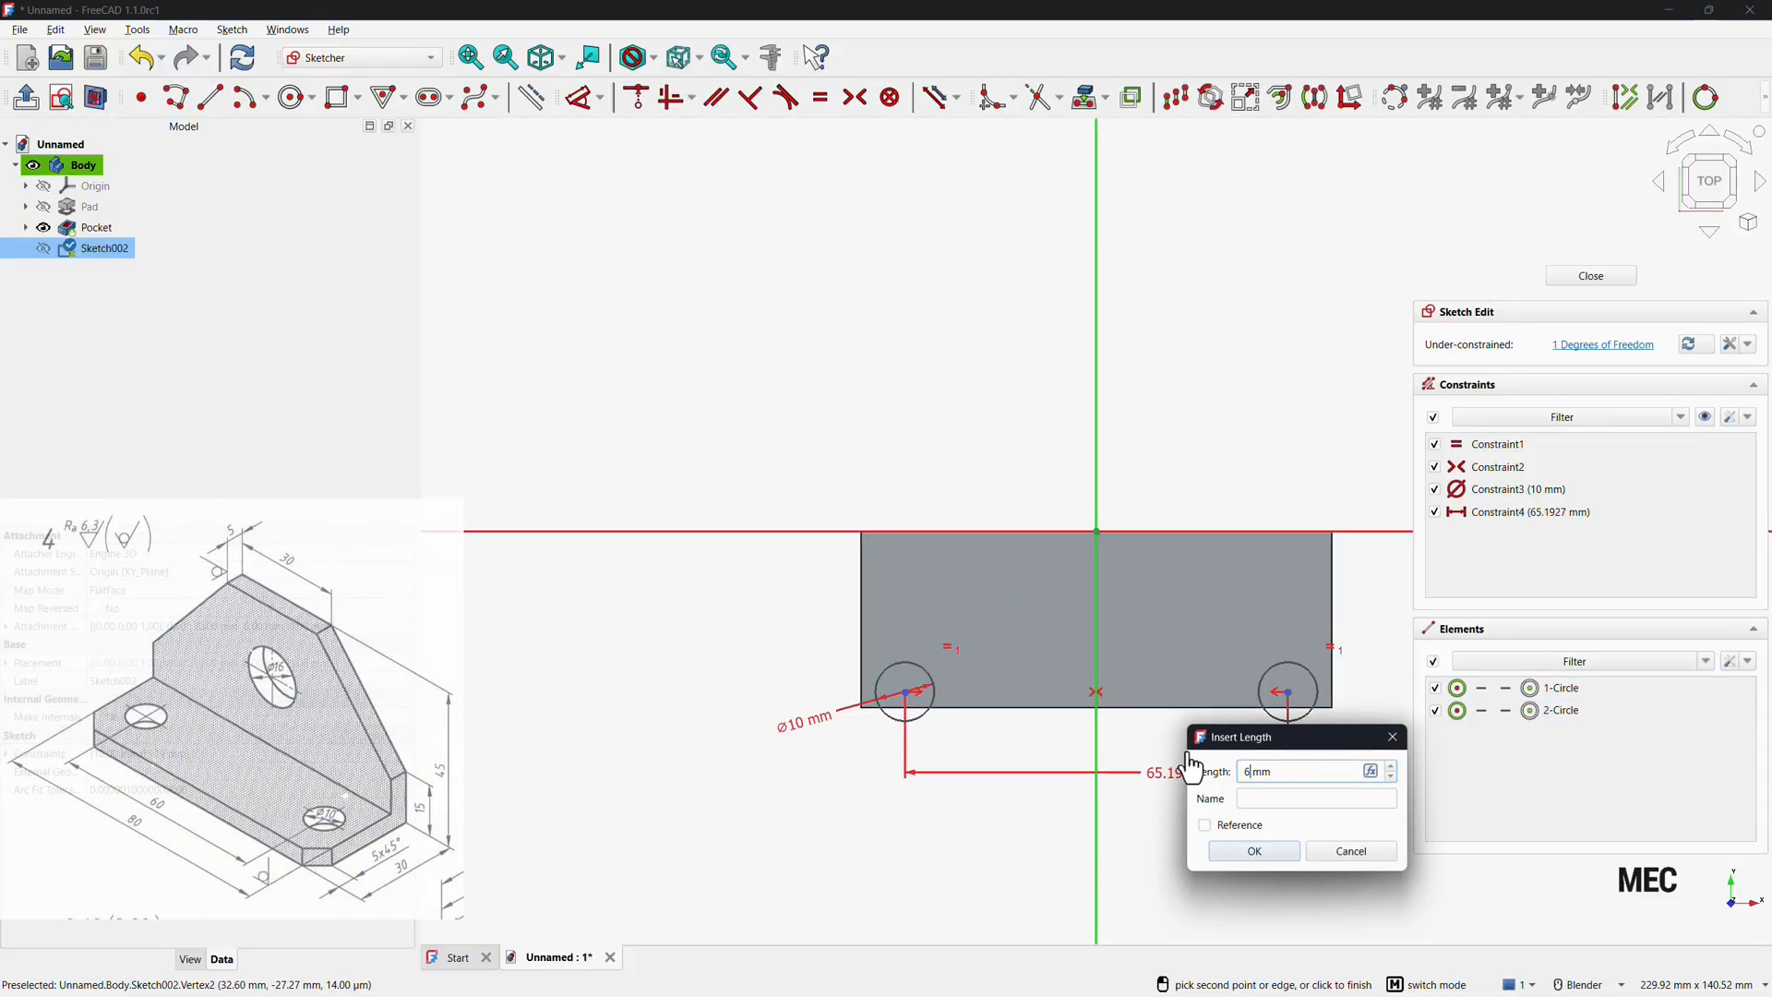
pyautogui.press('Return')
# Set the left circle centre 15 mm from the plate's top edge and close the sketch.
pyautogui.click(922, 694)
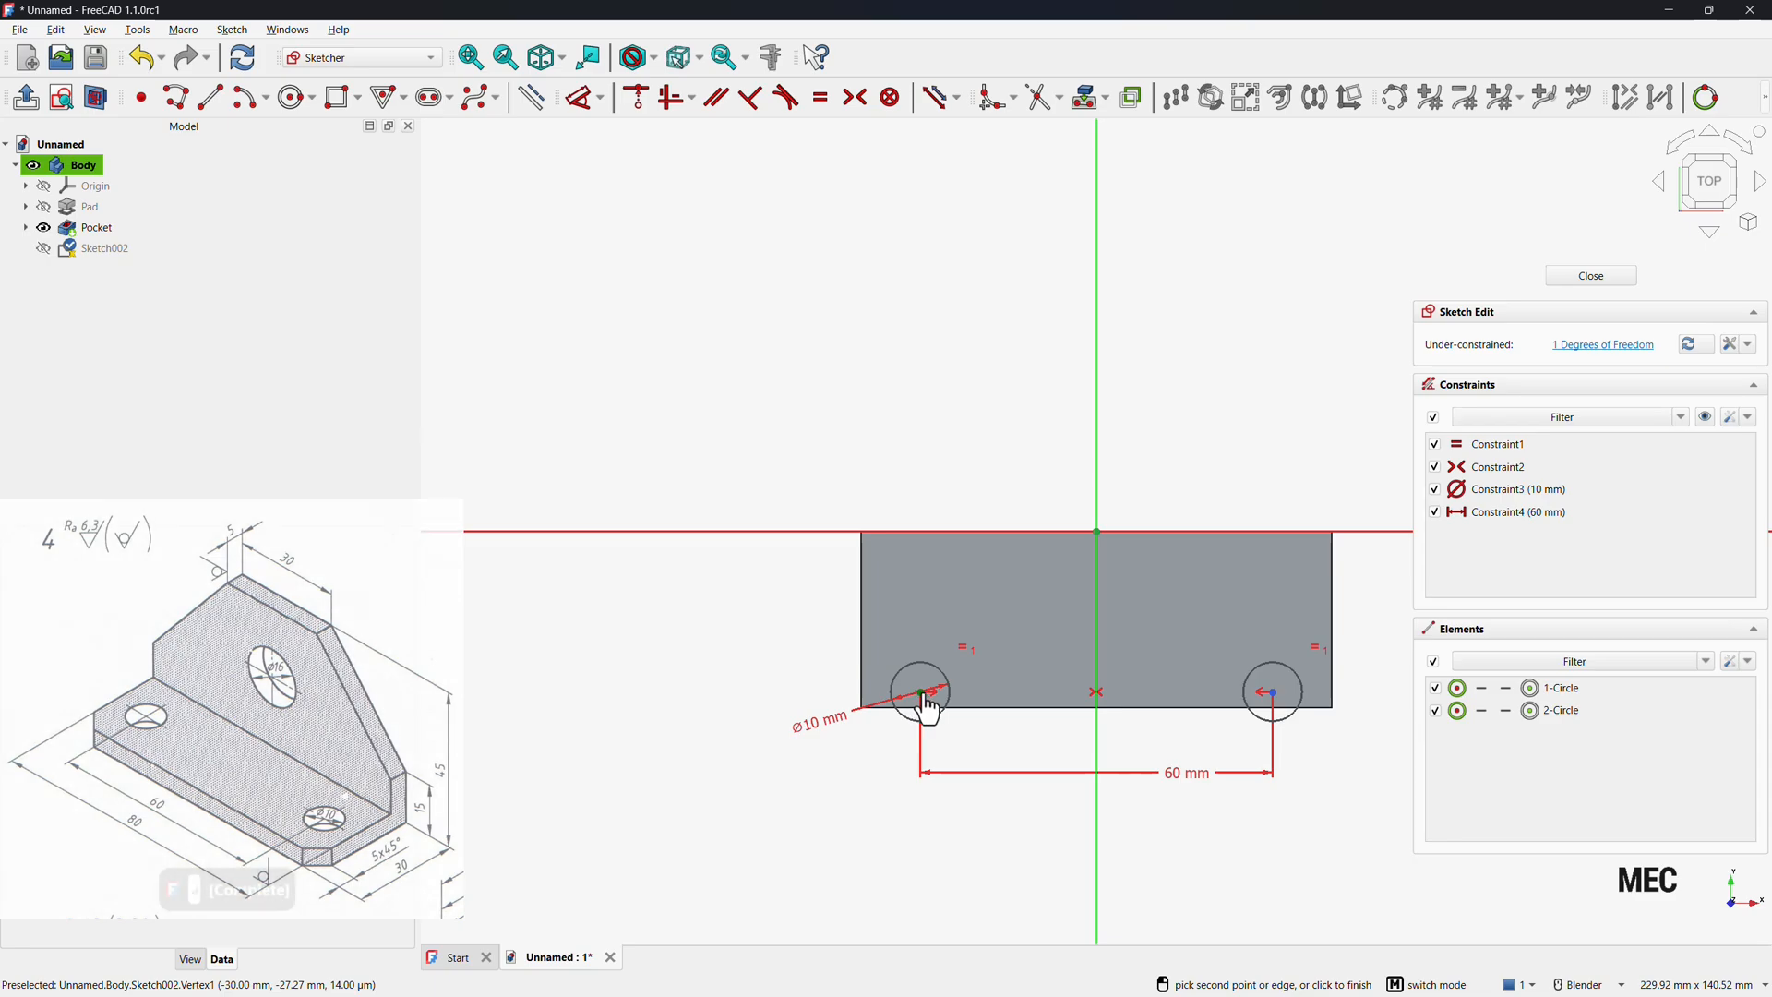
pyautogui.click(850, 653)
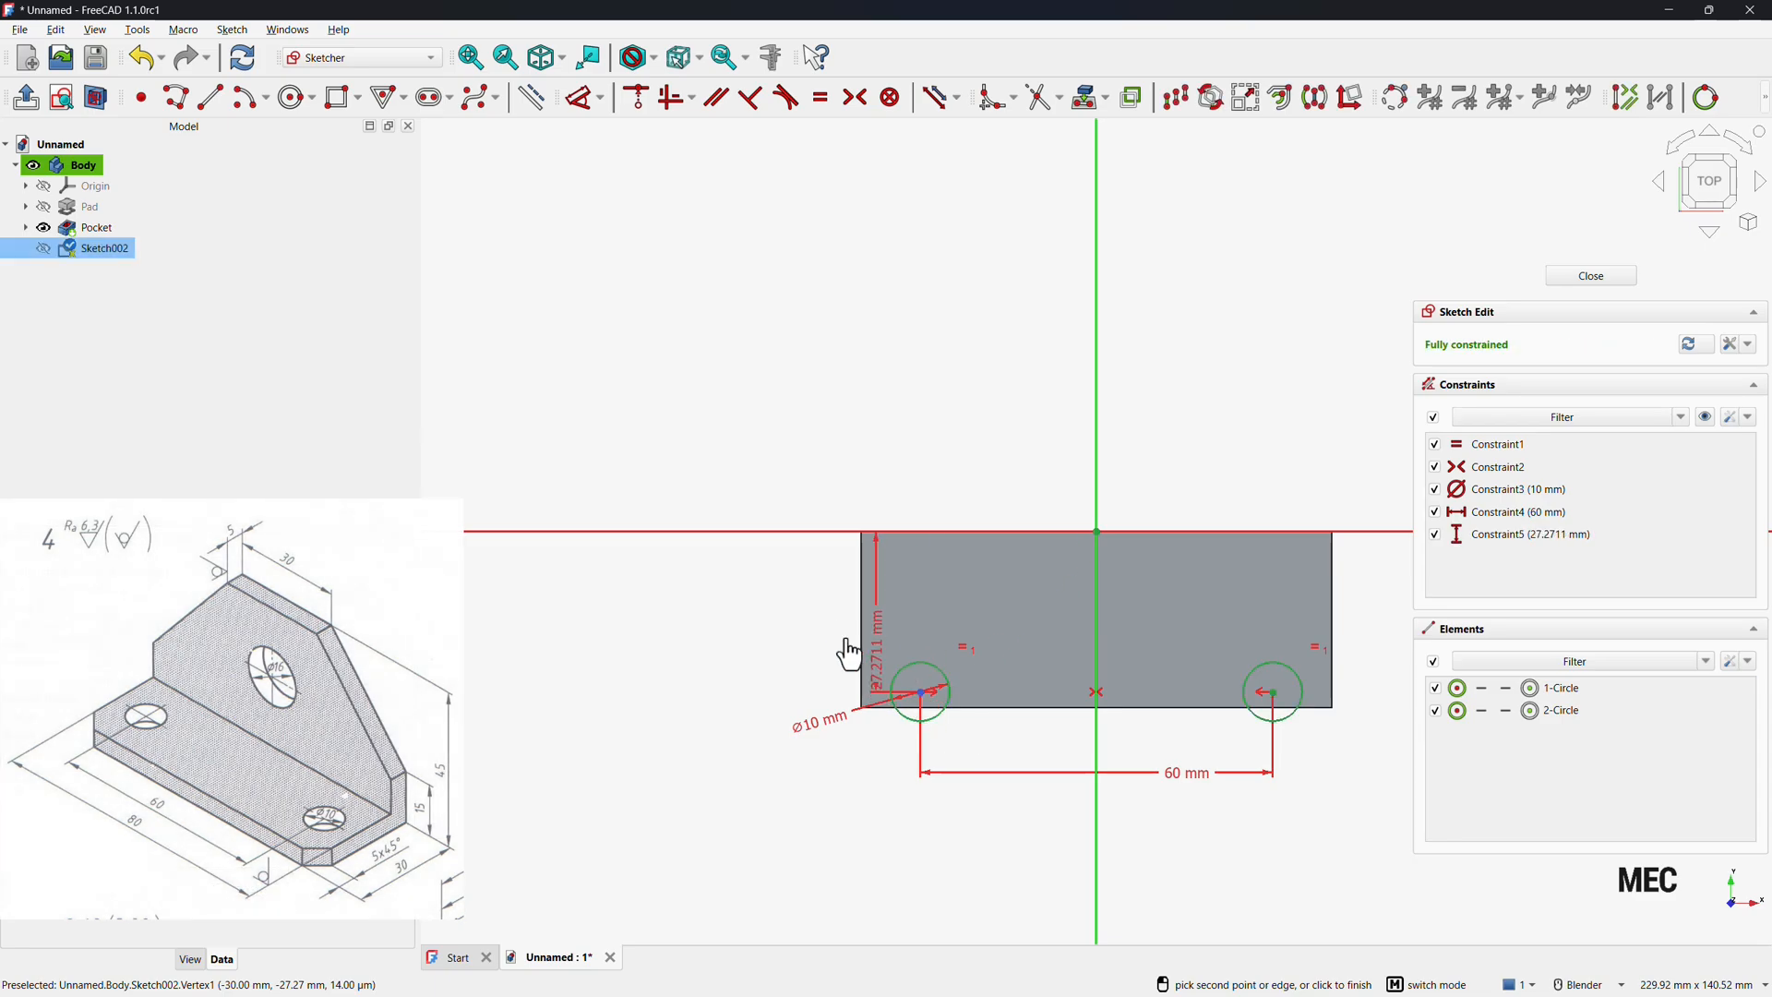
pyautogui.click(795, 617)
pyautogui.write('1mm')
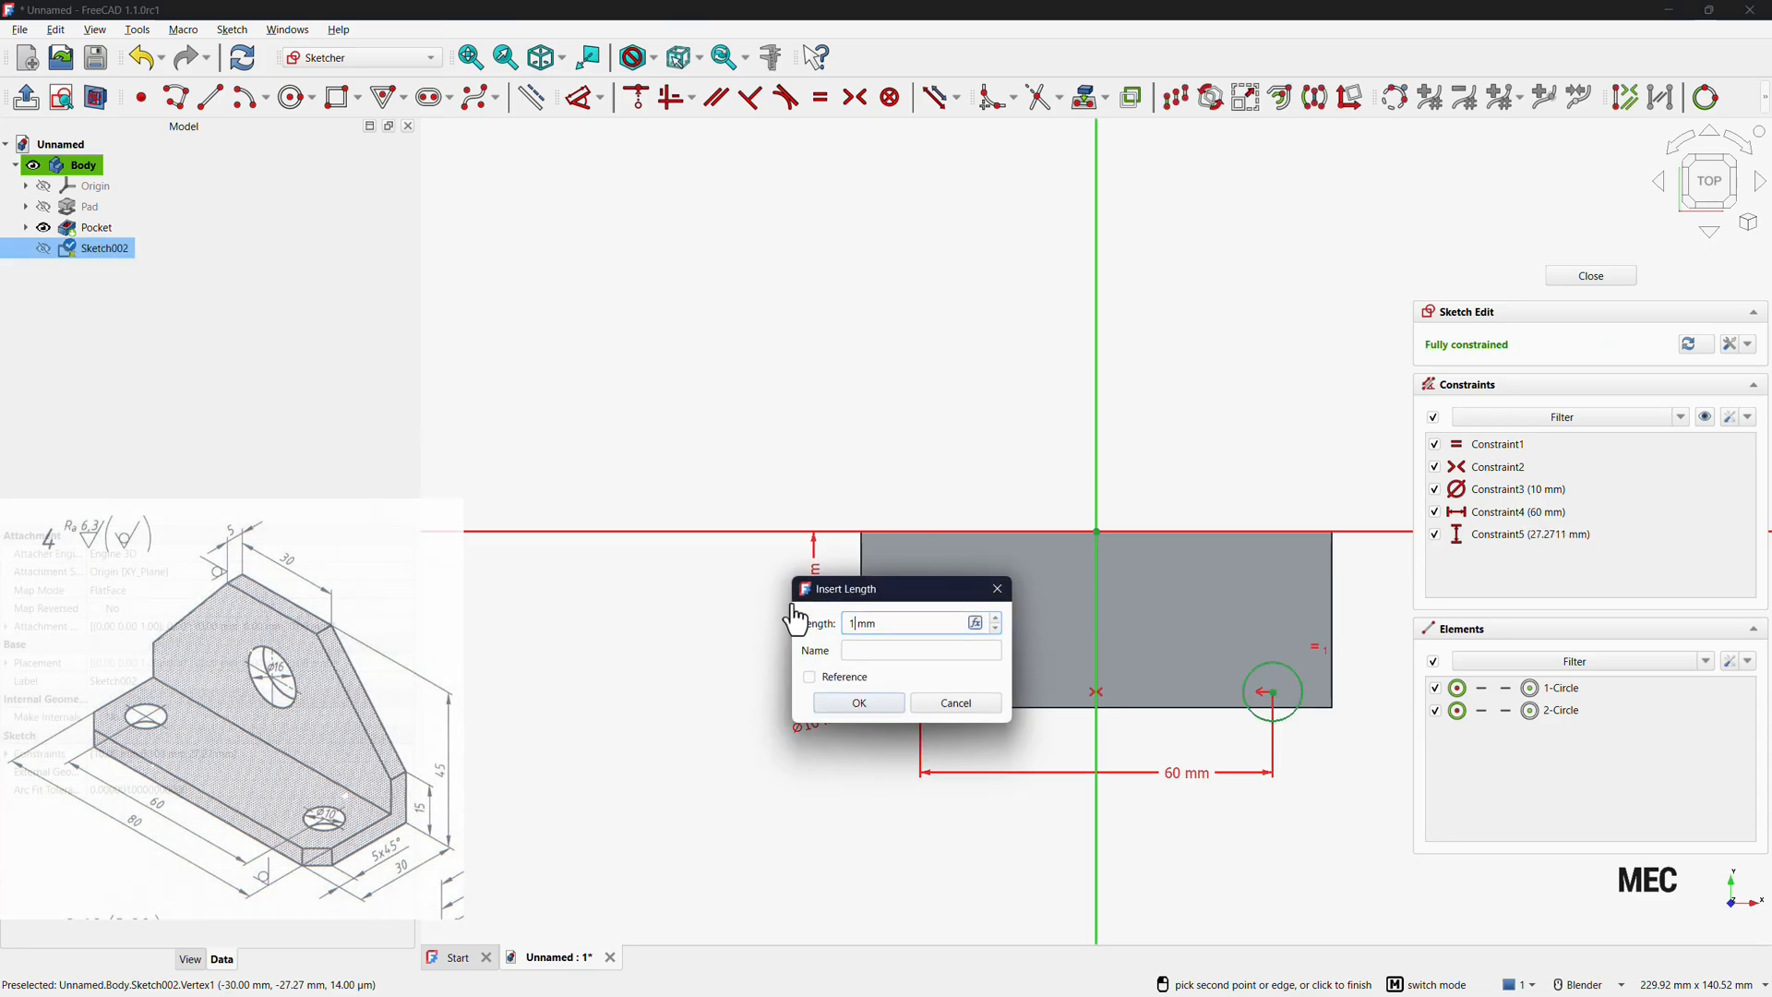
pyautogui.write('5')
pyautogui.press('Return')
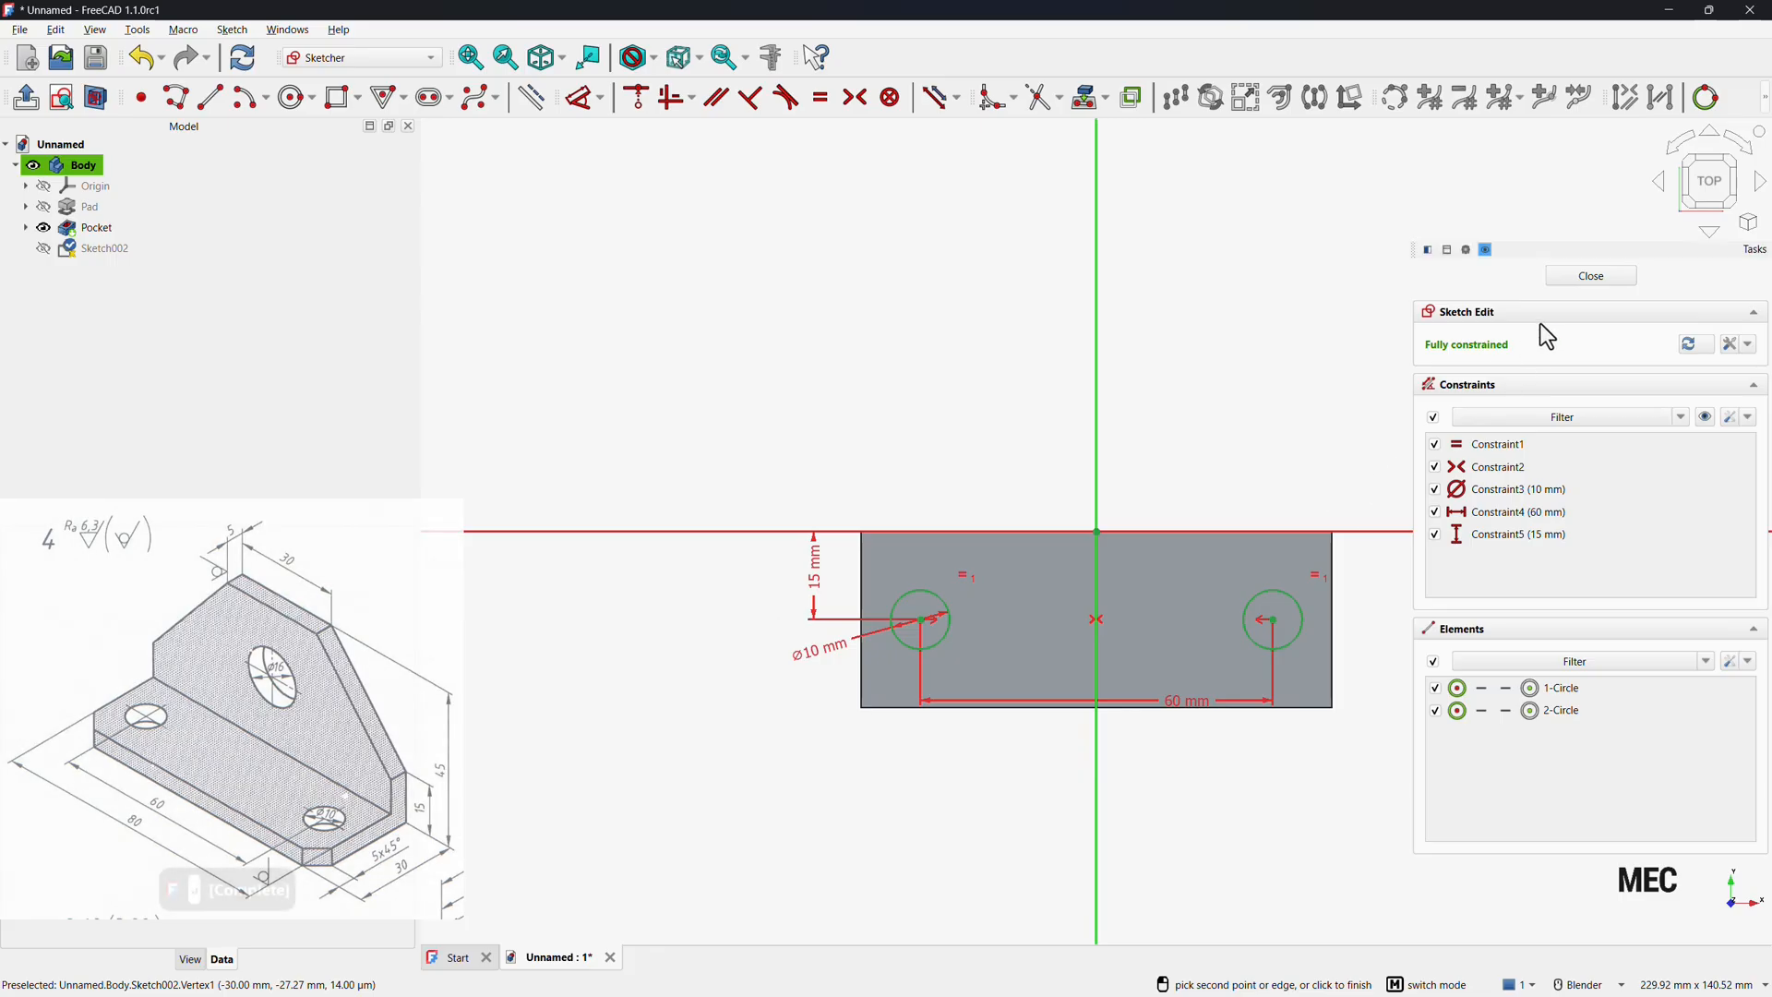
pyautogui.click(1589, 276)
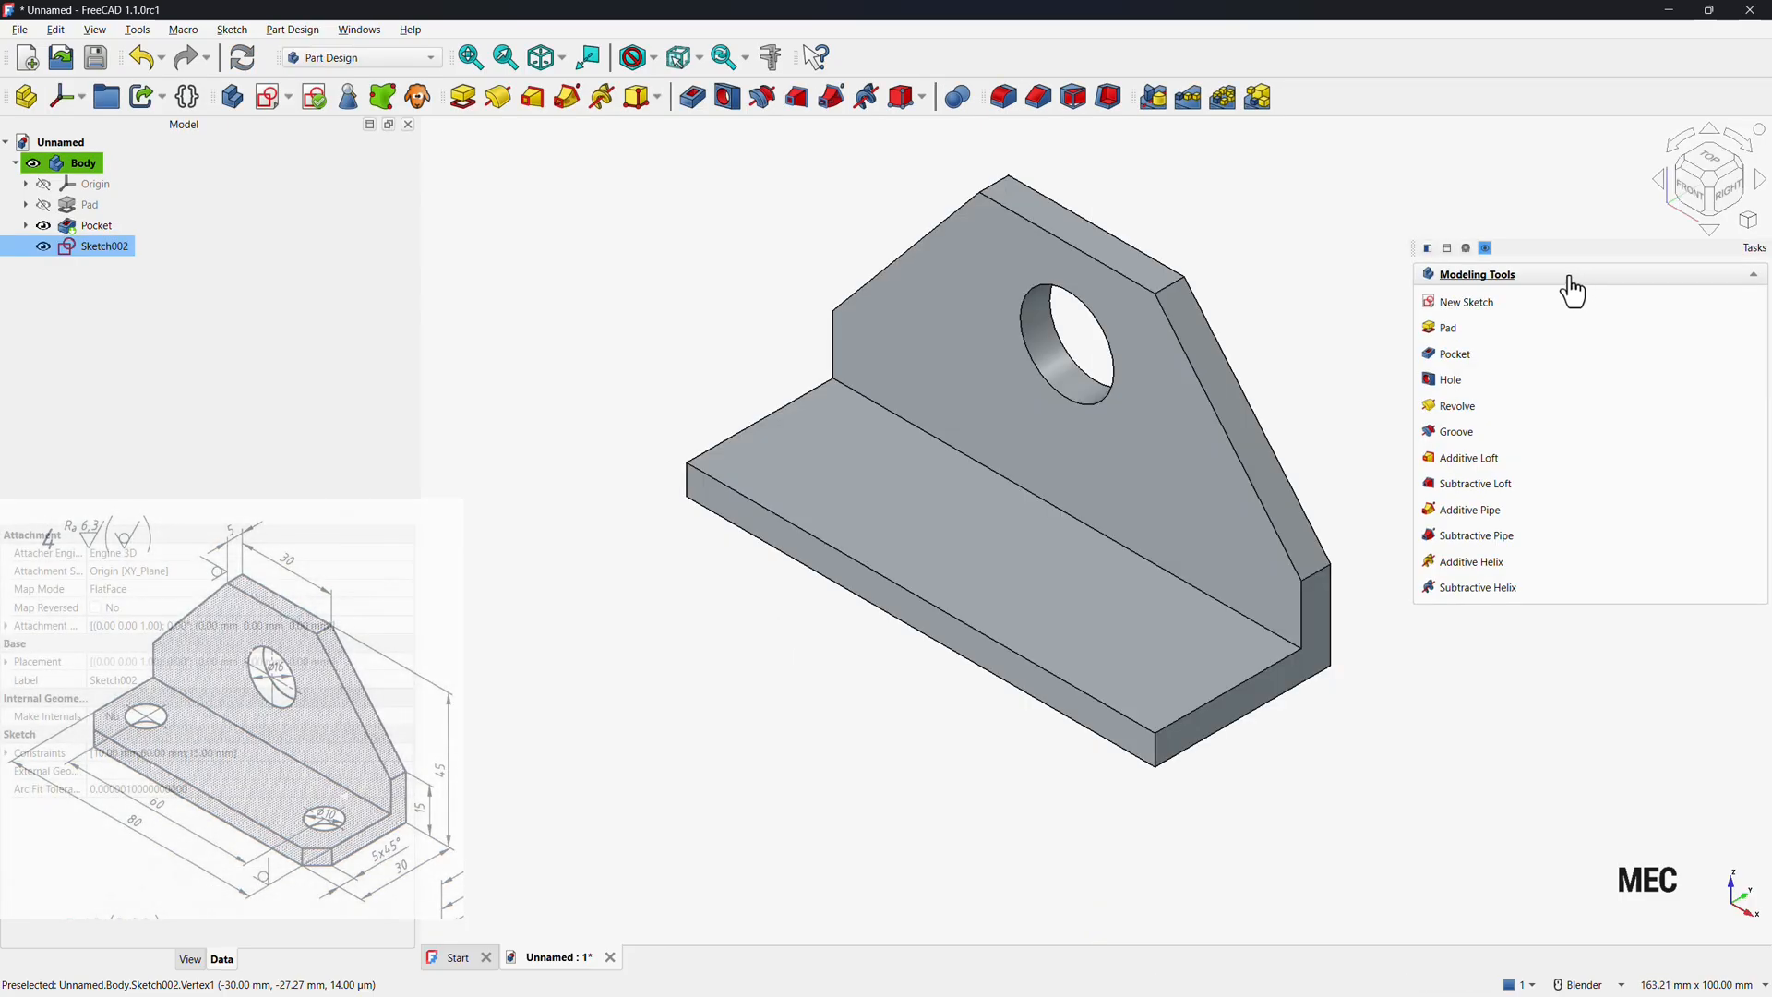
# Create a Hole from the sketch circles with switched direction and Through all depth.
pyautogui.click(1453, 382)
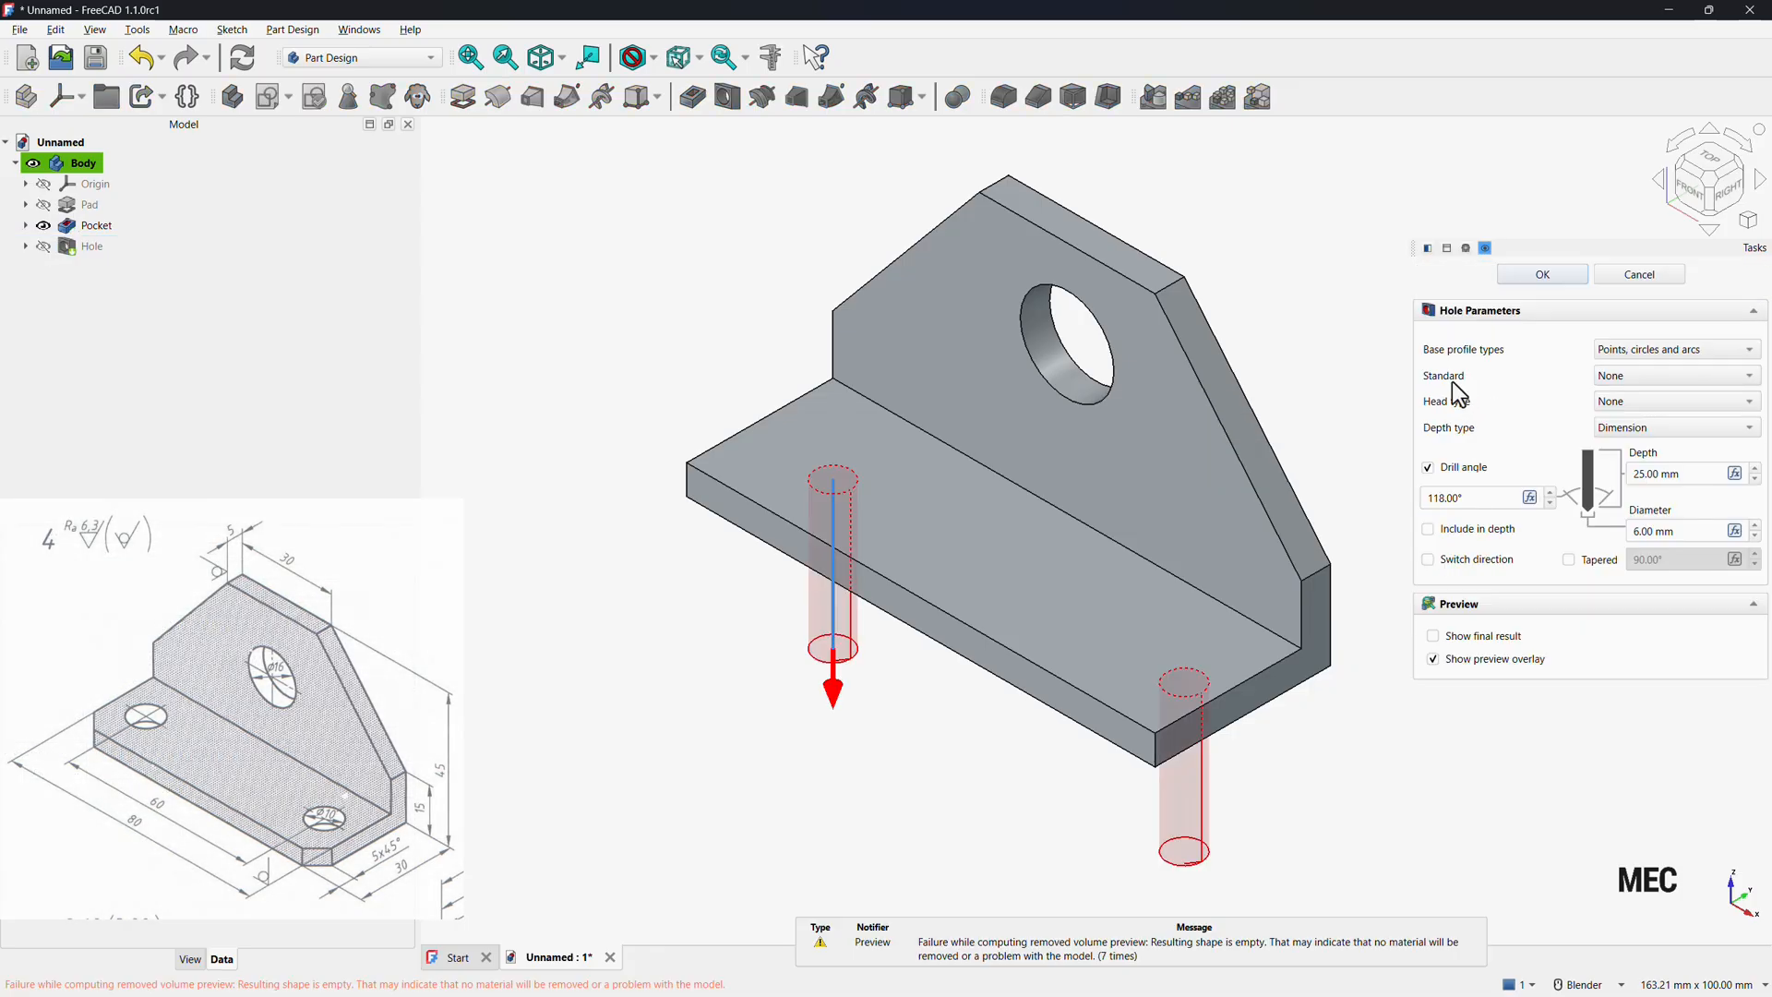
pyautogui.click(1729, 199)
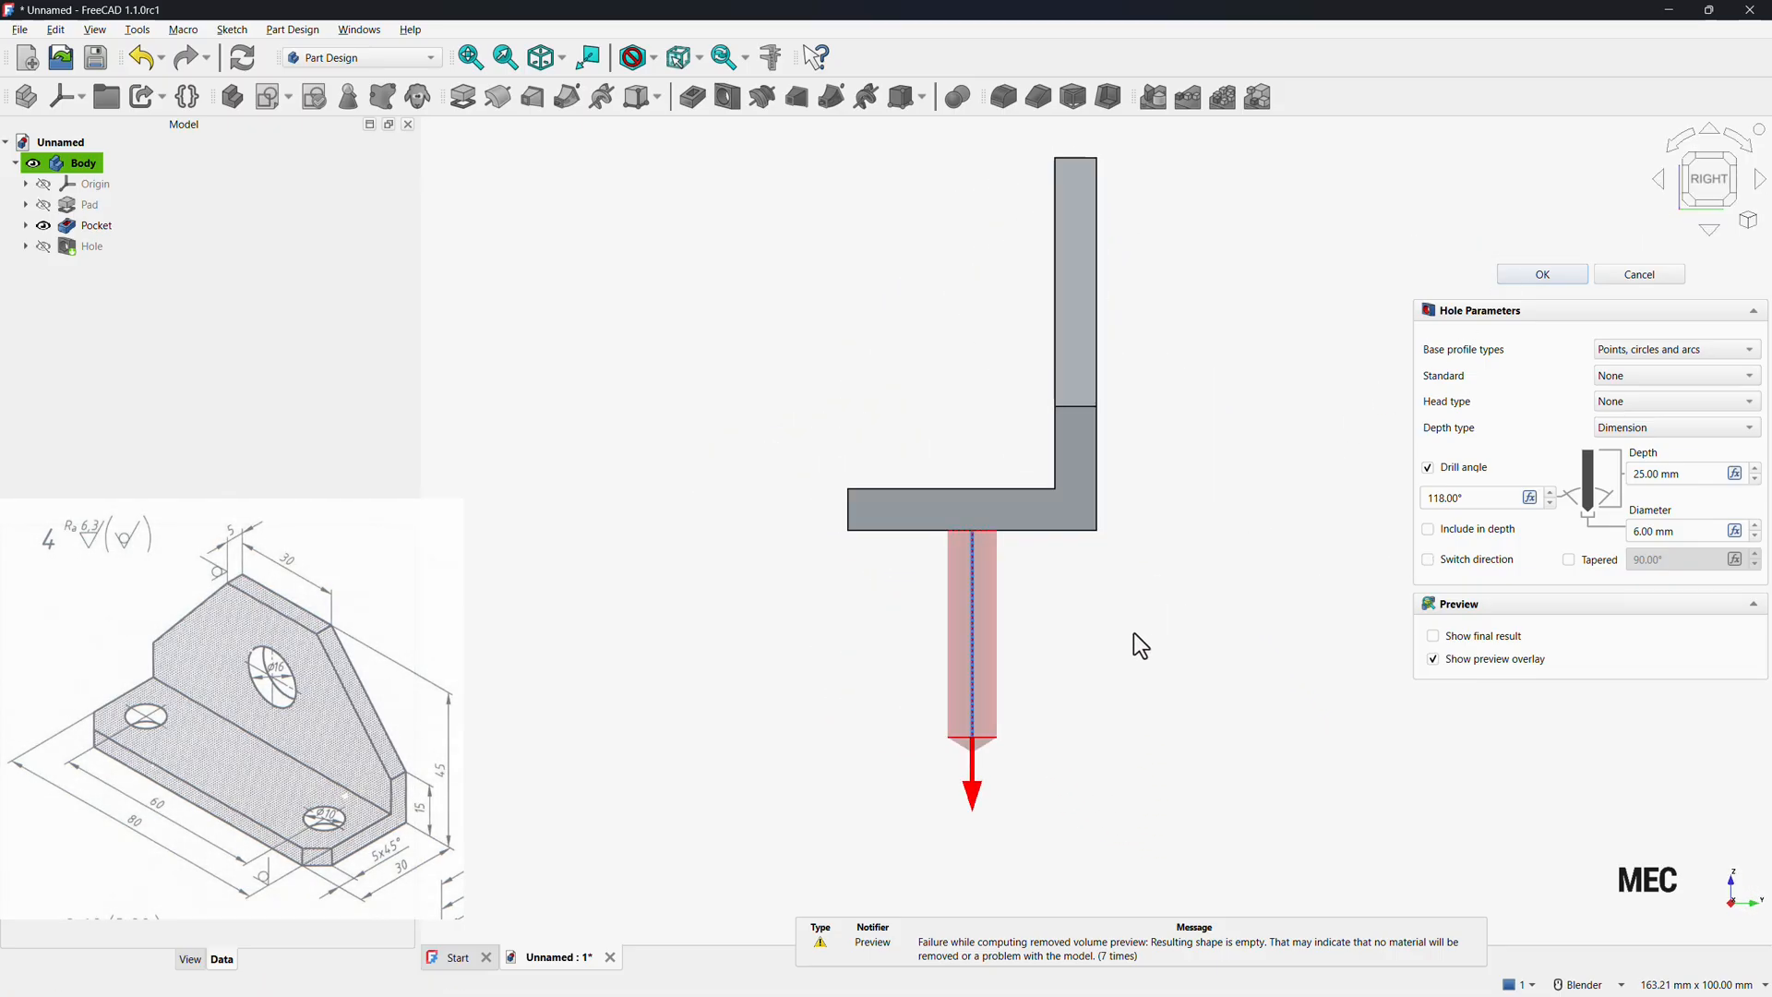
pyautogui.click(1429, 564)
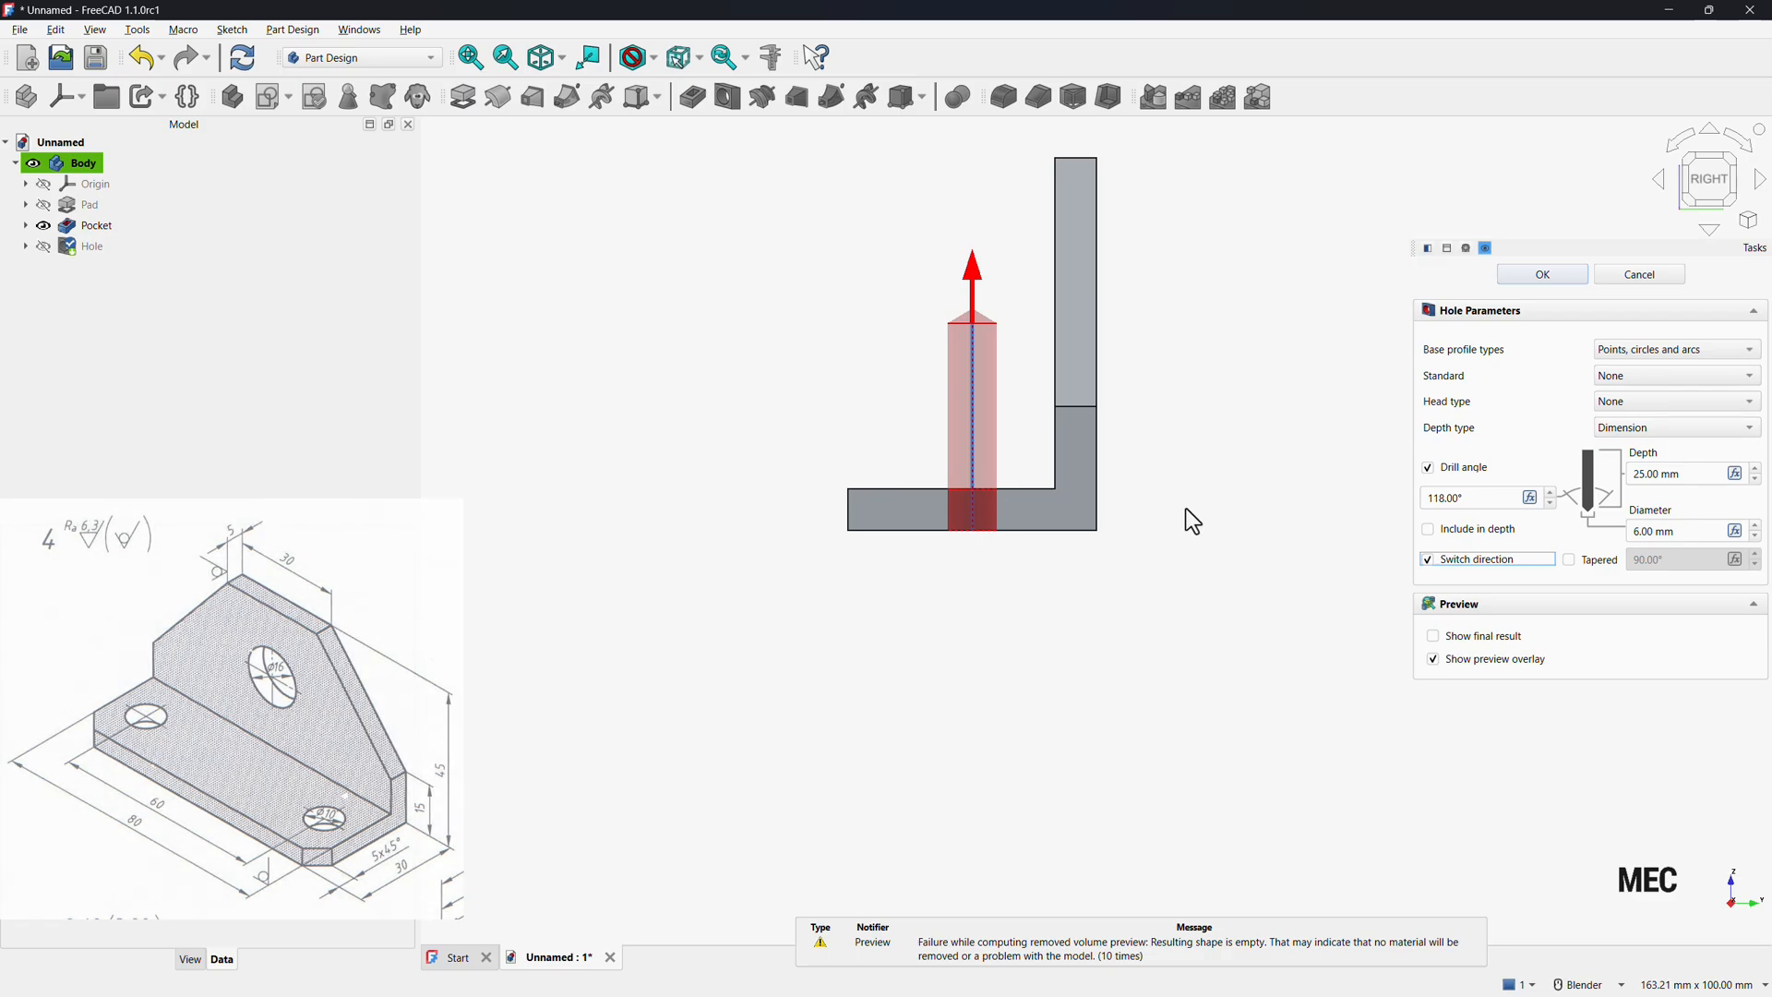
pyautogui.click(1655, 429)
pyautogui.click(1657, 450)
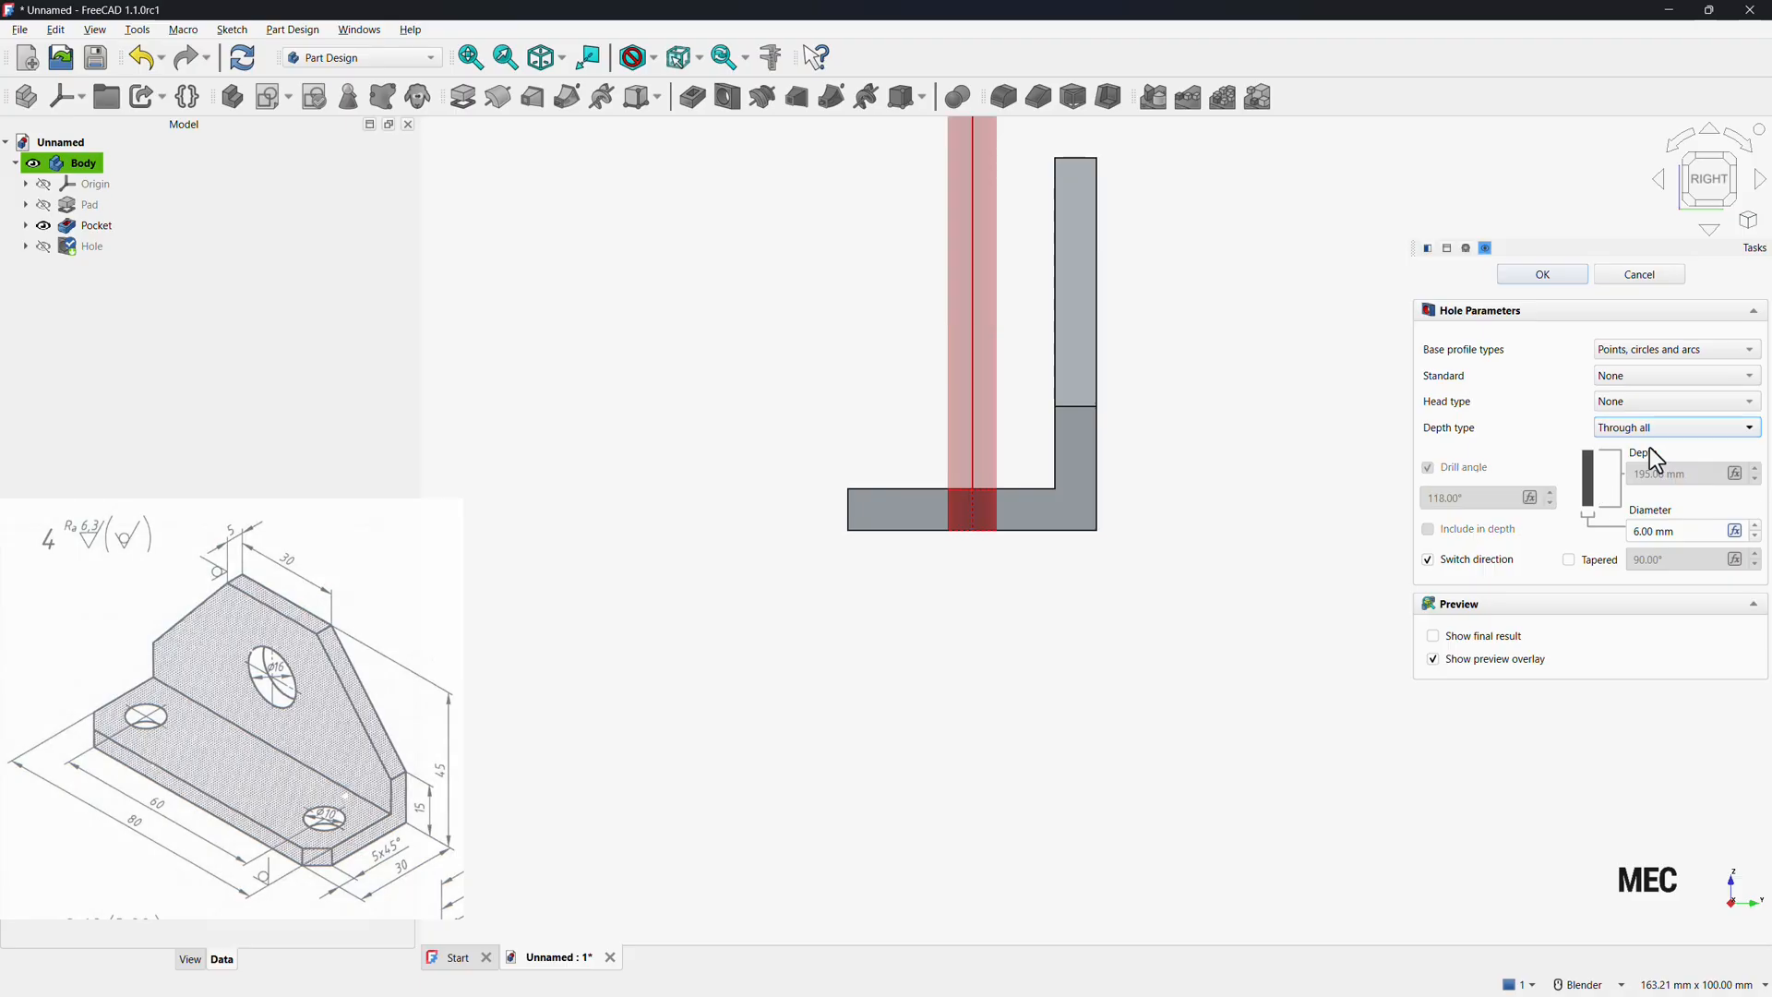
pyautogui.click(1541, 275)
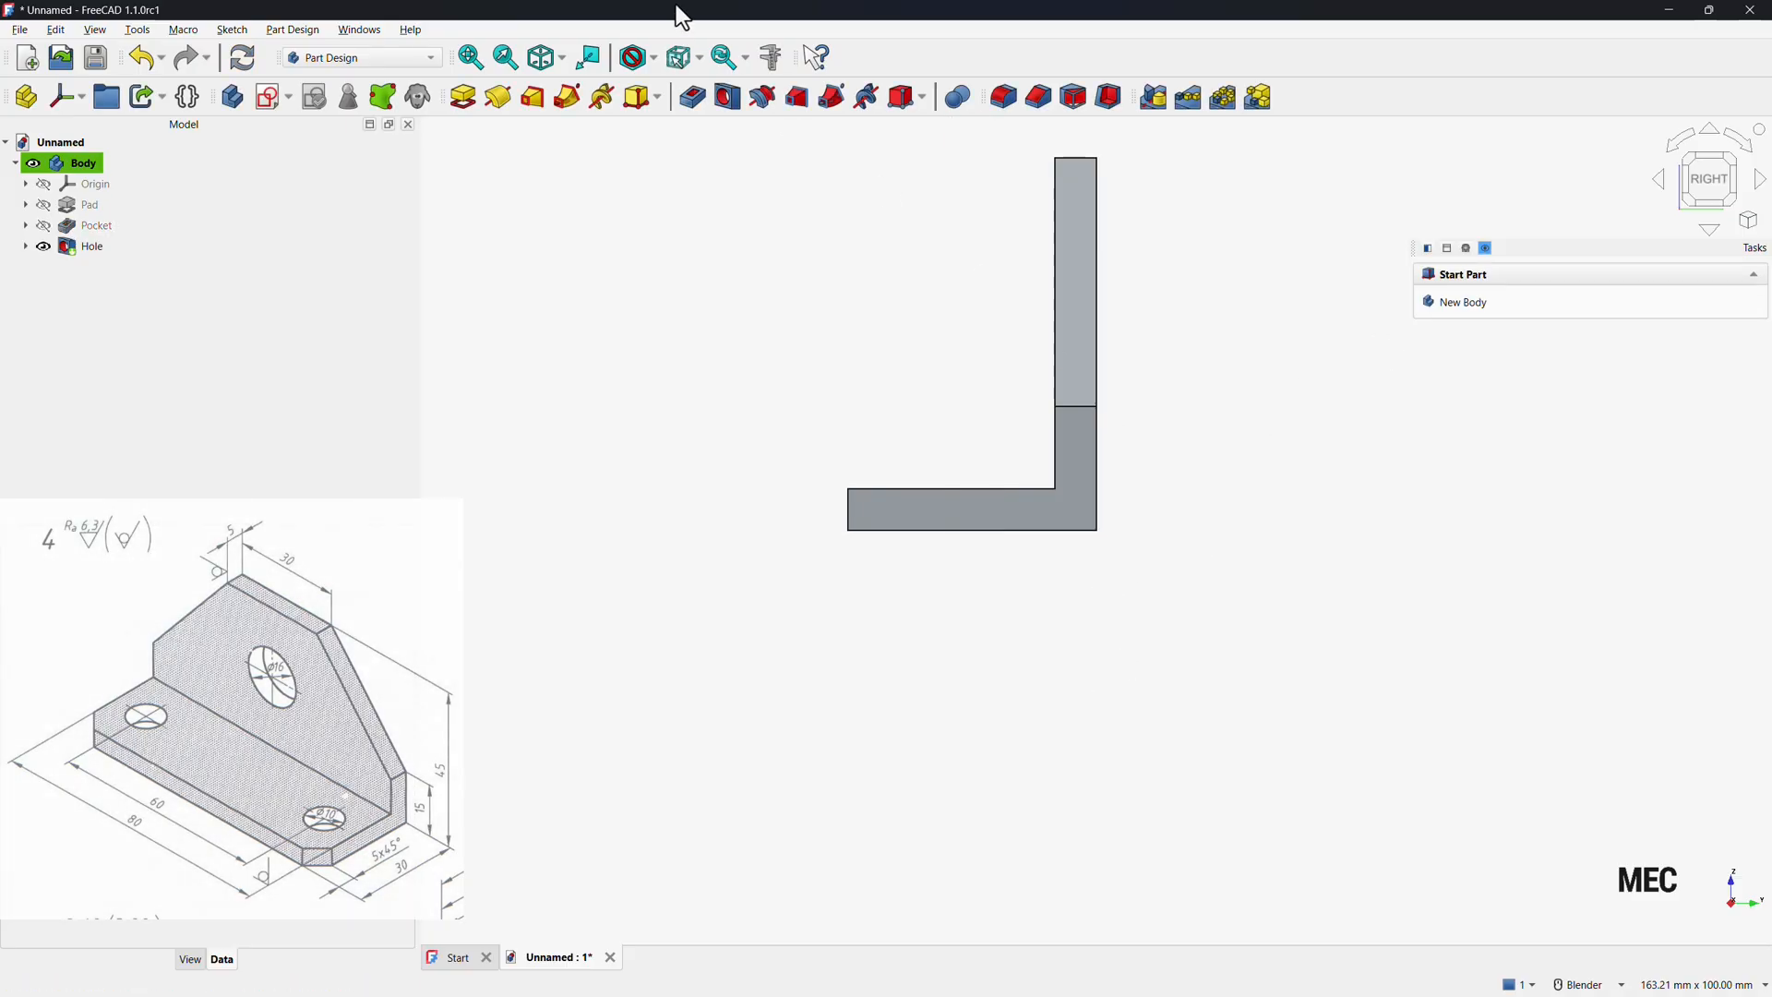
# Chamfer the base plate's two front corner edges with distance and angle, size 5 mm at 45°.
pyautogui.click(544, 57)
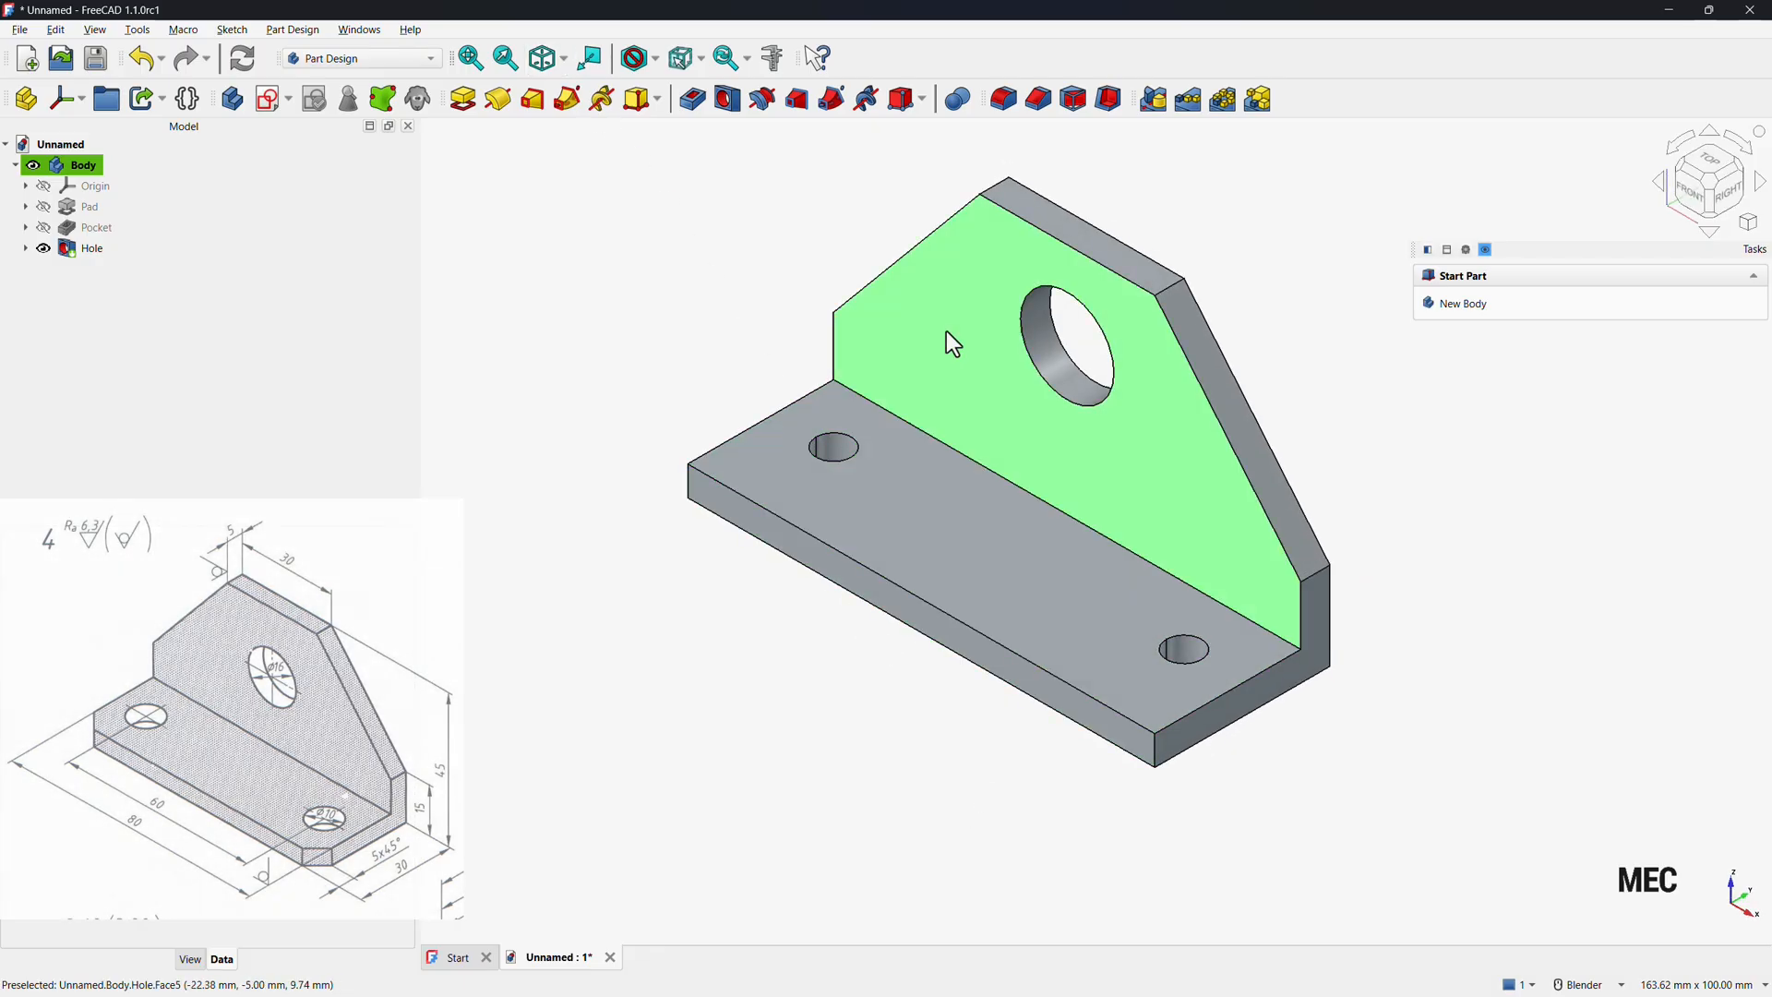
pyautogui.click(1040, 102)
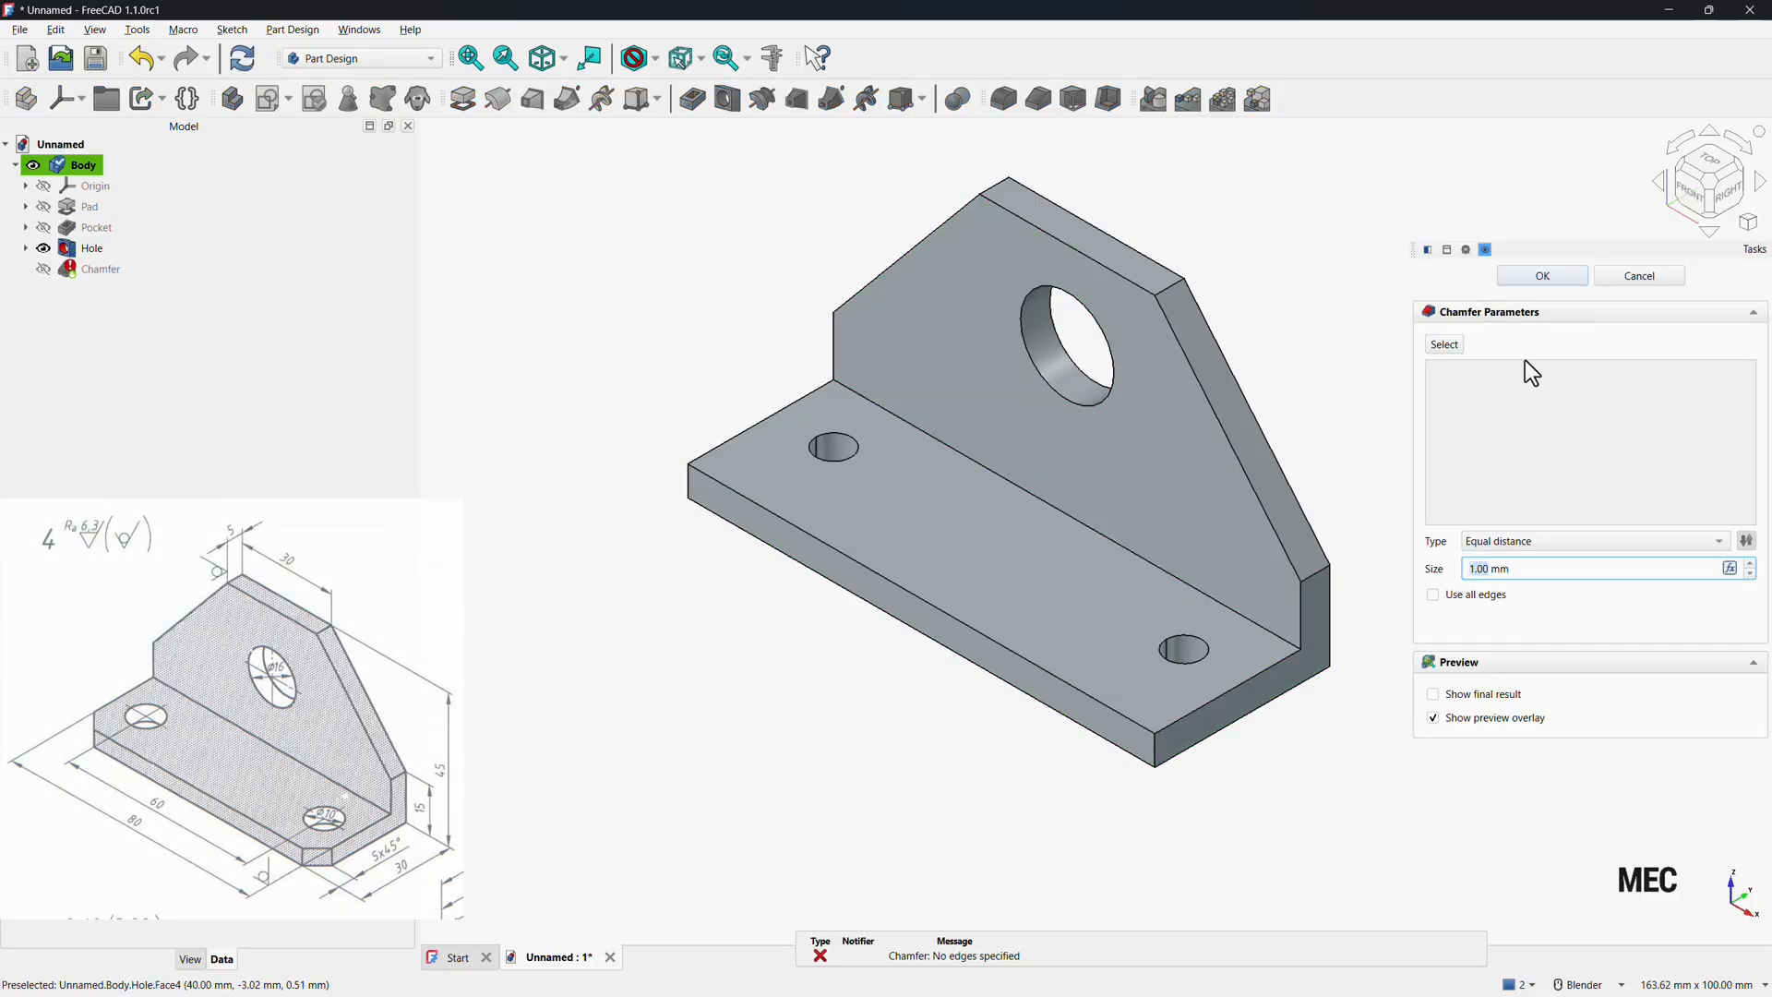
pyautogui.click(1453, 348)
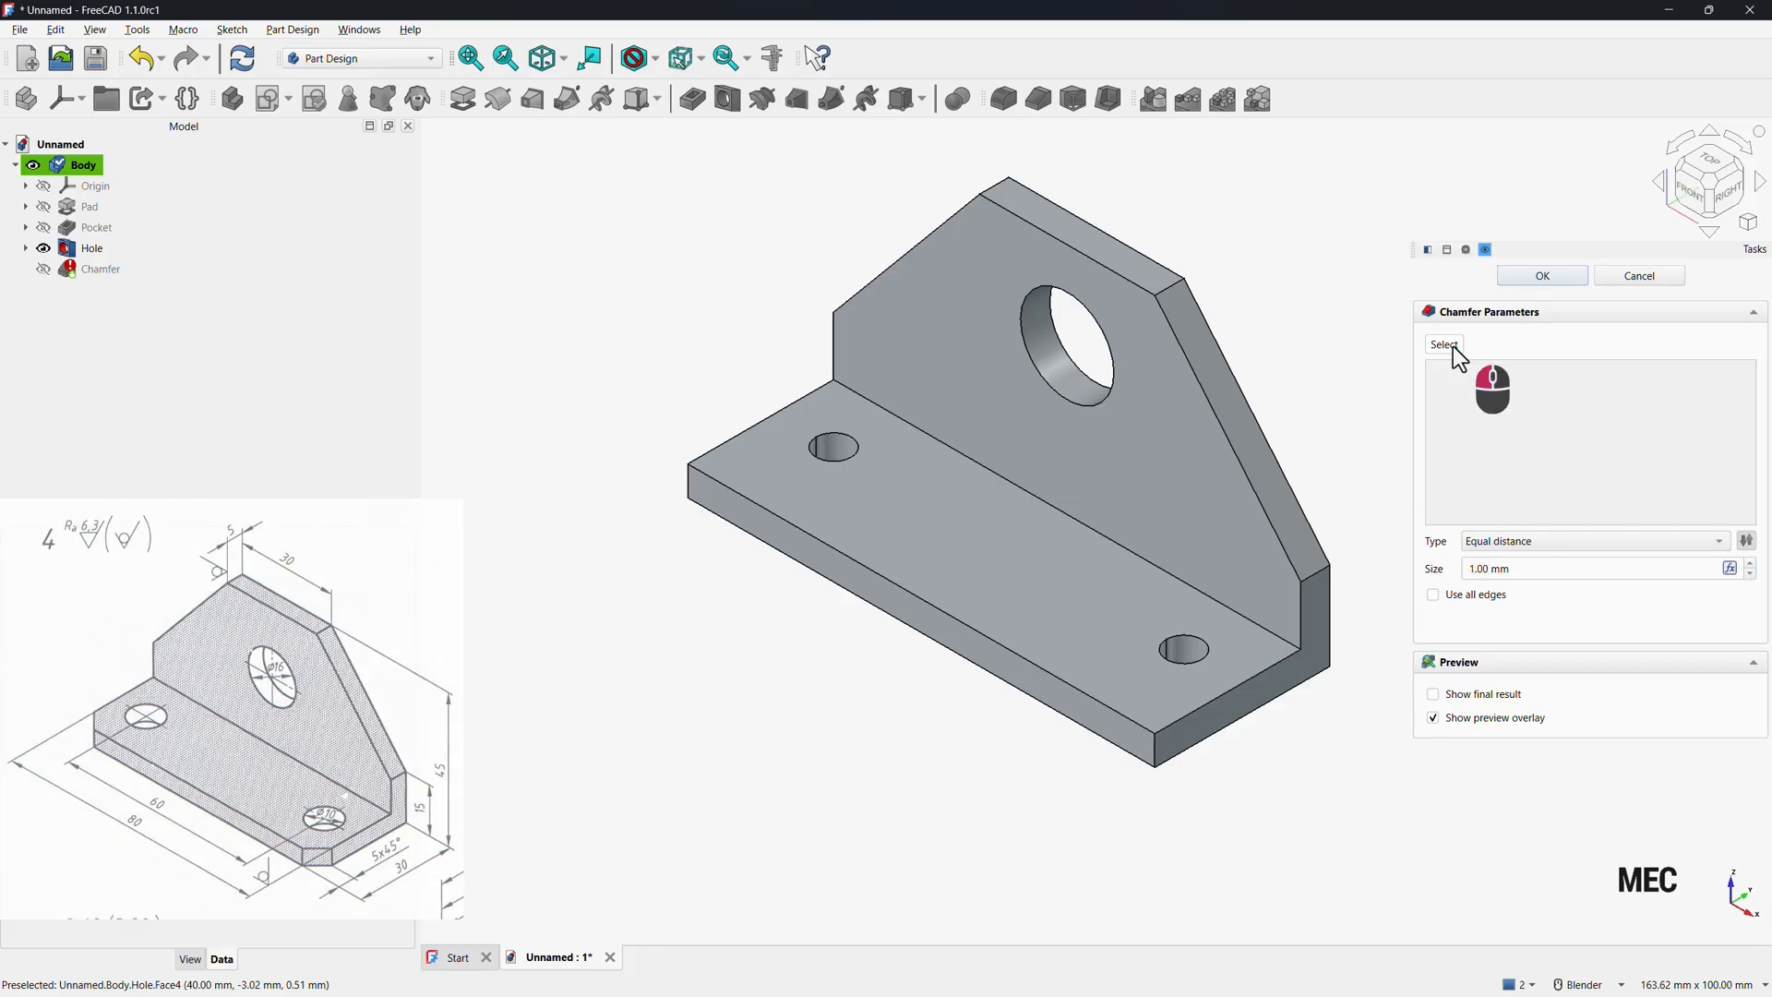
pyautogui.click(1155, 747)
pyautogui.click(690, 482)
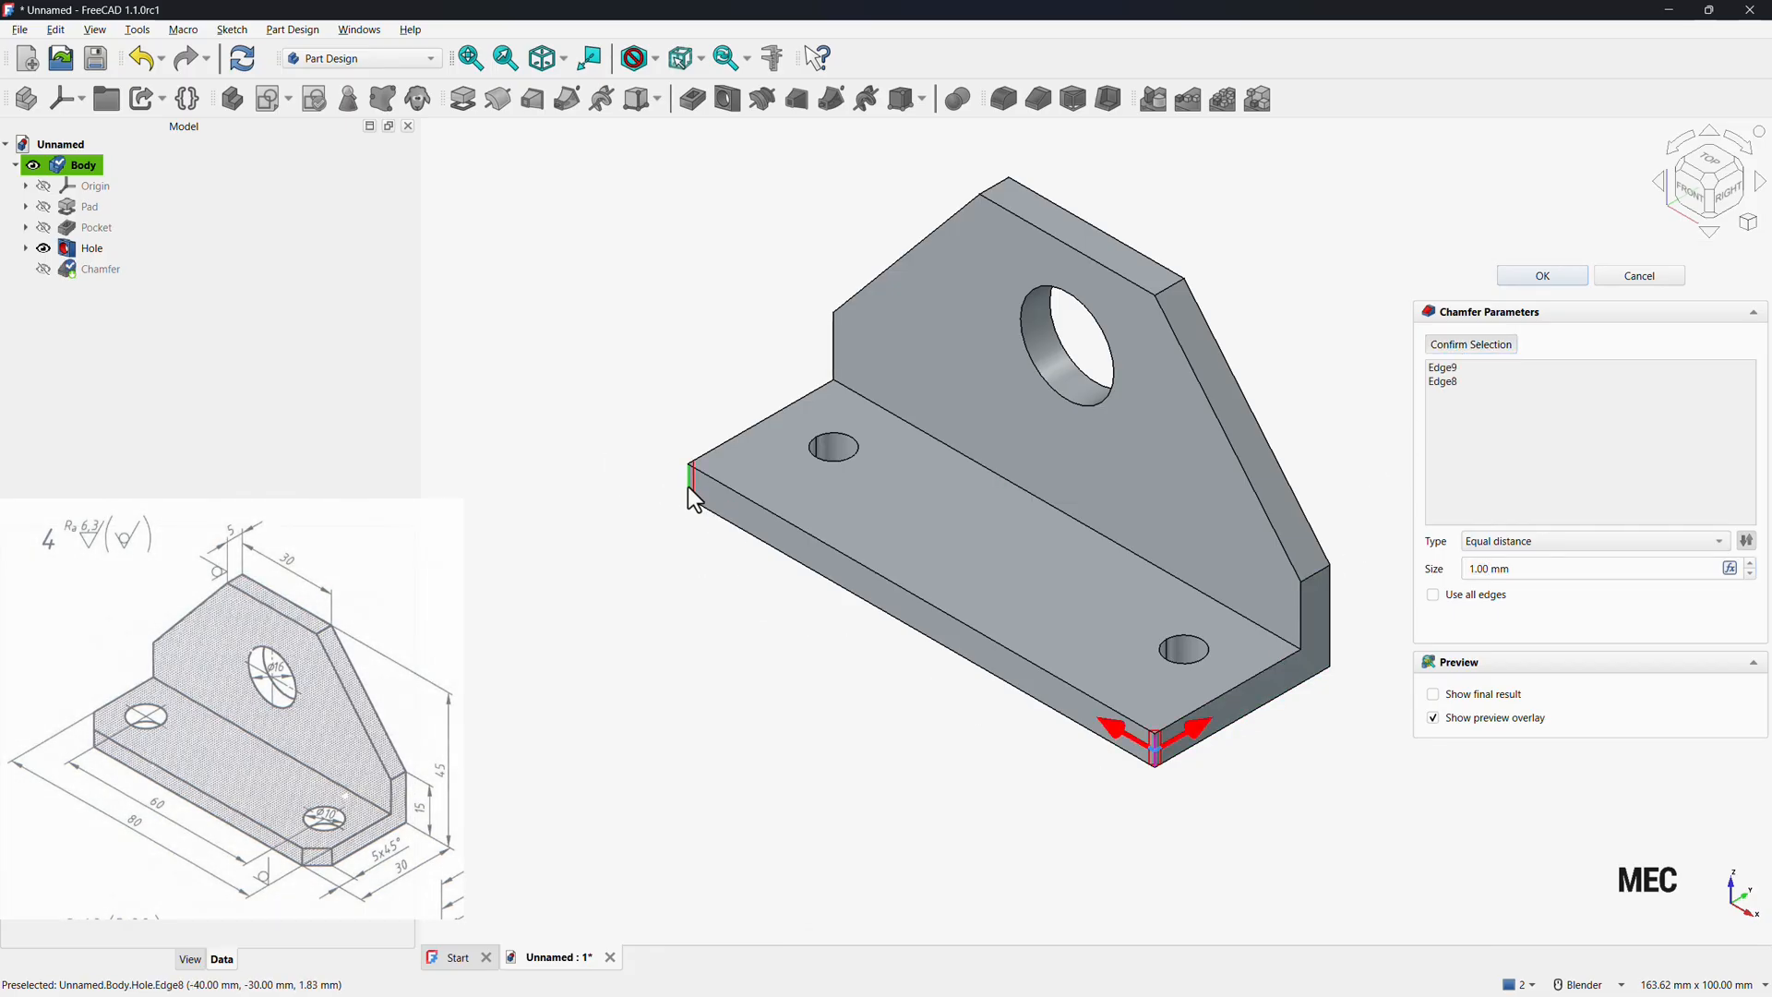
pyautogui.click(1558, 539)
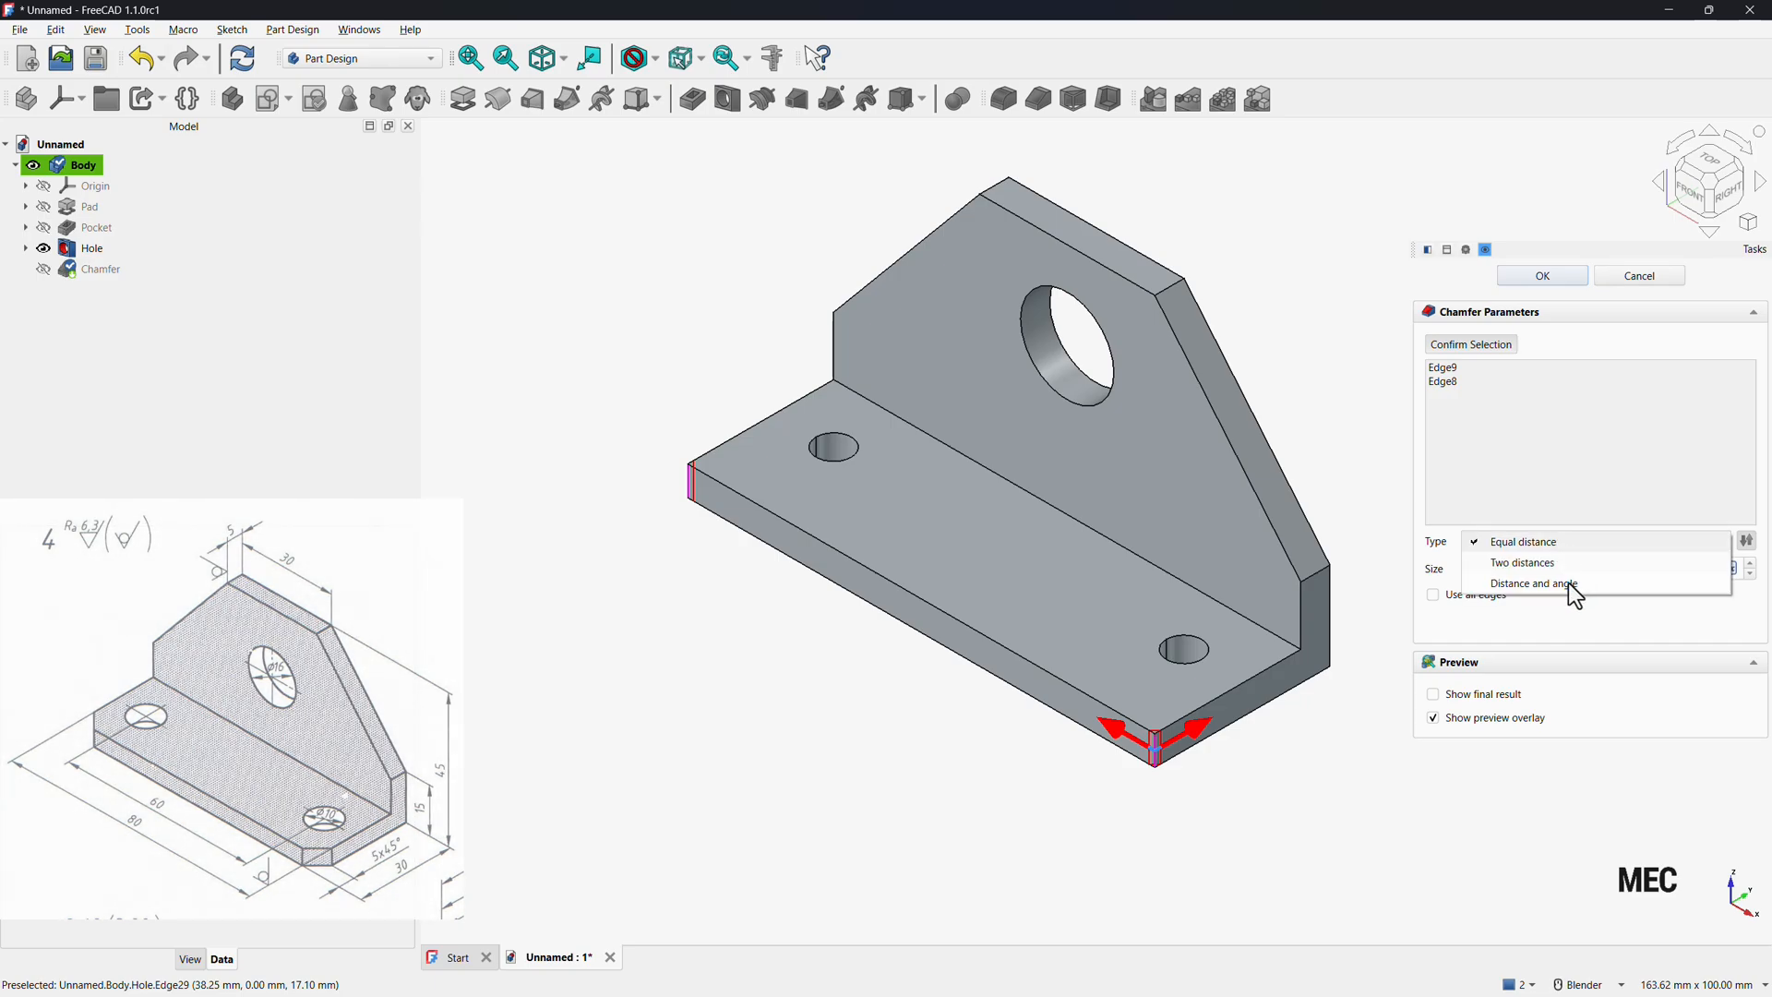
pyautogui.click(1569, 583)
pyautogui.moveTo(1535, 578); pyautogui.dragTo(1408, 574)
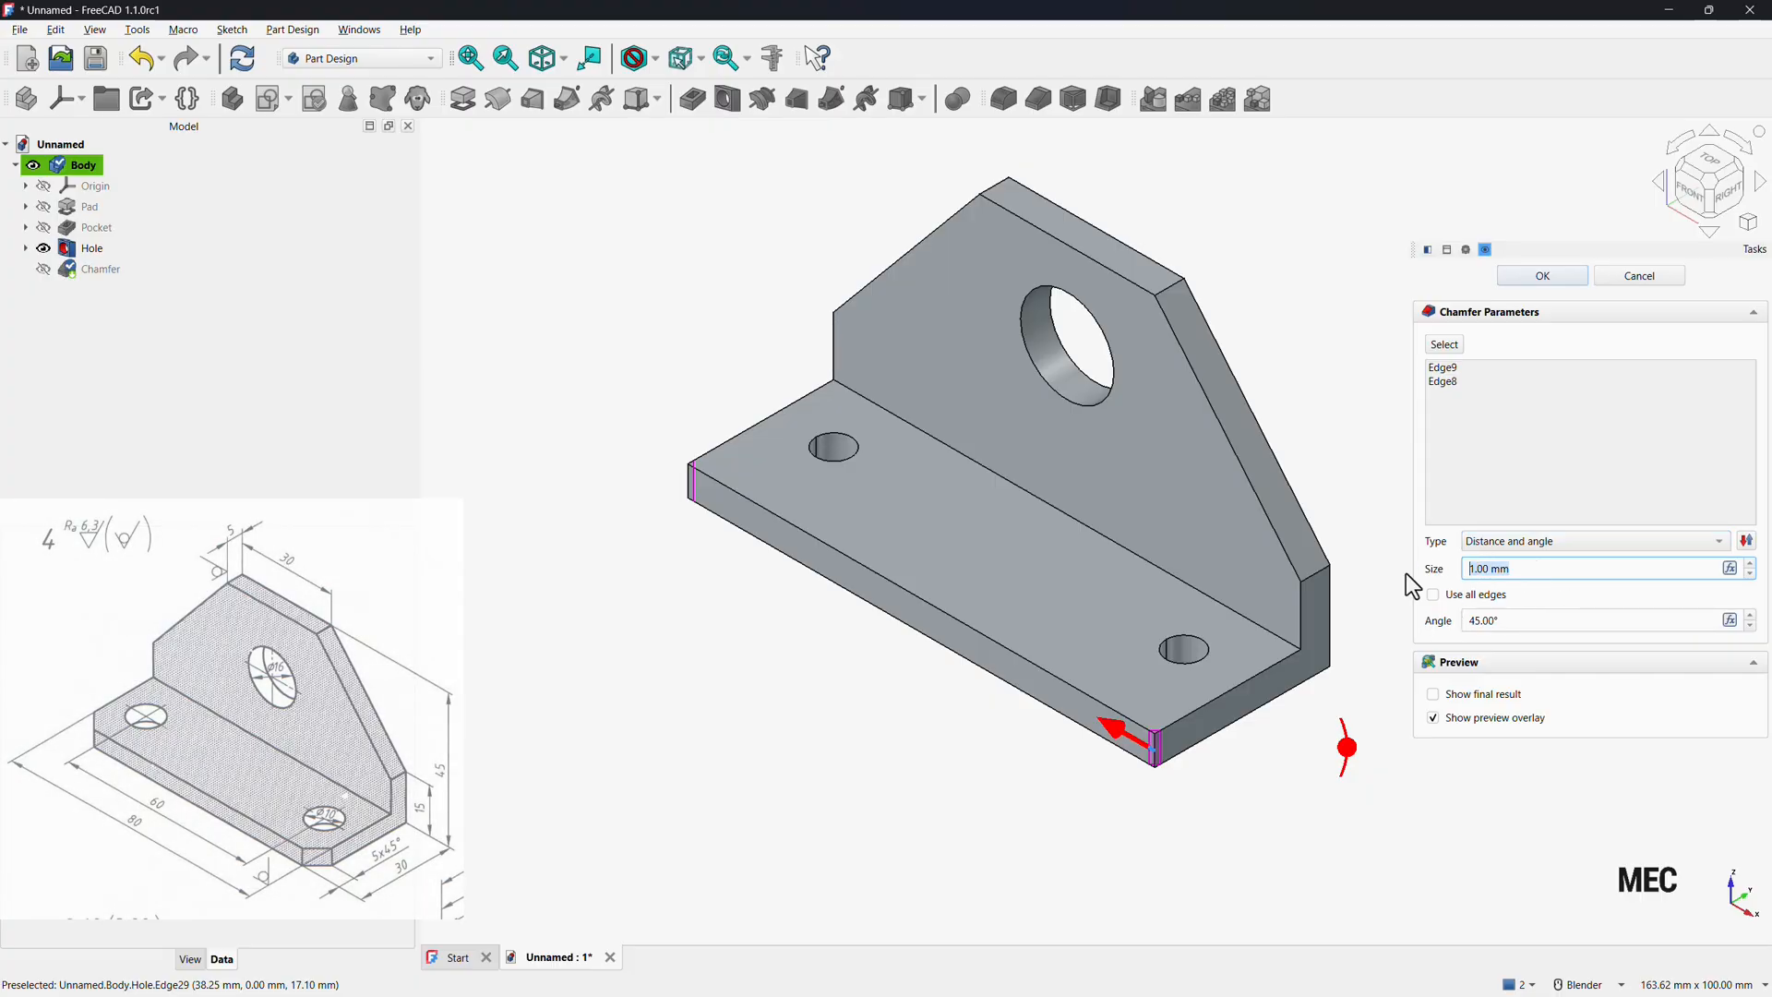
pyautogui.write('5')
pyautogui.press('Return')
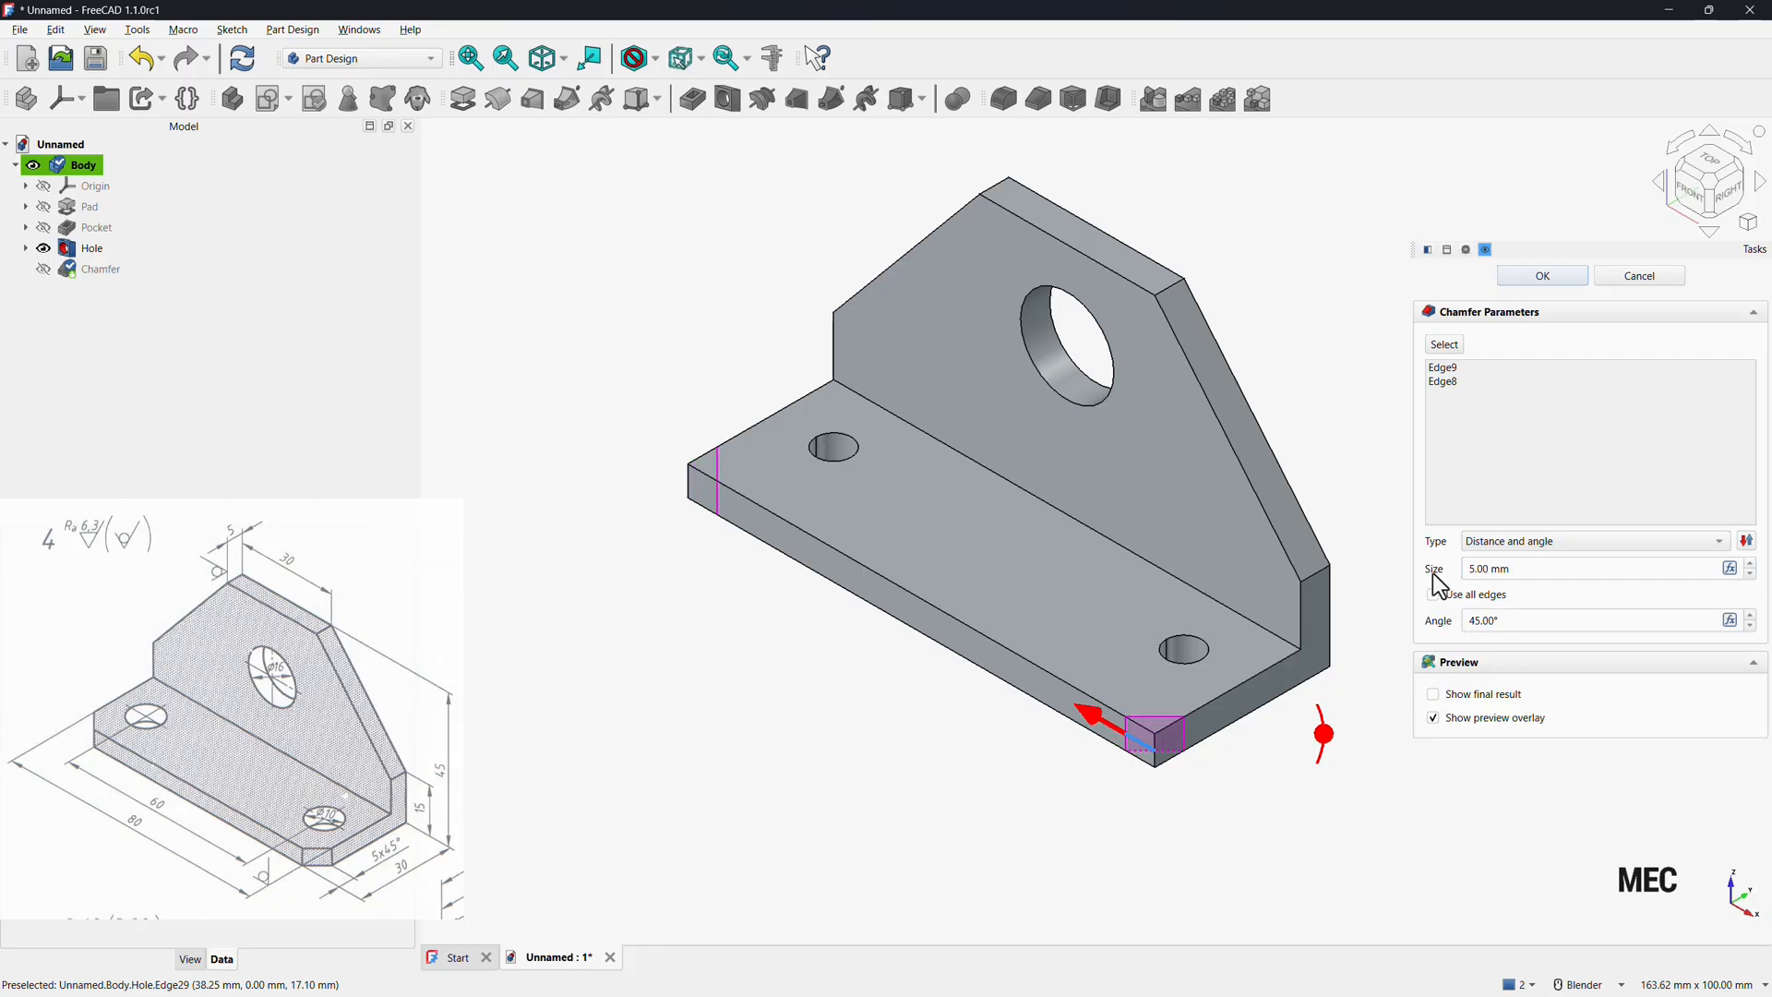
pyautogui.click(1539, 277)
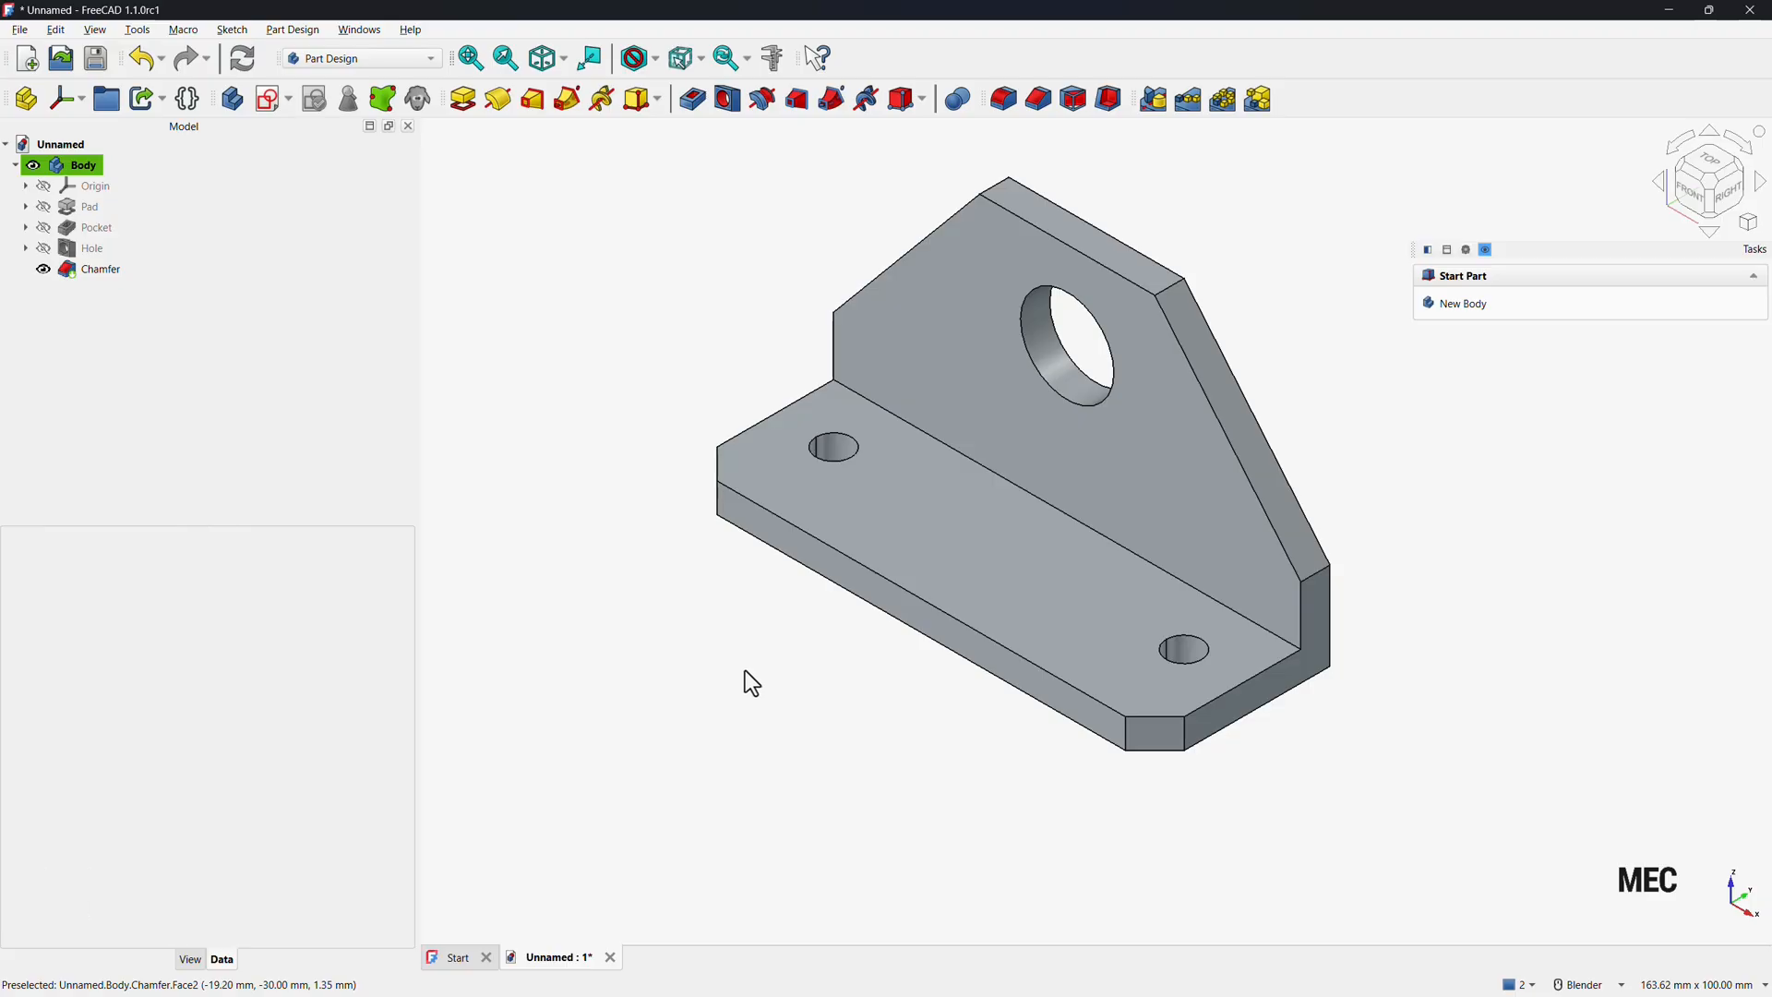
# Rename the body to support bracket.
pyautogui.rightClick(75, 166)
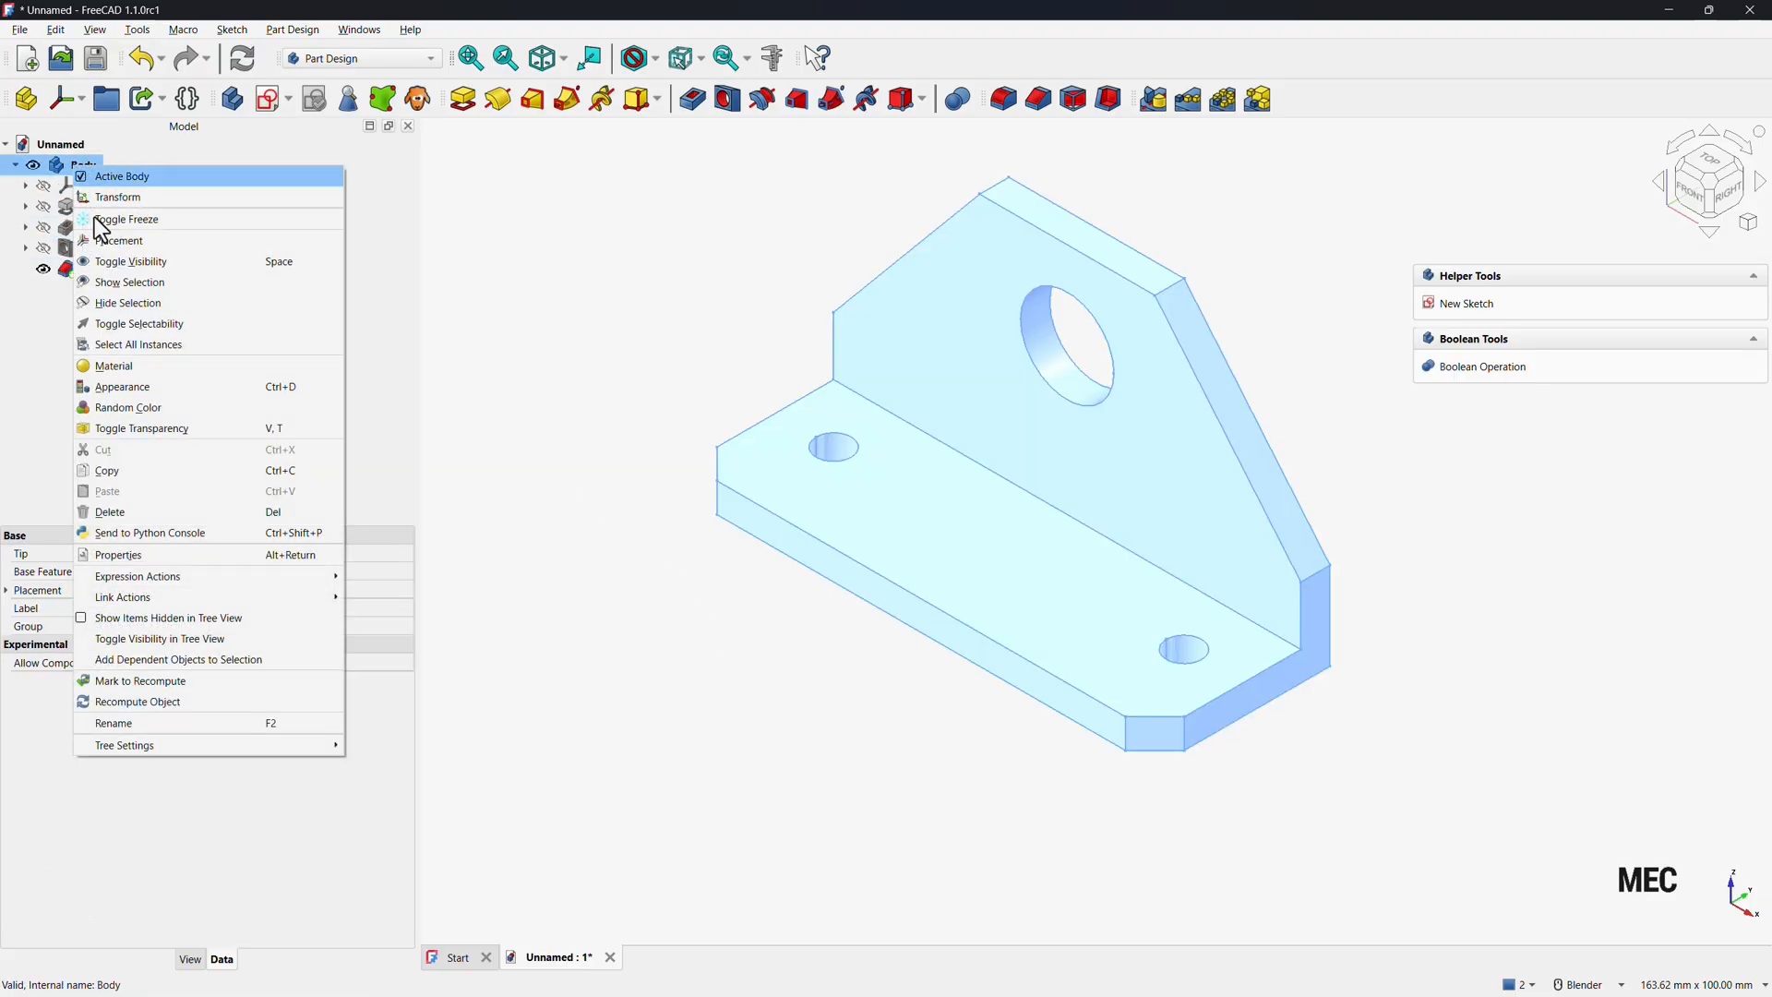
pyautogui.click(137, 723)
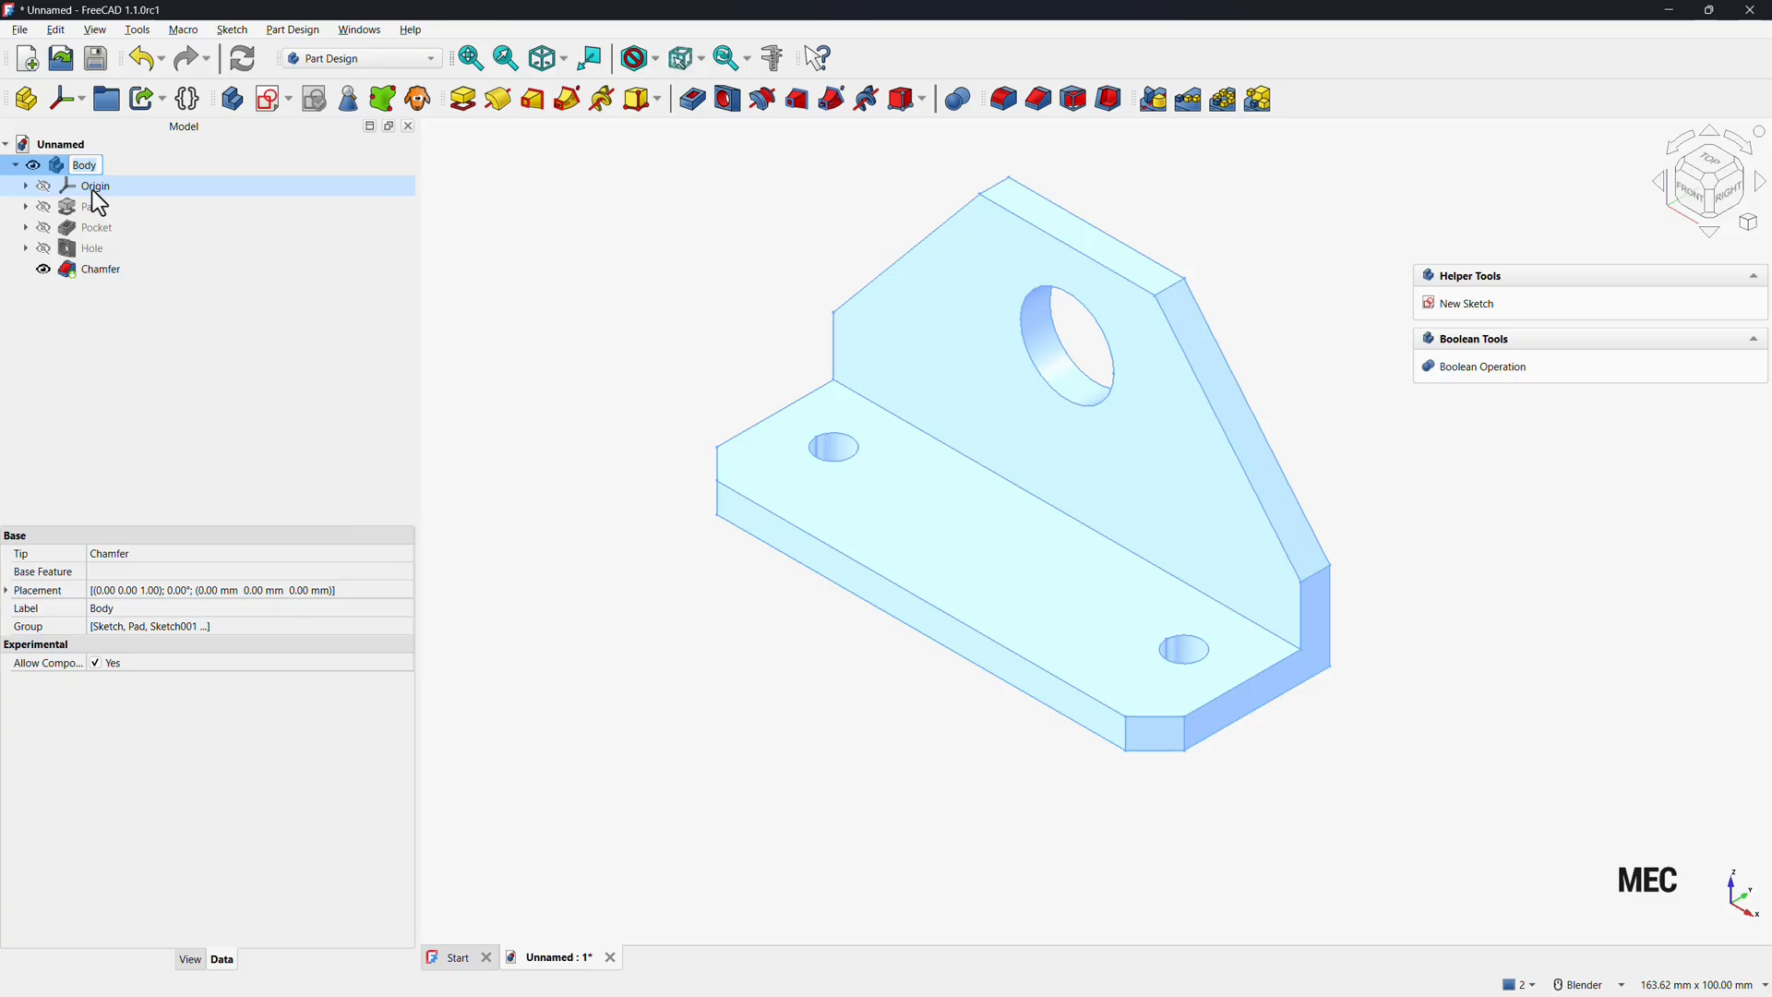
pyautogui.write('suppor')
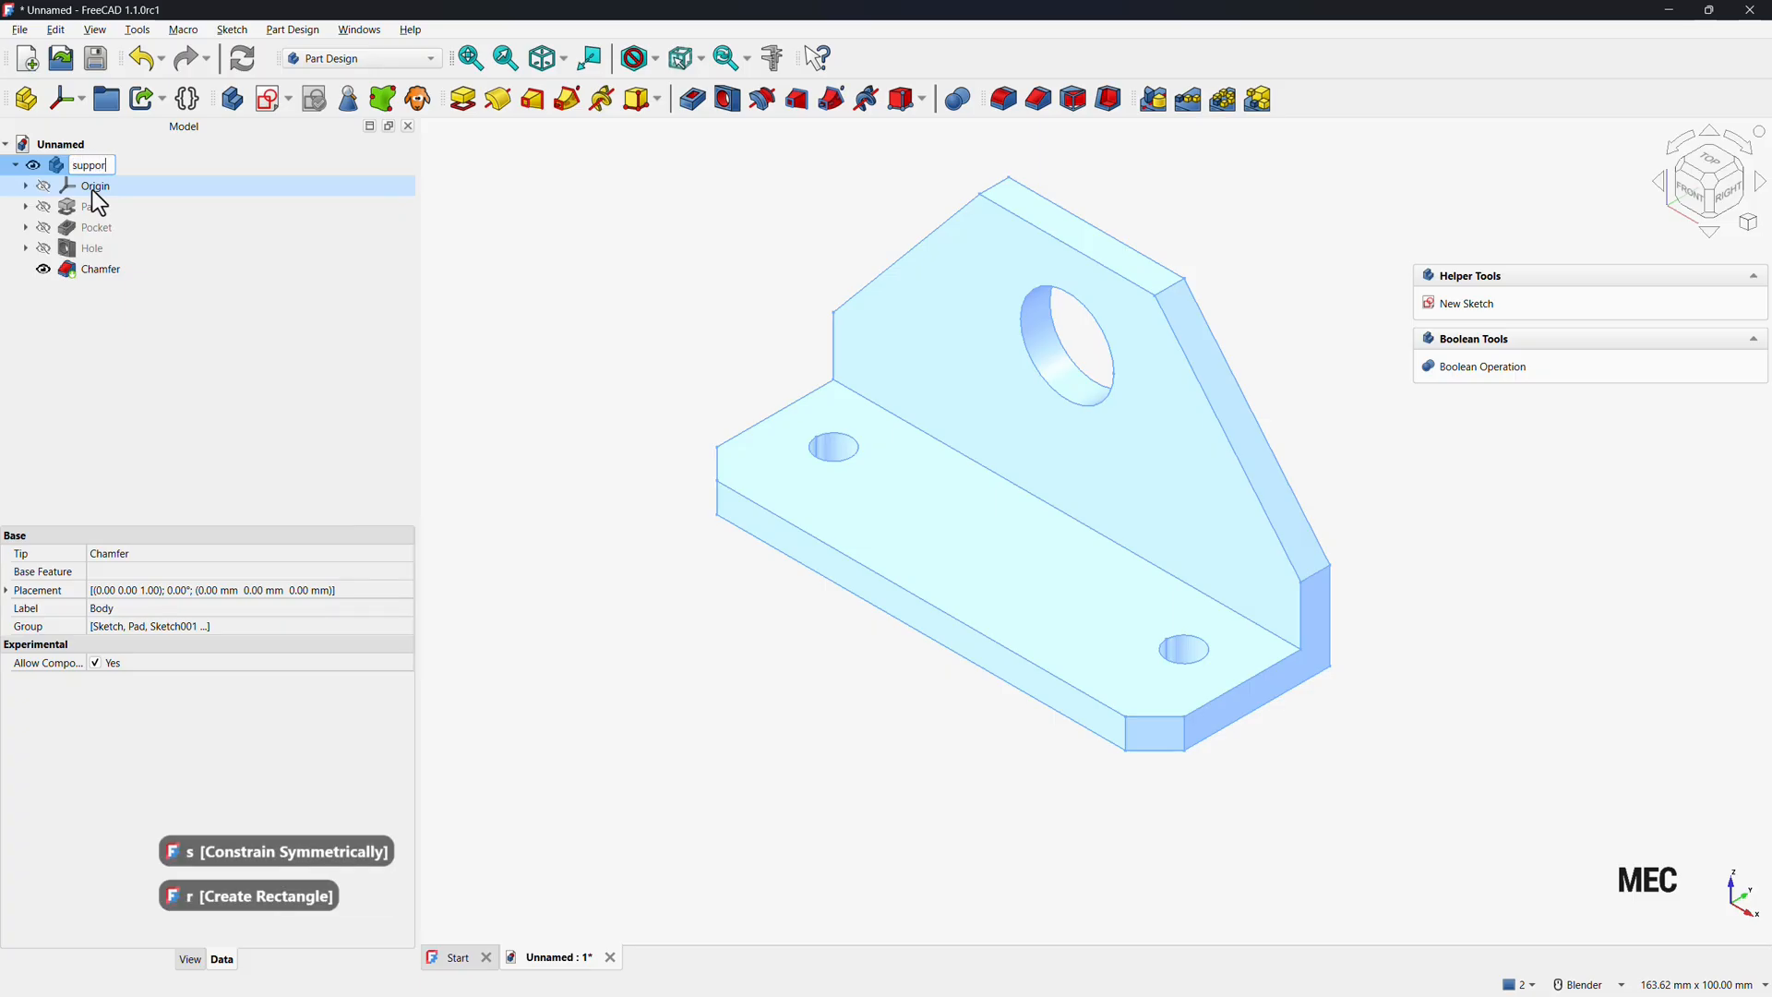
pyautogui.write('t bracket')
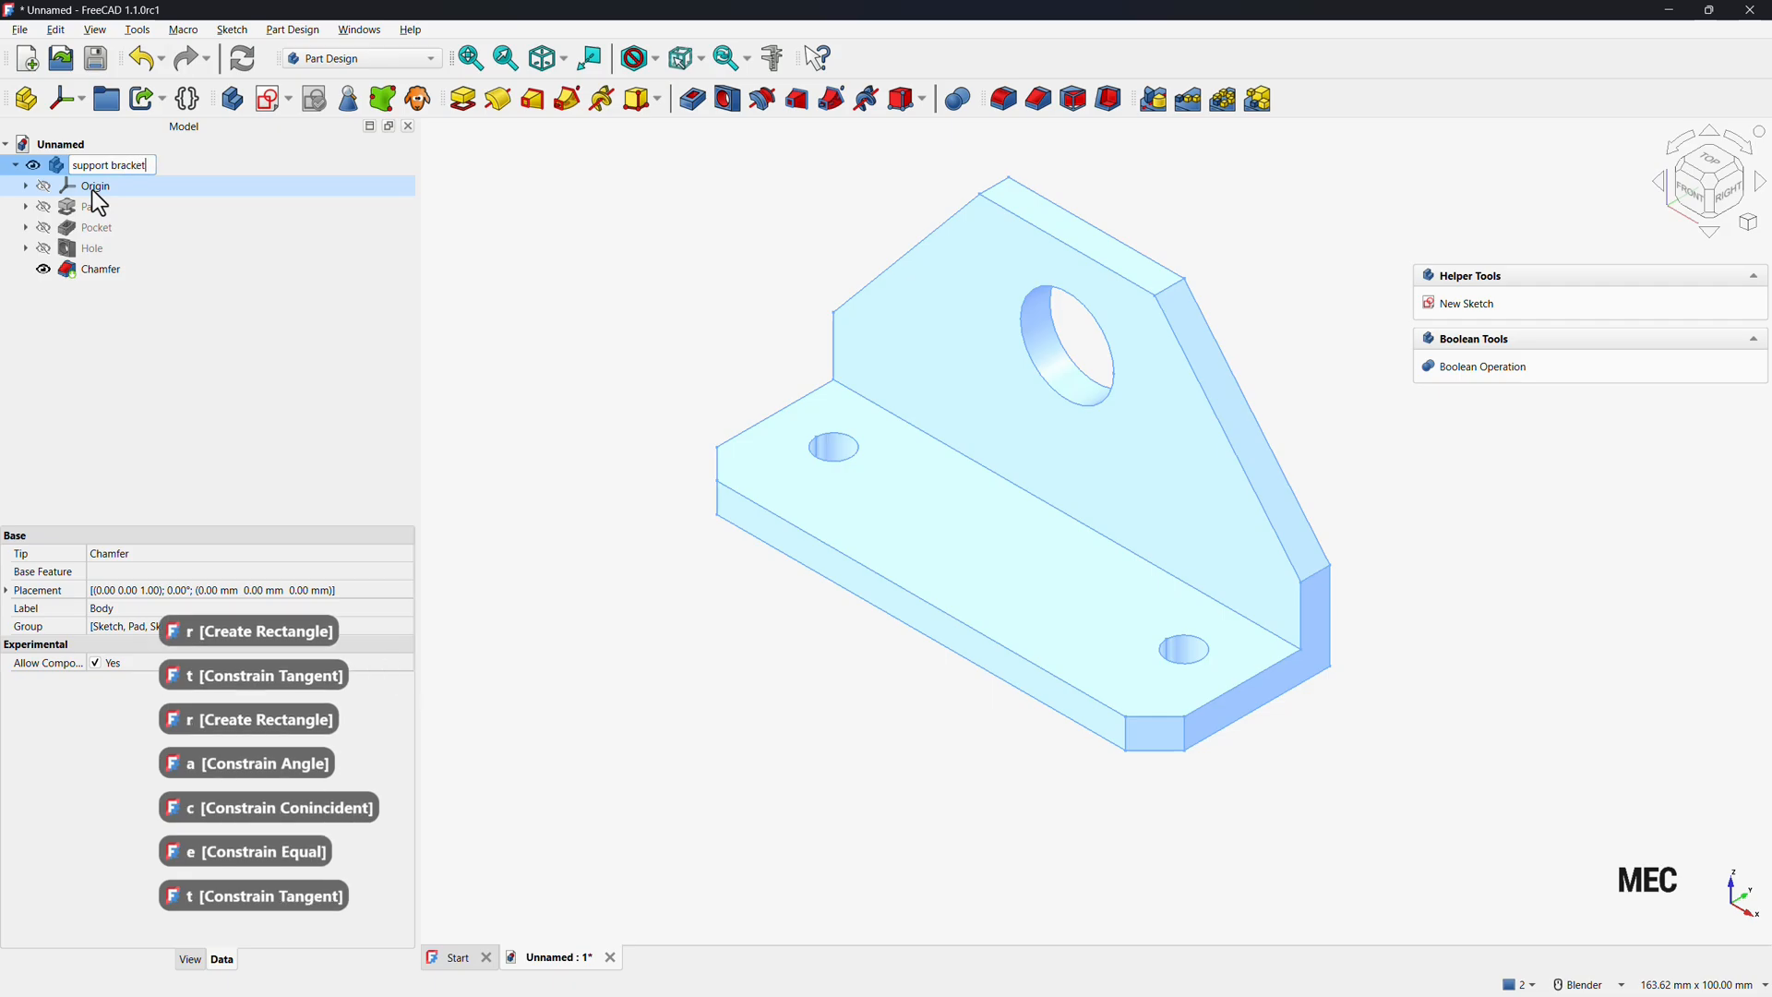
pyautogui.press('Return')
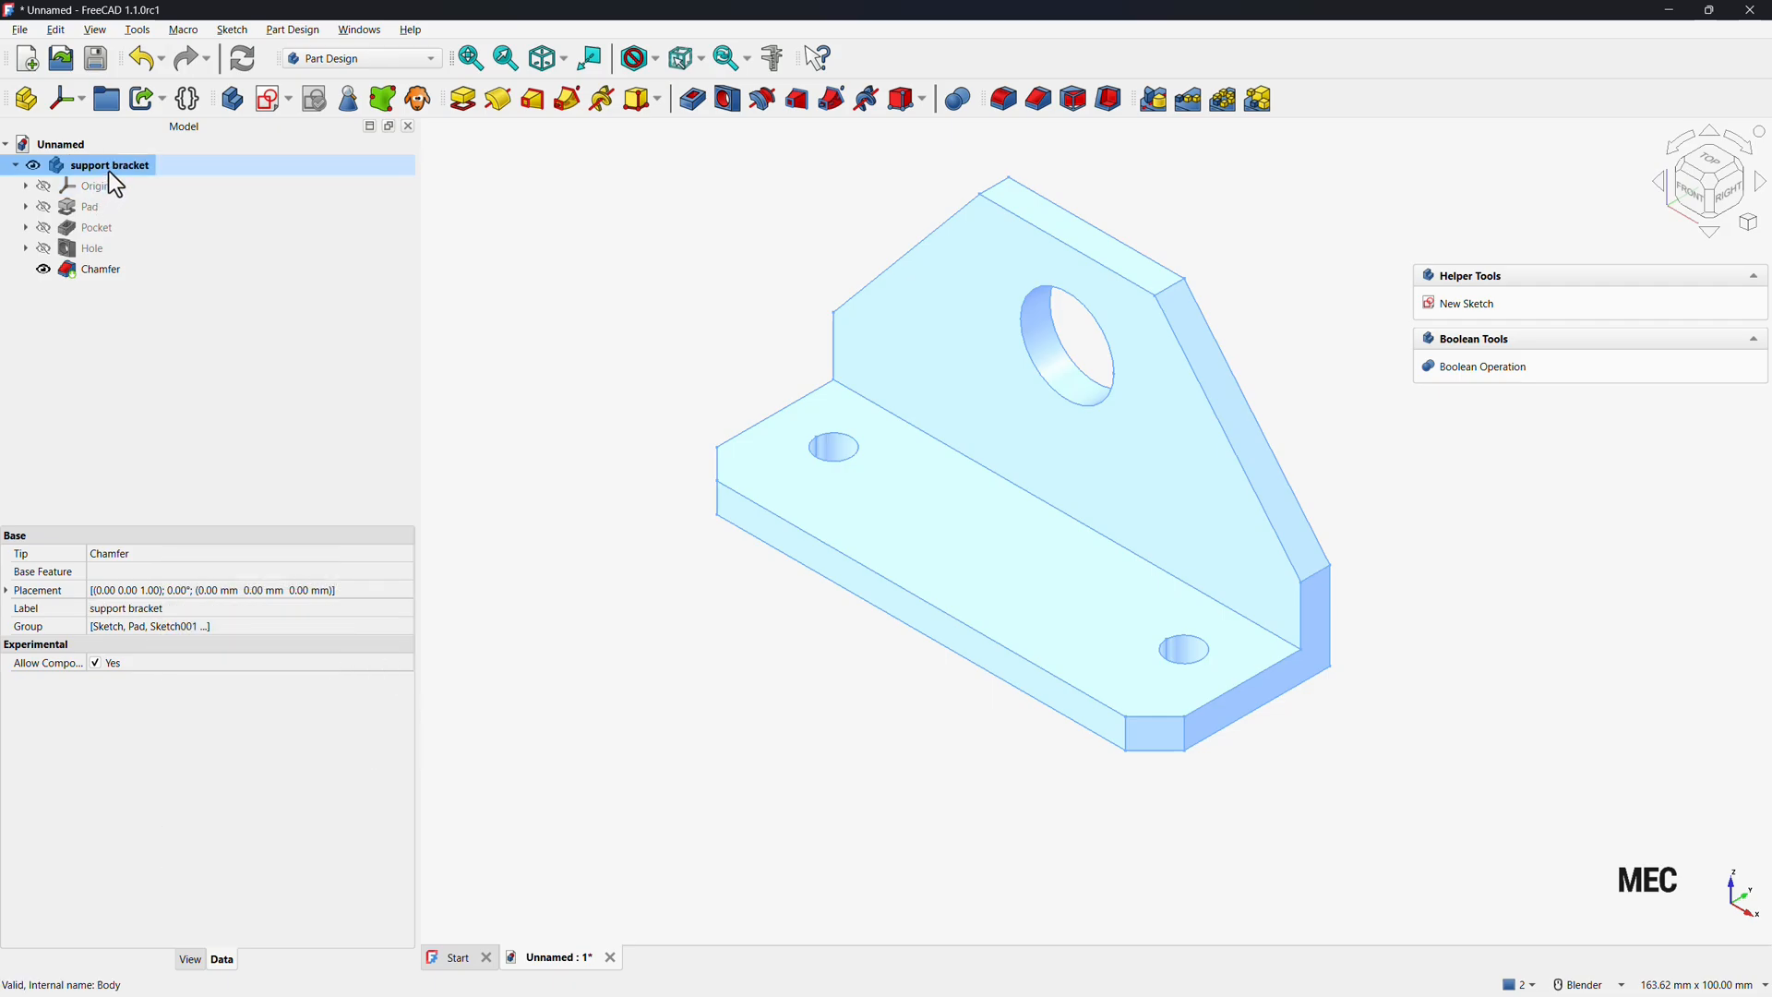
# Apply a random colour to the support bracket body and deselect it.
pyautogui.rightClick(111, 174)
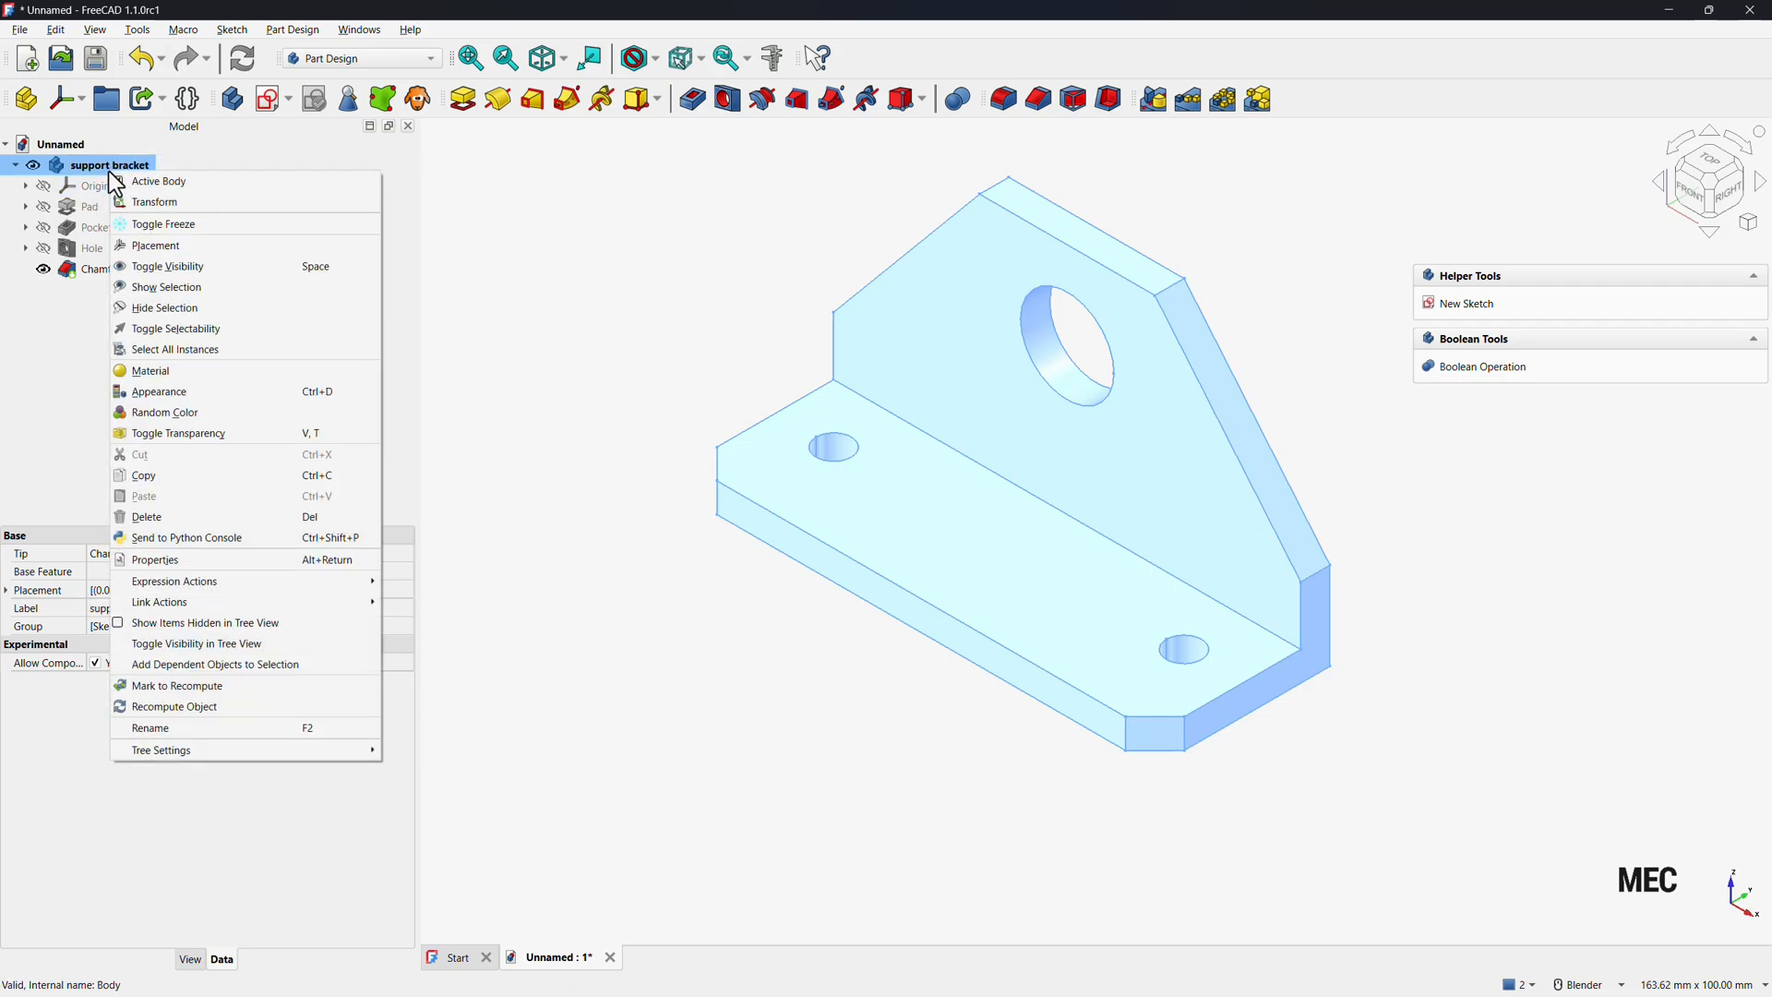
pyautogui.click(163, 414)
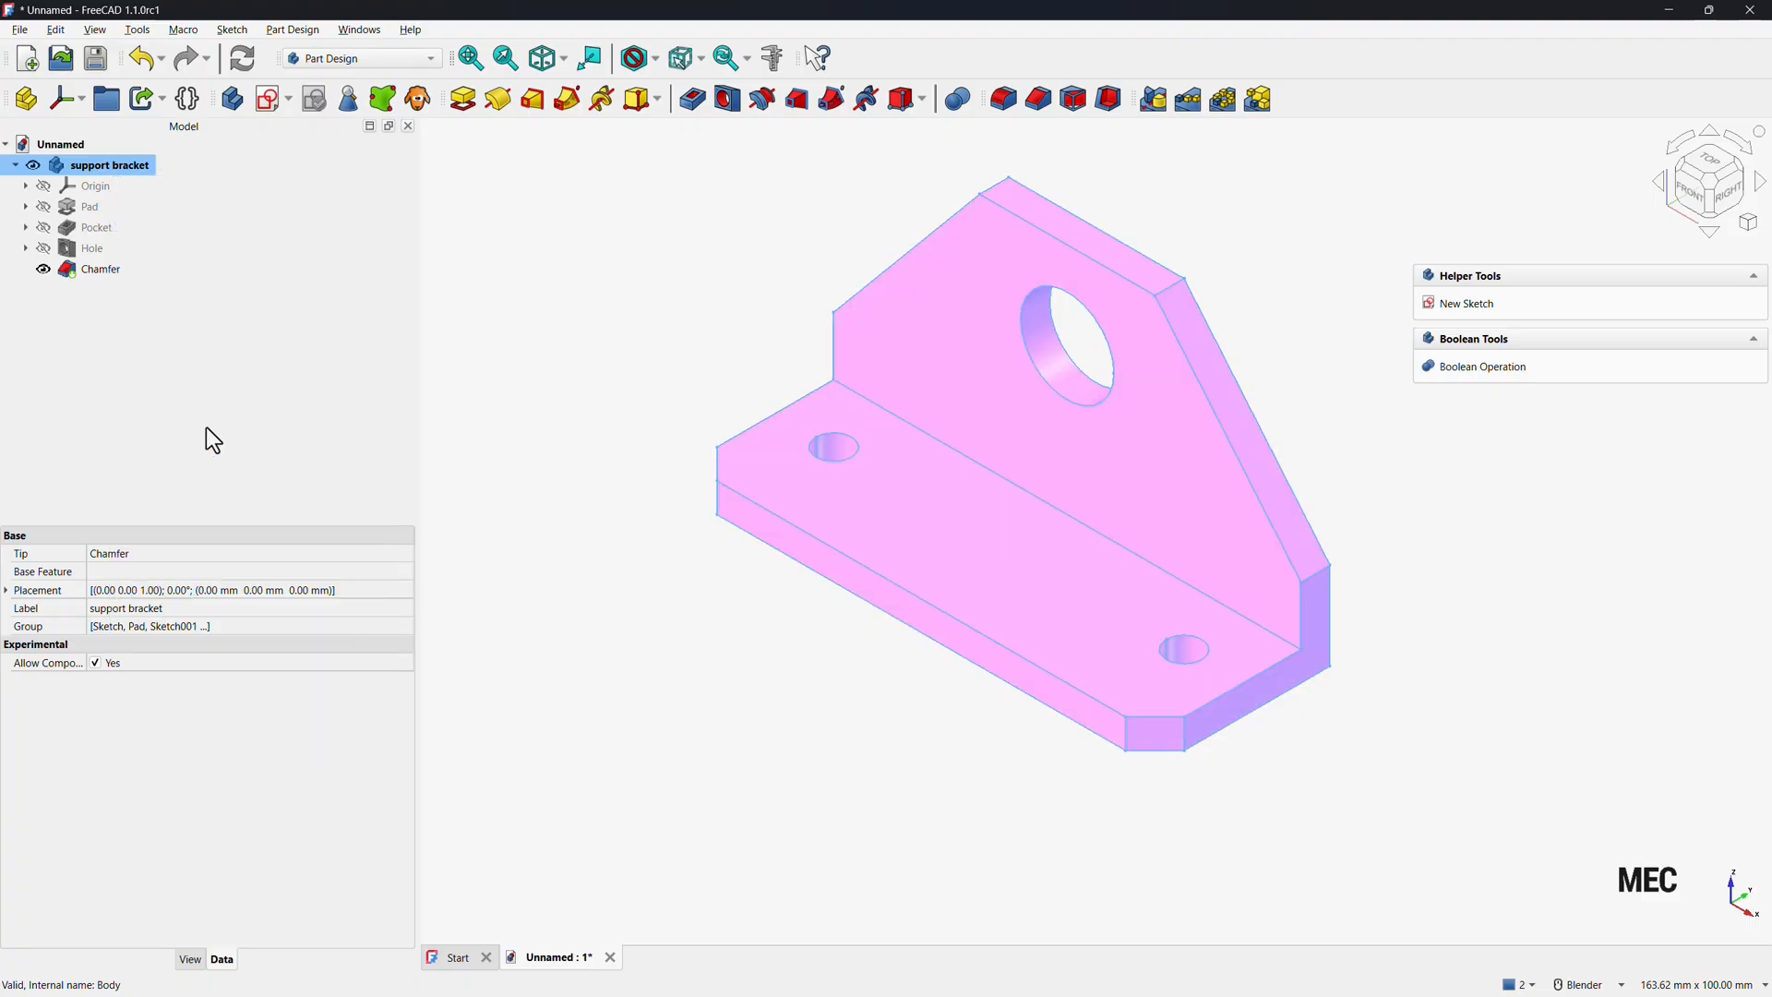
pyautogui.click(698, 697)
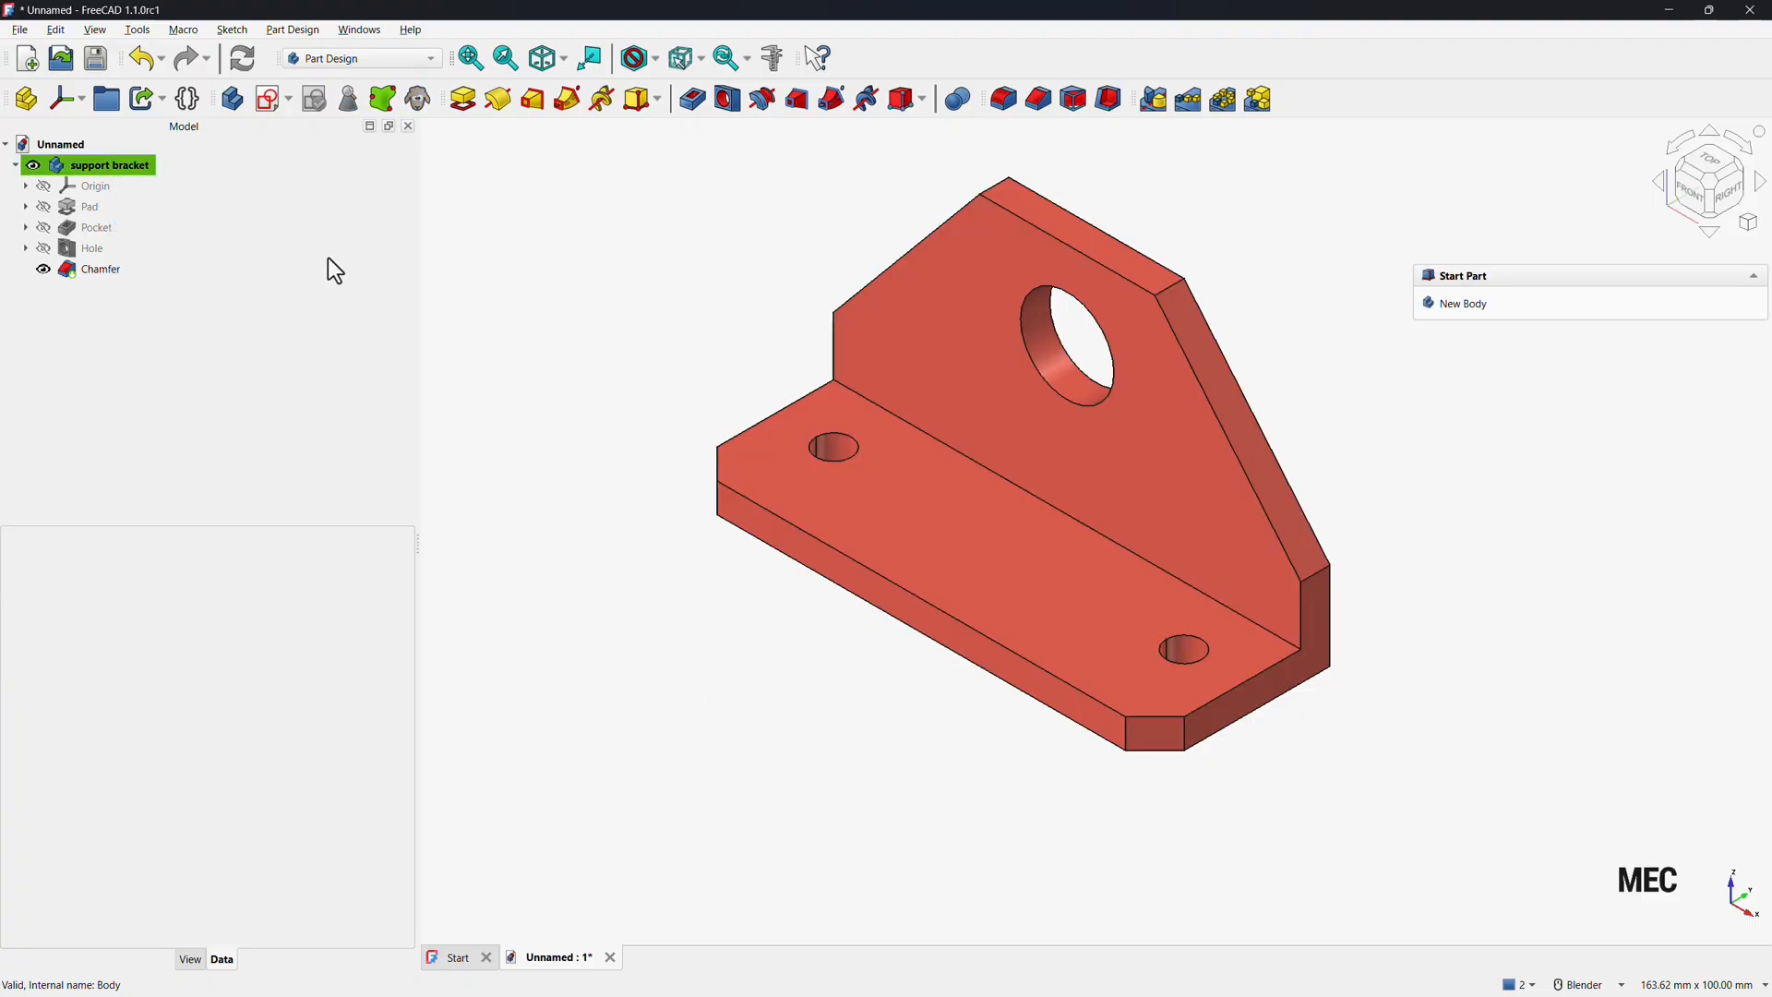
# Save the document as Belt Roller Support.FCStd, replacing the existing file of that name.
pyautogui.click(96, 61)
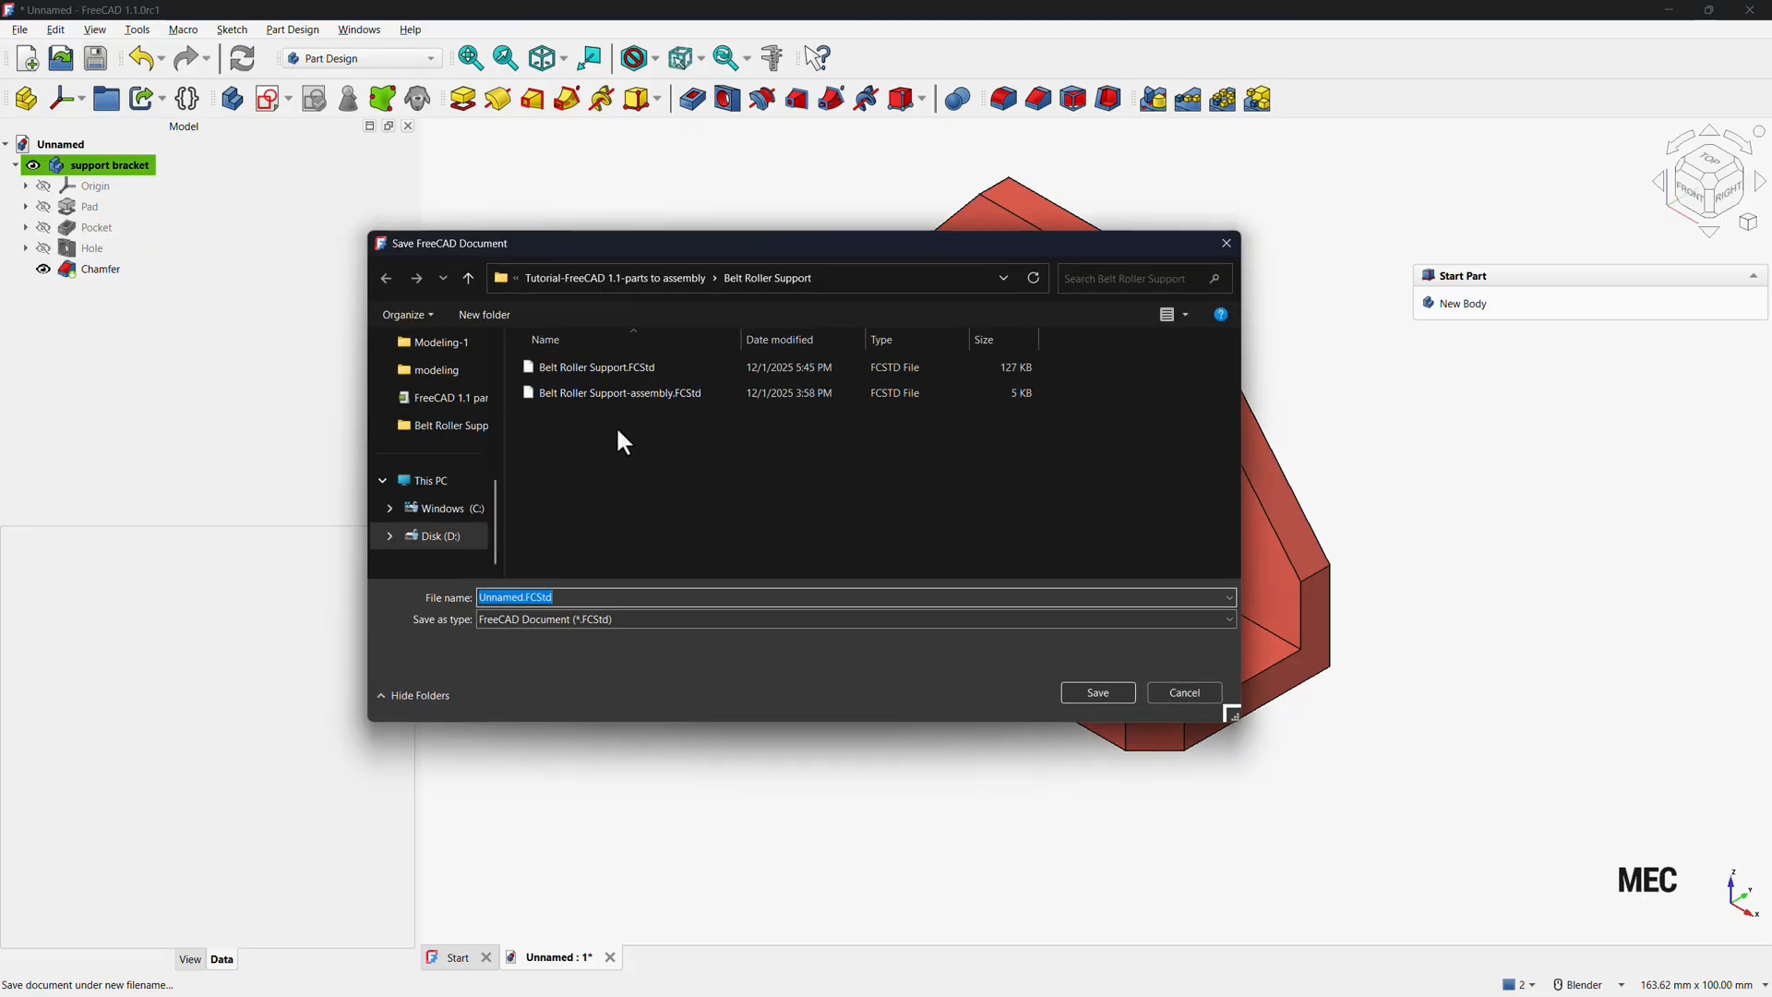
pyautogui.click(595, 366)
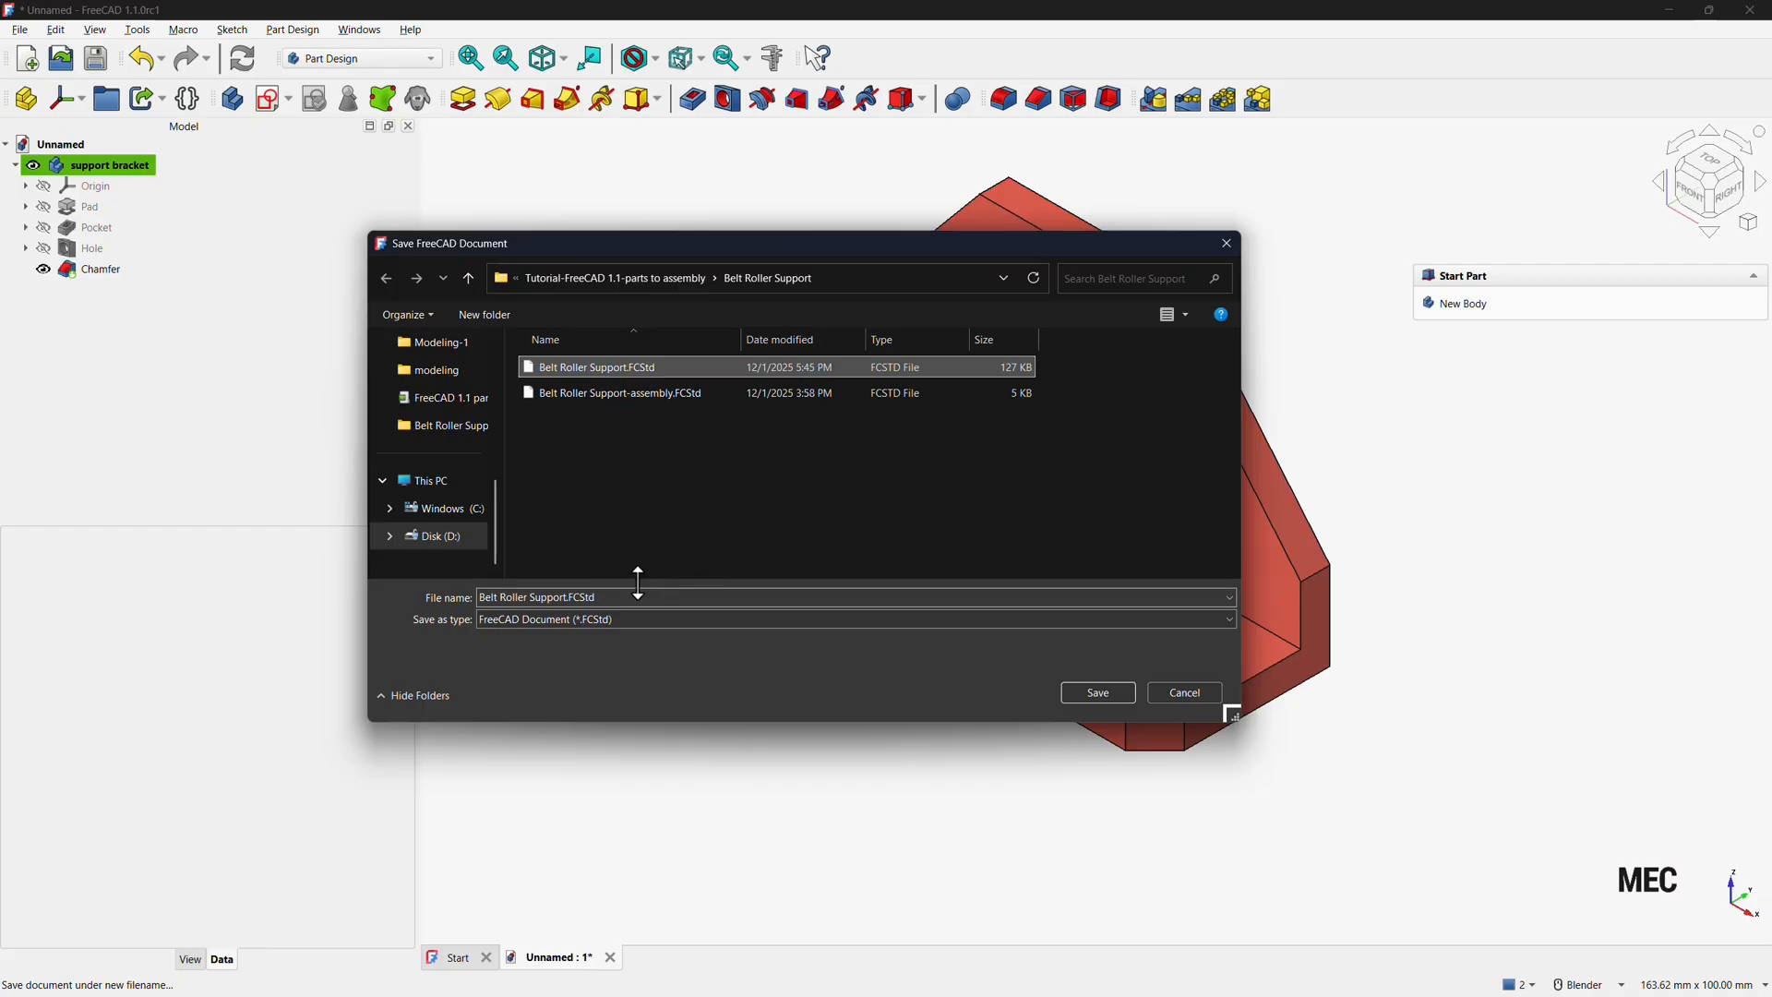
pyautogui.click(1081, 694)
pyautogui.press('Return')
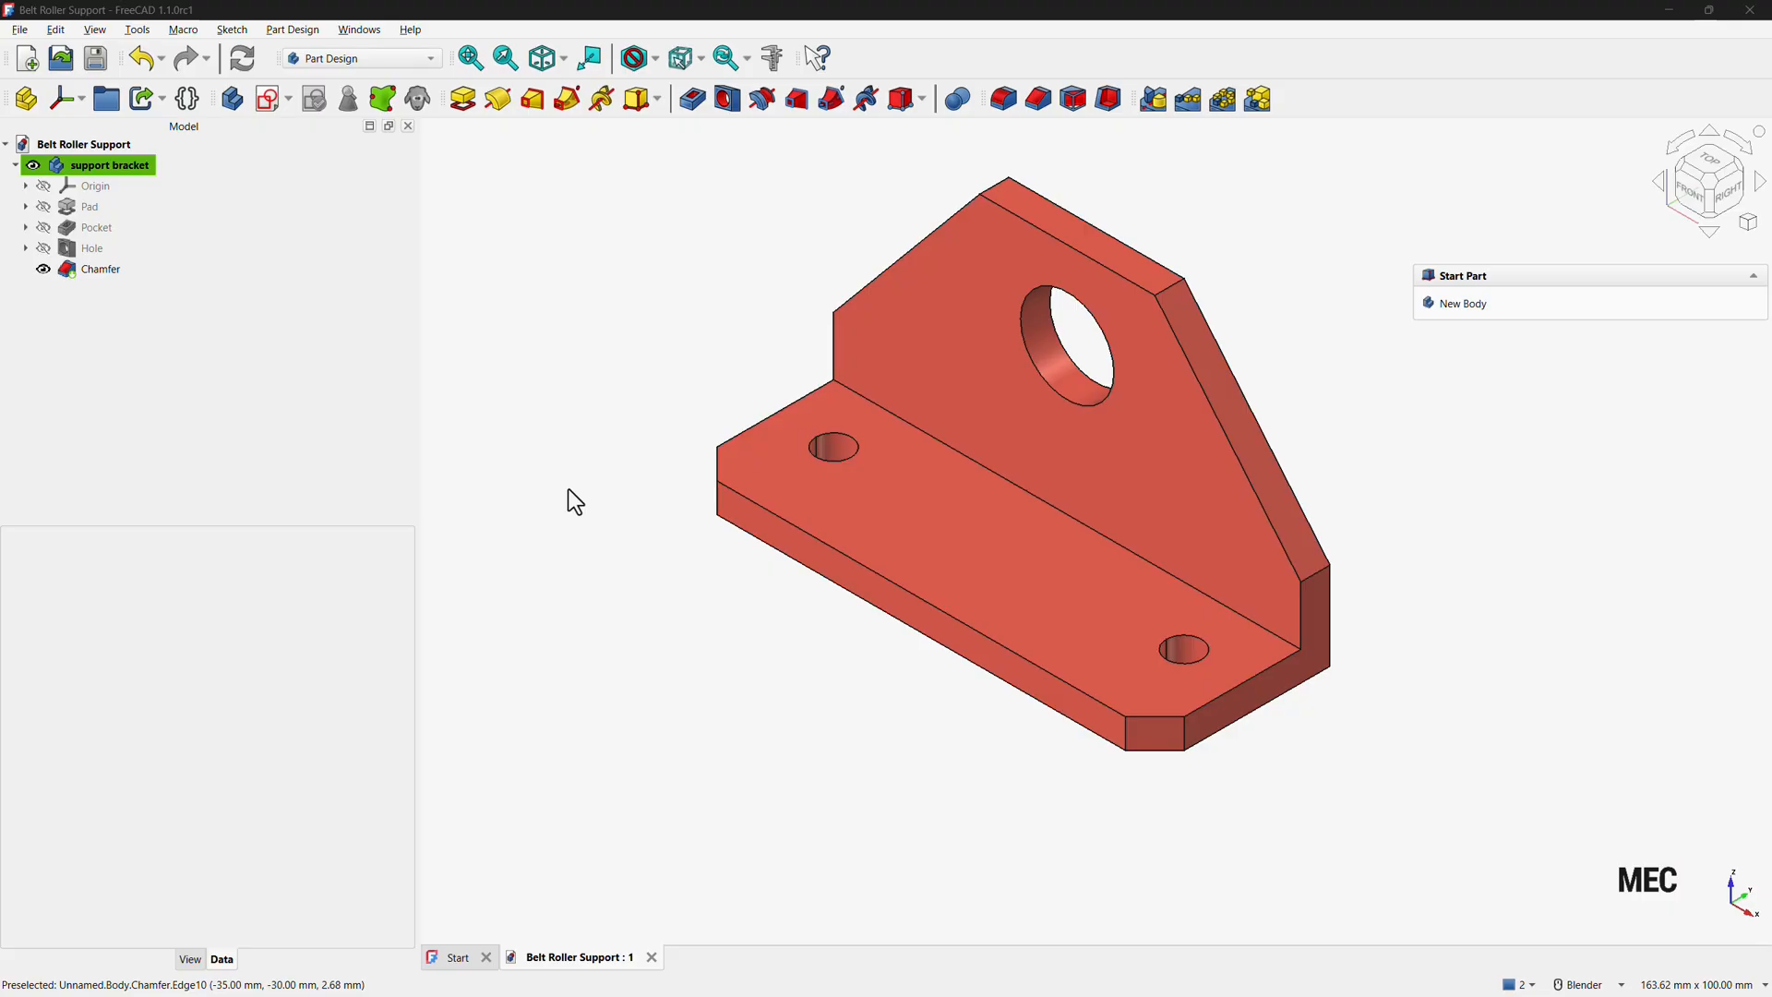
# Hide the support bracket body.
pyautogui.click(34, 166)
pyautogui.click(69, 169)
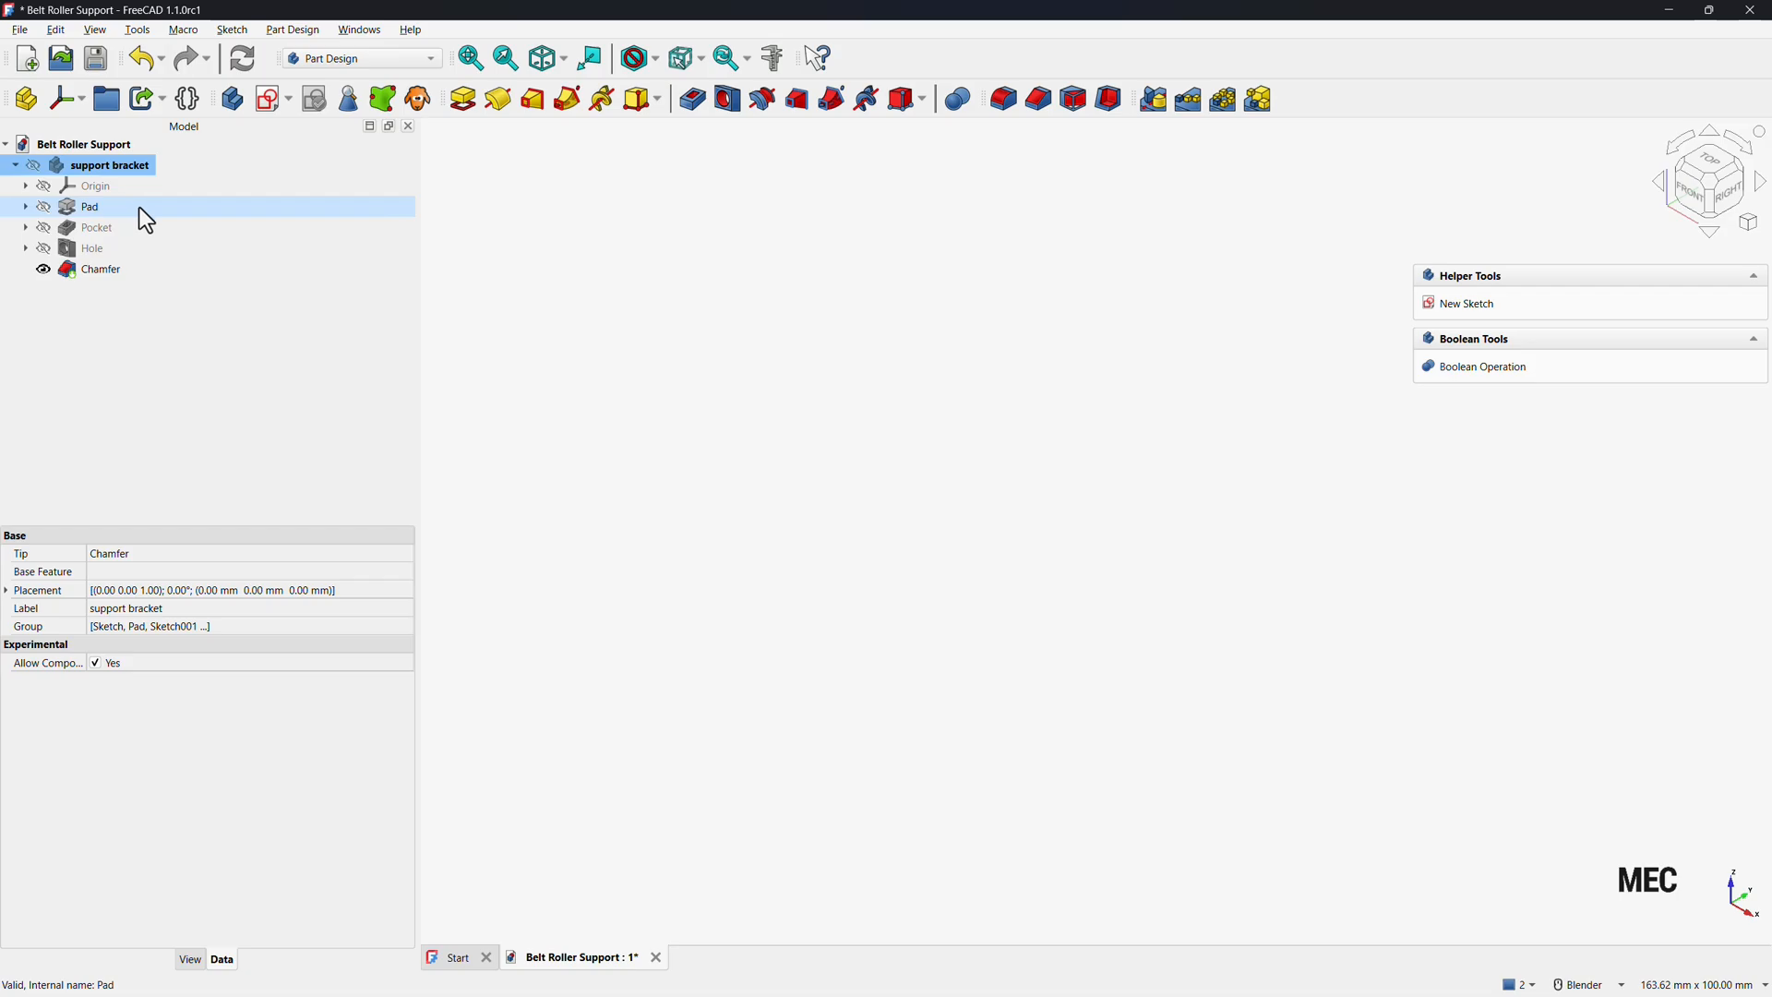
# Create a new body and start a new sketch on its YZ plane.
pyautogui.click(235, 102)
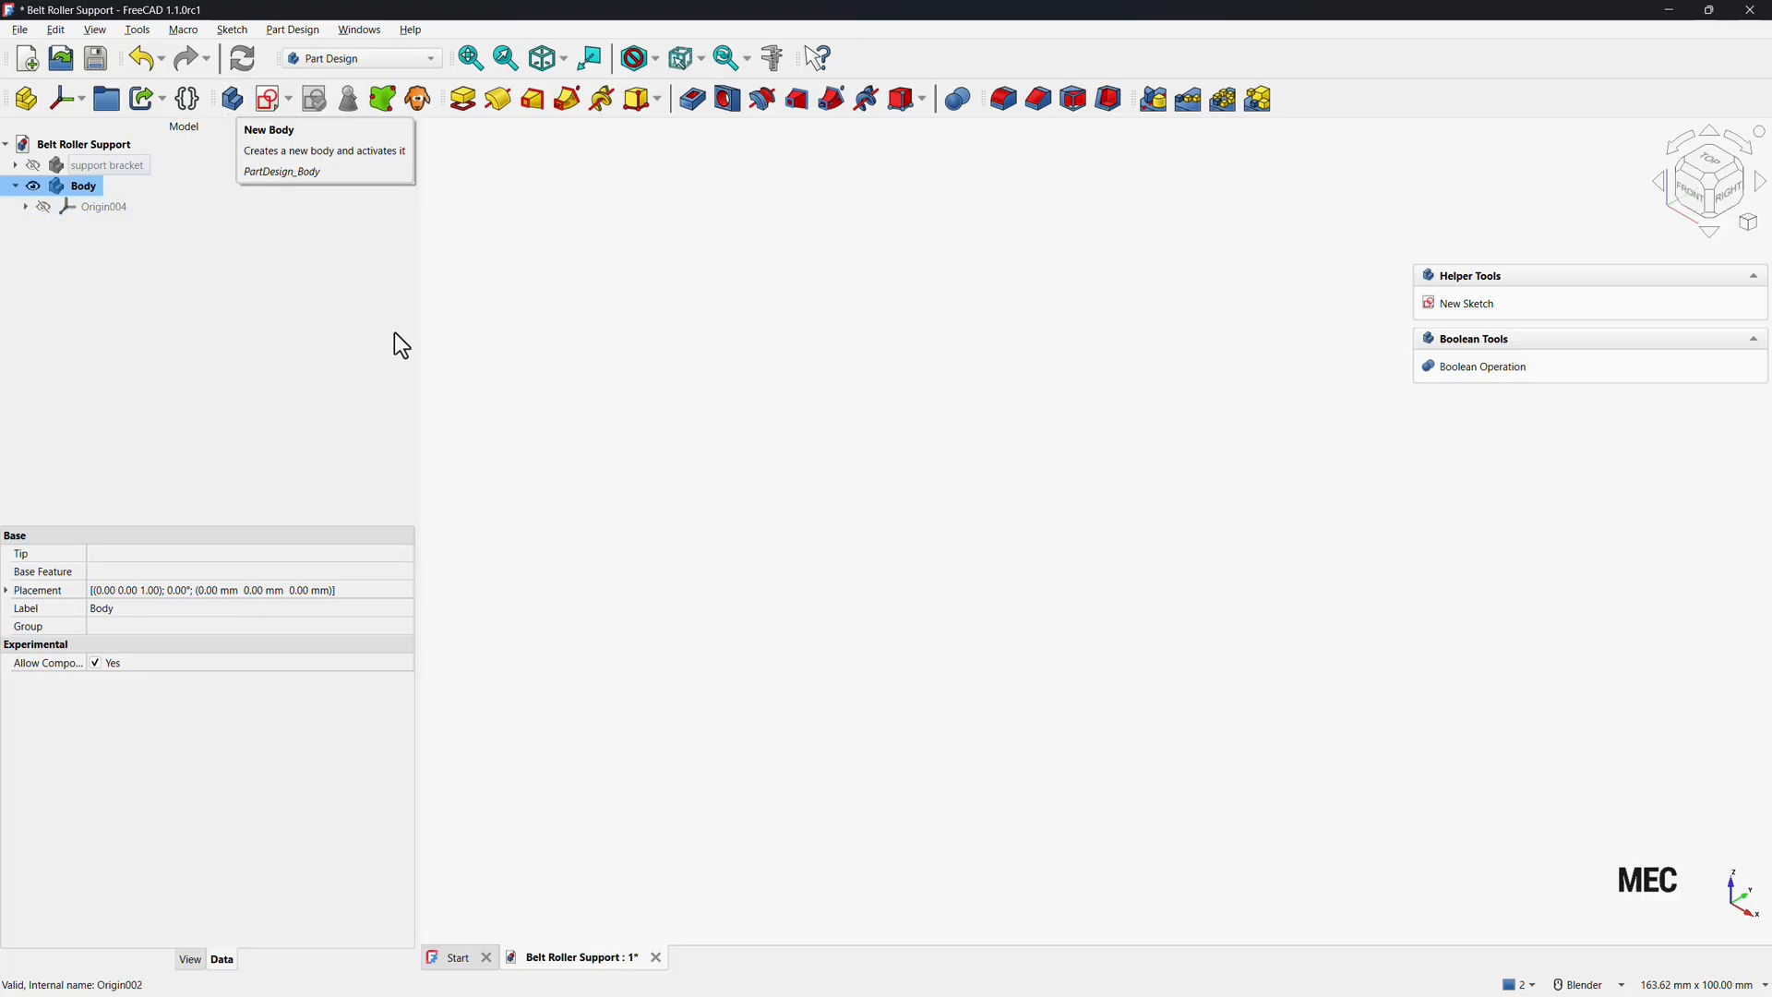
pyautogui.click(1466, 305)
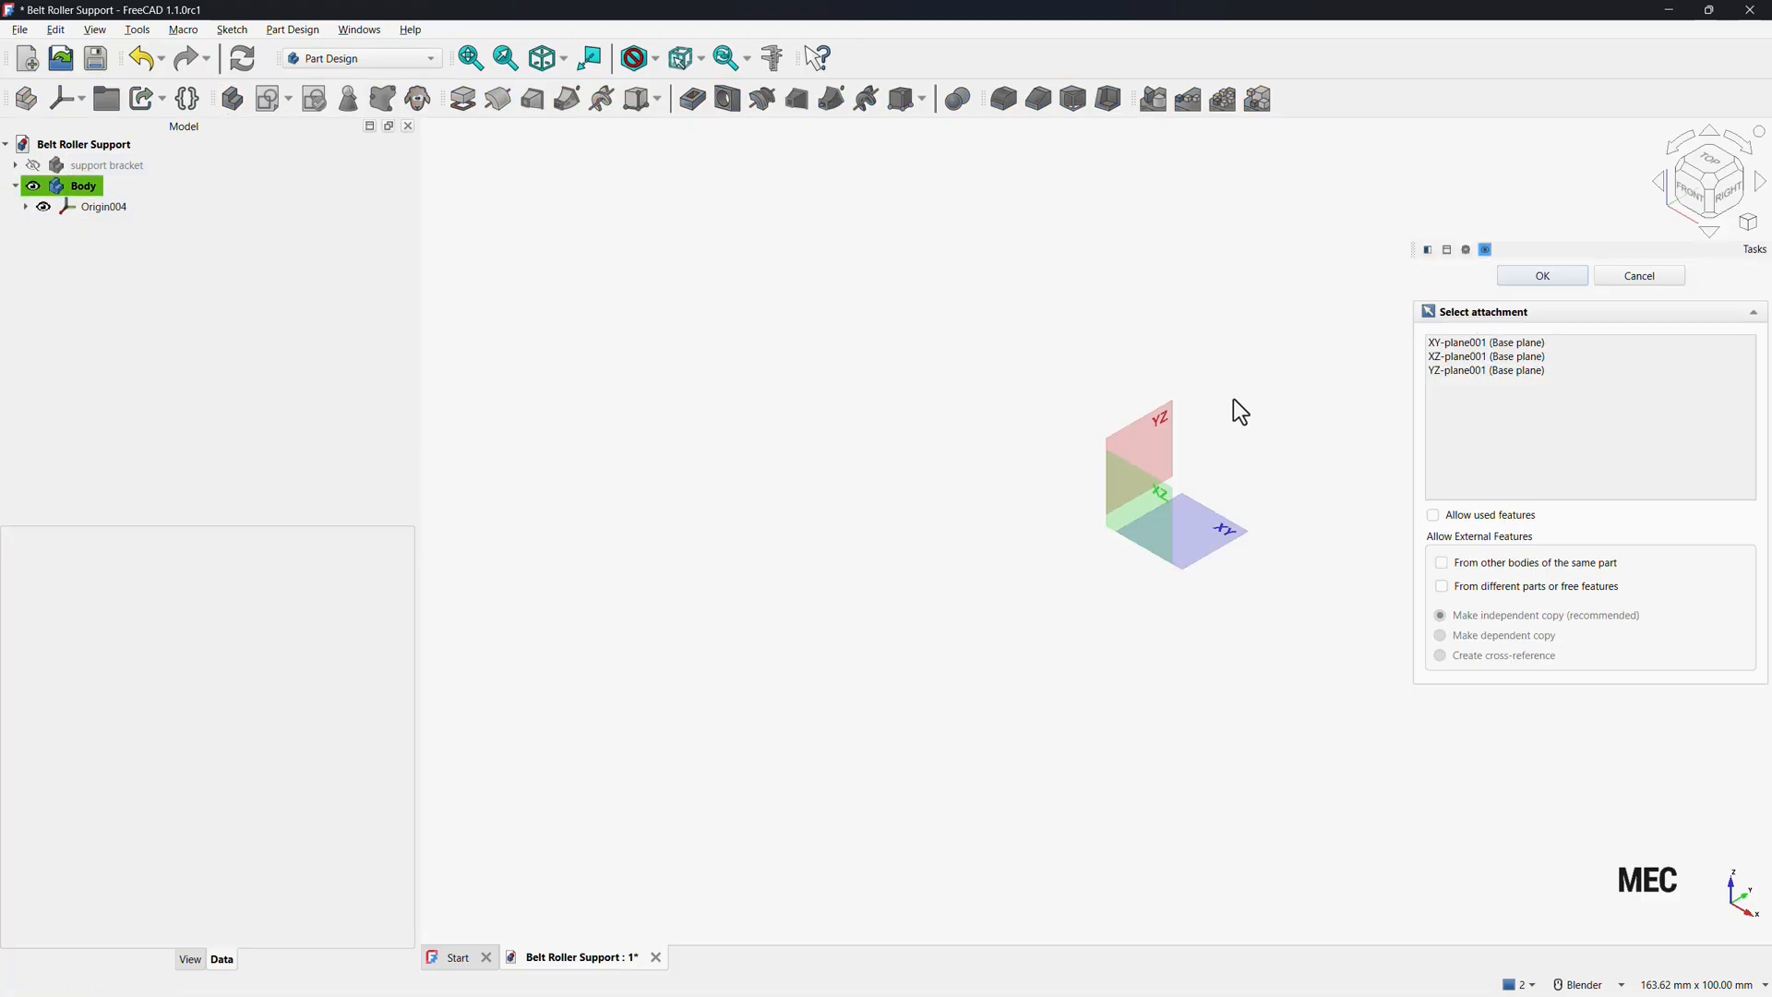
pyautogui.click(1160, 427)
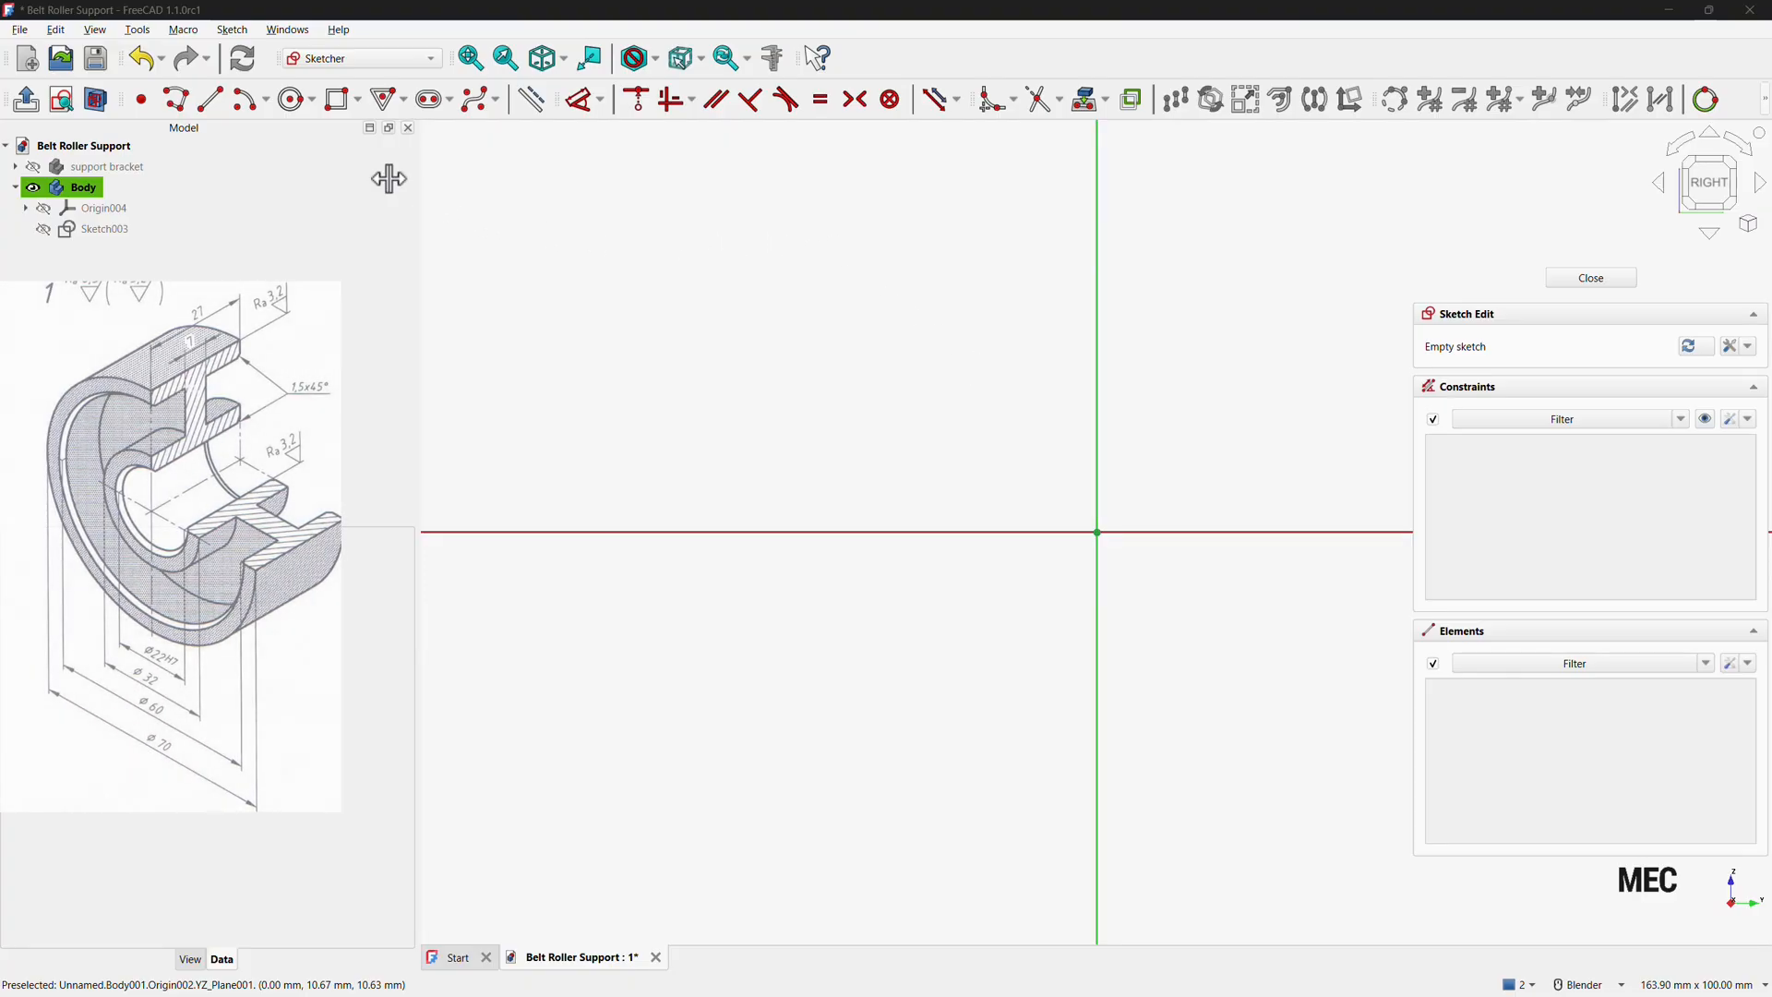
# Draw a closed twelve-segment stepped profile with the Polyline tool, its top edge about 132 mm long, above the horizontal axis.
pyautogui.click(176, 100)
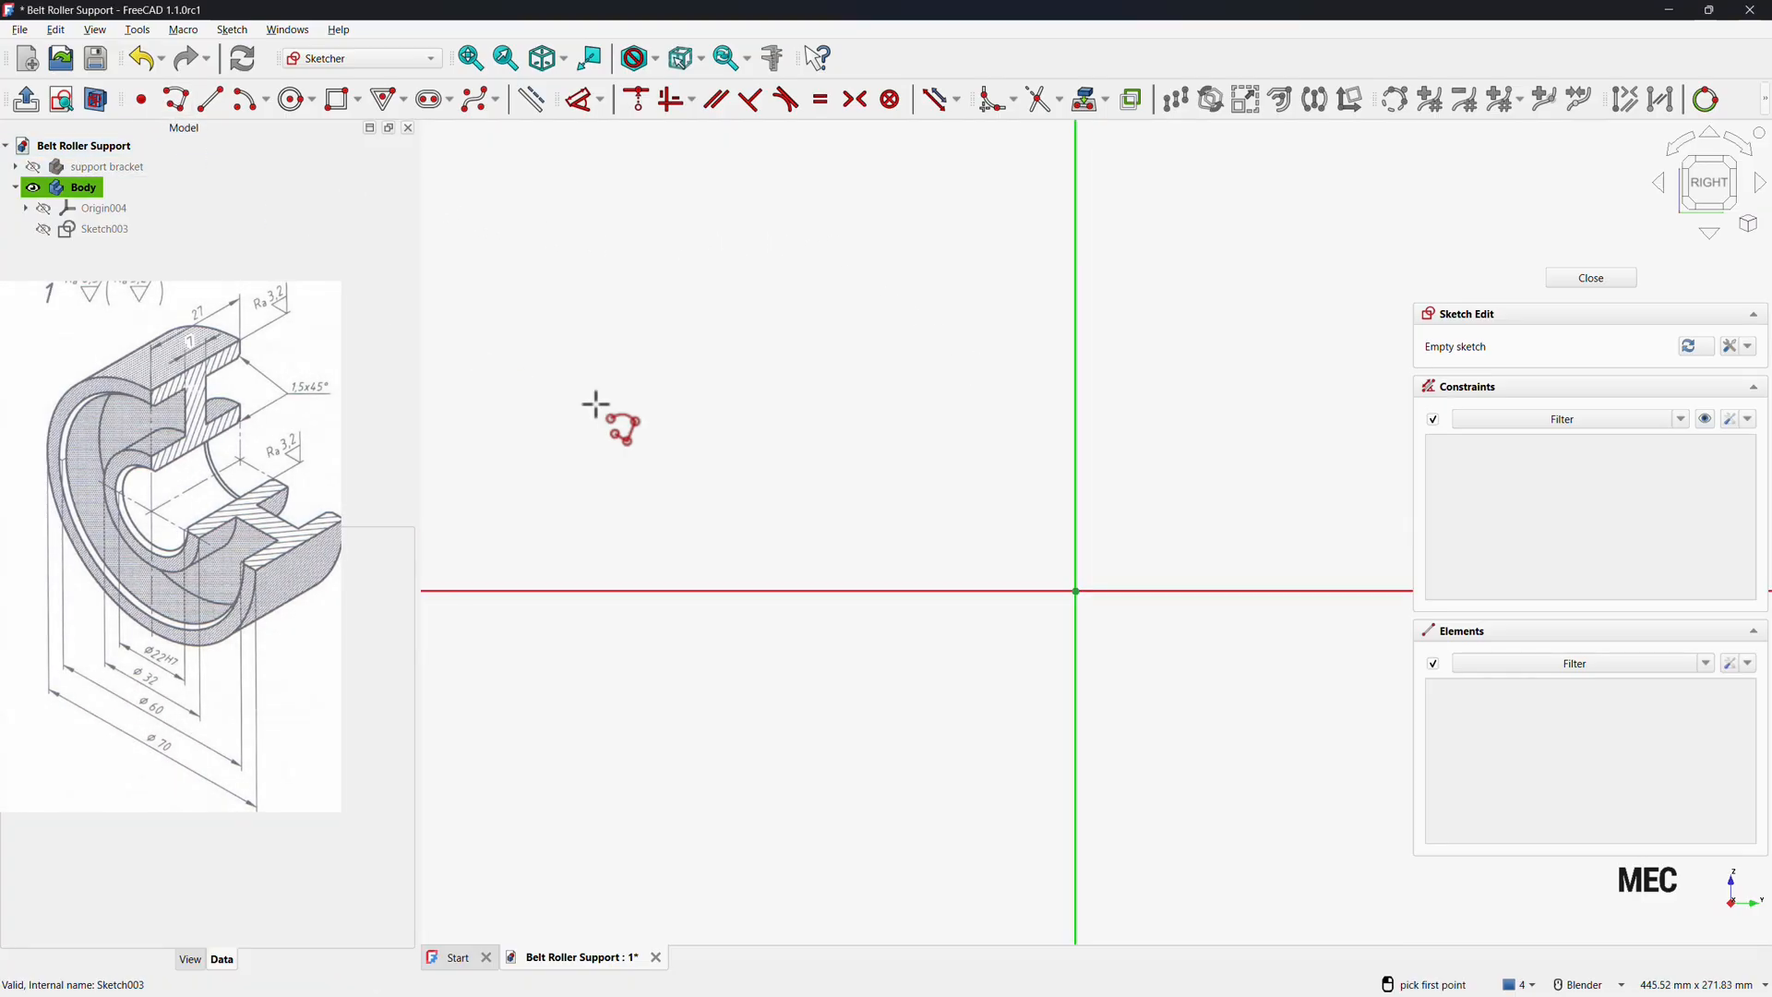
pyautogui.click(867, 277)
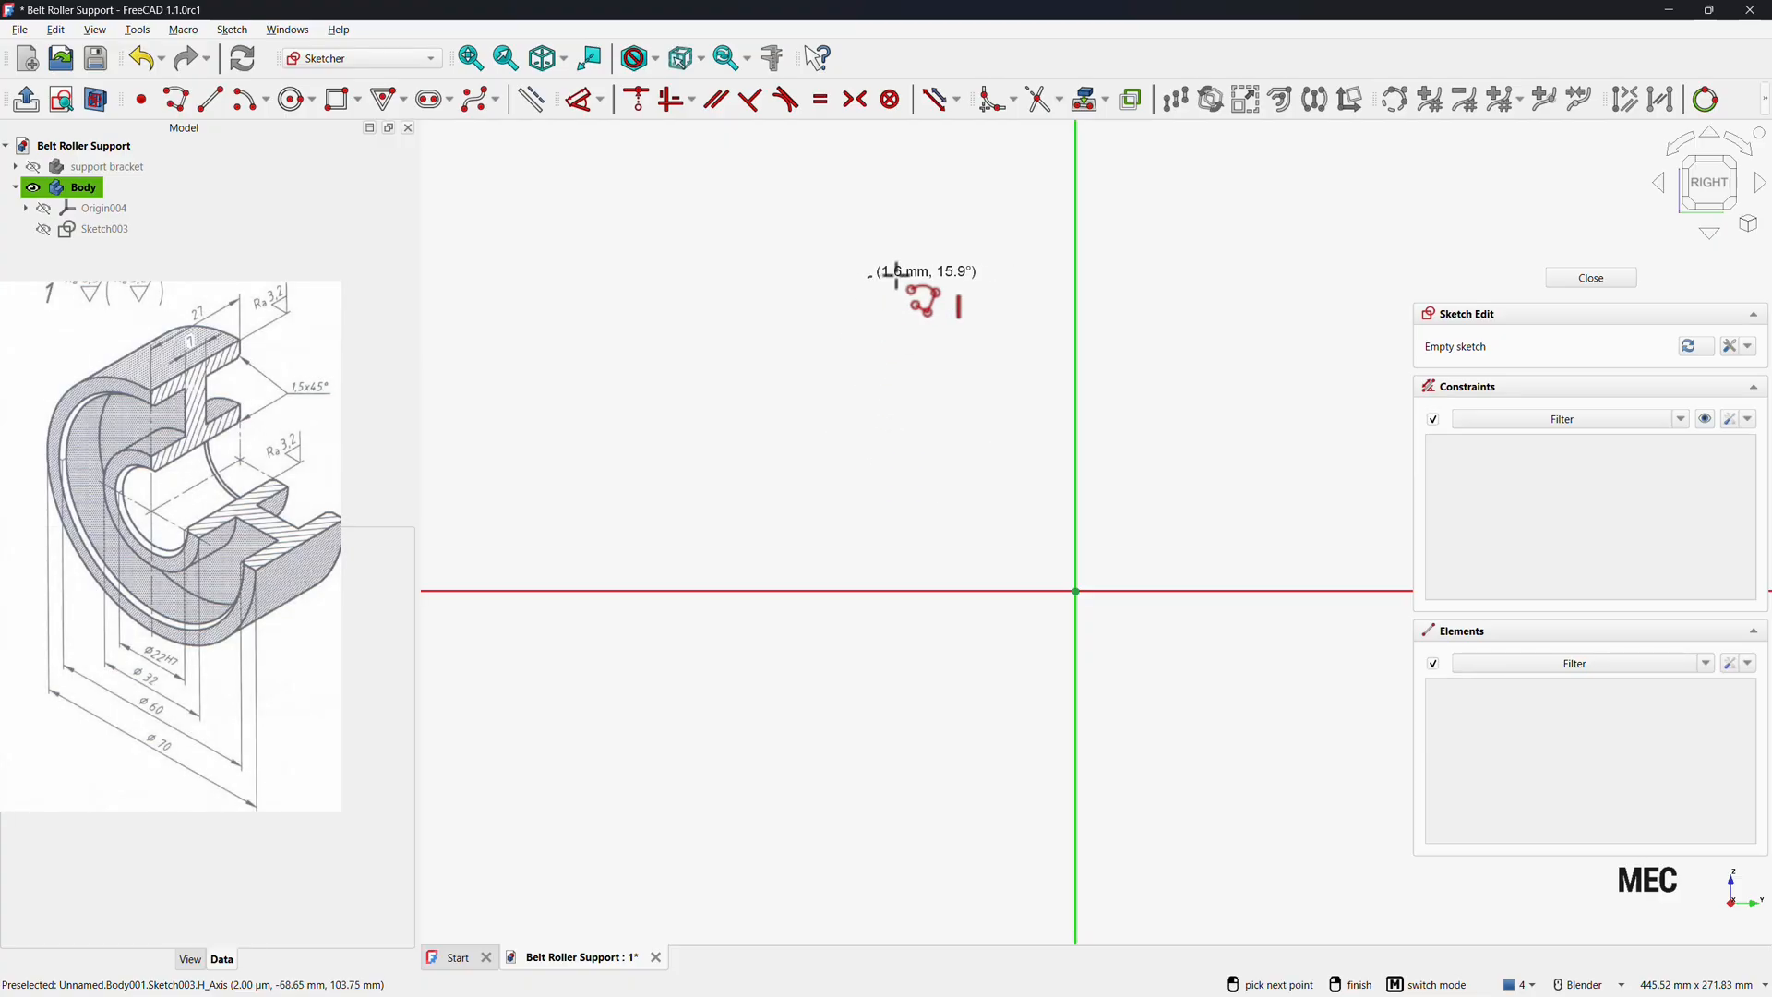
pyautogui.click(1266, 278)
pyautogui.press('m')
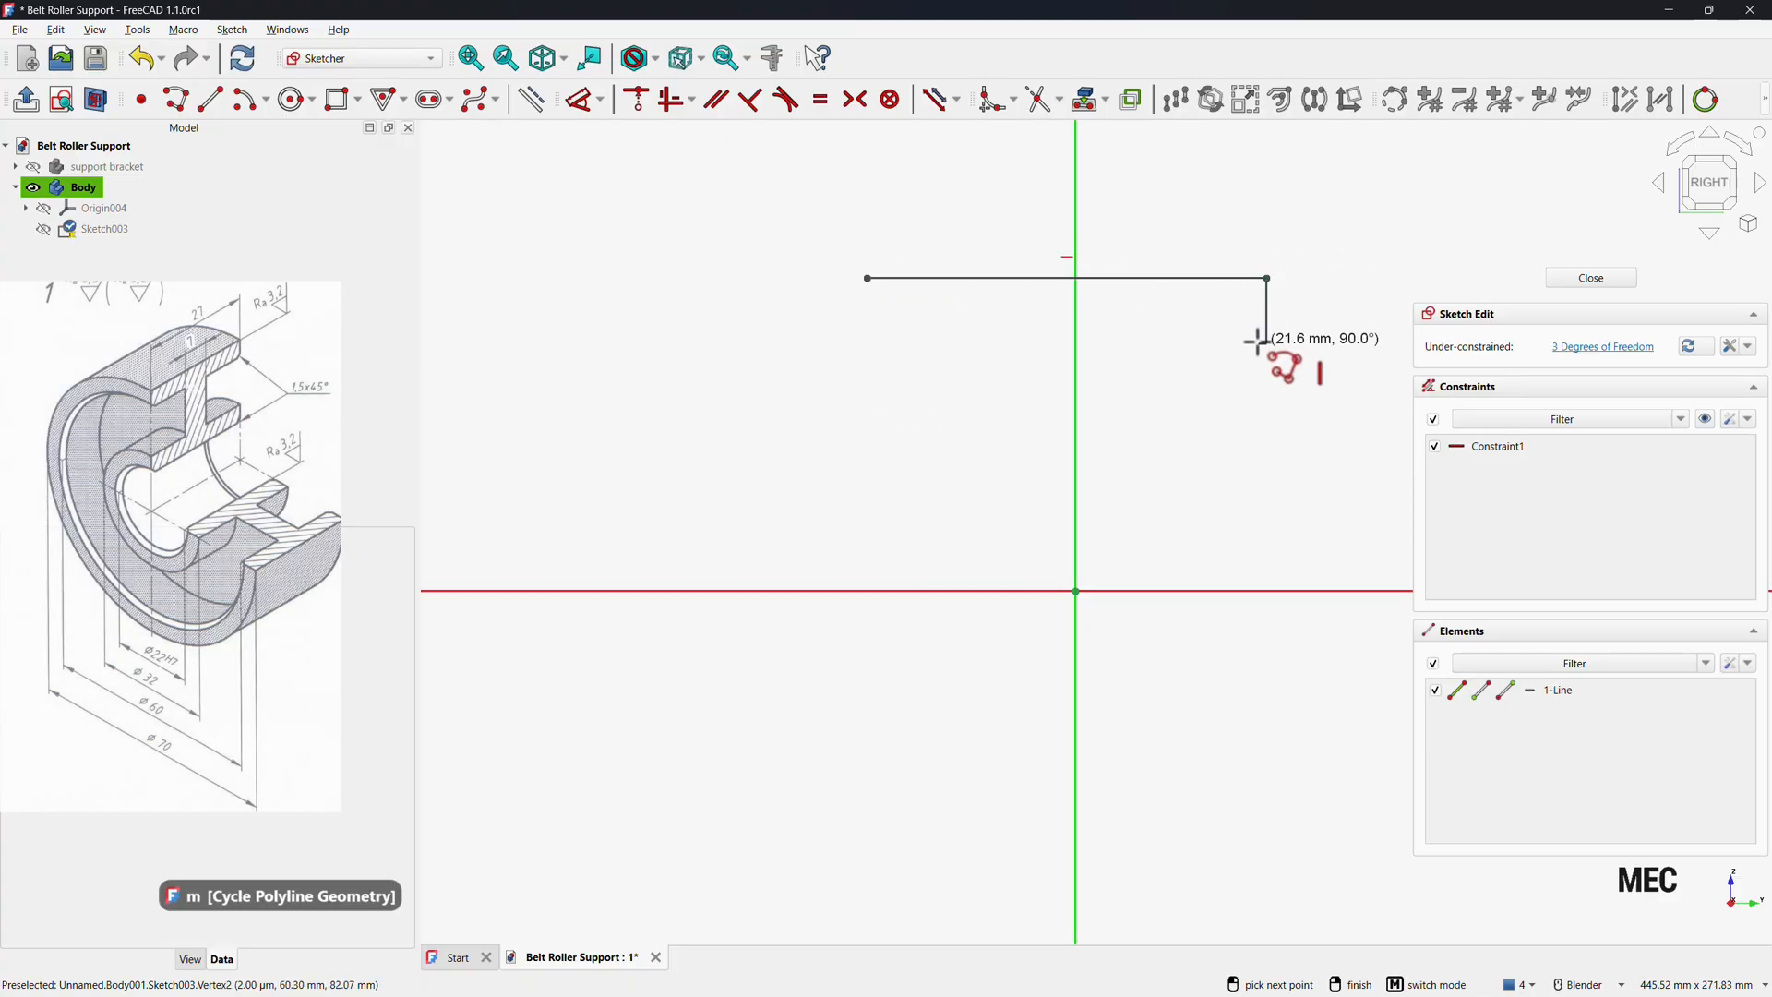
pyautogui.click(1257, 342)
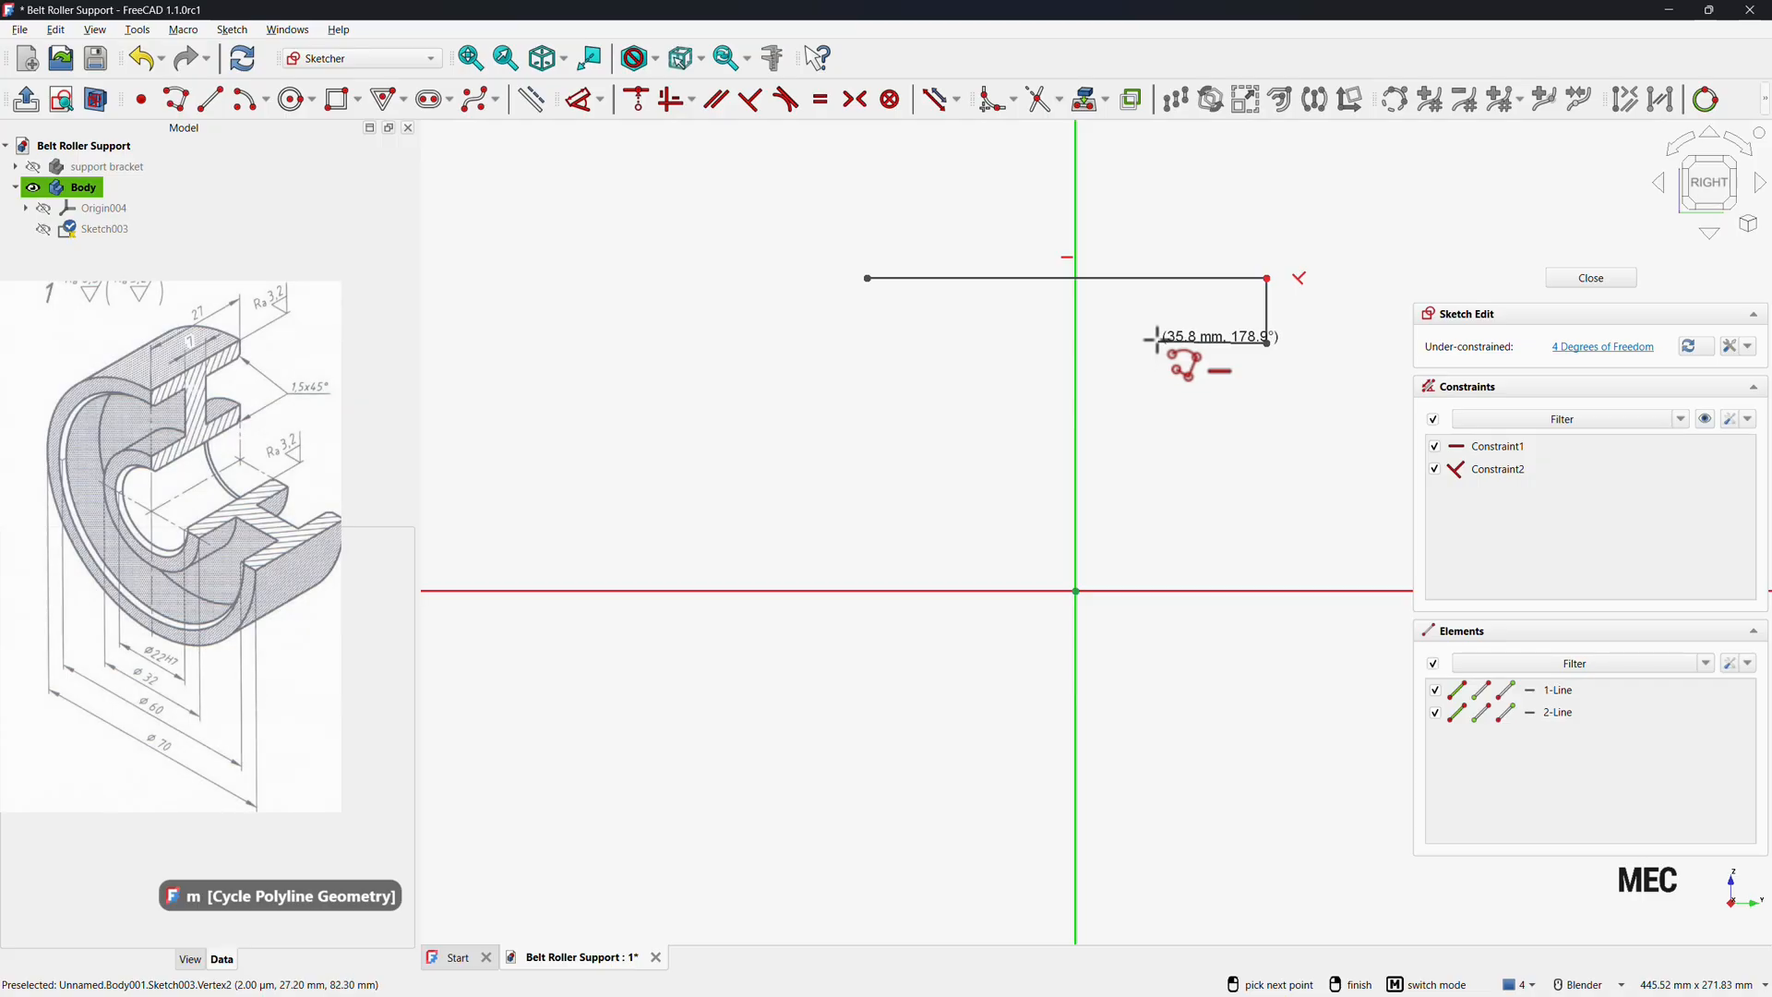
pyautogui.click(1158, 342)
pyautogui.press('m')
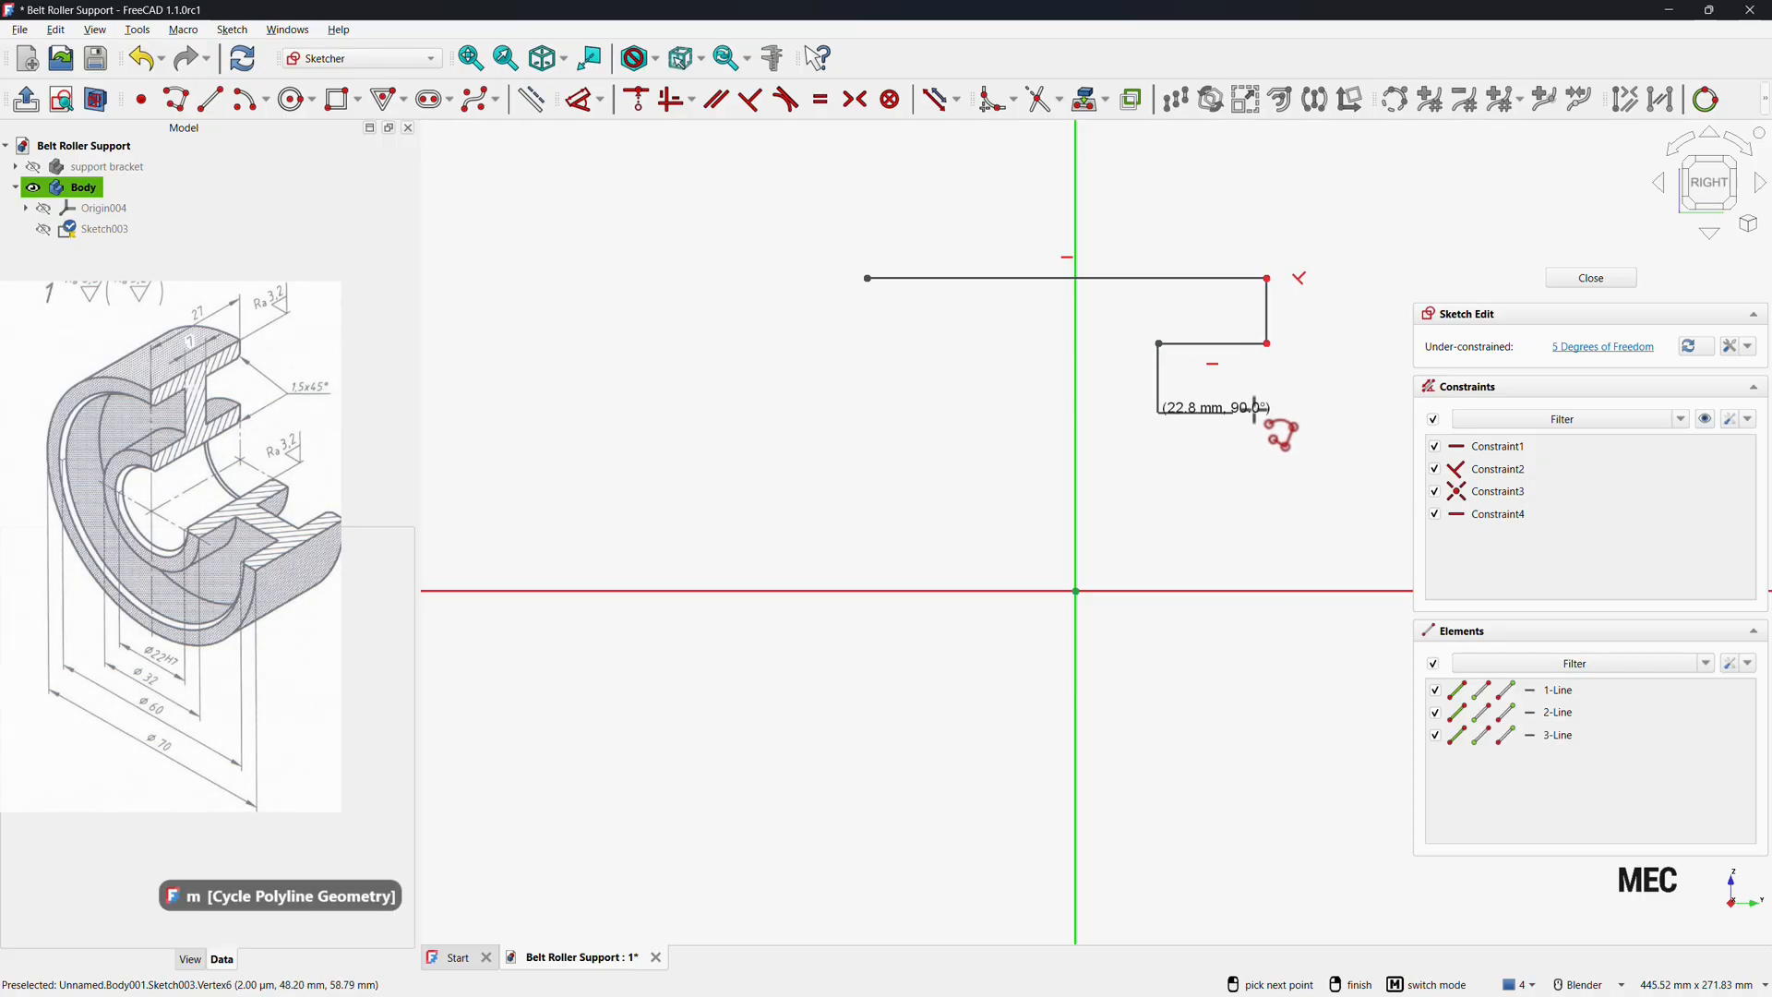
pyautogui.press('m')
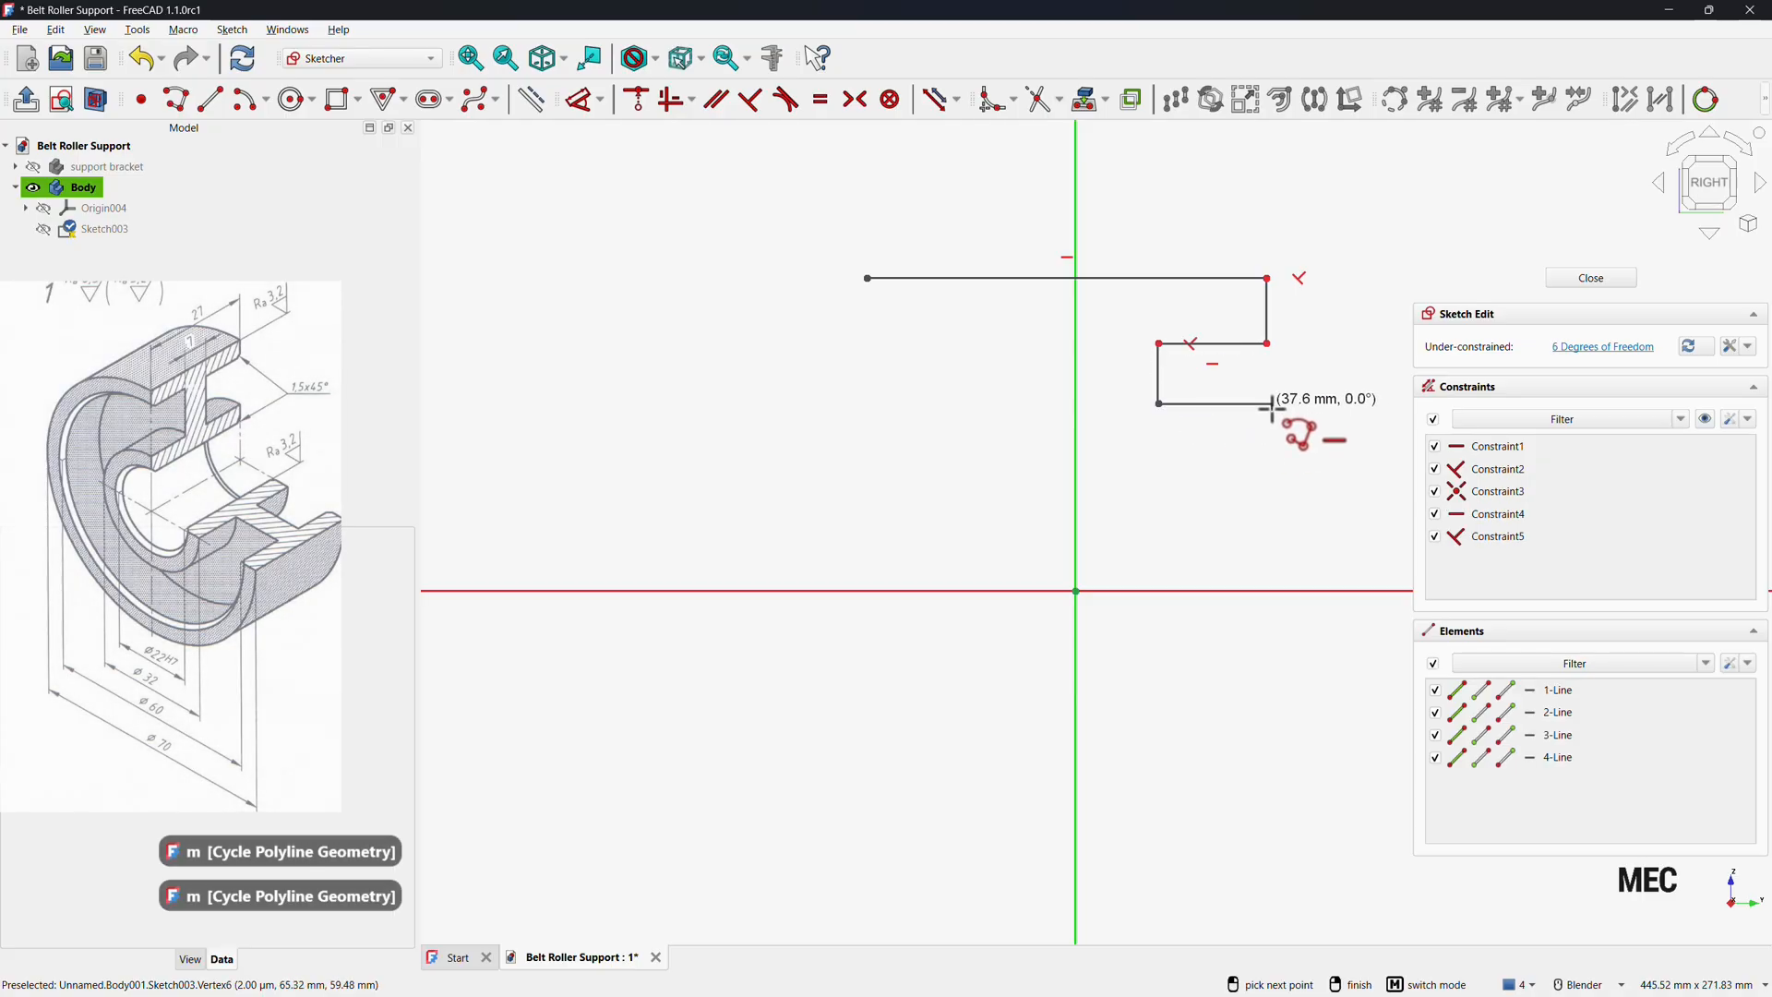
pyautogui.click(1271, 403)
pyautogui.click(1273, 468)
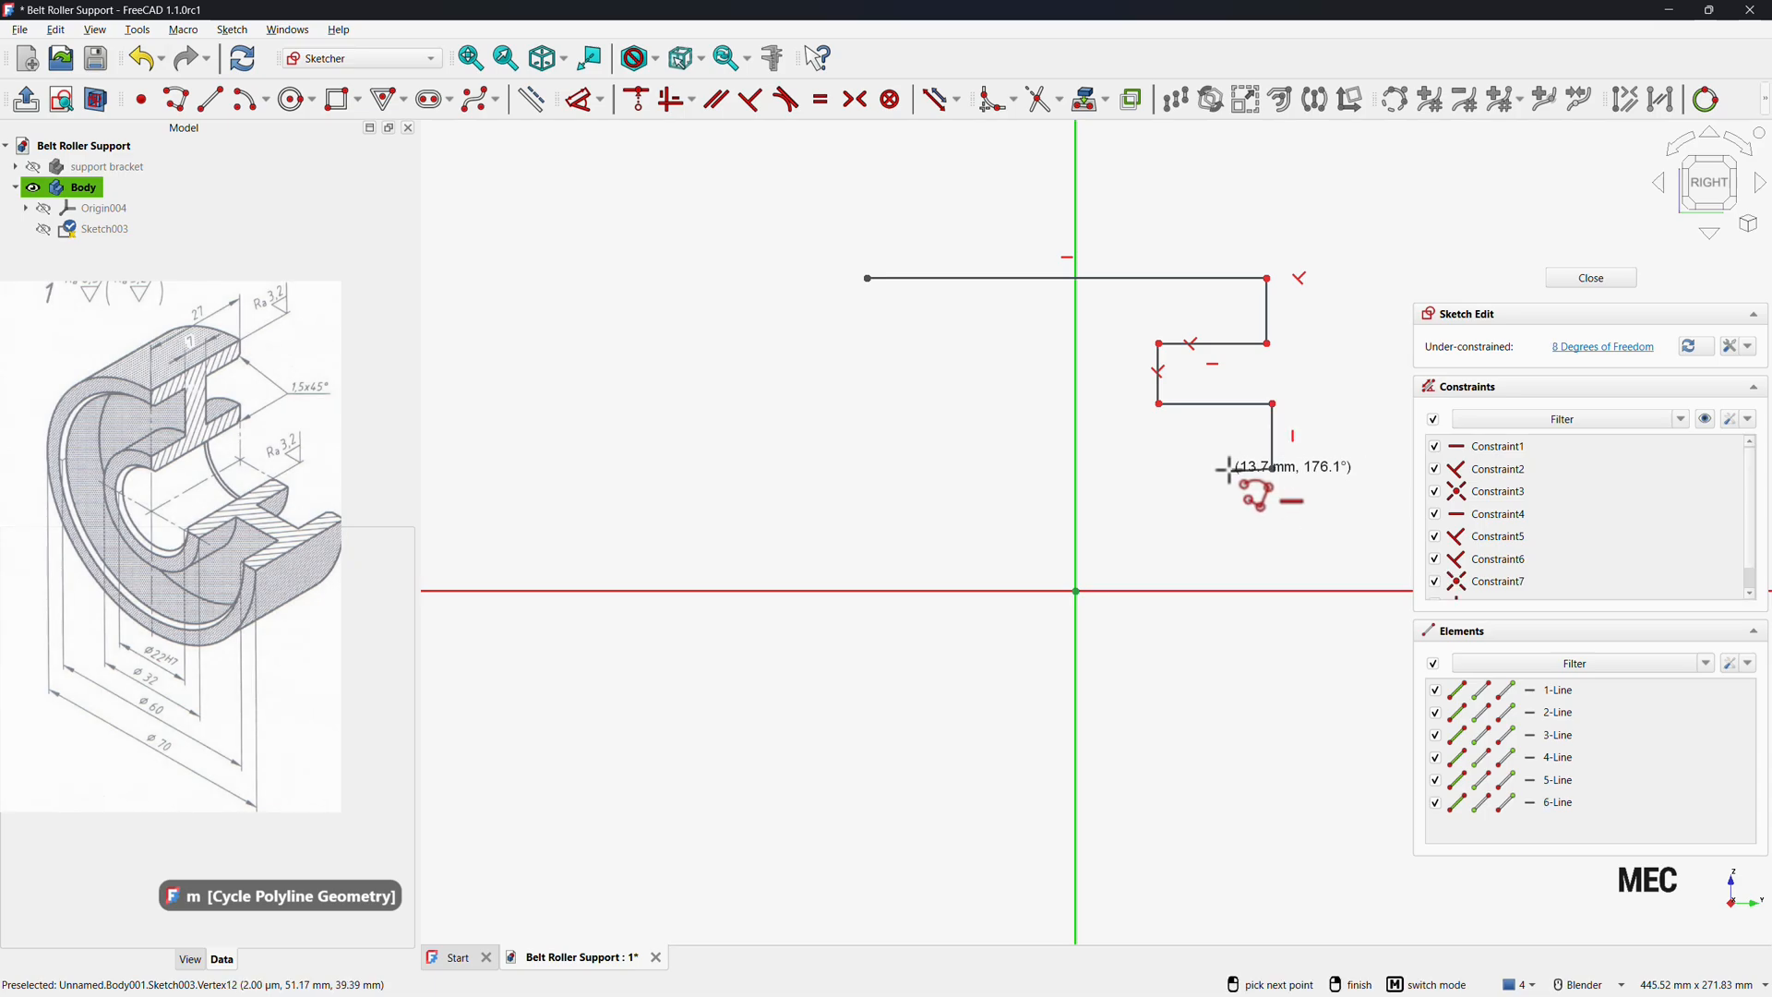
pyautogui.press('m')
pyautogui.click(850, 469)
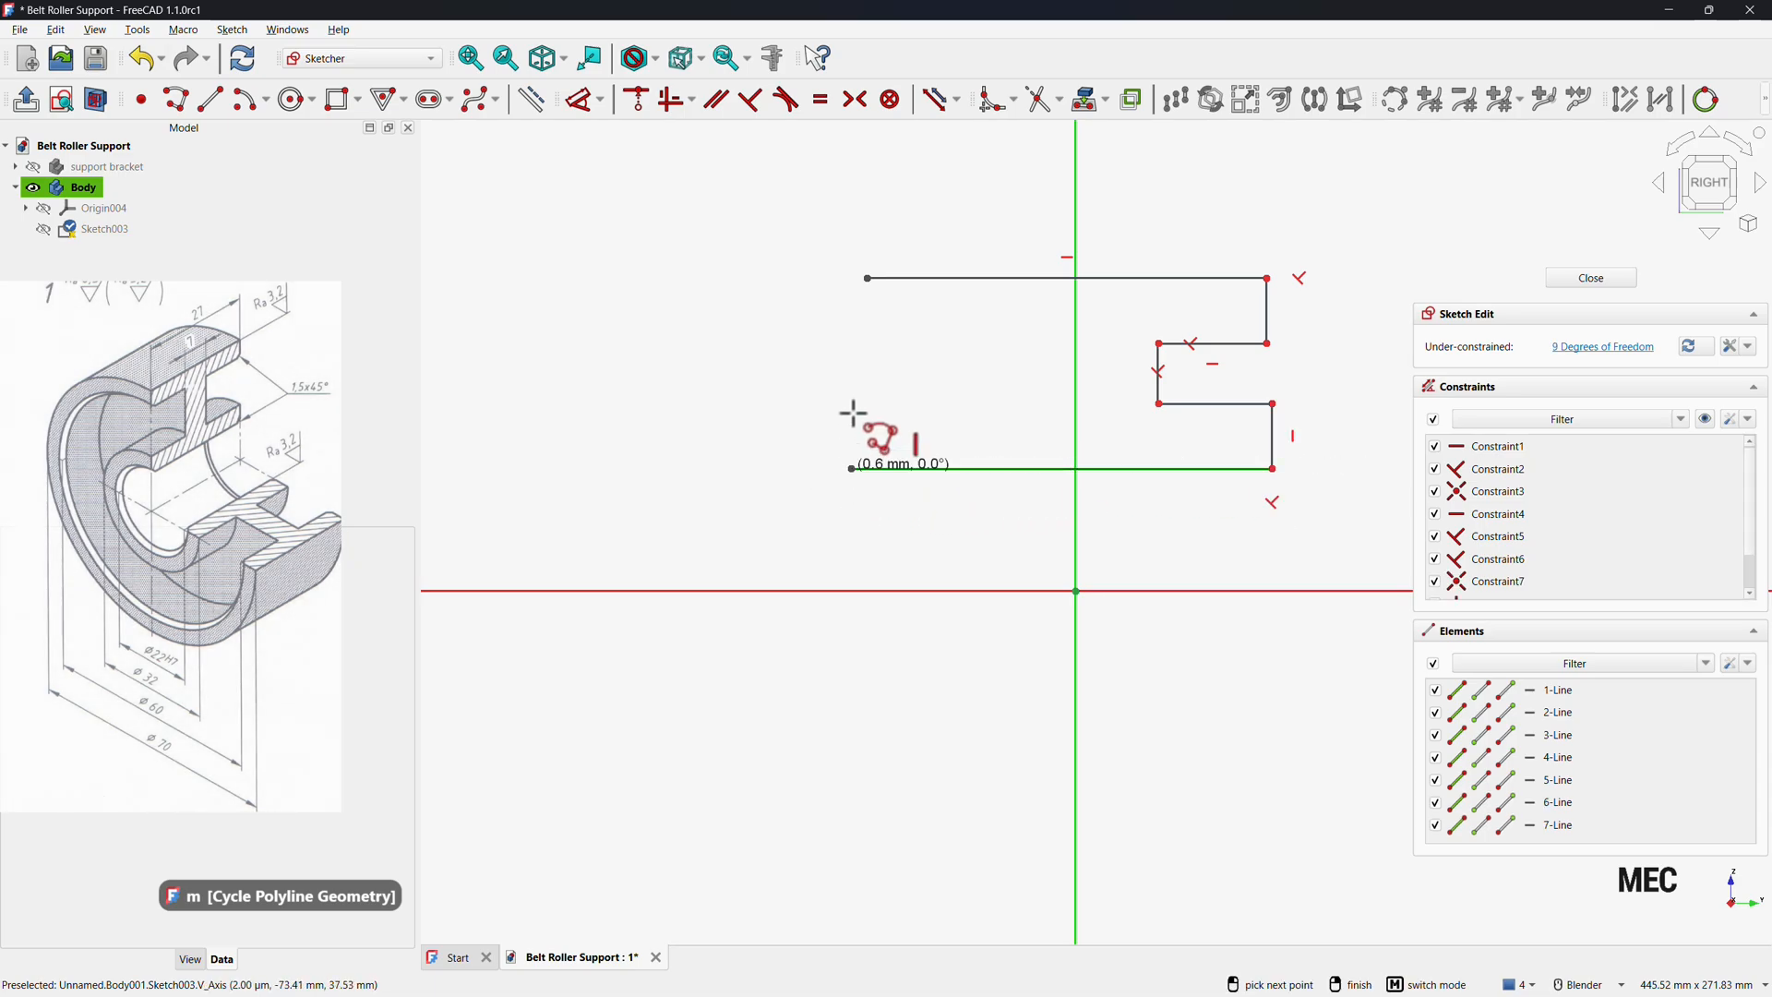
pyautogui.press('m')
pyautogui.click(964, 417)
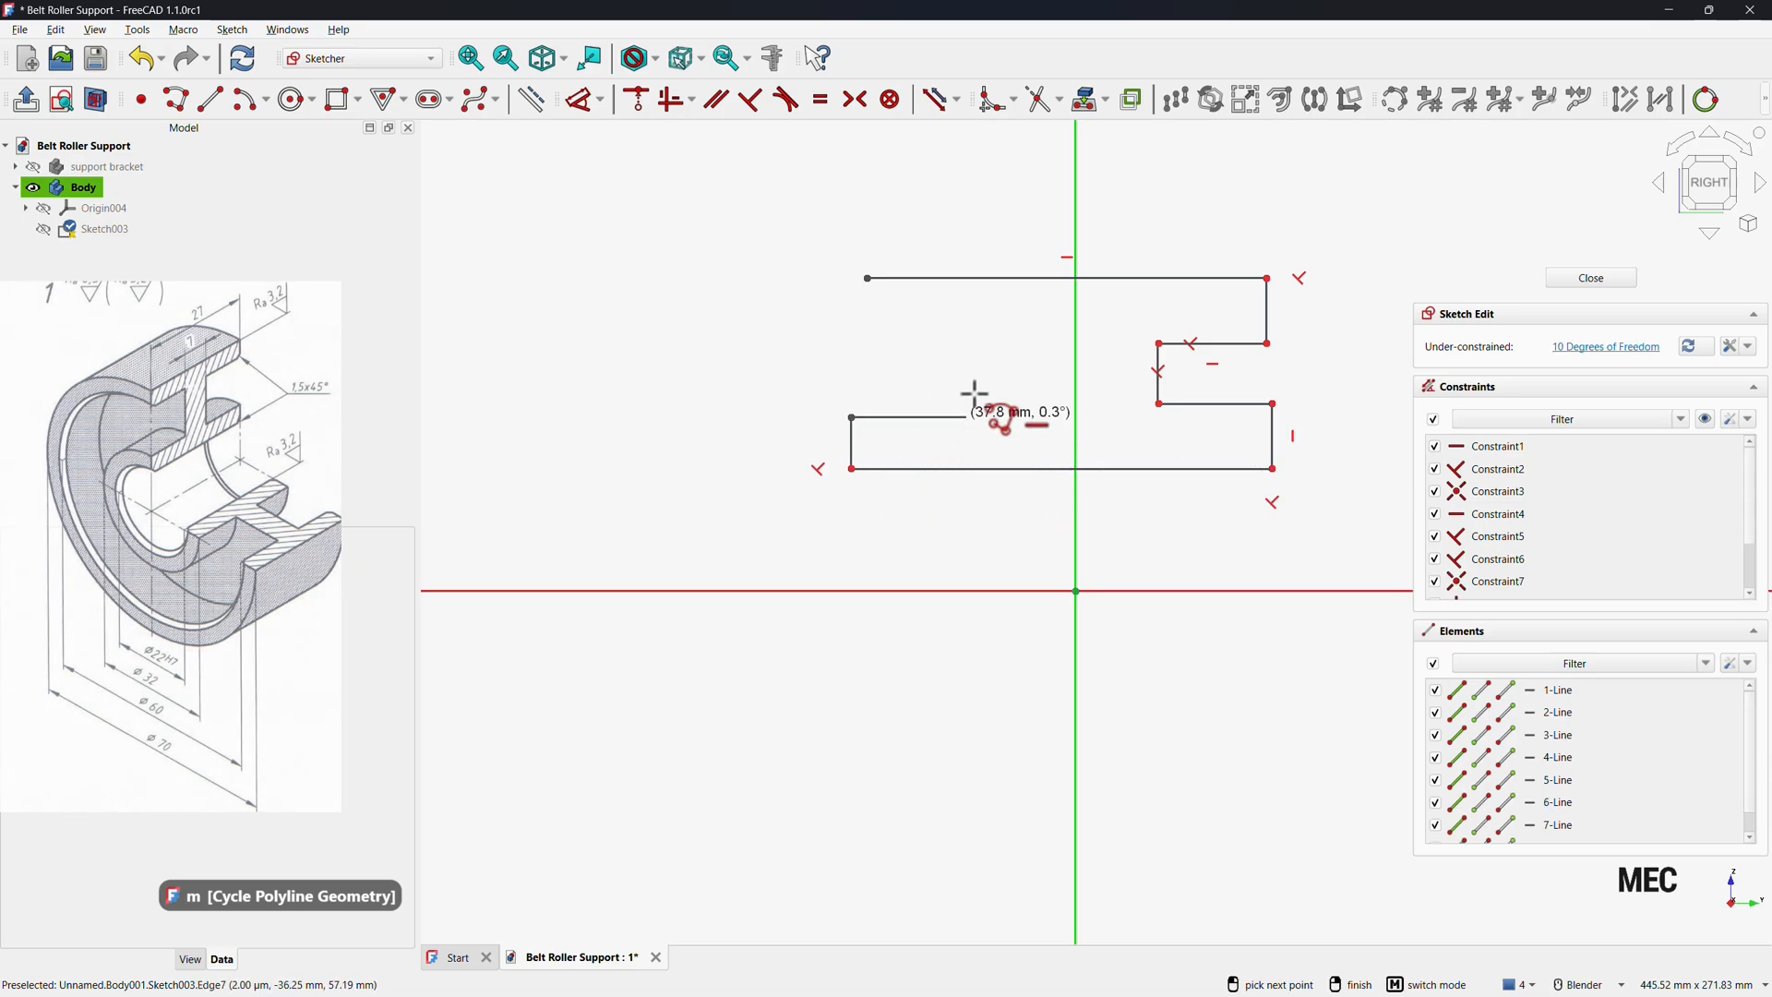
pyautogui.press('m')
pyautogui.click(991, 417)
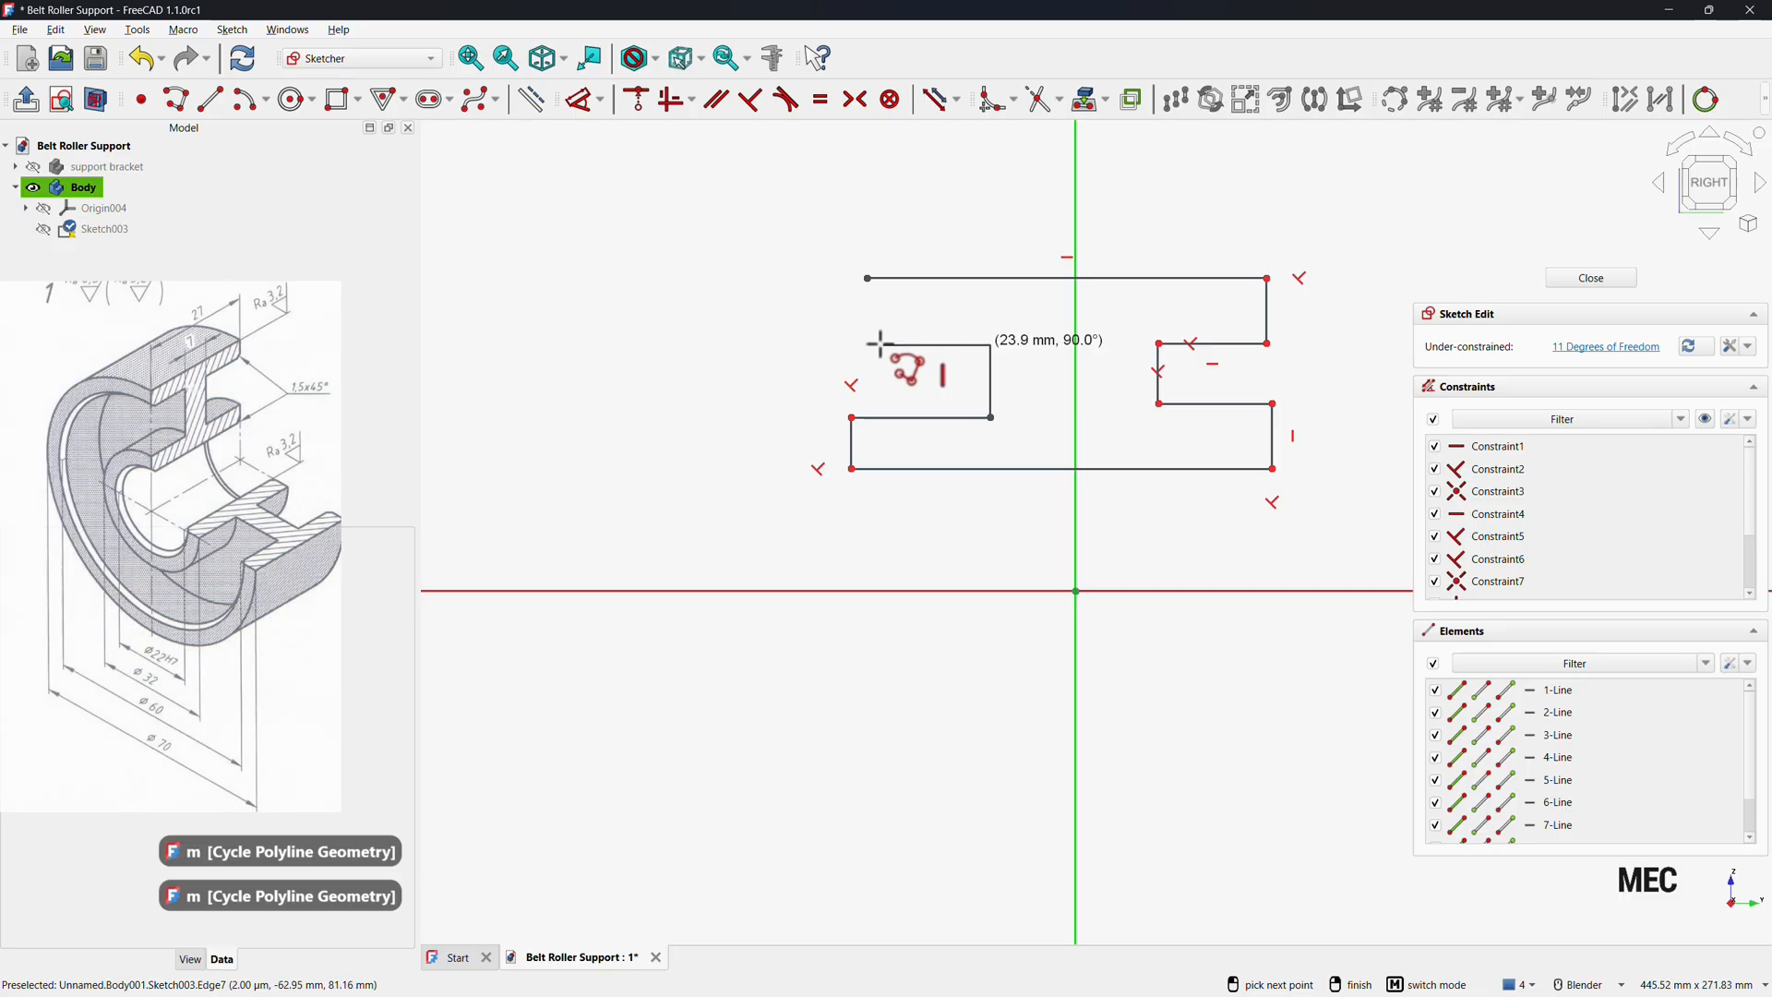
pyautogui.press('m')
pyautogui.click(869, 280)
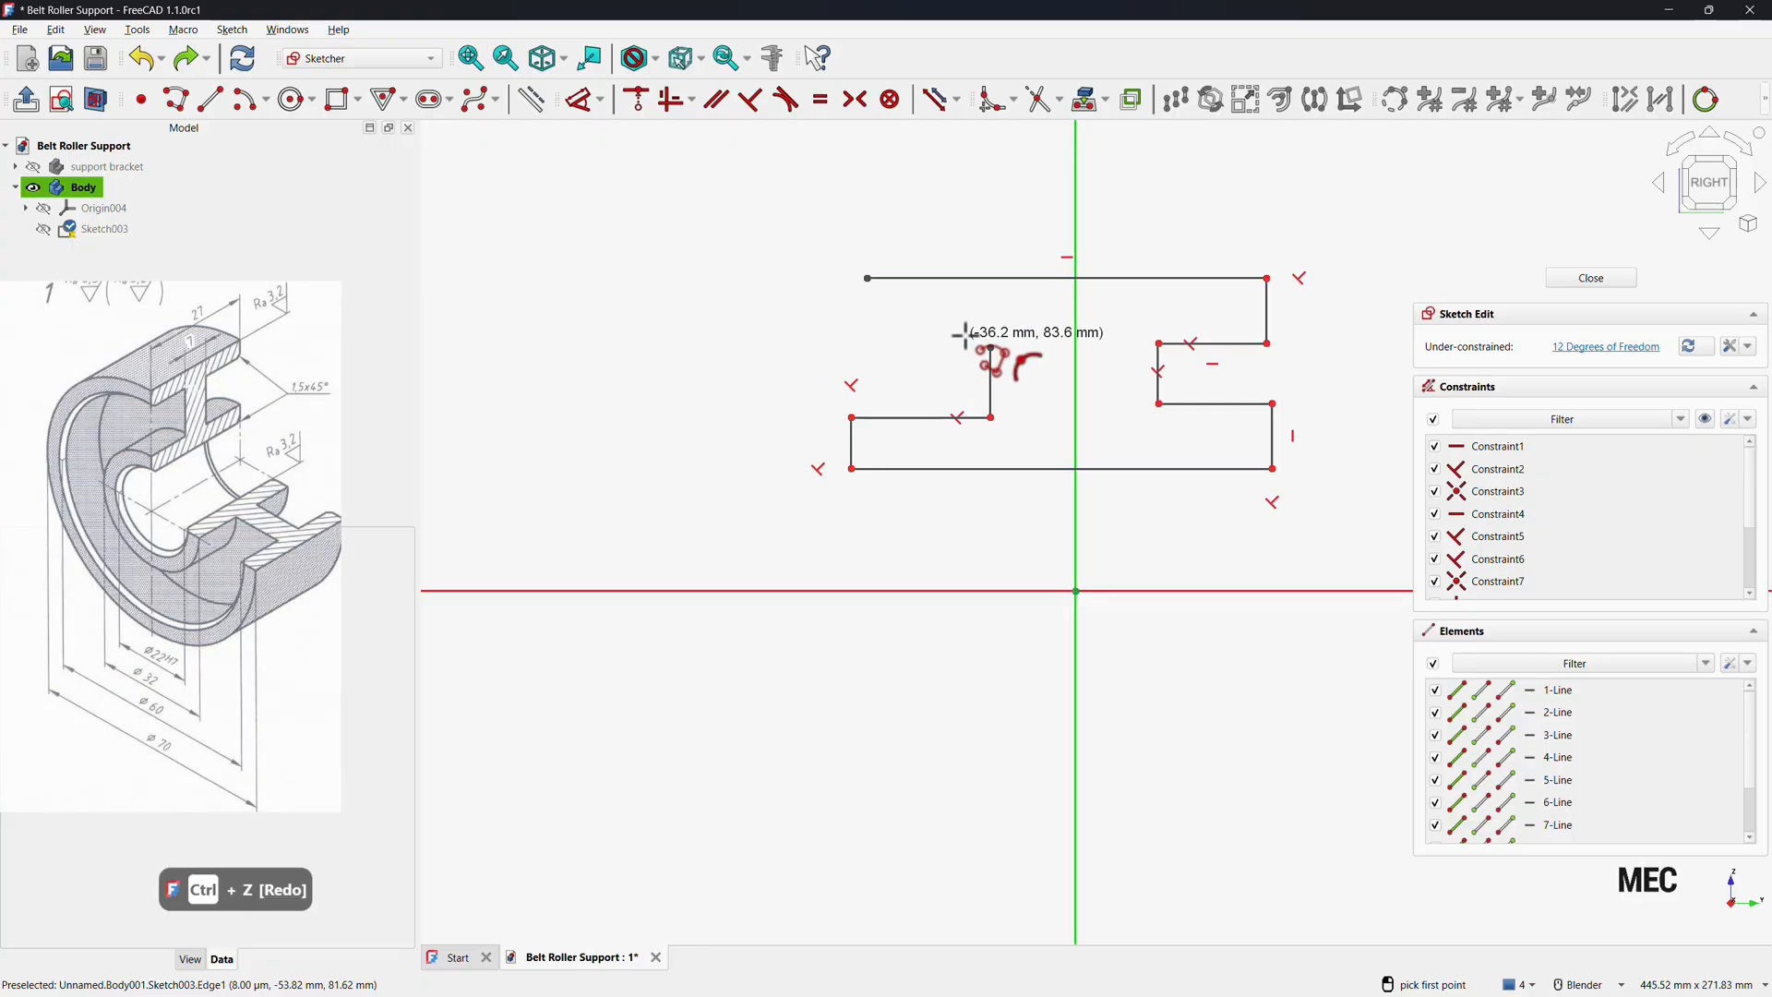
pyautogui.click(992, 347)
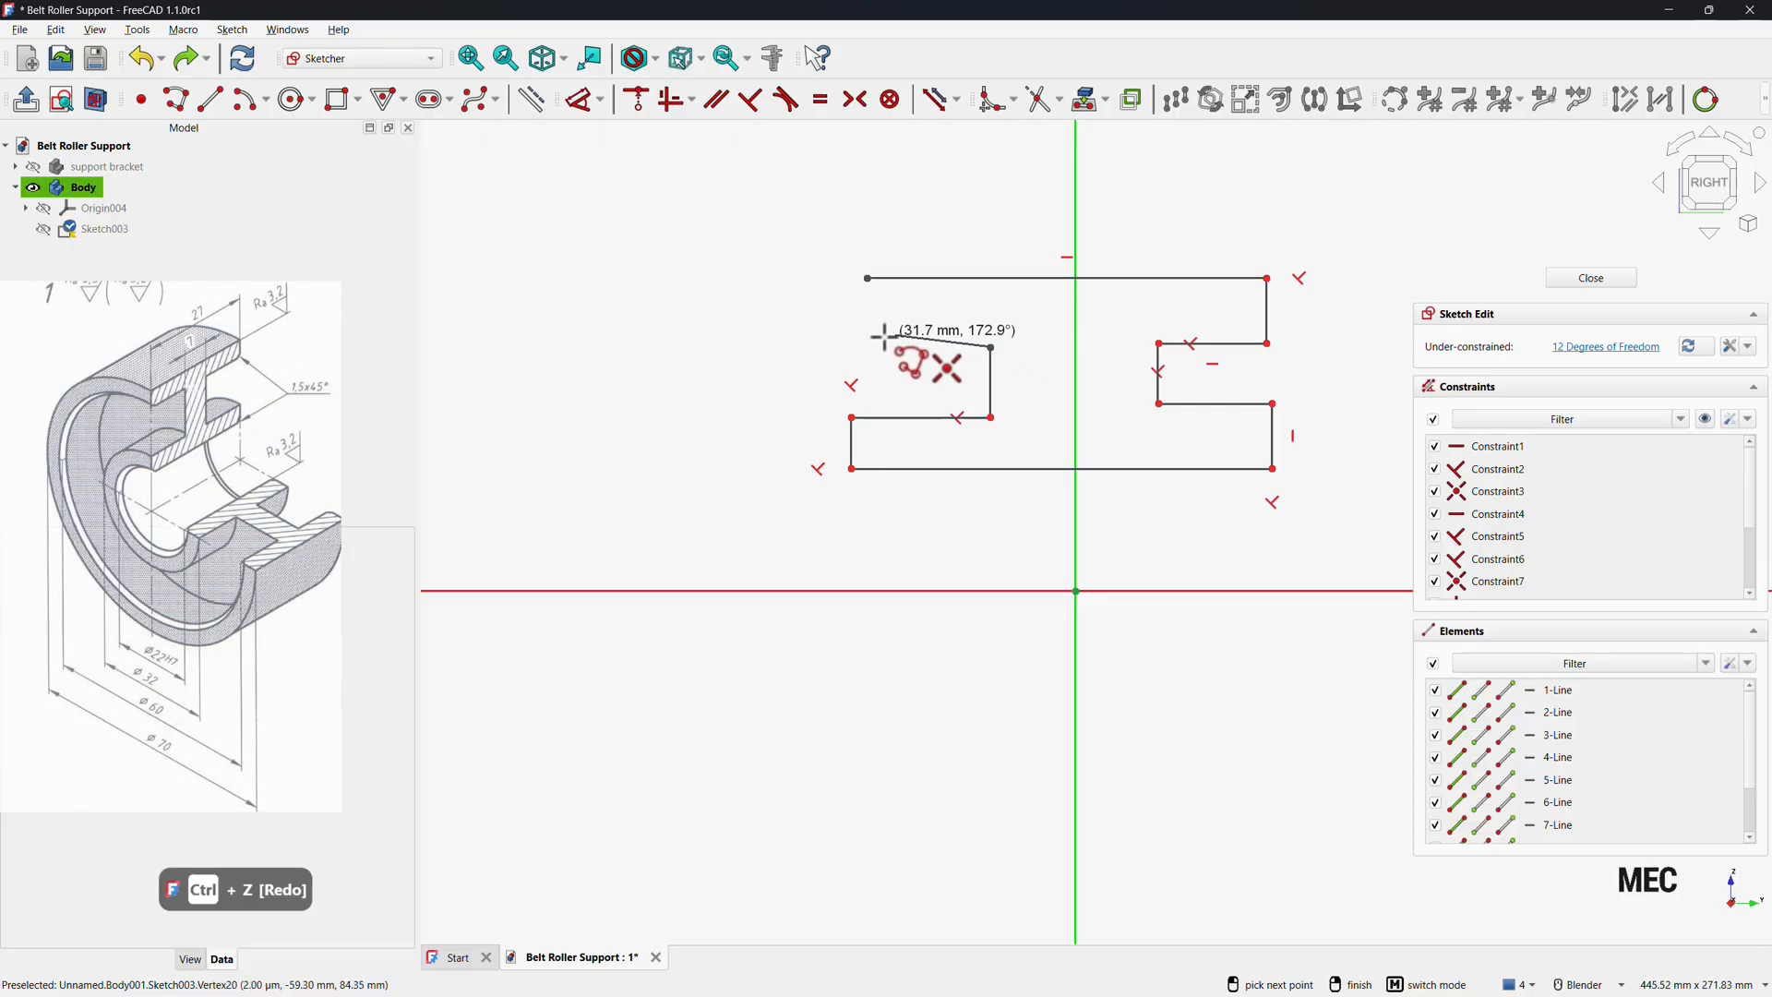
pyautogui.click(875, 348)
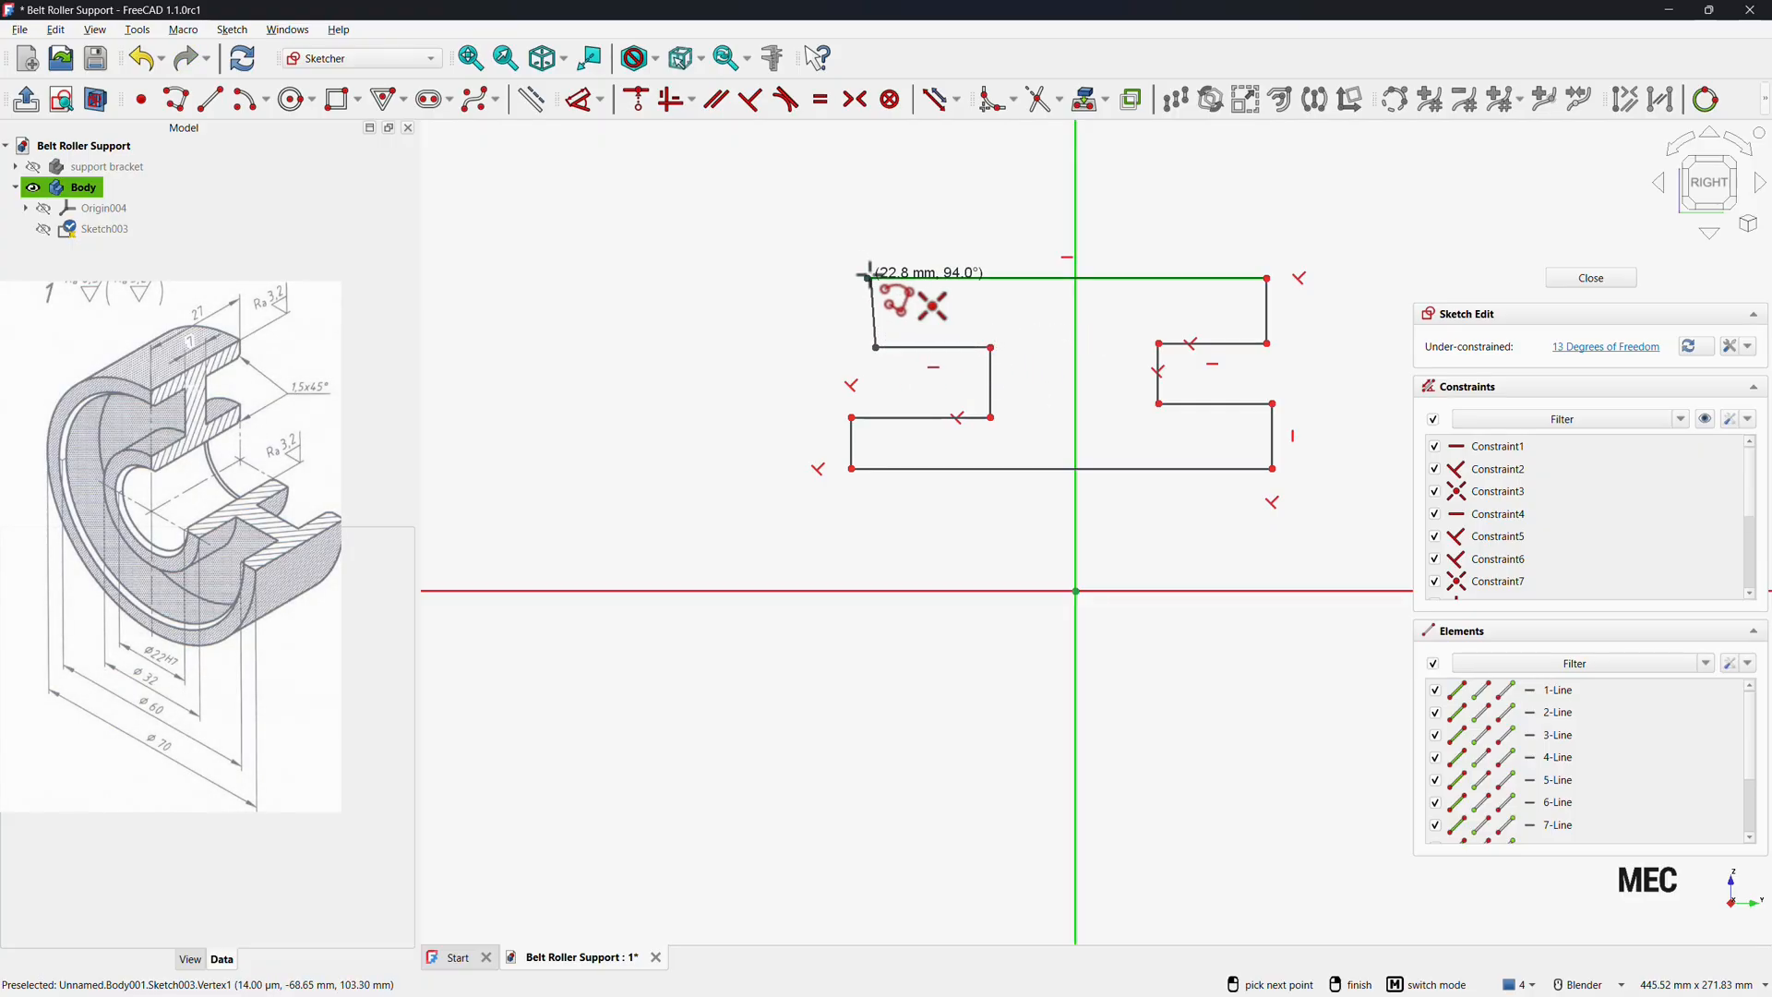
pyautogui.click(867, 277)
pyautogui.rightClick(746, 362)
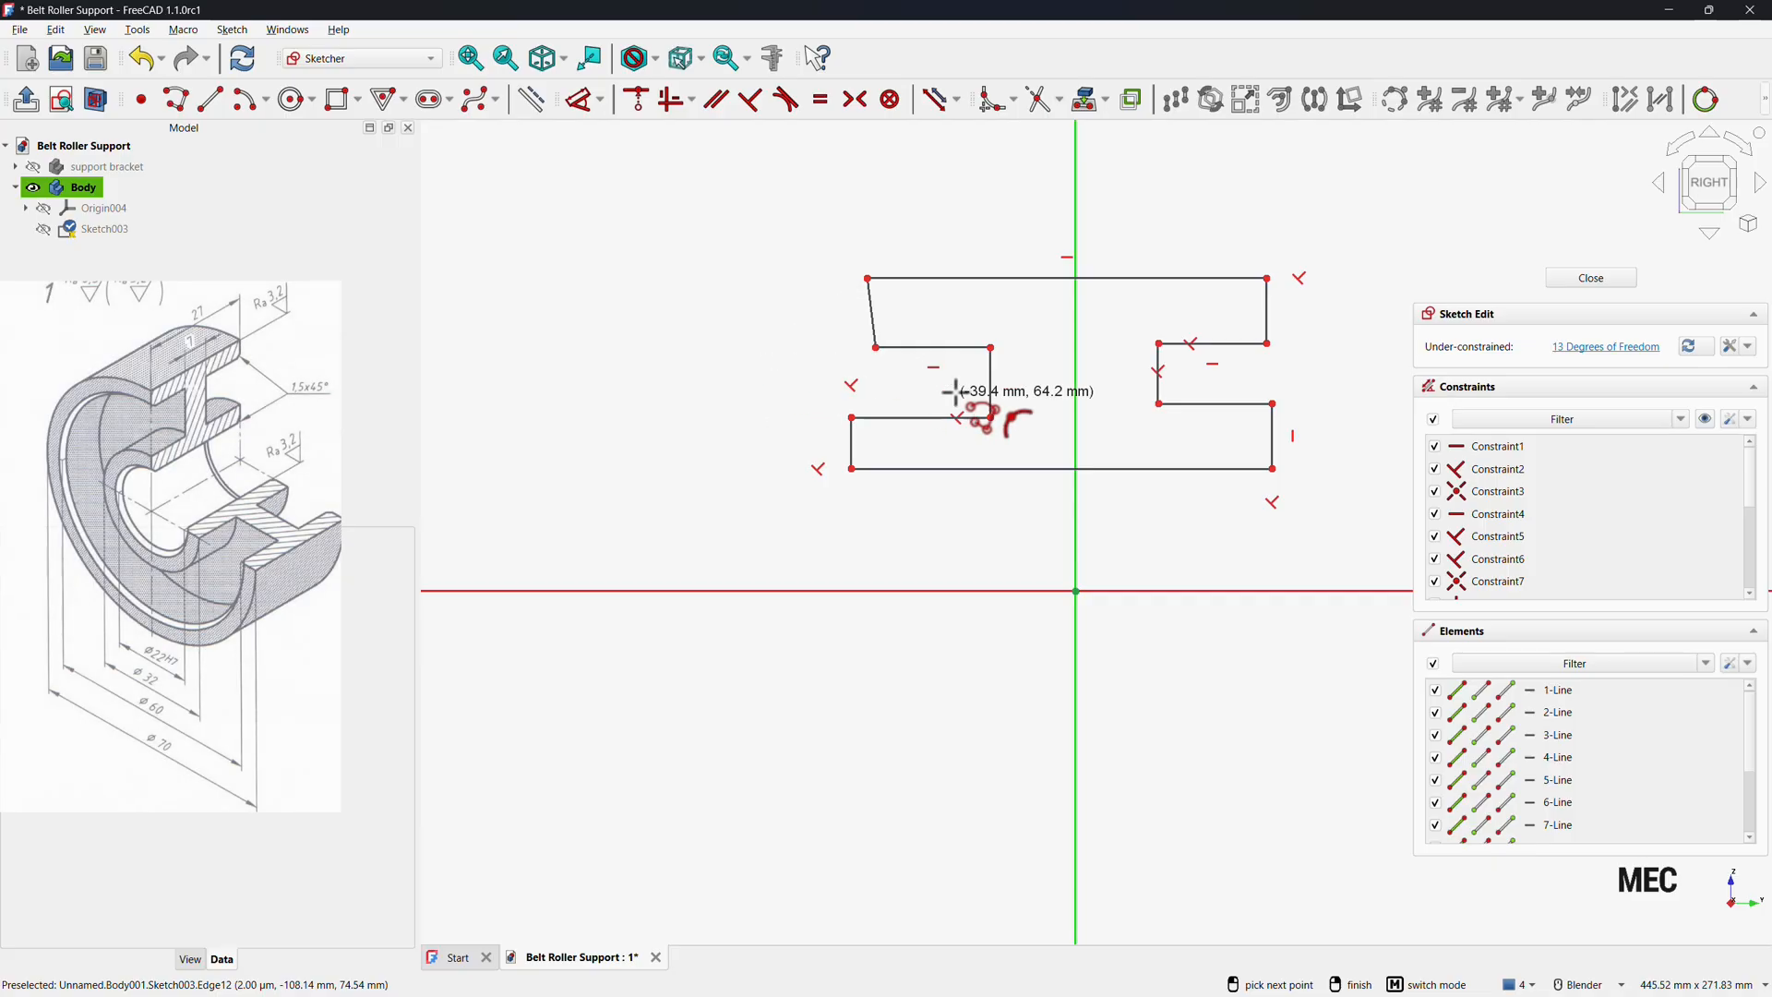
pyautogui.rightClick(772, 330)
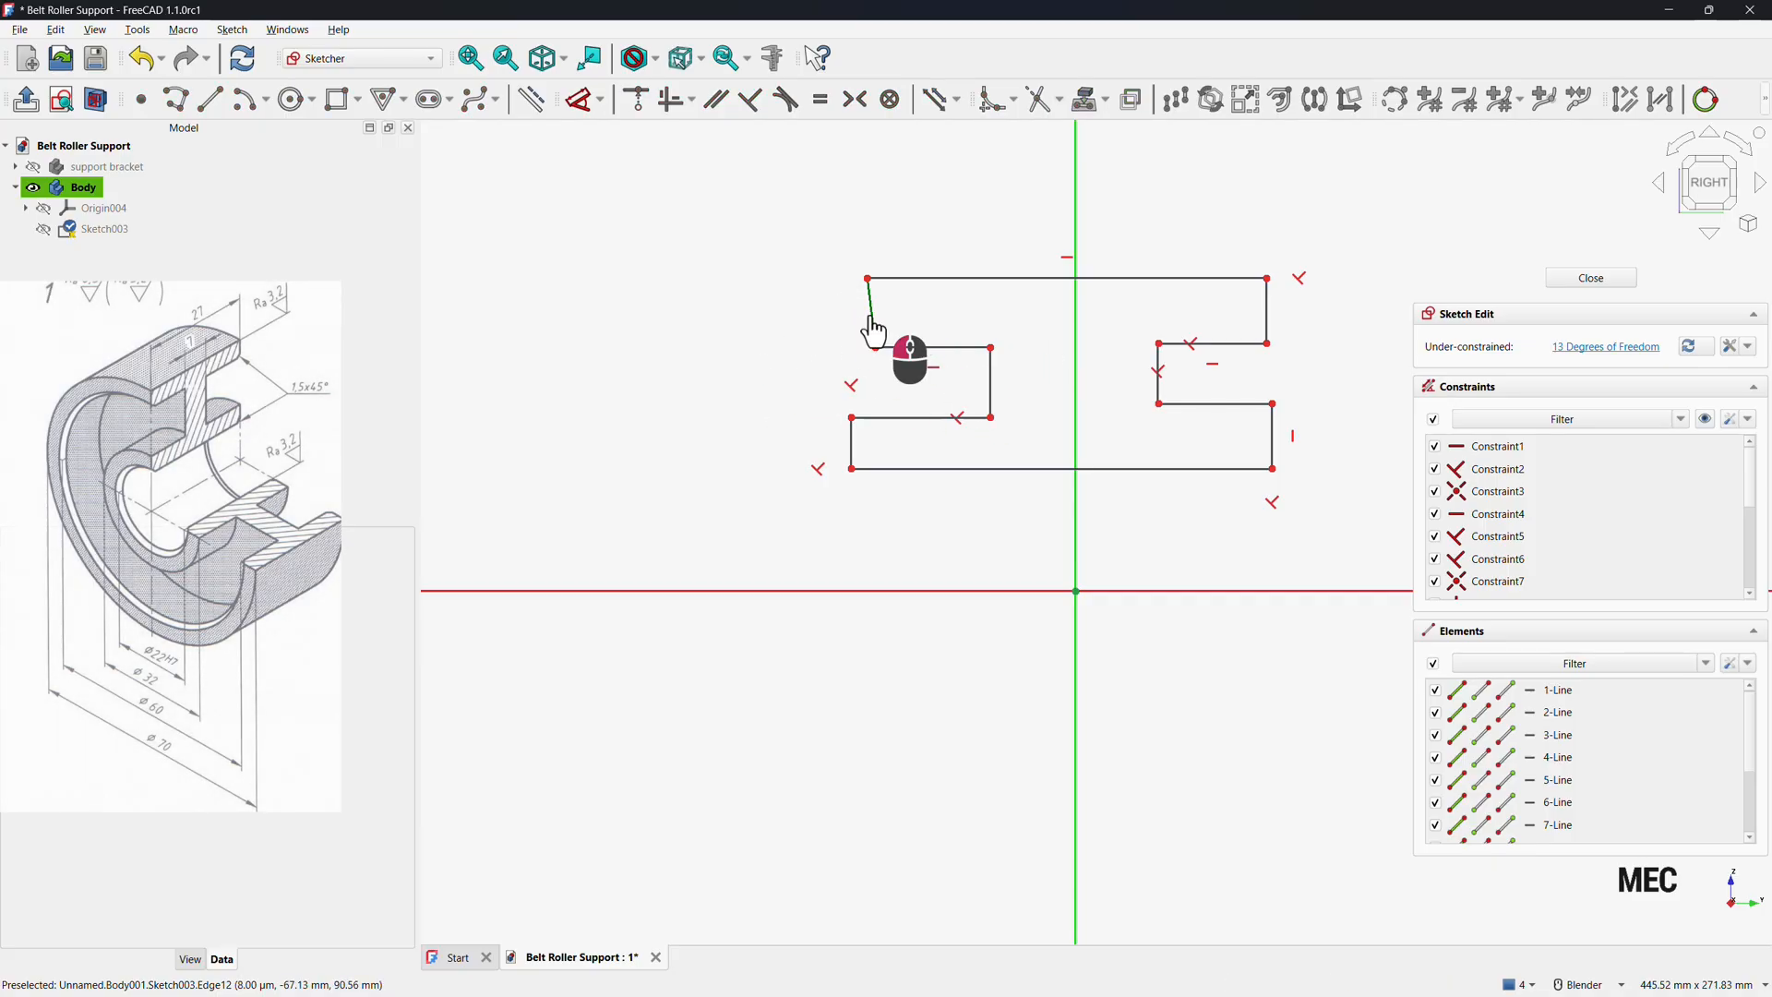
# Constrain the slanted upper-left edge of the profile to be vertical.
pyautogui.click(873, 316)
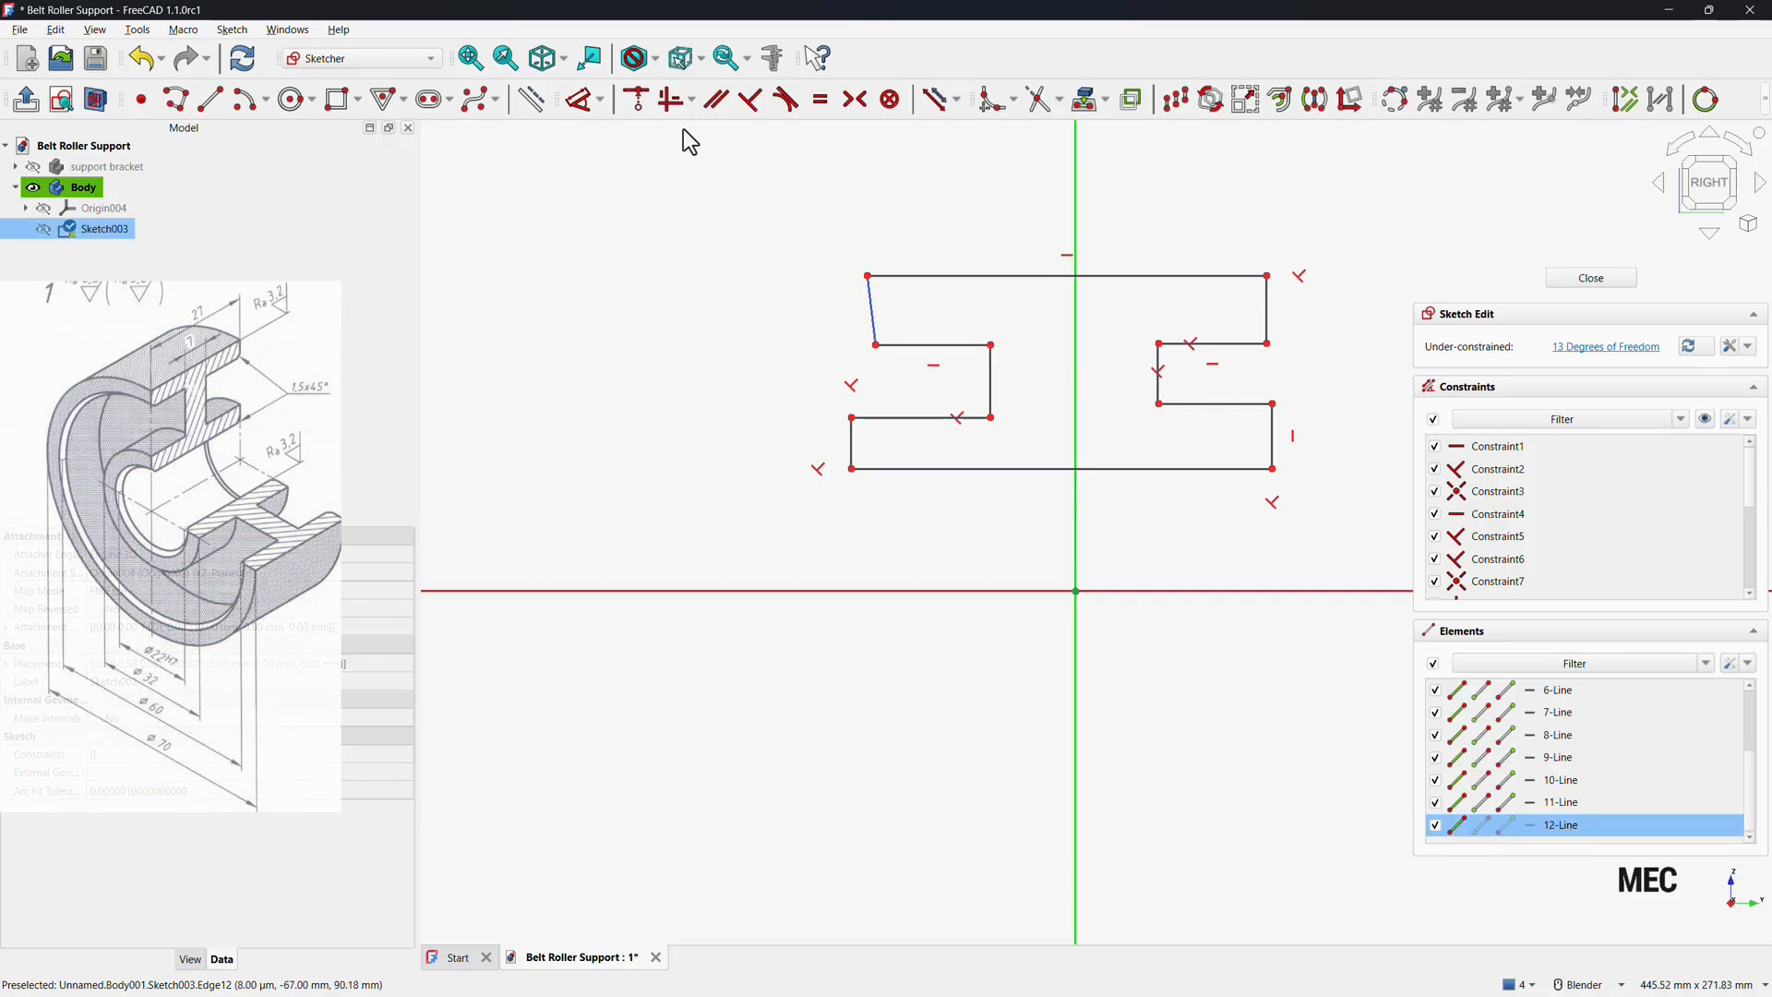
pyautogui.click(670, 102)
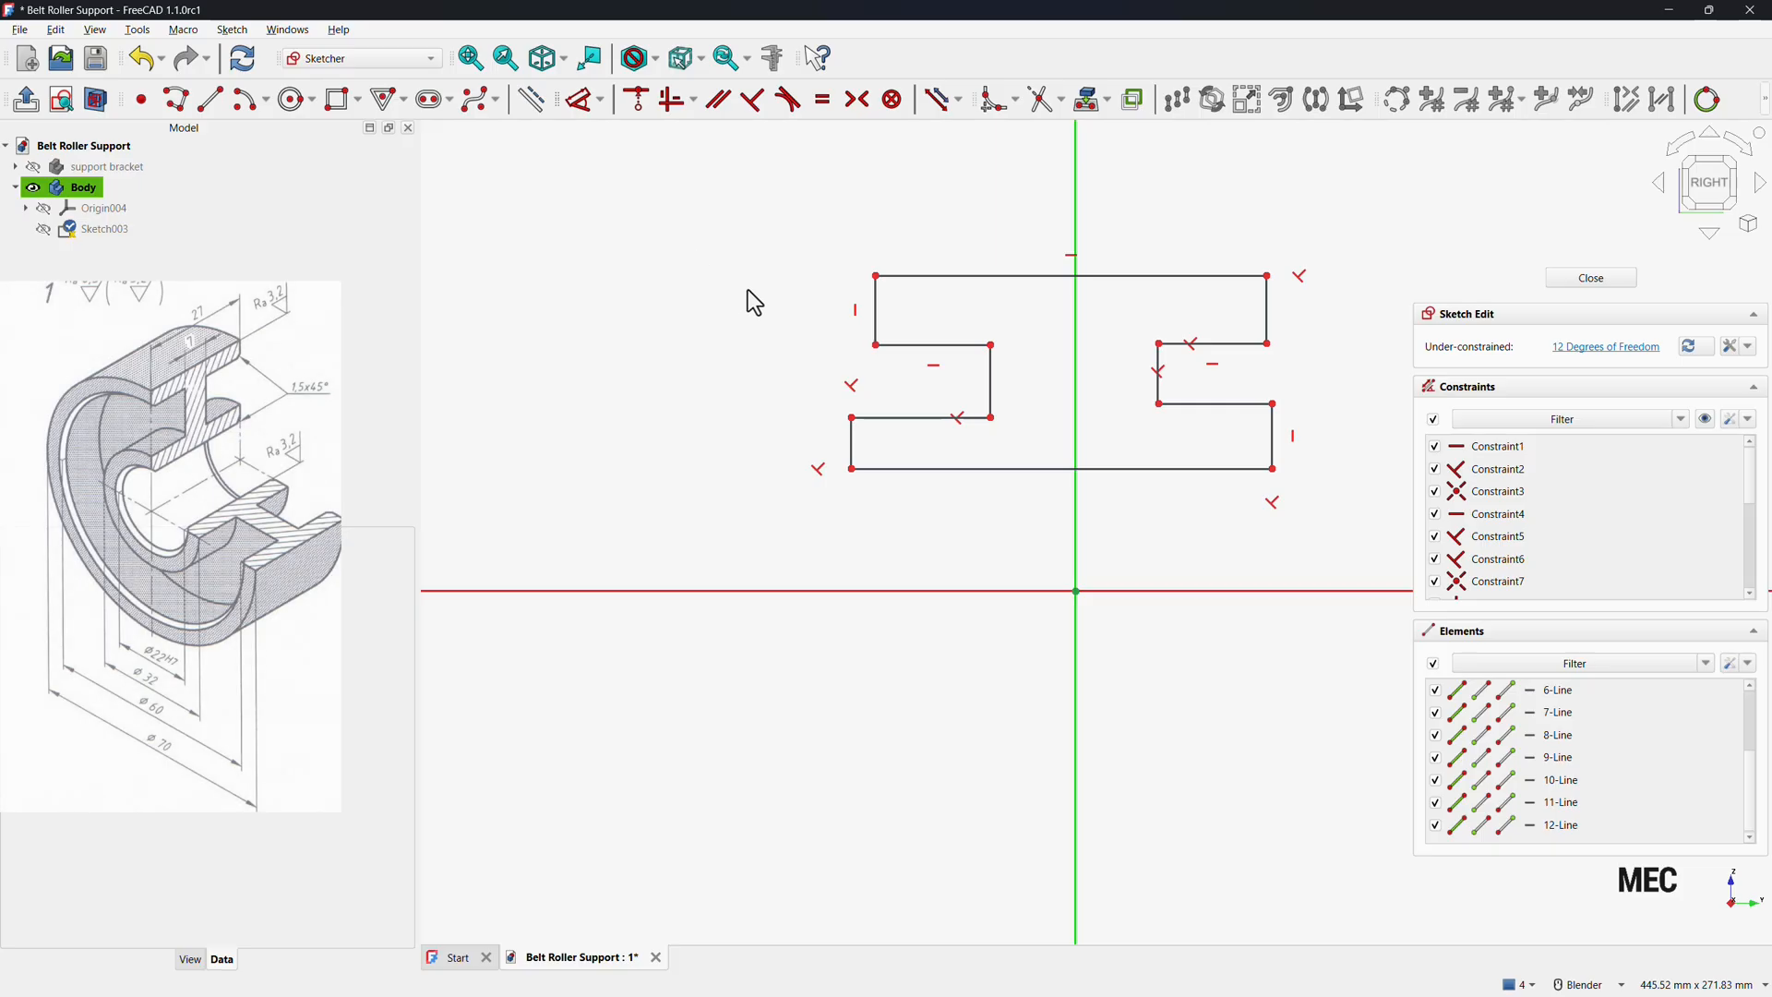
# Make the top edge's two end points symmetric about the vertical axis.
pyautogui.click(876, 278)
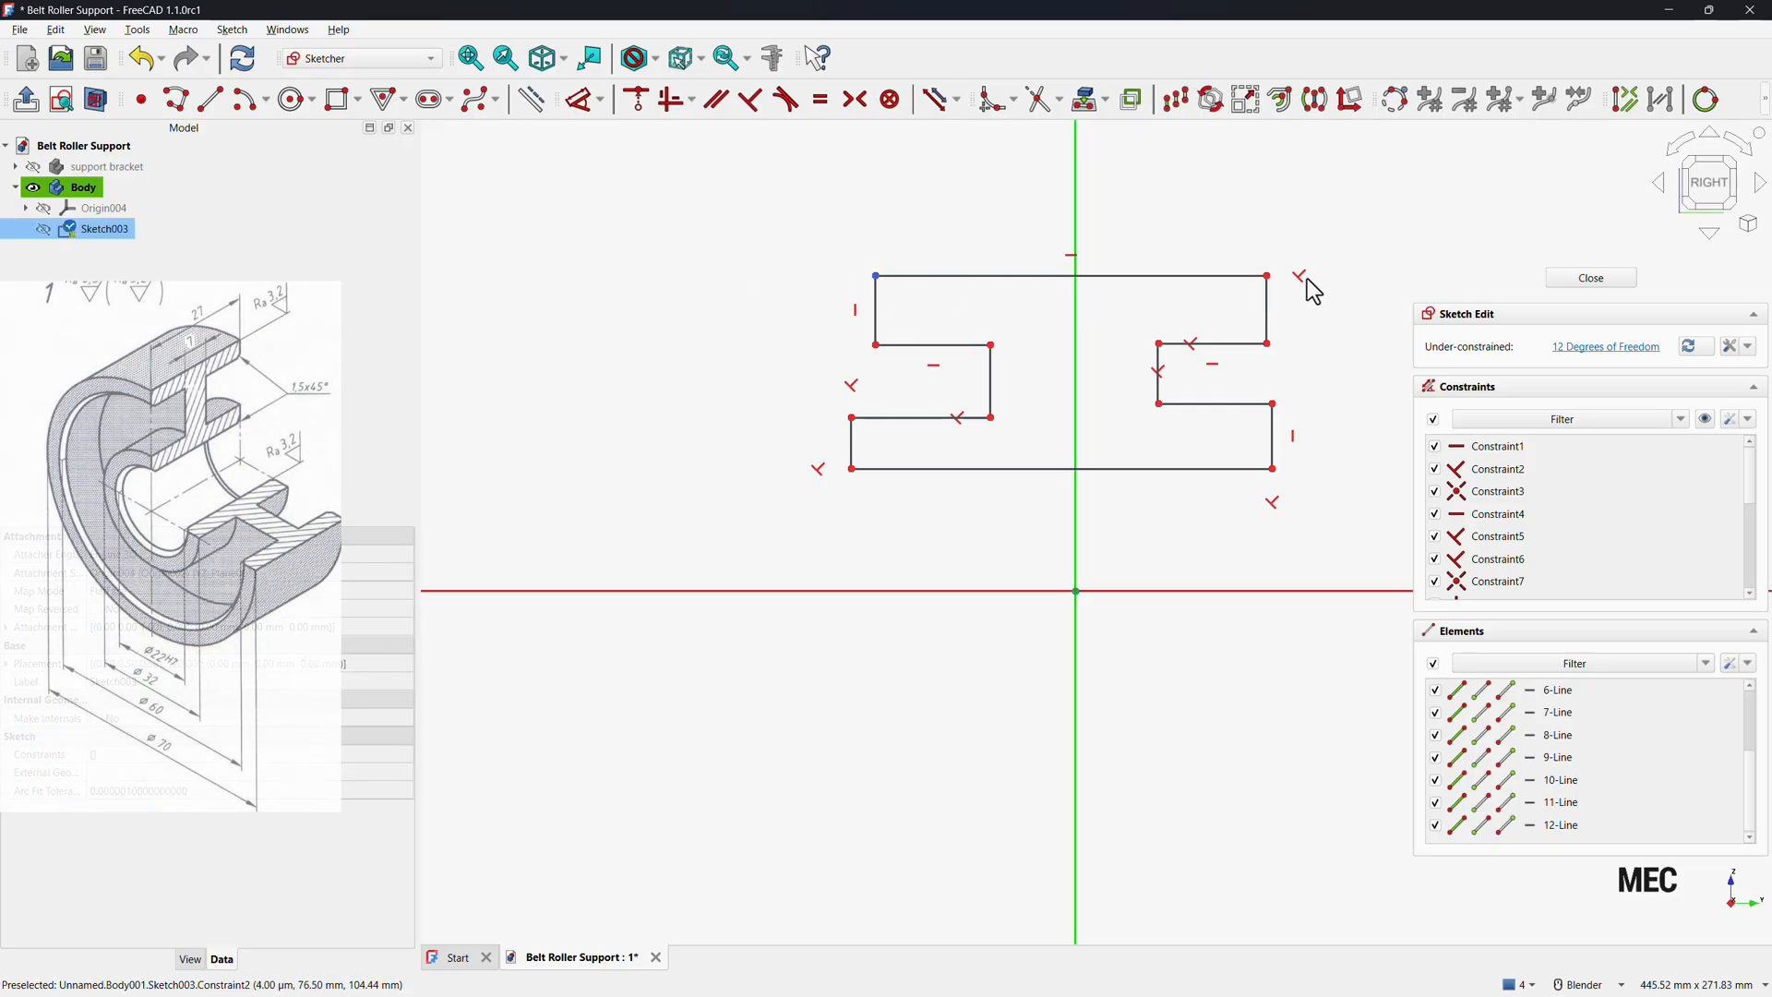
pyautogui.click(1268, 277)
pyautogui.click(1077, 226)
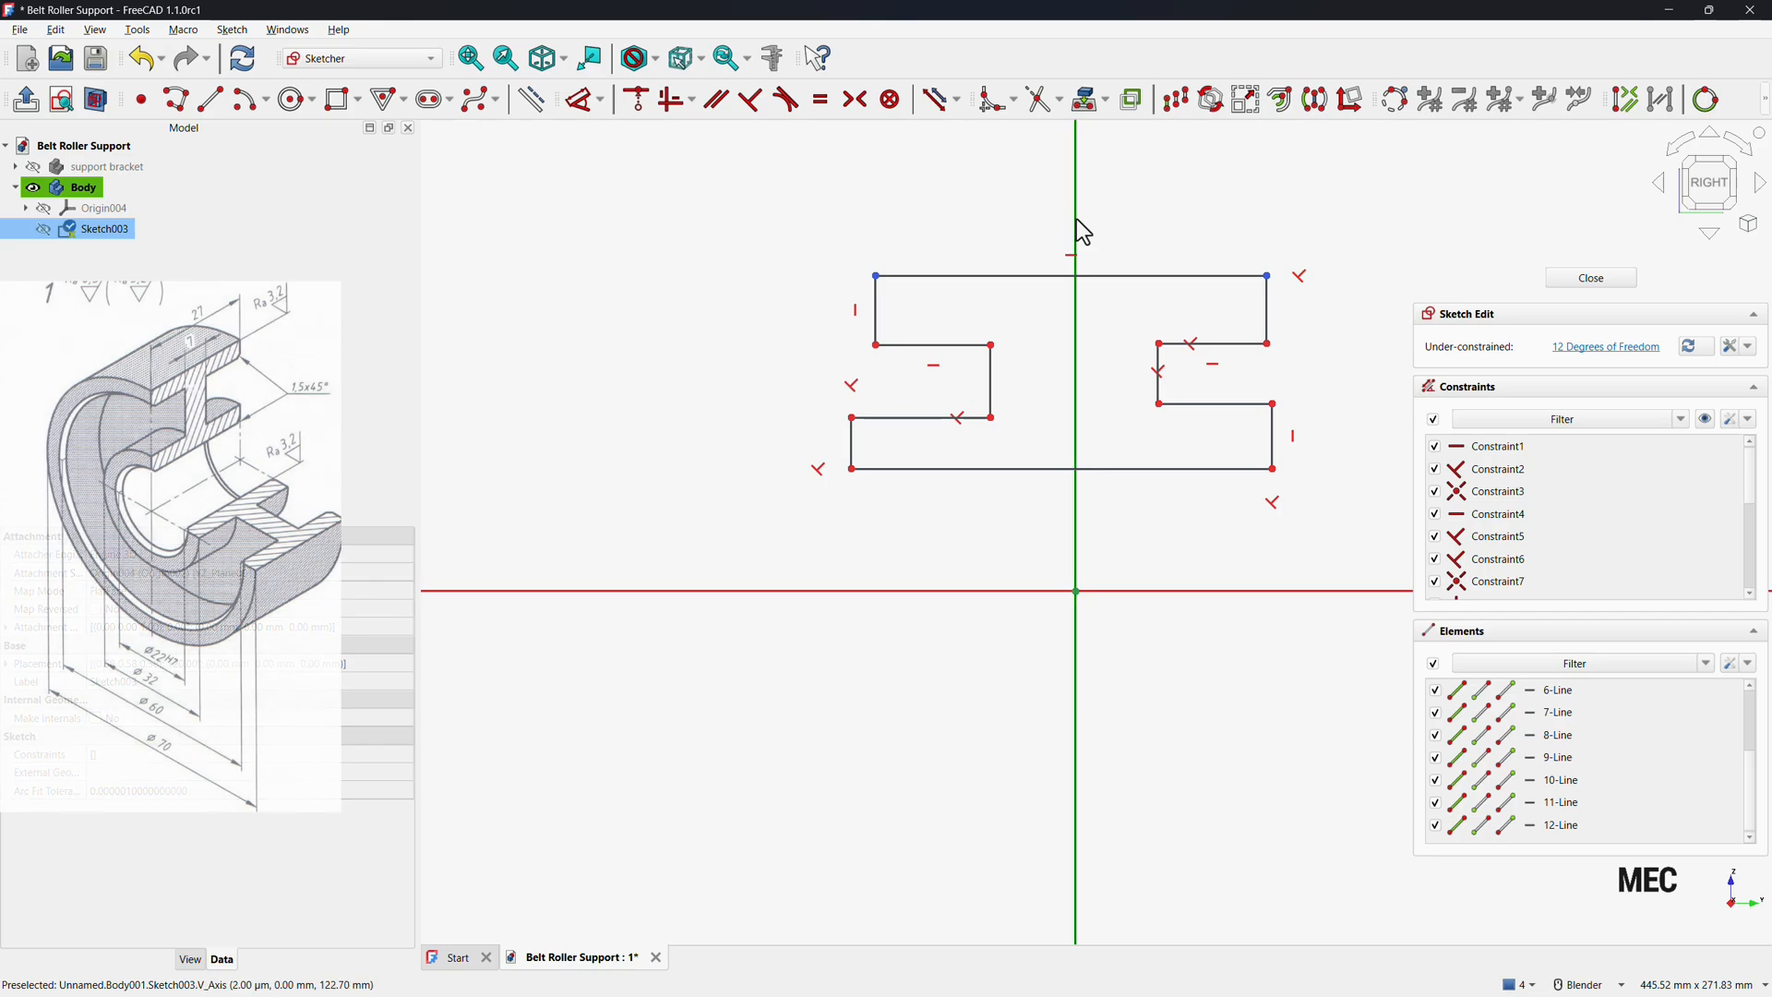
pyautogui.click(860, 116)
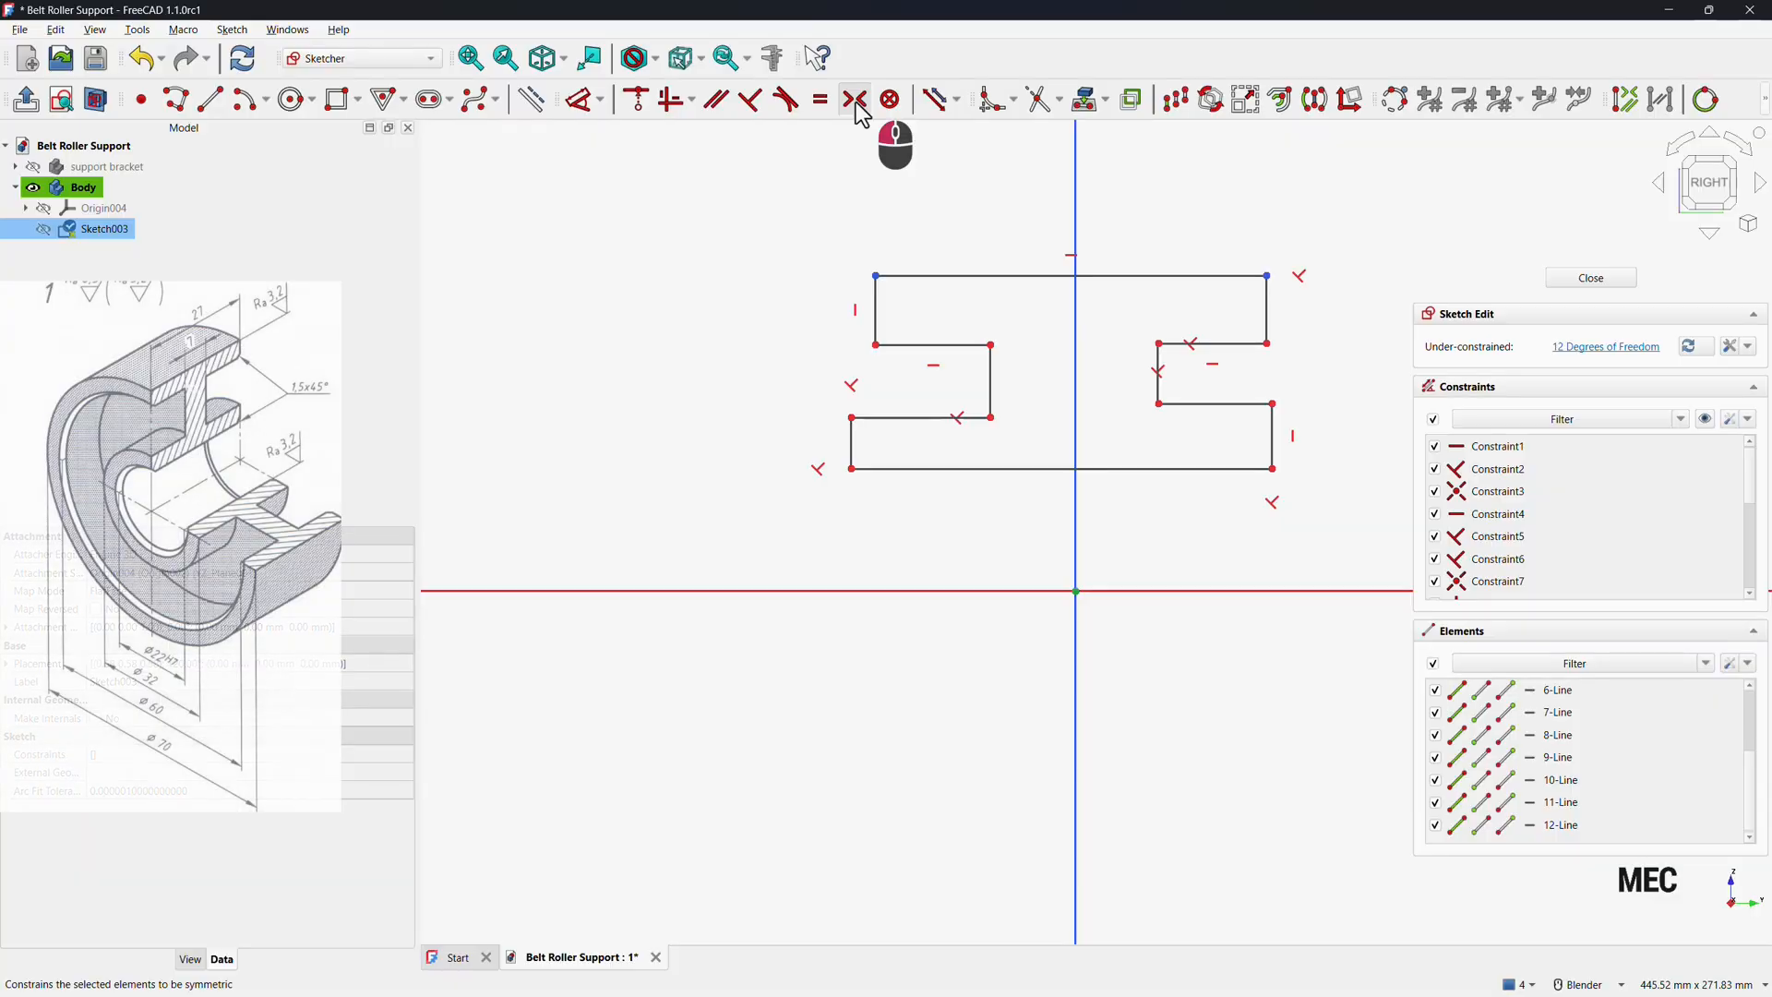
# Make the two inner upper step corners symmetric about the vertical axis.
pyautogui.click(991, 346)
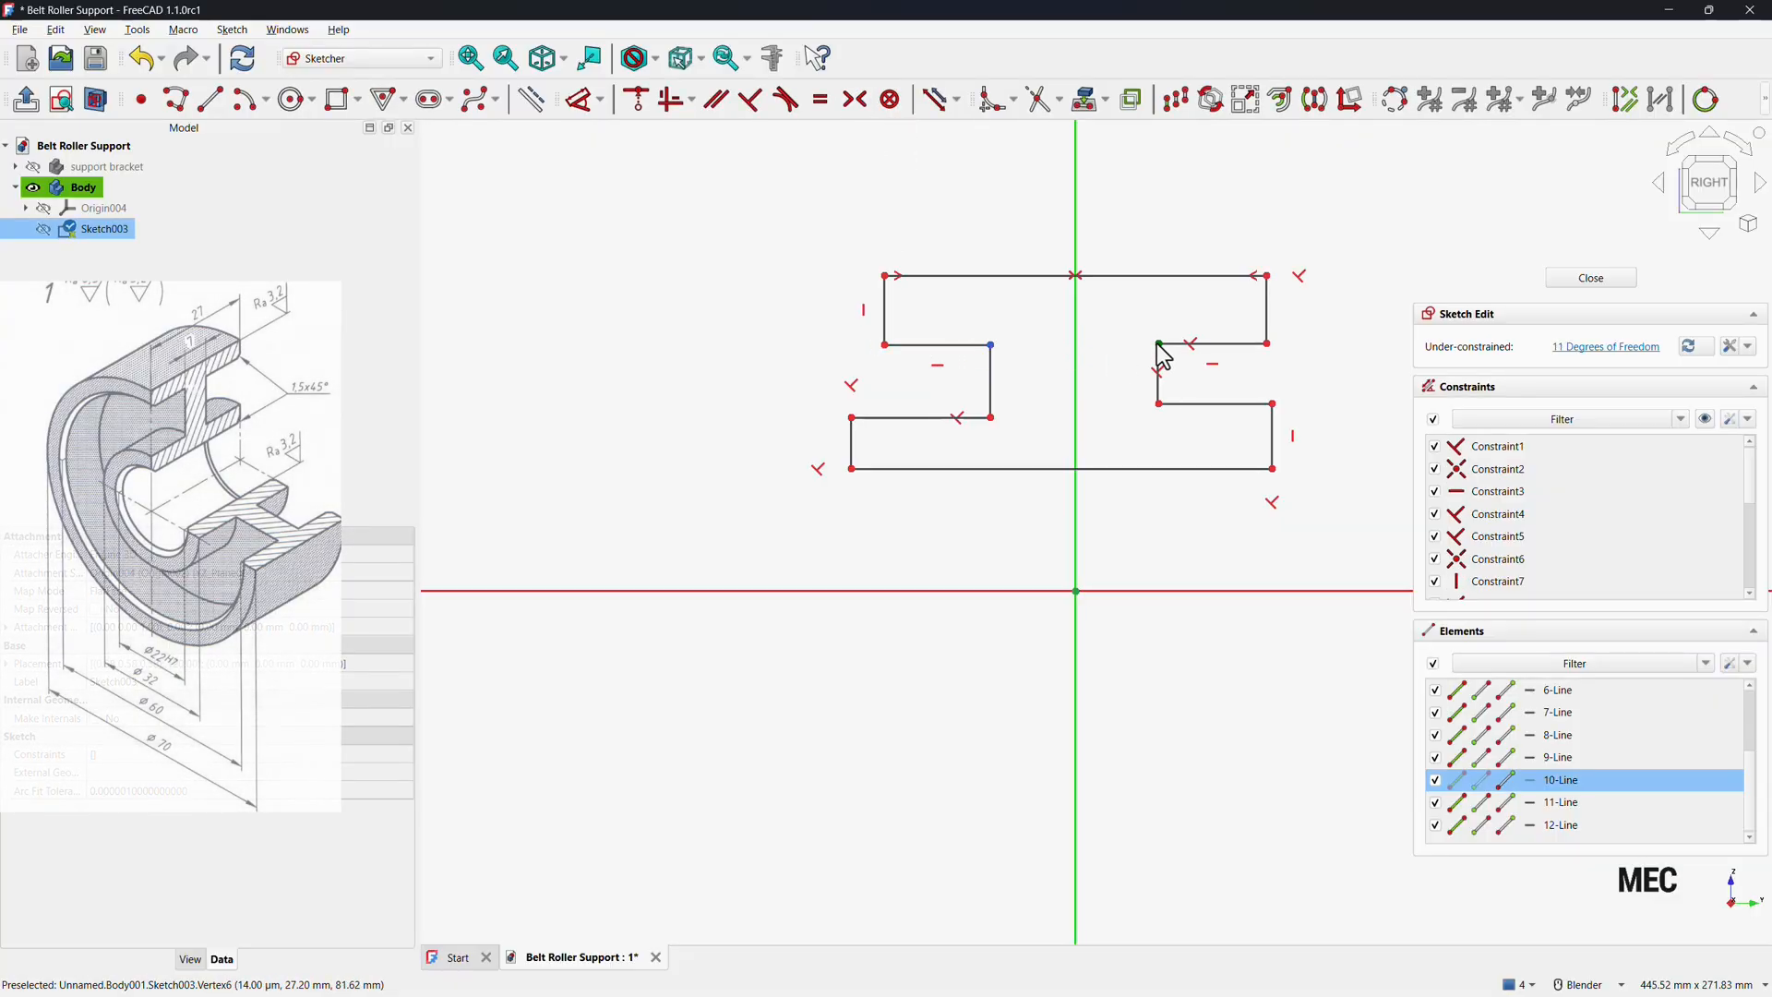
pyautogui.click(1158, 346)
pyautogui.click(1076, 350)
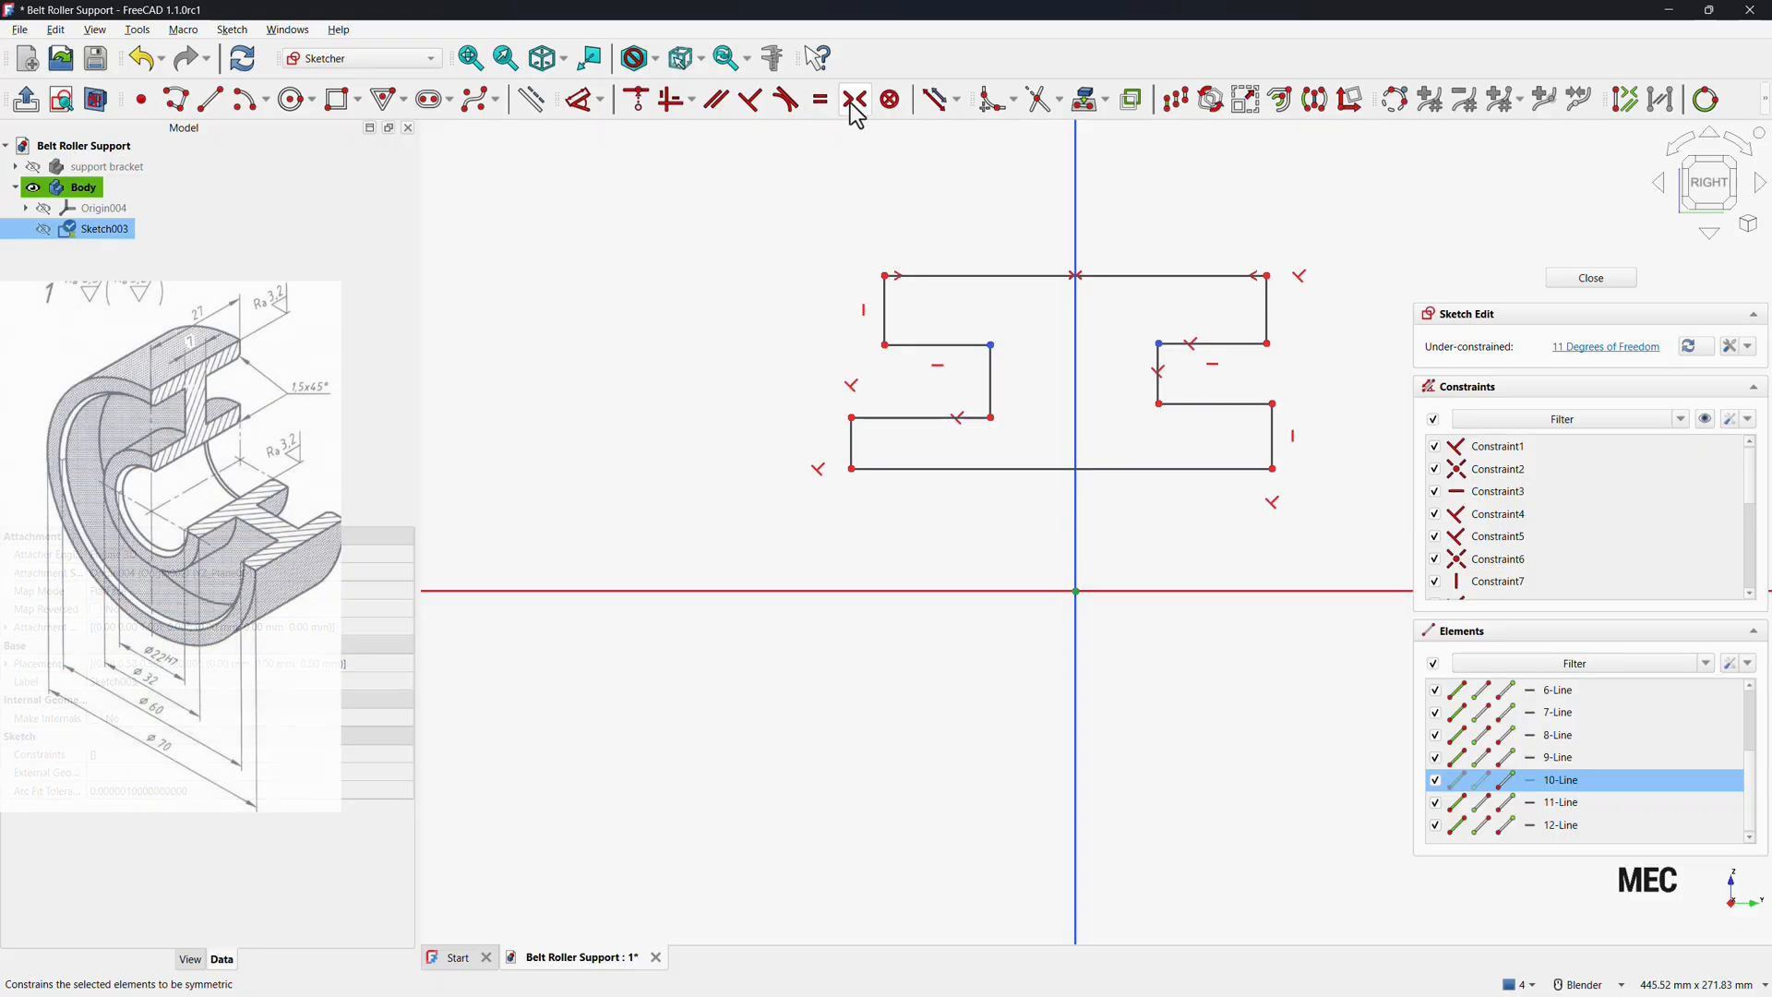
pyautogui.click(854, 99)
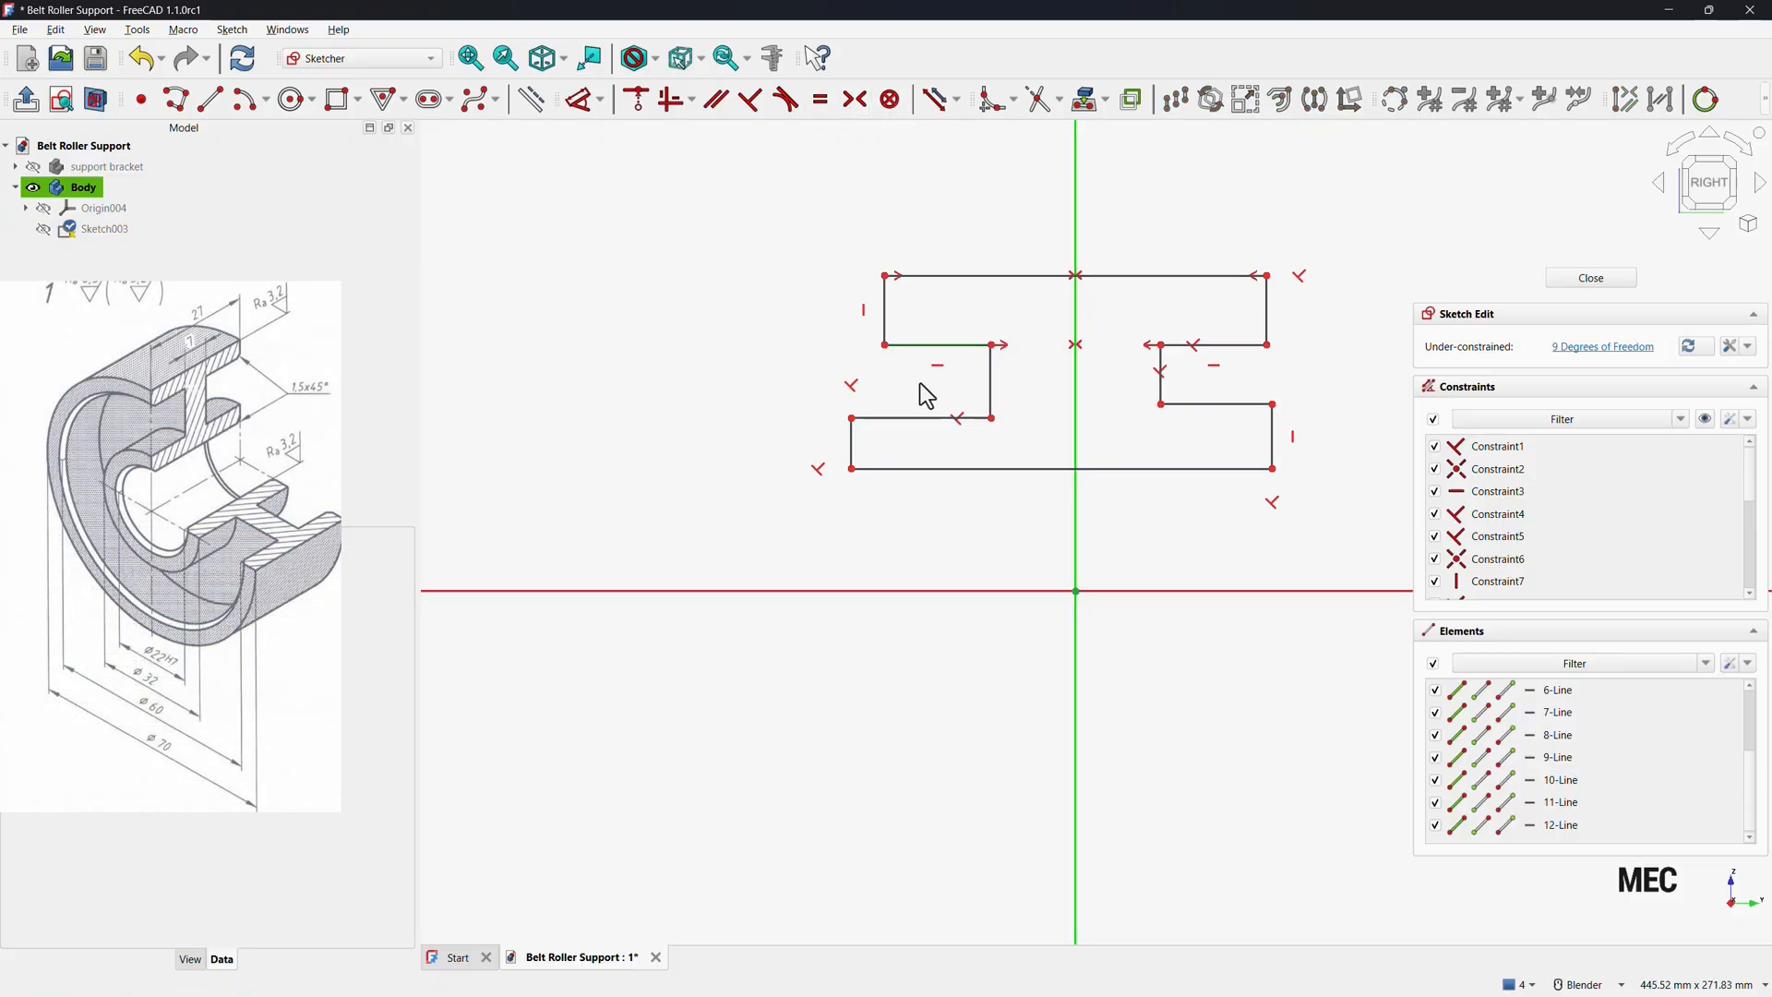
# Make the left and right lower step corners symmetric about the vertical axis.
pyautogui.click(856, 420)
pyautogui.click(1271, 405)
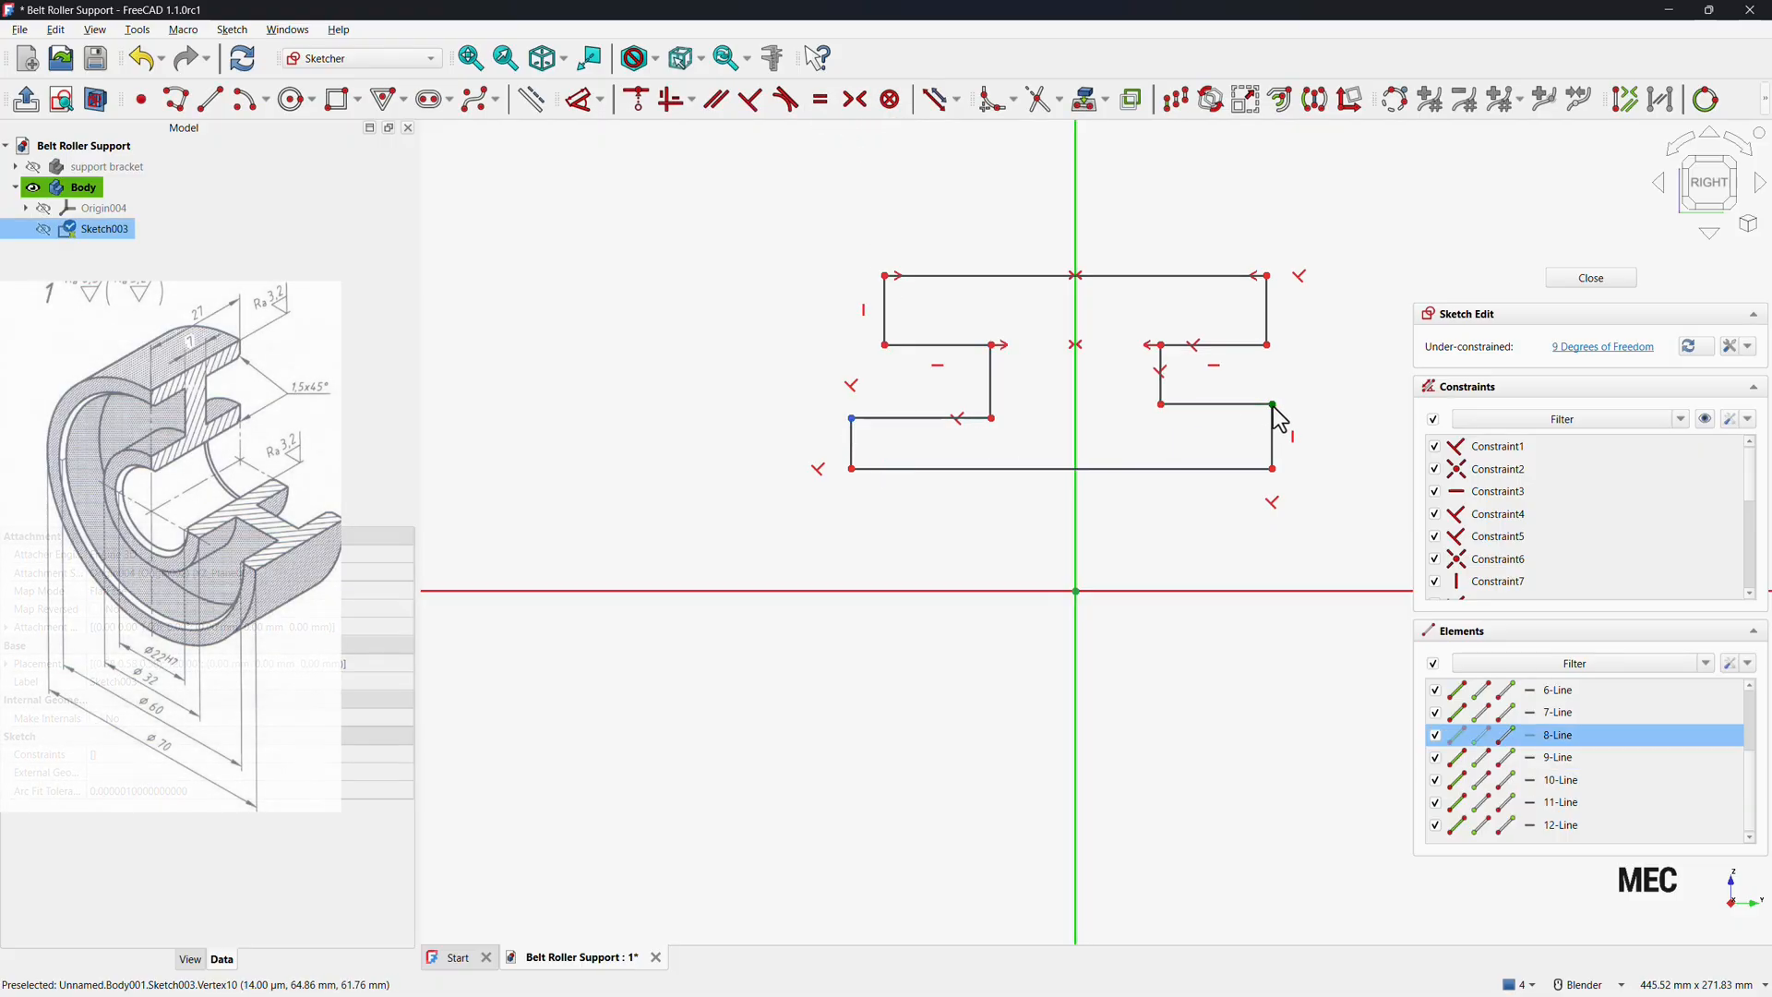
pyautogui.click(1077, 514)
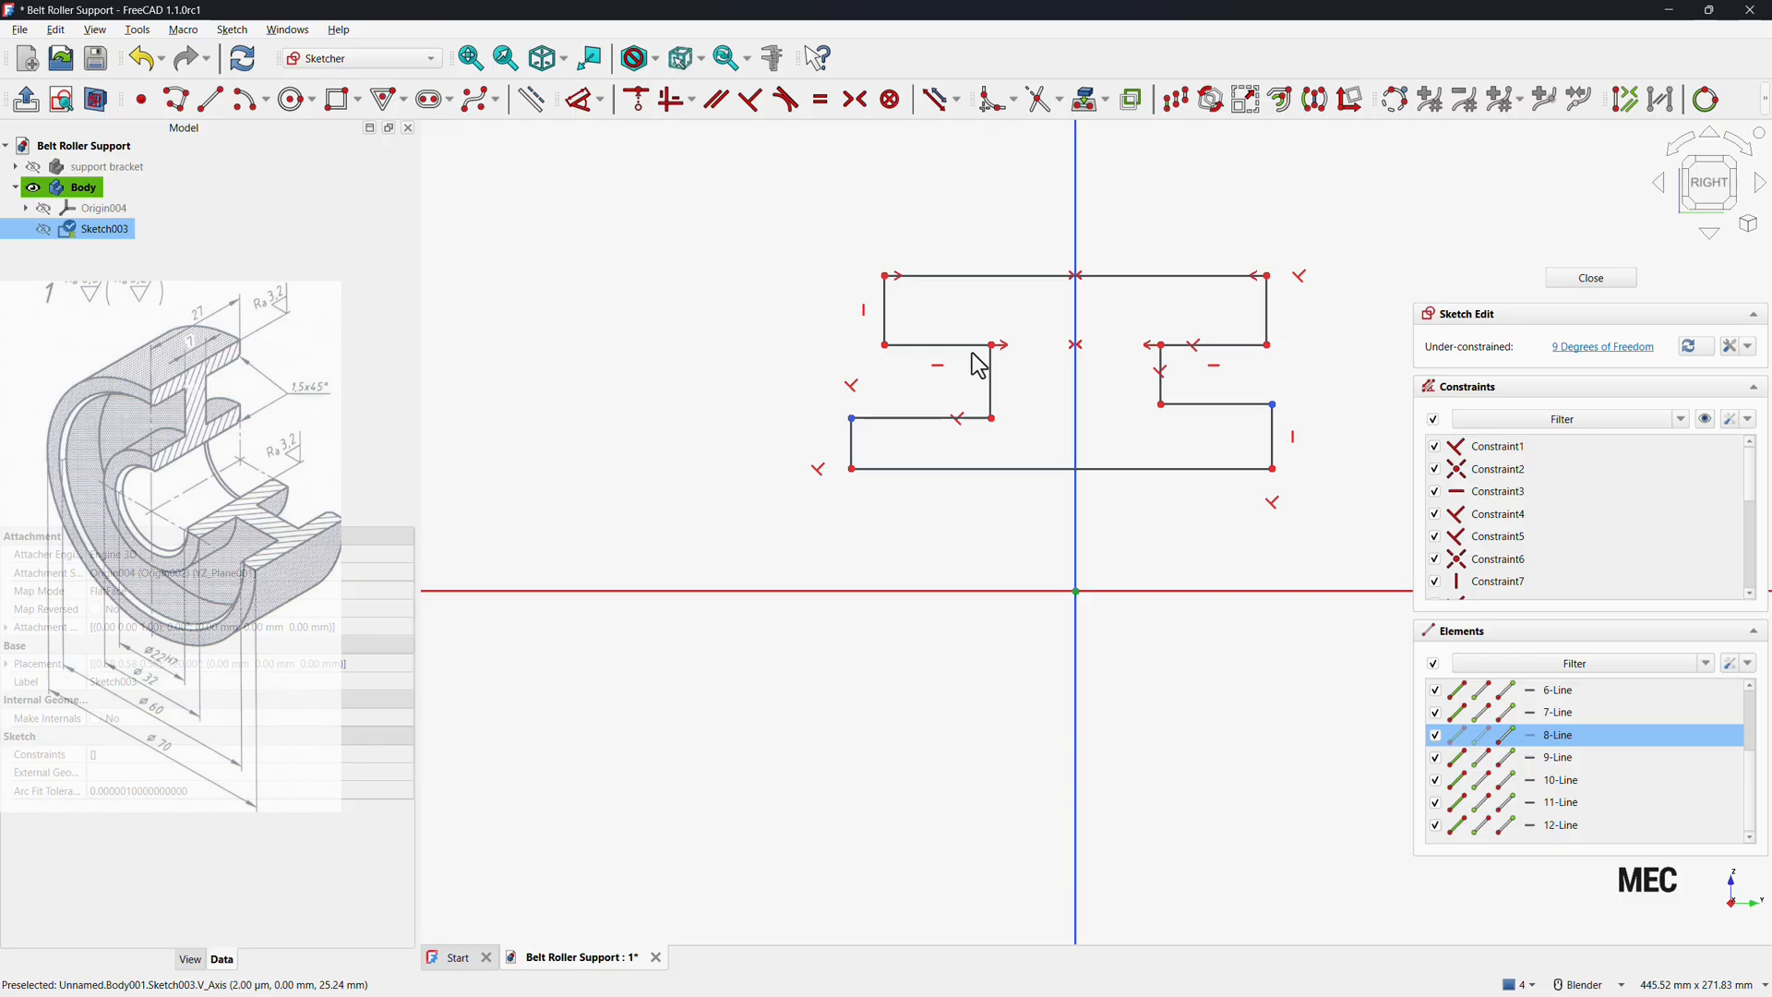
pyautogui.click(854, 100)
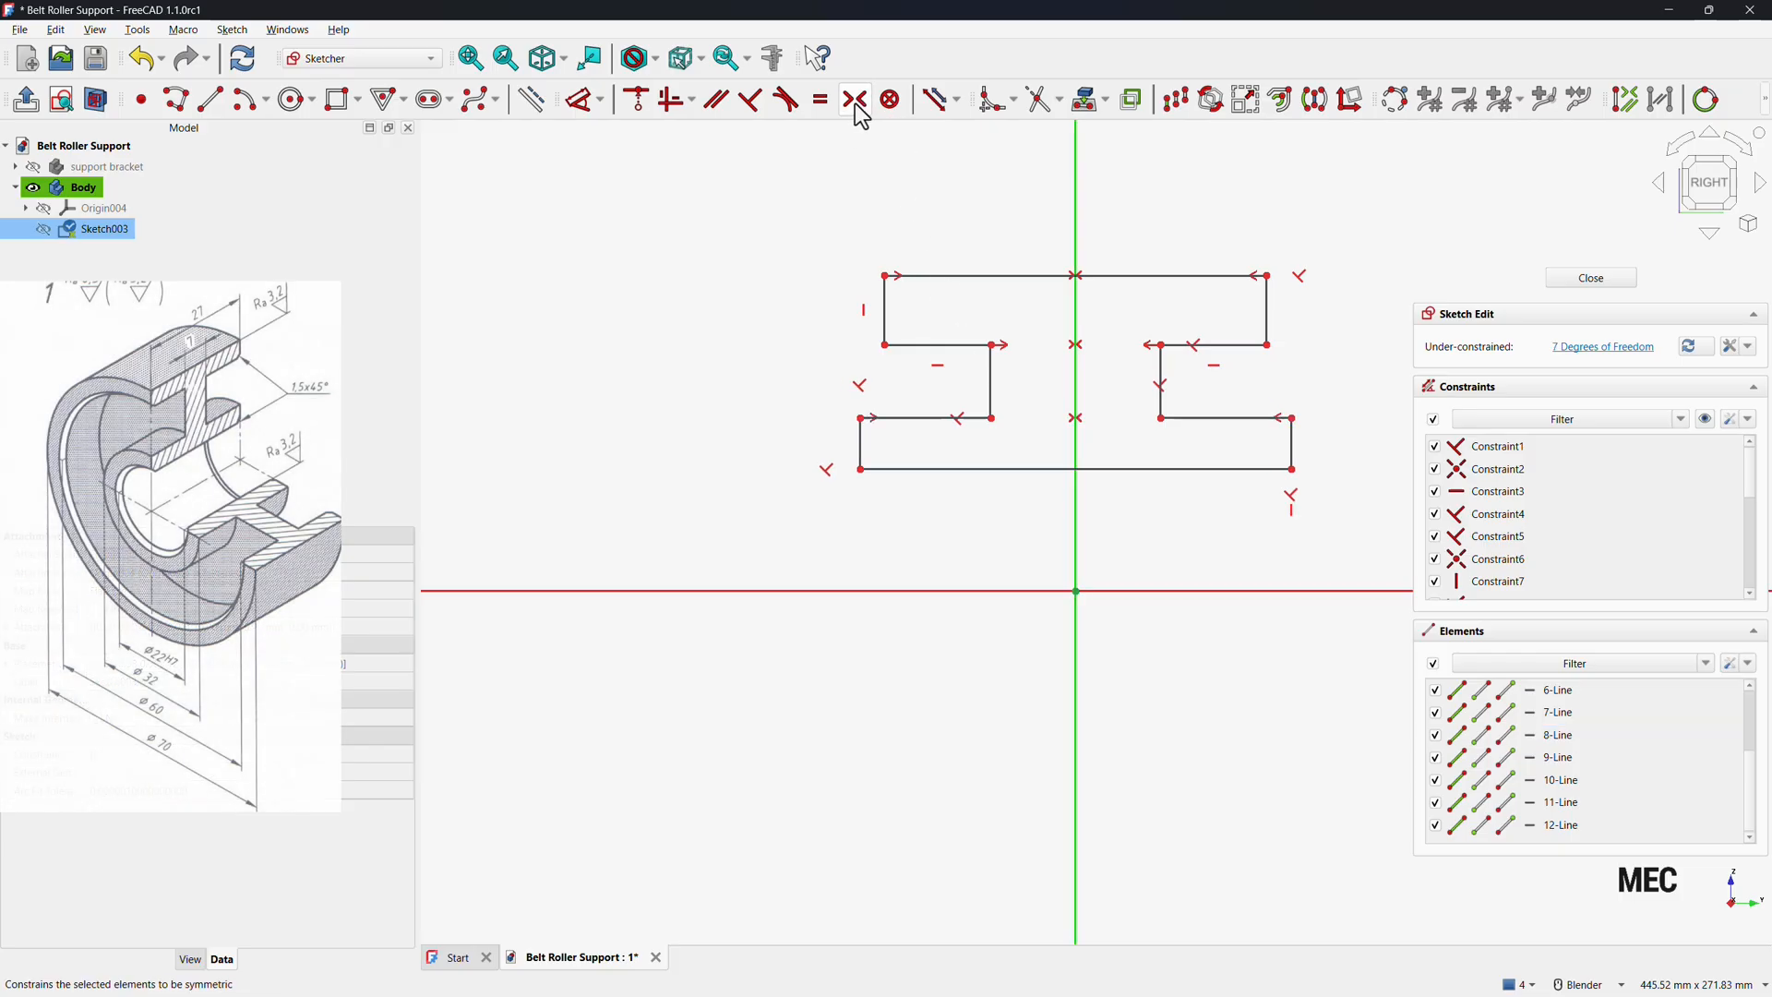
# Align the lower-left outer corner vertically with the upper-left step corner of the profile.
pyautogui.click(886, 347)
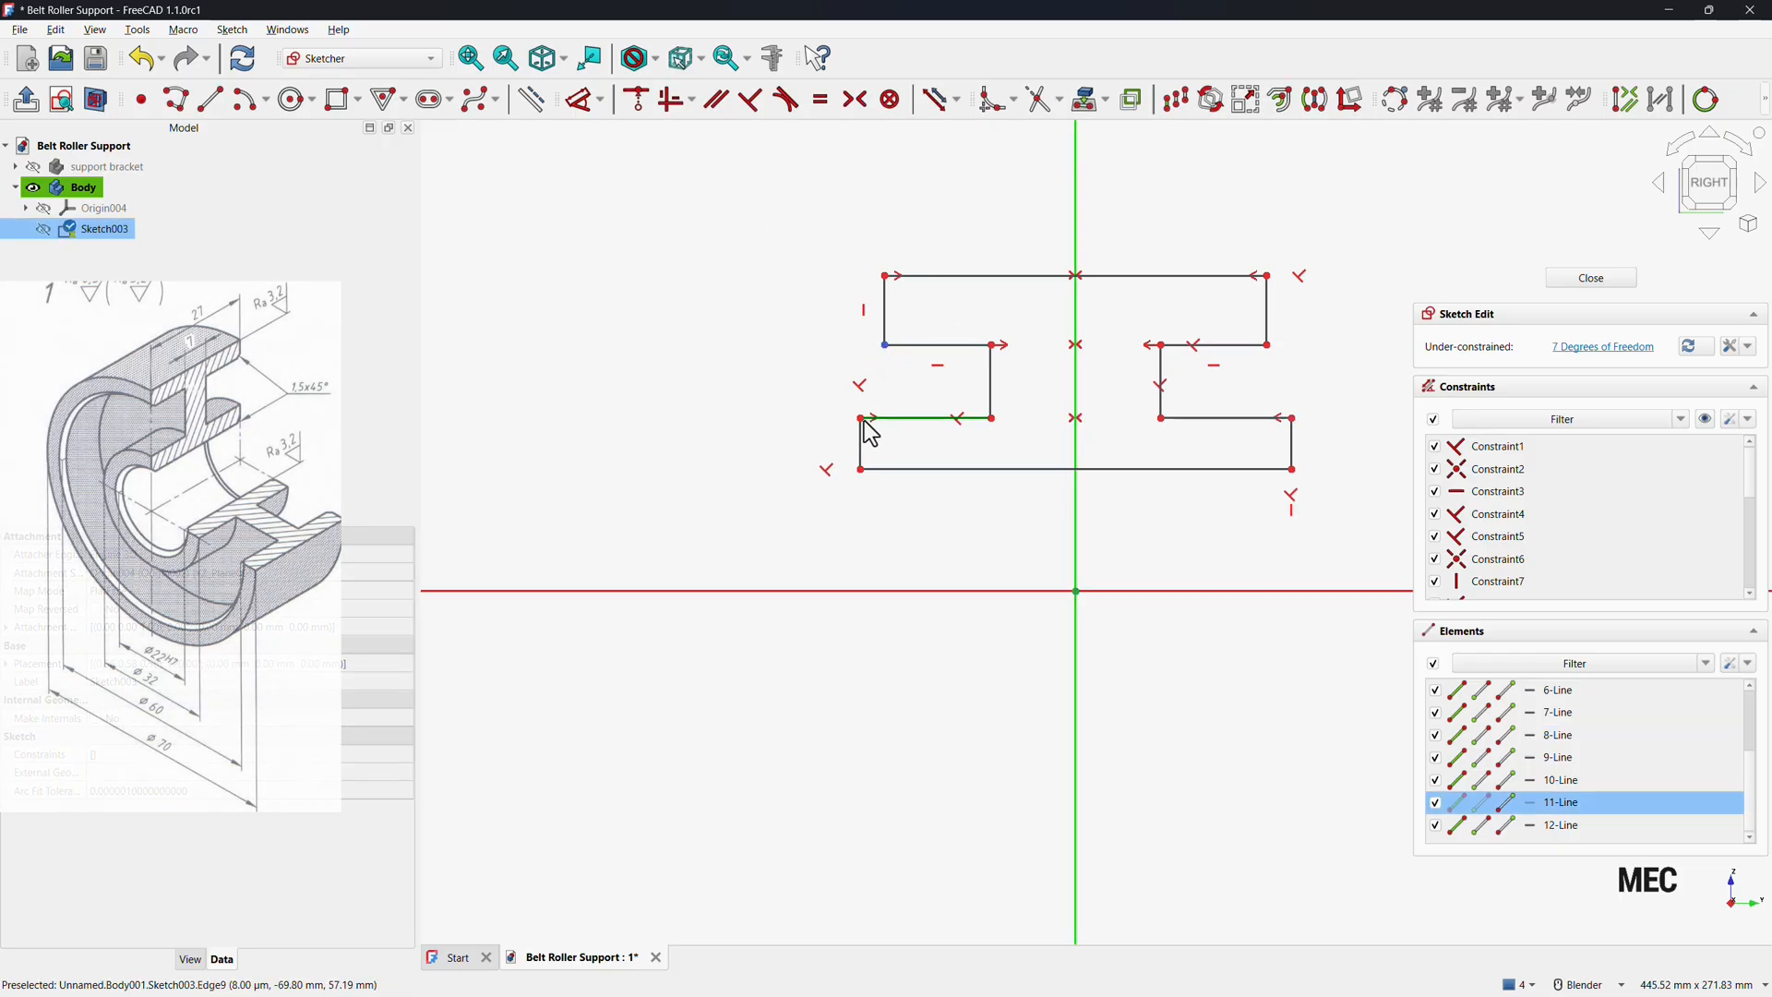
pyautogui.click(865, 421)
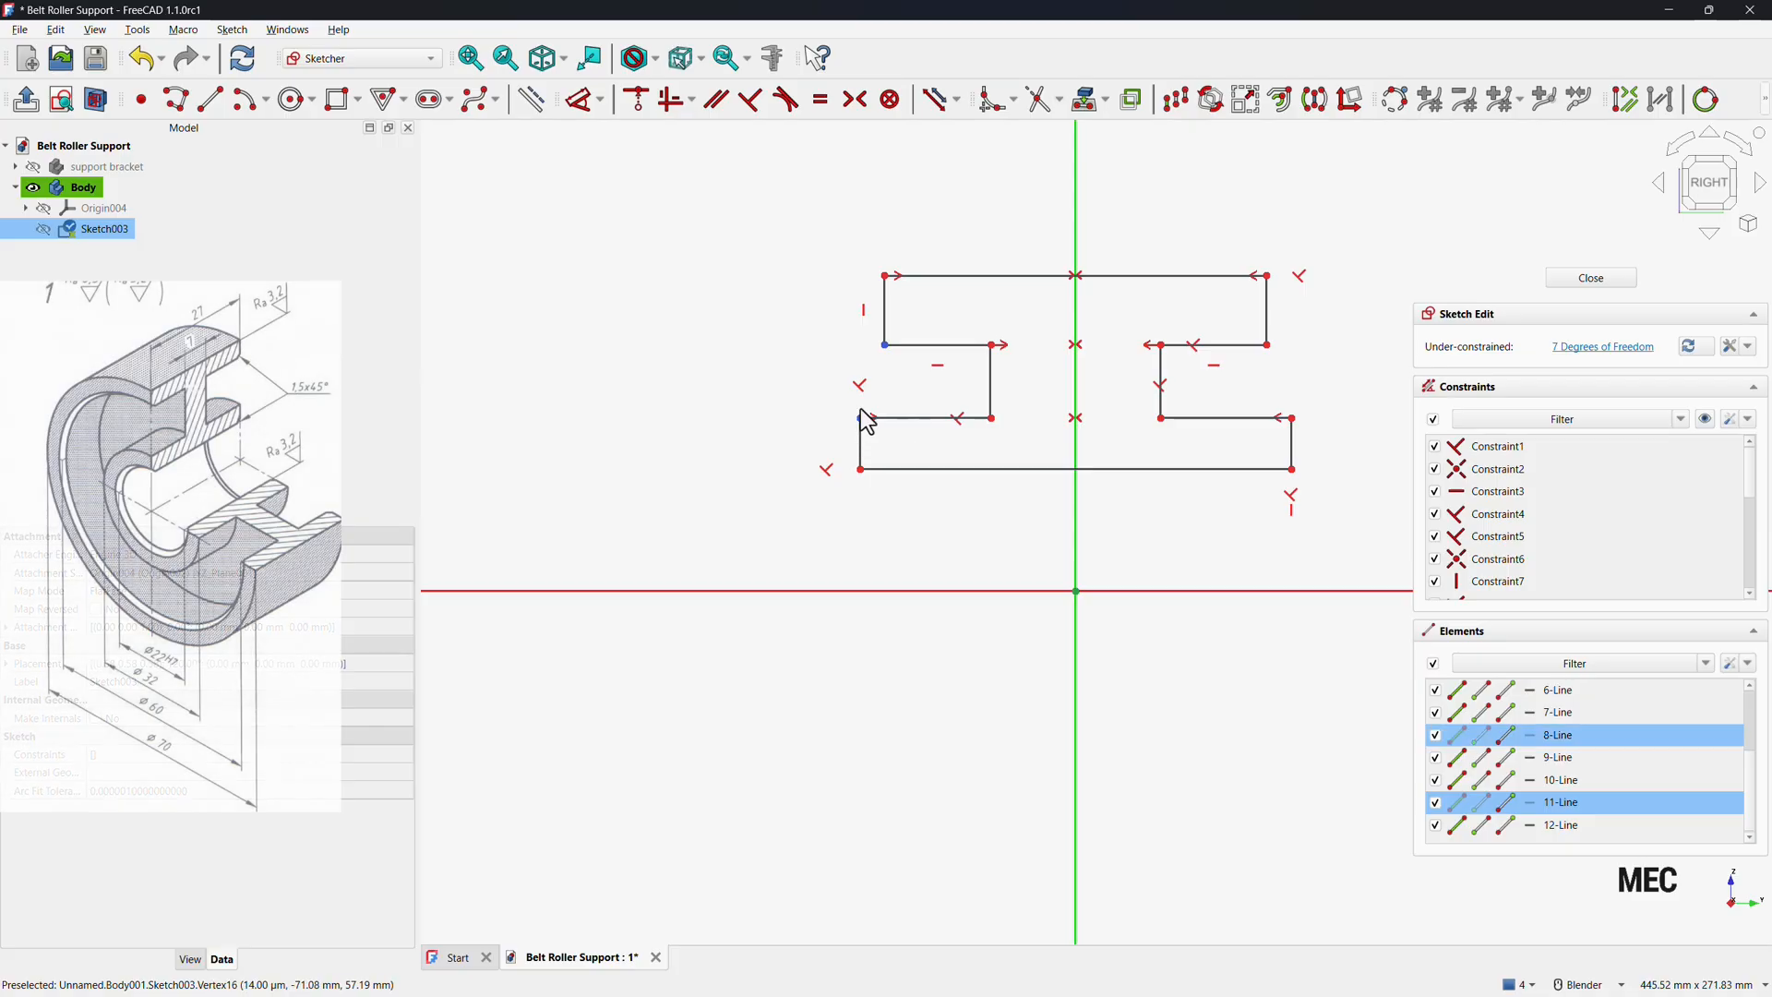
pyautogui.click(676, 101)
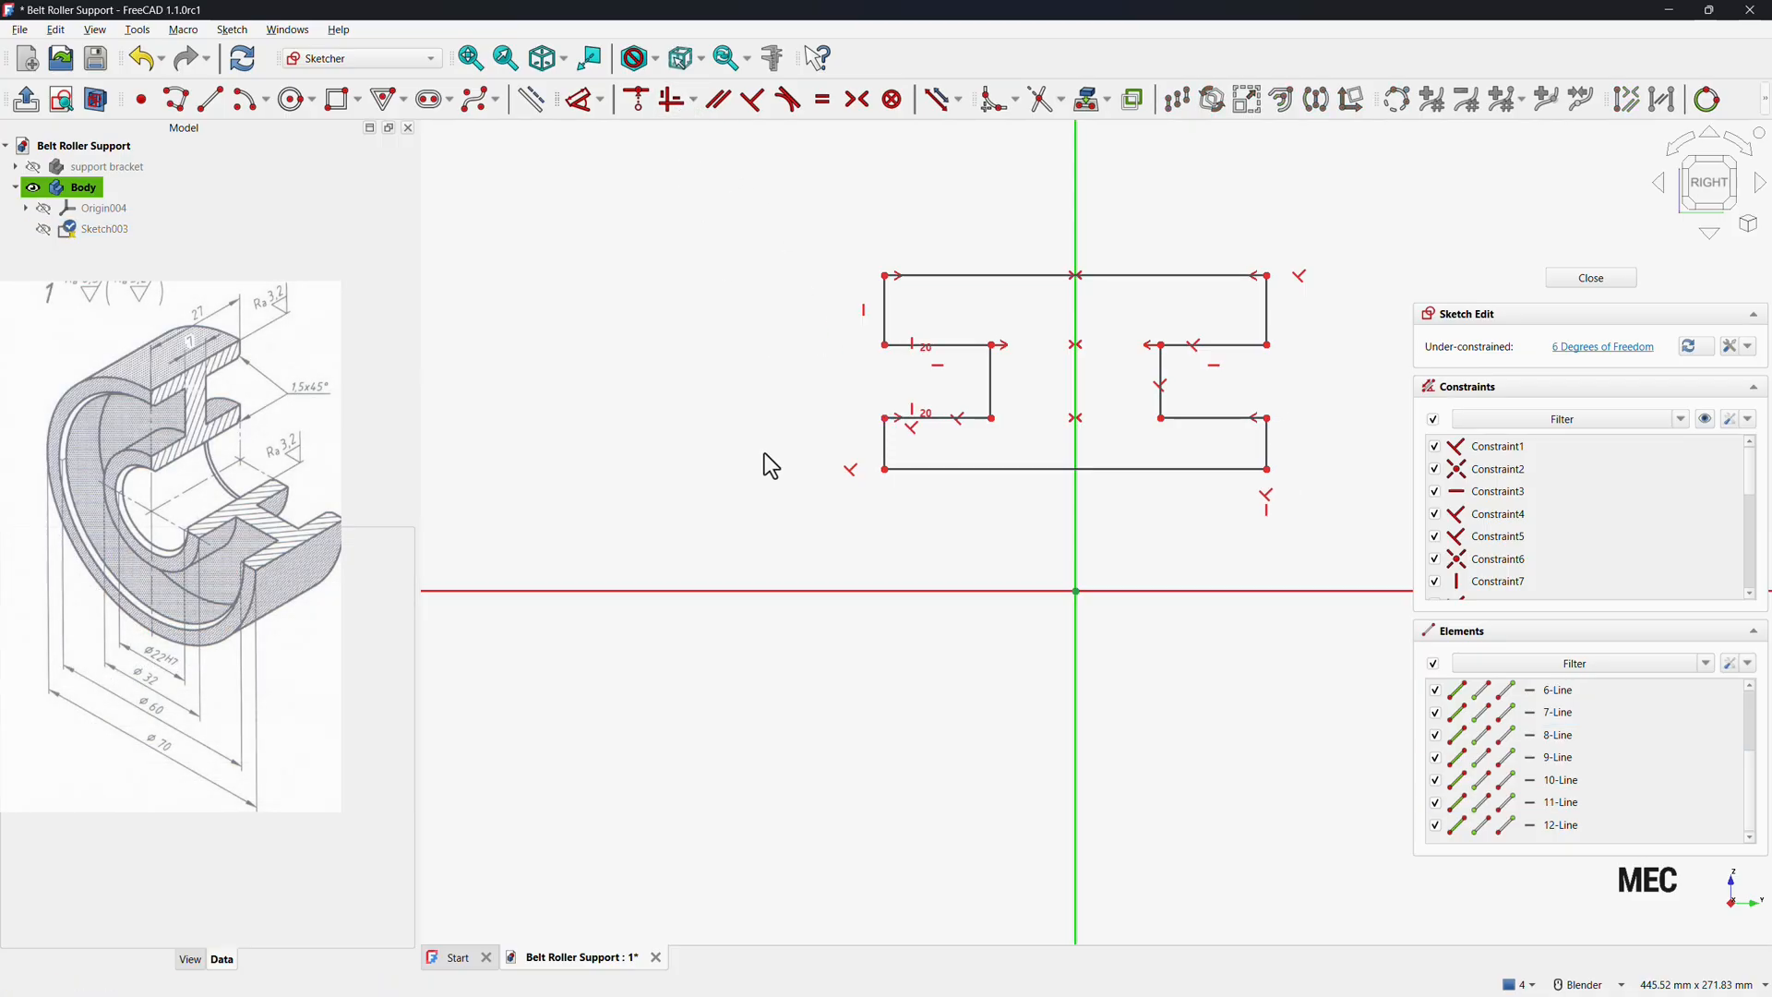
# Dimension the profile's bottom edge 11 mm above the horizontal axis.
pyautogui.click(583, 100)
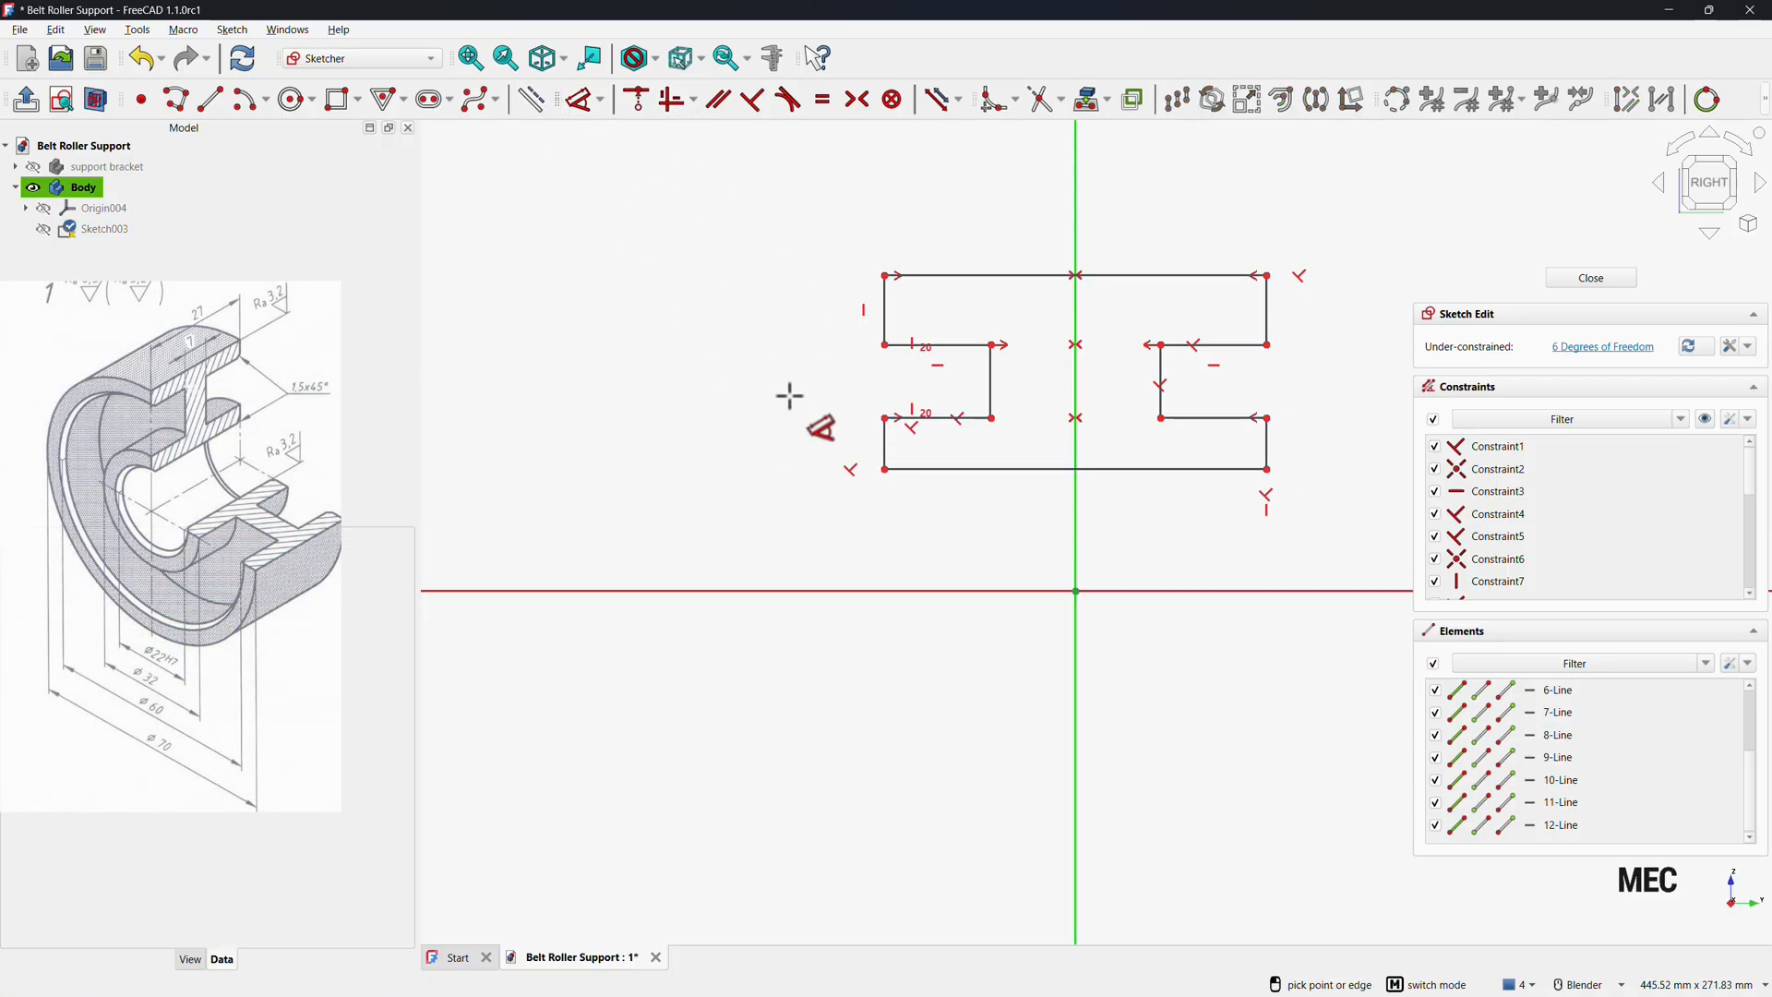
pyautogui.click(929, 473)
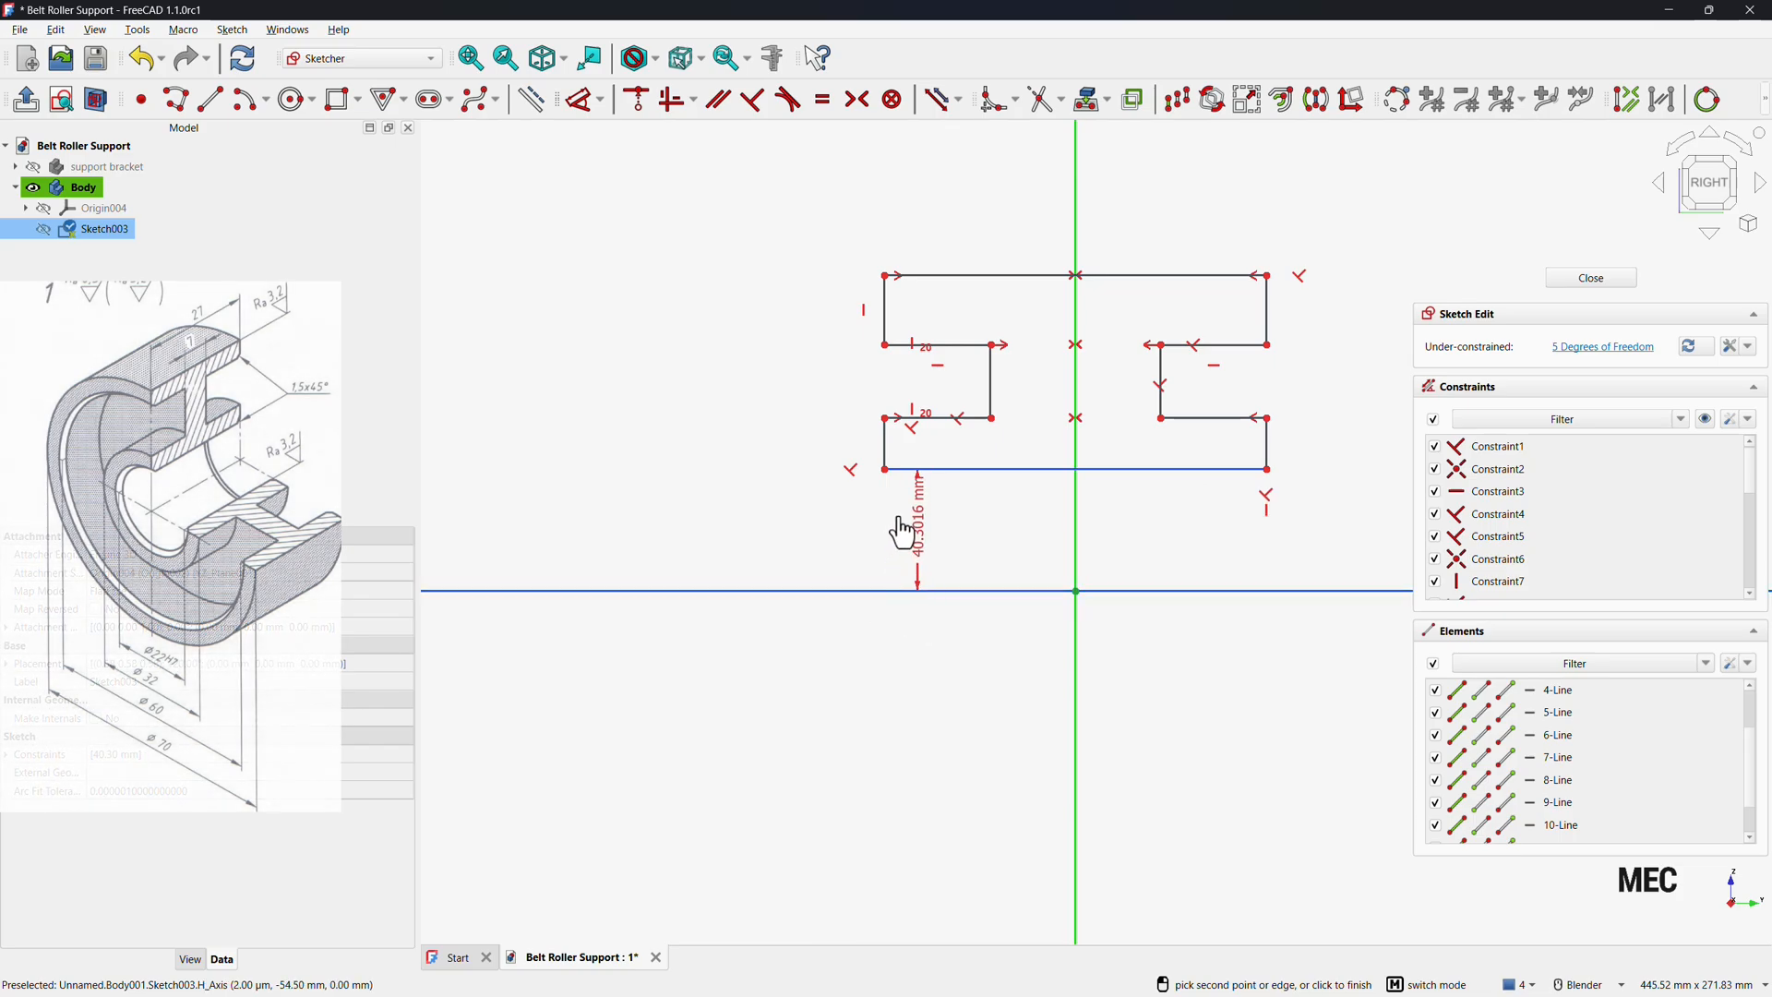
pyautogui.click(903, 521)
pyautogui.write('11')
pyautogui.press('Return')
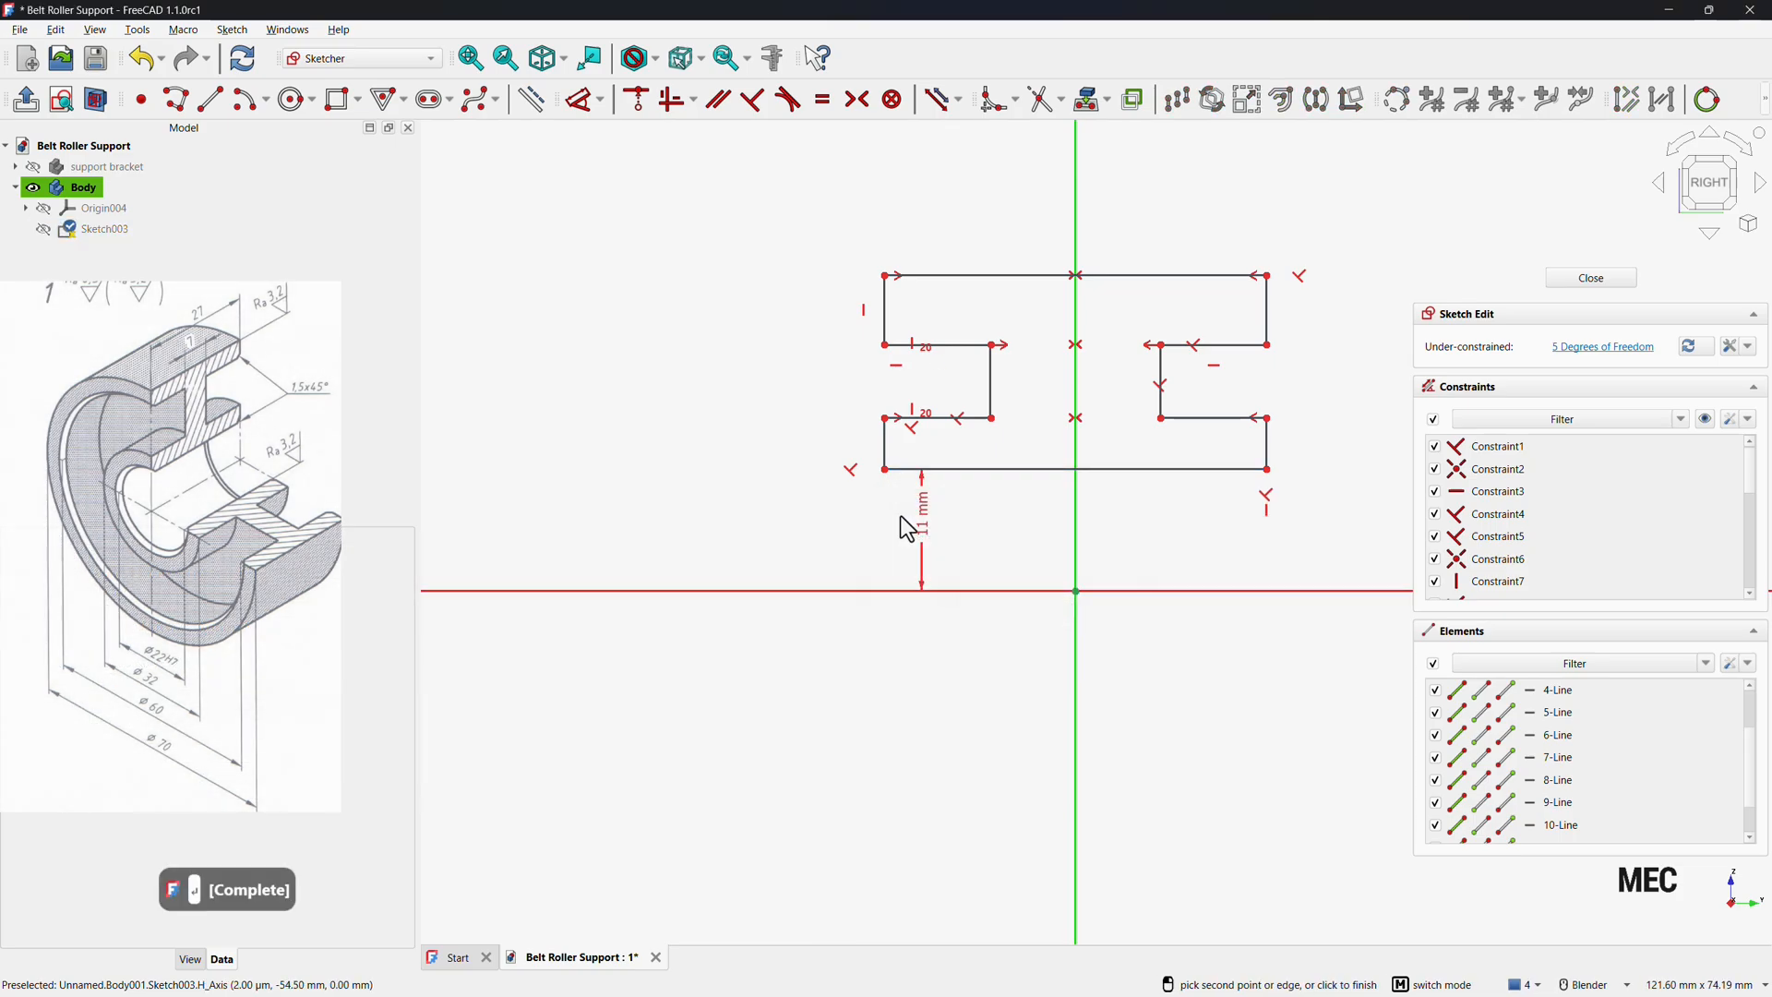
# Set the lower-left step corner 16 mm above the horizontal axis.
pyautogui.click(891, 434)
pyautogui.click(797, 461)
pyautogui.write('1')
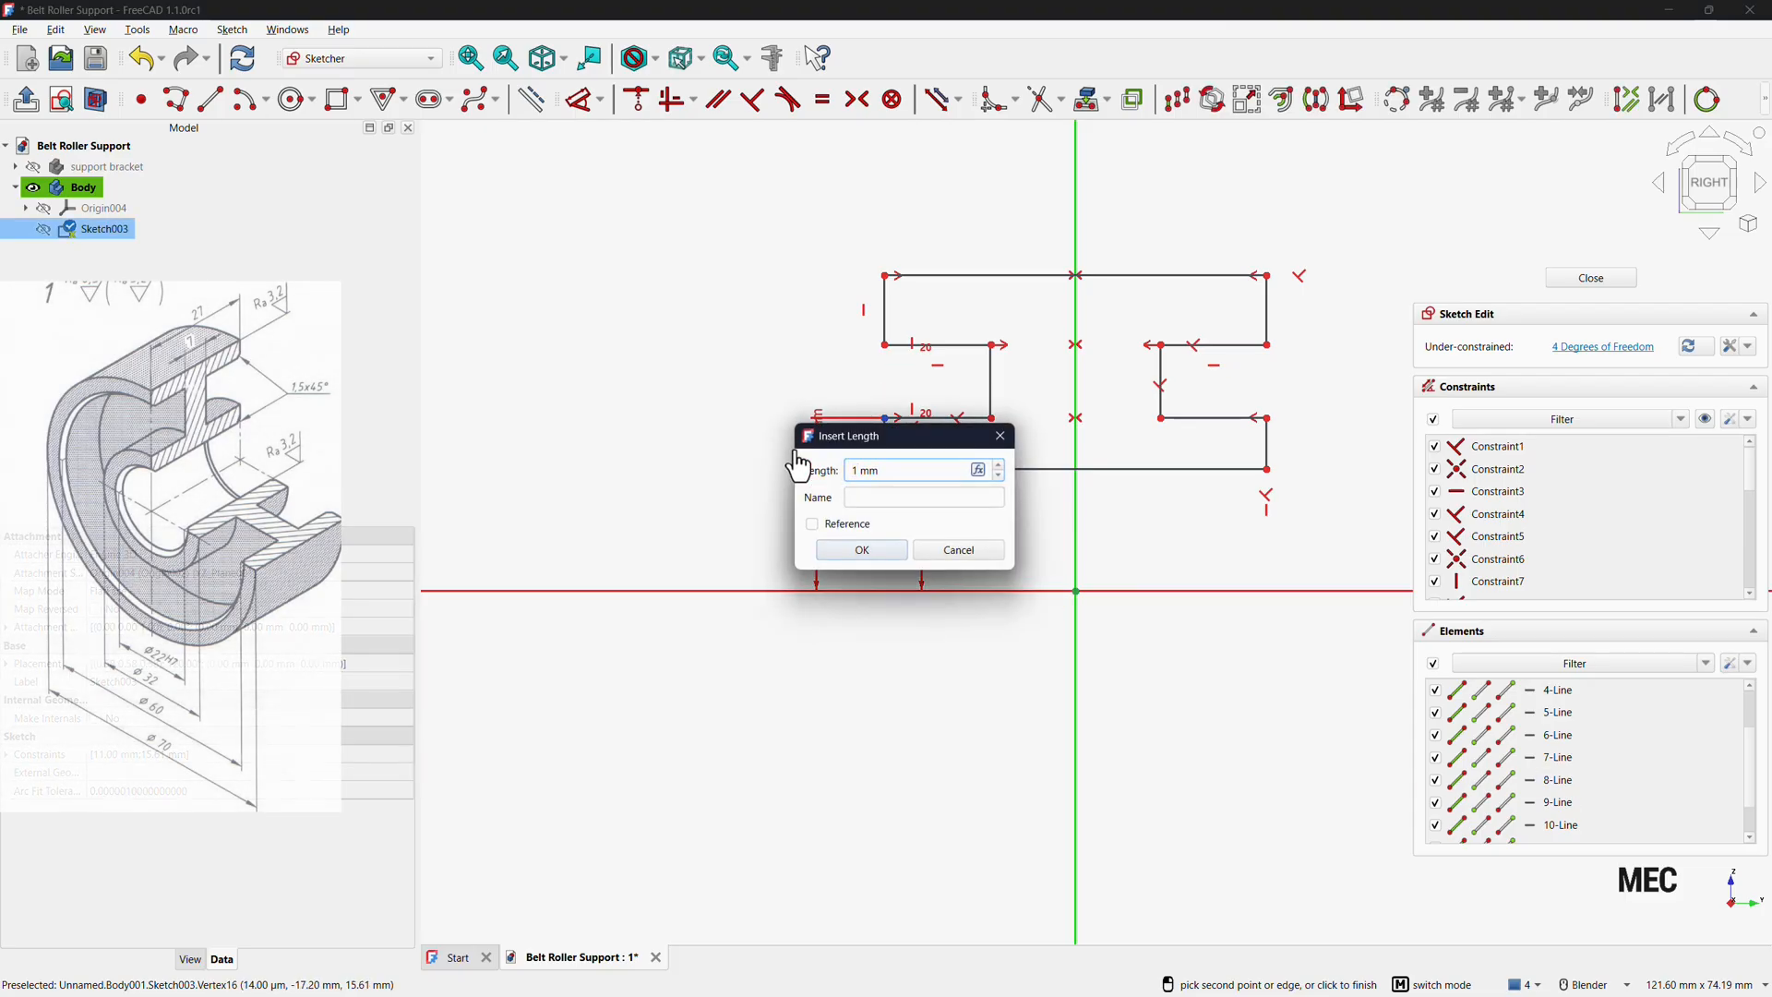
pyautogui.write('6')
pyautogui.press('Return')
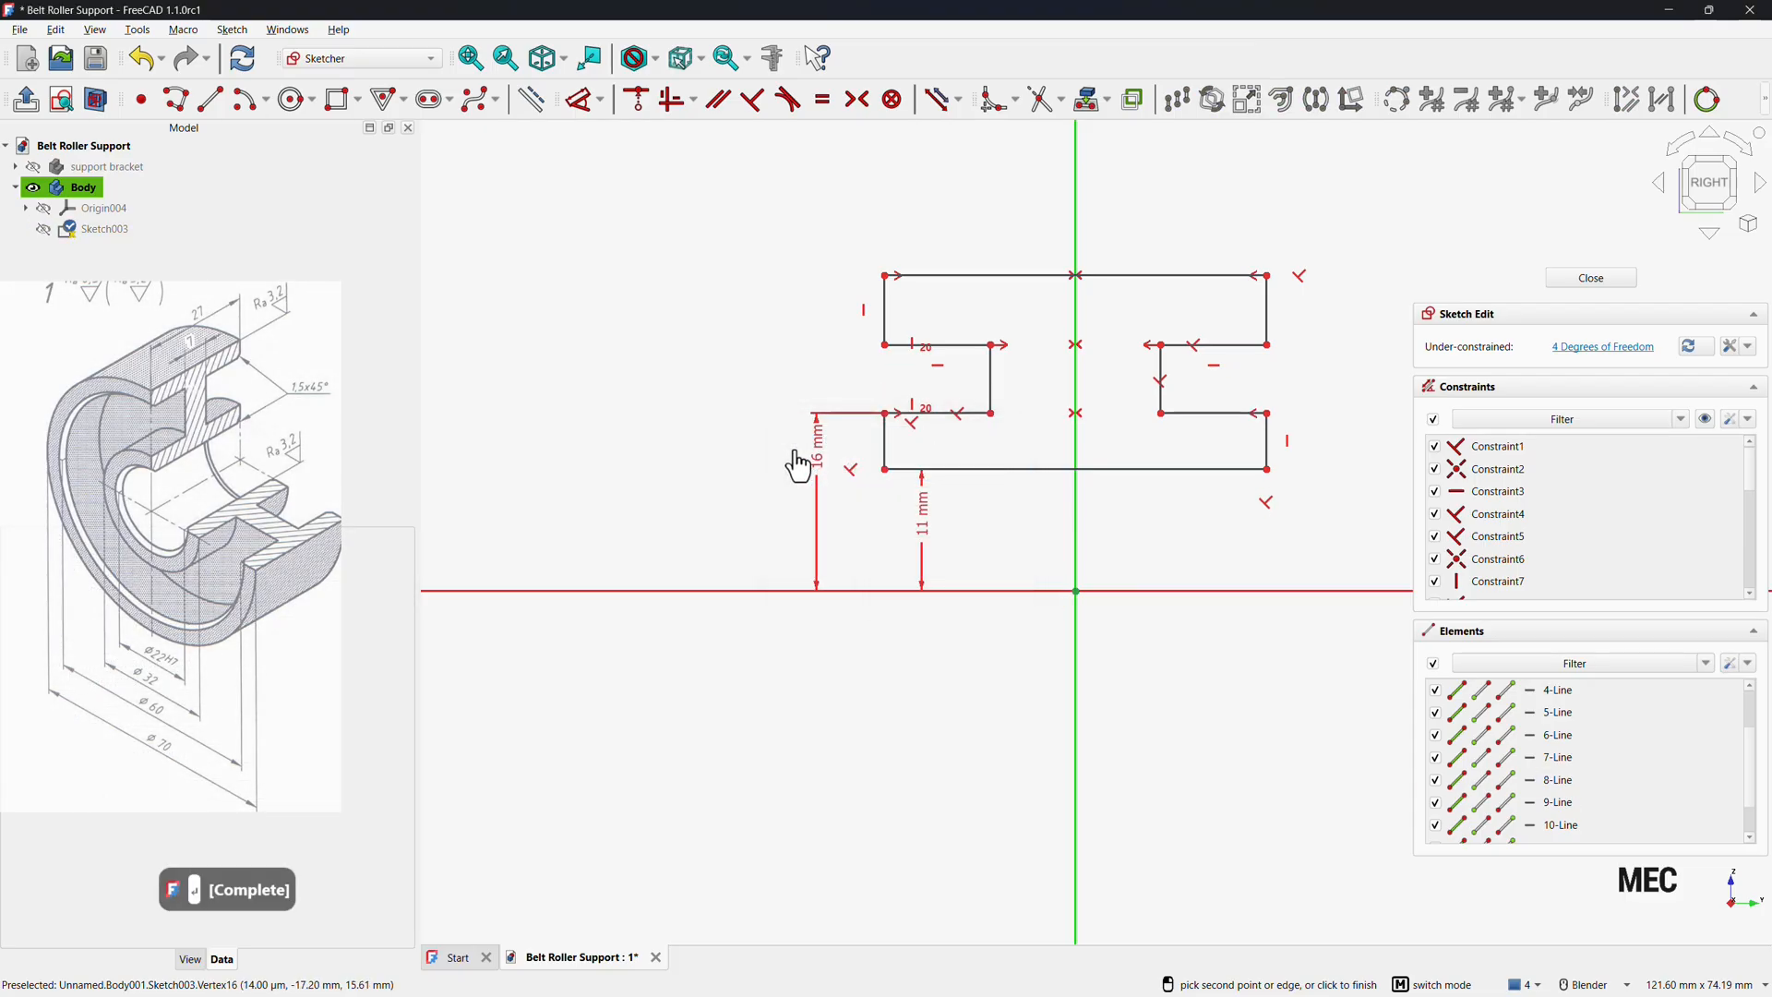
# Set the upper-left step corner 30 mm above the horizontal axis.
pyautogui.click(887, 347)
pyautogui.click(743, 394)
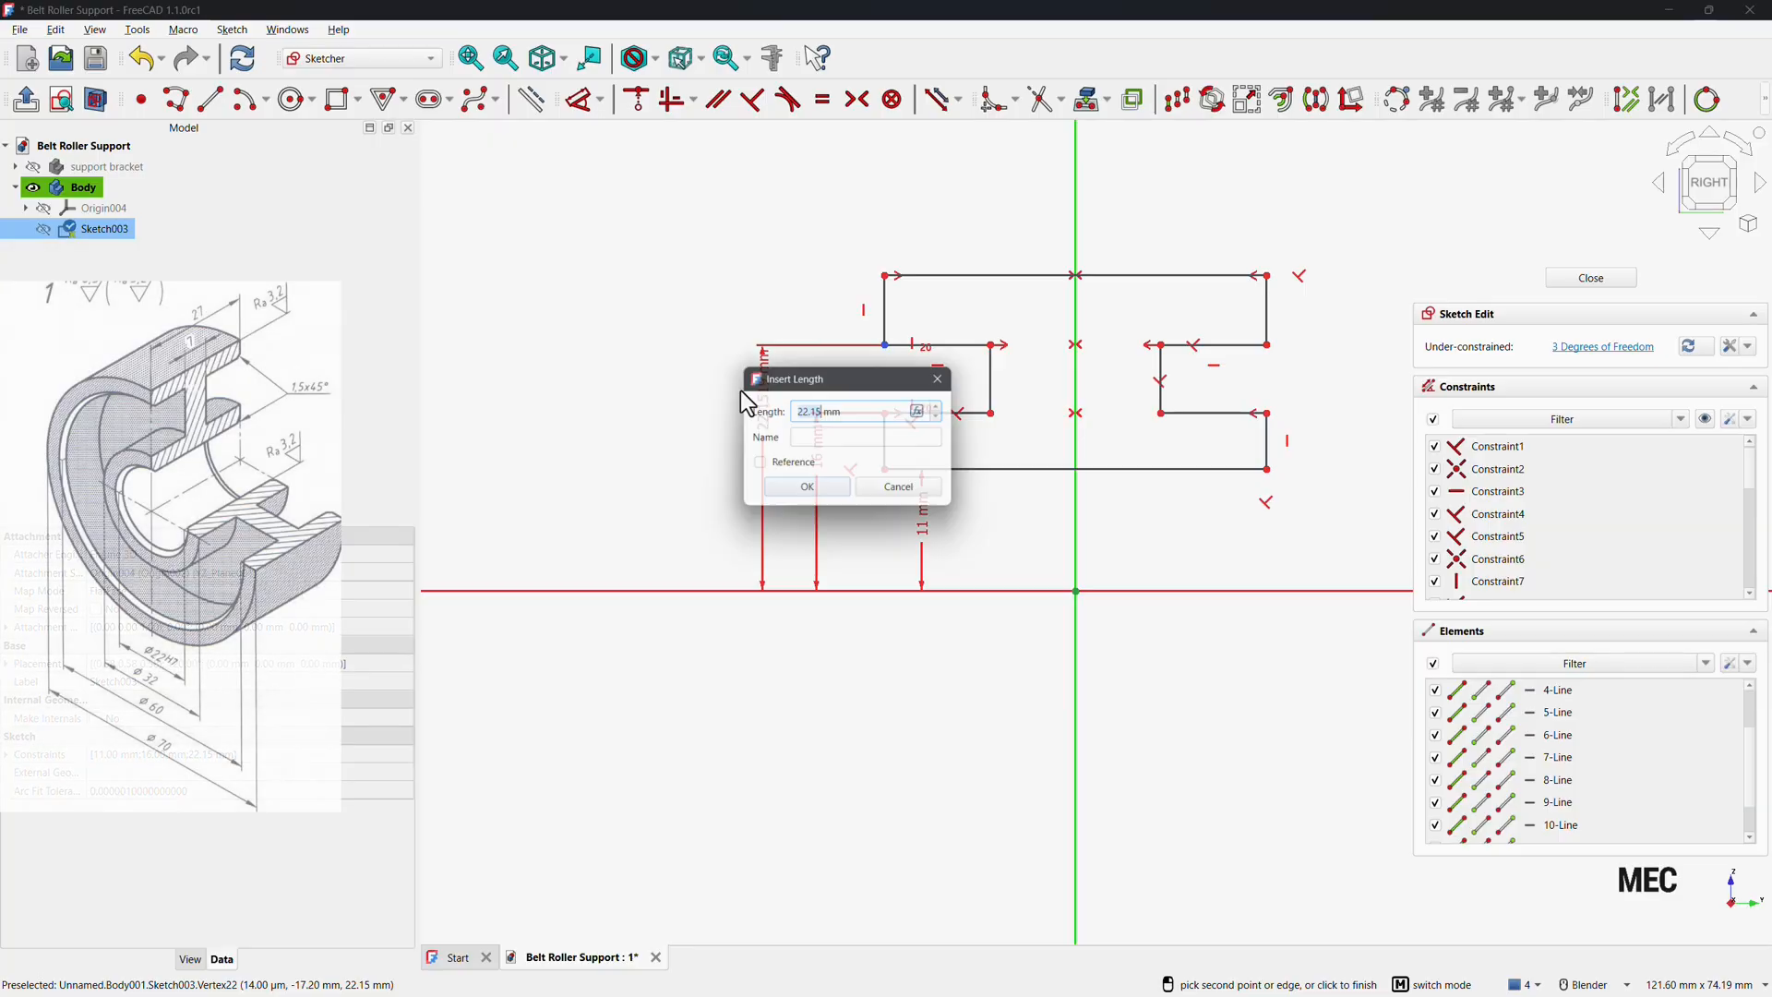
pyautogui.write('30')
pyautogui.press('Return')
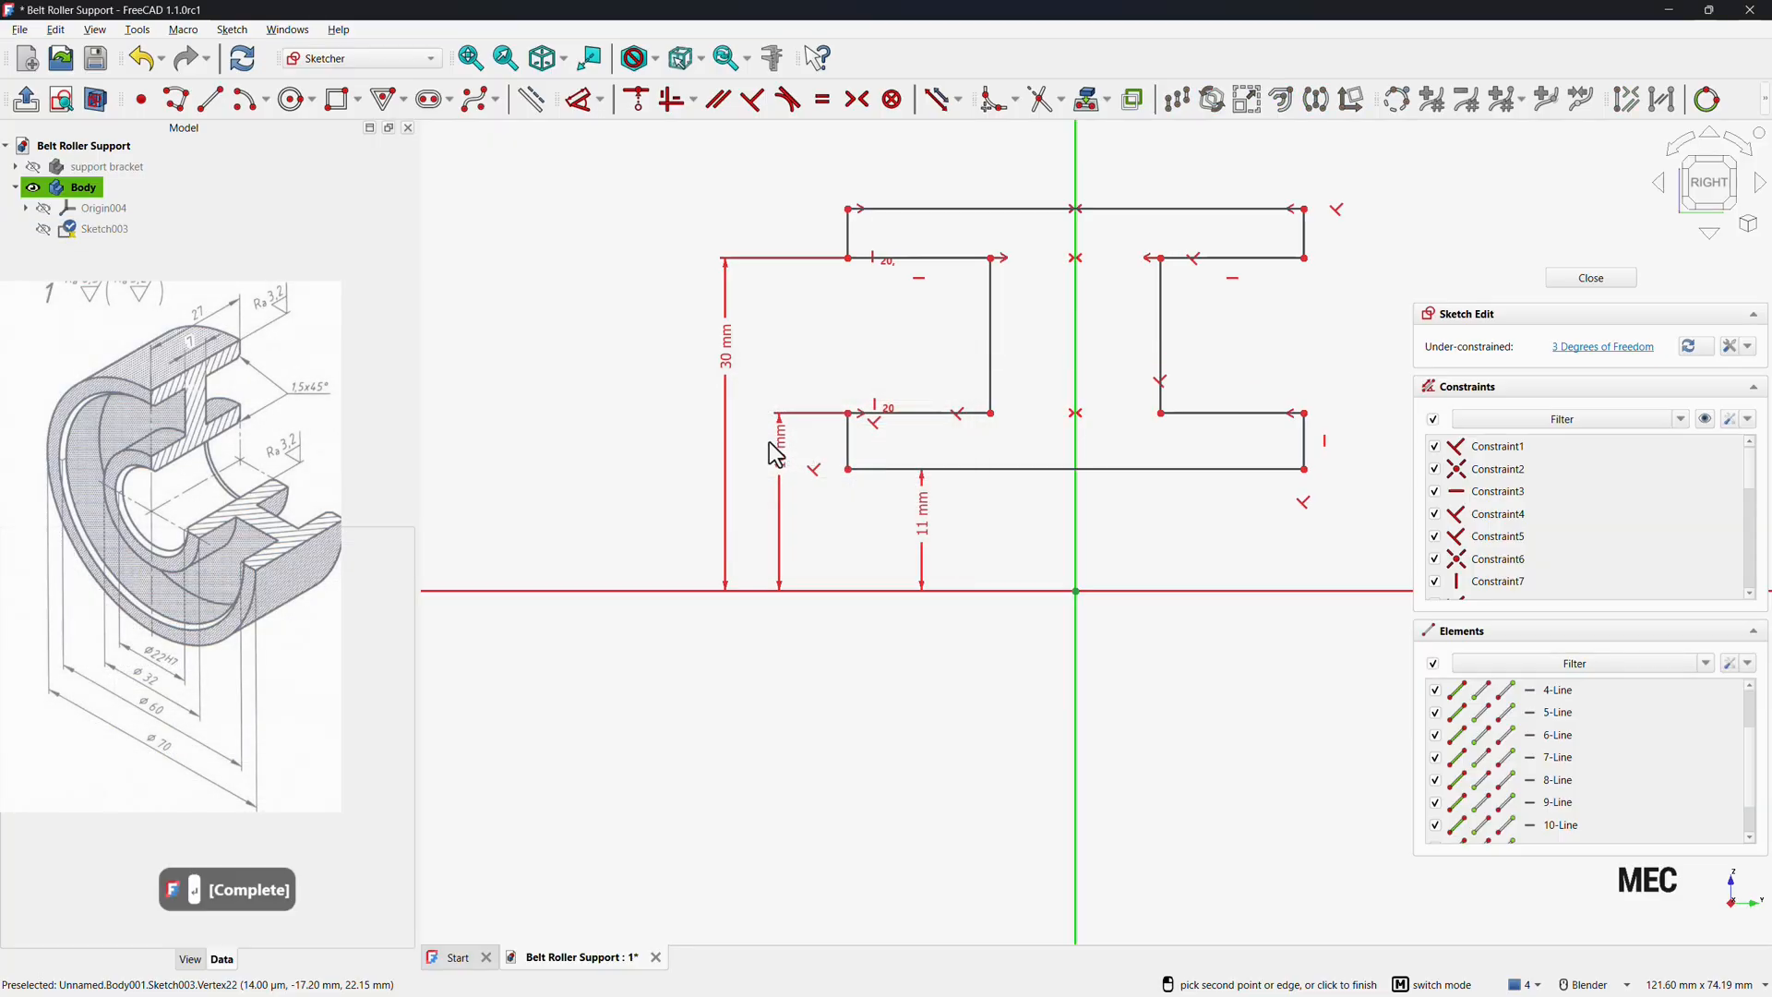
# Set the top-left corner of the profile 35 mm above the horizontal axis.
pyautogui.click(849, 209)
pyautogui.click(646, 274)
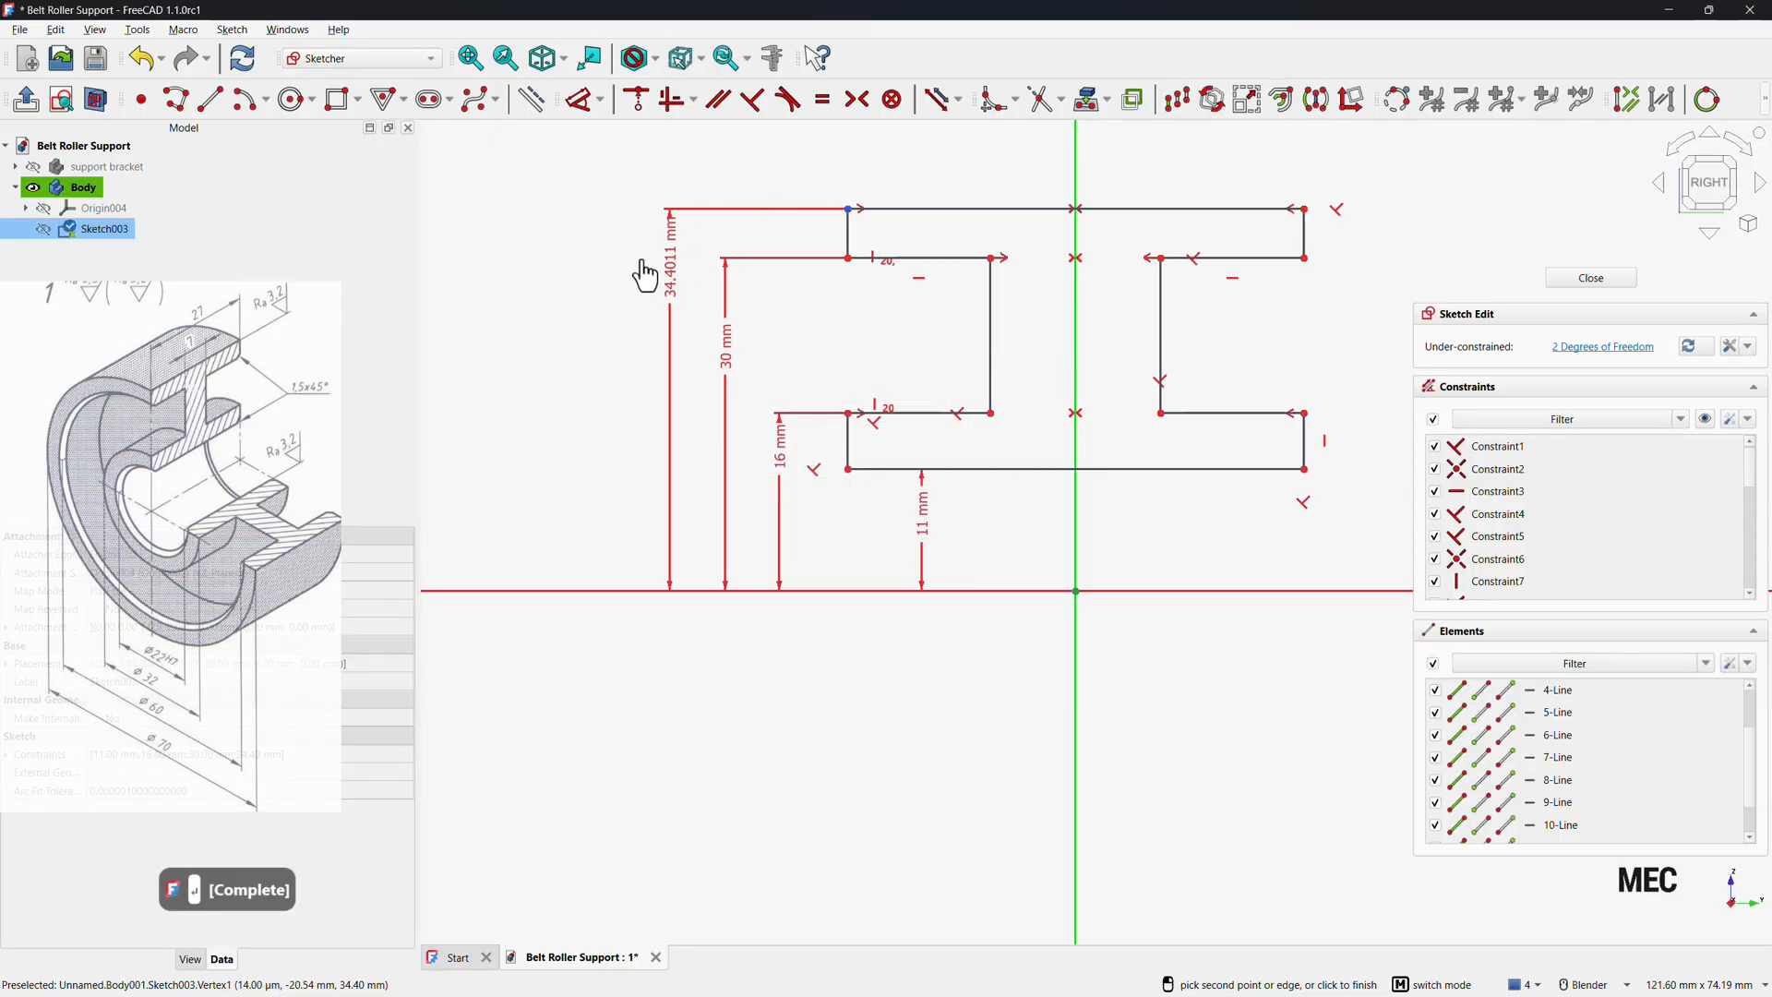
pyautogui.write('35')
pyautogui.press('Return')
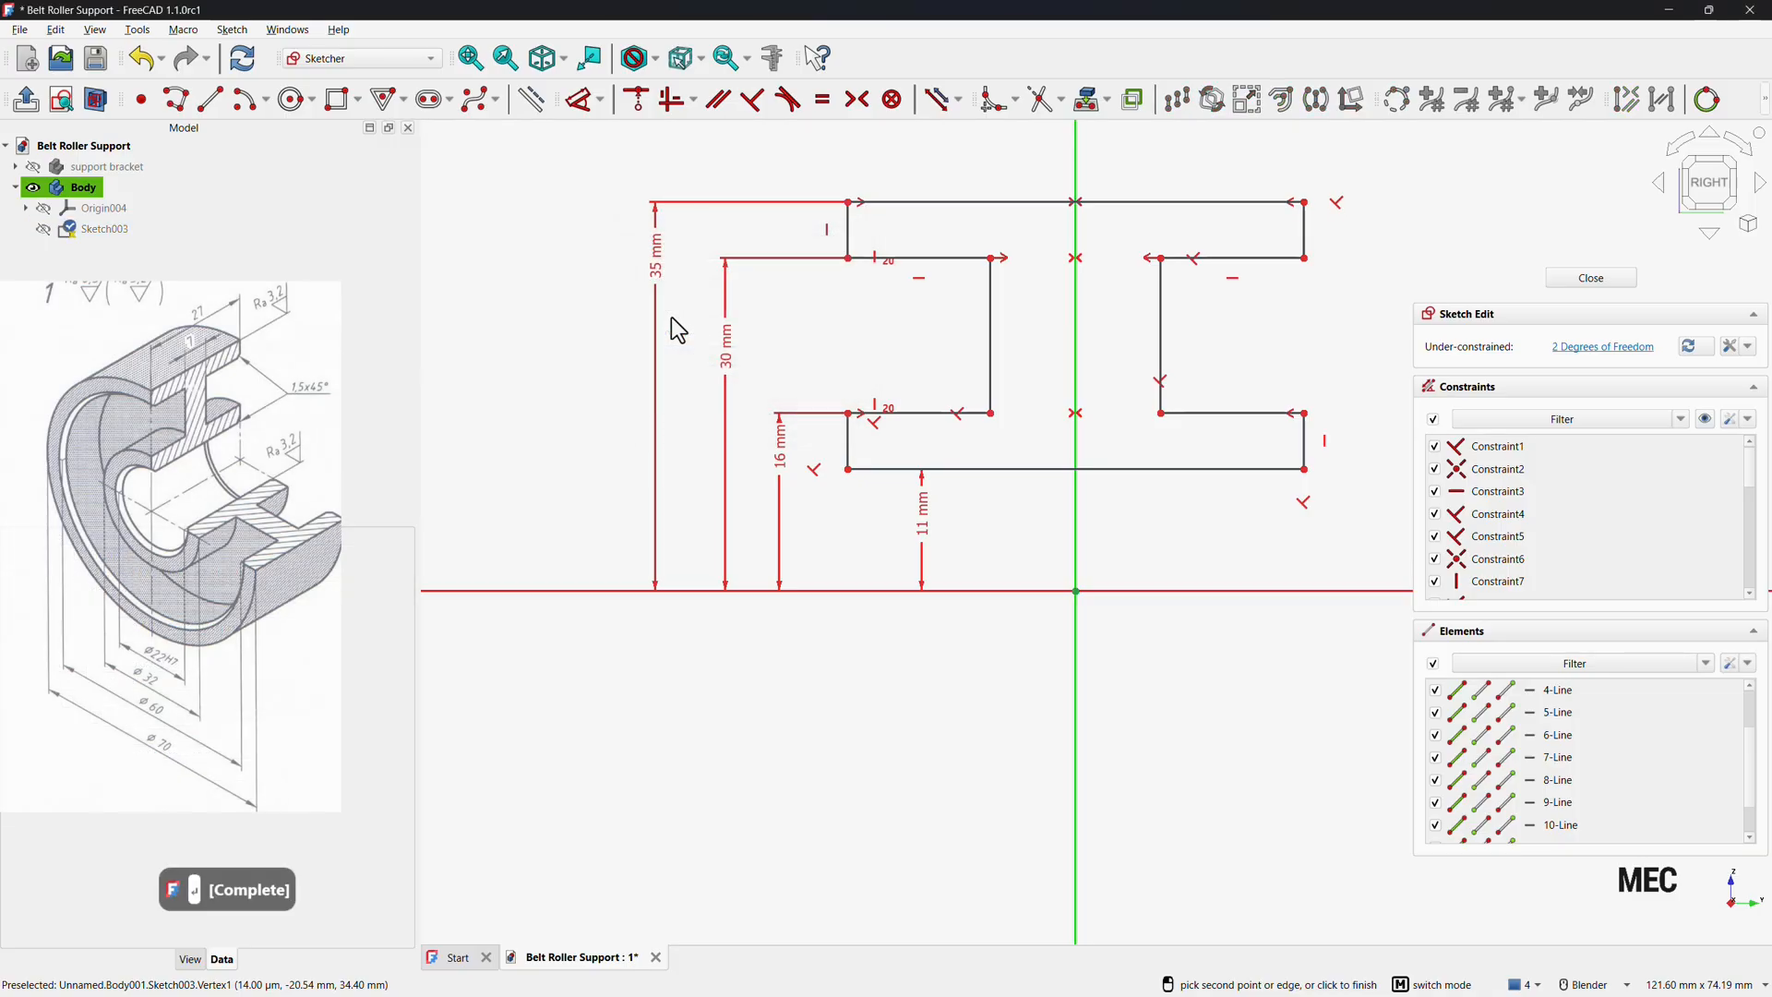
# Set the top edge's length to 27 mm.
pyautogui.click(992, 203)
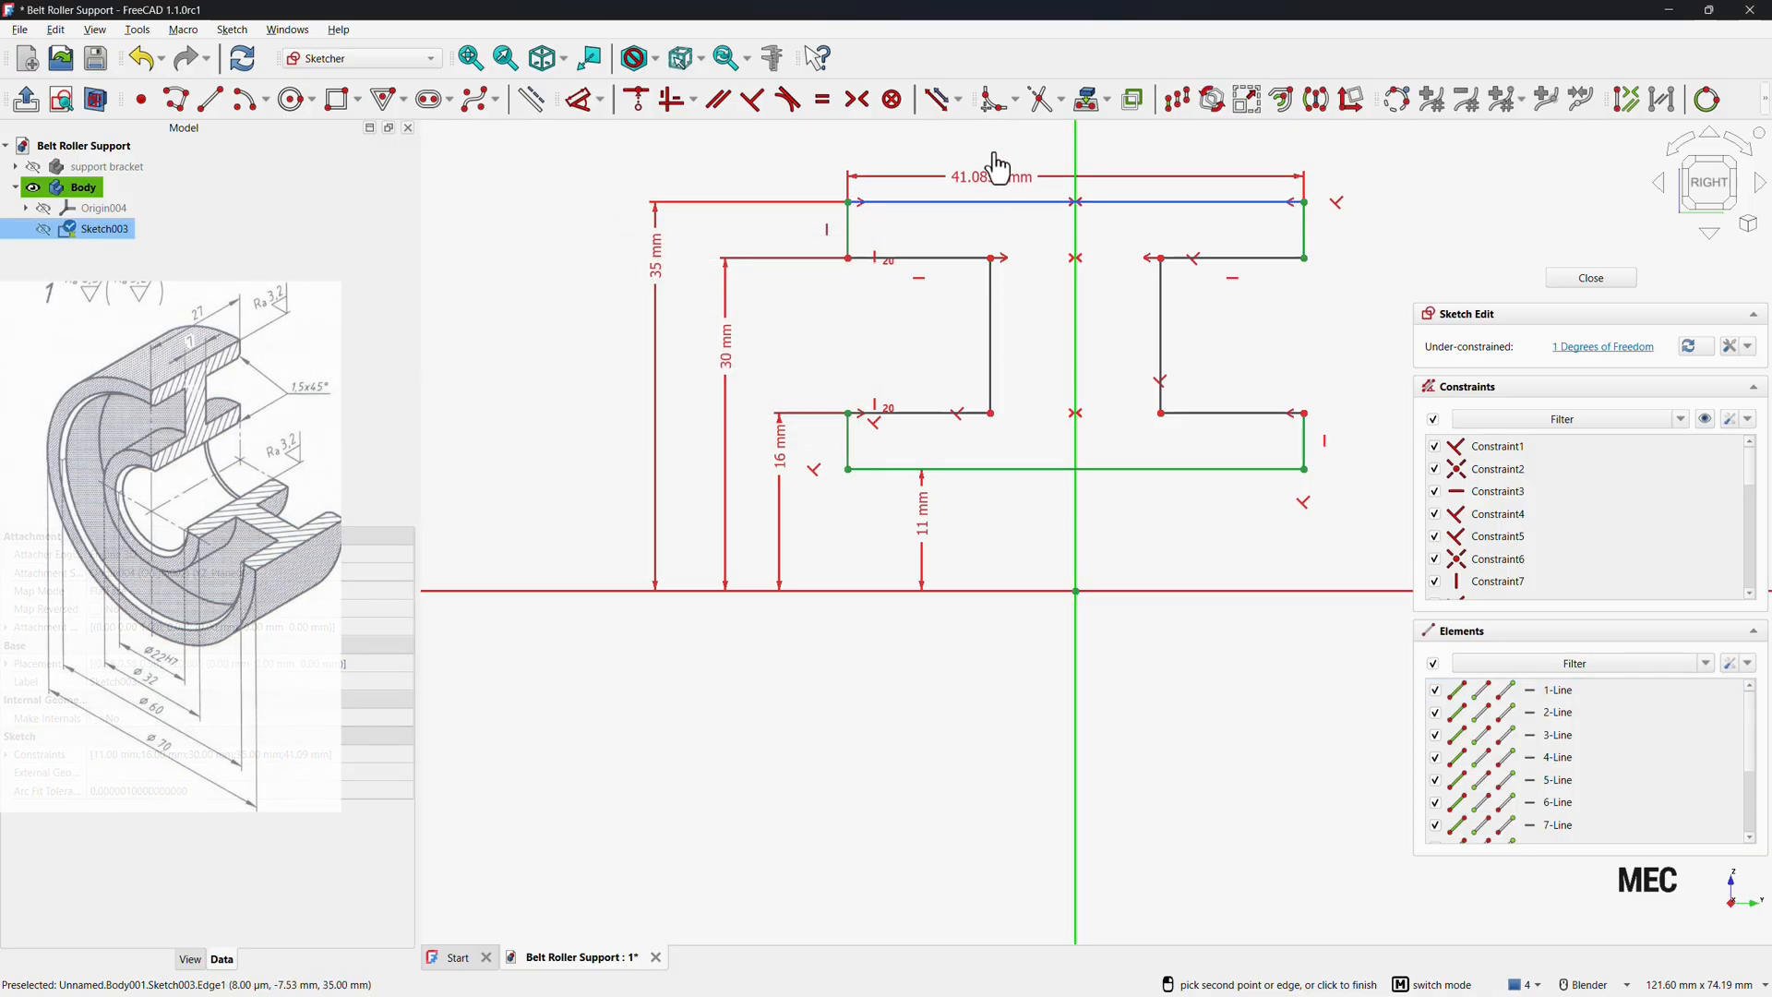
pyautogui.click(1019, 162)
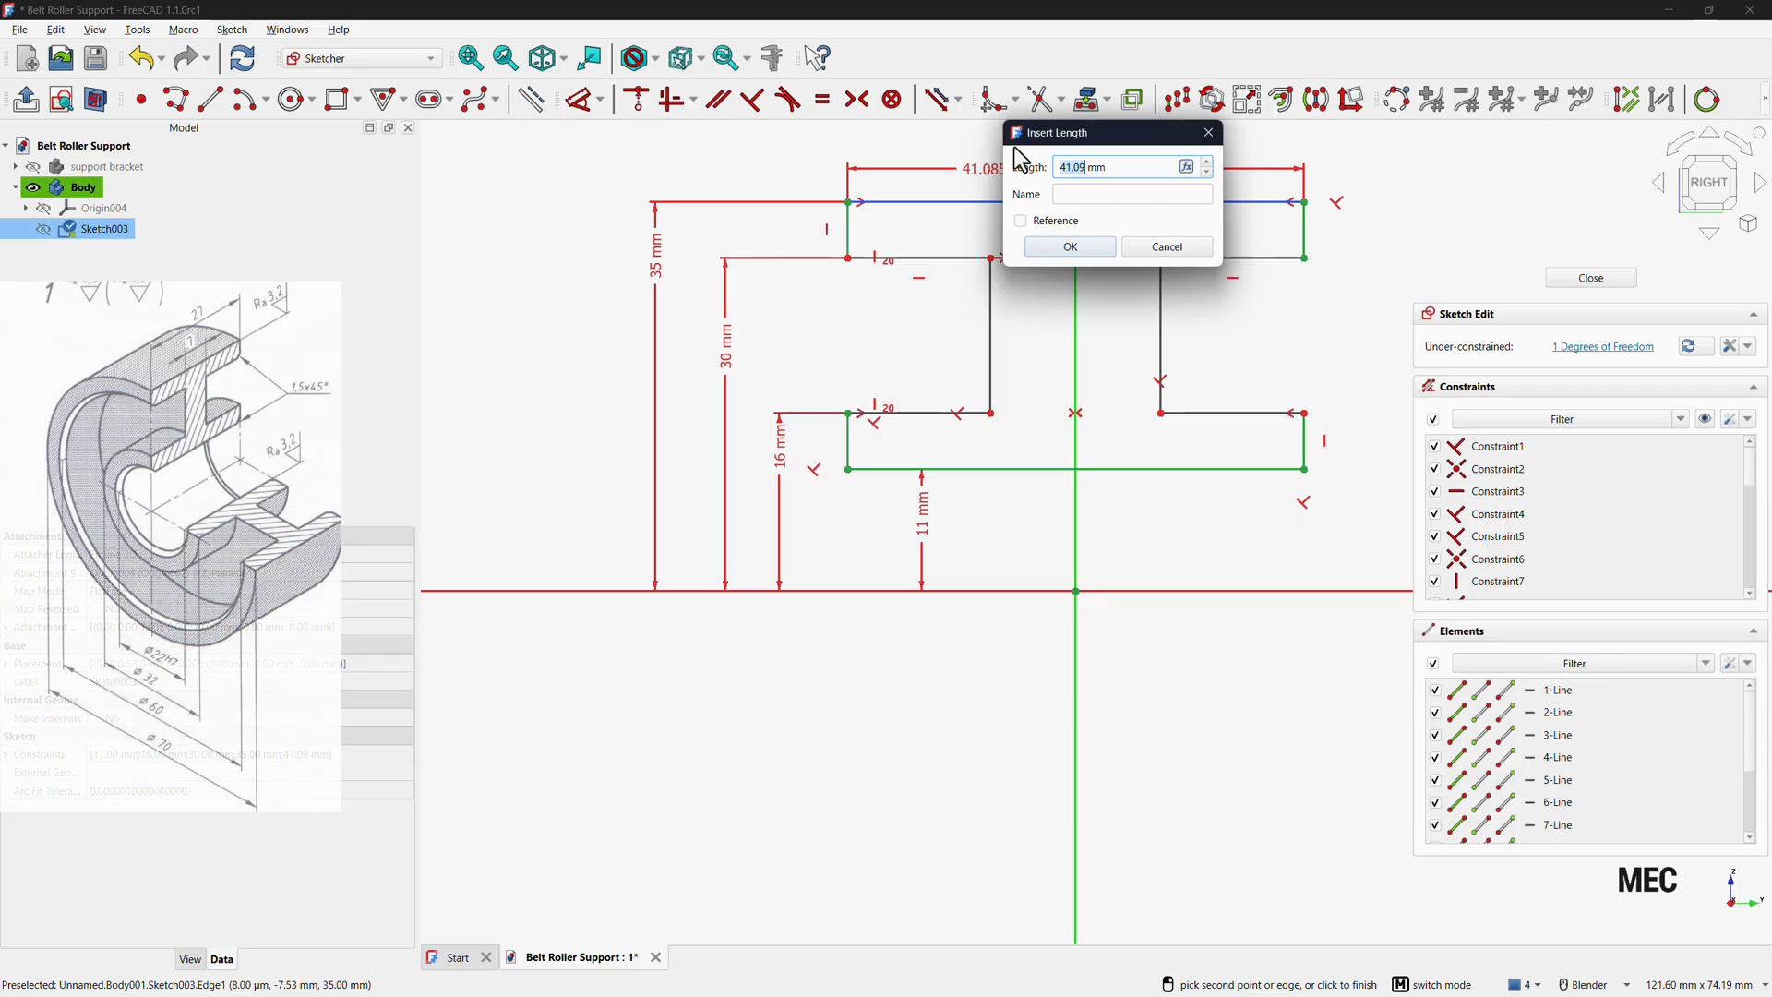
pyautogui.write('27')
pyautogui.press('Return')
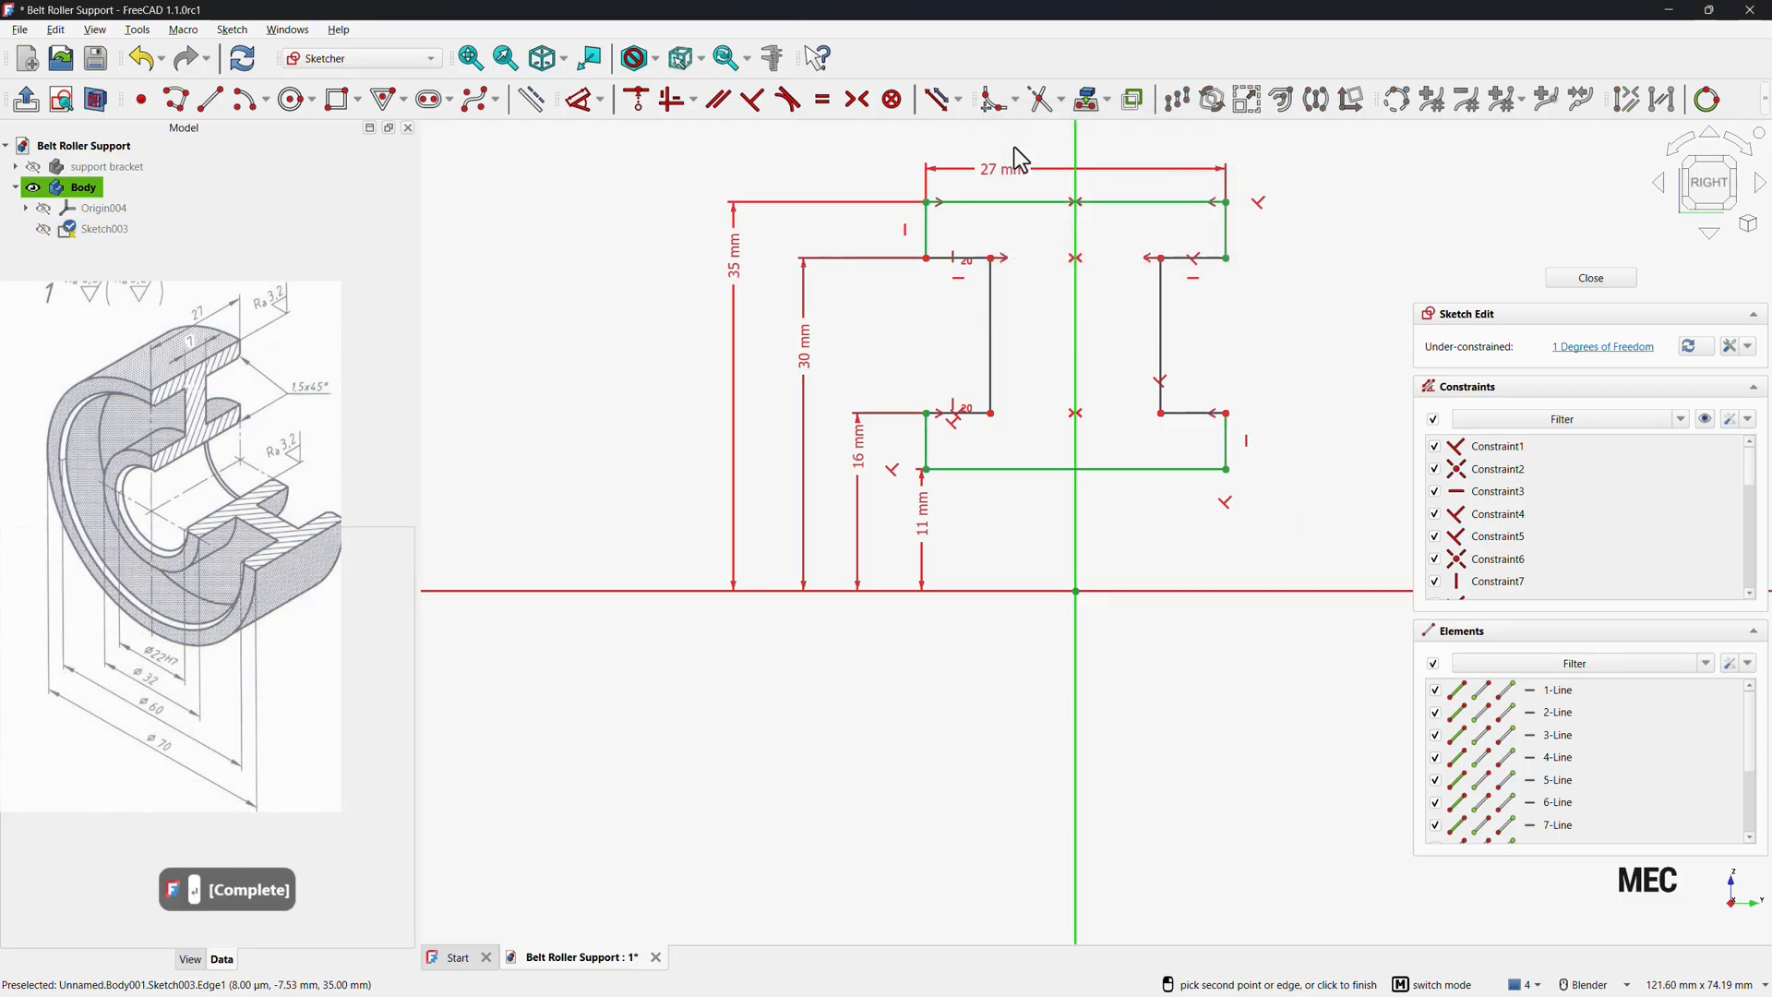
# Set the distance between the two inner vertical web edges to 7 mm and close the sketch.
pyautogui.click(993, 347)
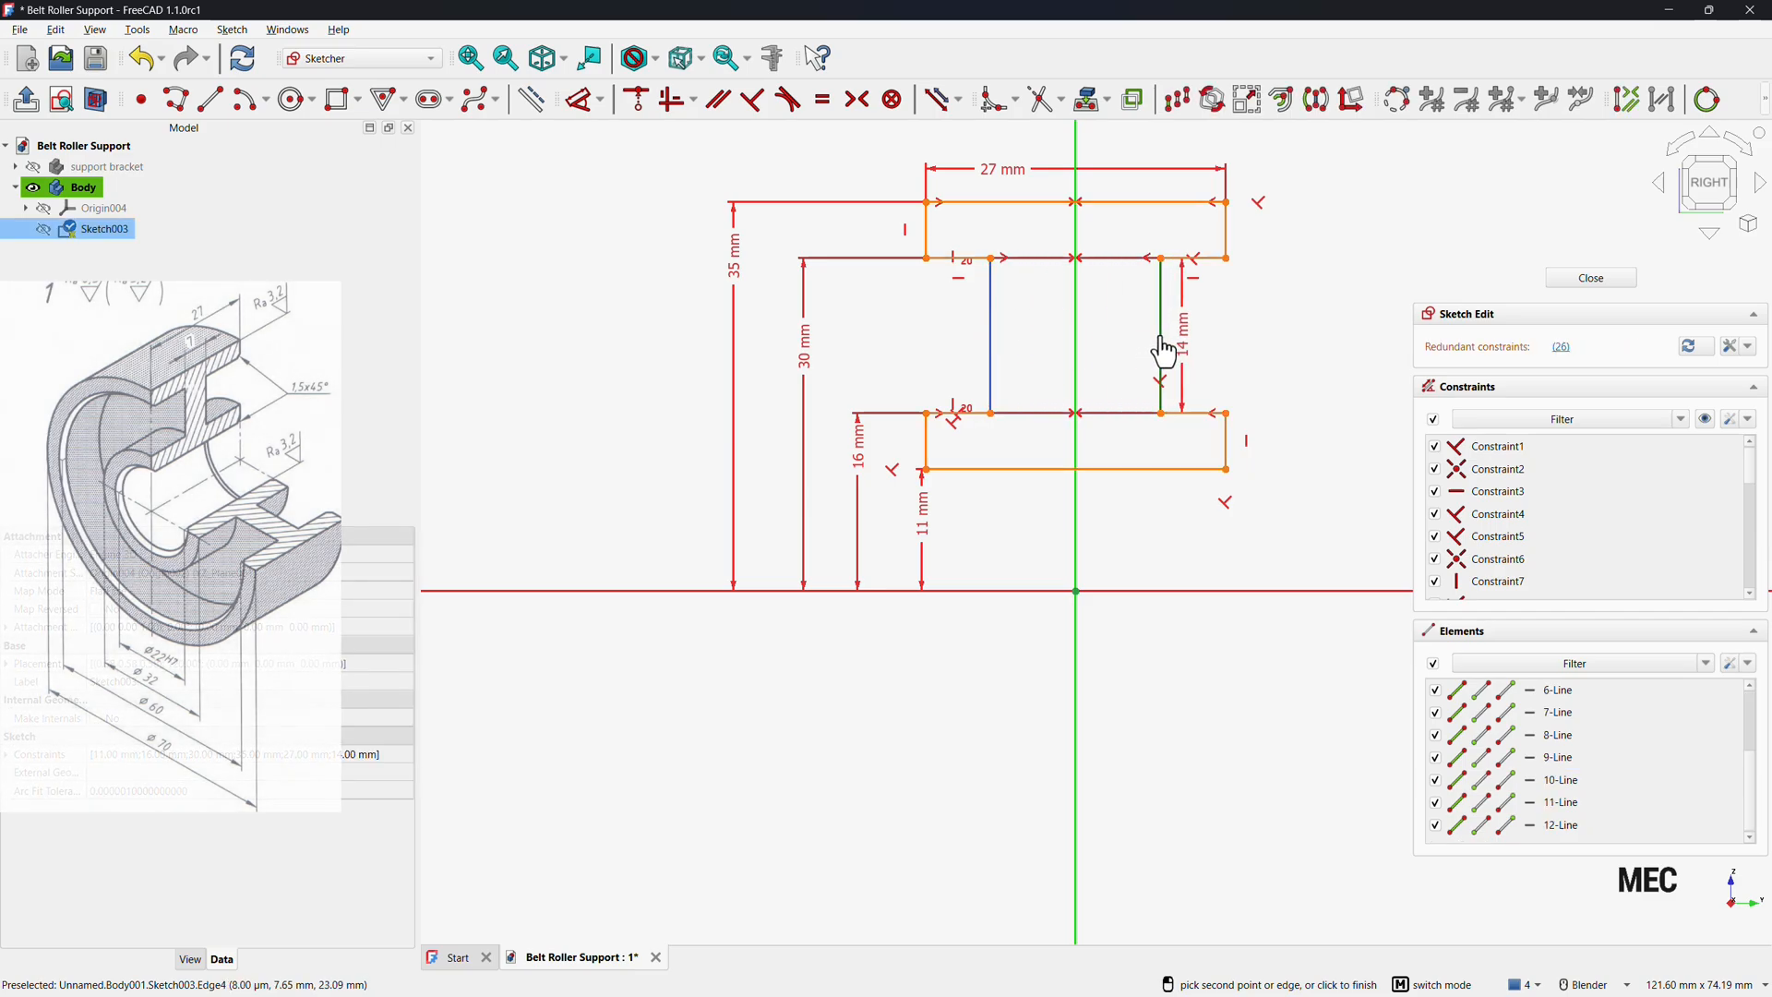
pyautogui.click(1162, 355)
pyautogui.click(1108, 352)
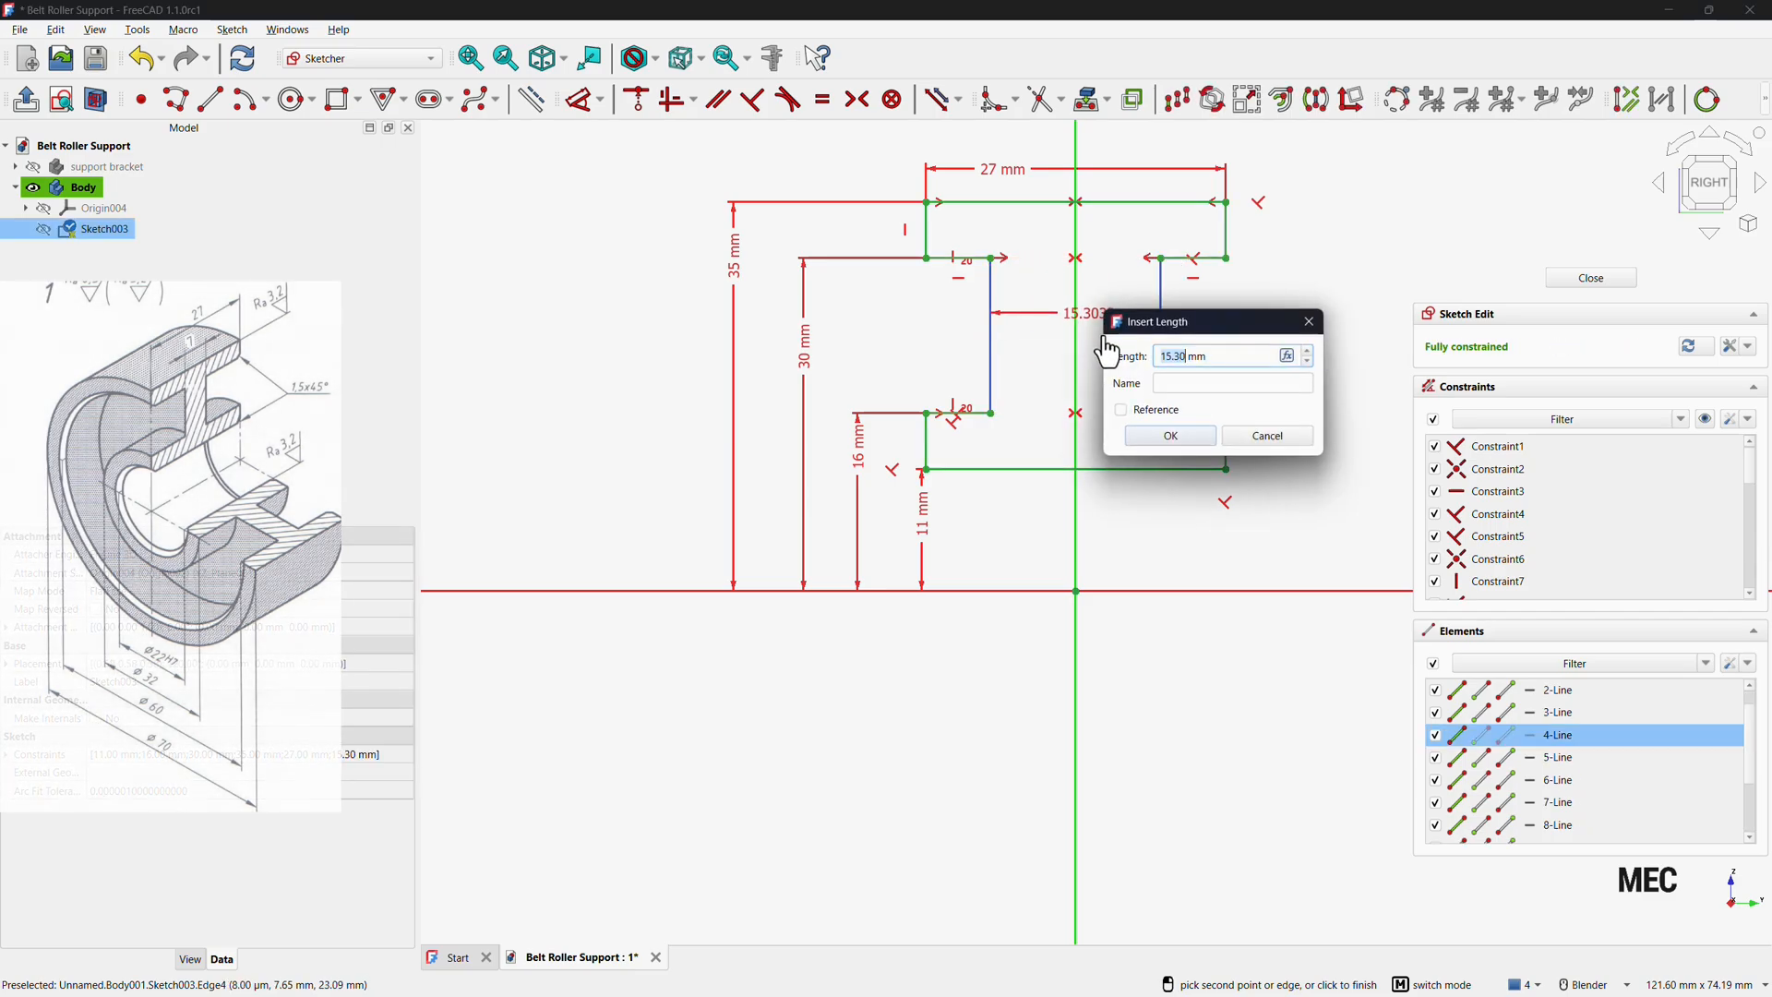
pyautogui.write('7')
pyautogui.press('Return')
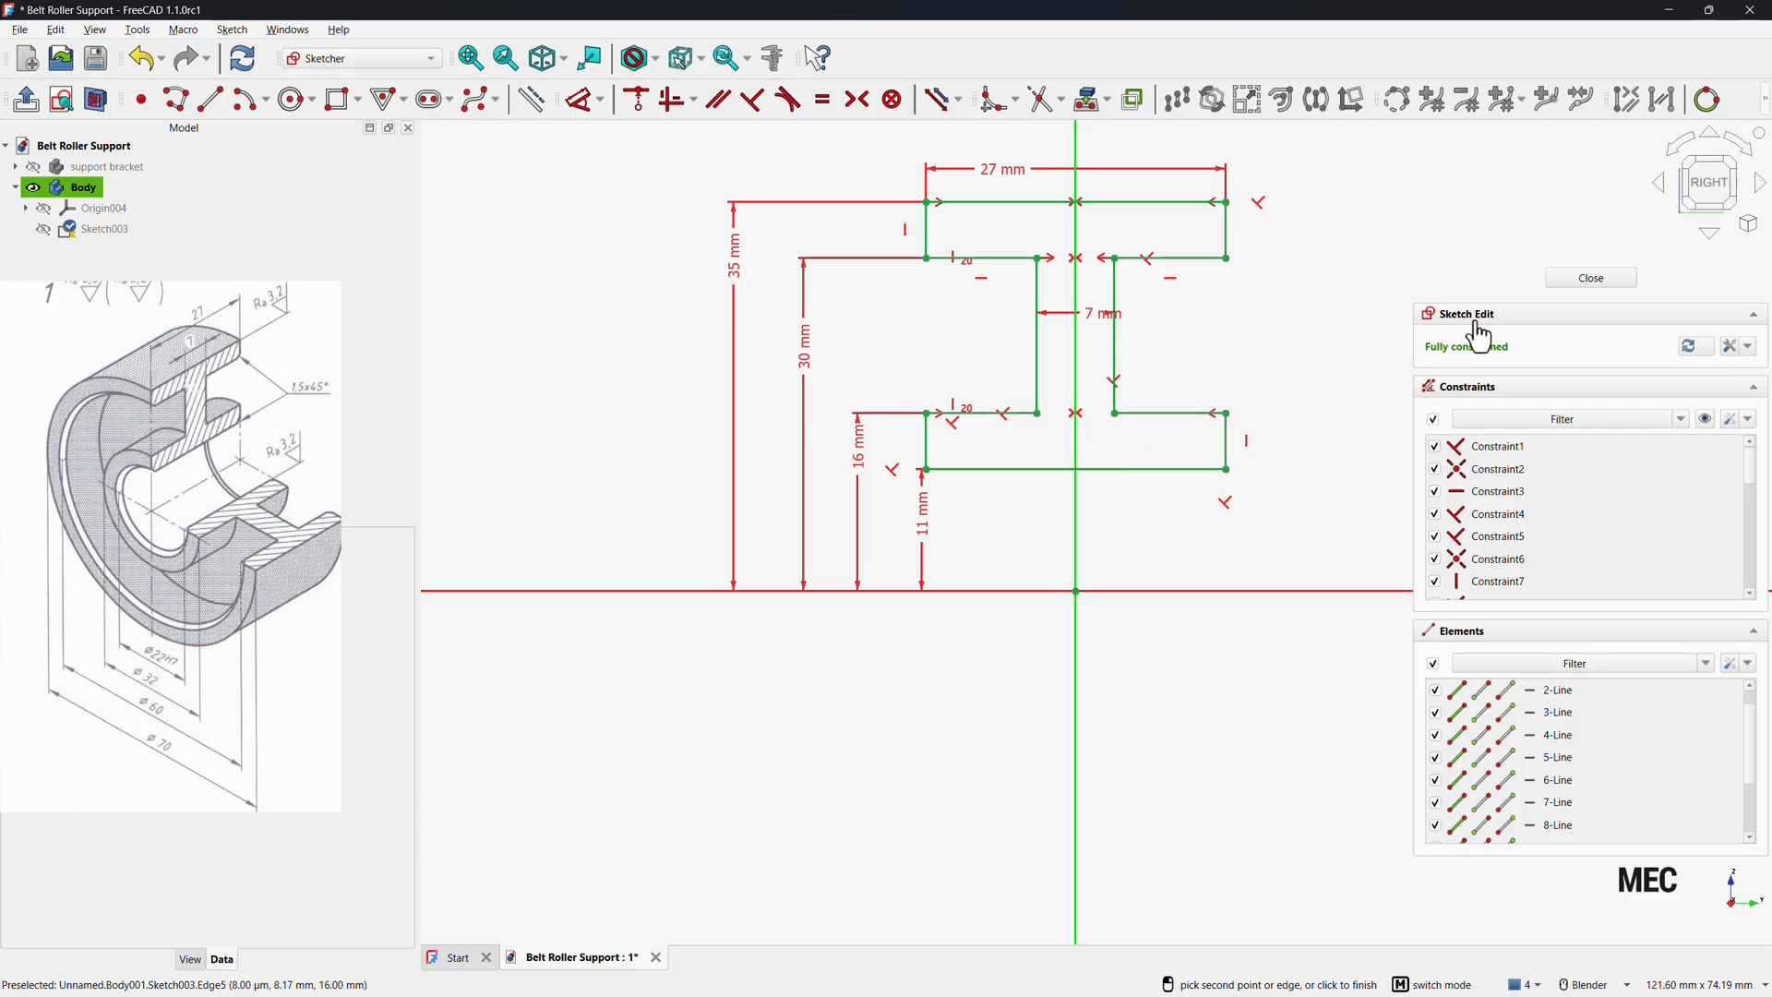
pyautogui.click(1593, 278)
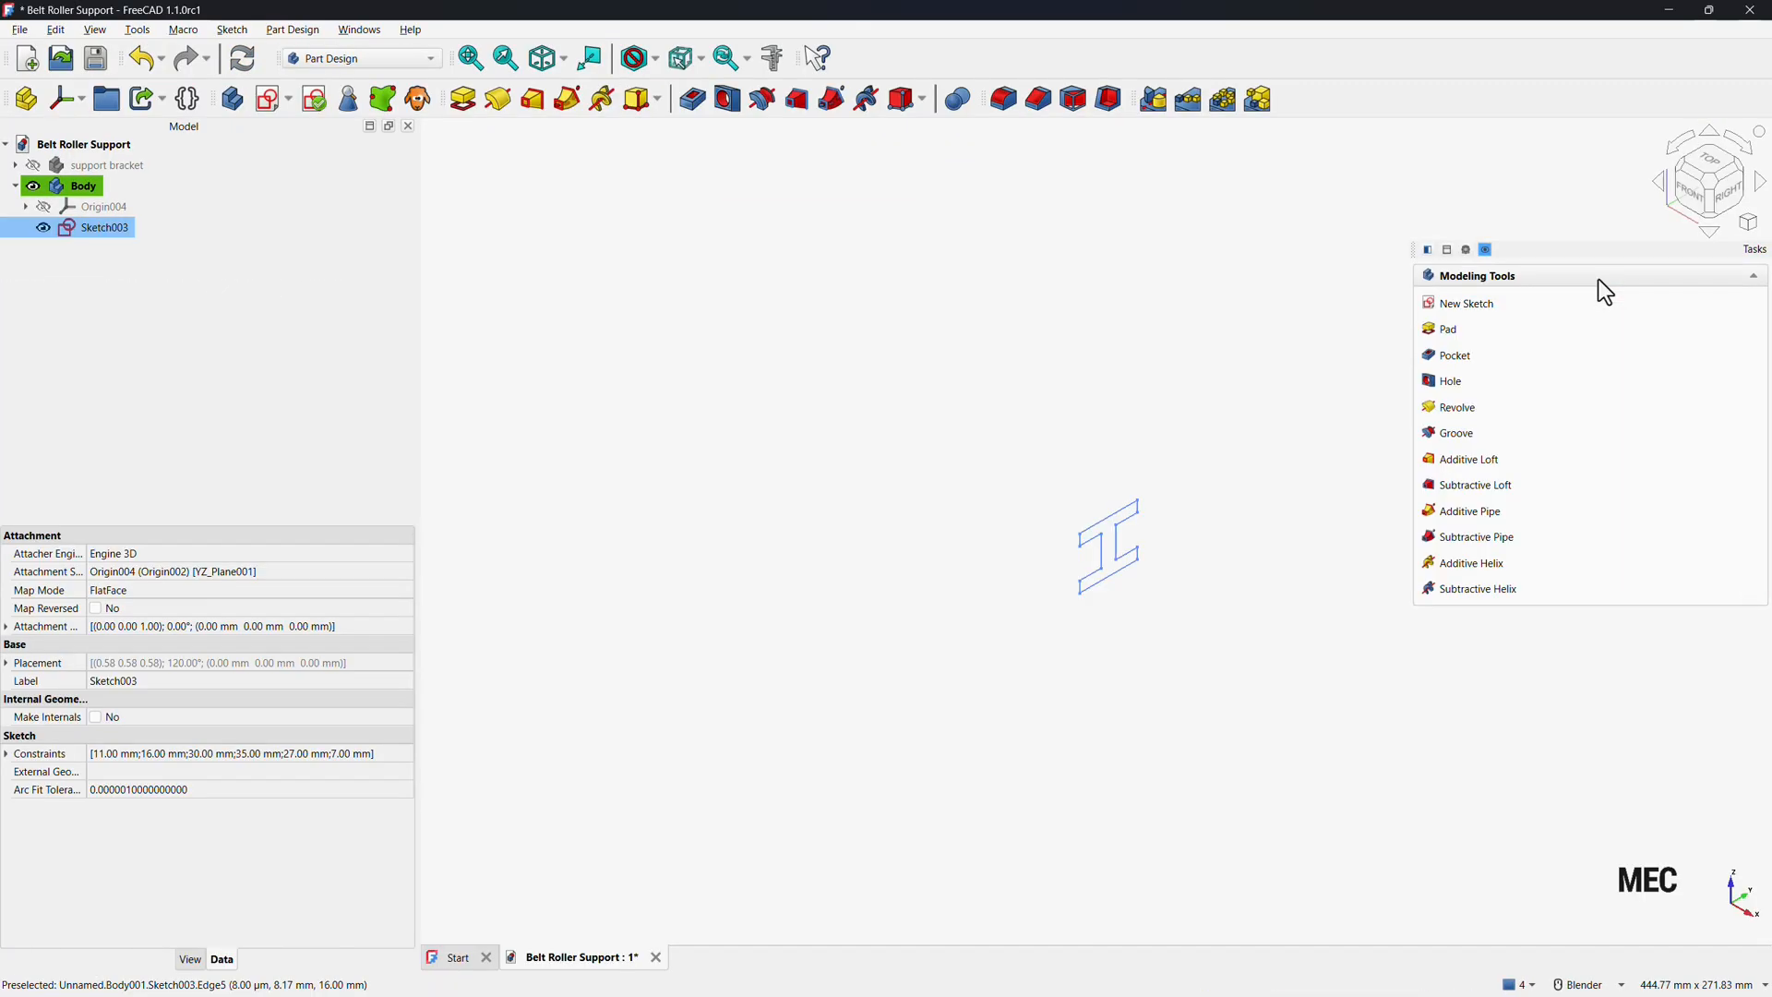
# Revolve the sketch 360° about the Base Y-axis.
pyautogui.click(1464, 411)
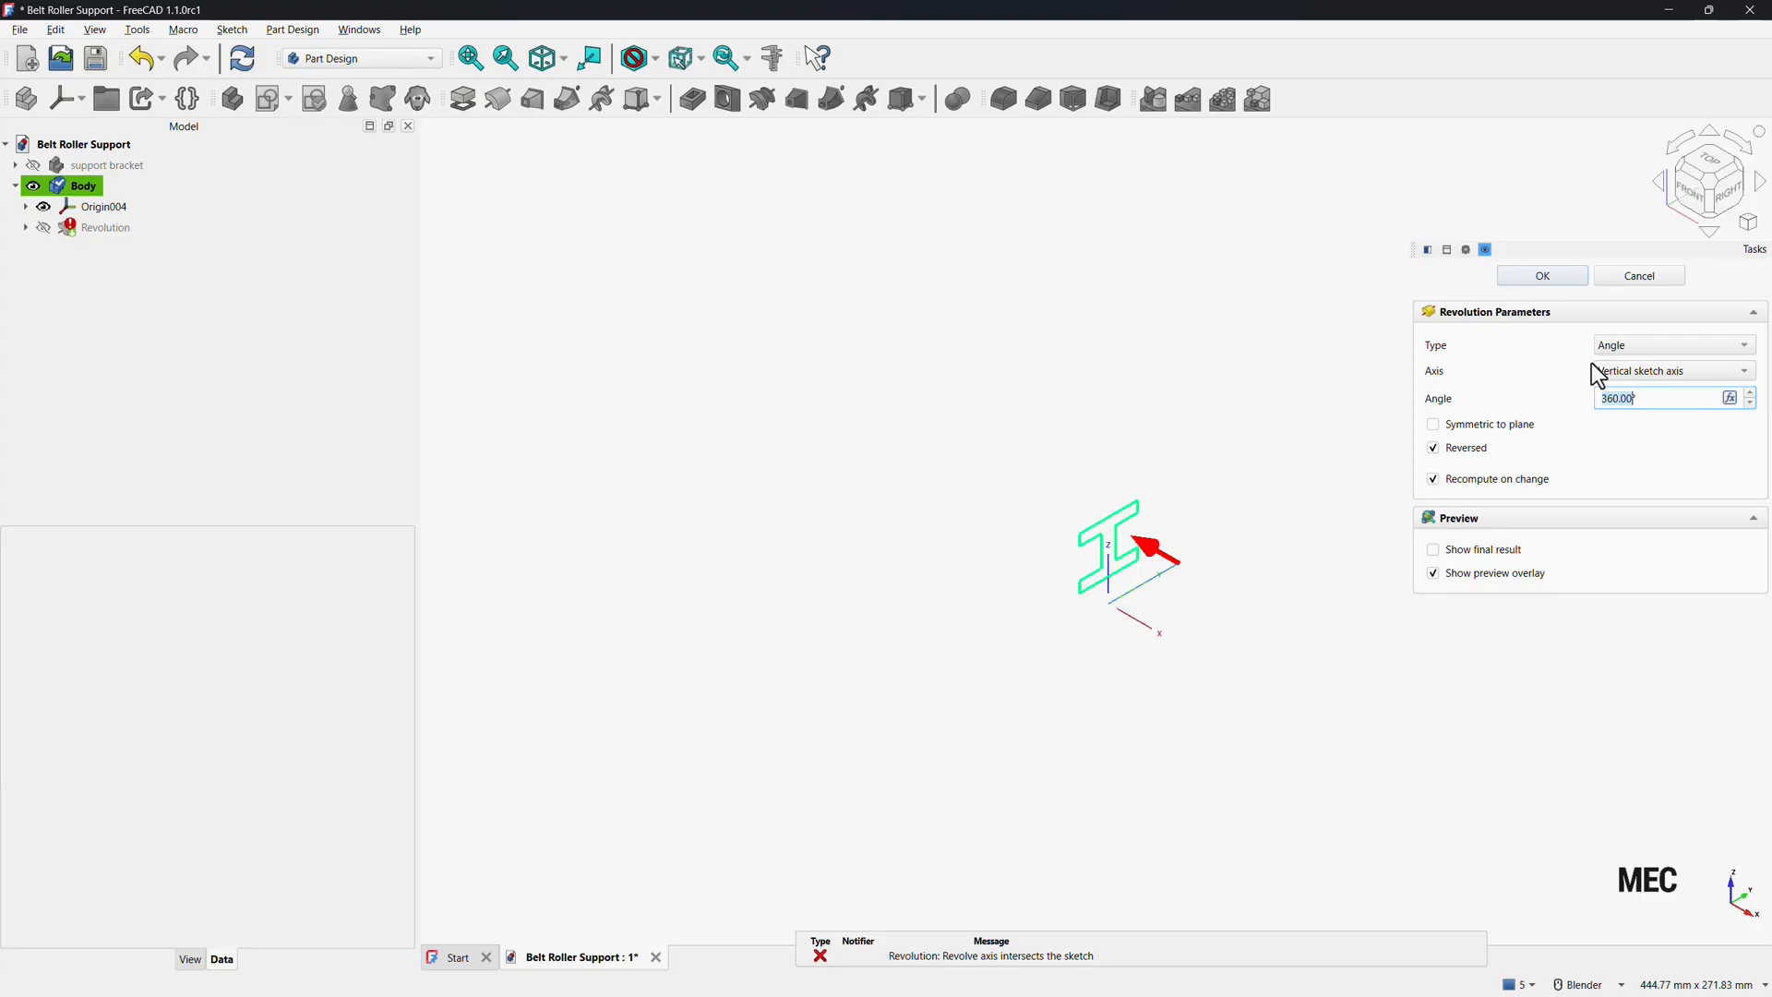
pyautogui.click(1646, 371)
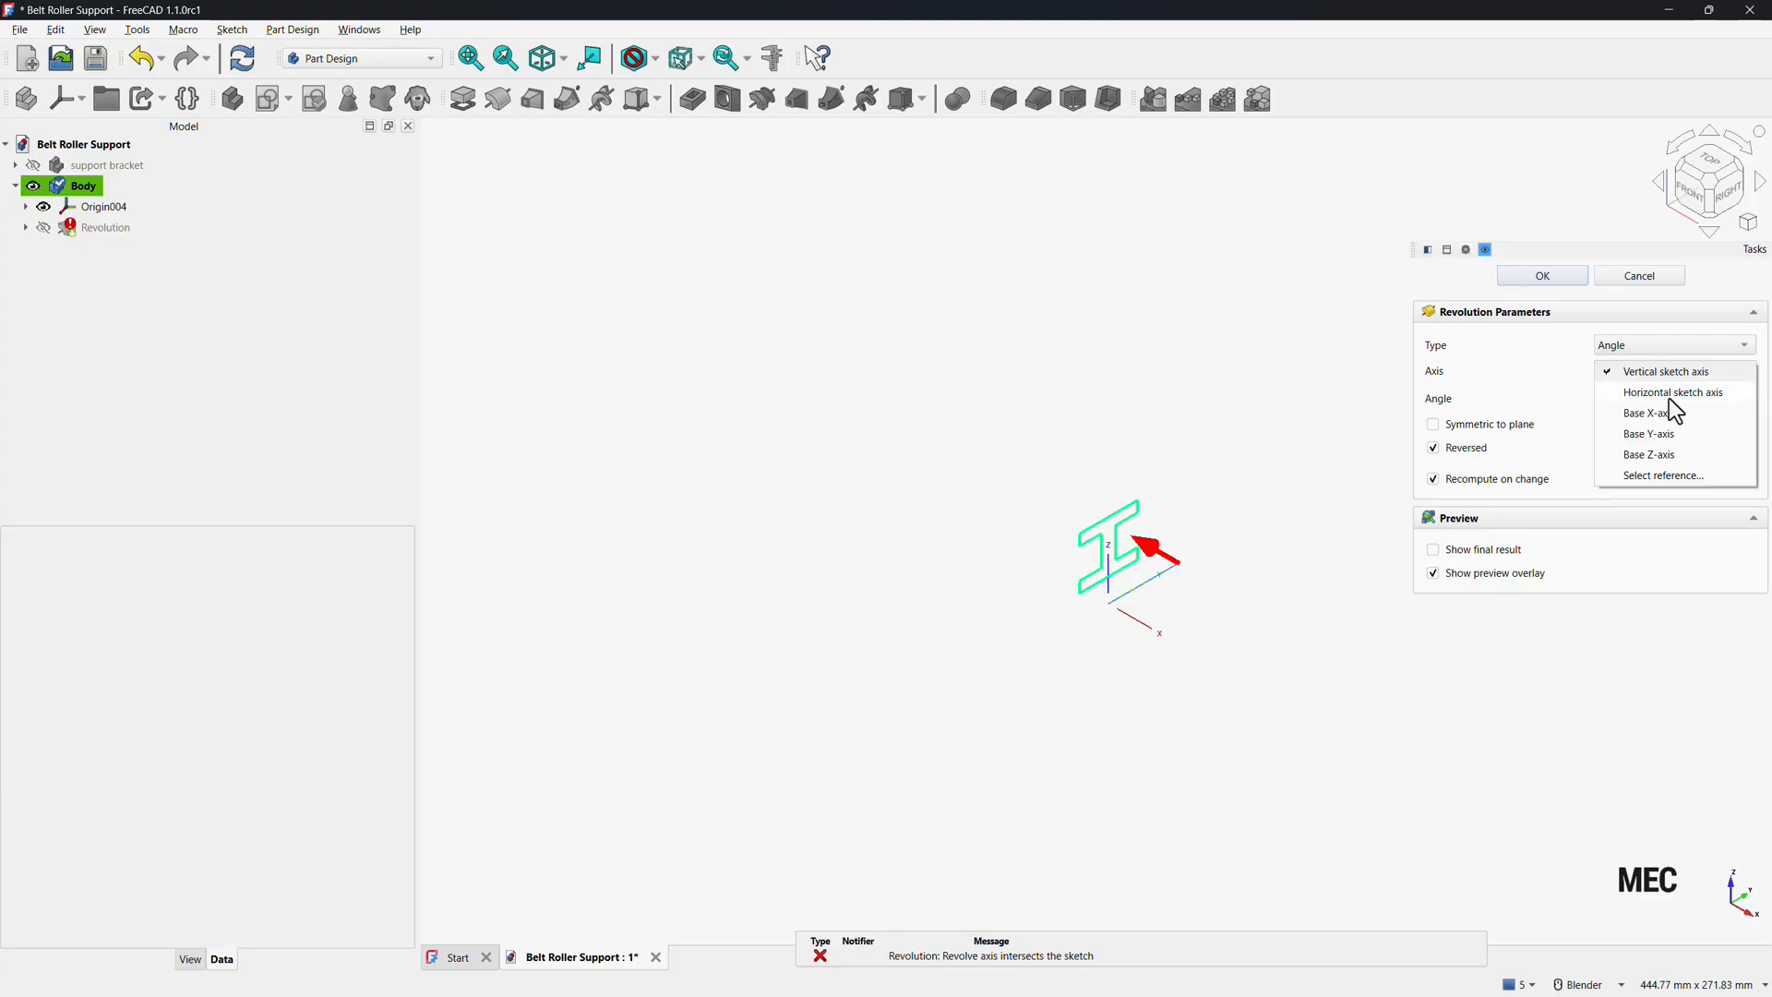
pyautogui.click(1669, 397)
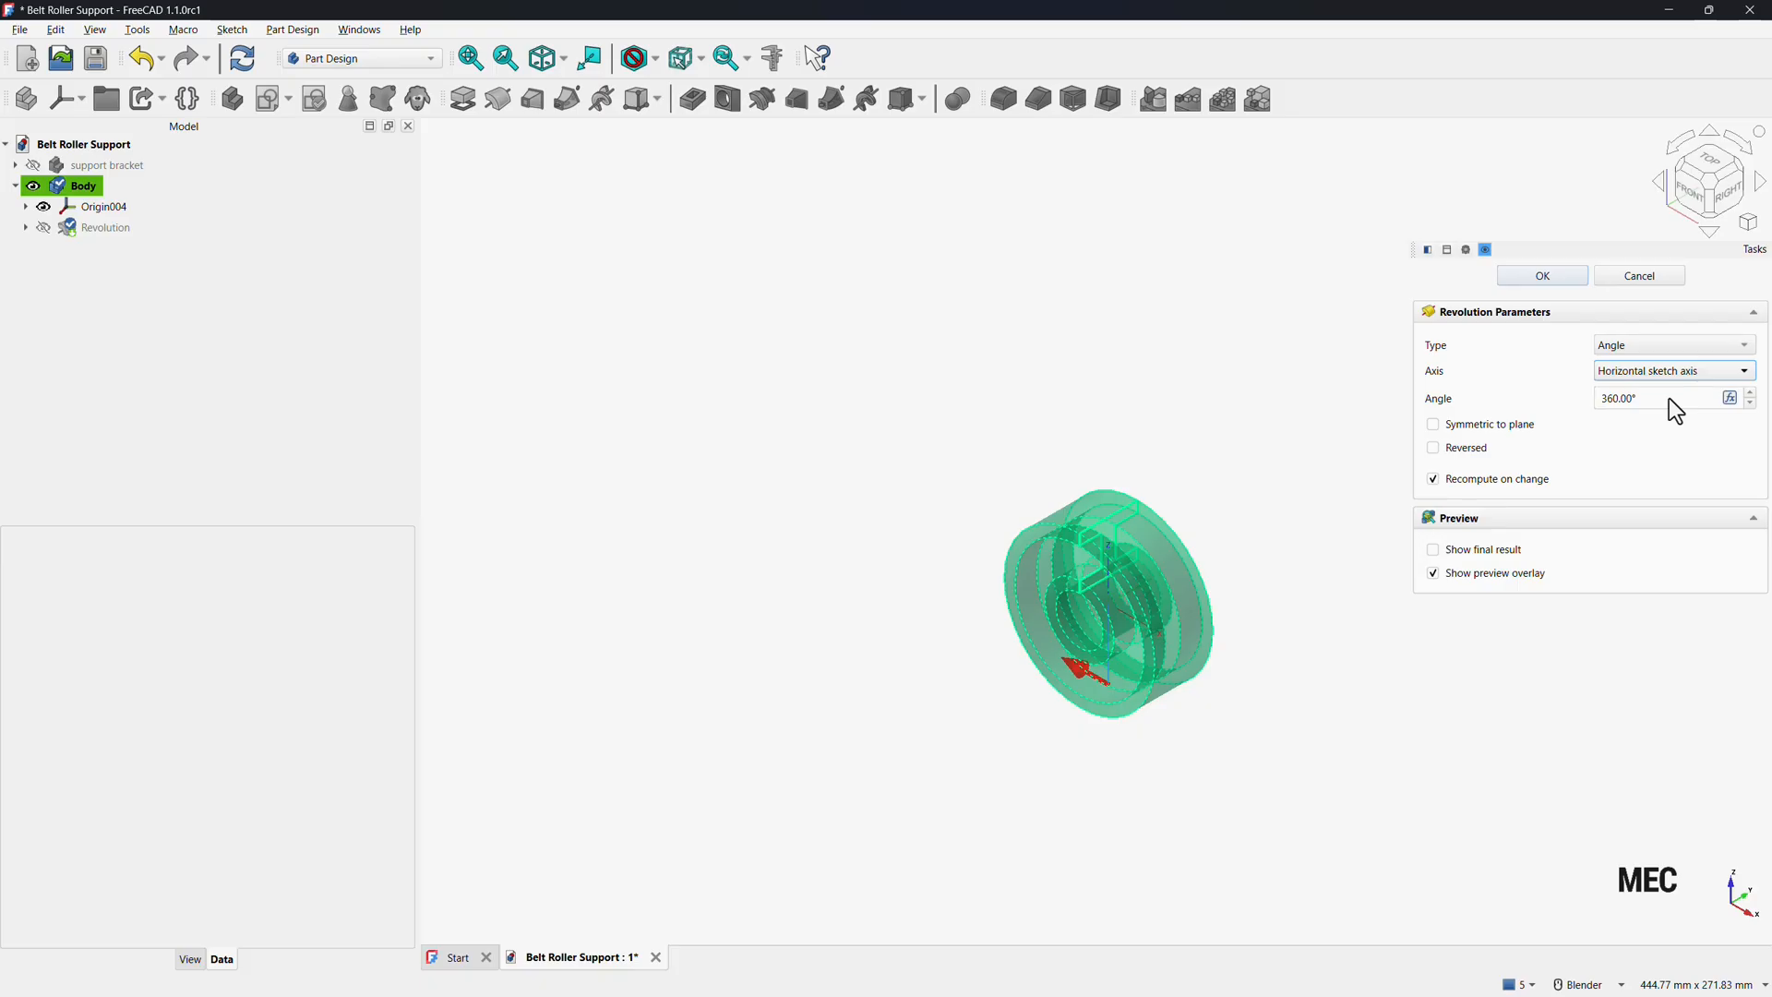
pyautogui.click(1637, 374)
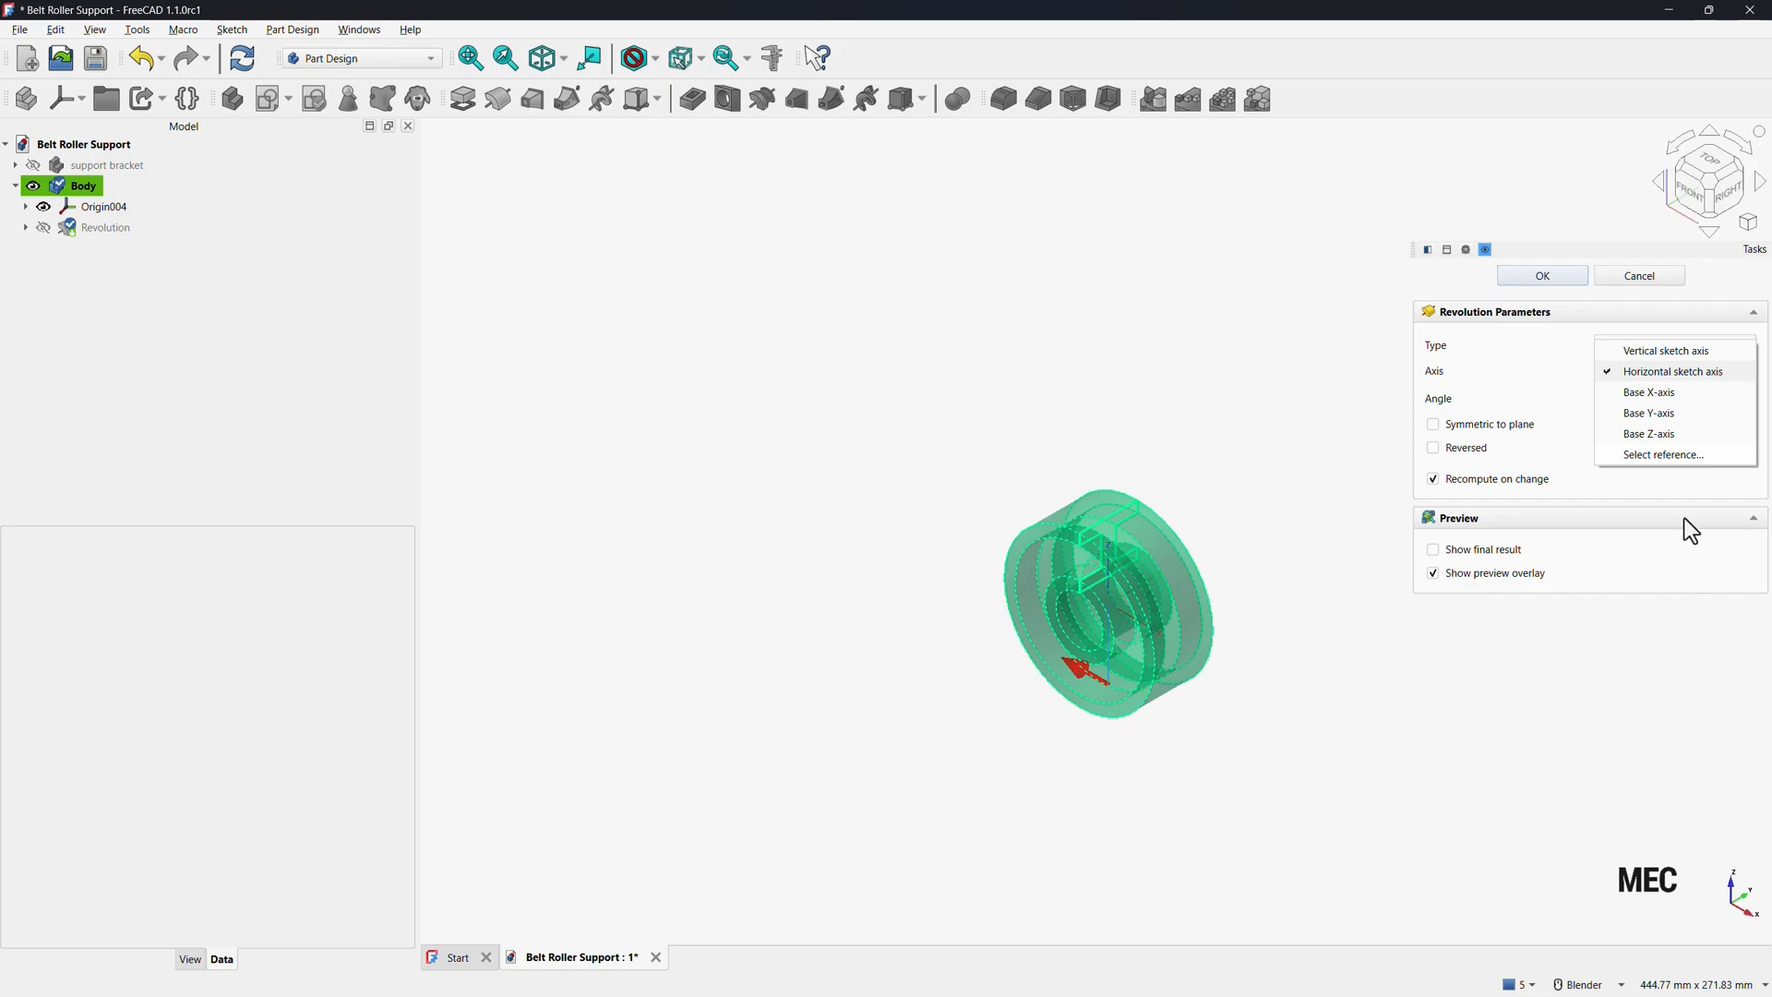
pyautogui.click(1667, 414)
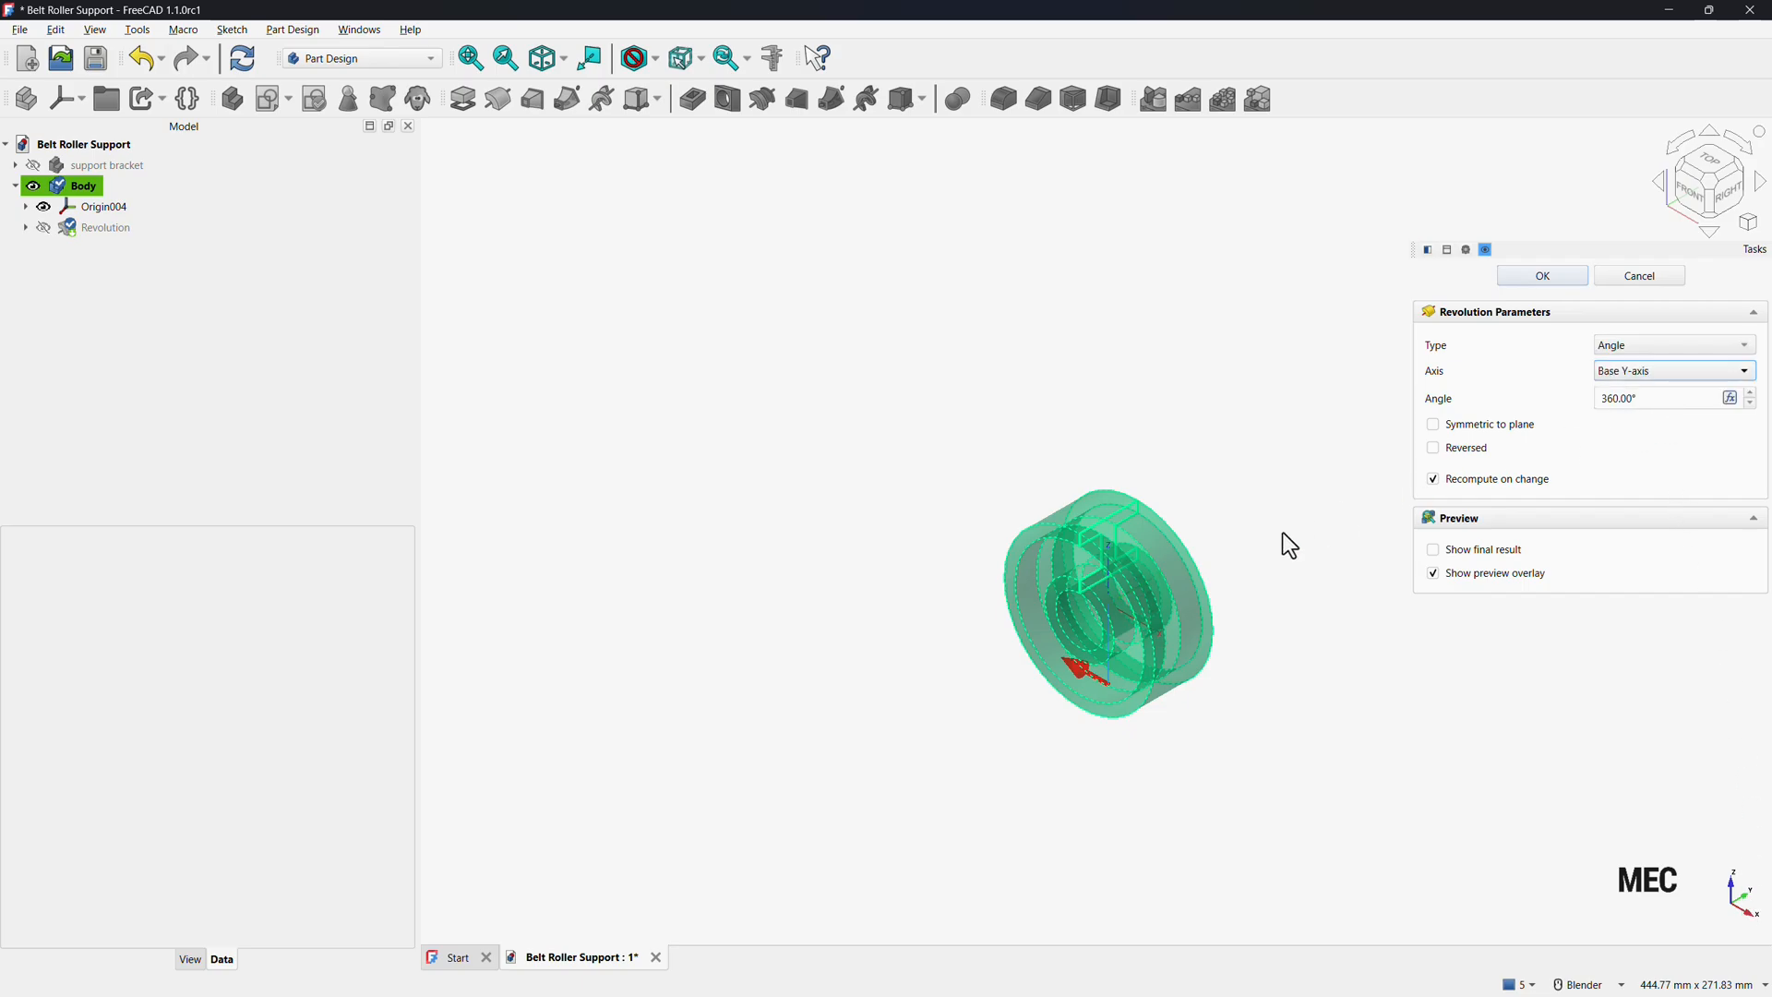
pyautogui.click(1542, 276)
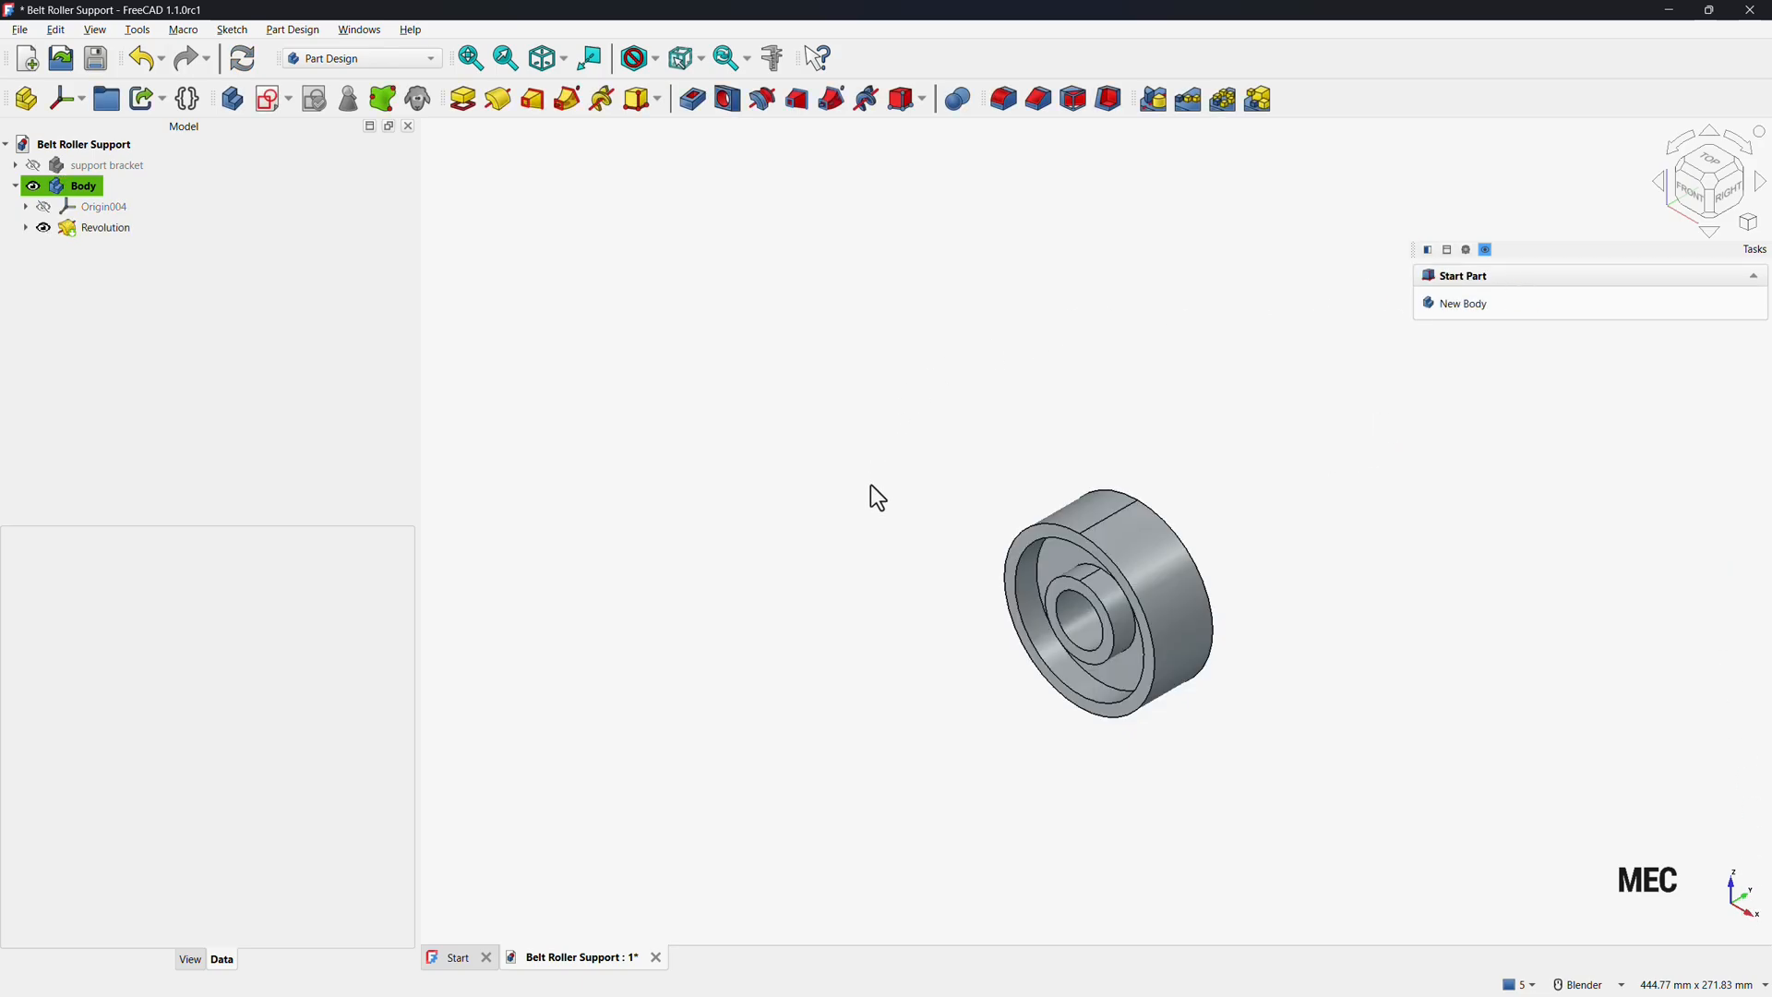
# Start a chamfer and select the two inner circular edges on the roller's front face.
pyautogui.click(470, 58)
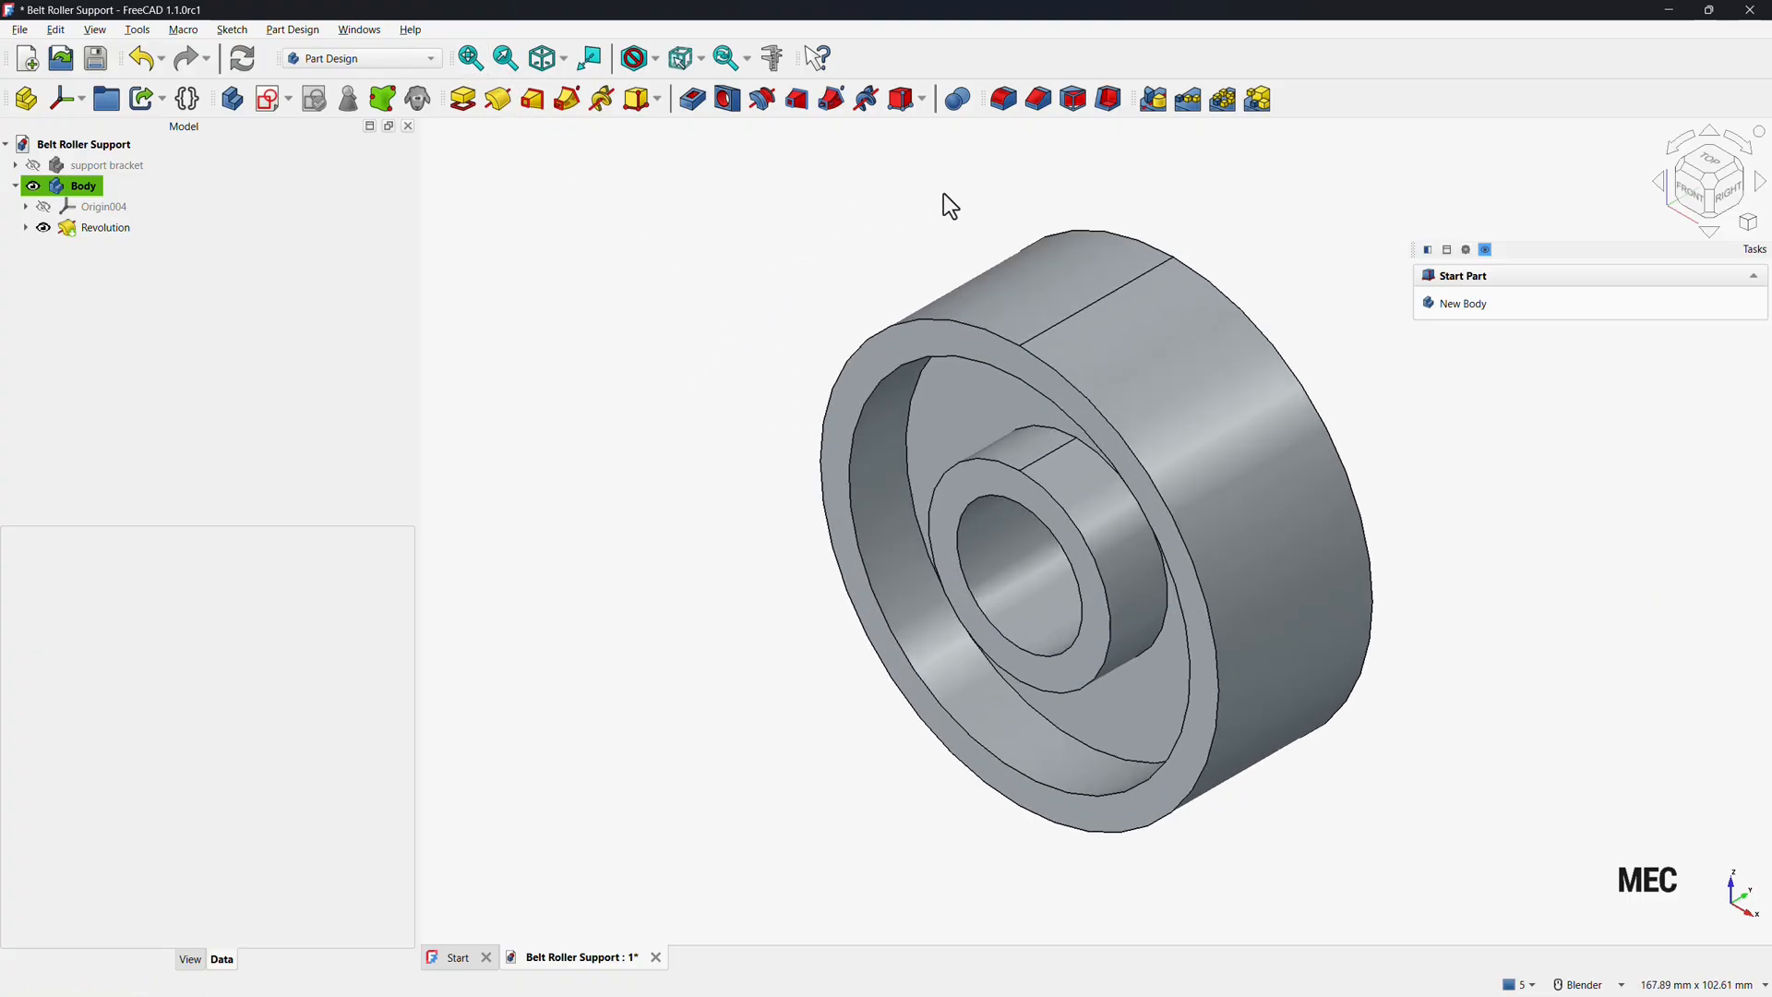
pyautogui.click(1038, 99)
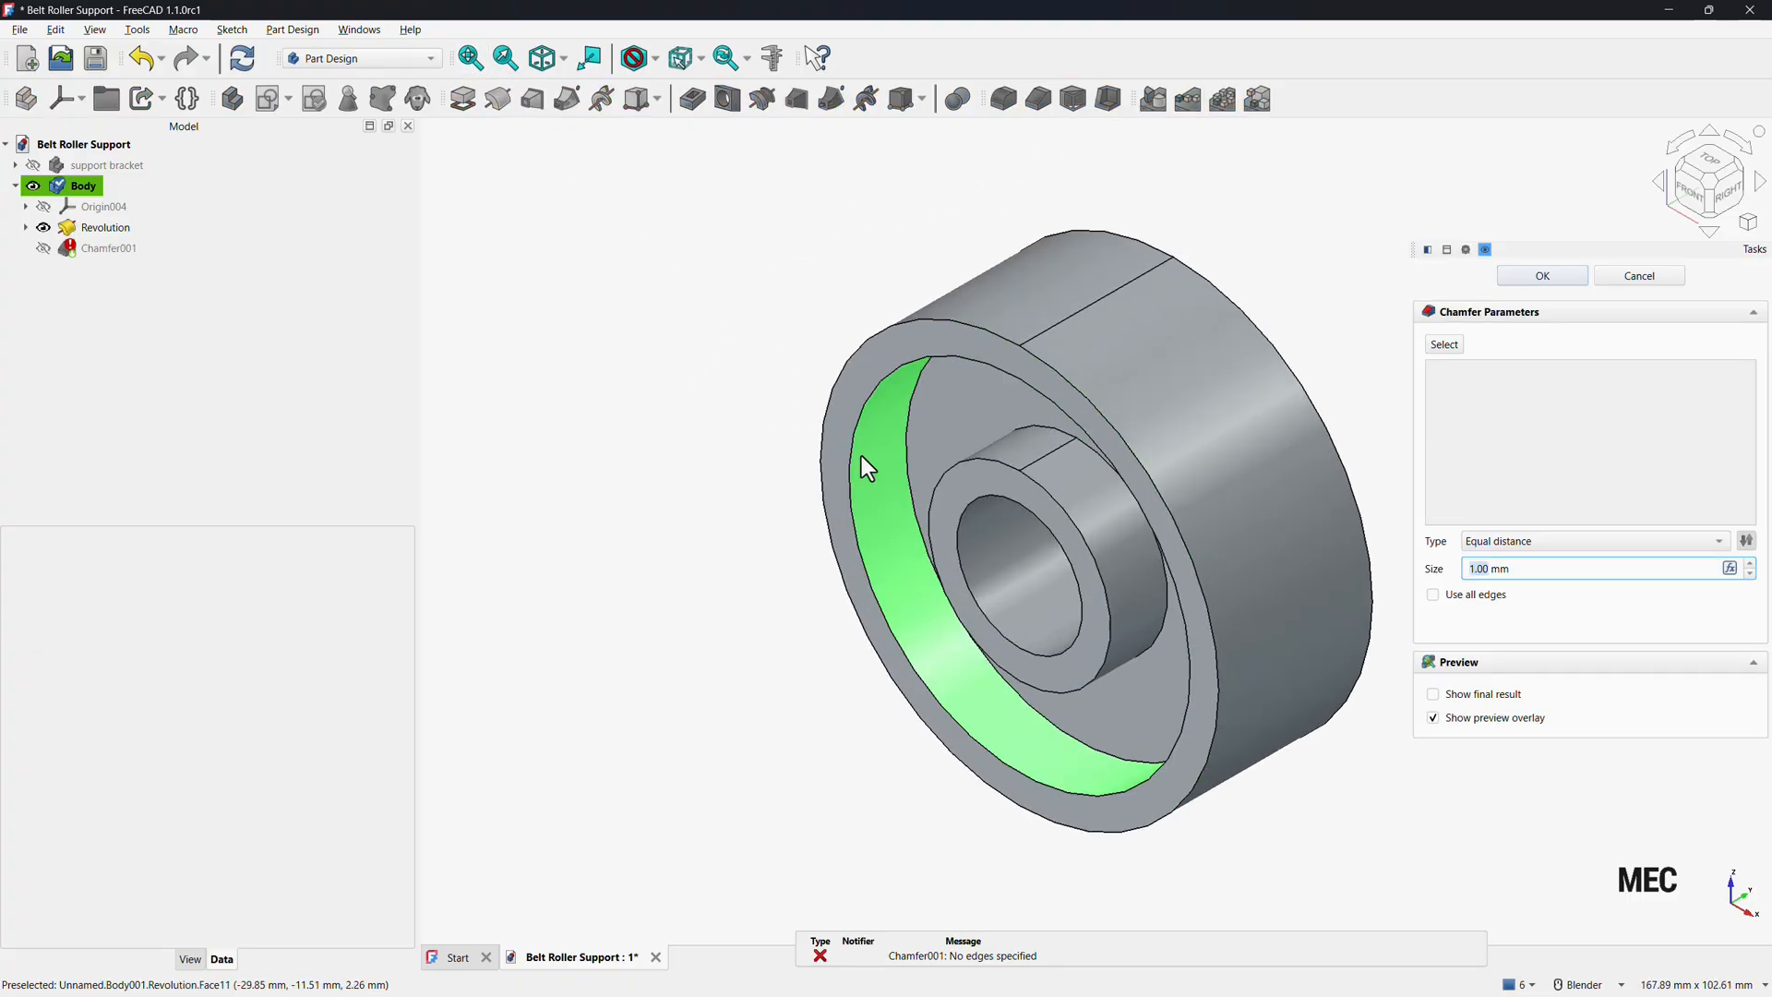
pyautogui.click(849, 462)
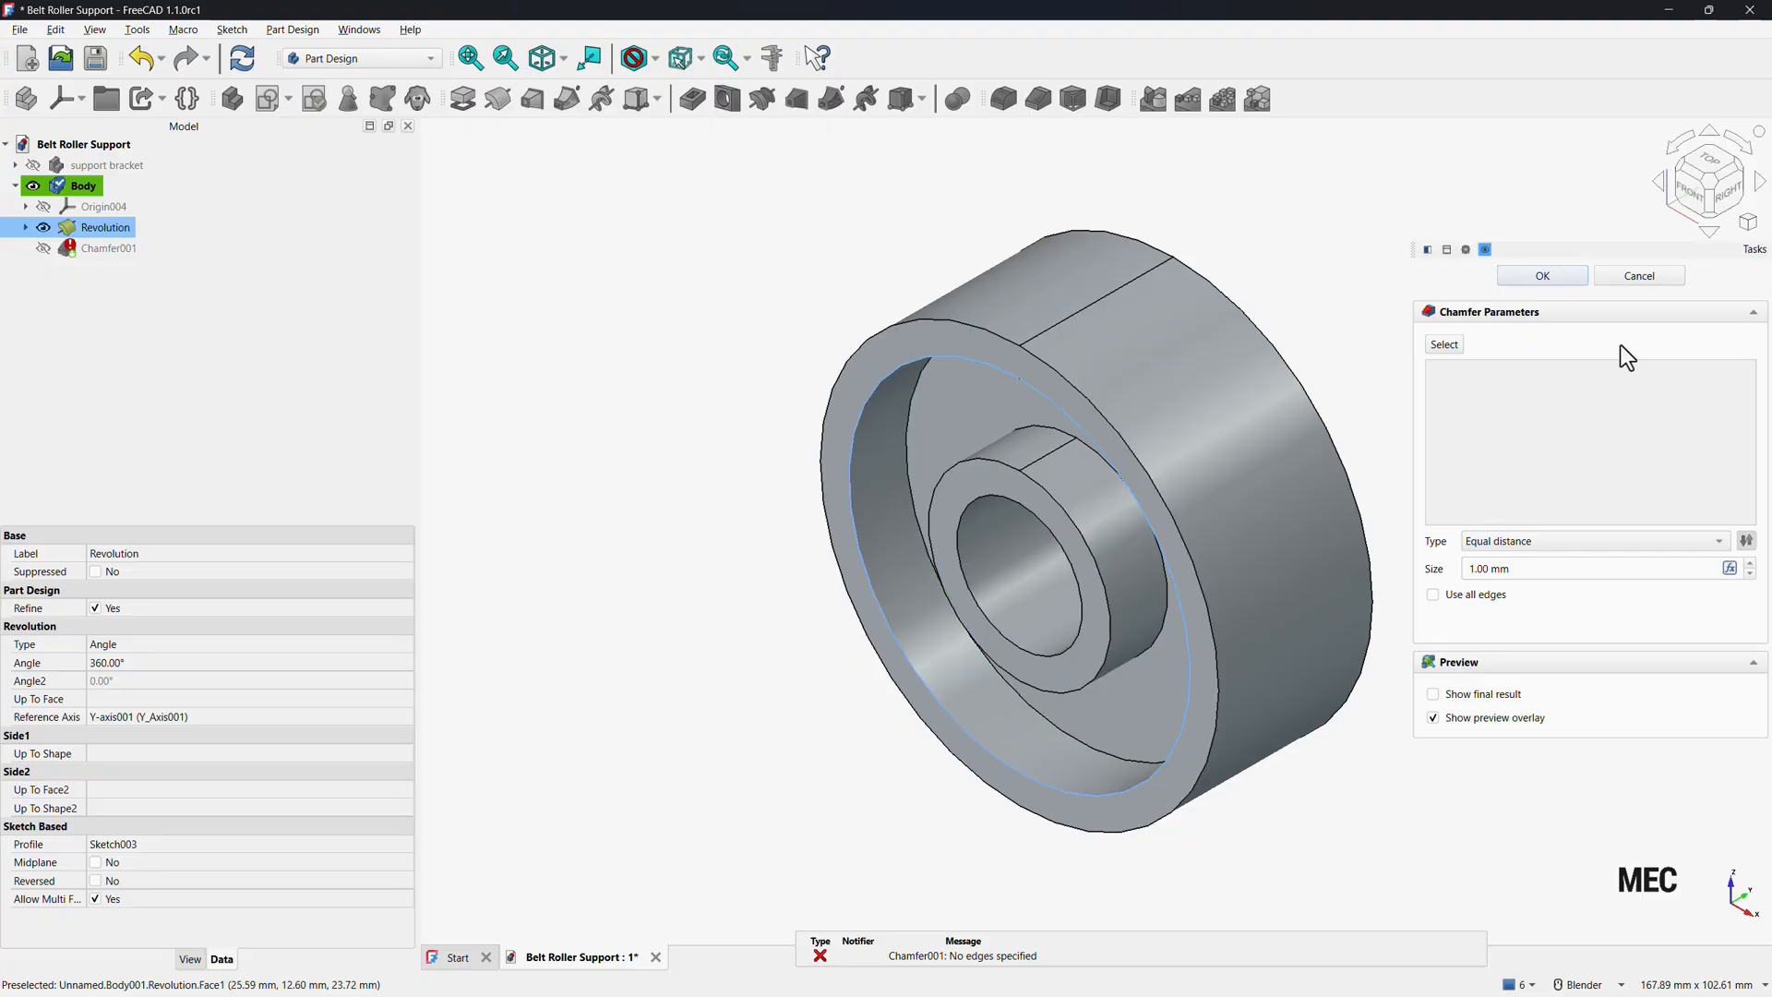
pyautogui.click(1443, 345)
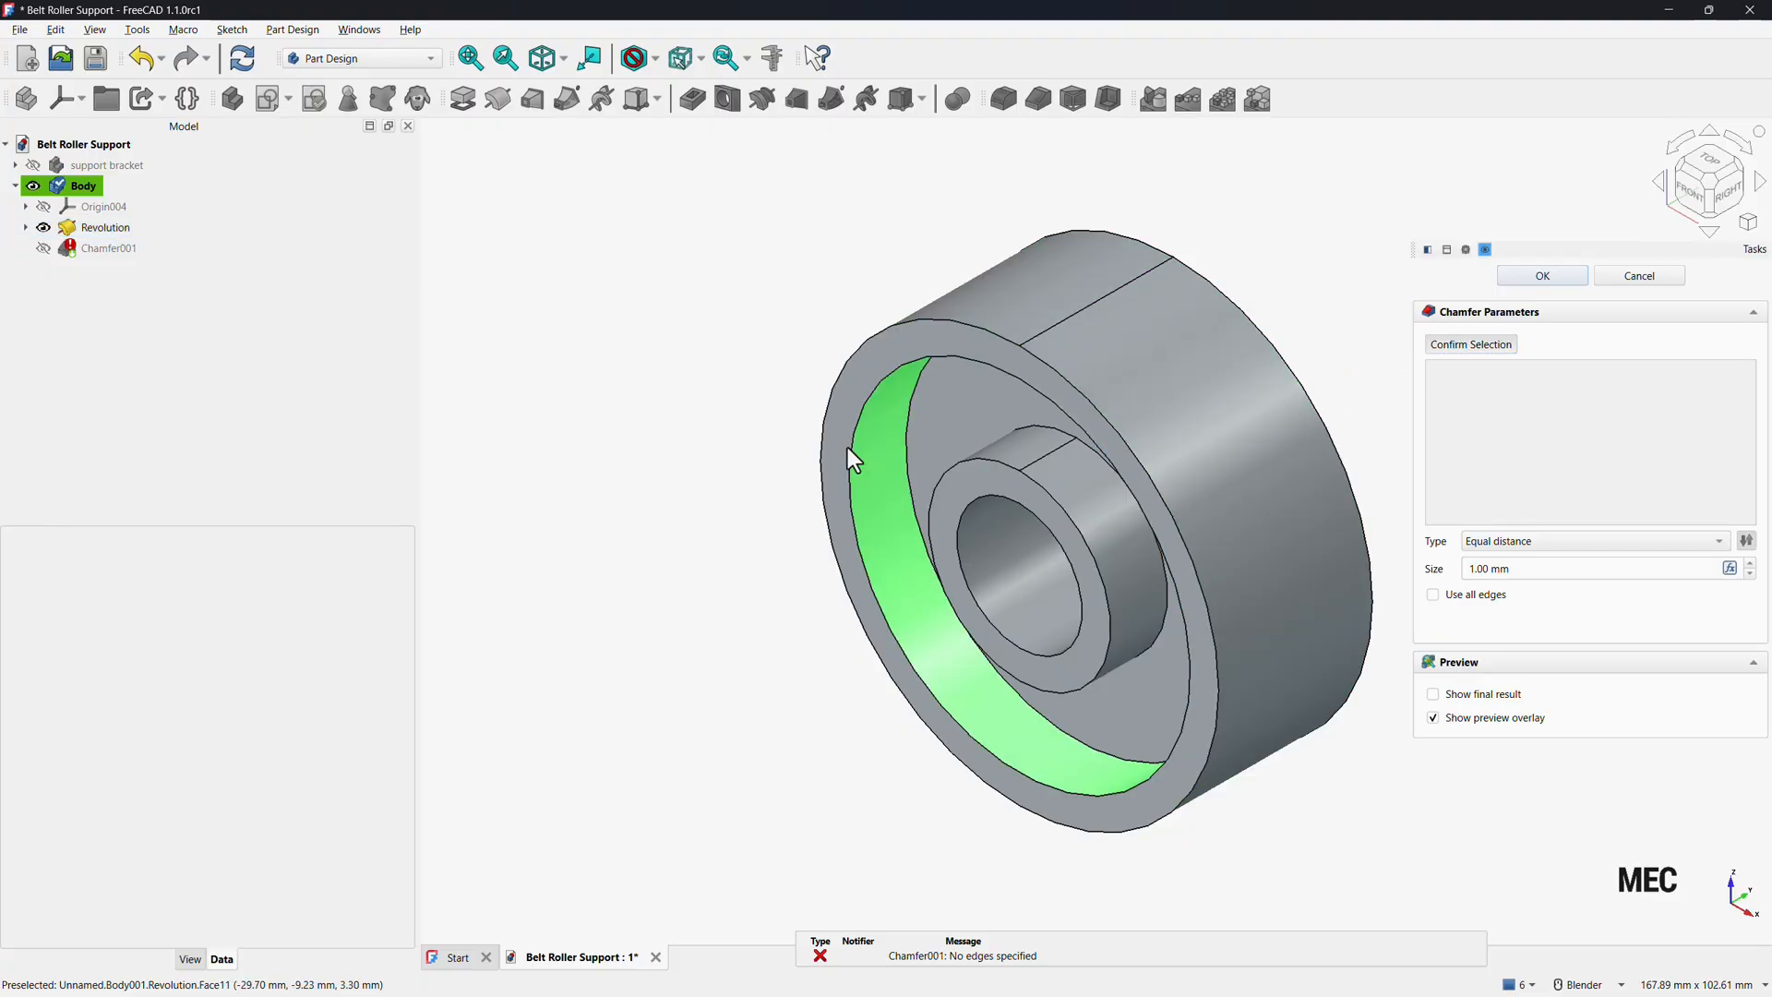
pyautogui.click(855, 444)
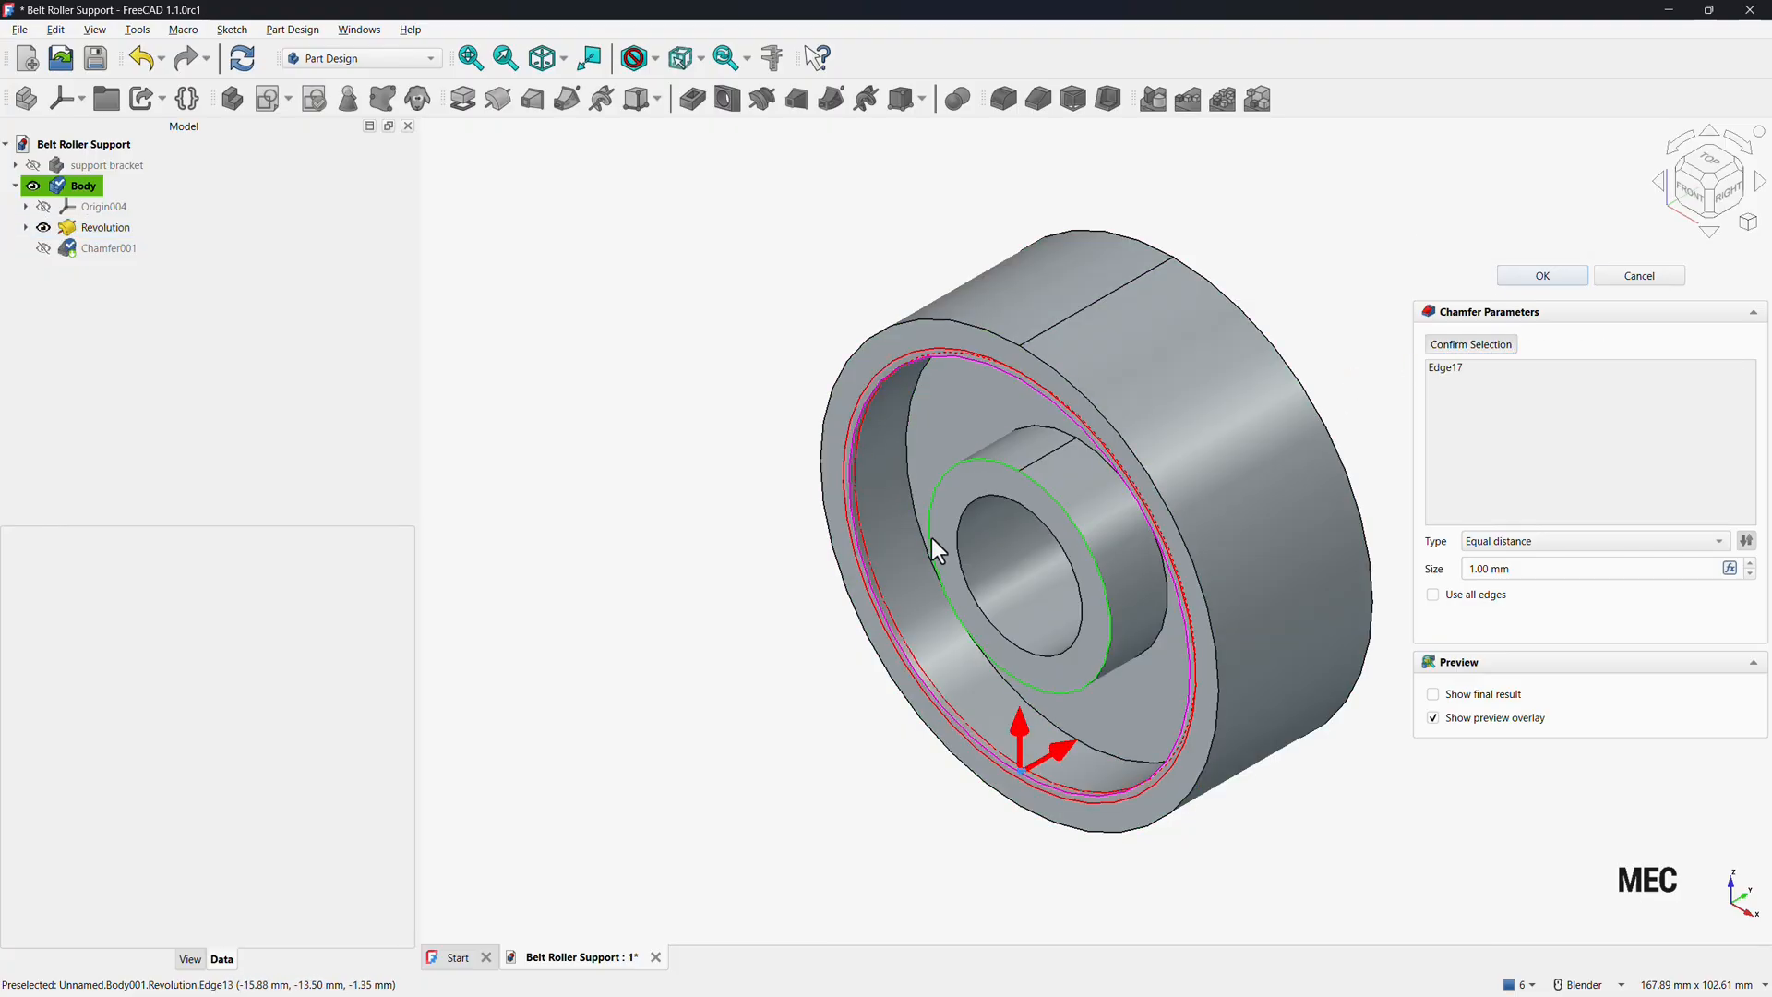
pyautogui.click(956, 541)
pyautogui.scroll(-4, 695, 600)
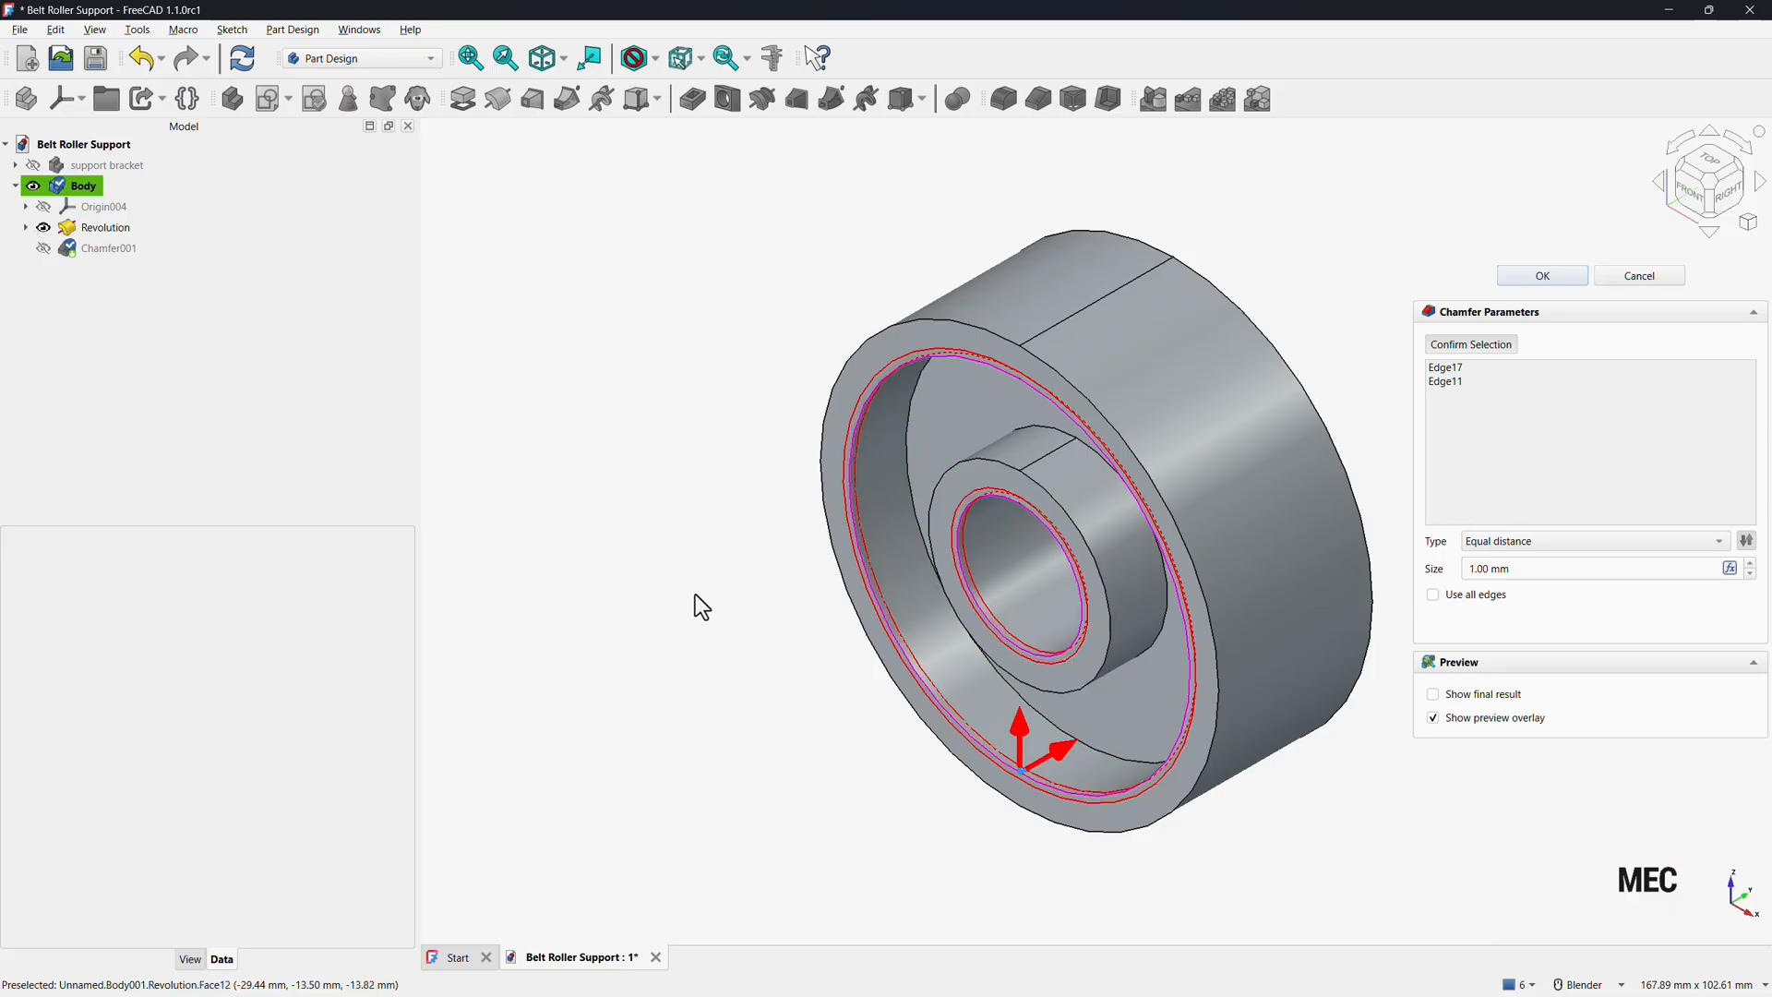
# Add the two matching inner circular edges on the back face and set the chamfer size to 1 mm.
pyautogui.moveTo(717, 593); pyautogui.dragTo(637, 665, button='middle')
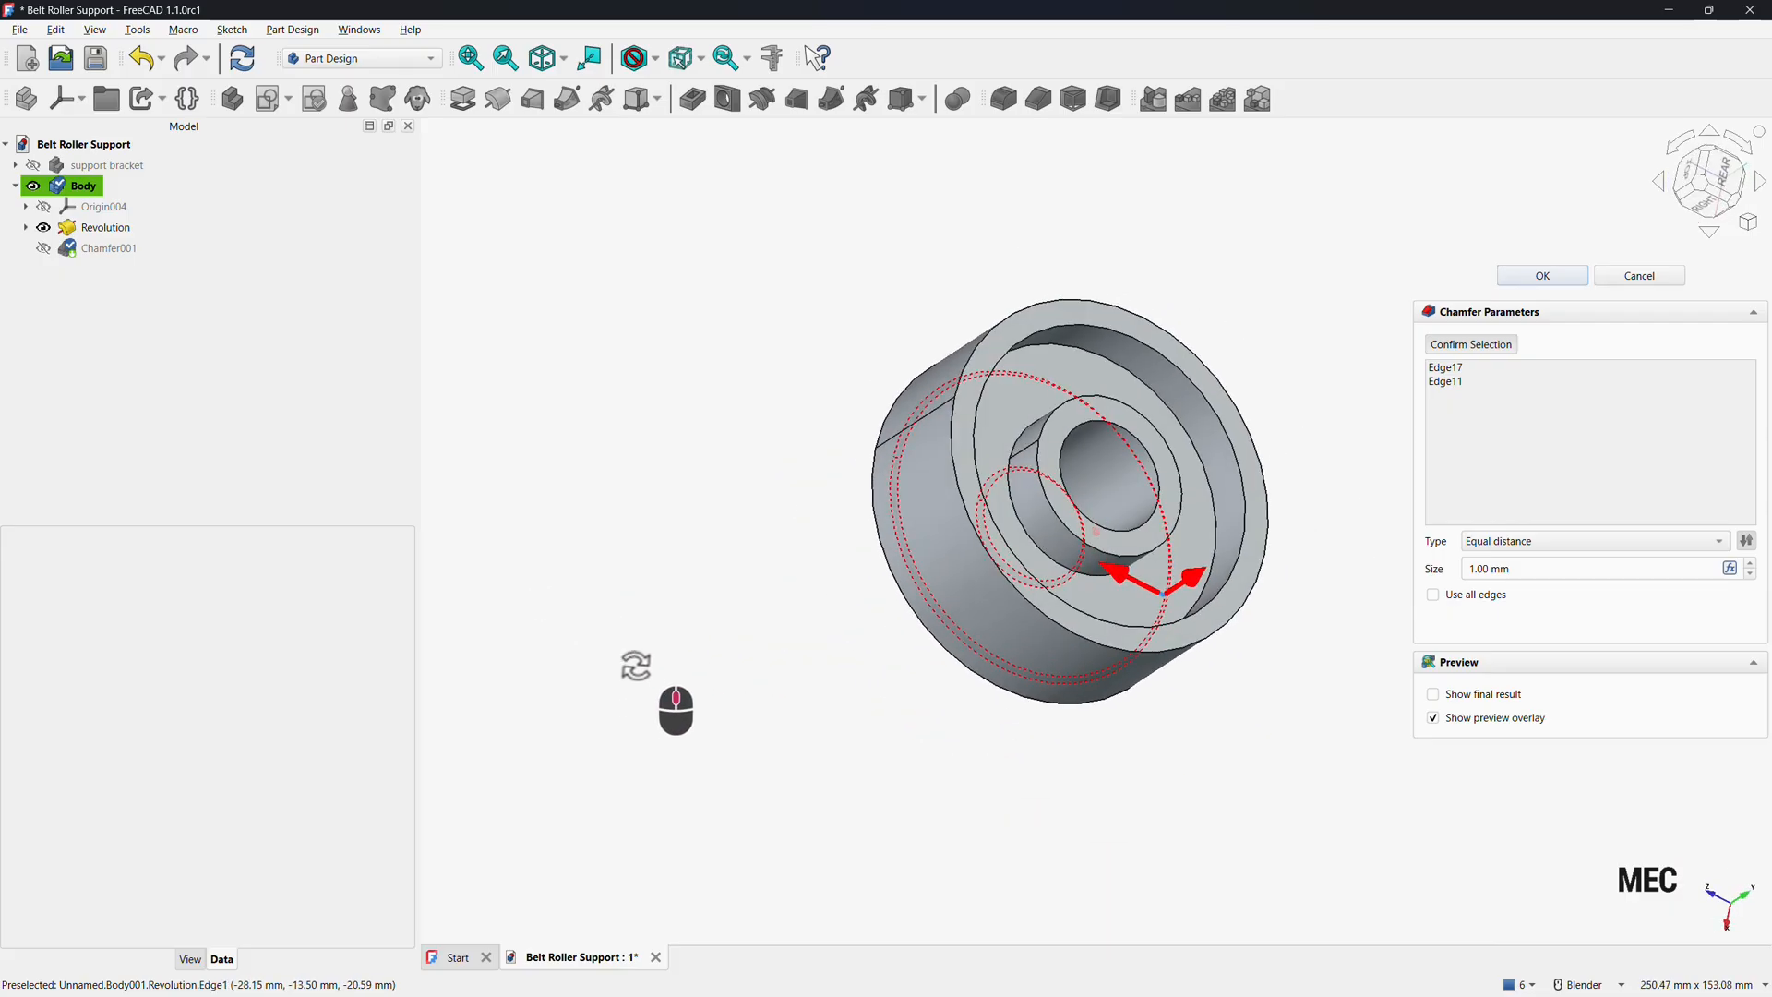
pyautogui.click(985, 503)
pyautogui.click(1112, 538)
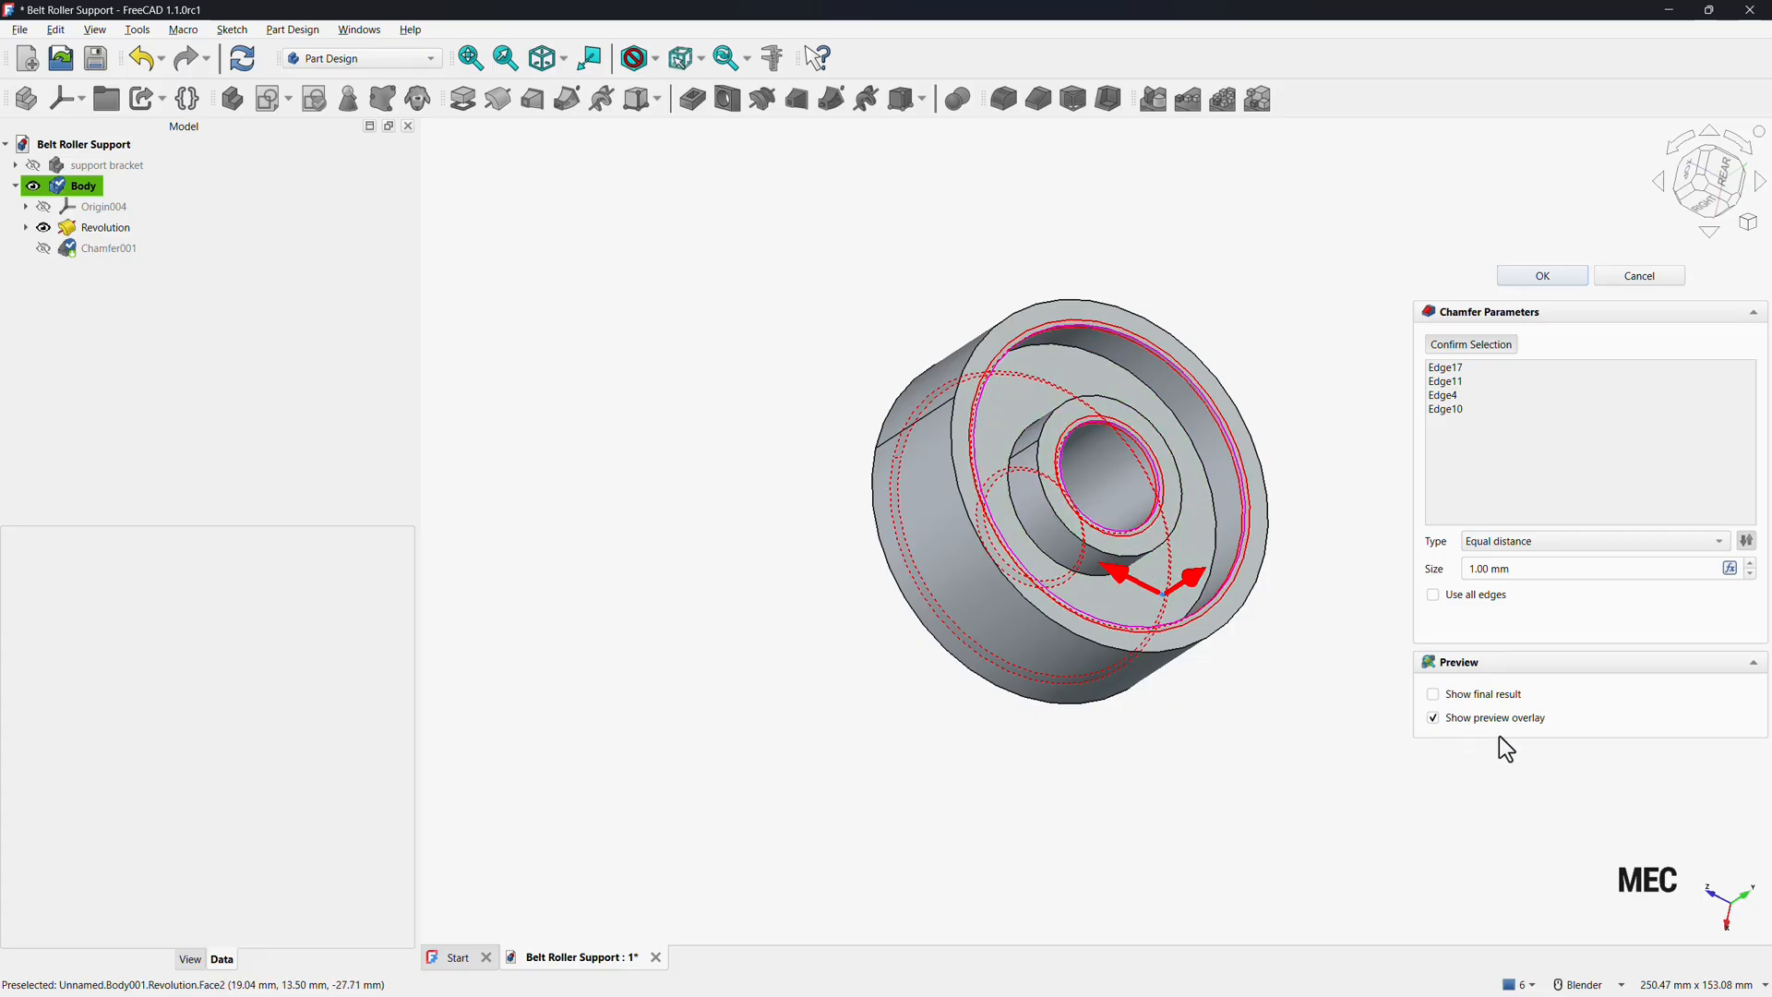
pyautogui.tripleClick(1541, 574)
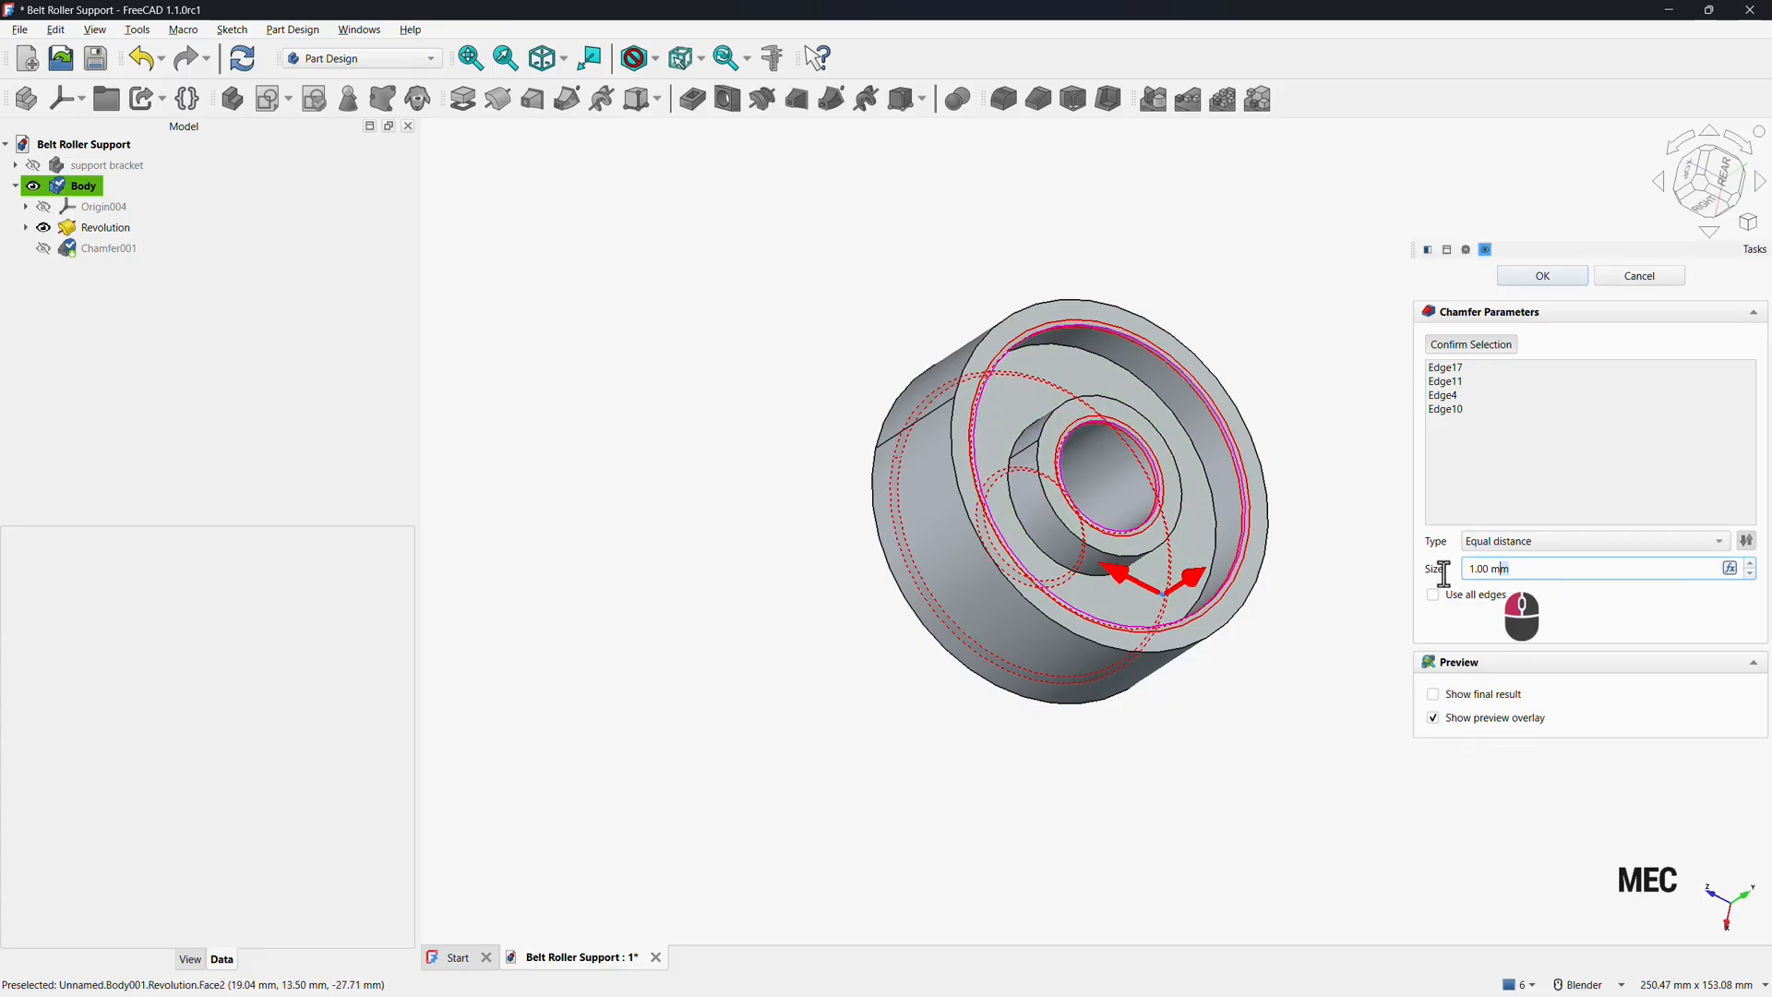
pyautogui.write('1.5')
pyautogui.press('Return')
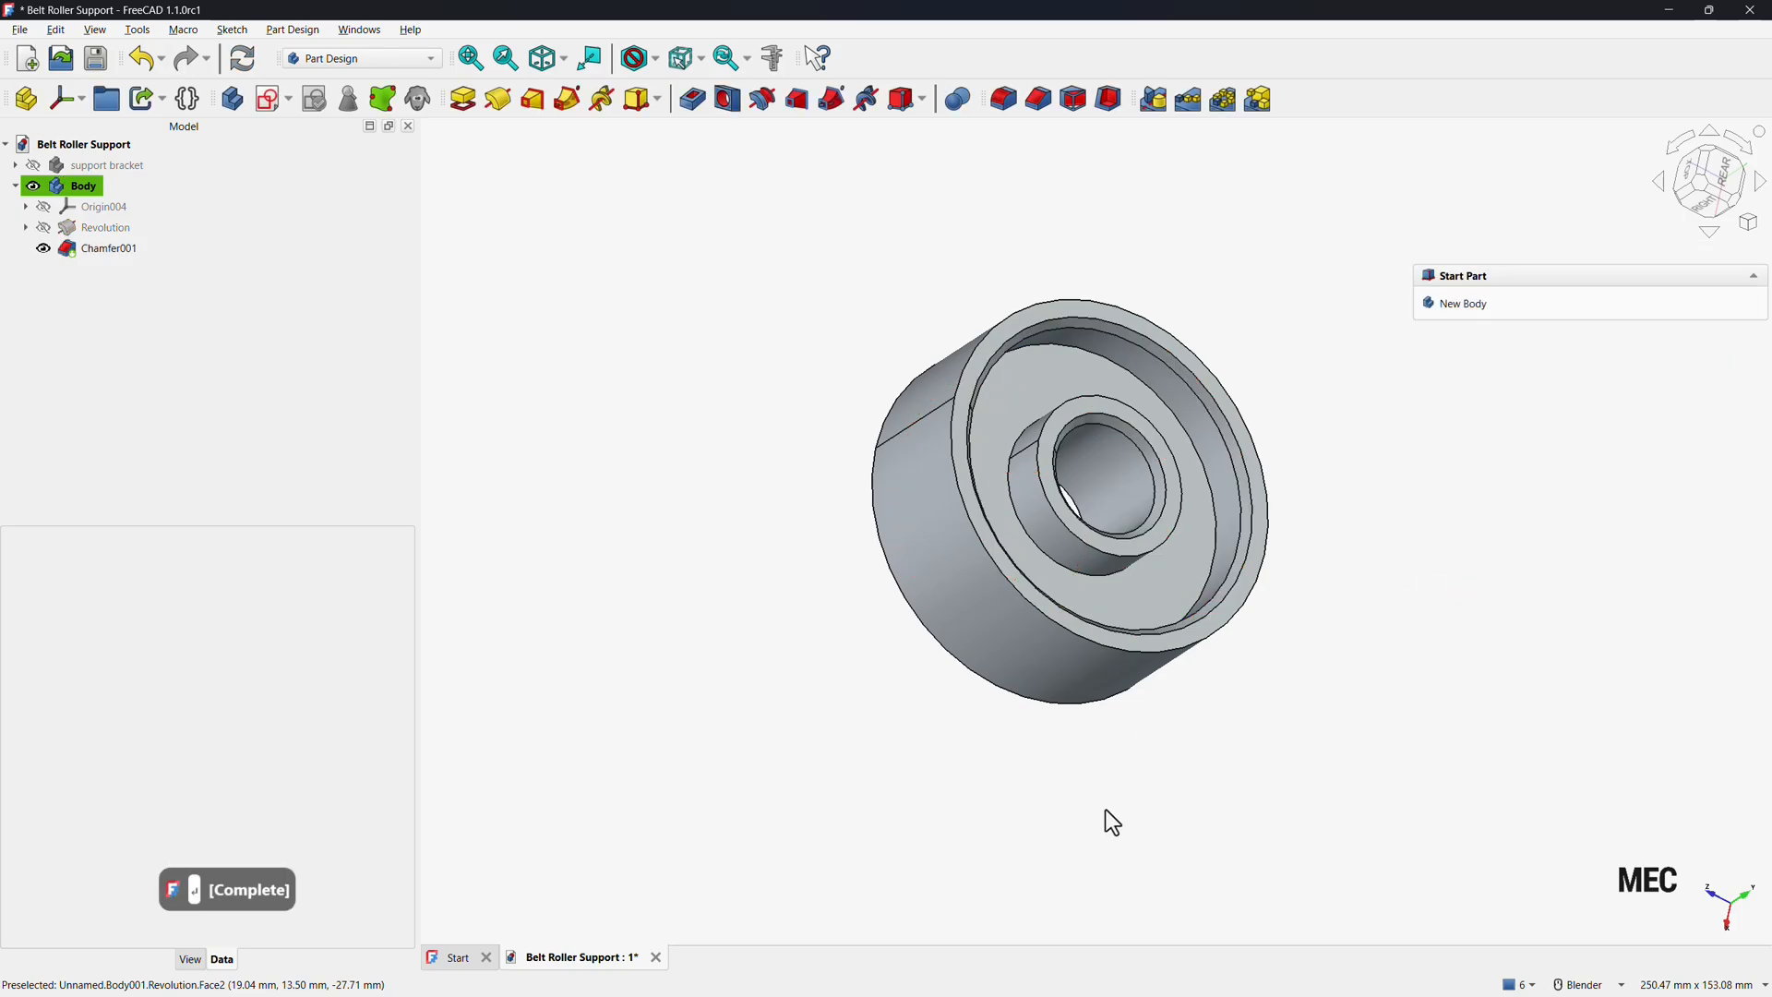
# Rename the revolved body as Roller.
pyautogui.click(472, 59)
pyautogui.click(546, 68)
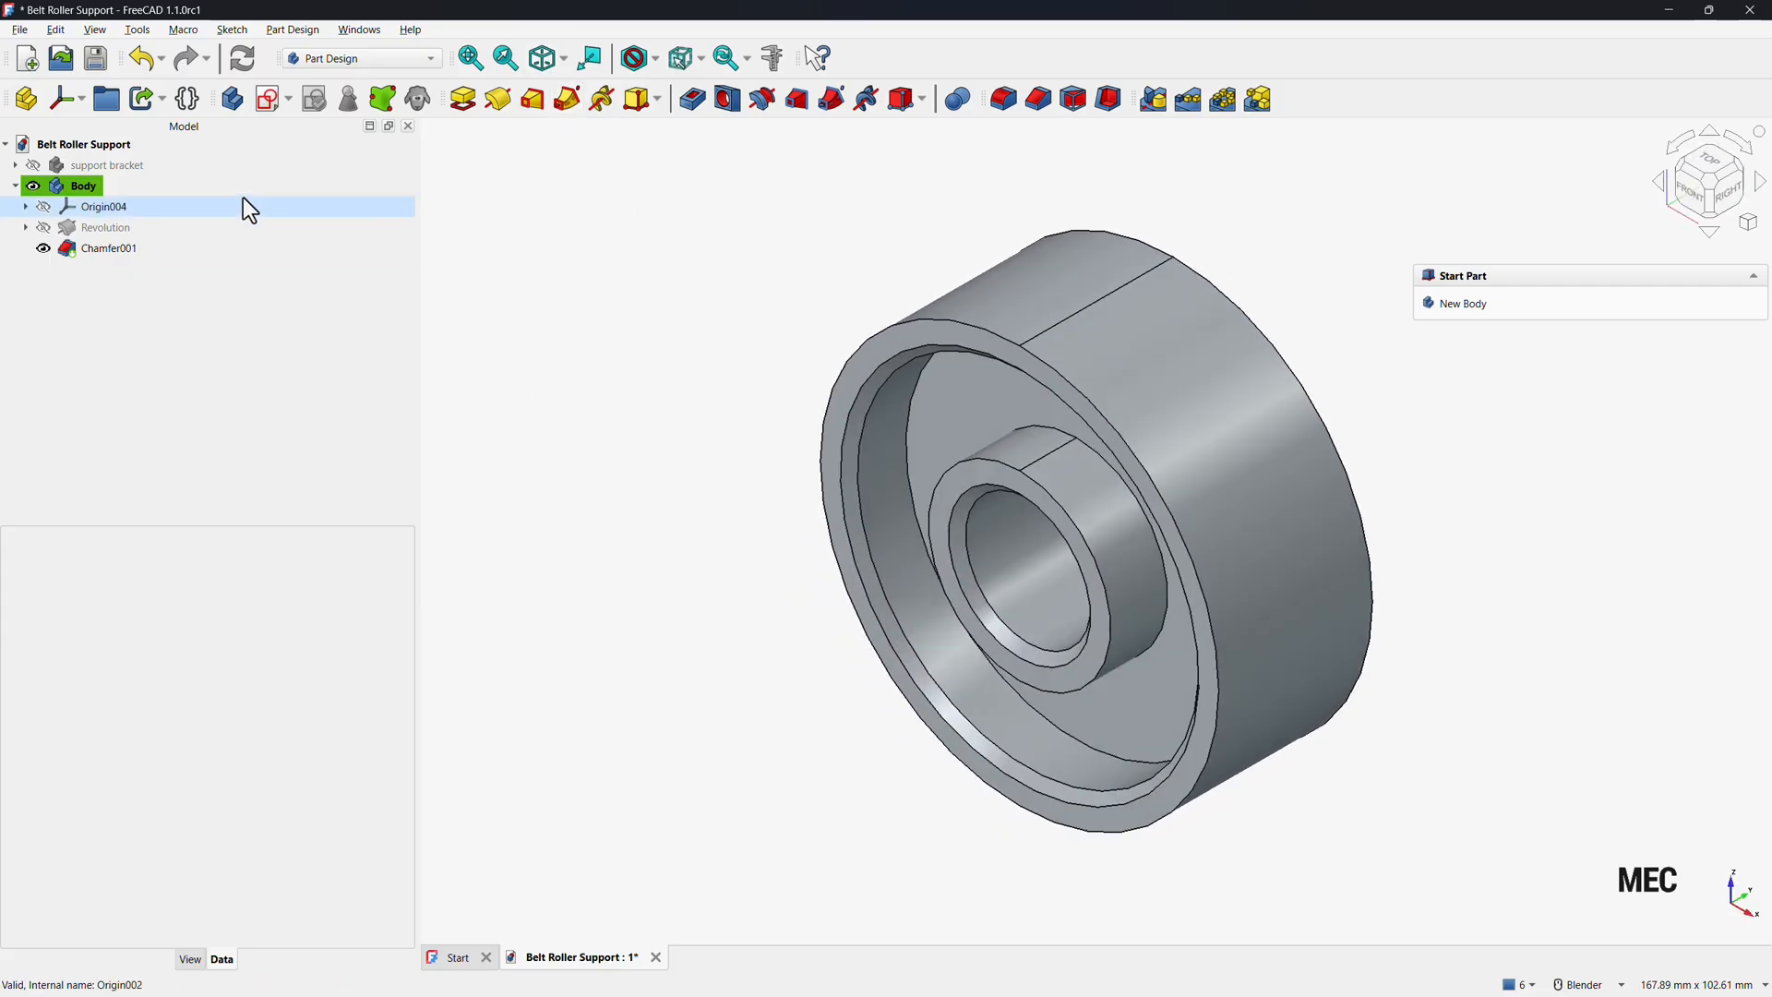
pyautogui.rightClick(79, 188)
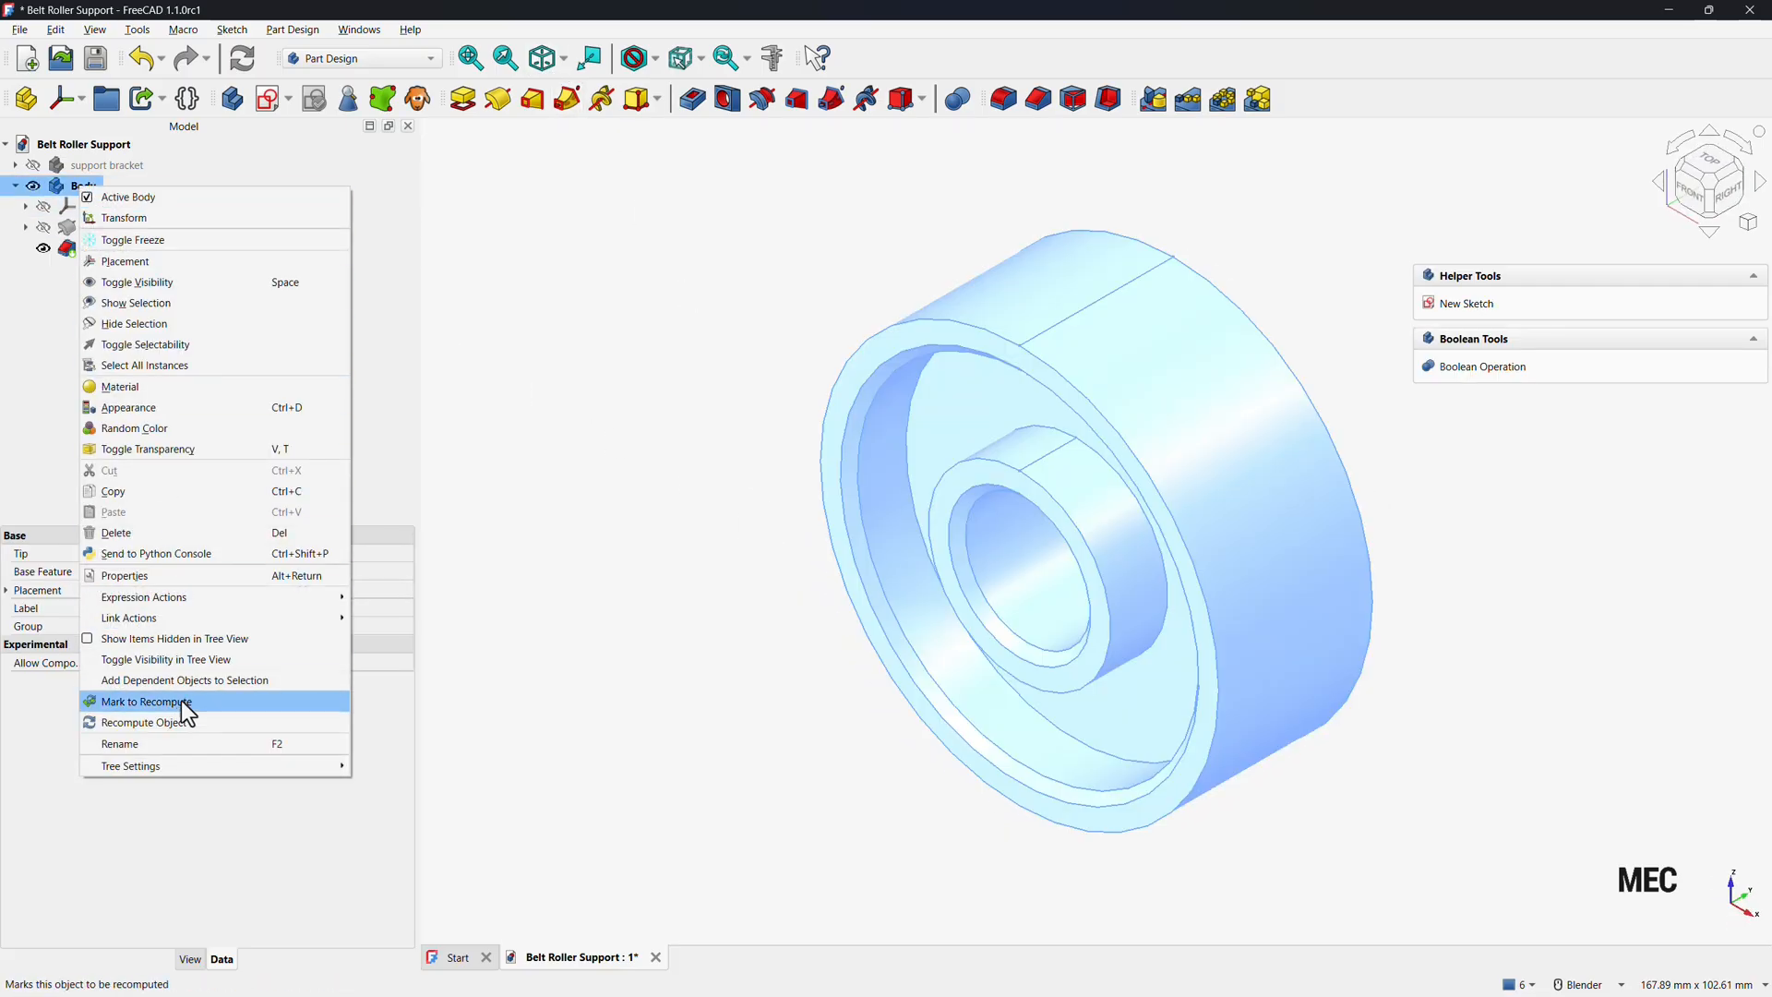
pyautogui.click(144, 739)
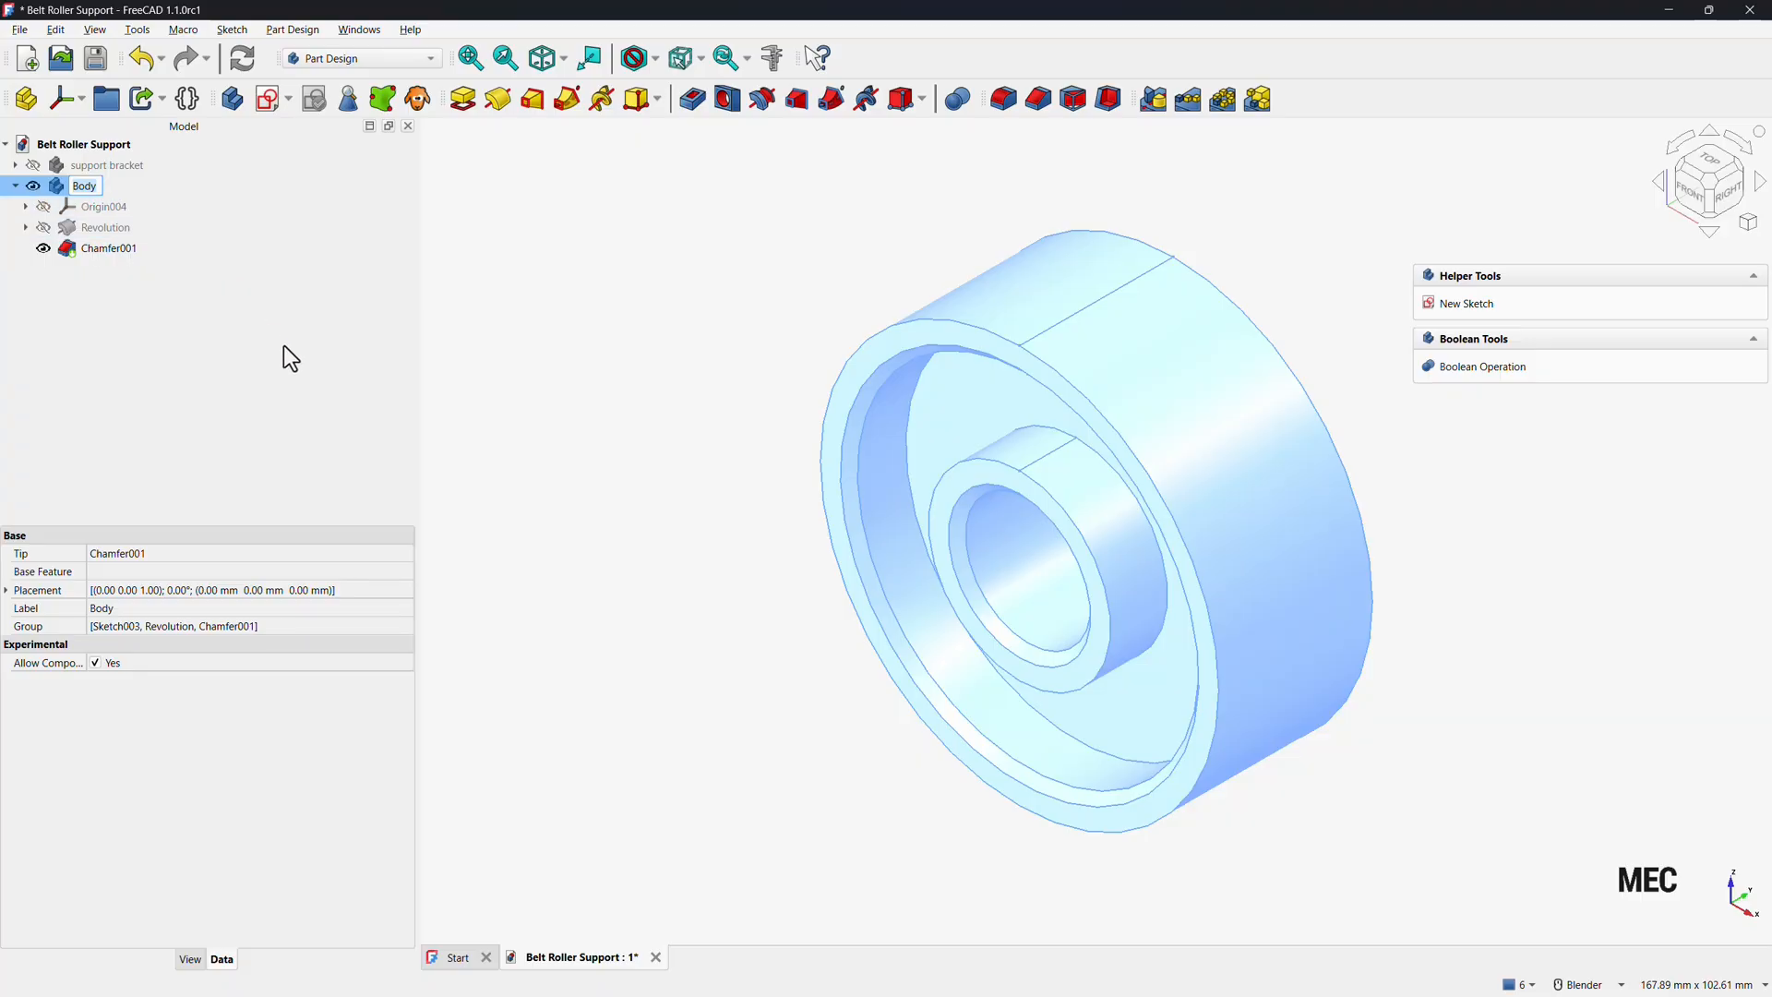
pyautogui.write('Roller')
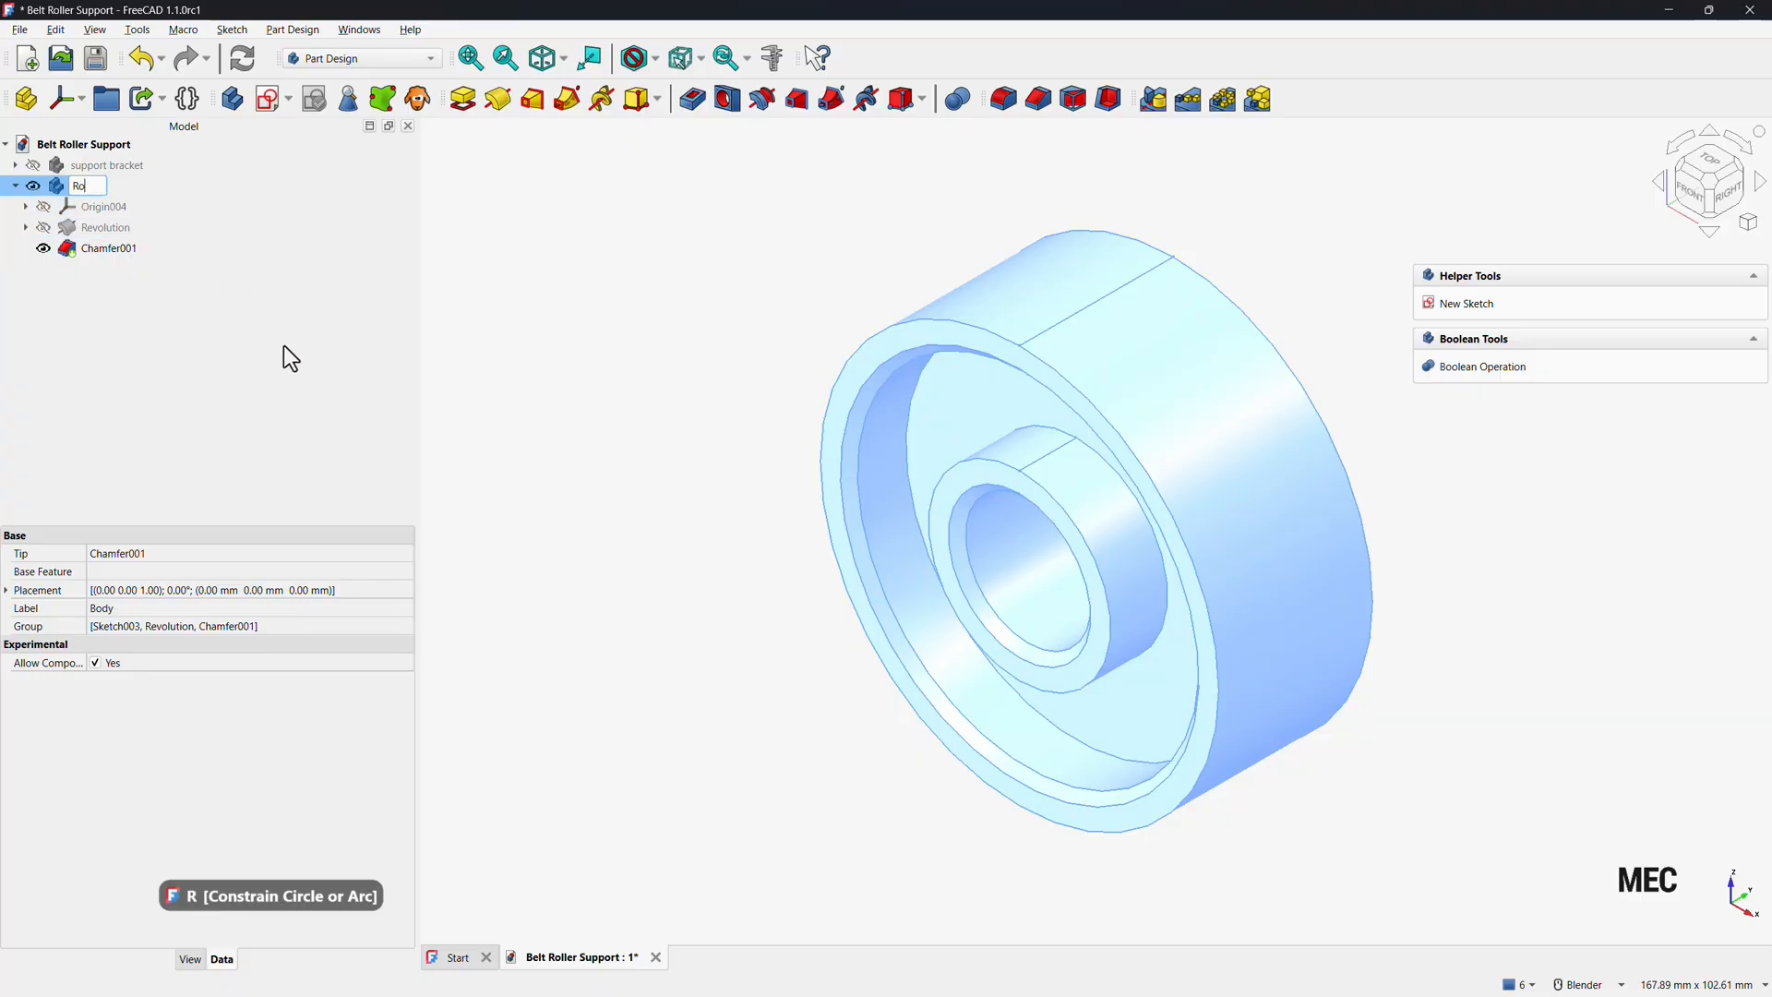
pyautogui.press('Return')
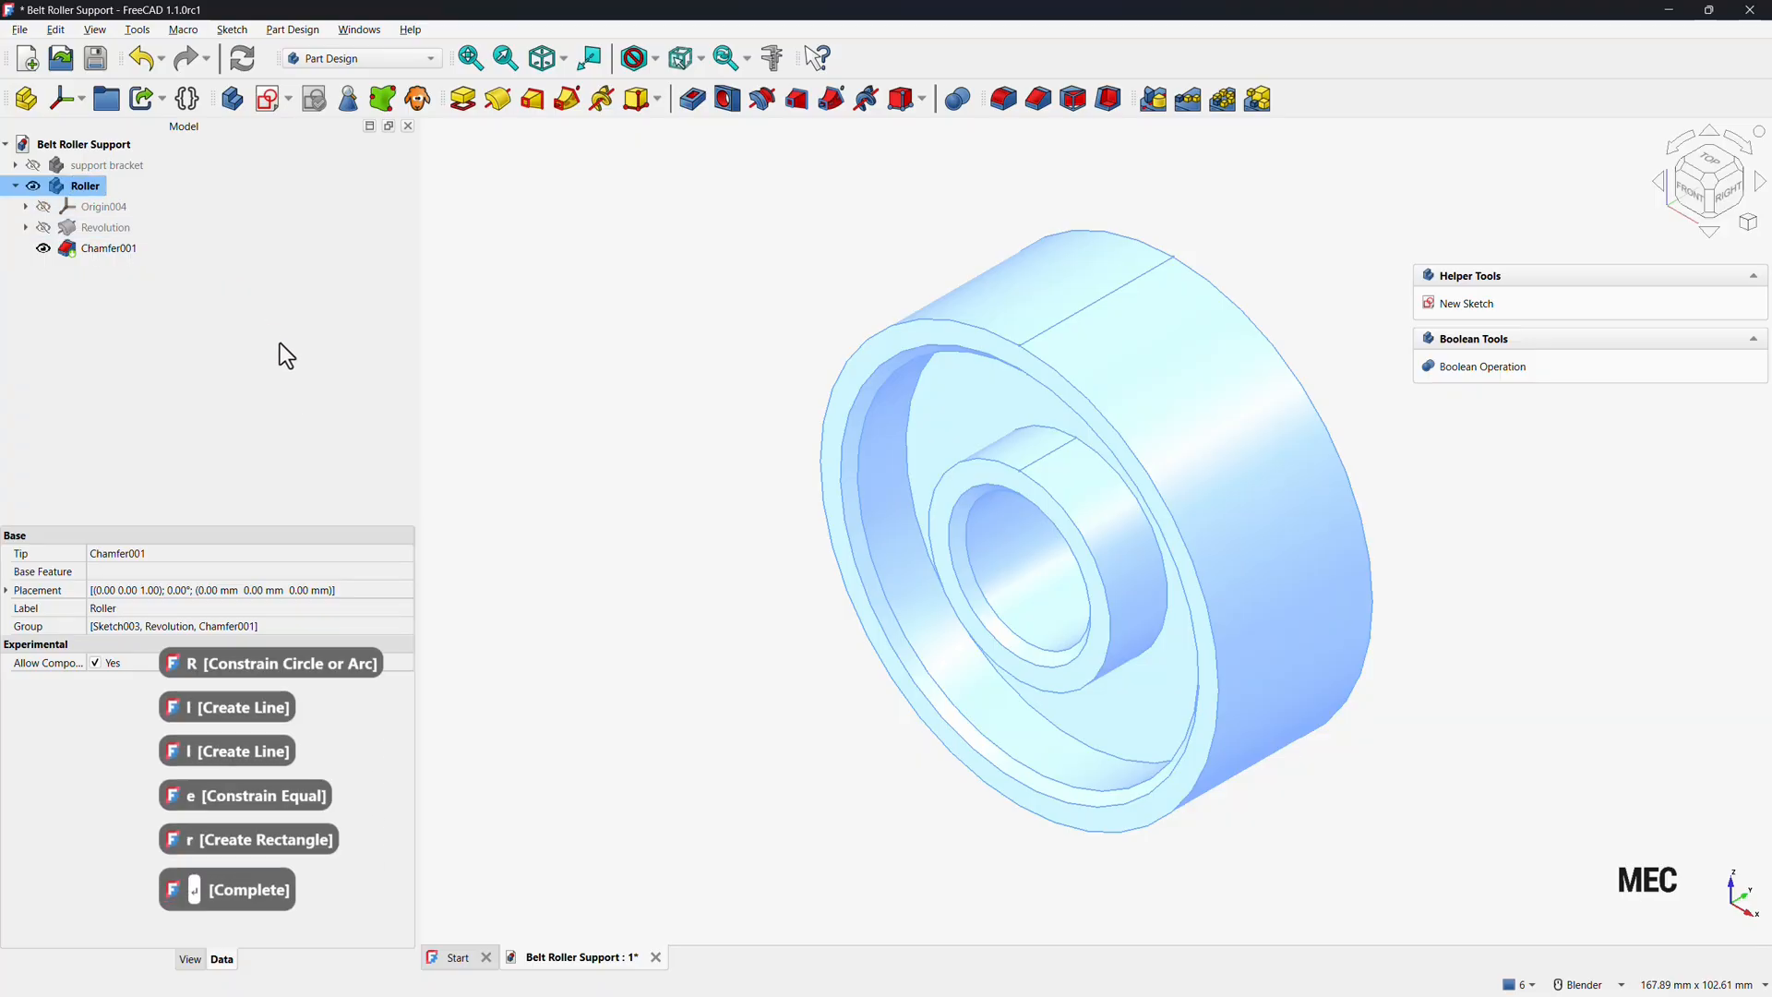
# Give the Roller body a random colour and save the document.
pyautogui.rightClick(86, 187)
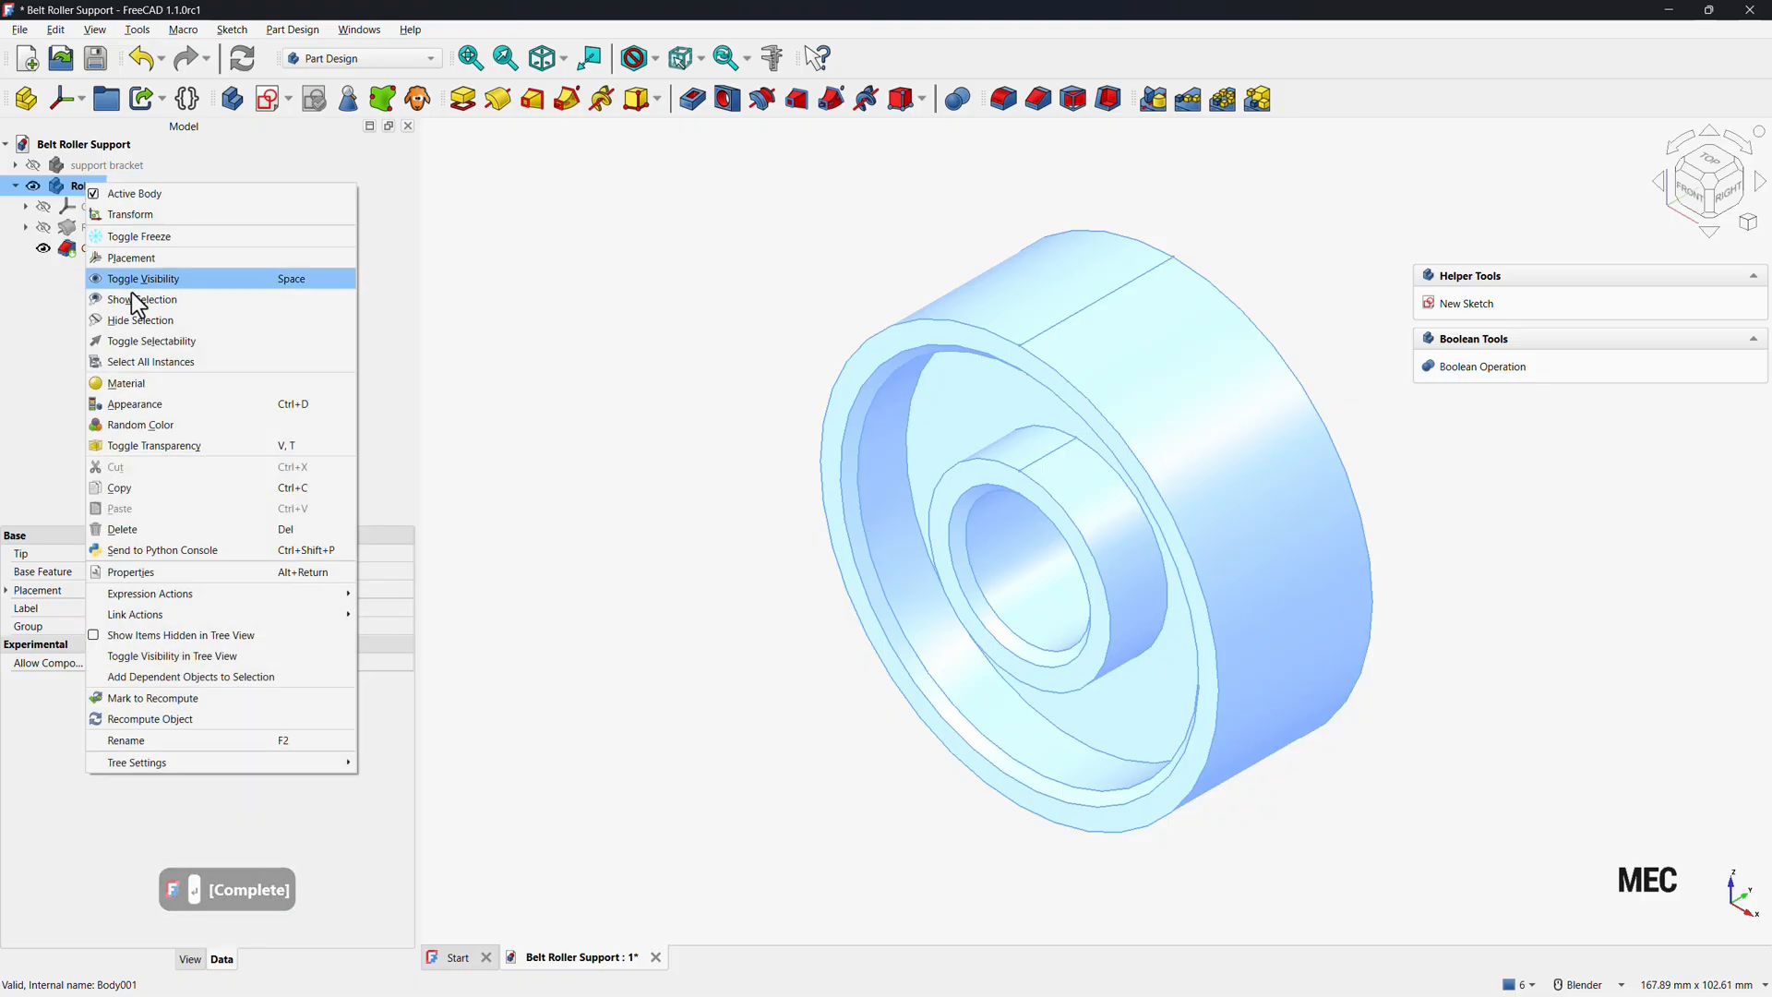
pyautogui.click(142, 423)
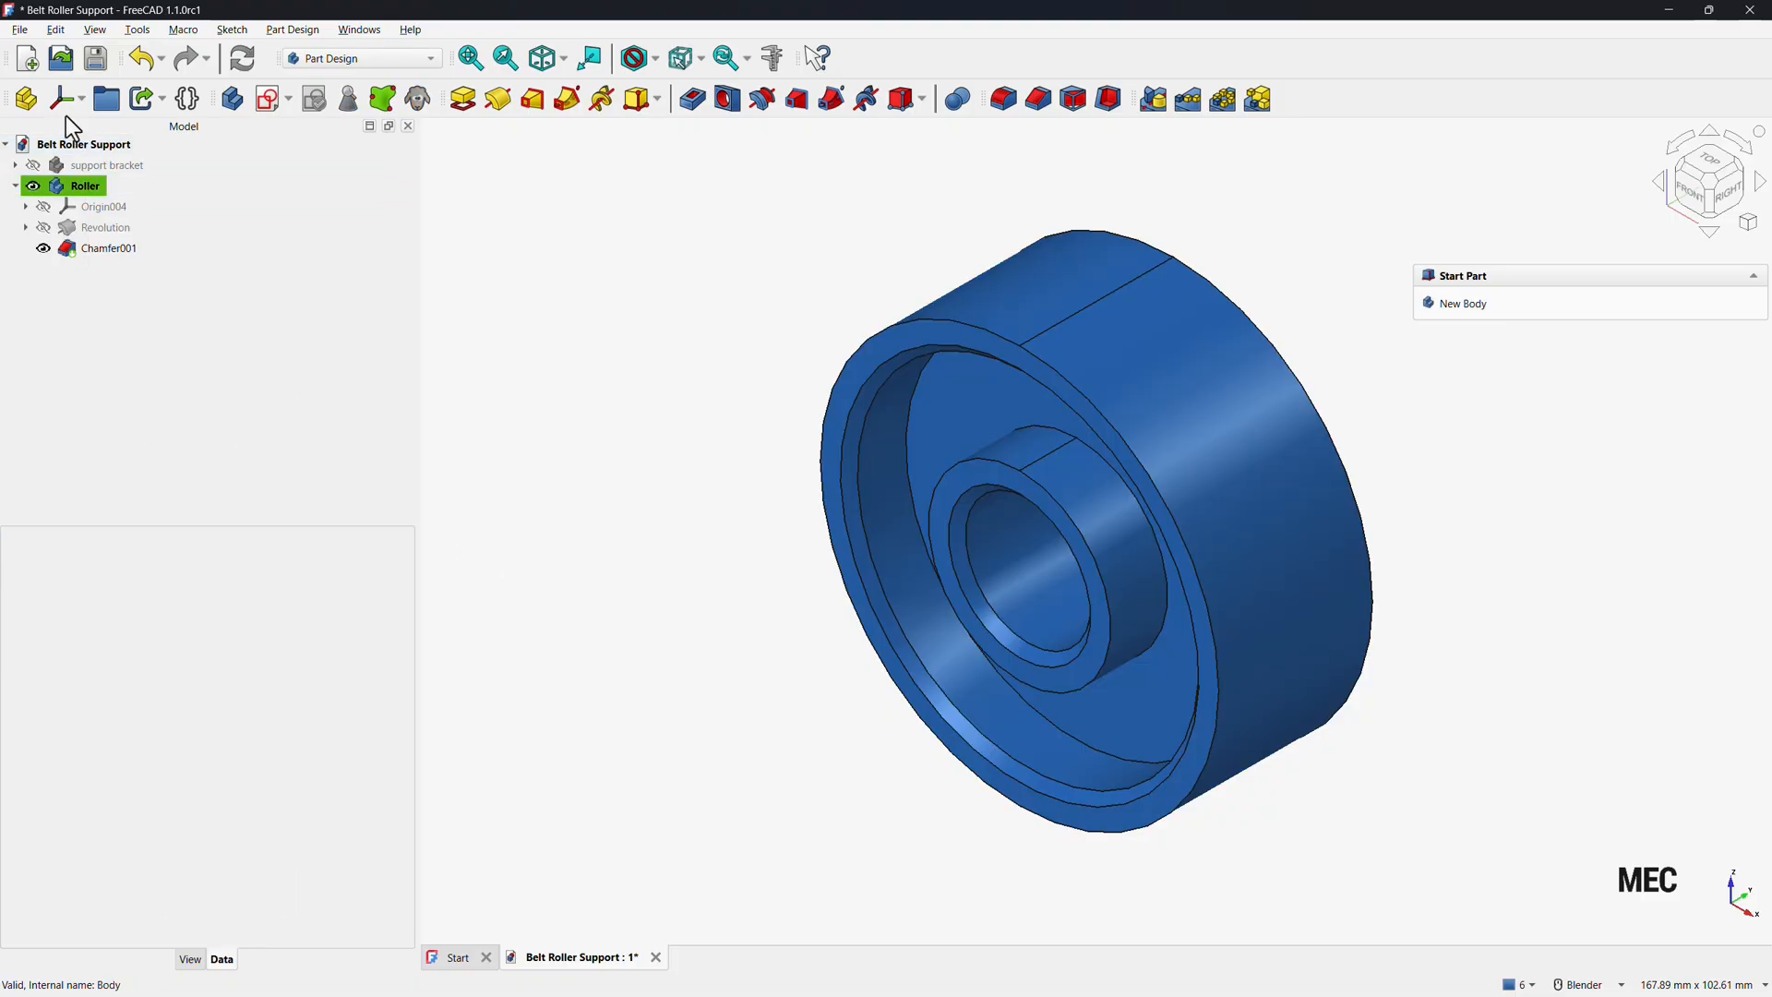
pyautogui.click(95, 58)
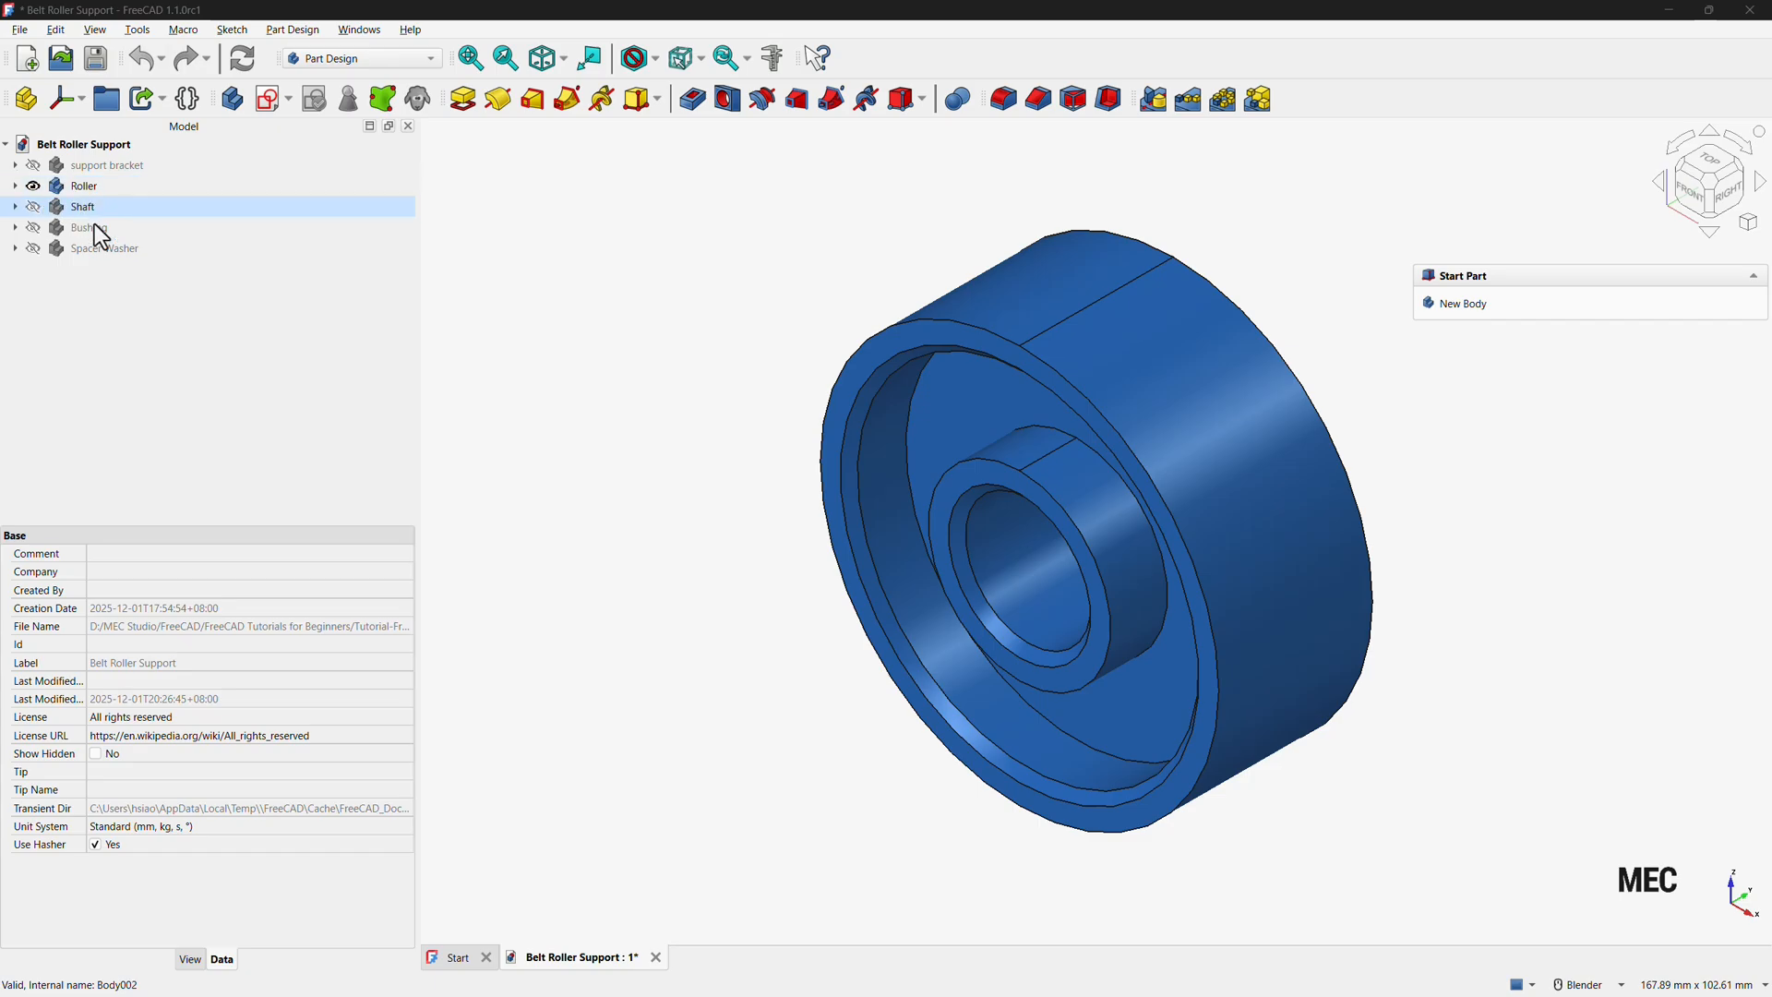
# Preview each part body in turn by toggling its visibility, then hide them all.
pyautogui.click(33, 185)
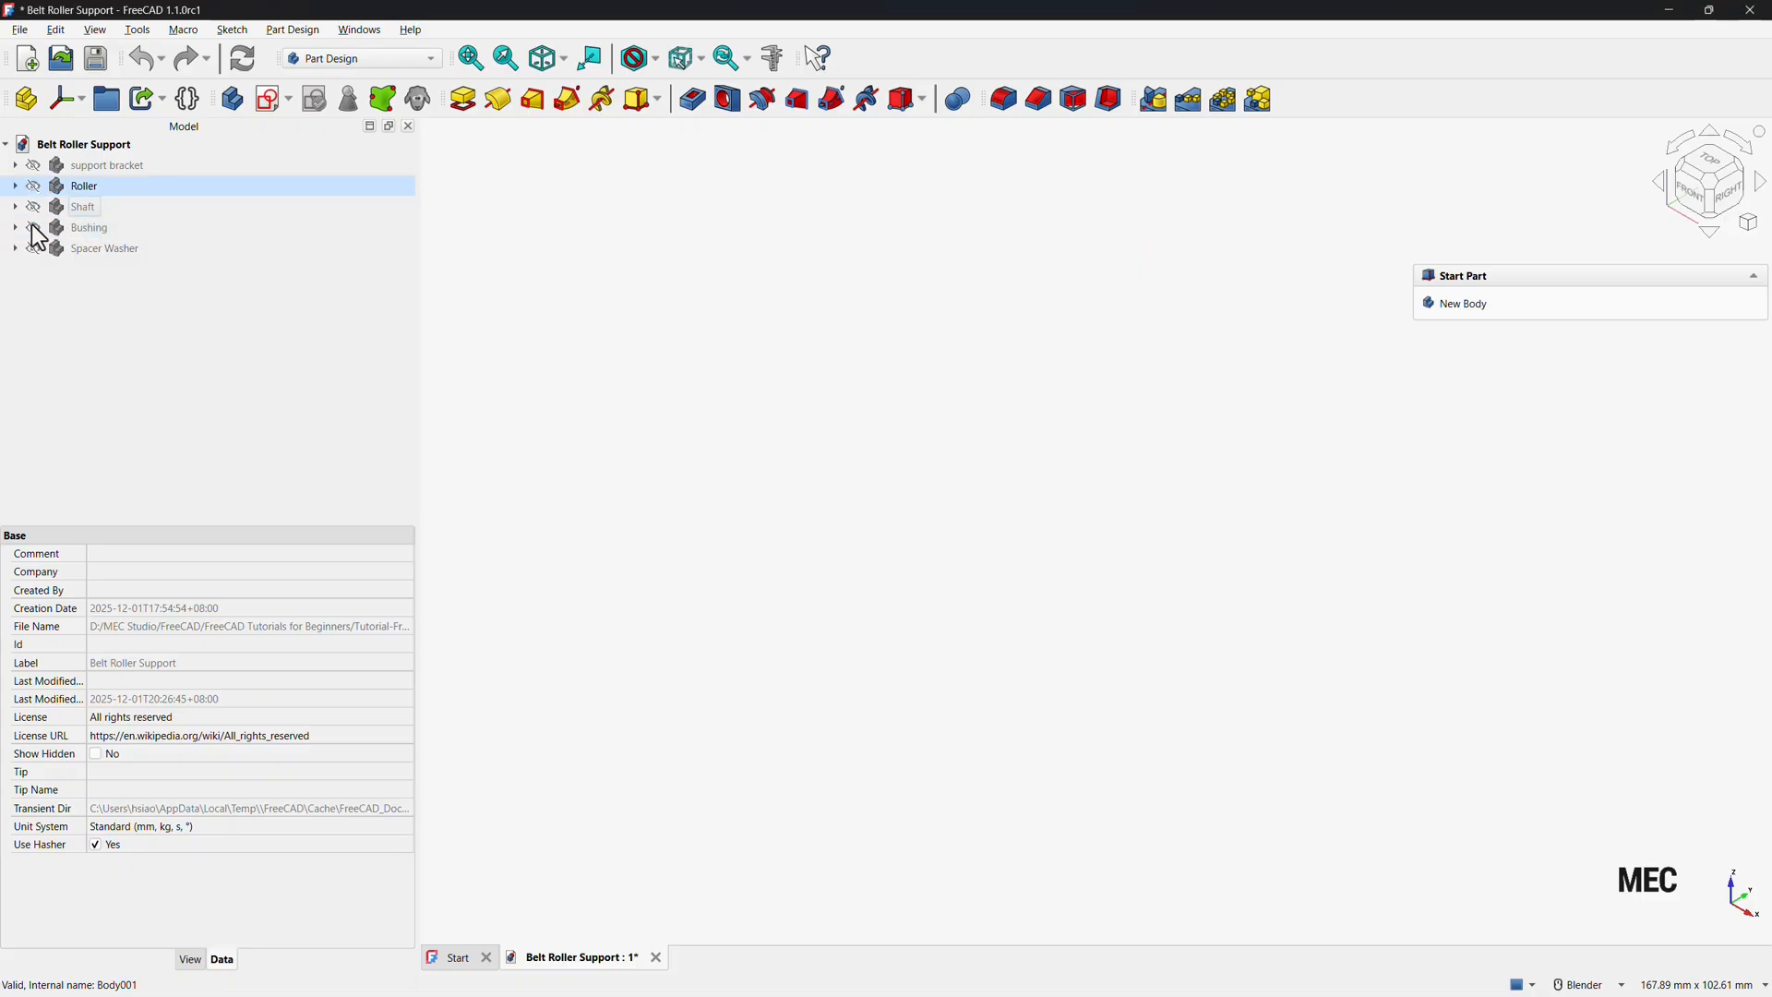
pyautogui.click(33, 207)
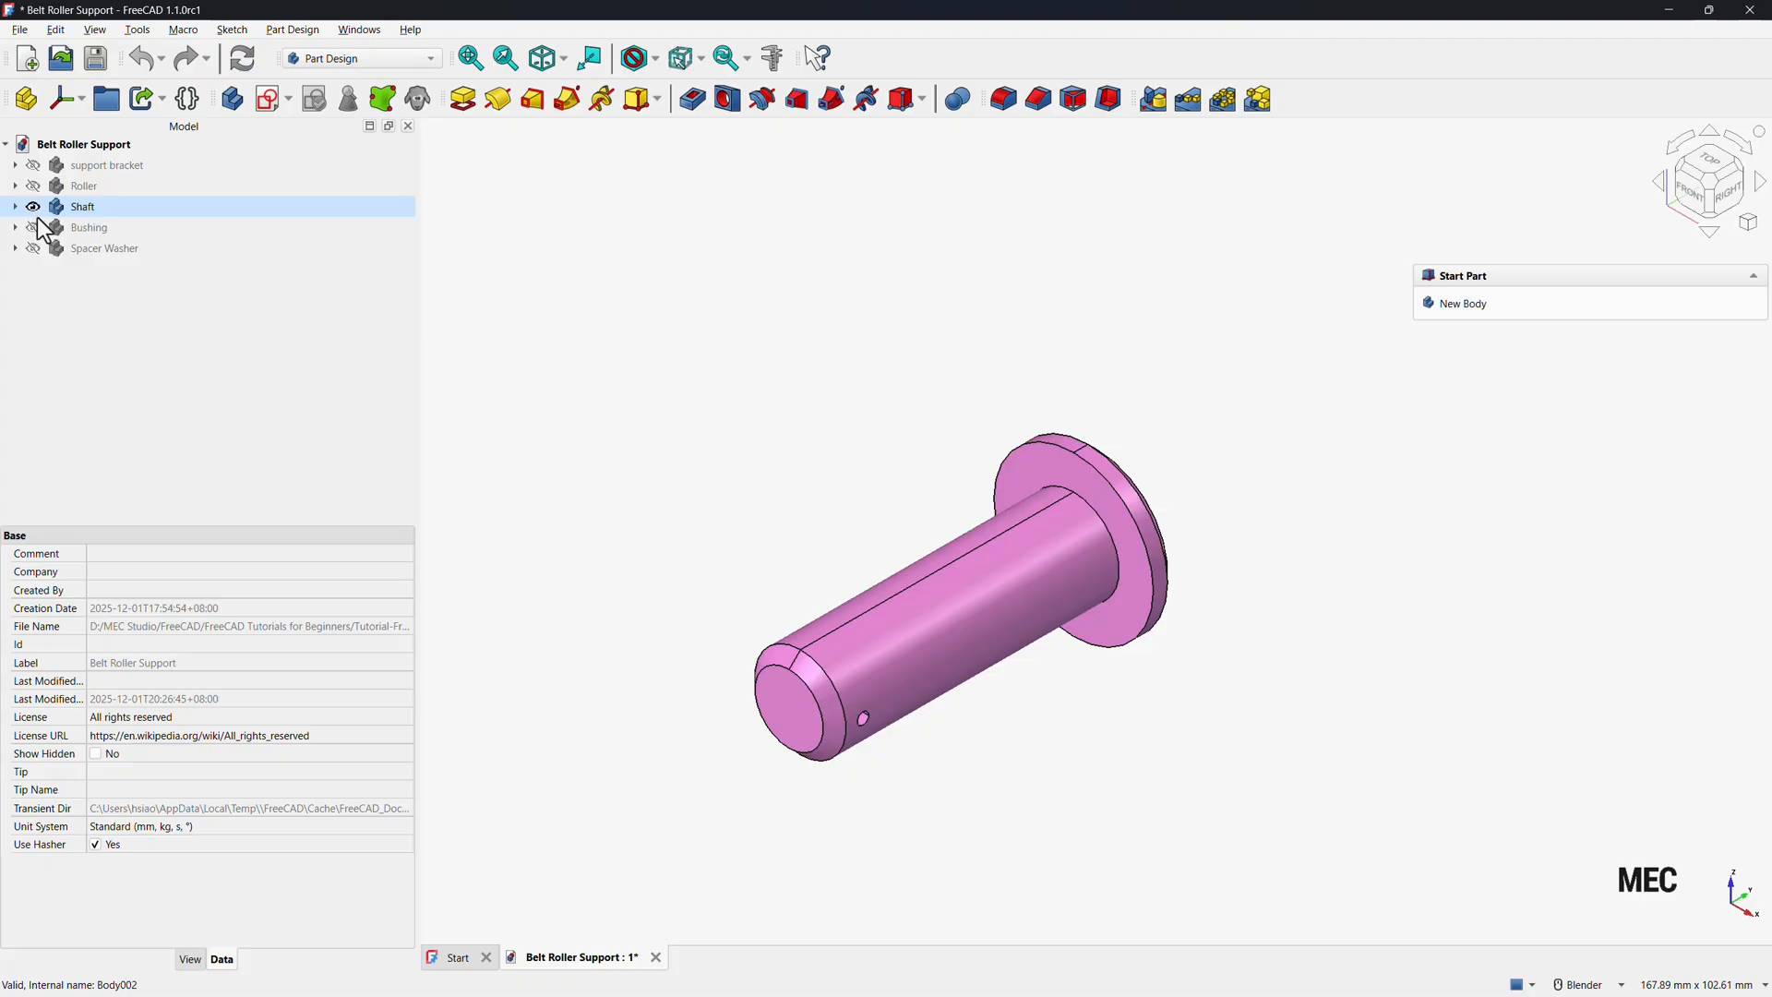
pyautogui.click(33, 206)
pyautogui.click(34, 227)
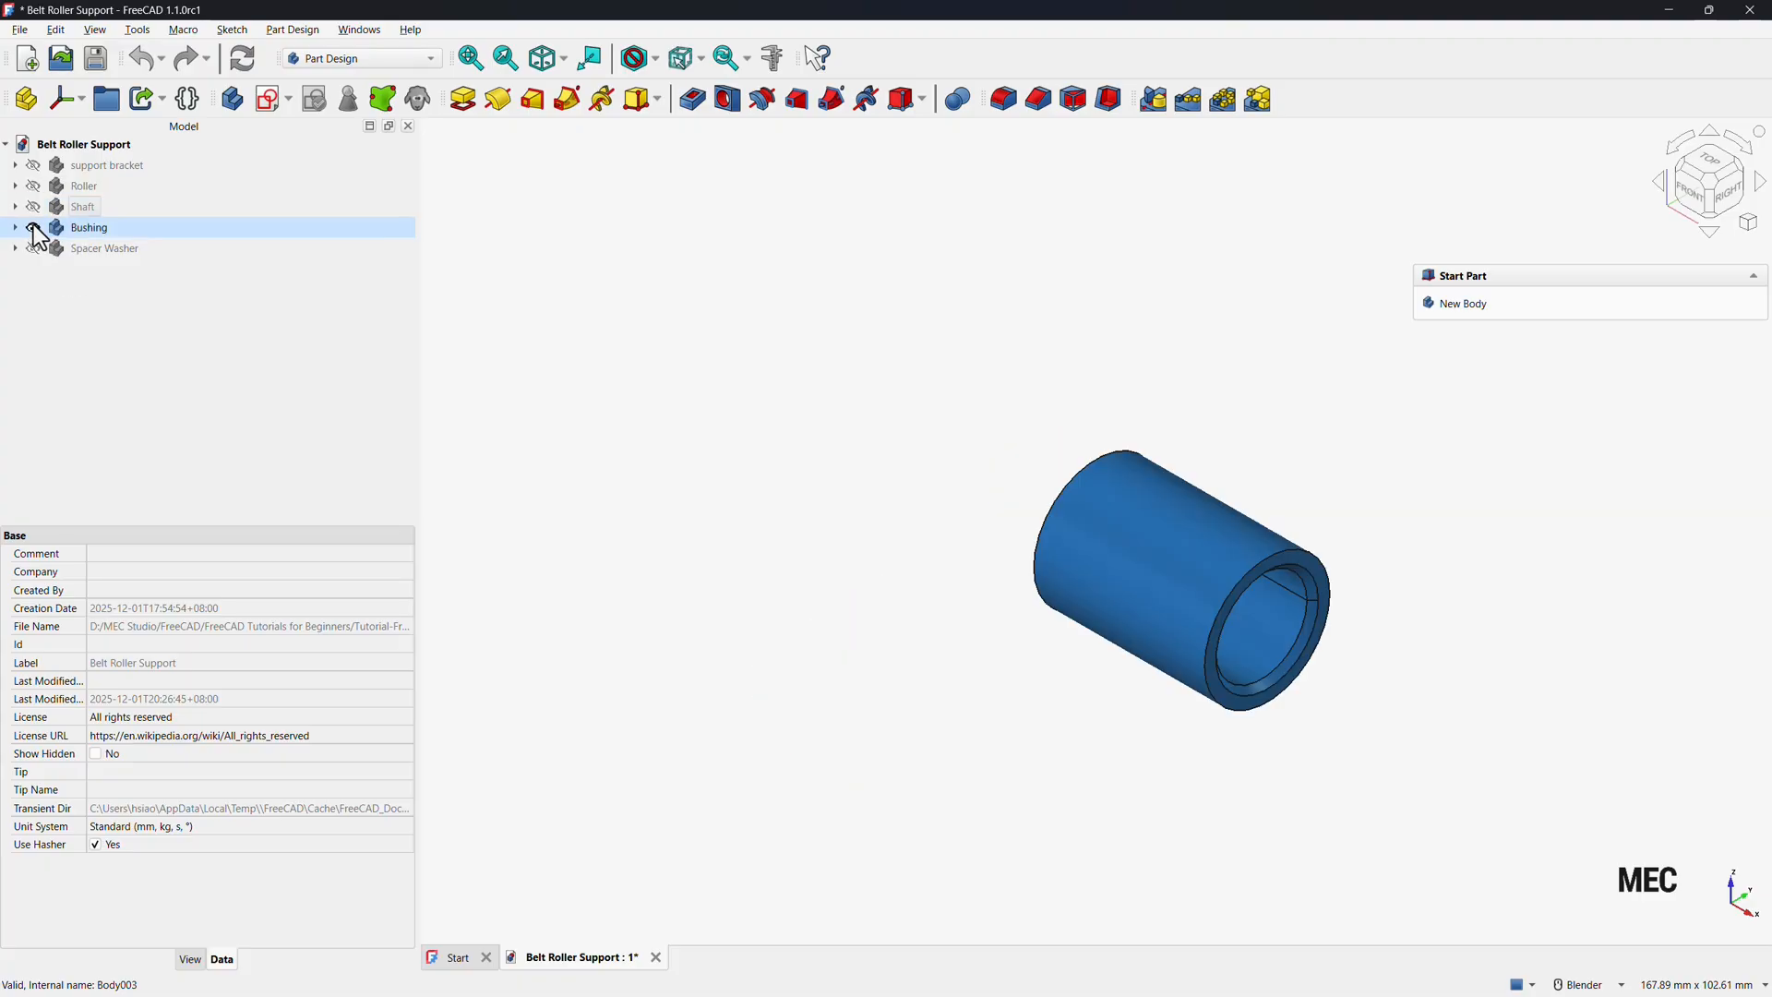
pyautogui.click(34, 227)
pyautogui.click(32, 244)
pyautogui.click(33, 247)
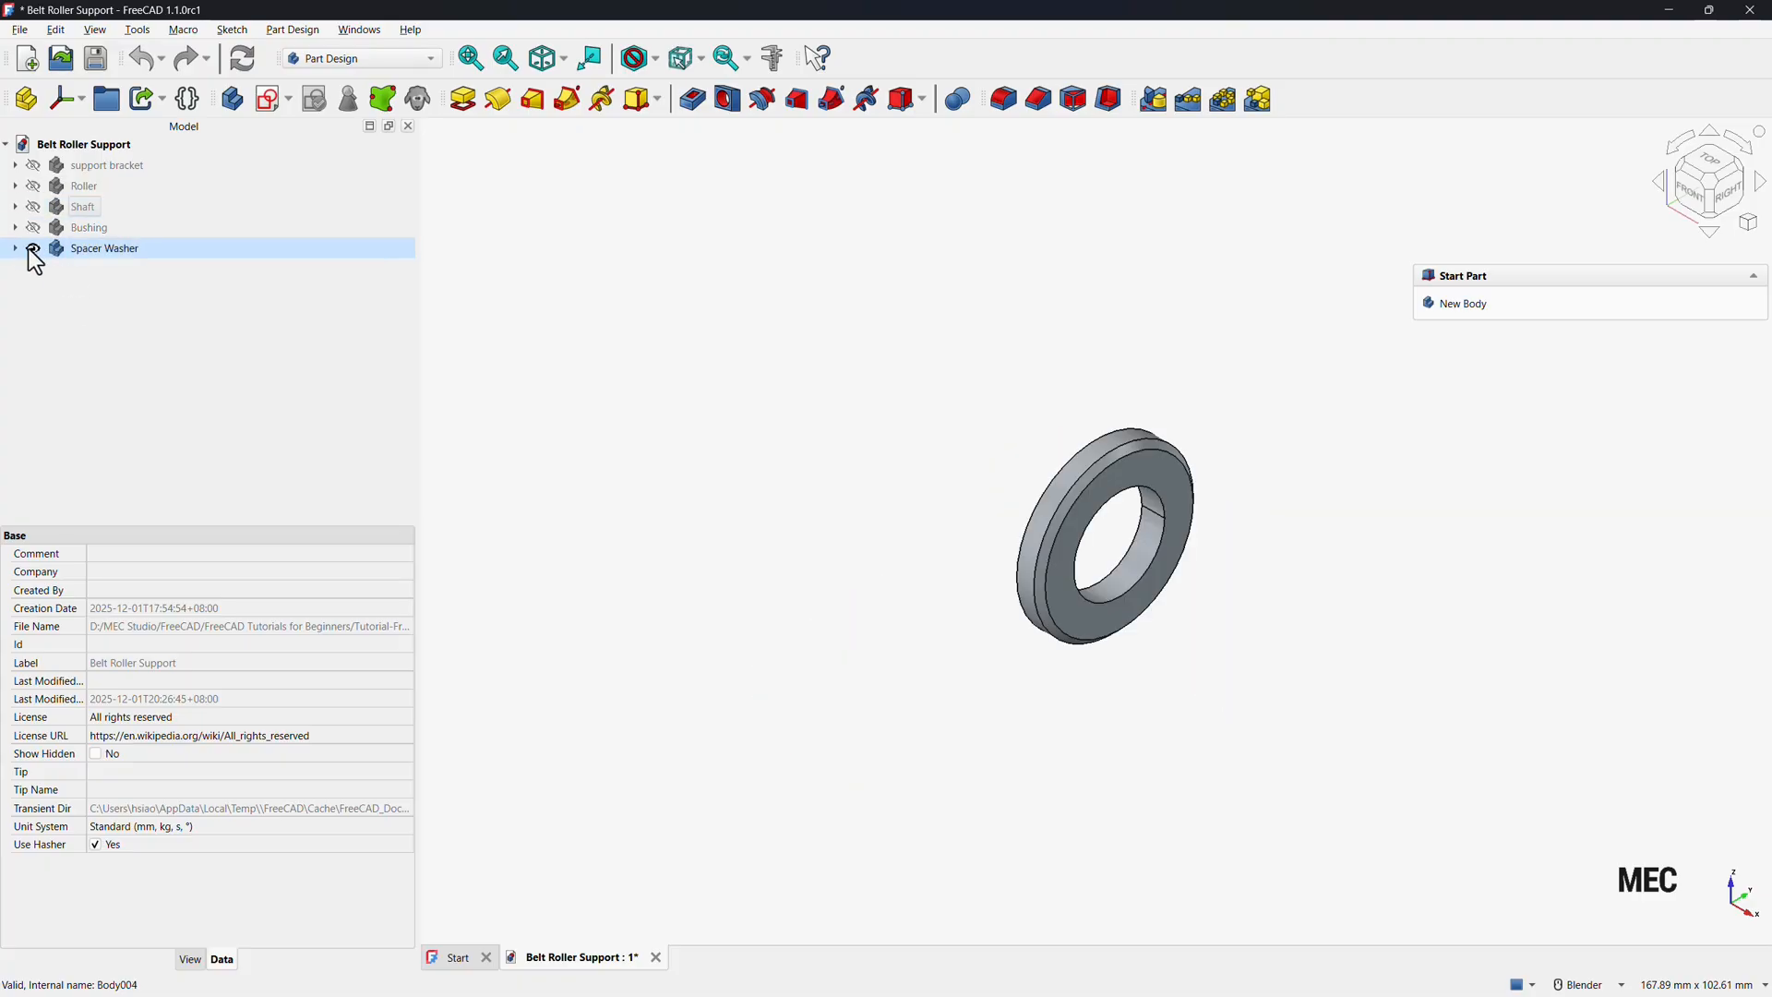
pyautogui.click(34, 247)
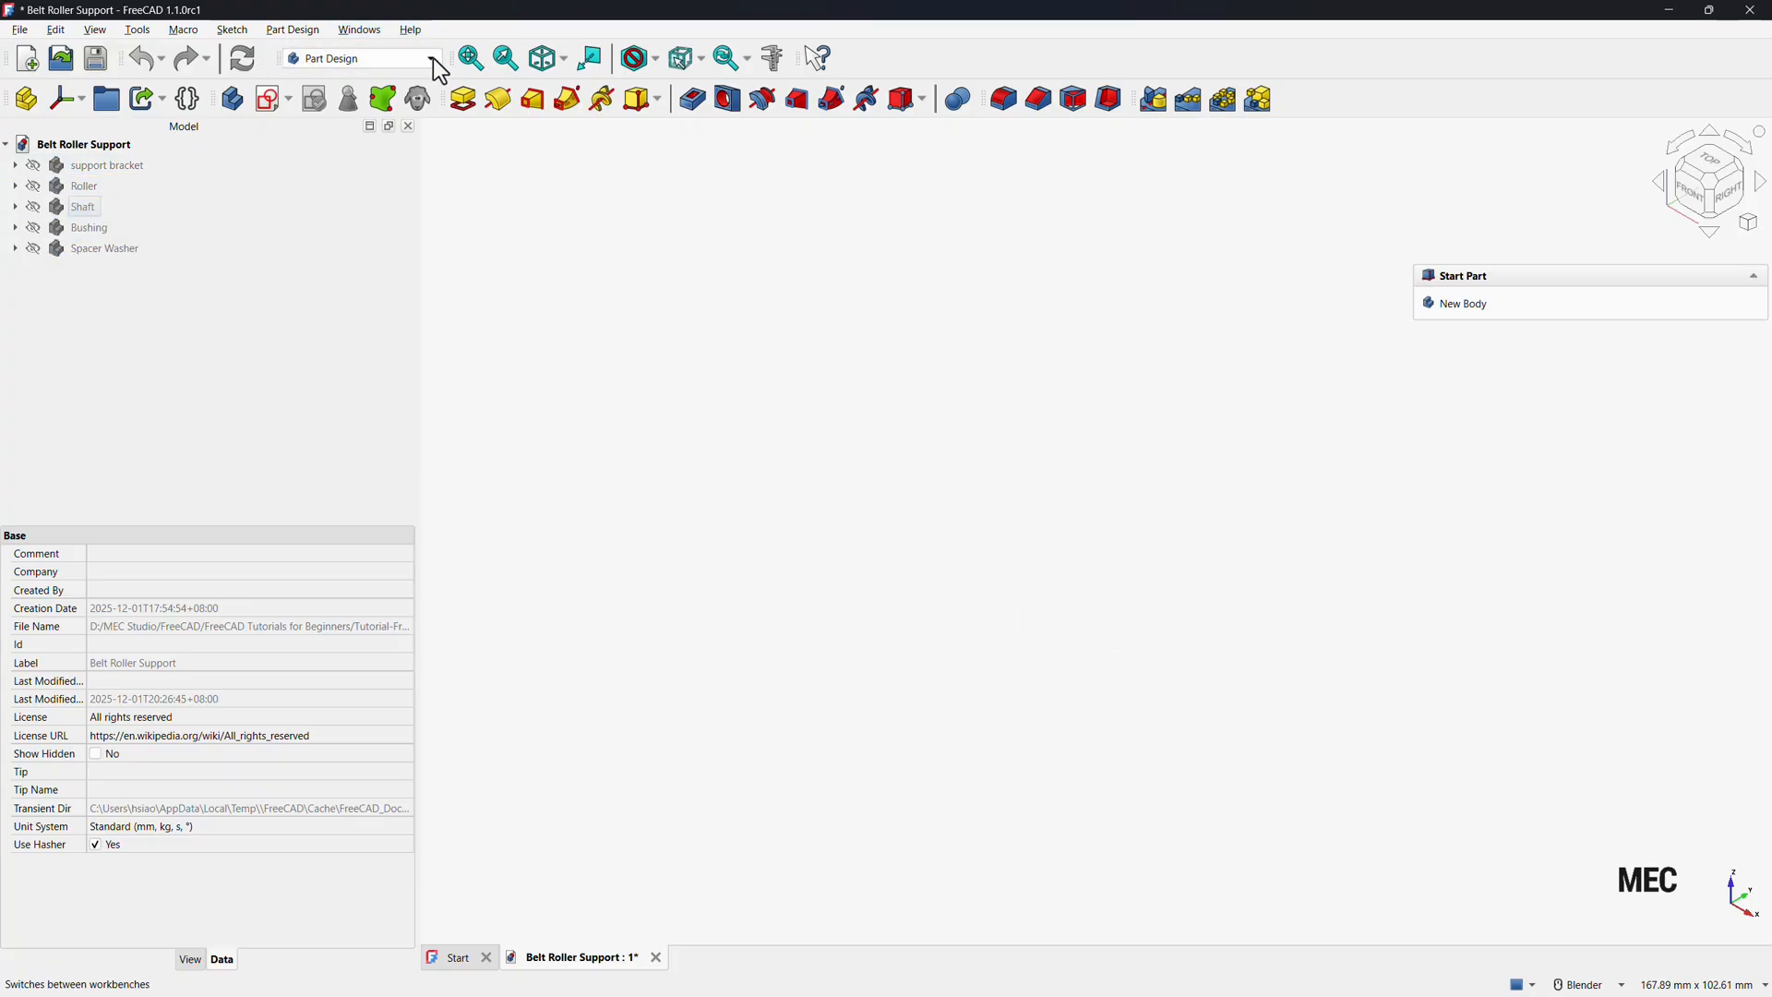
# Switch to the Assembly workbench, create a new document and add an assembly to it.
pyautogui.click(325, 61)
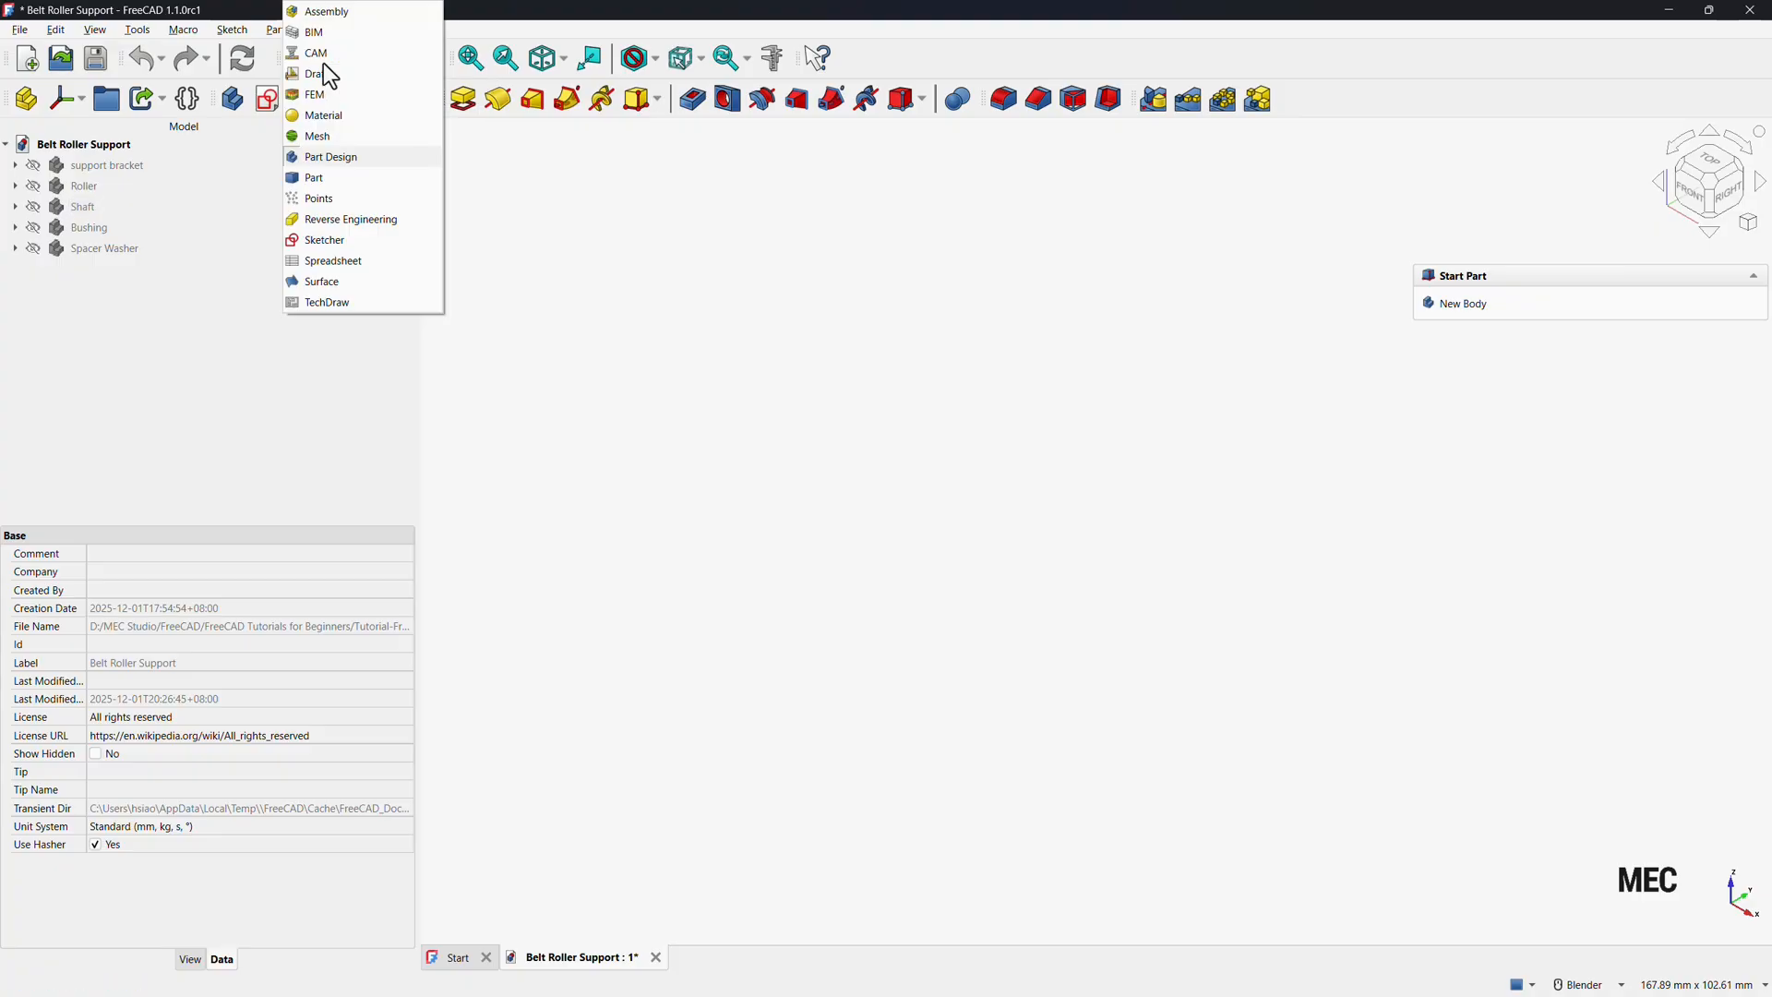
pyautogui.click(350, 15)
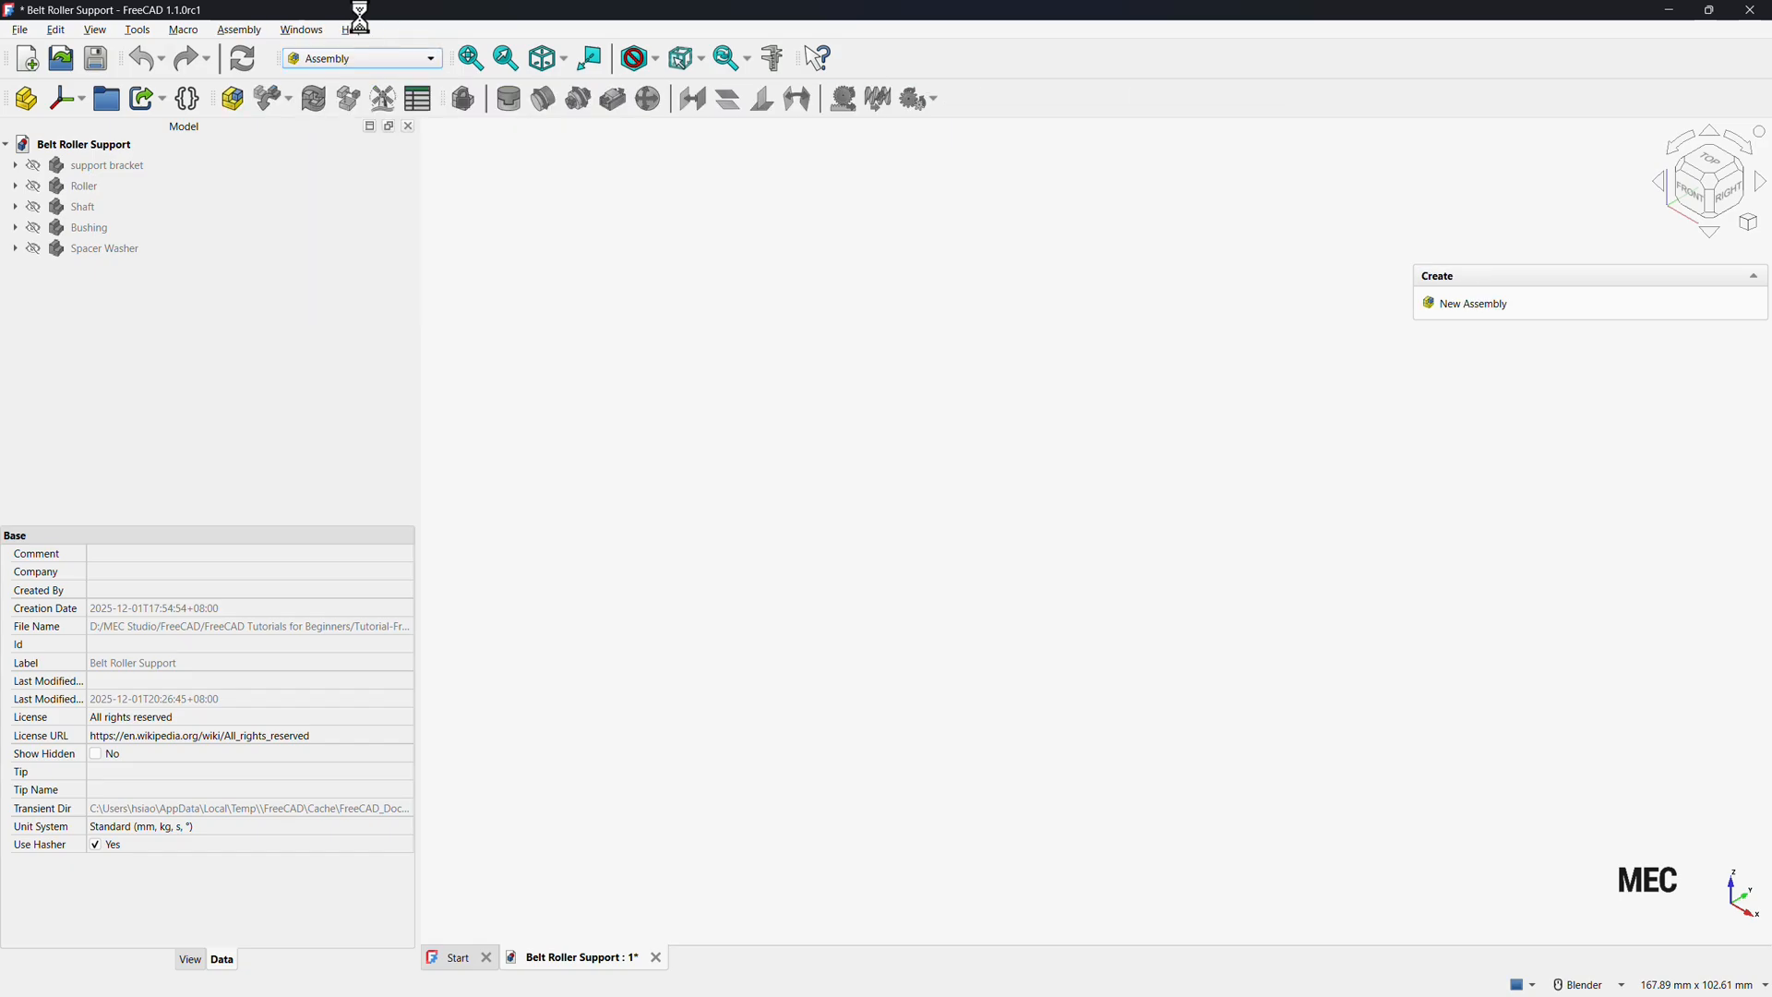
pyautogui.click(34, 63)
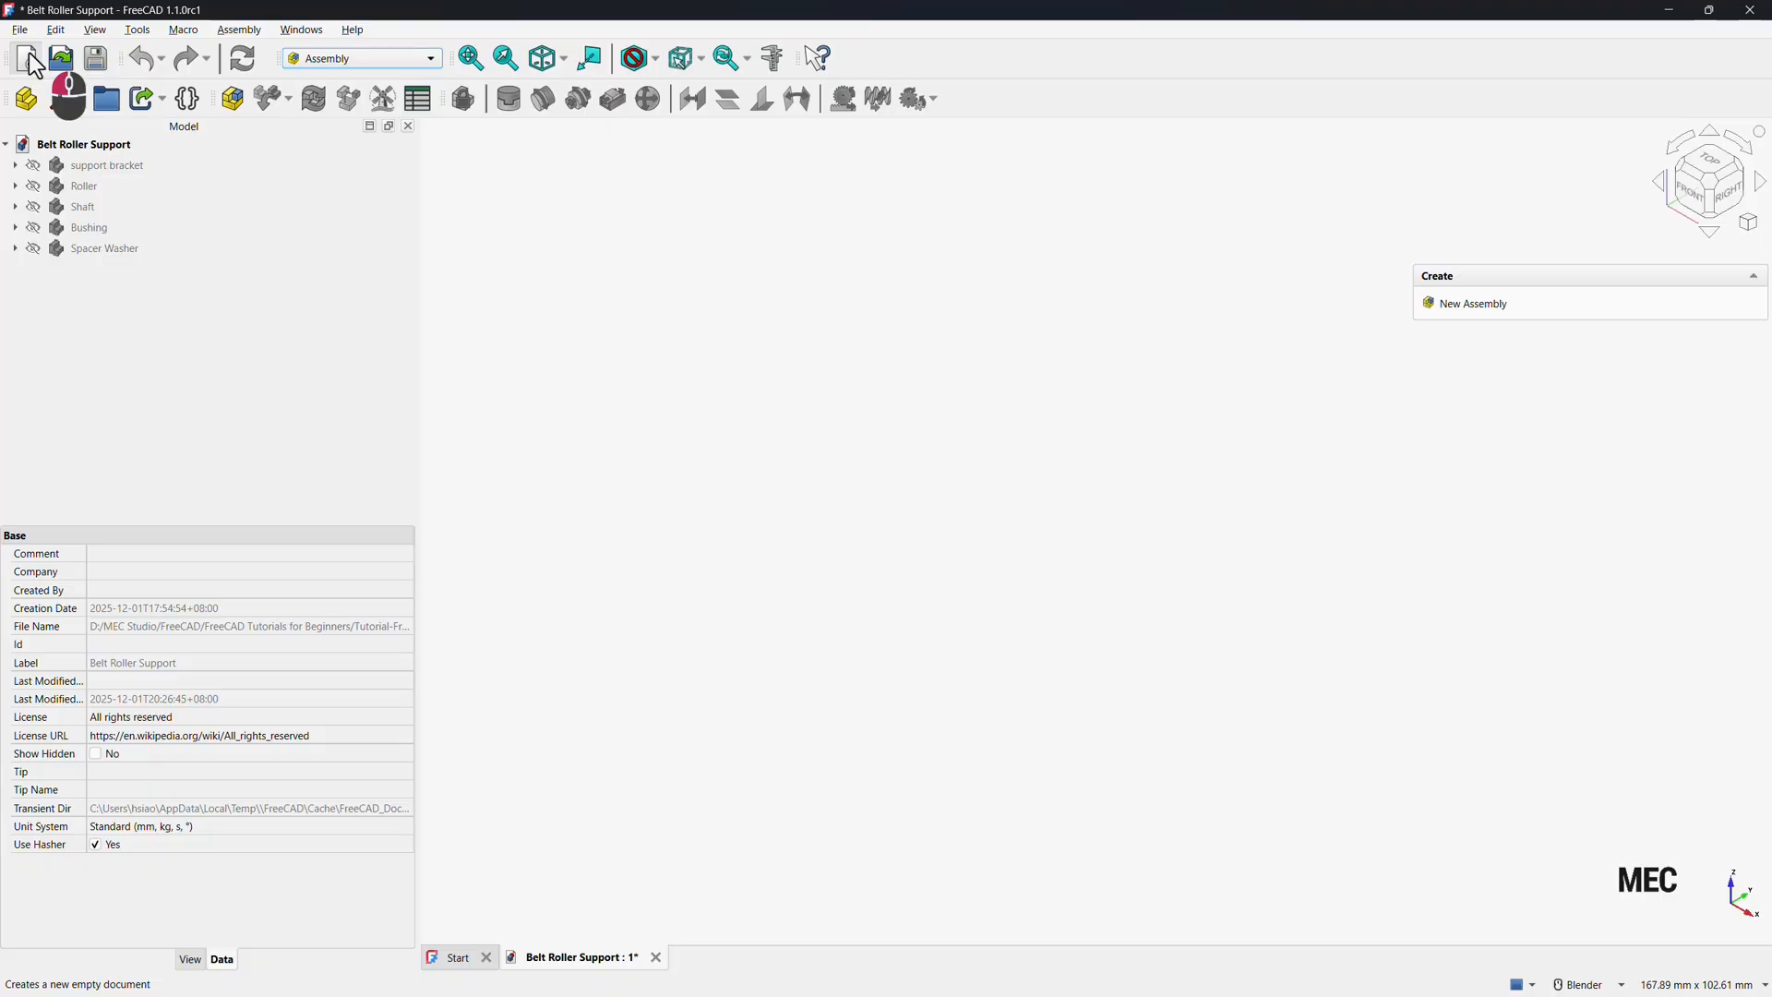
pyautogui.click(231, 98)
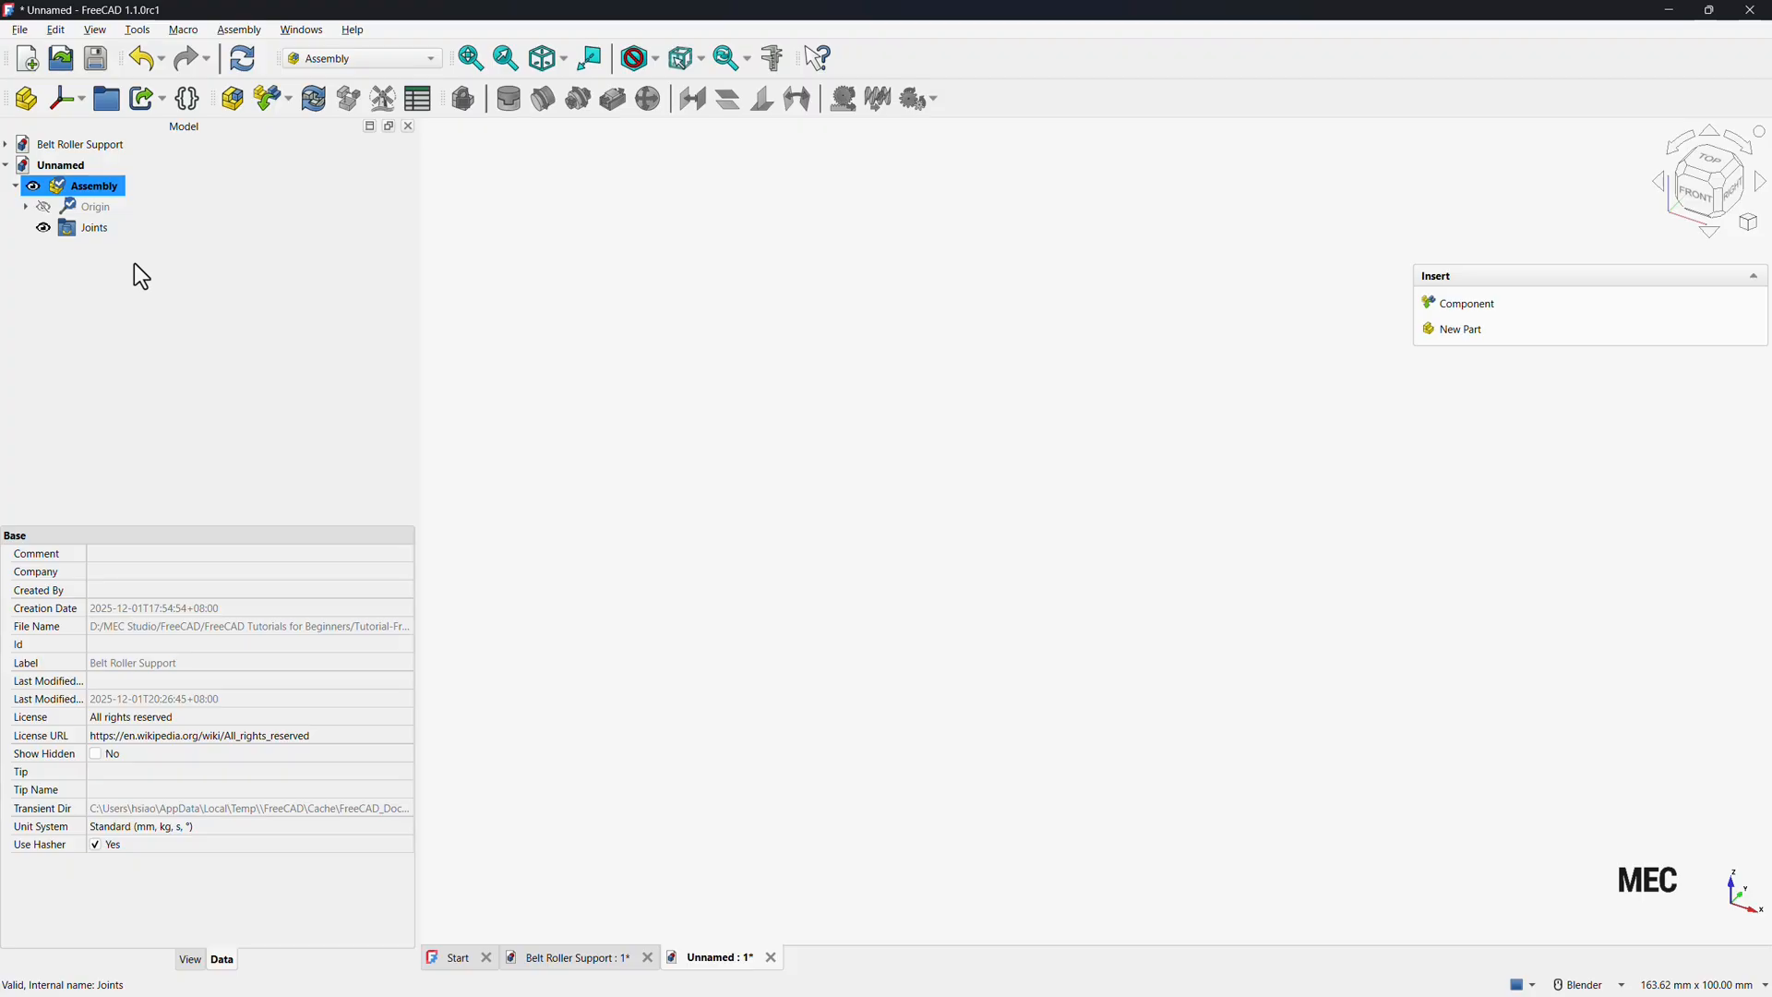
# Save the new document in the project folder as Belt Roller Support assmebly.
pyautogui.click(98, 59)
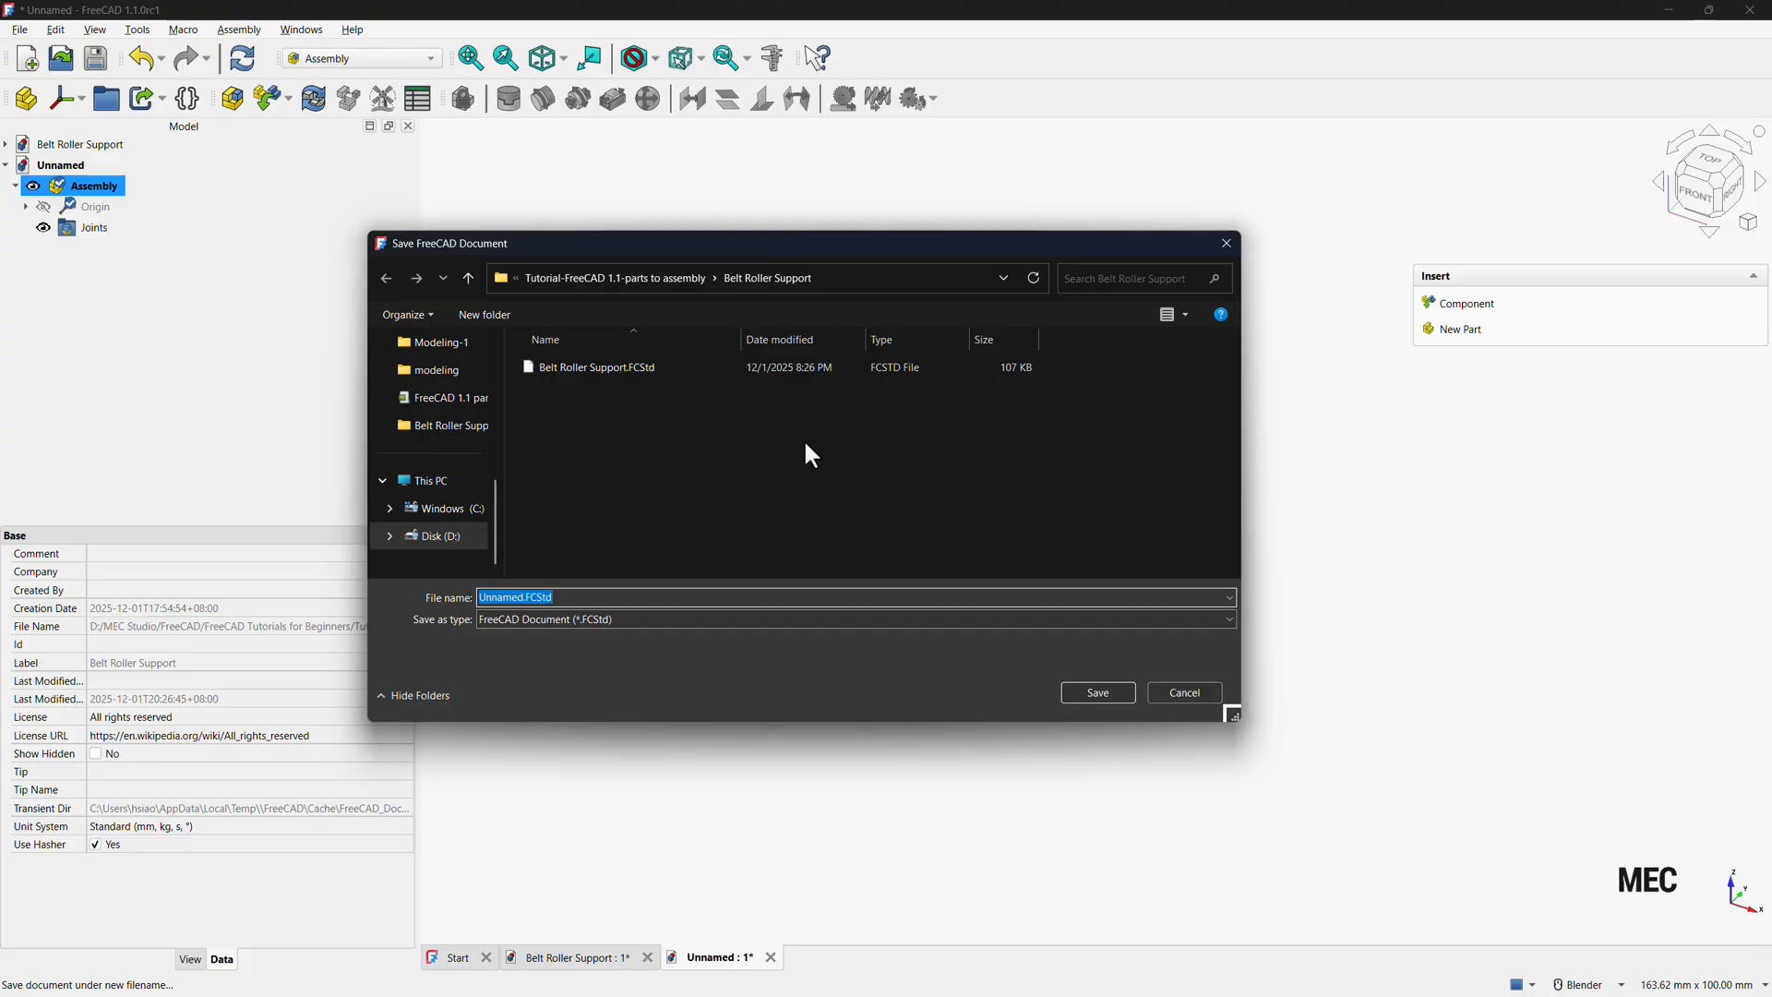
pyautogui.click(601, 369)
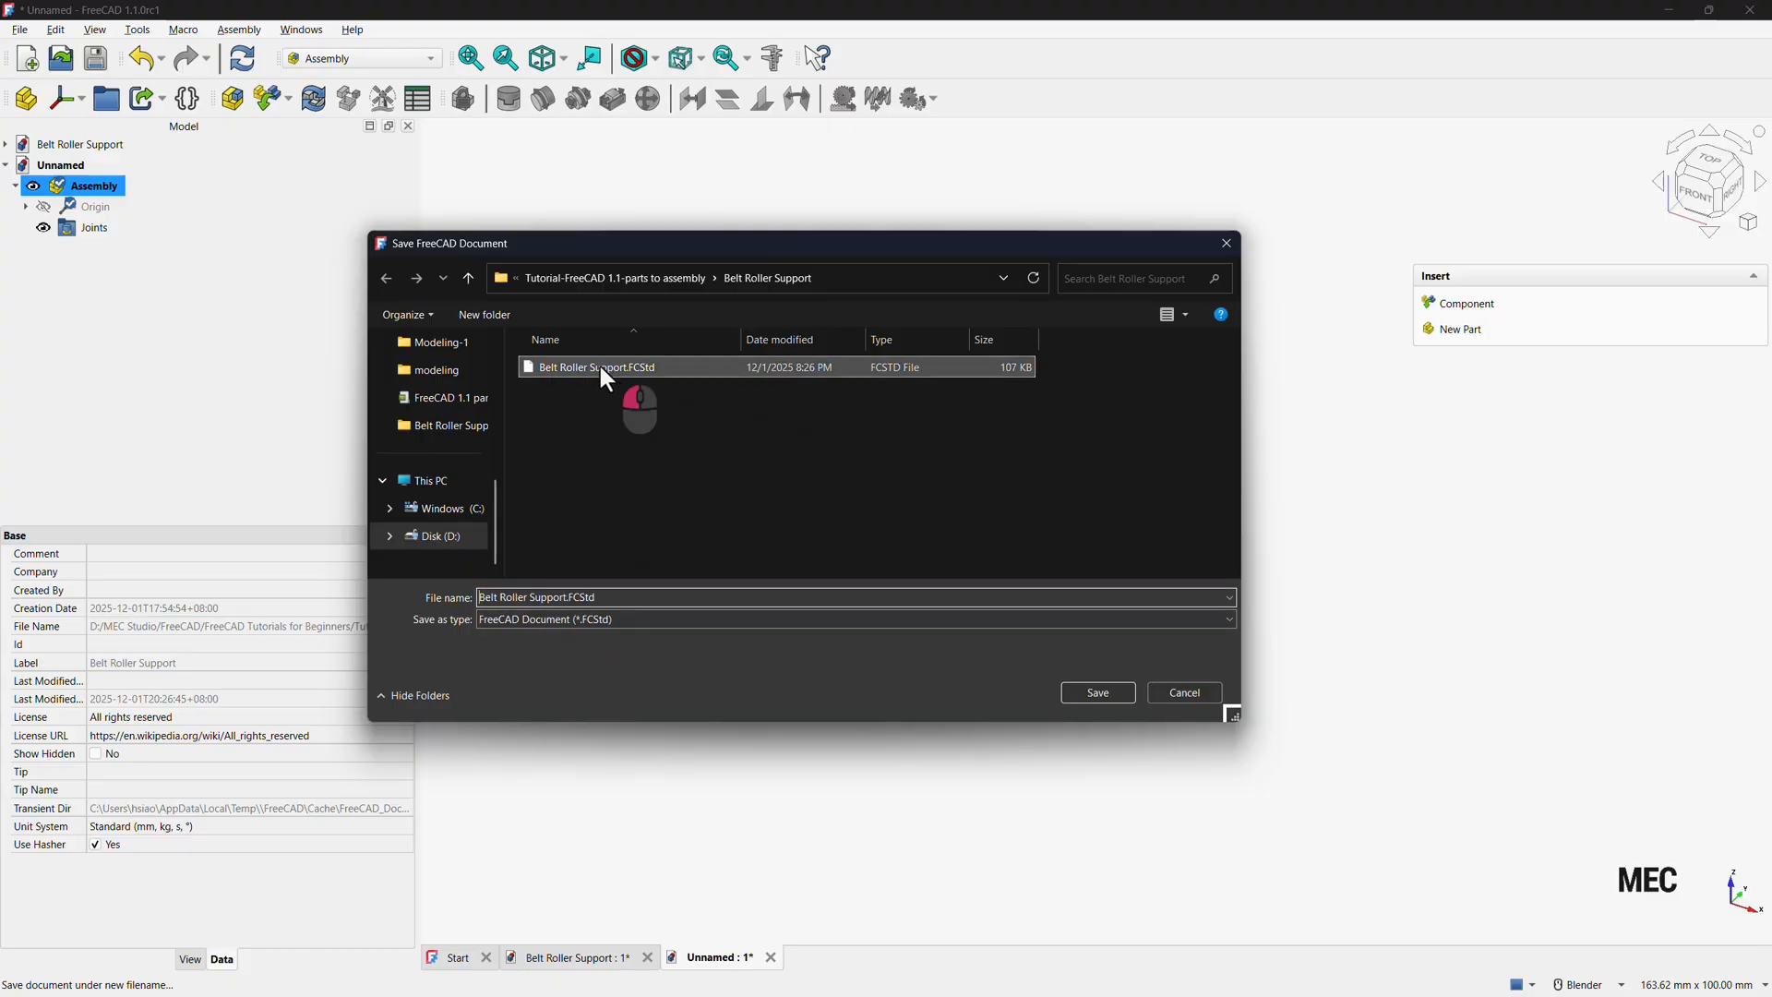
pyautogui.click(565, 598)
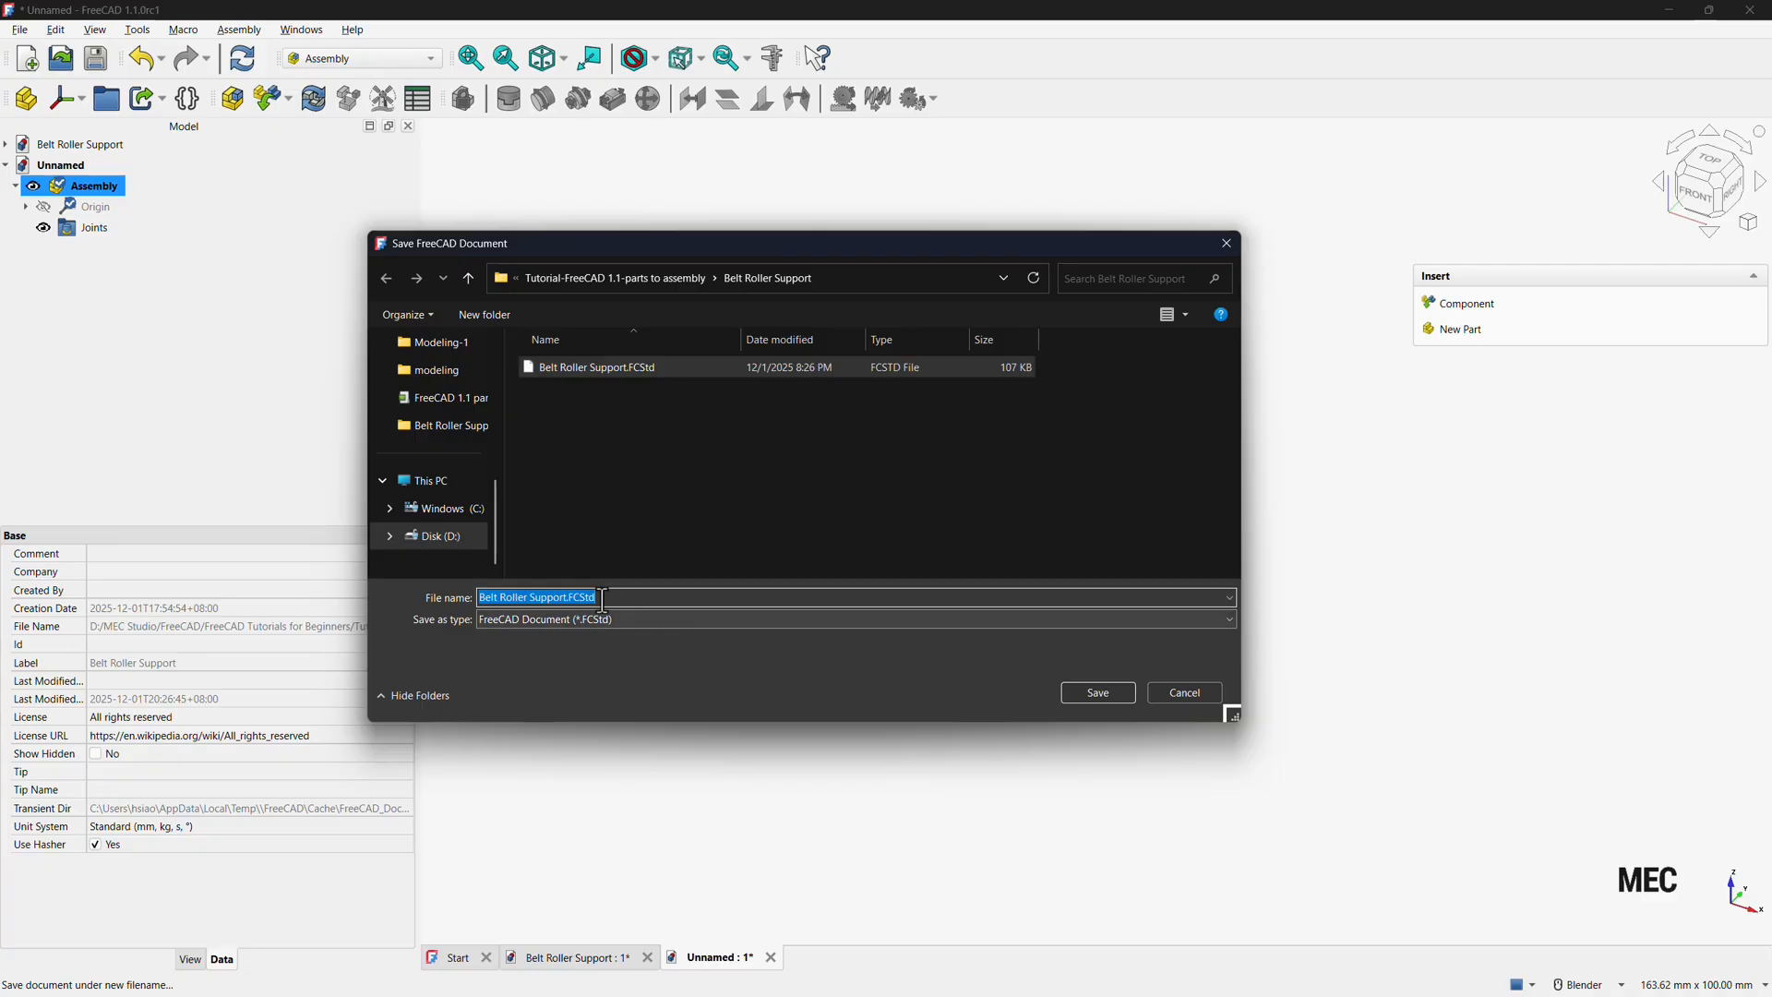
pyautogui.click(571, 597)
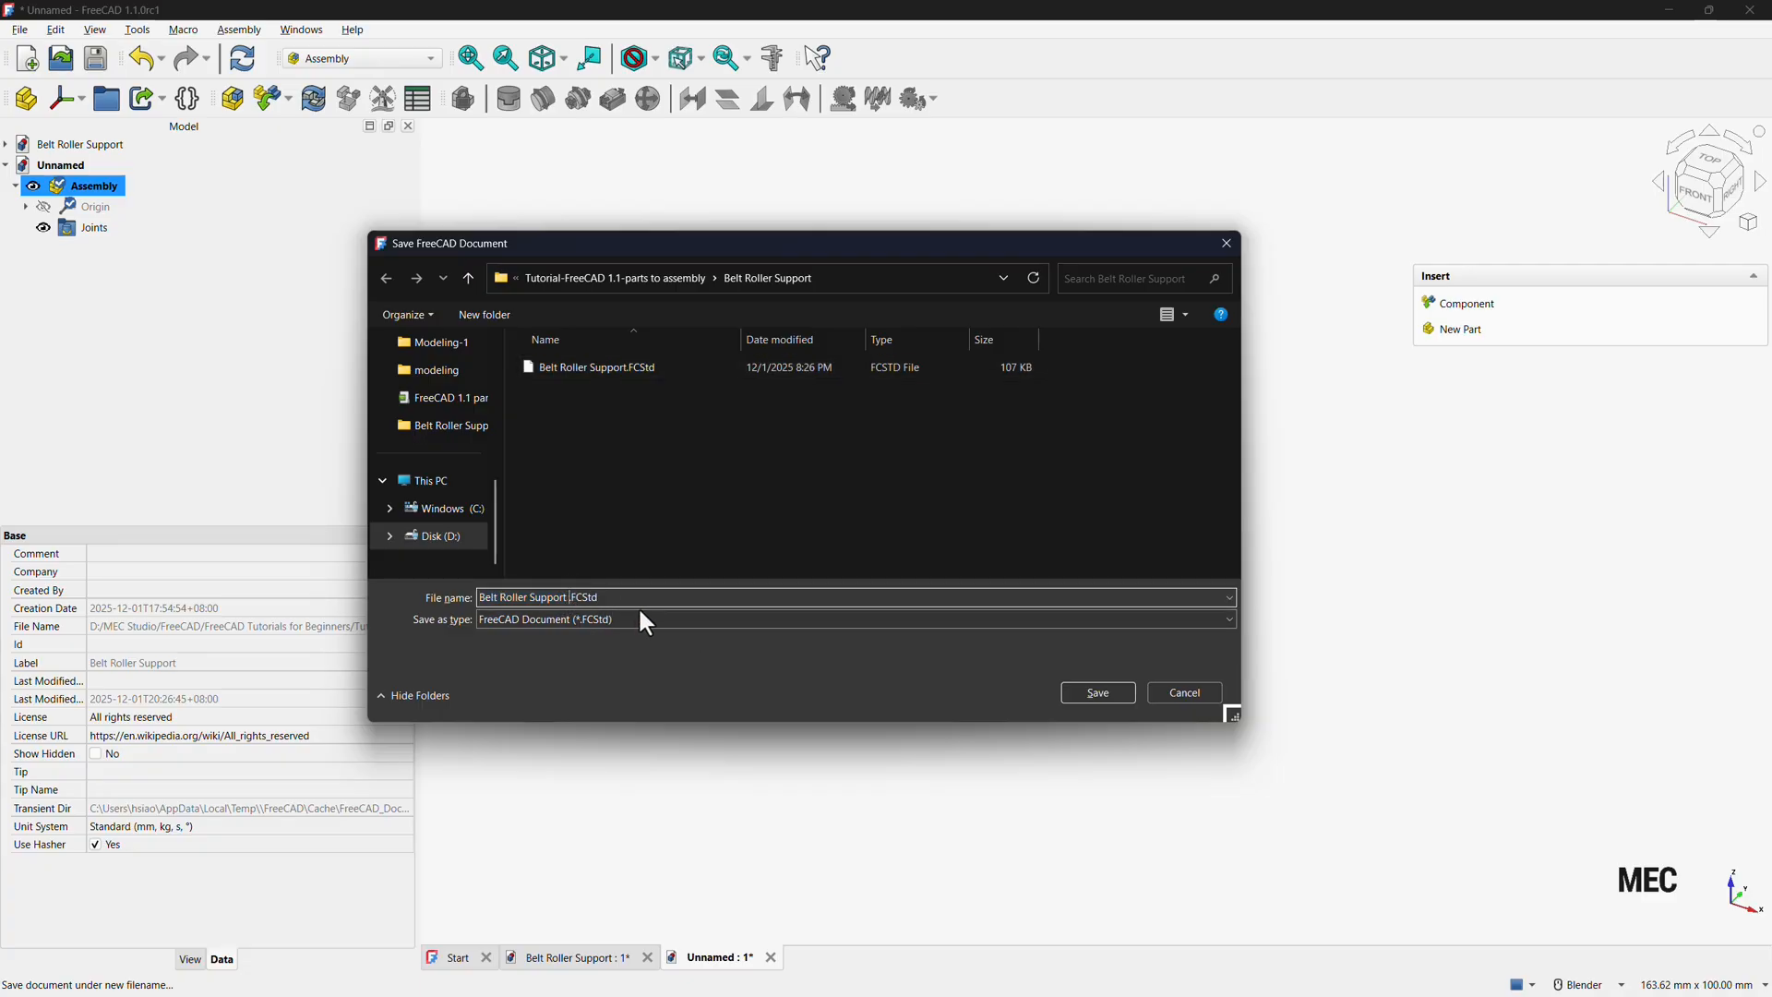
pyautogui.write('assmebly')
pyautogui.click(1103, 690)
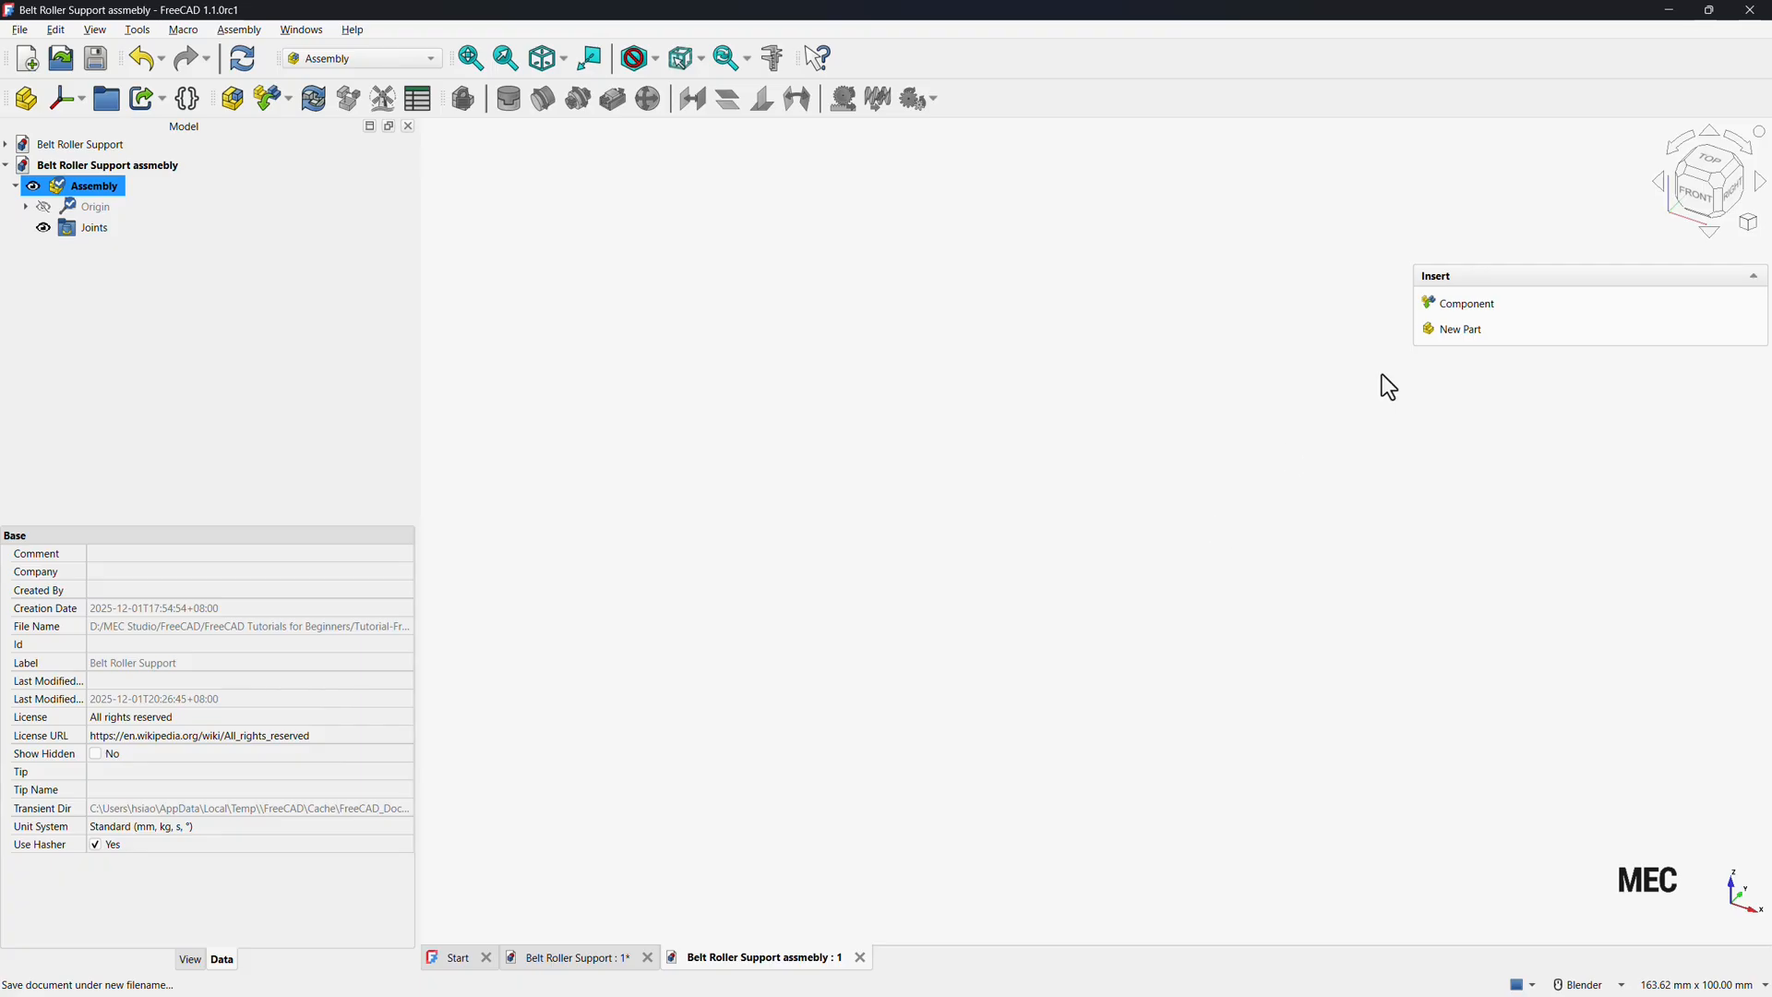
# Insert the support bracket from Belt Roller Support as a component and ground it.
pyautogui.click(1470, 312)
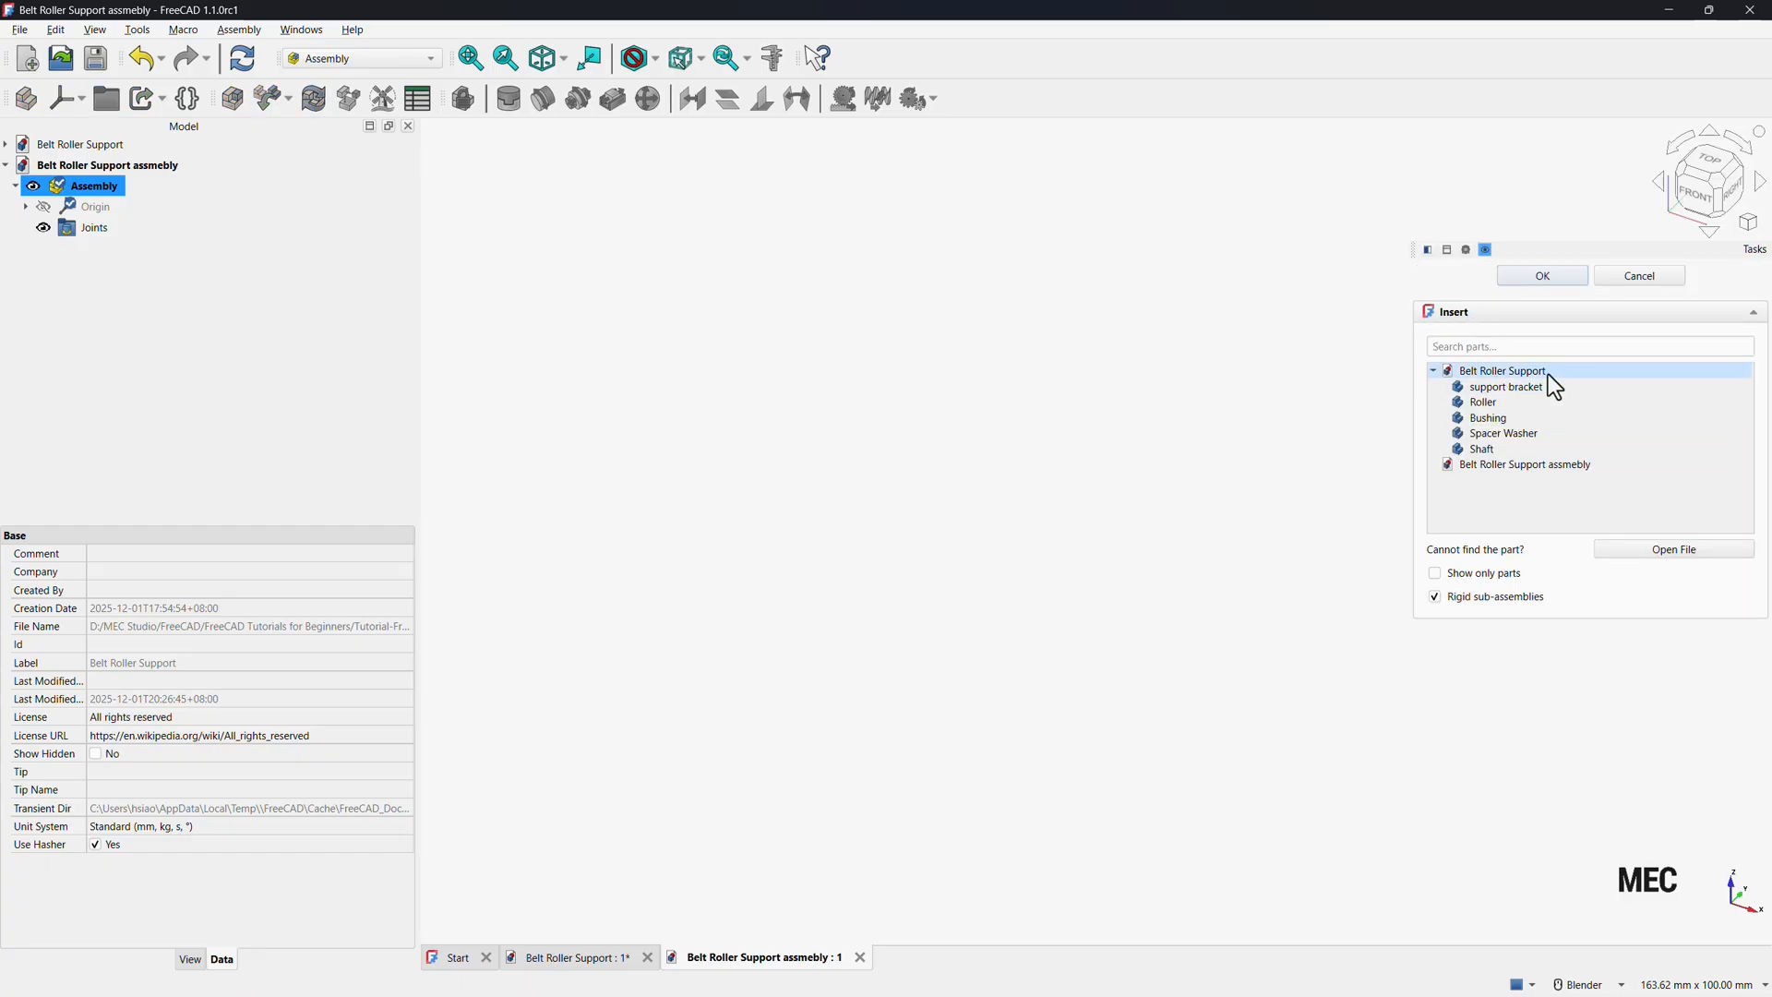
pyautogui.click(572, 958)
pyautogui.click(712, 959)
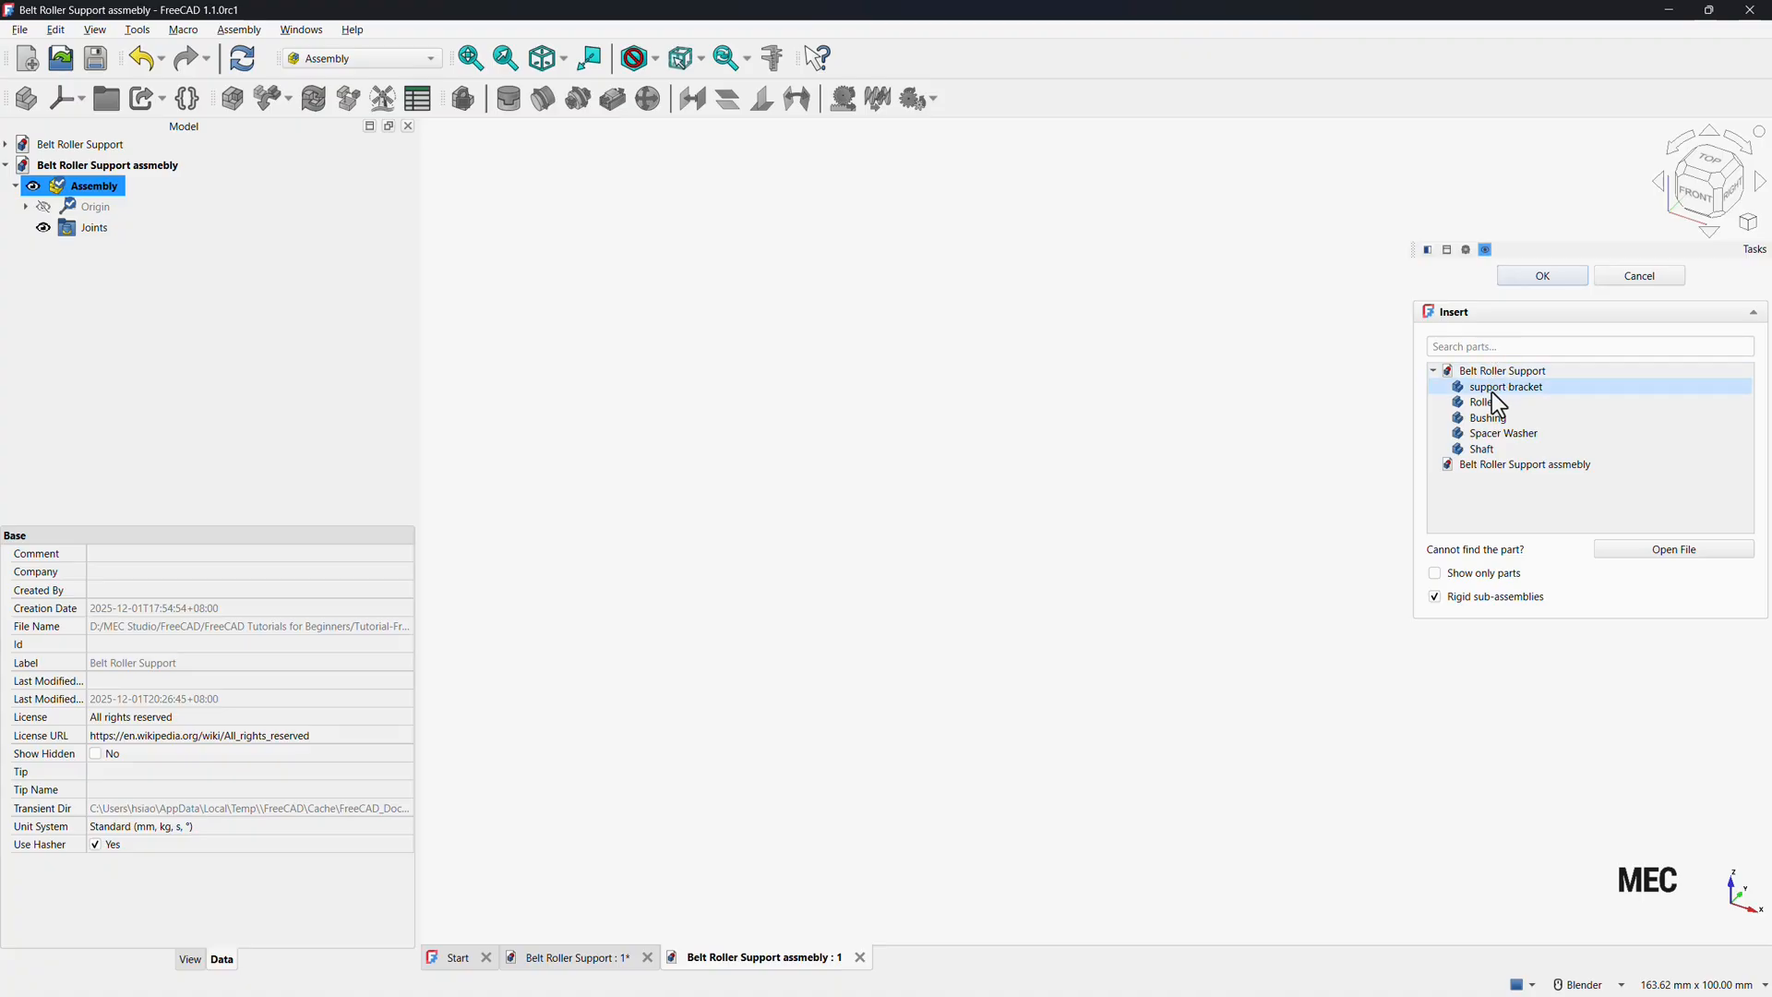
pyautogui.click(1491, 391)
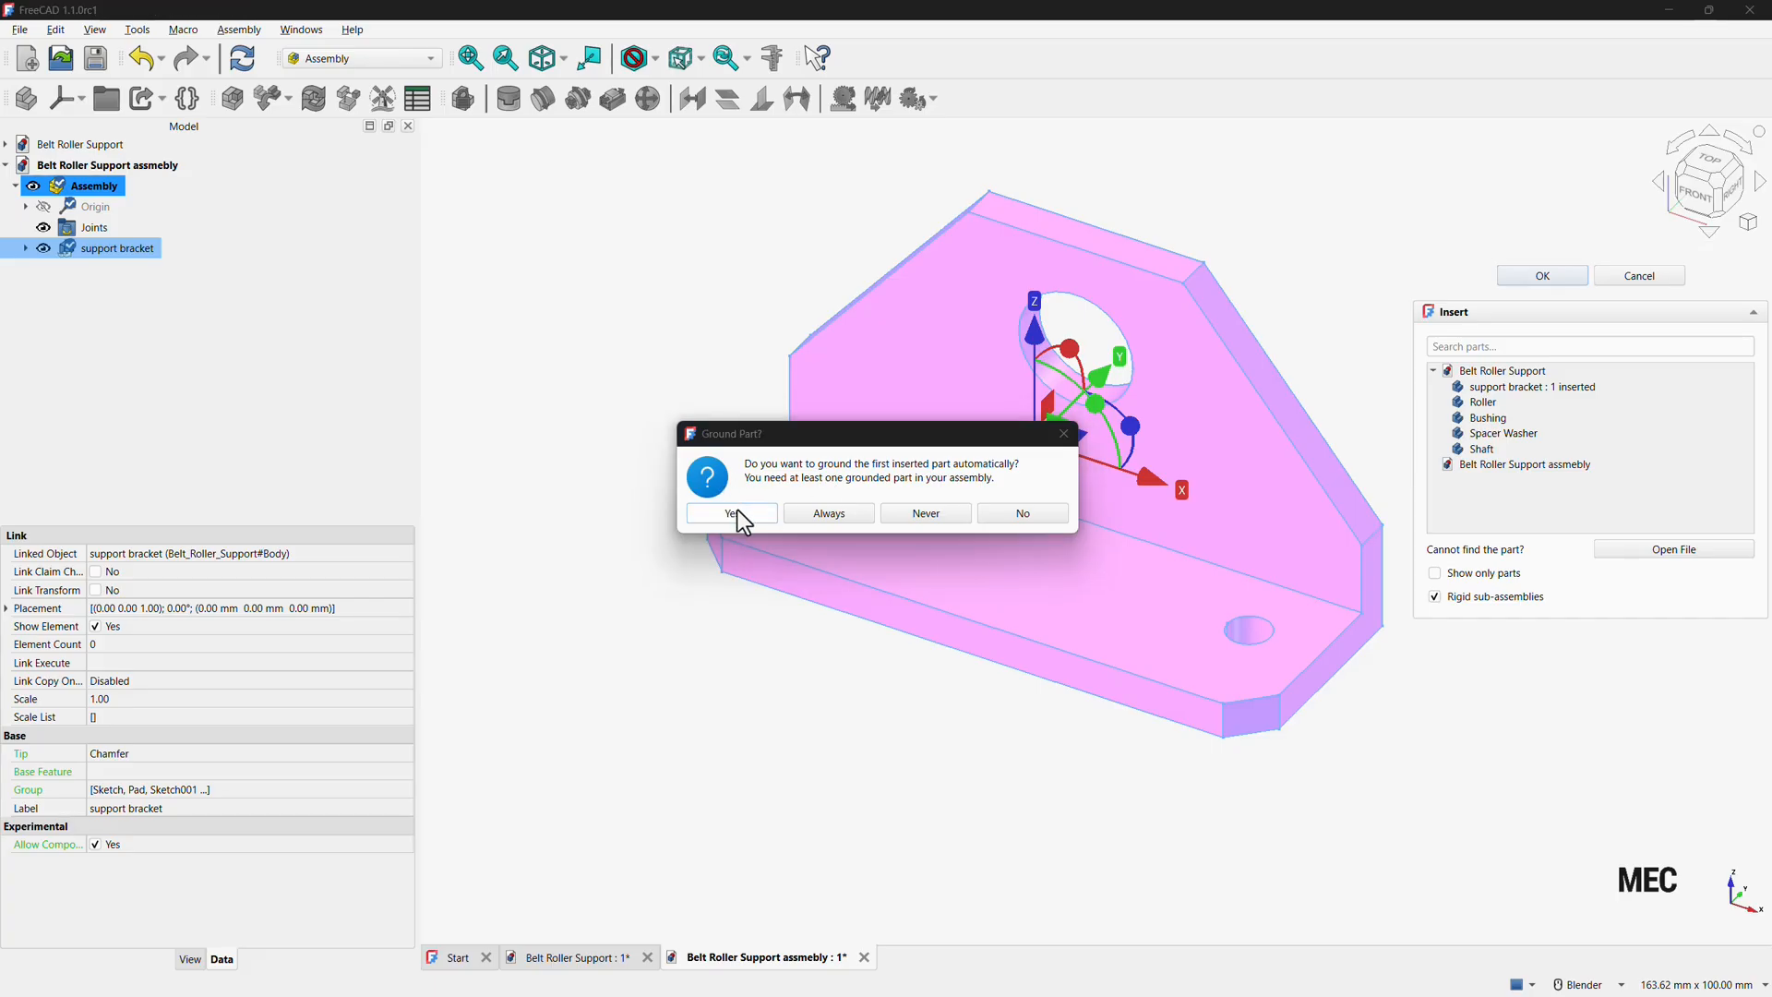
pyautogui.click(738, 510)
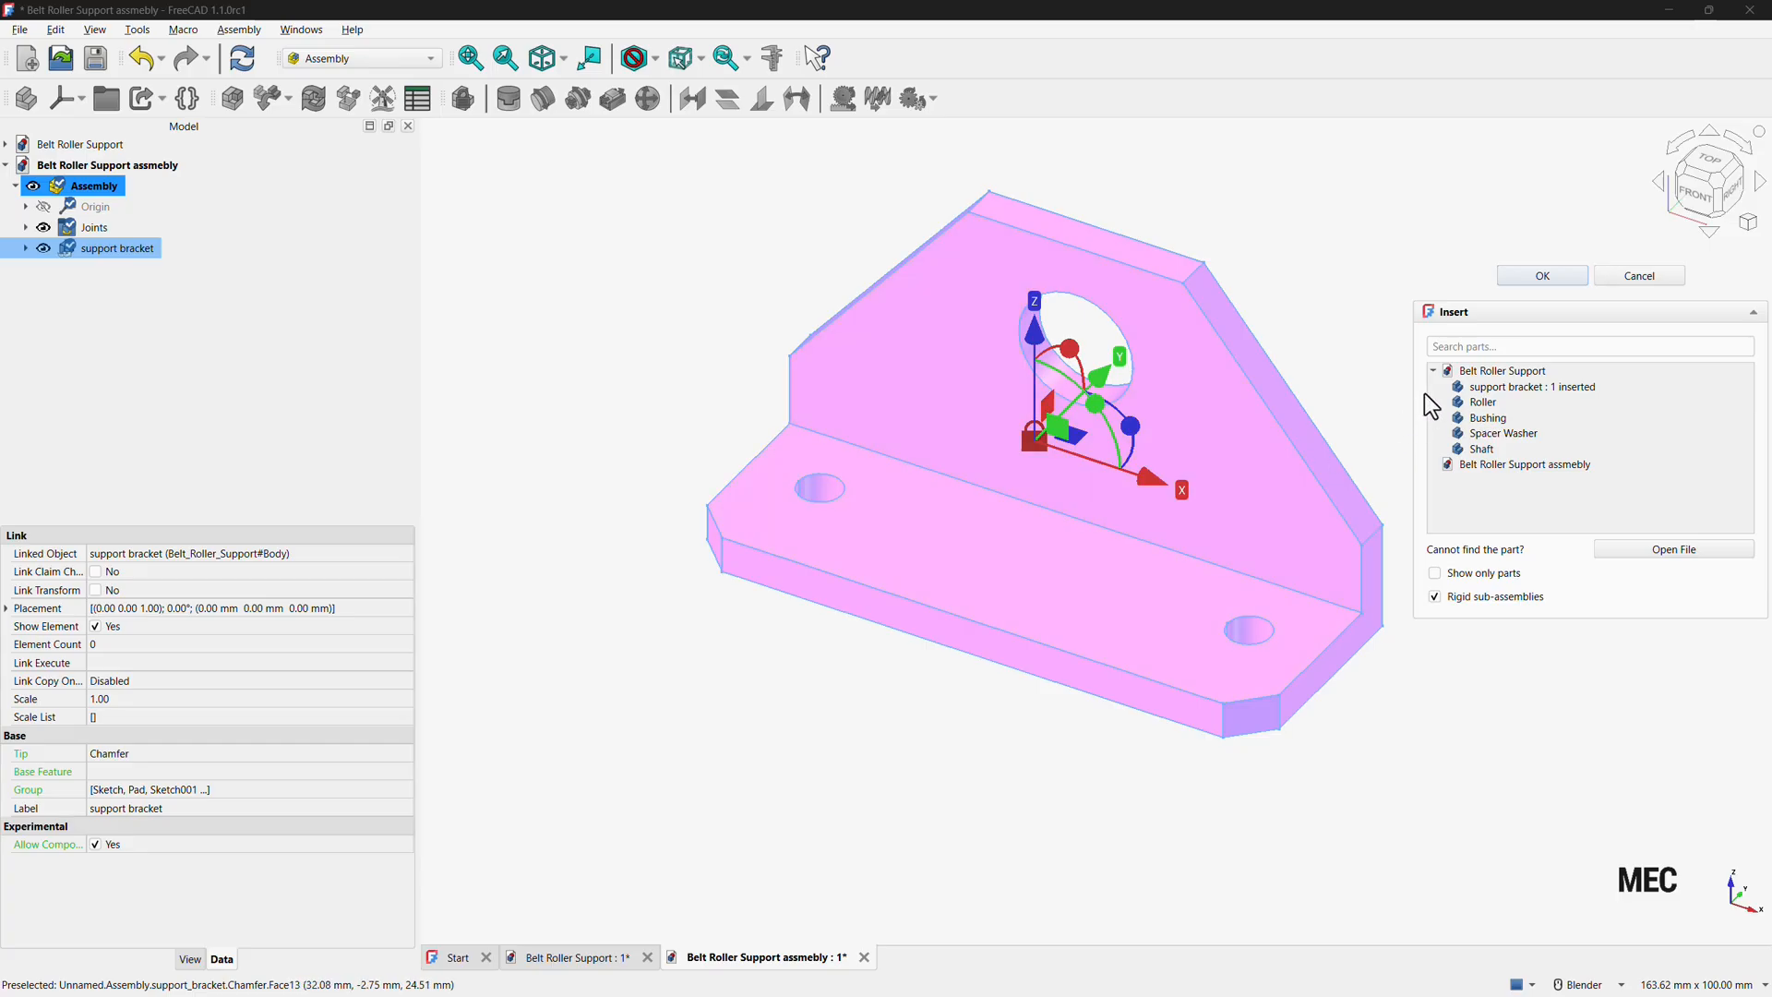
# Insert the Roller component and move it clear of the bracket.
pyautogui.click(1487, 403)
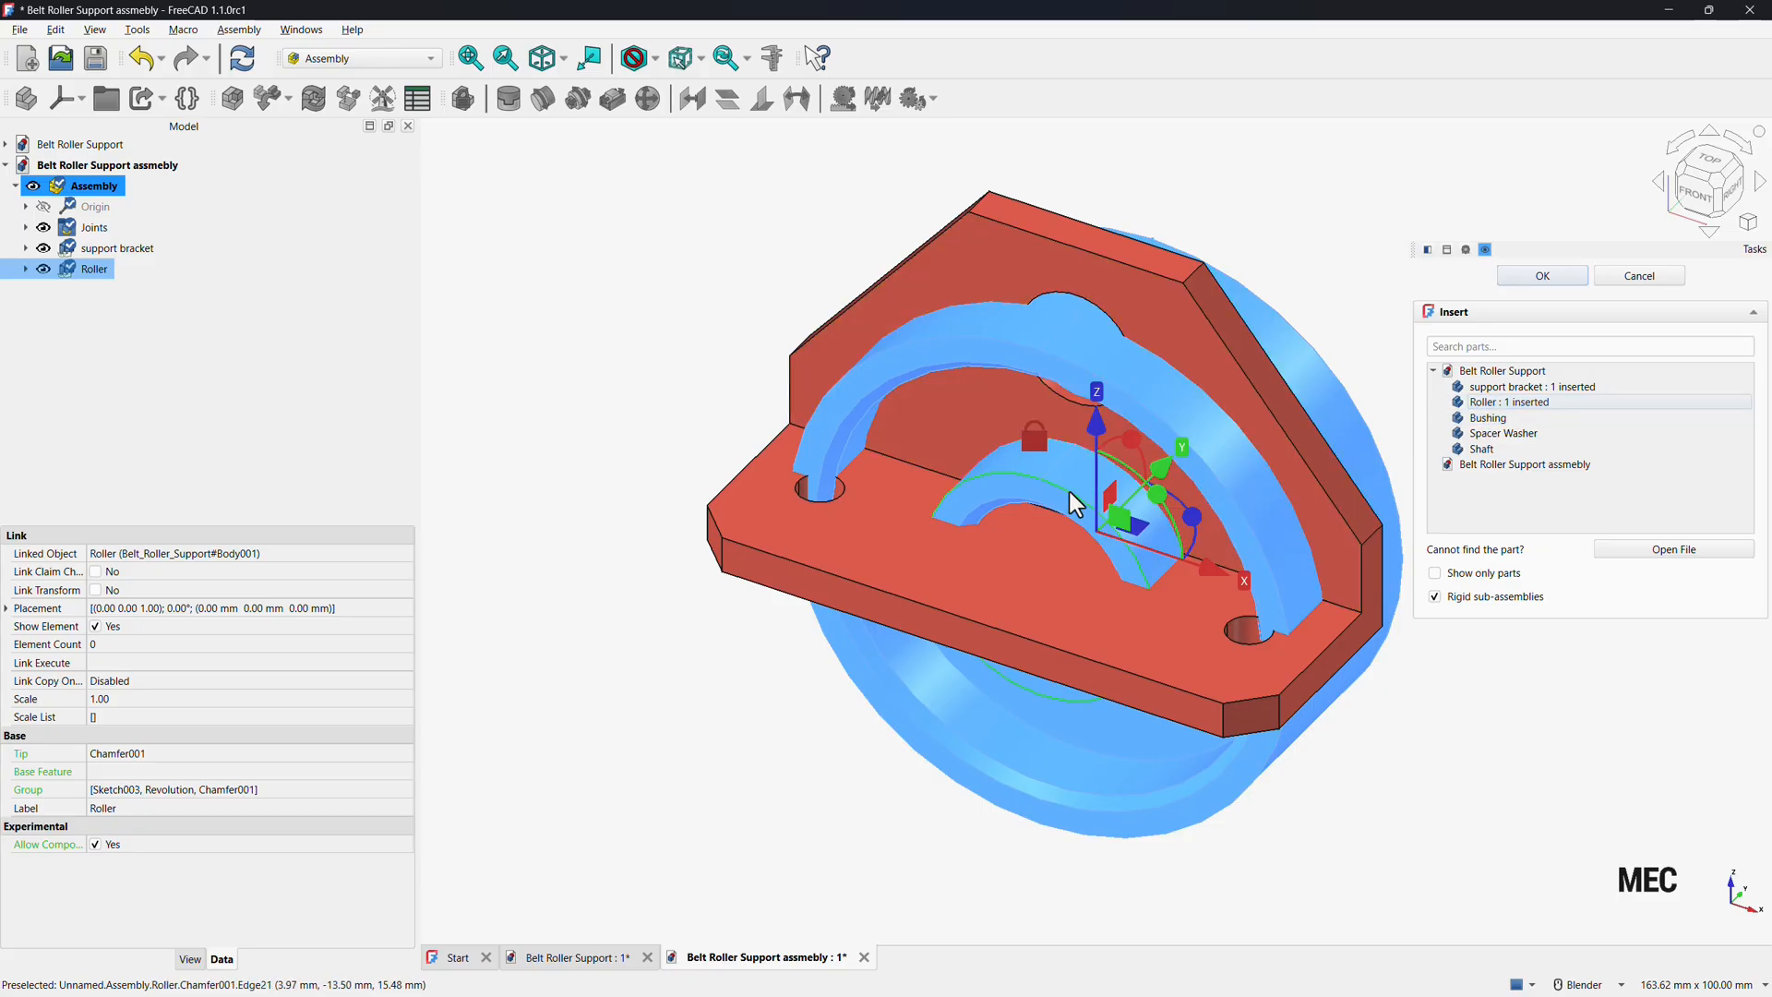
pyautogui.moveTo(1159, 464); pyautogui.dragTo(809, 727)
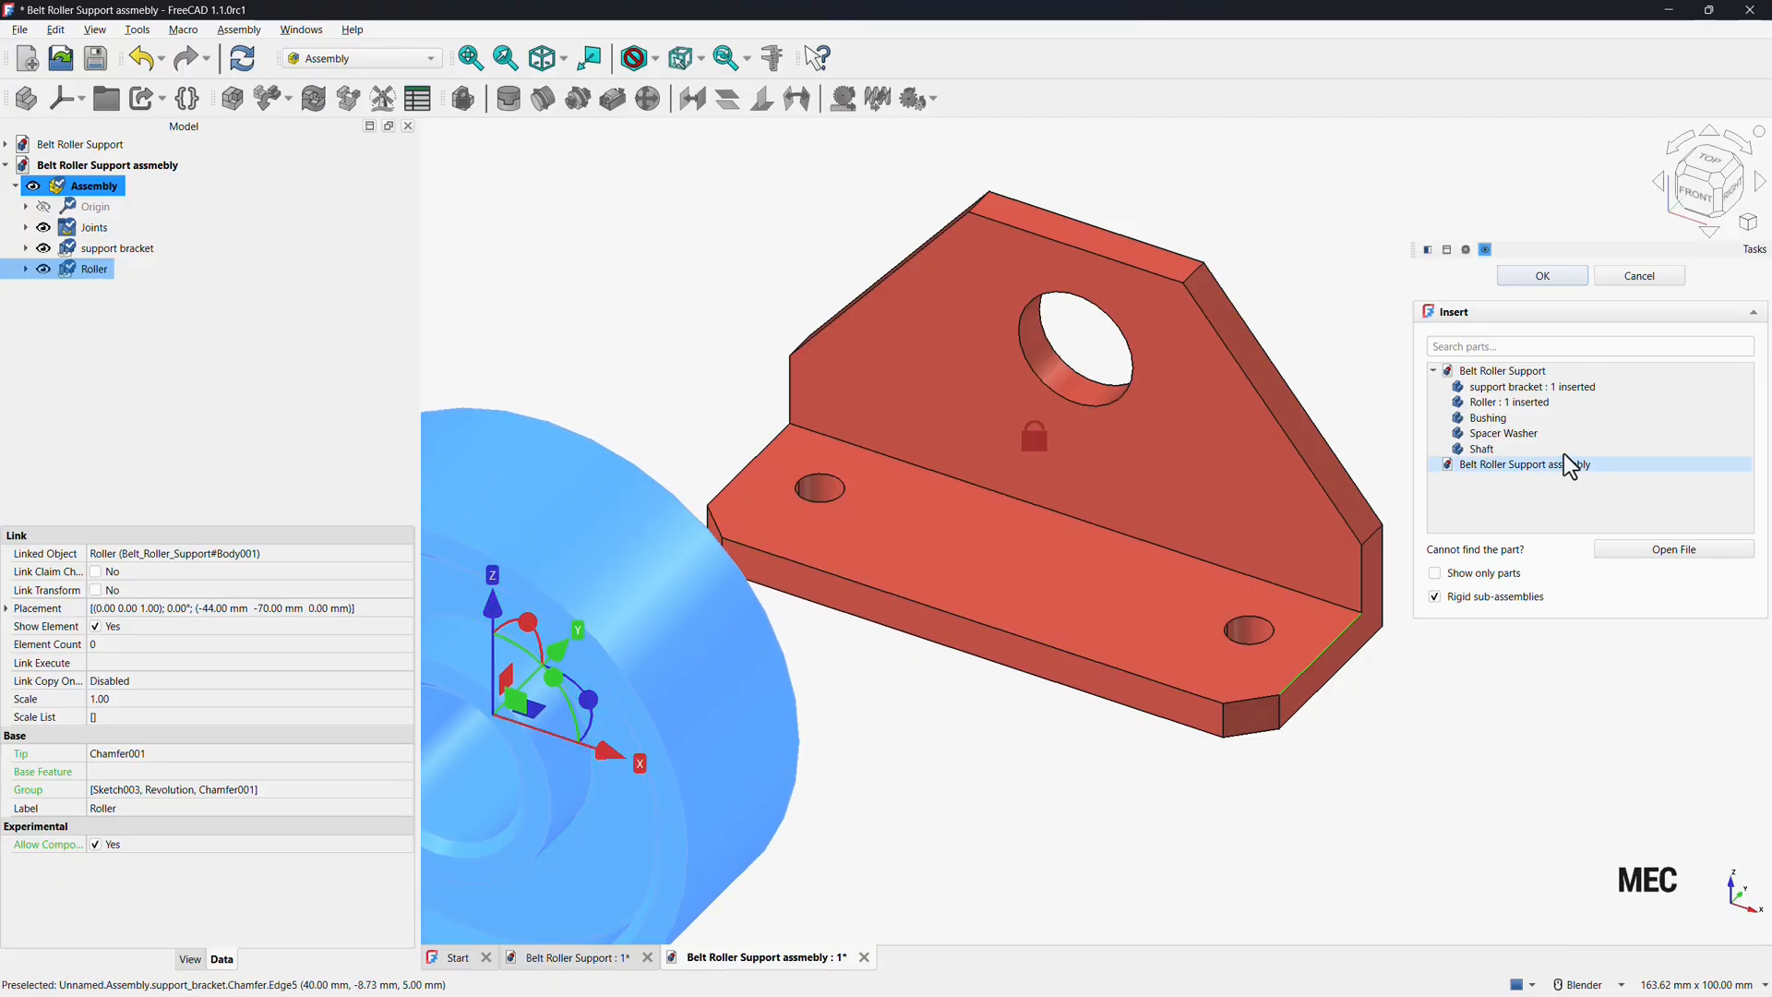
# Insert the Bushing, Spacer Washer and Shaft components, moving the shaft clear, and confirm the insertion.
pyautogui.click(1499, 418)
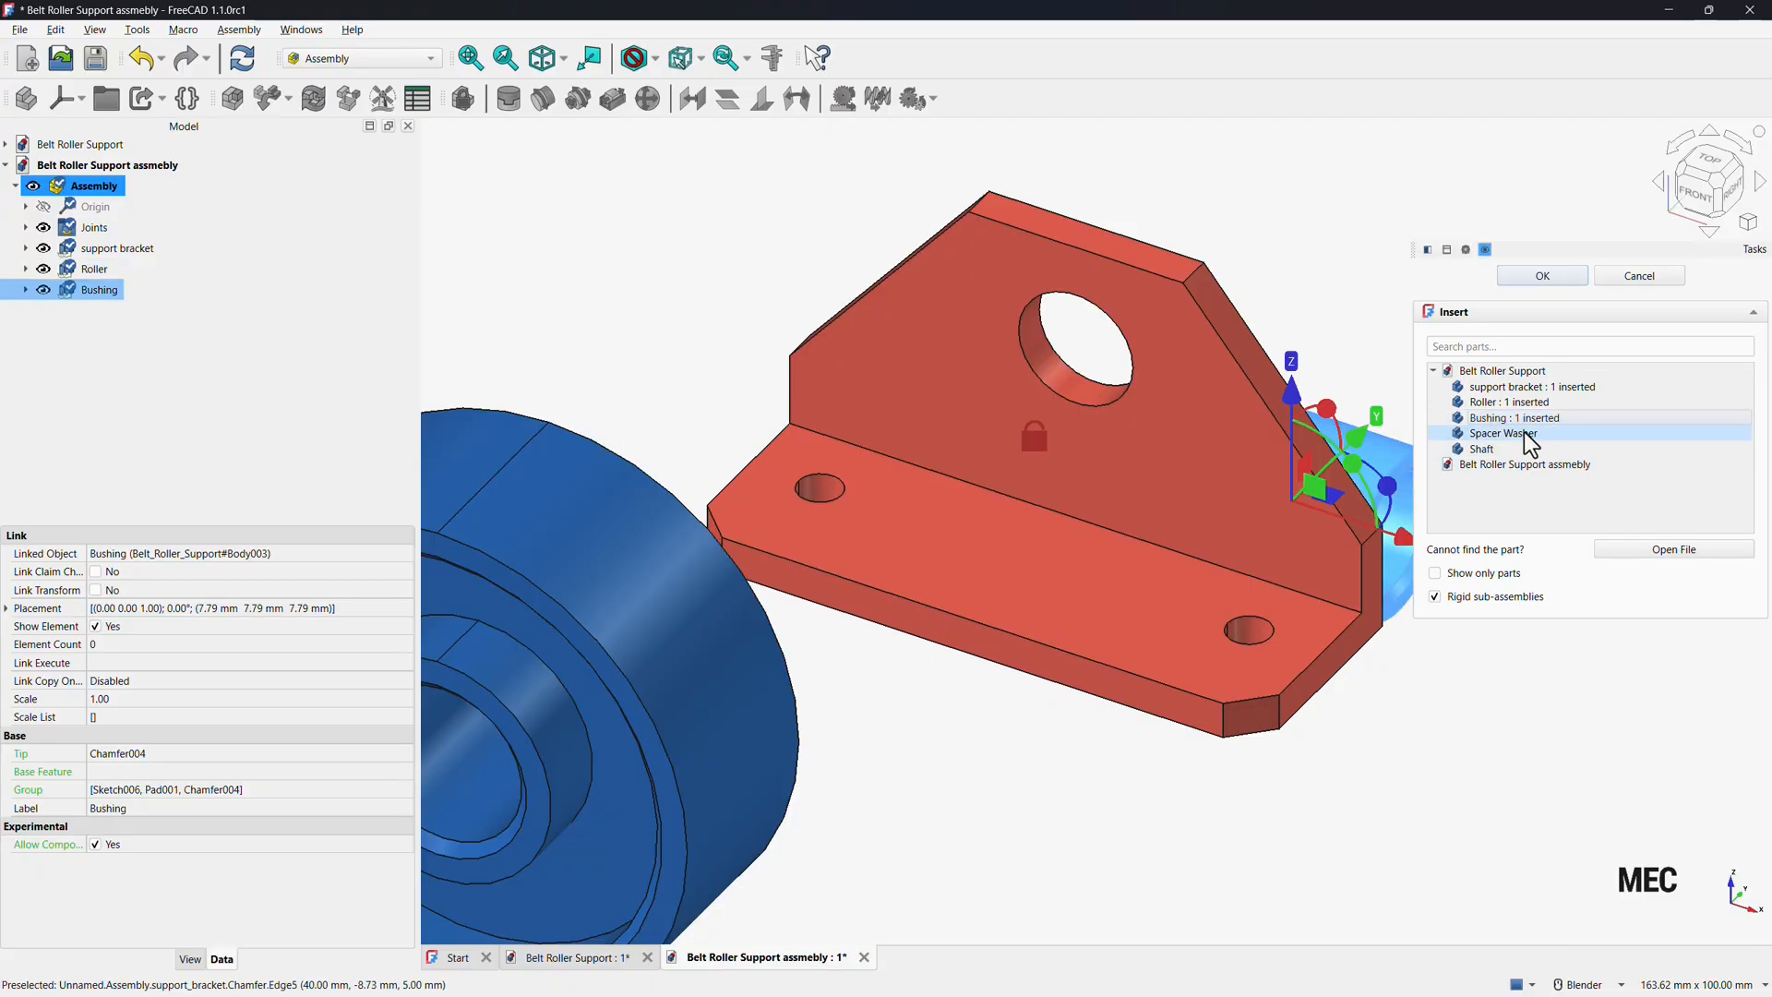
pyautogui.click(1524, 431)
pyautogui.click(1519, 452)
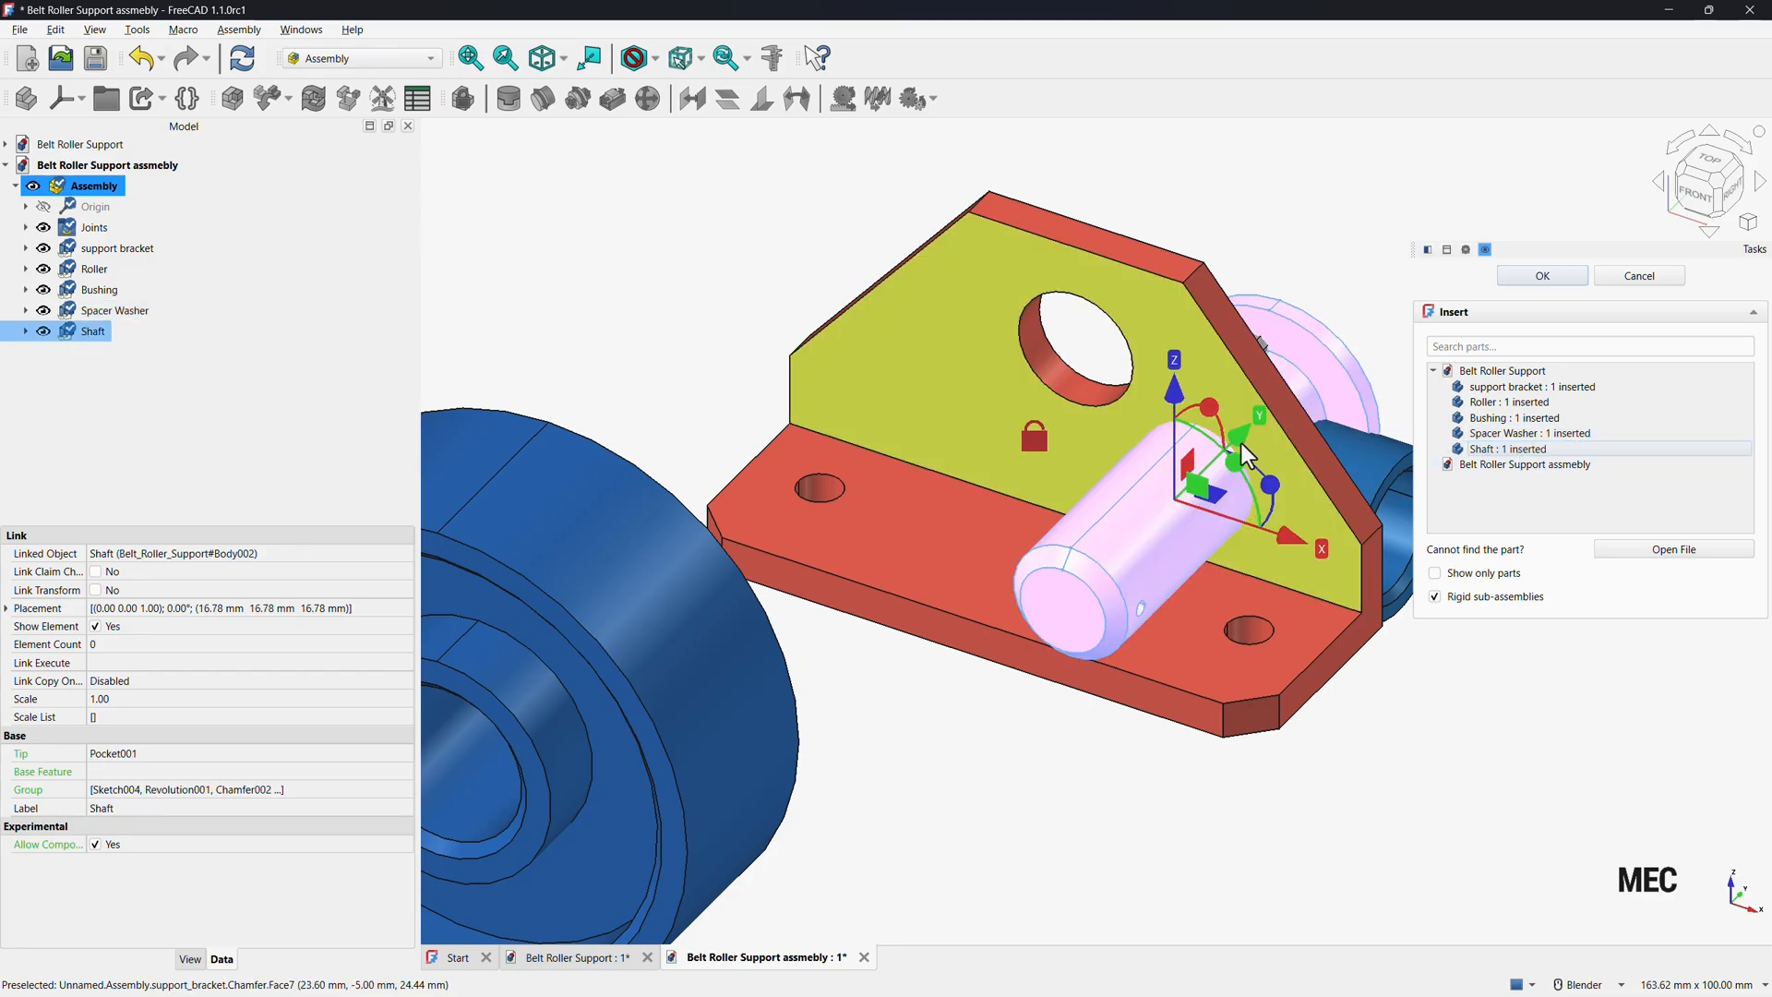
pyautogui.moveTo(1239, 443); pyautogui.dragTo(1519, 164)
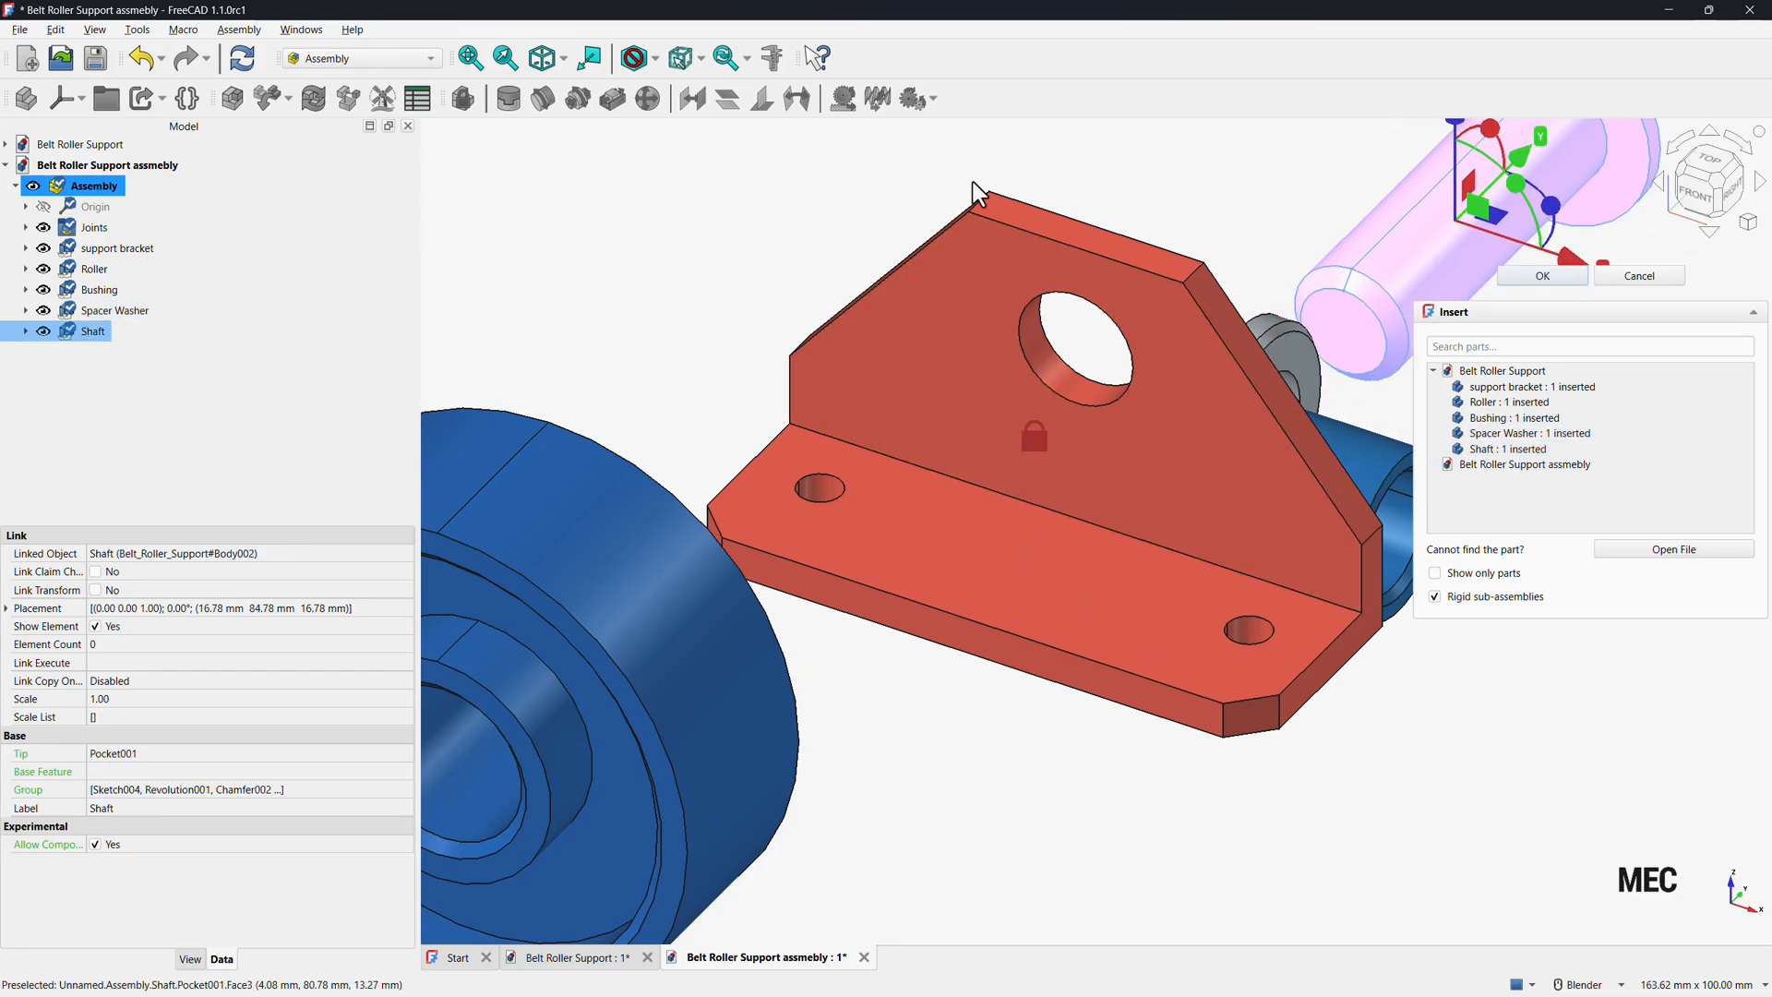
pyautogui.click(506, 59)
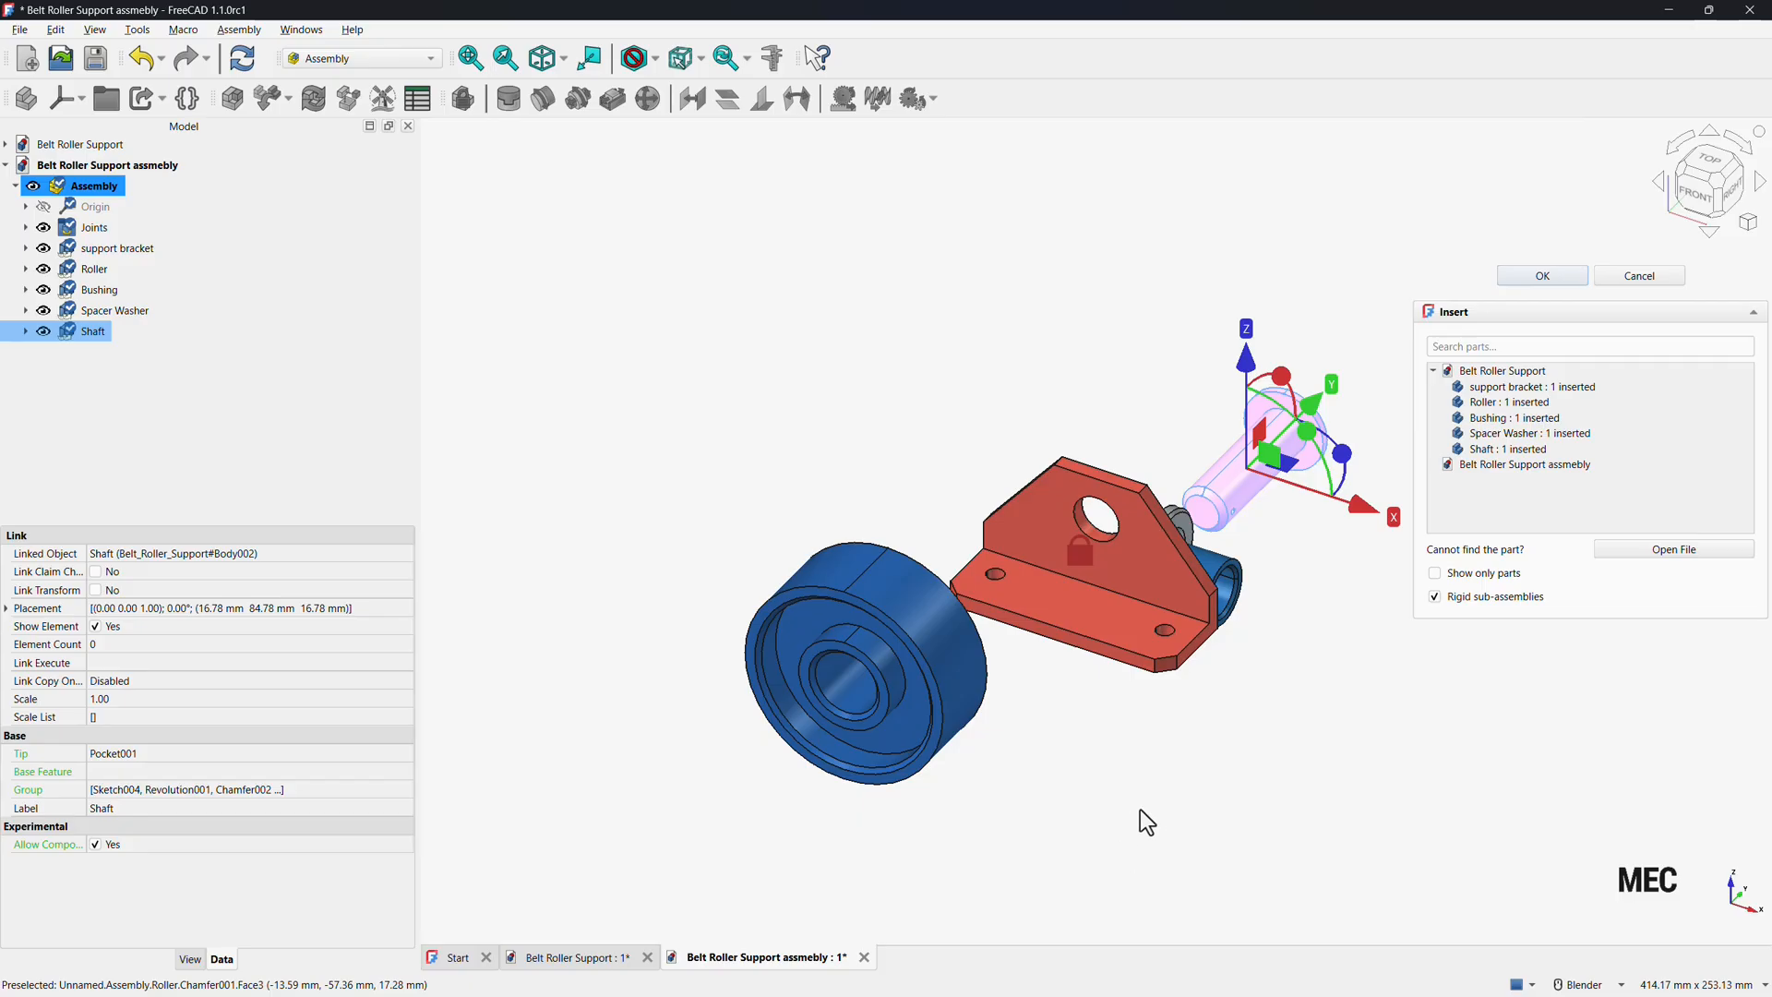
pyautogui.click(1542, 278)
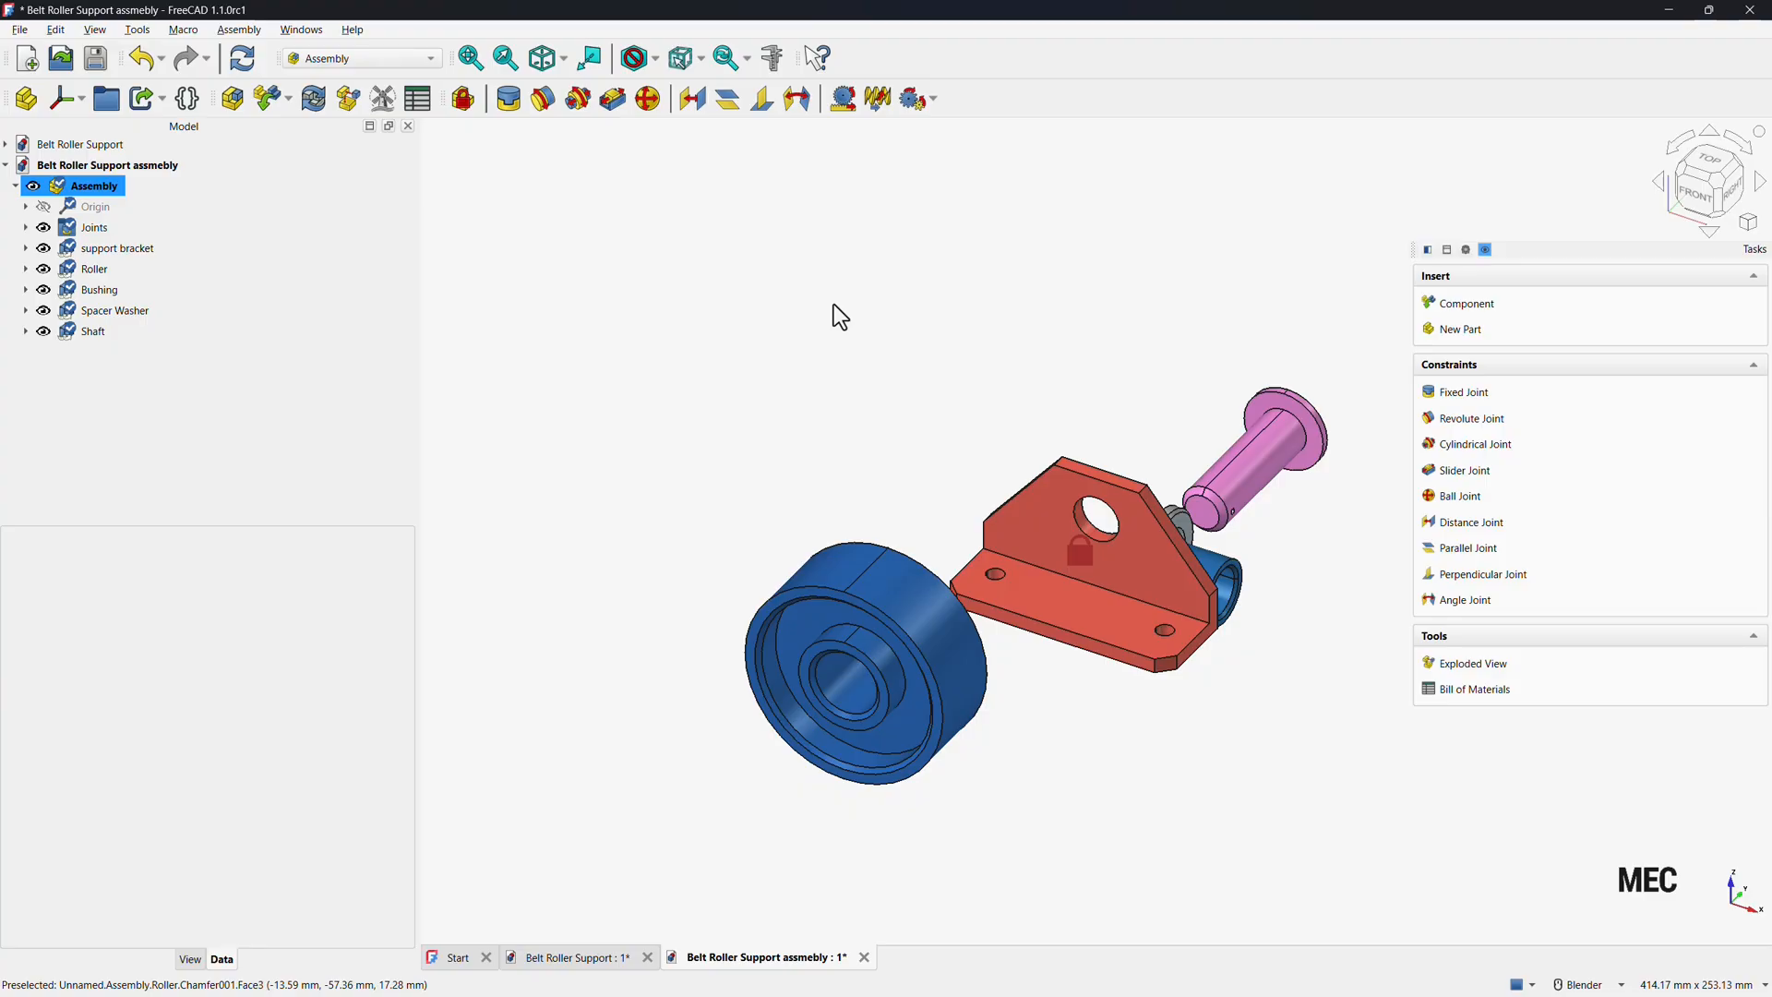
# Add a cylindrical joint between the shaft's body and the bracket's hole, reversing the joint direction.
pyautogui.moveTo(1068, 720); pyautogui.dragTo(984, 728, button='middle')
pyautogui.scroll(-1, 1006, 703)
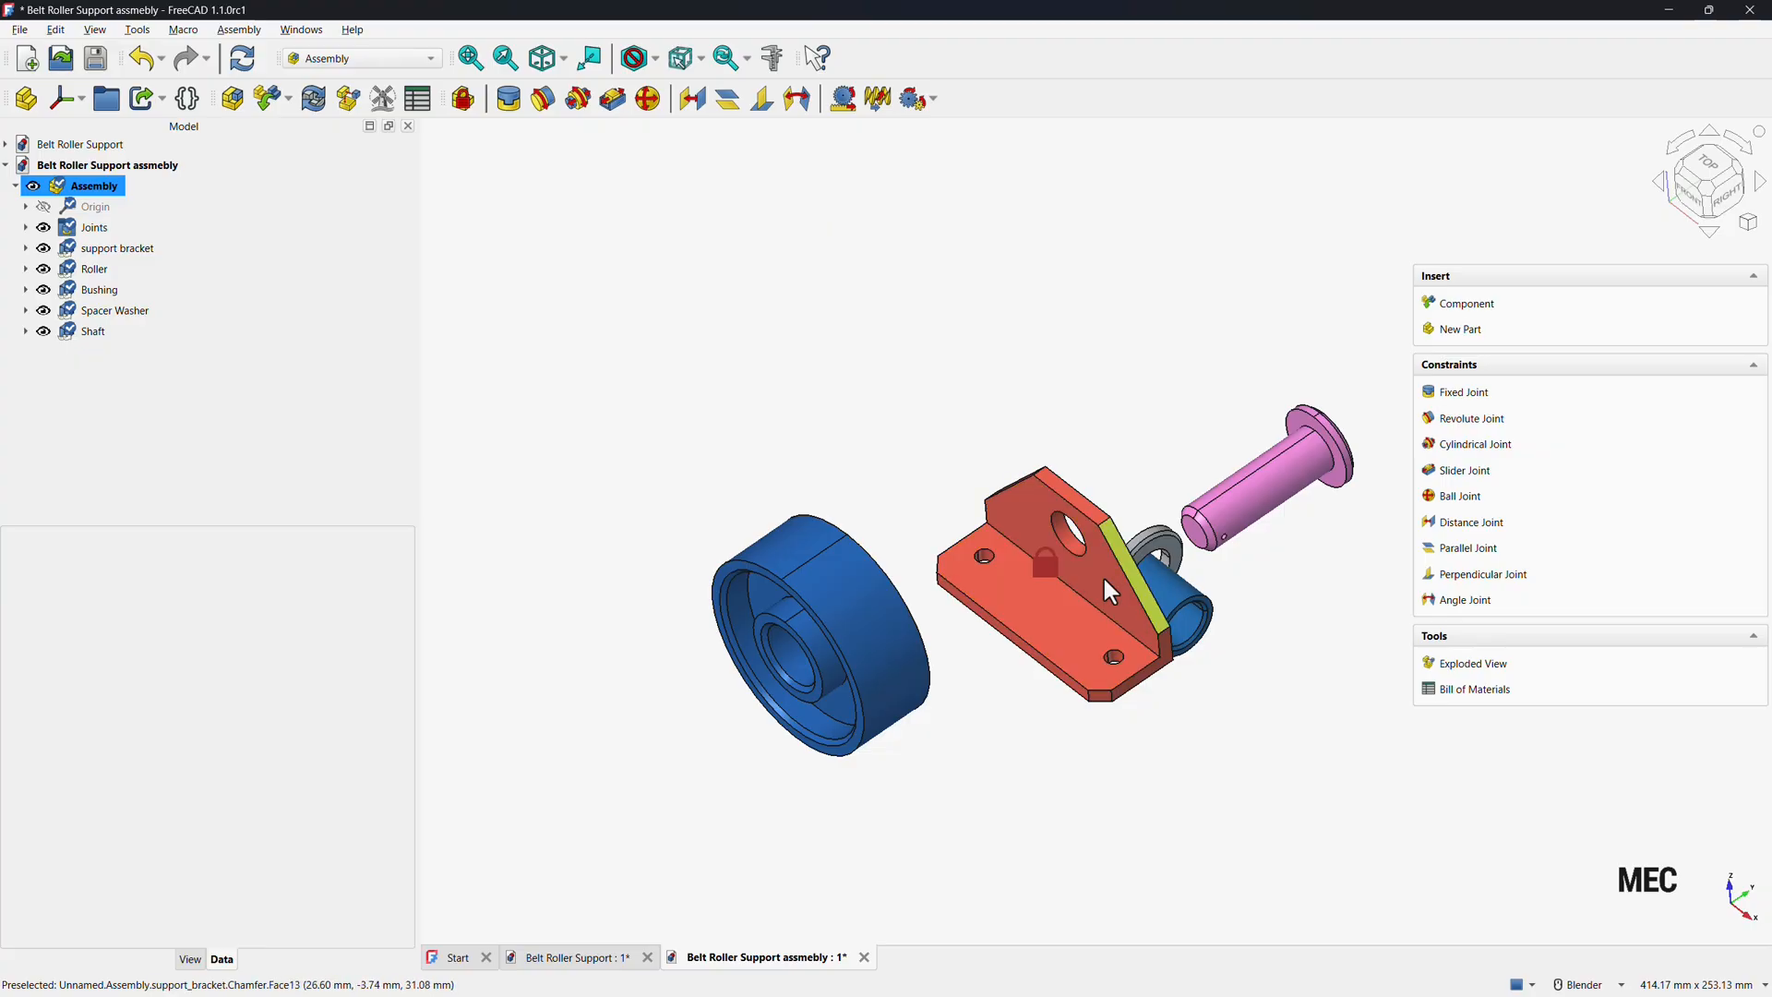
pyautogui.click(1067, 643)
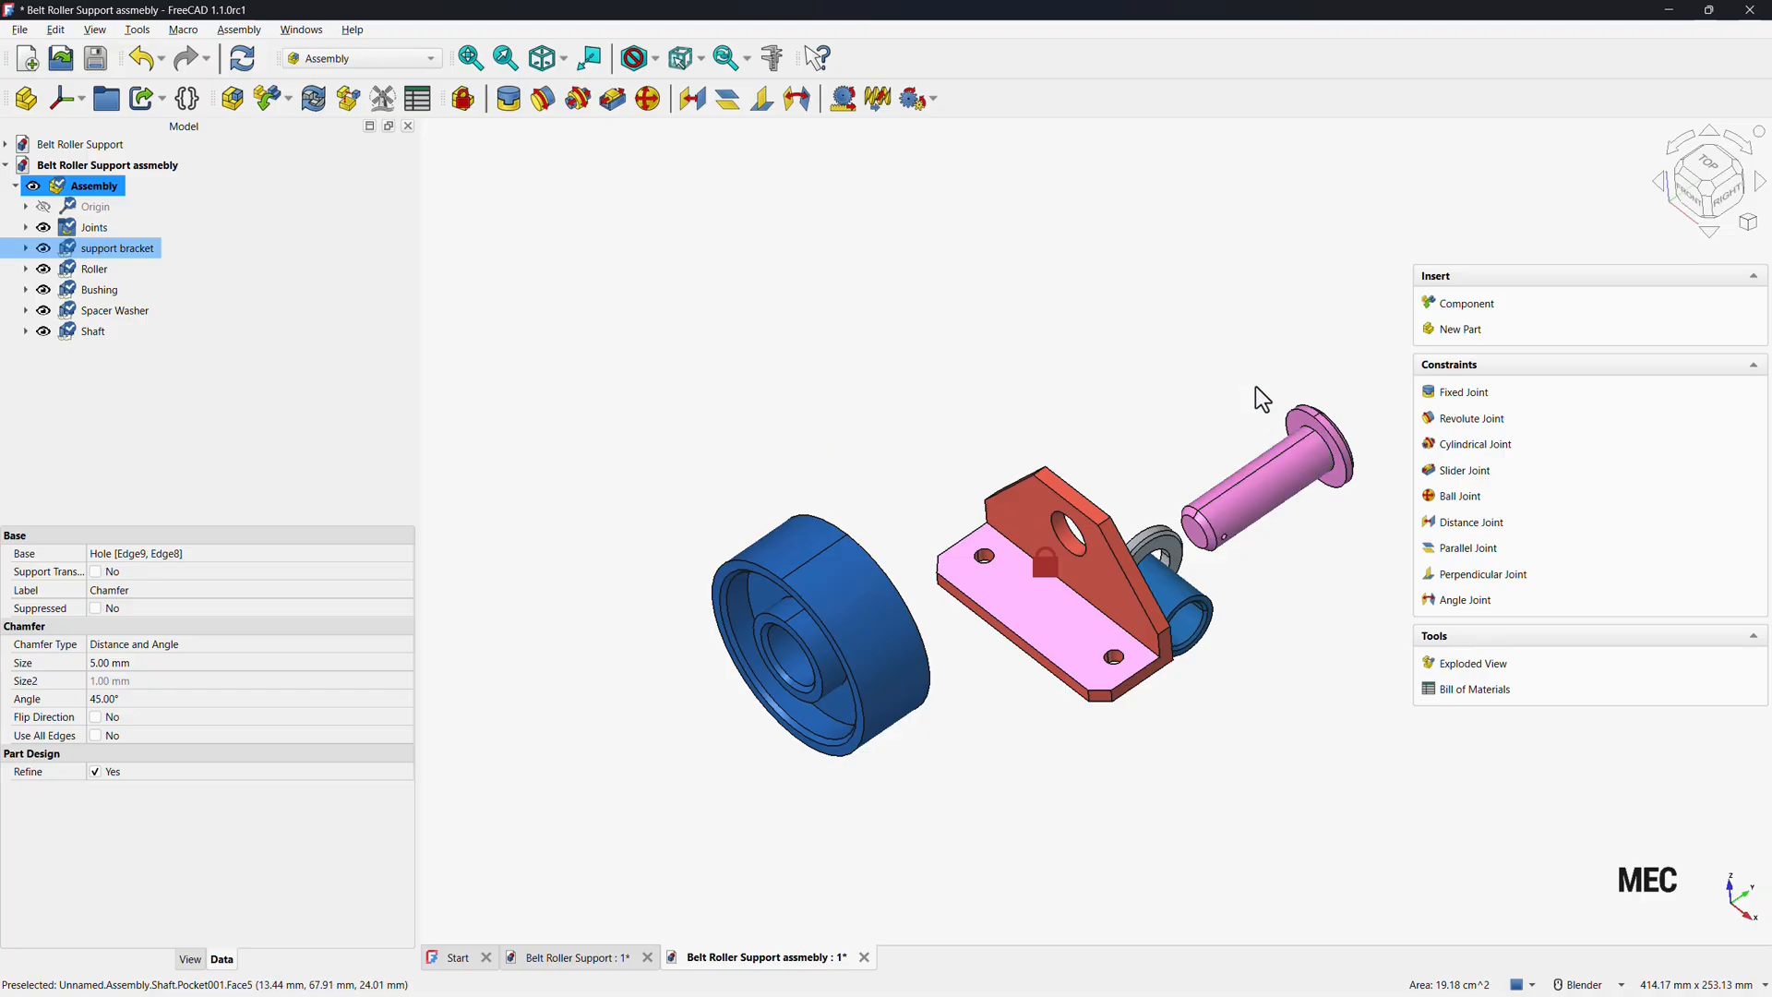
pyautogui.click(1488, 451)
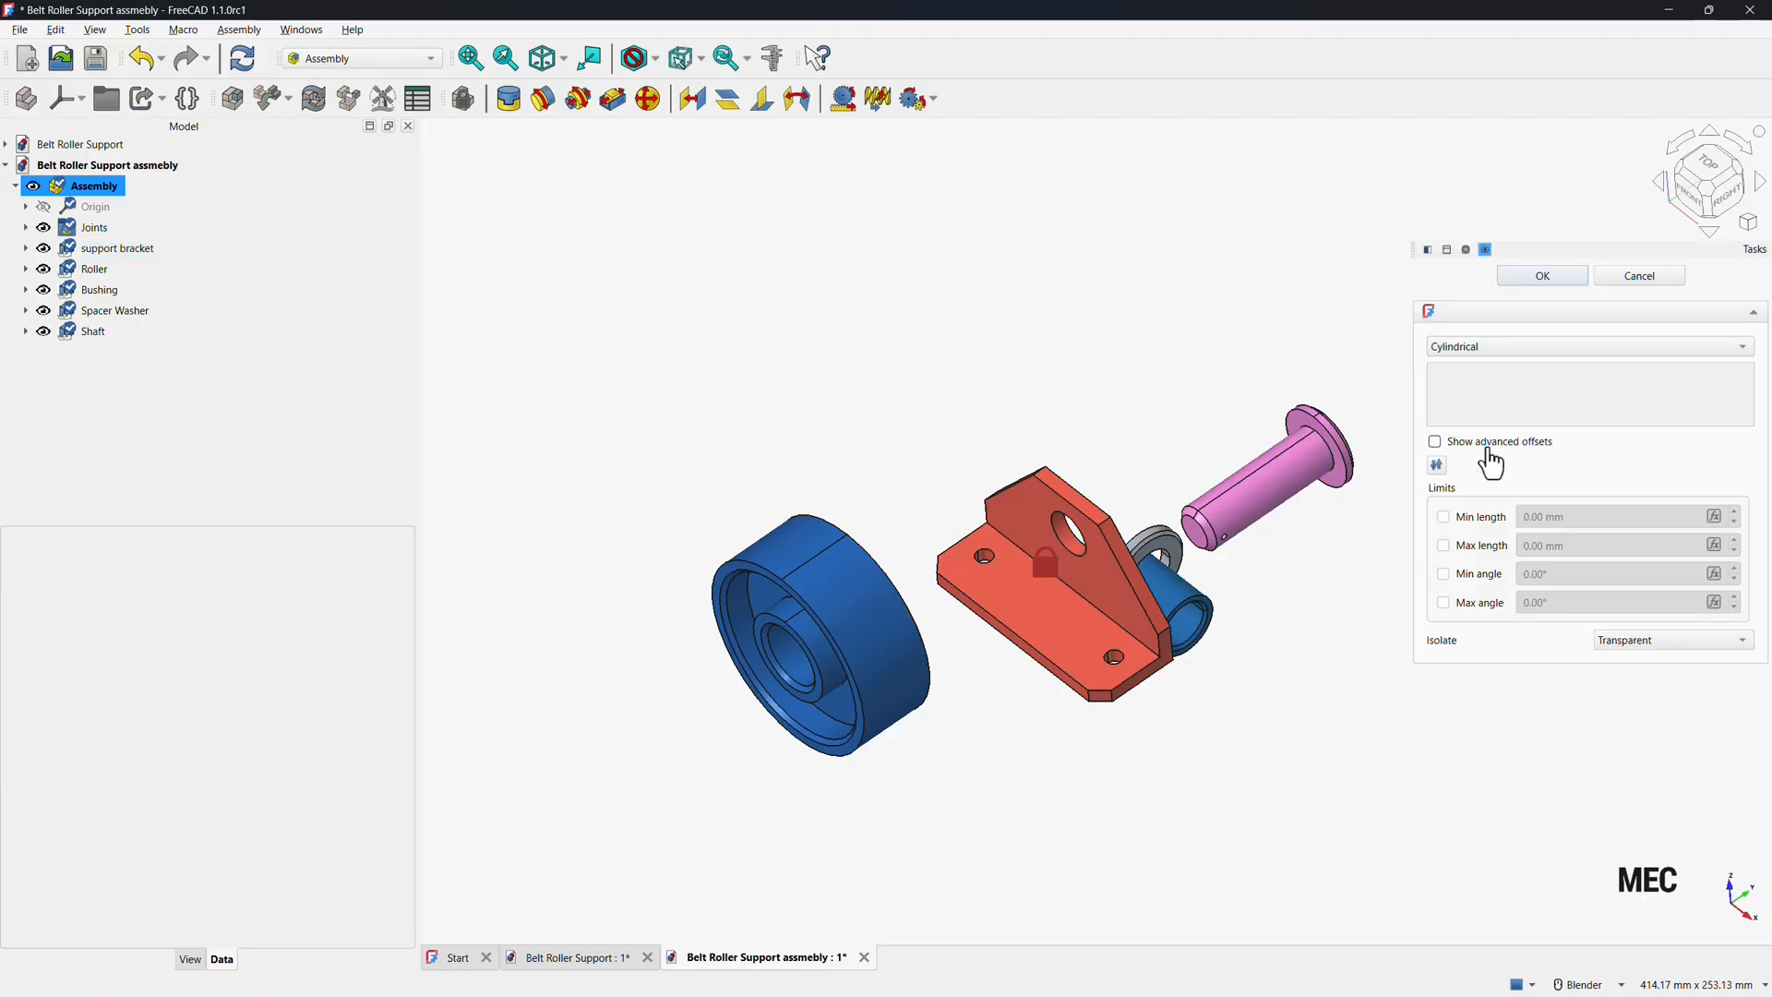
pyautogui.click(1259, 502)
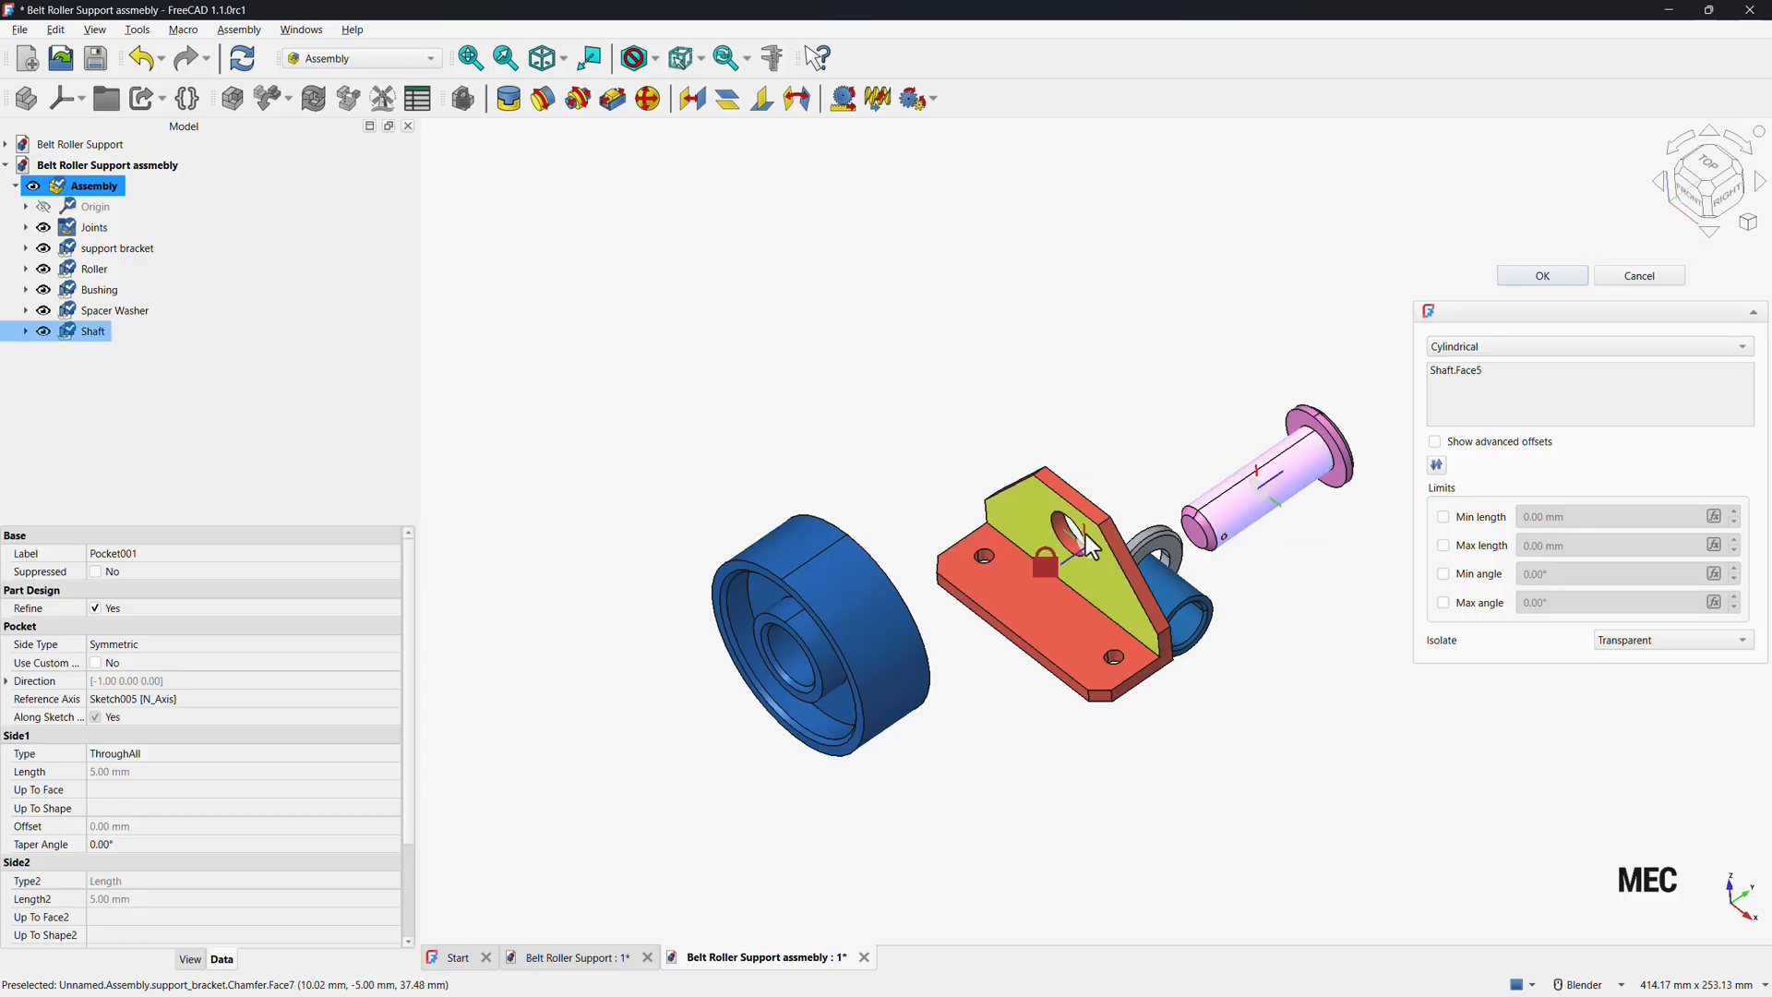
pyautogui.click(1061, 529)
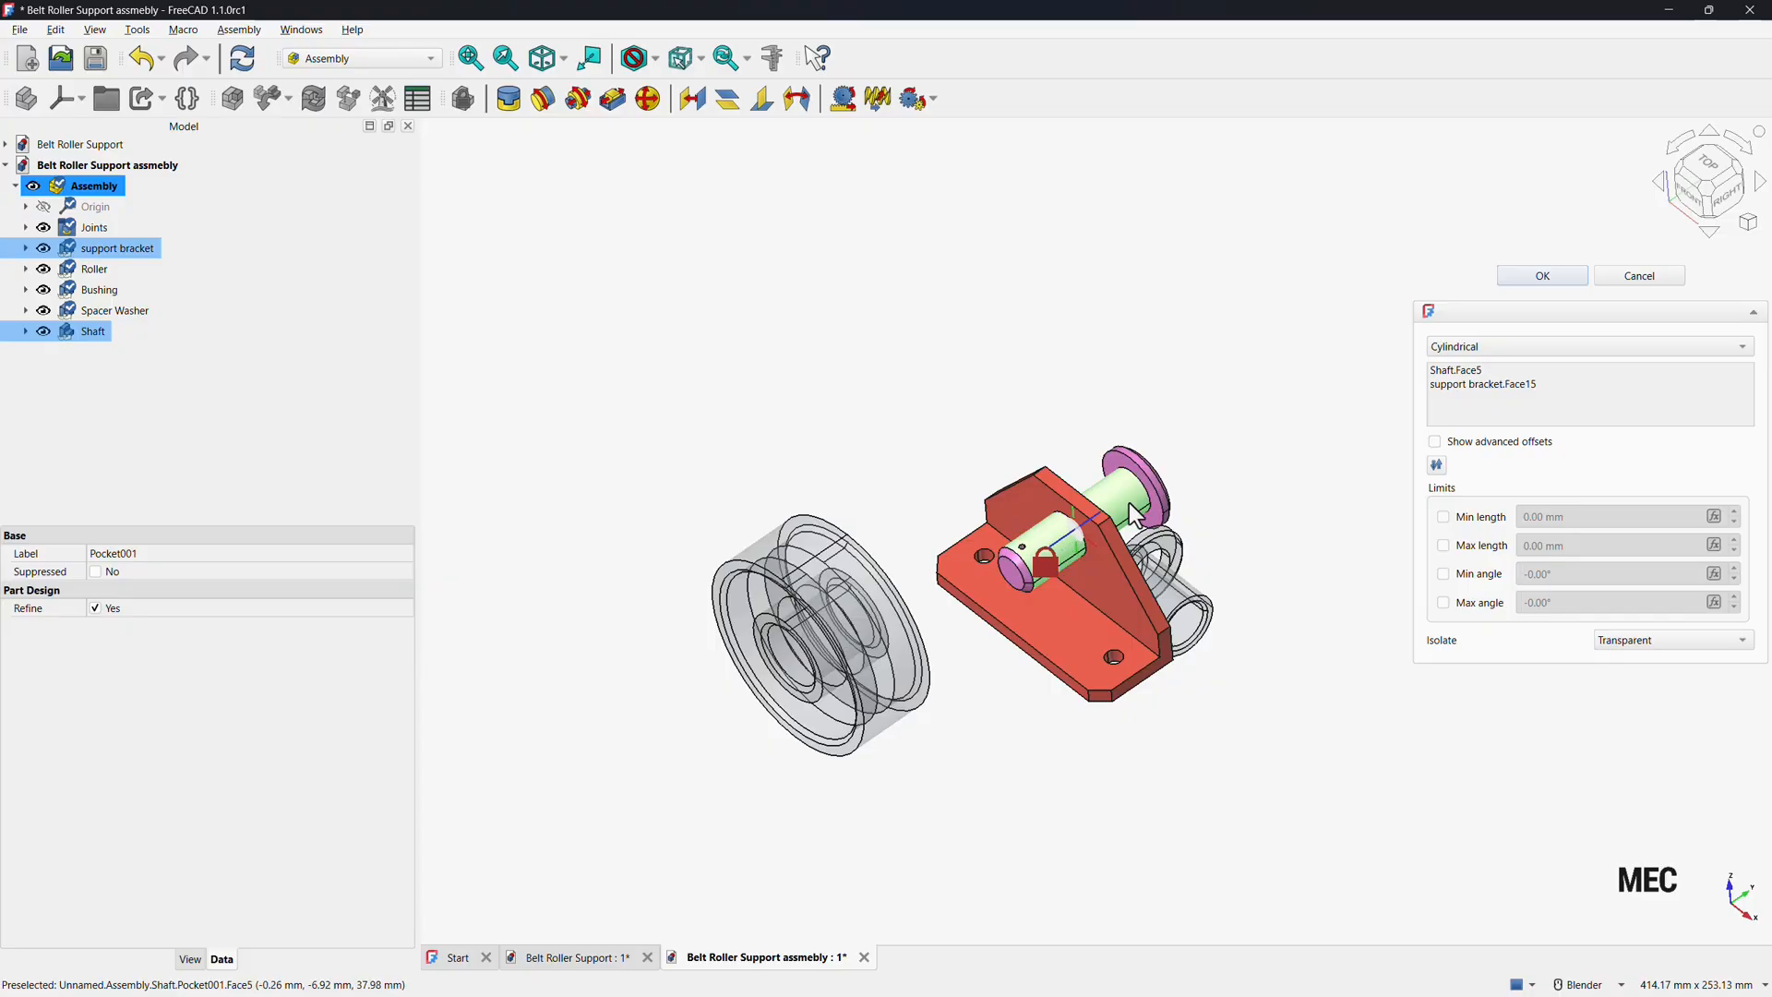
pyautogui.click(1436, 466)
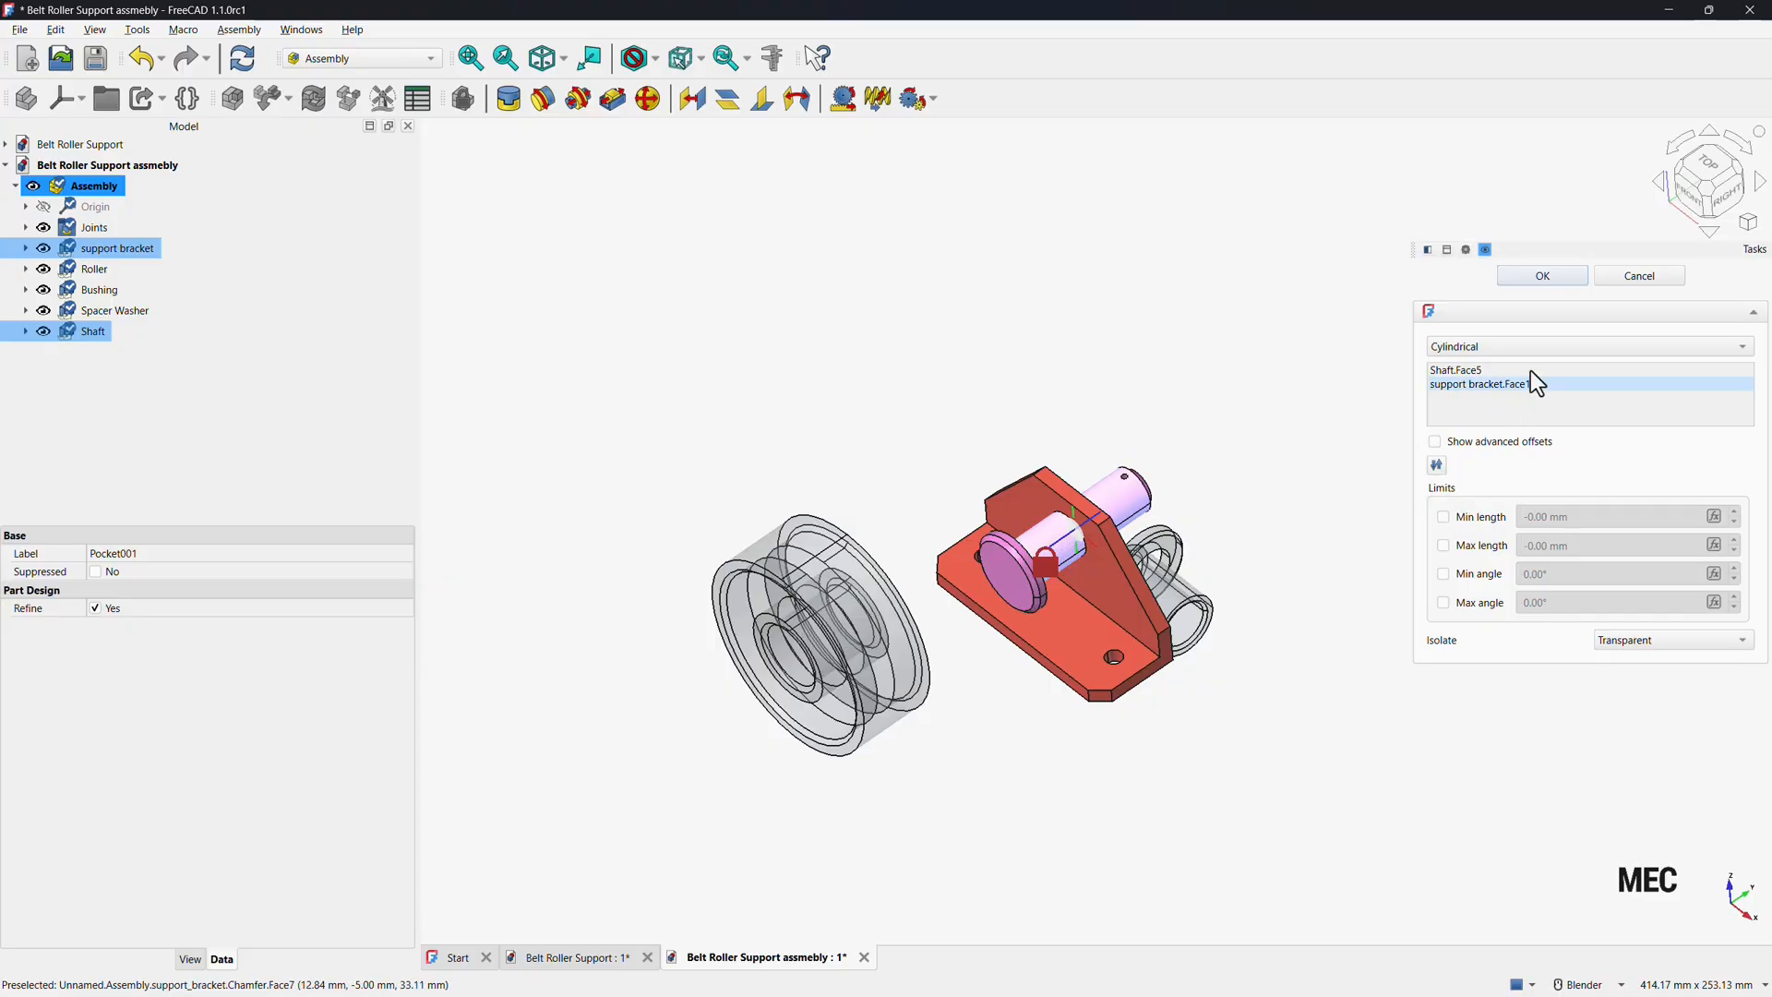
pyautogui.click(1541, 276)
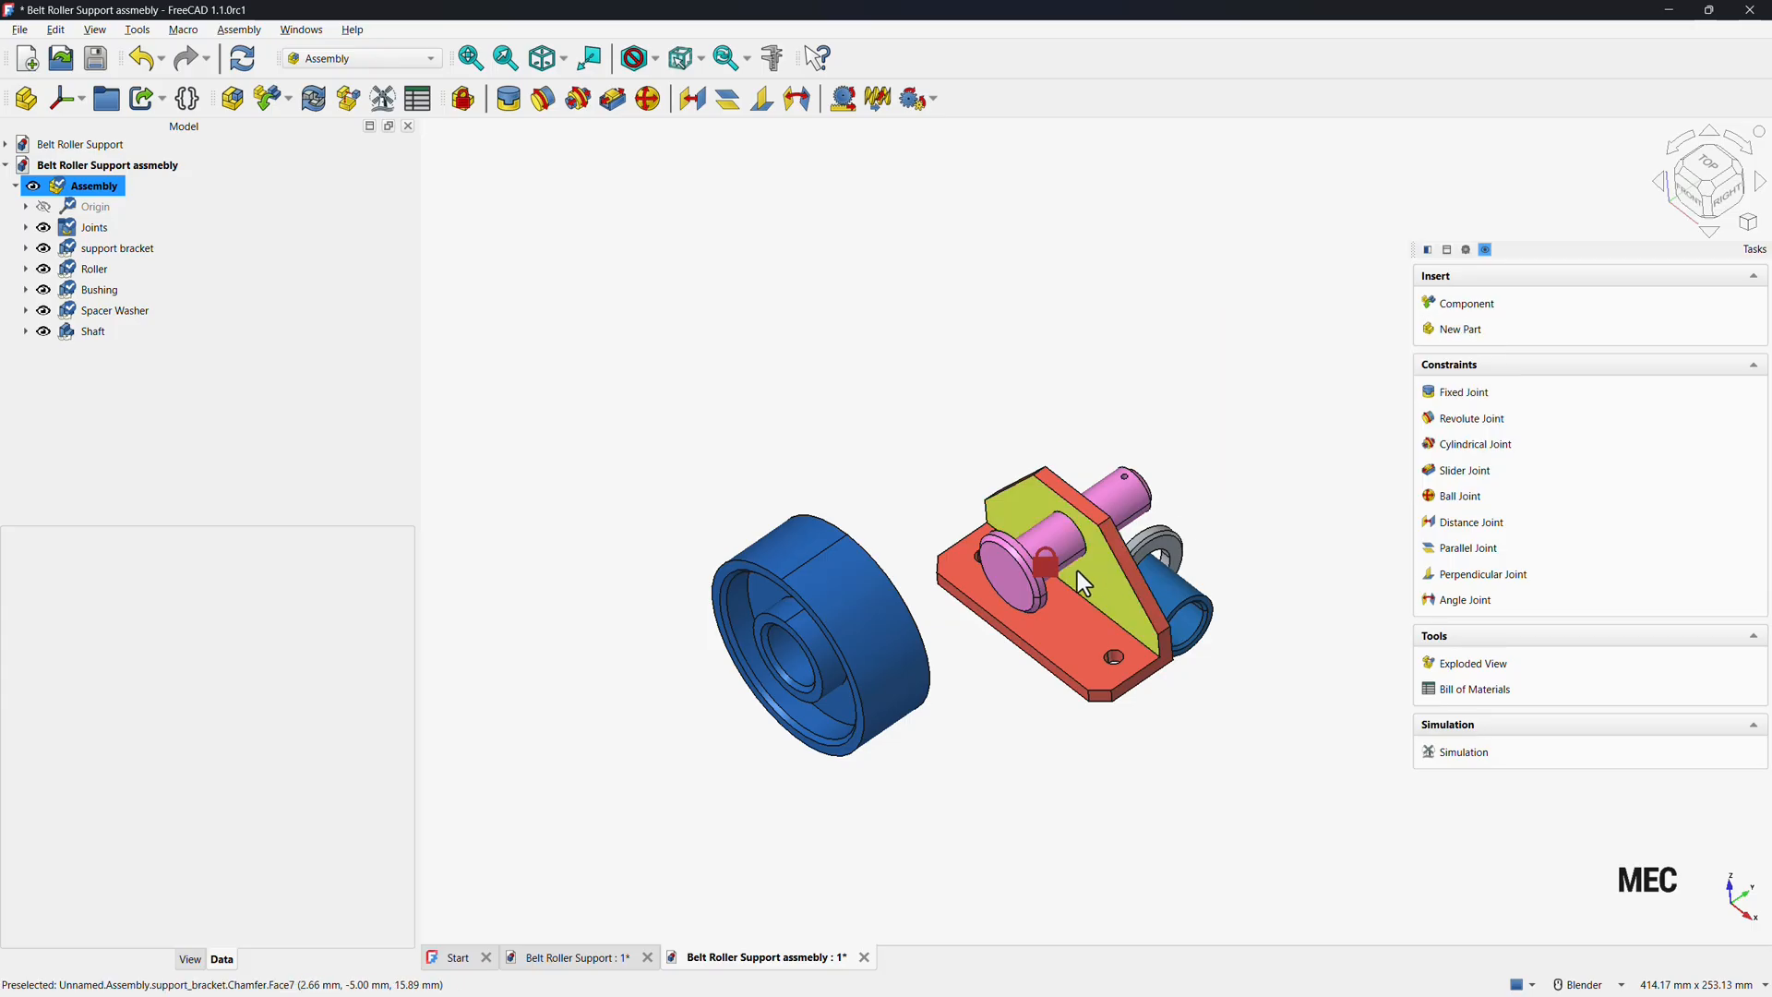
# Add a 0 mm distance joint between the underside of the shaft head and the bracket's face.
pyautogui.moveTo(1077, 570); pyautogui.dragTo(1023, 589)
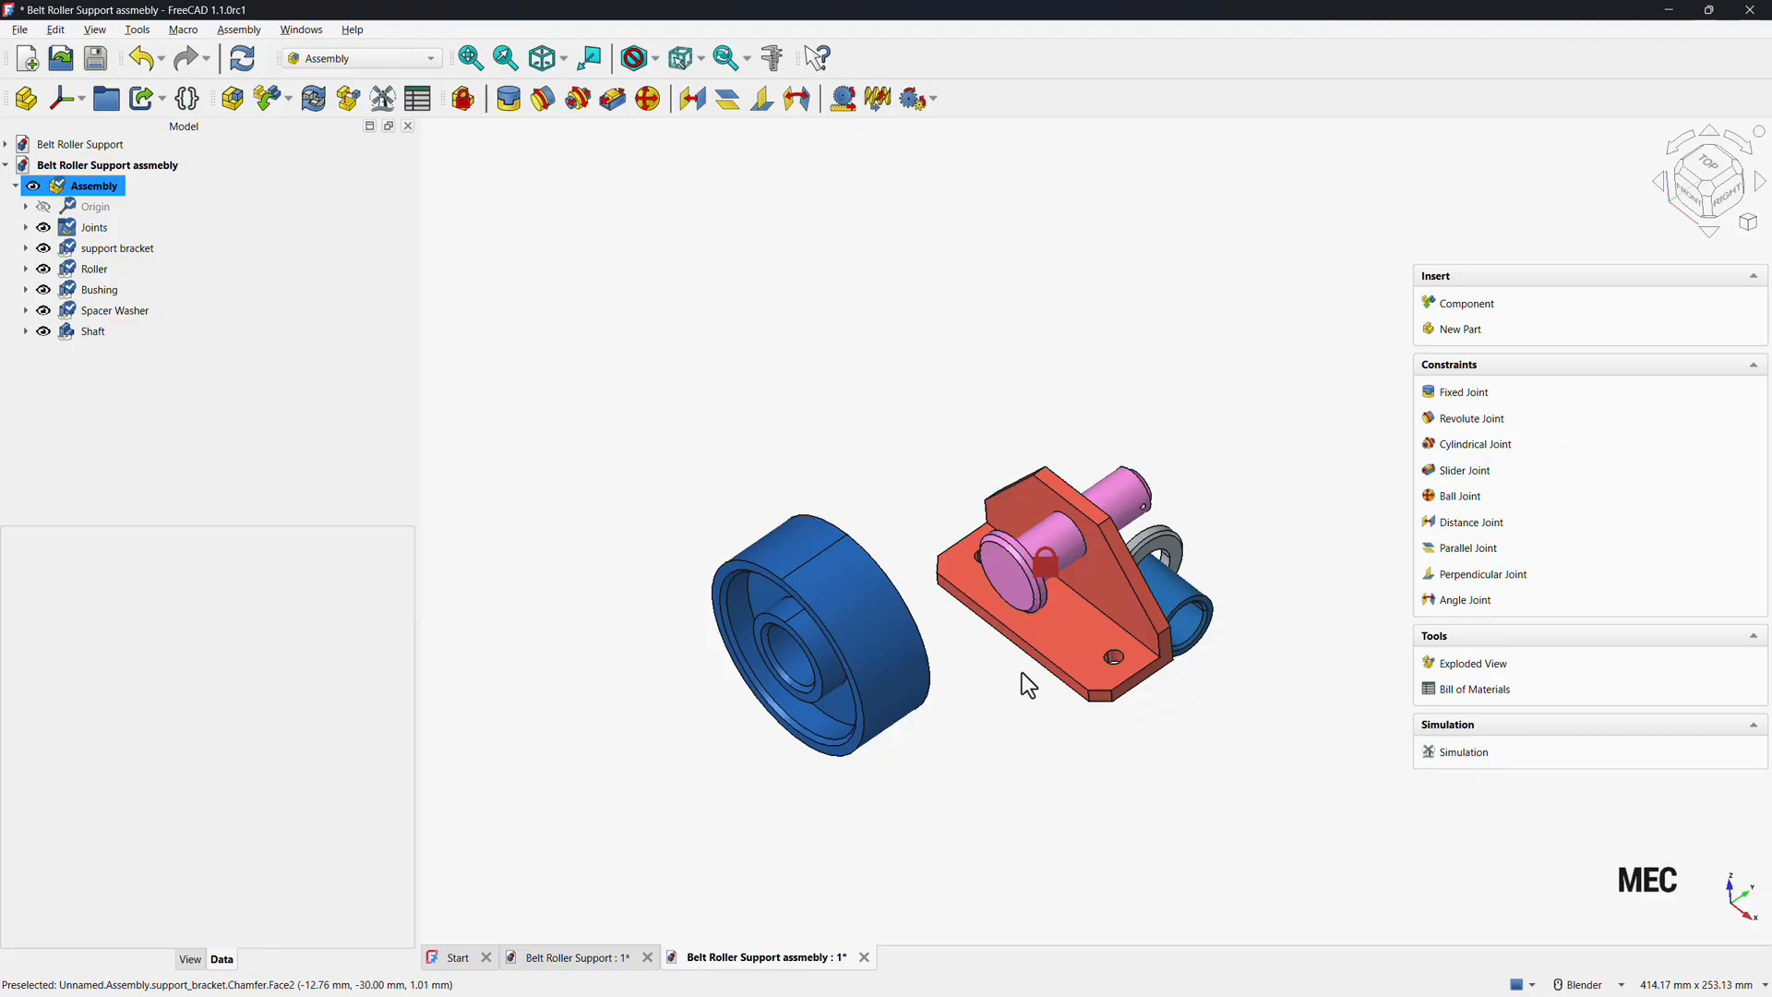
pyautogui.moveTo(1020, 680); pyautogui.dragTo(971, 613, button='middle')
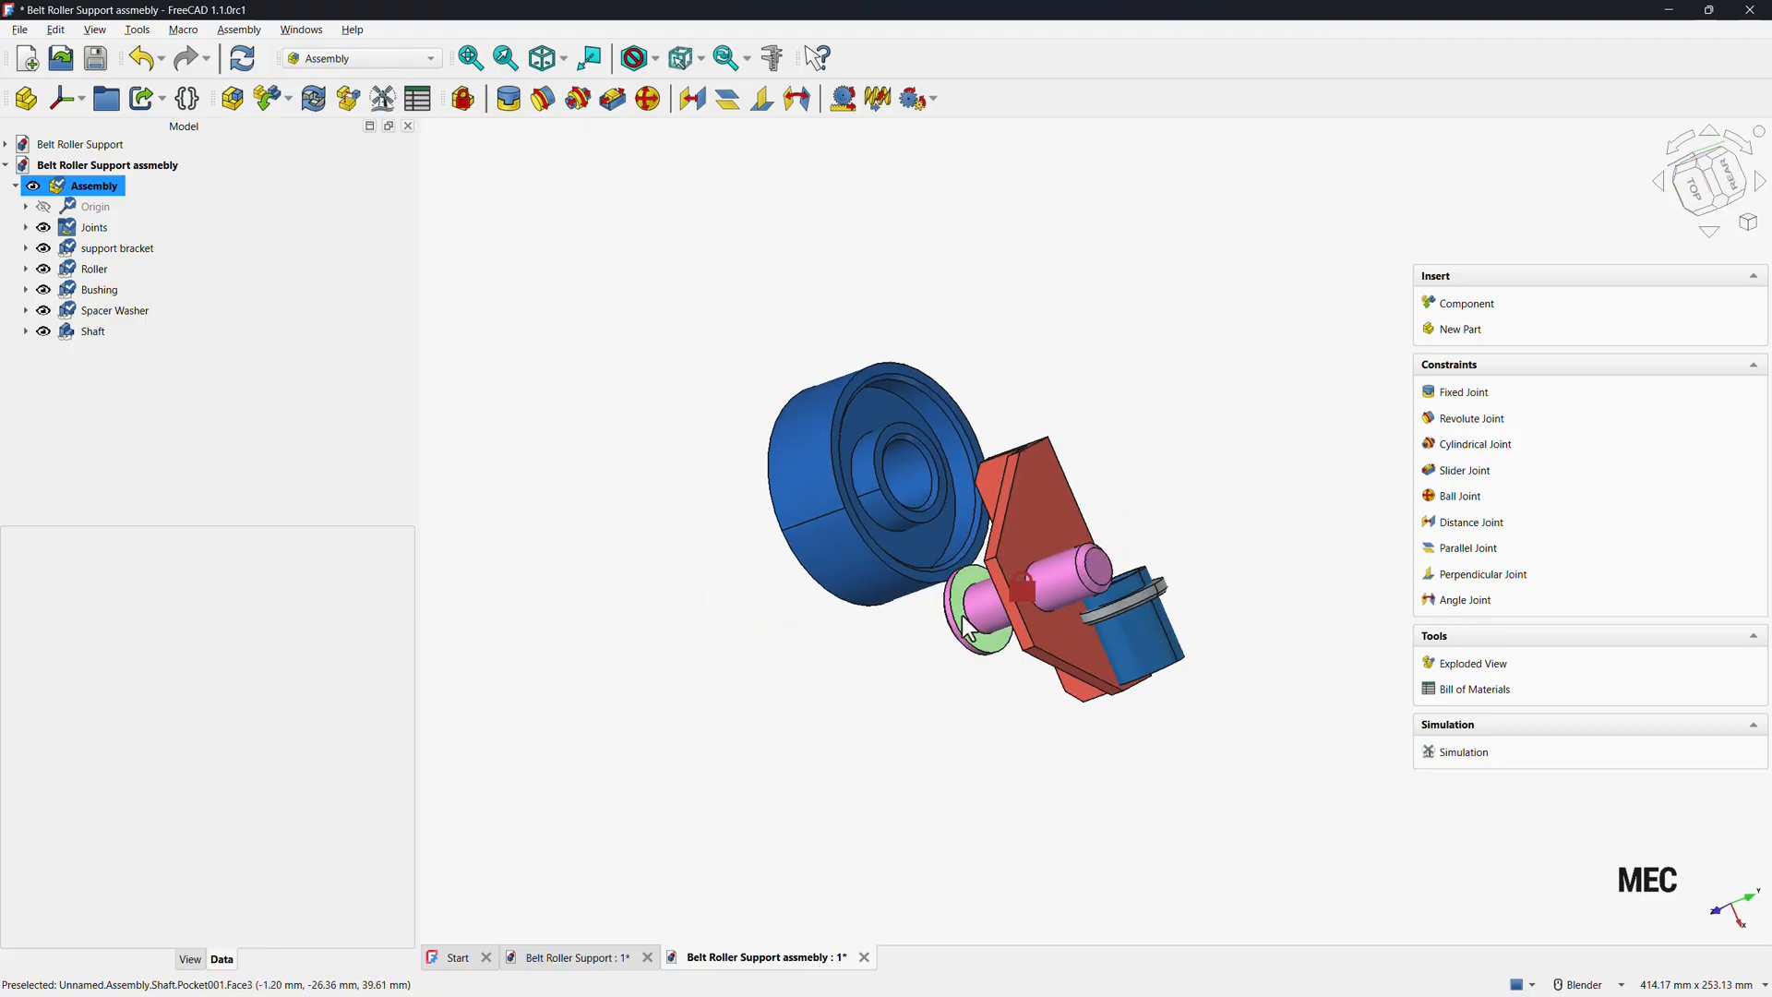
pyautogui.click(1471, 523)
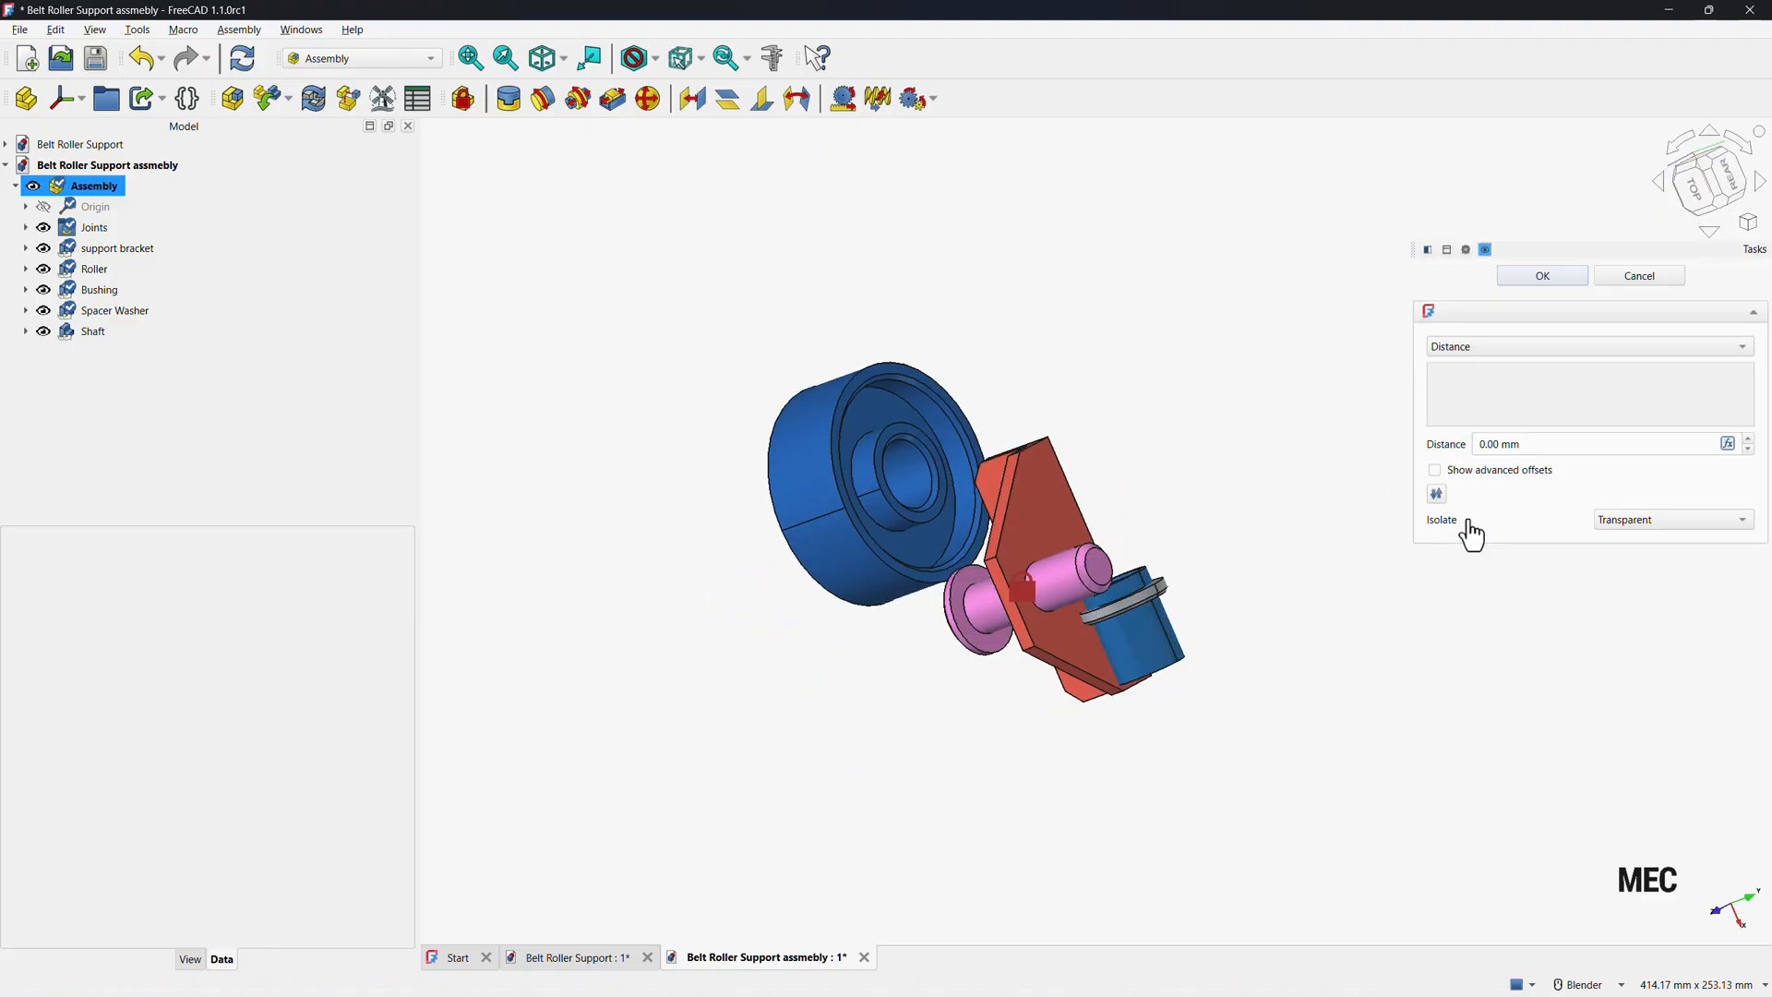
pyautogui.click(963, 616)
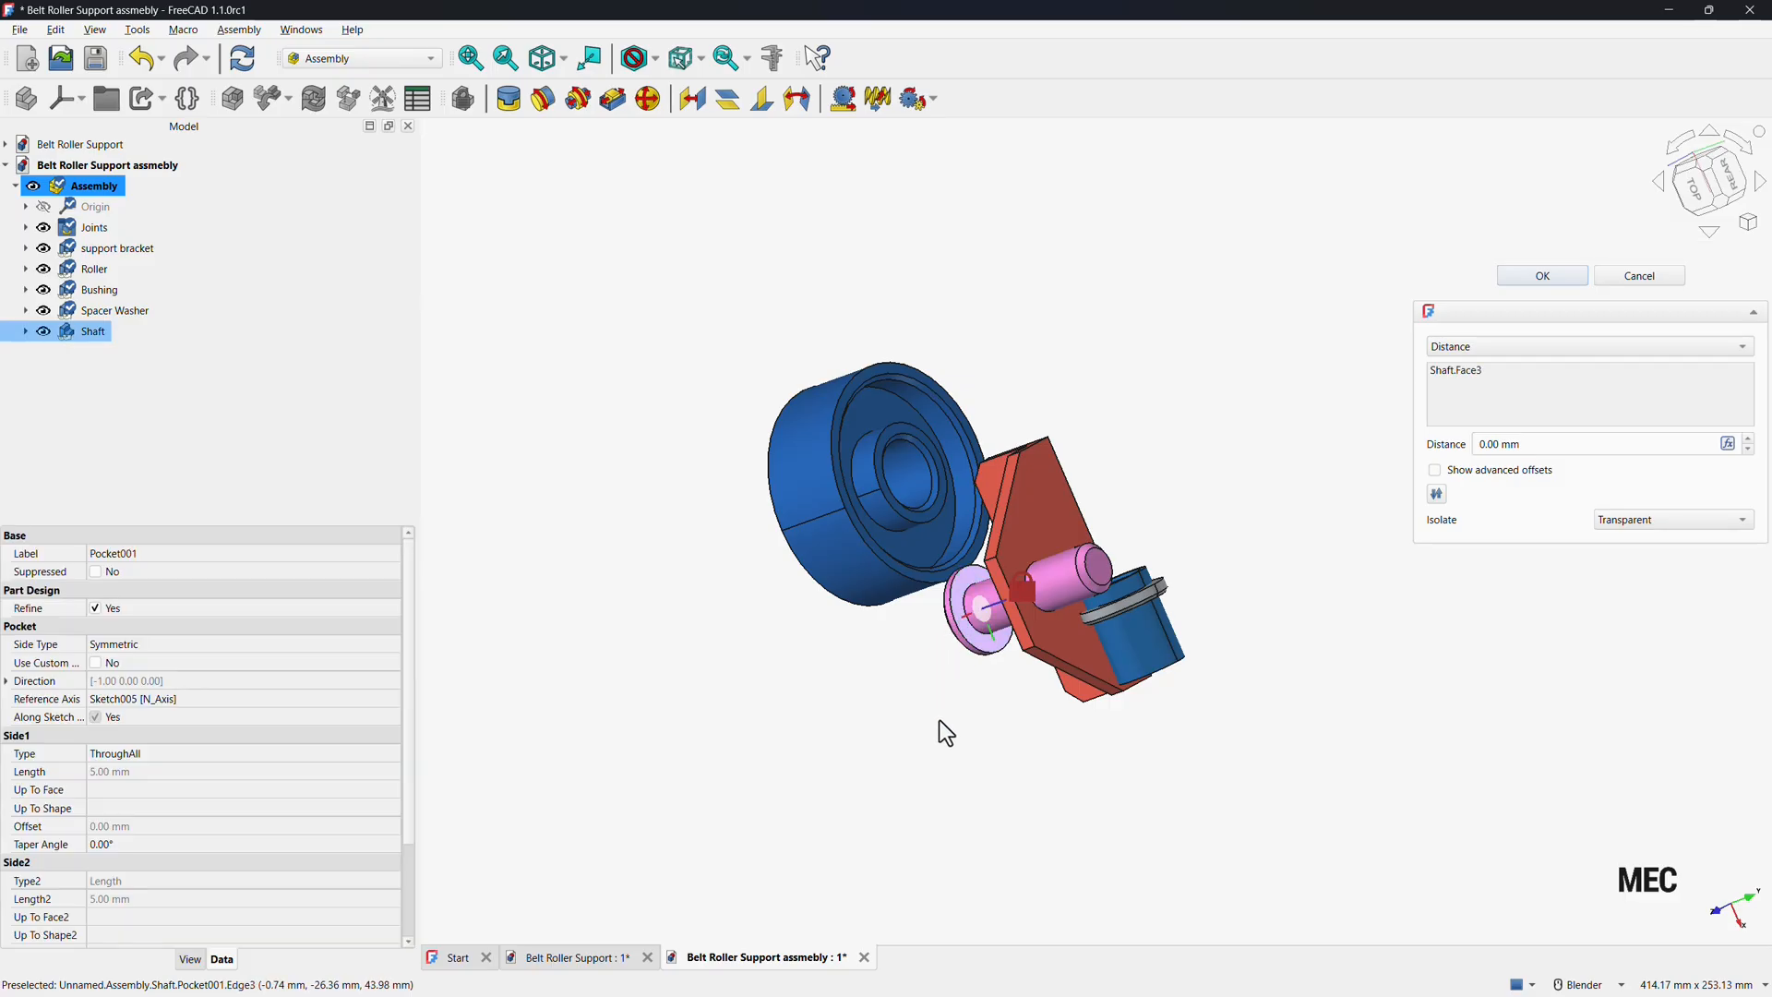
pyautogui.moveTo(939, 720); pyautogui.dragTo(1122, 534, button='middle')
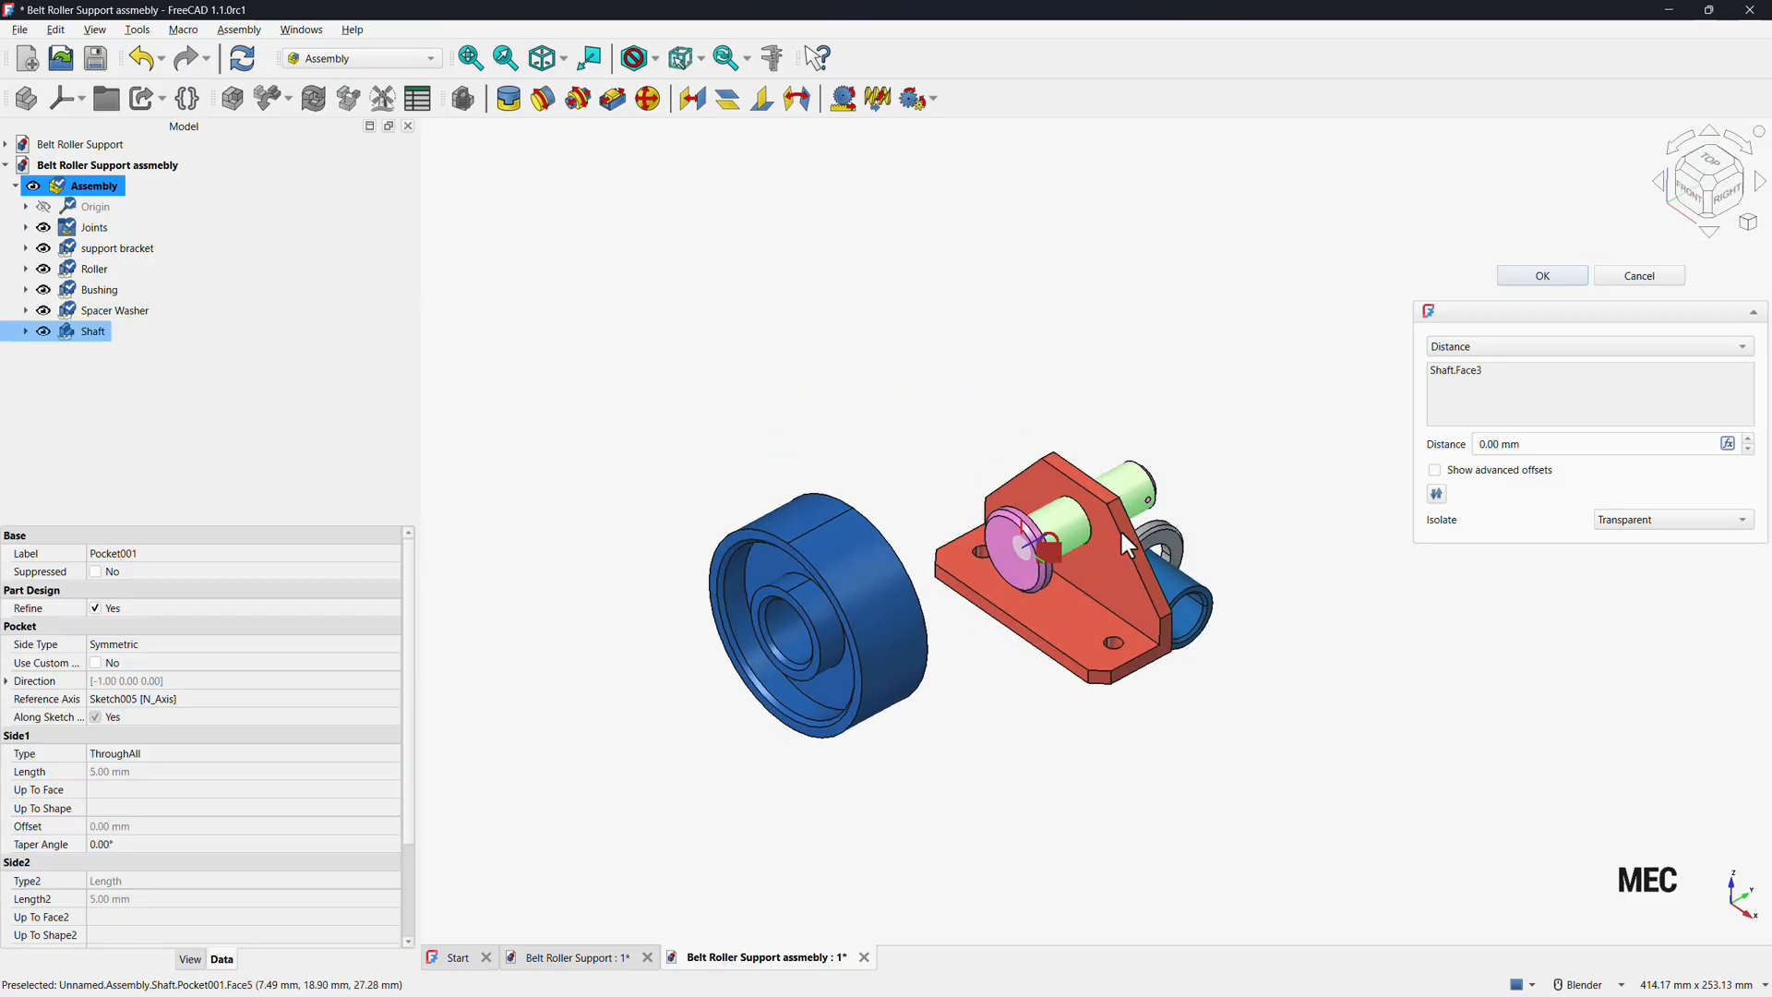
pyautogui.click(1091, 570)
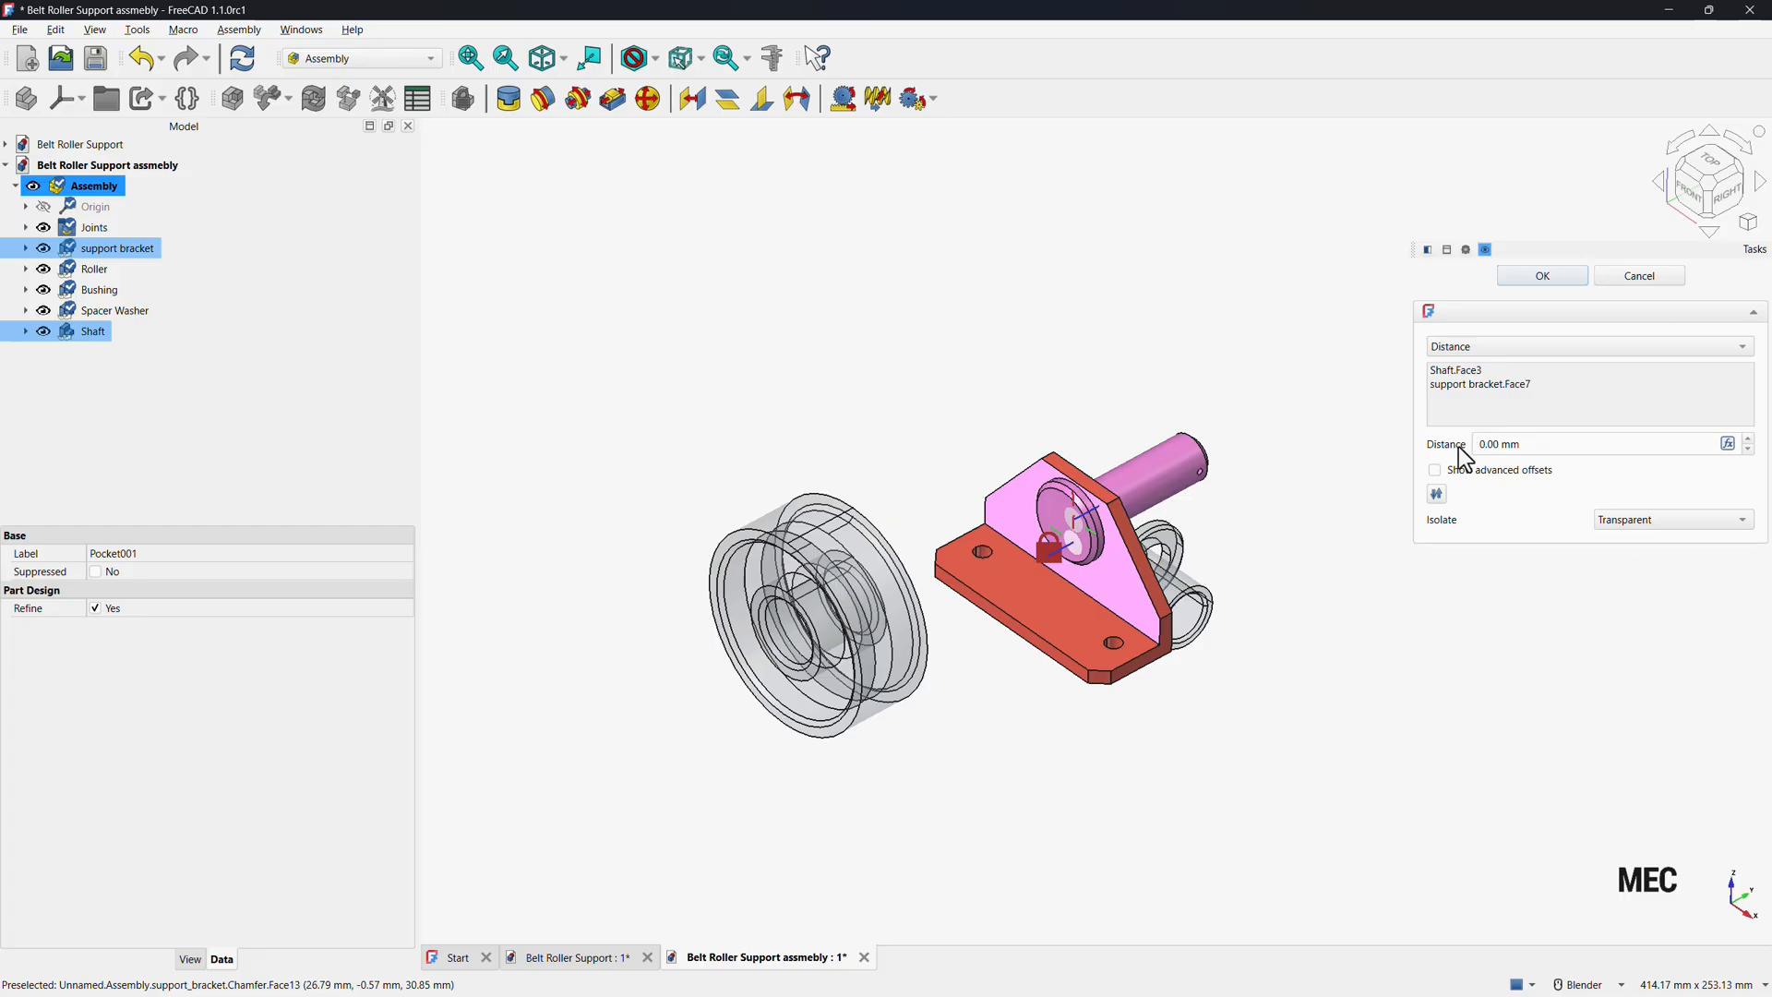
pyautogui.click(1533, 279)
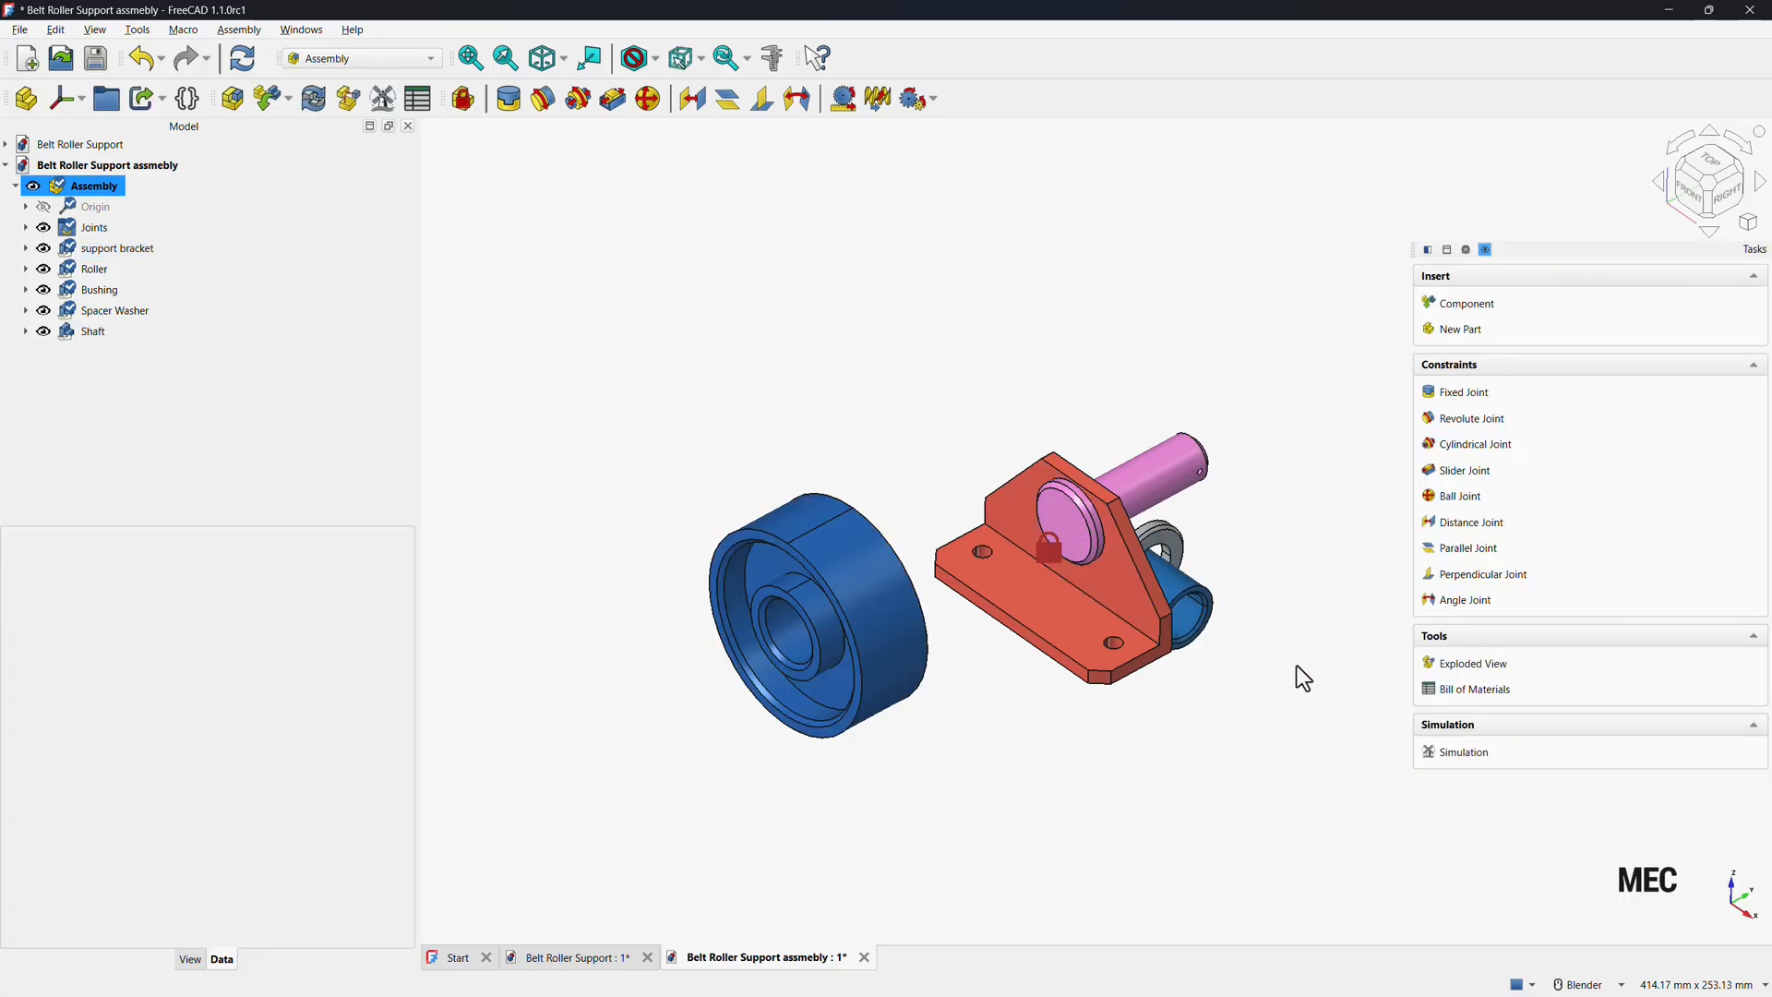
# Move the bushing clear of the bracket, near the shaft's free end.
pyautogui.moveTo(1250, 681); pyautogui.dragTo(1123, 751, button='middle')
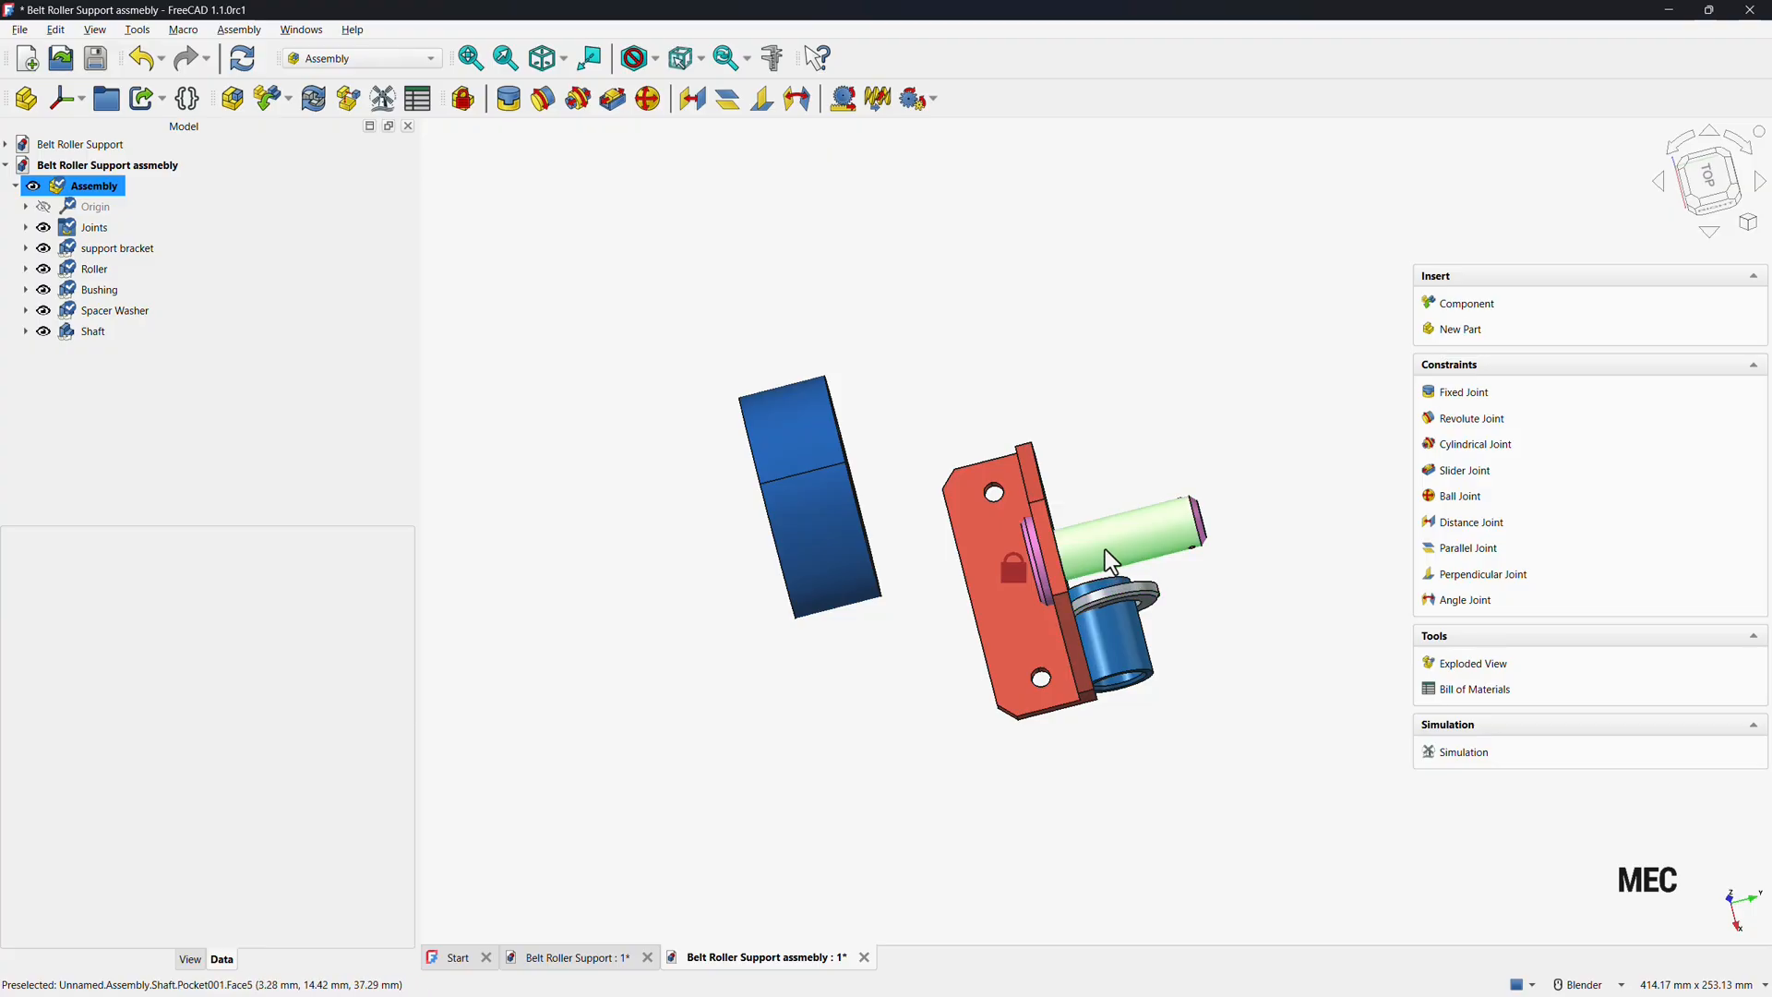
pyautogui.moveTo(1112, 574)
pyautogui.mouseDown()
pyautogui.moveTo(1118, 614)
pyautogui.moveTo(1126, 544)
pyautogui.moveTo(1149, 533)
pyautogui.moveTo(1174, 583)
pyautogui.moveTo(1123, 496)
pyautogui.moveTo(1142, 566)
pyautogui.moveTo(1152, 555)
pyautogui.moveTo(1112, 498)
pyautogui.moveTo(1122, 549)
pyautogui.mouseUp()
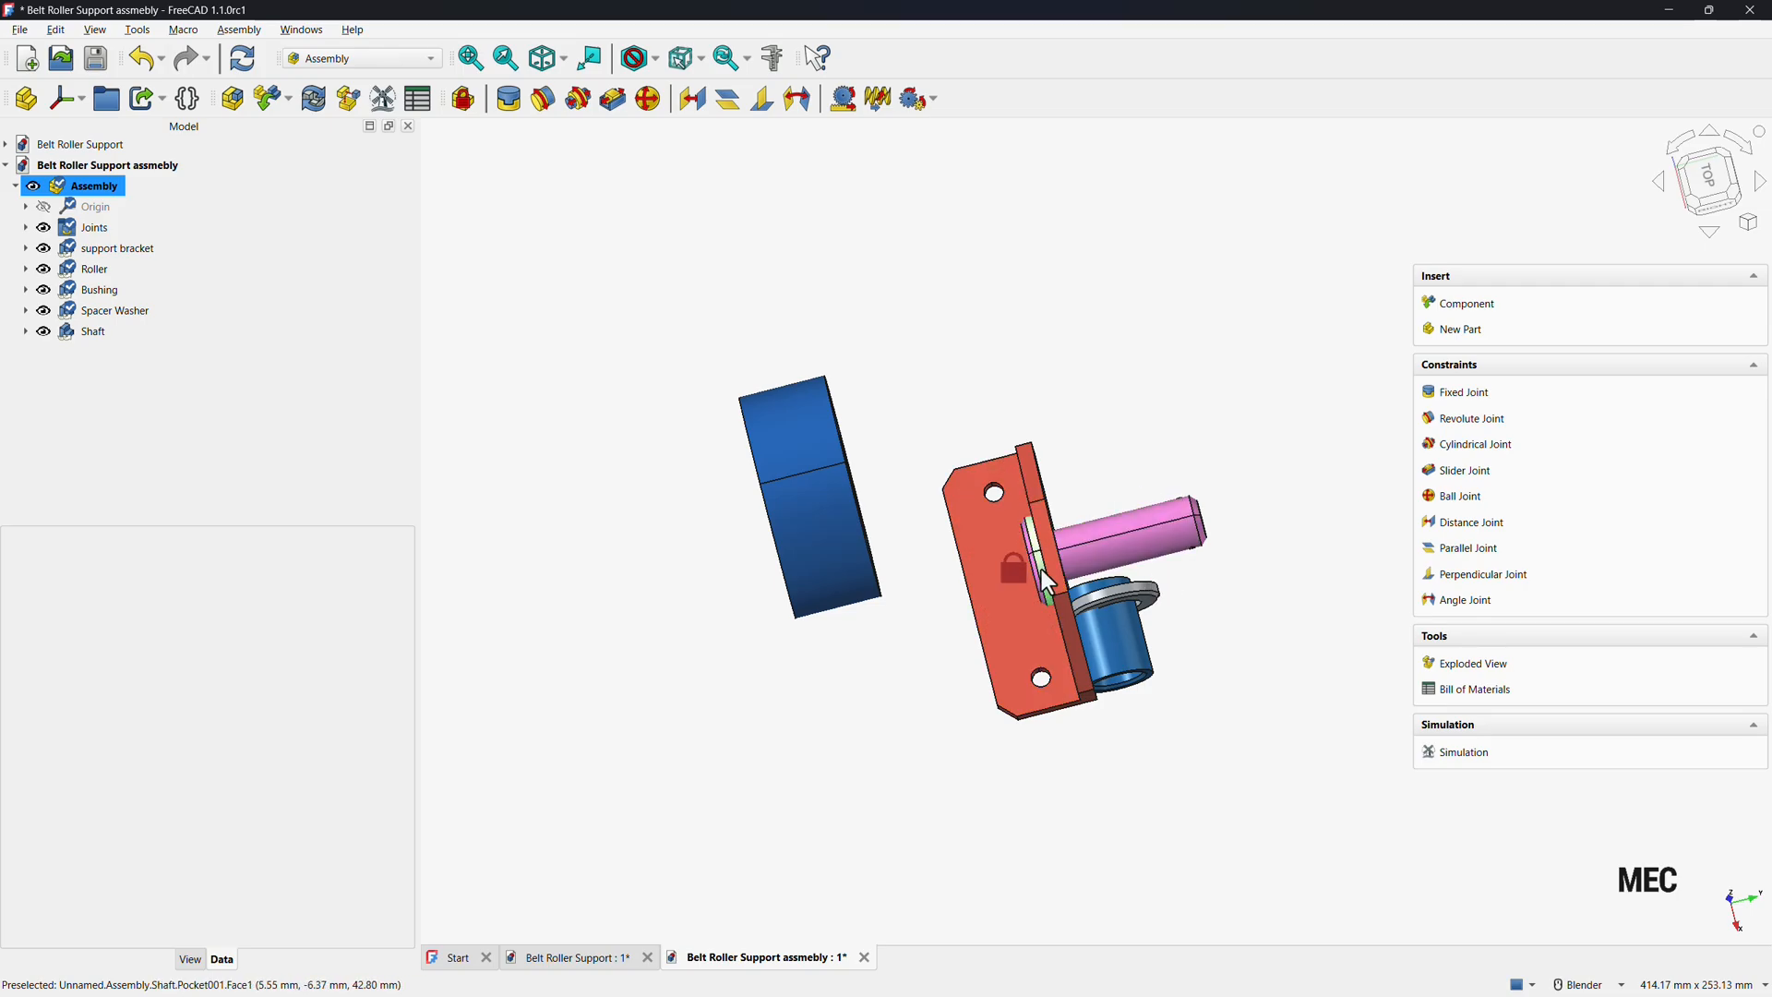
pyautogui.scroll(2, 1208, 590)
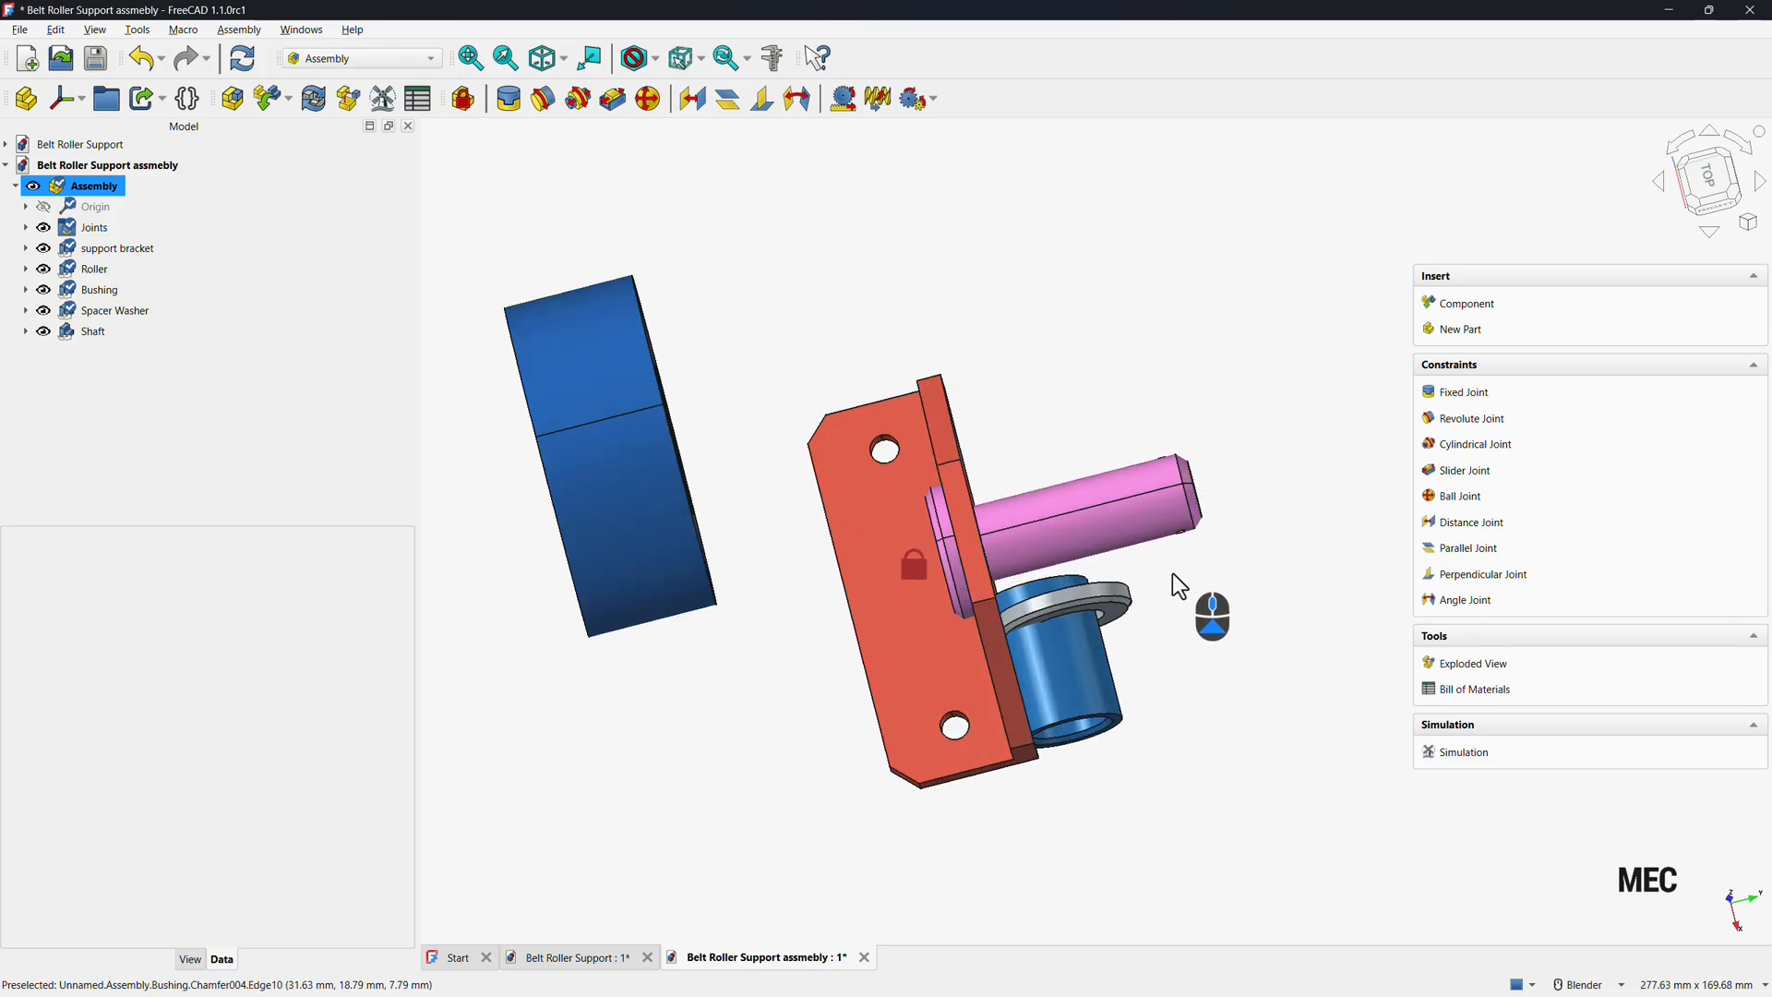
pyautogui.moveTo(1060, 804); pyautogui.dragTo(1029, 734, button='middle')
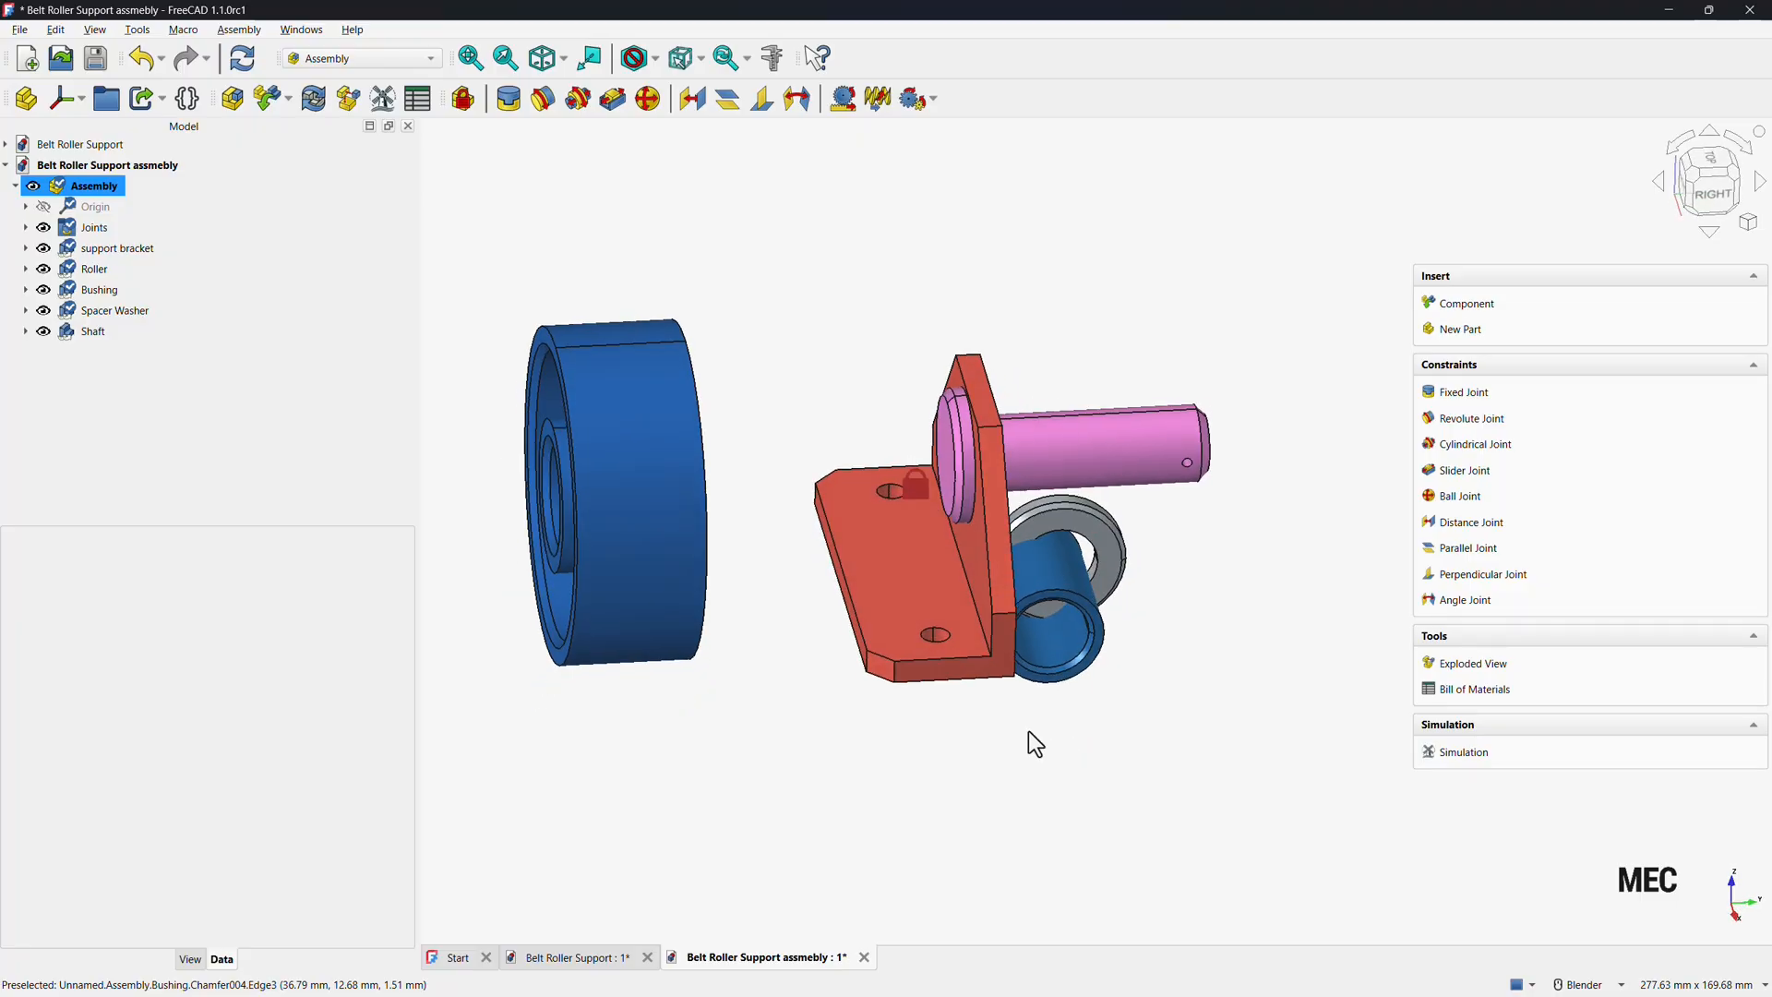
pyautogui.moveTo(1065, 622); pyautogui.dragTo(1232, 495)
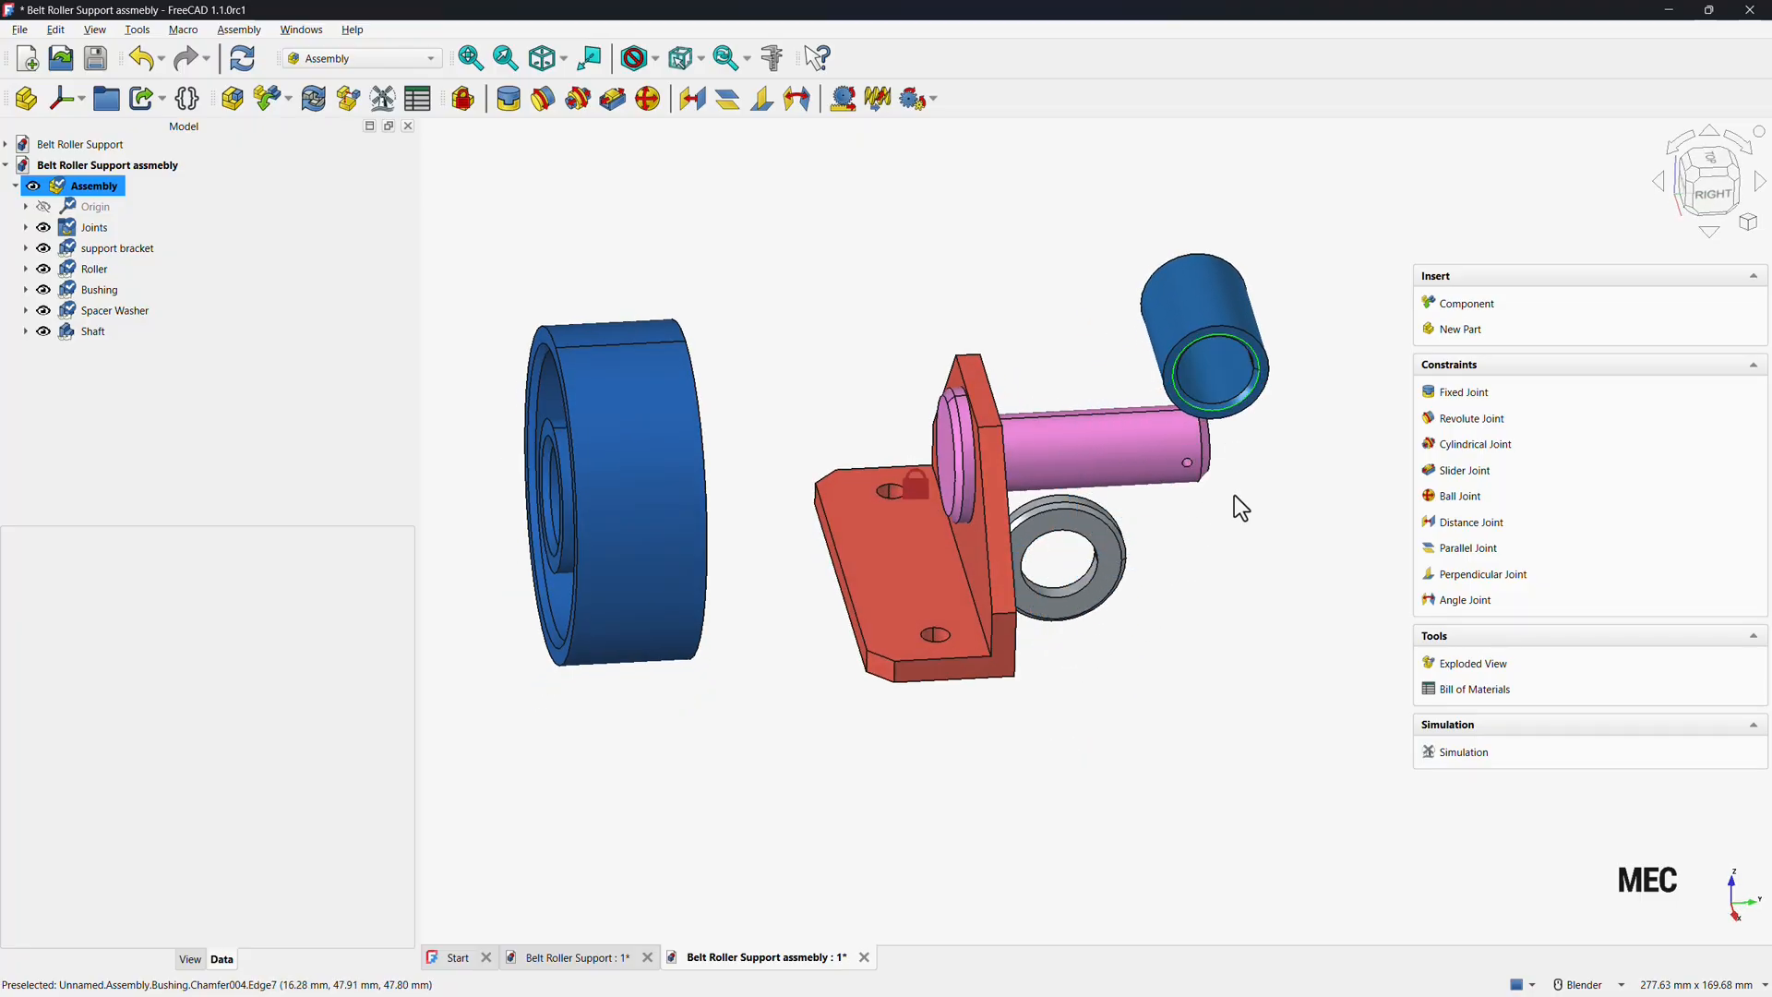
pyautogui.moveTo(1233, 495)
pyautogui.mouseDown(button='middle')
pyautogui.moveTo(1174, 613)
pyautogui.moveTo(1220, 511)
pyautogui.mouseUp(button='middle')
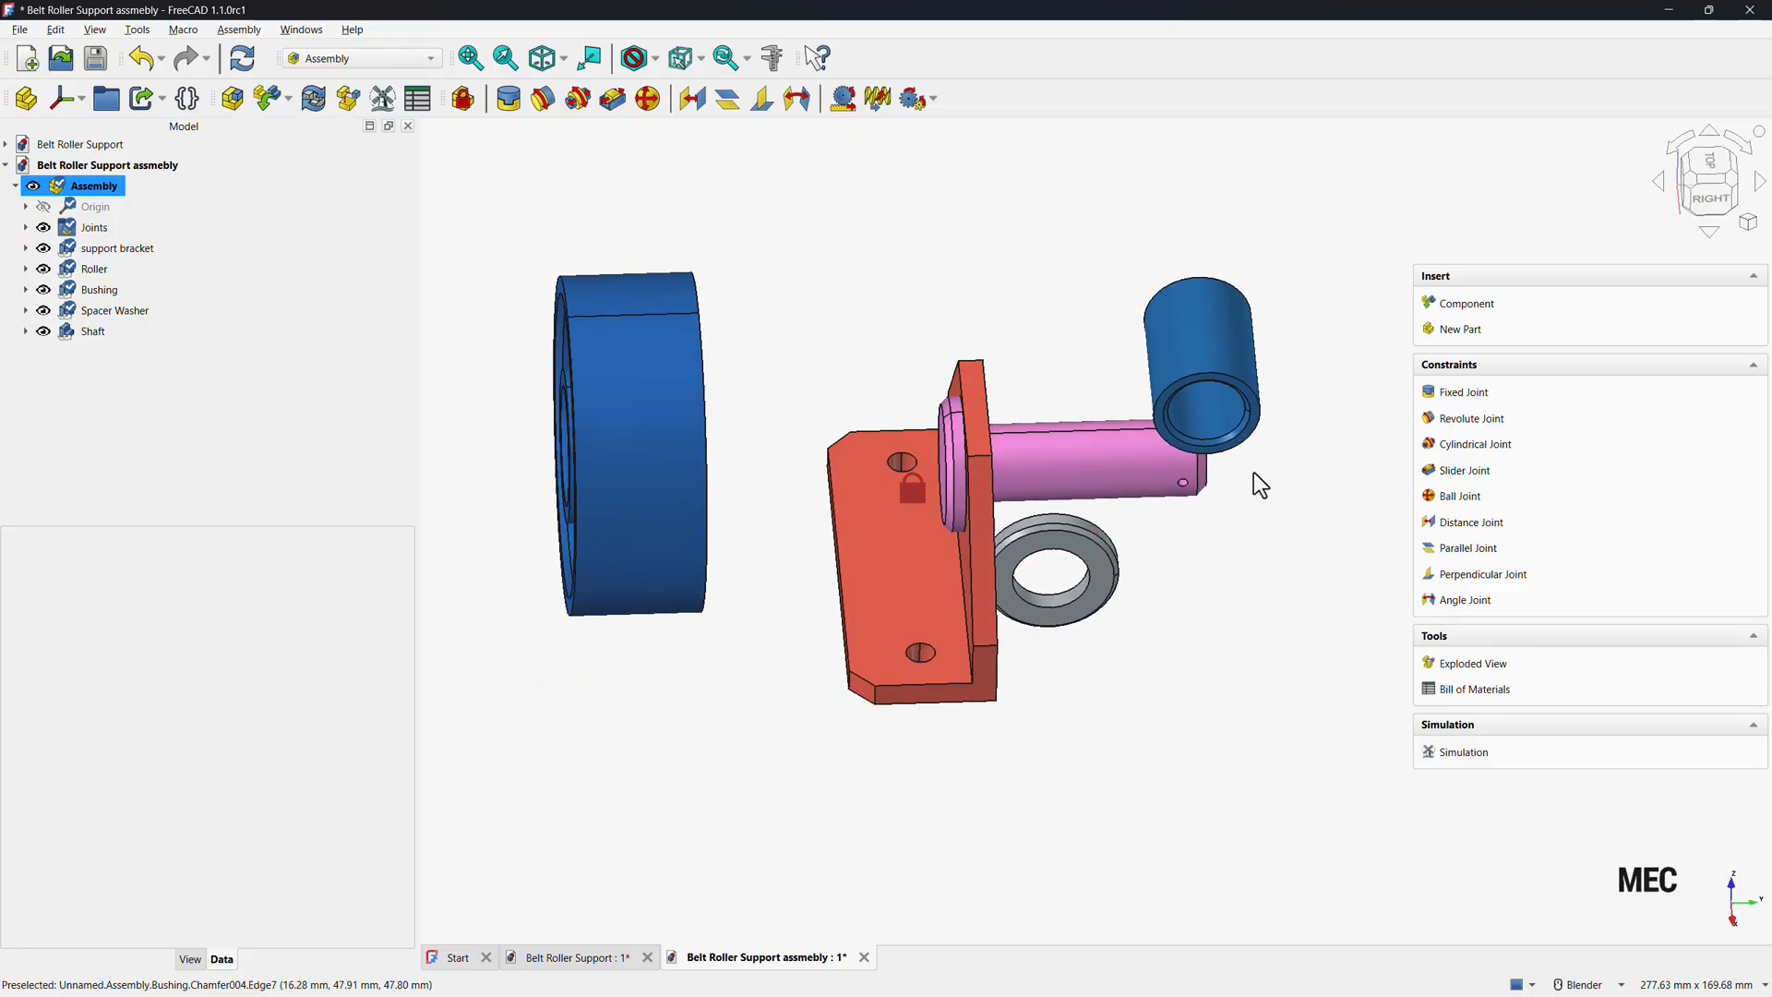
# Add a cylindrical joint between the bushing's bore and the shaft.
pyautogui.click(1470, 452)
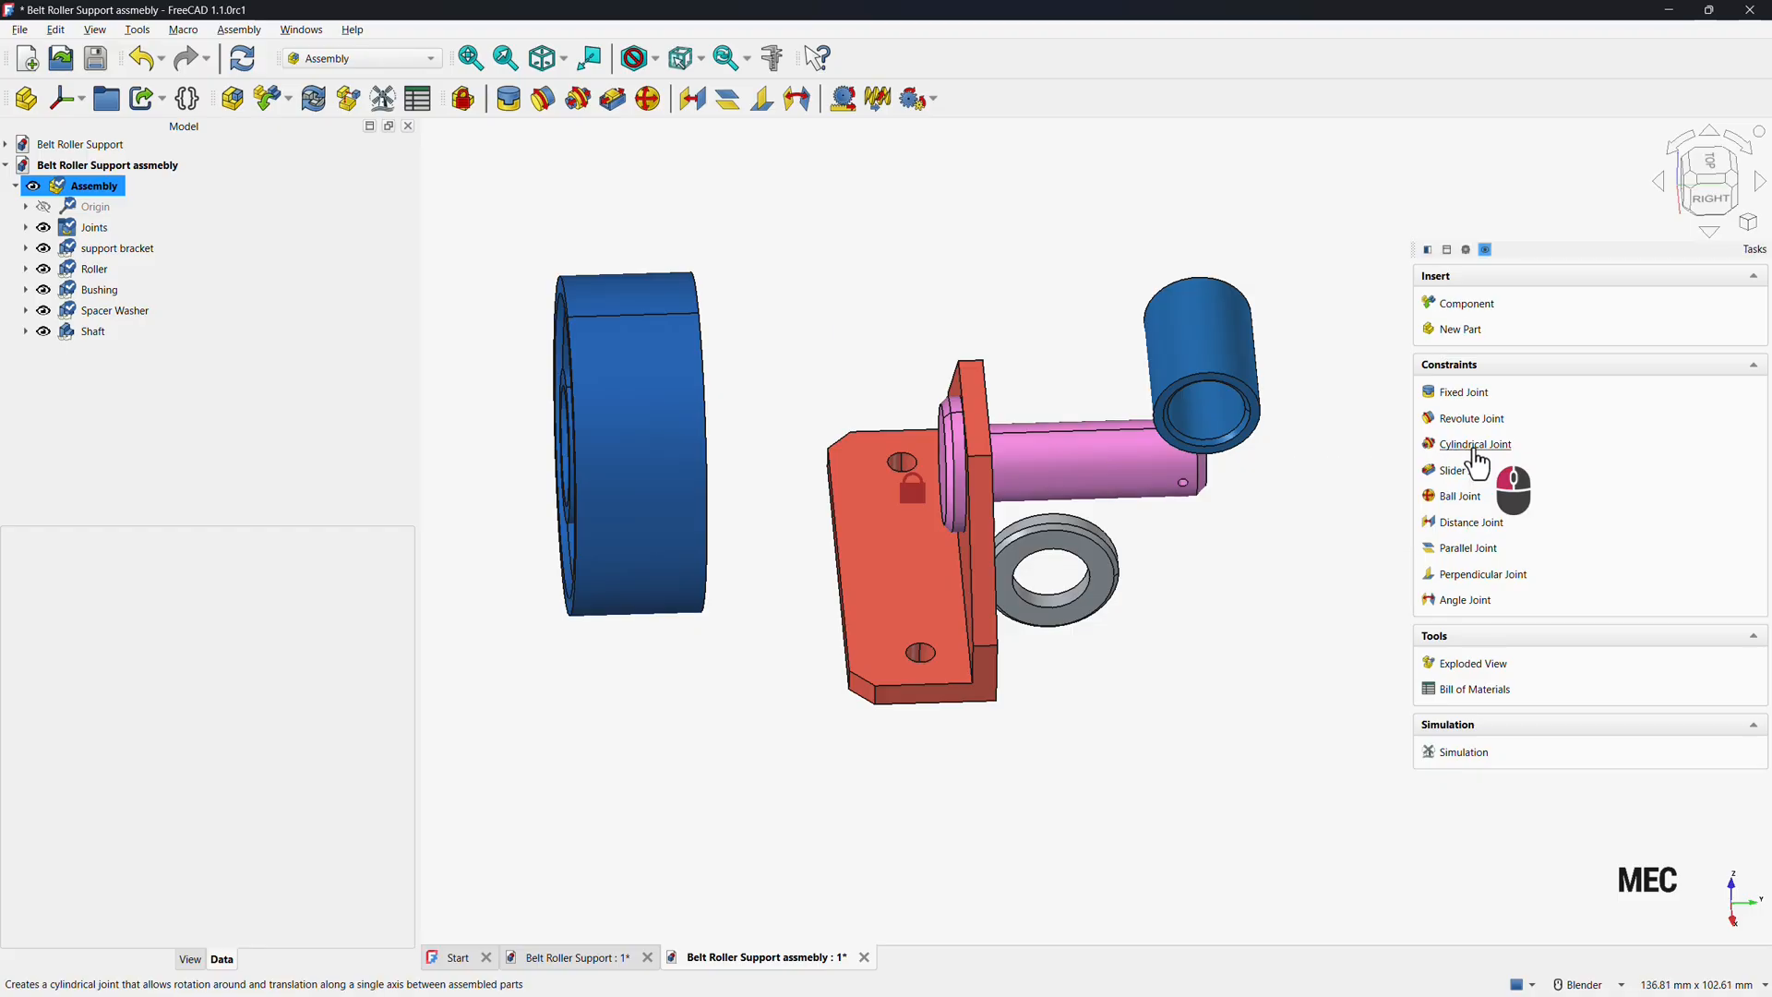
pyautogui.click(1193, 424)
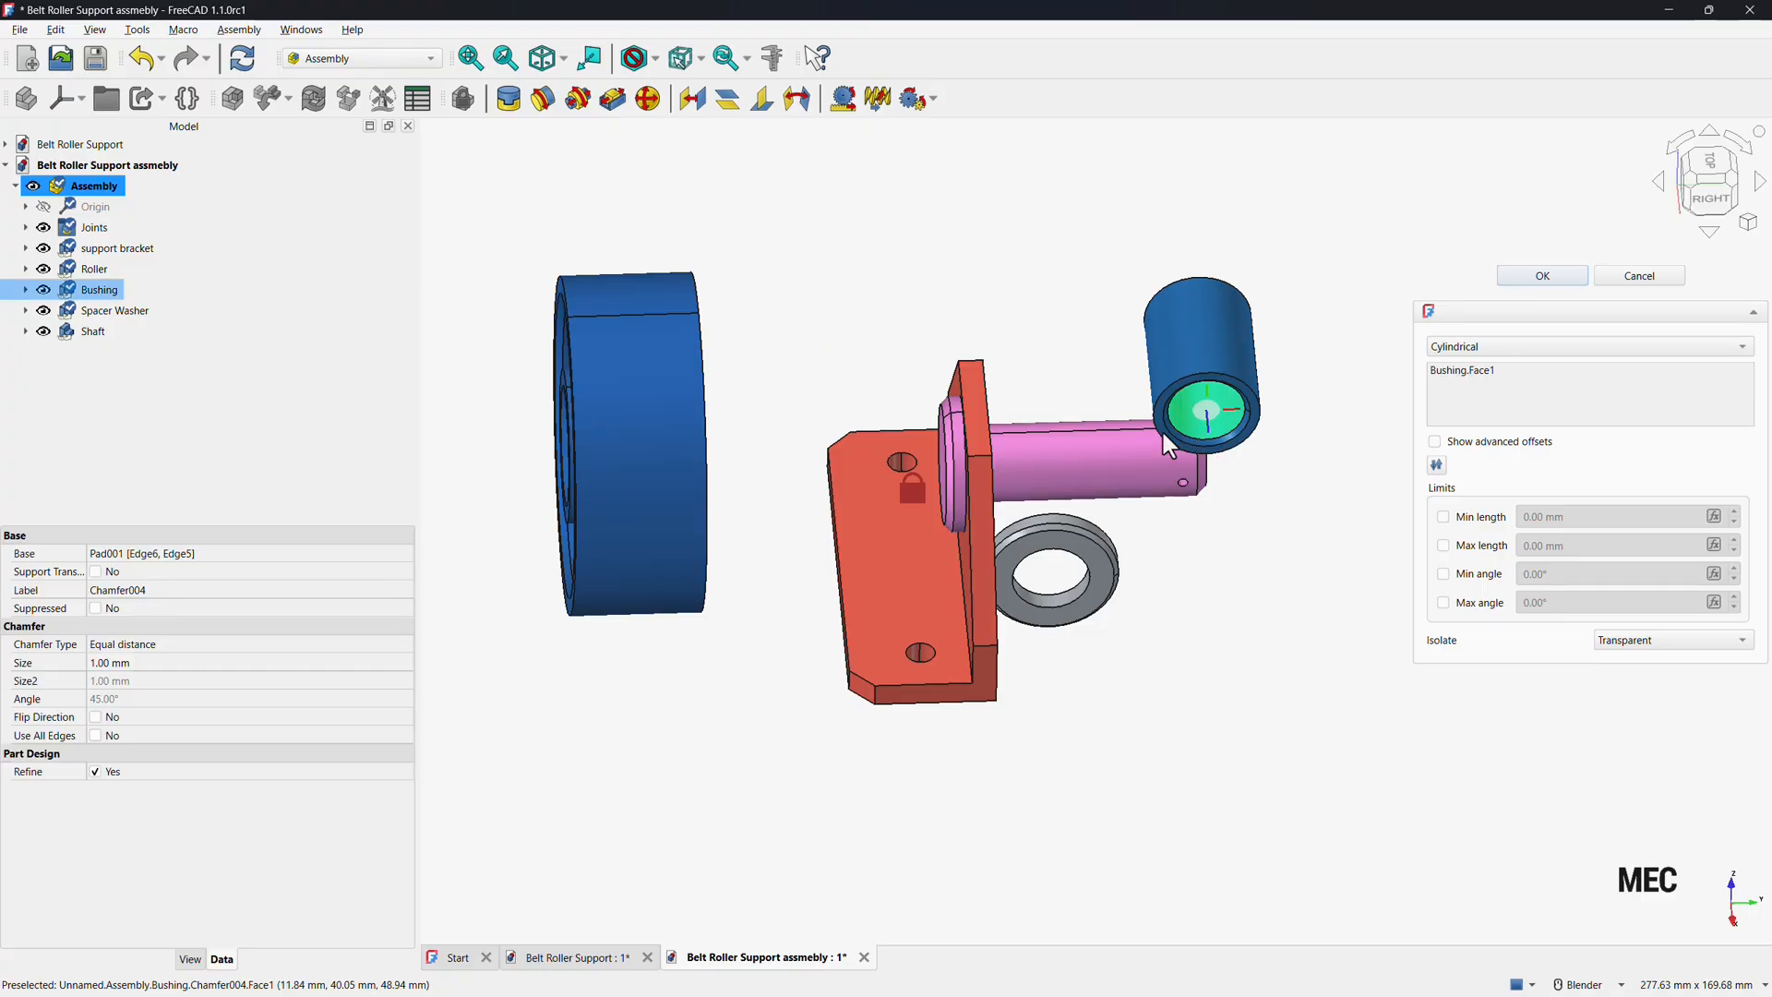
pyautogui.click(1089, 475)
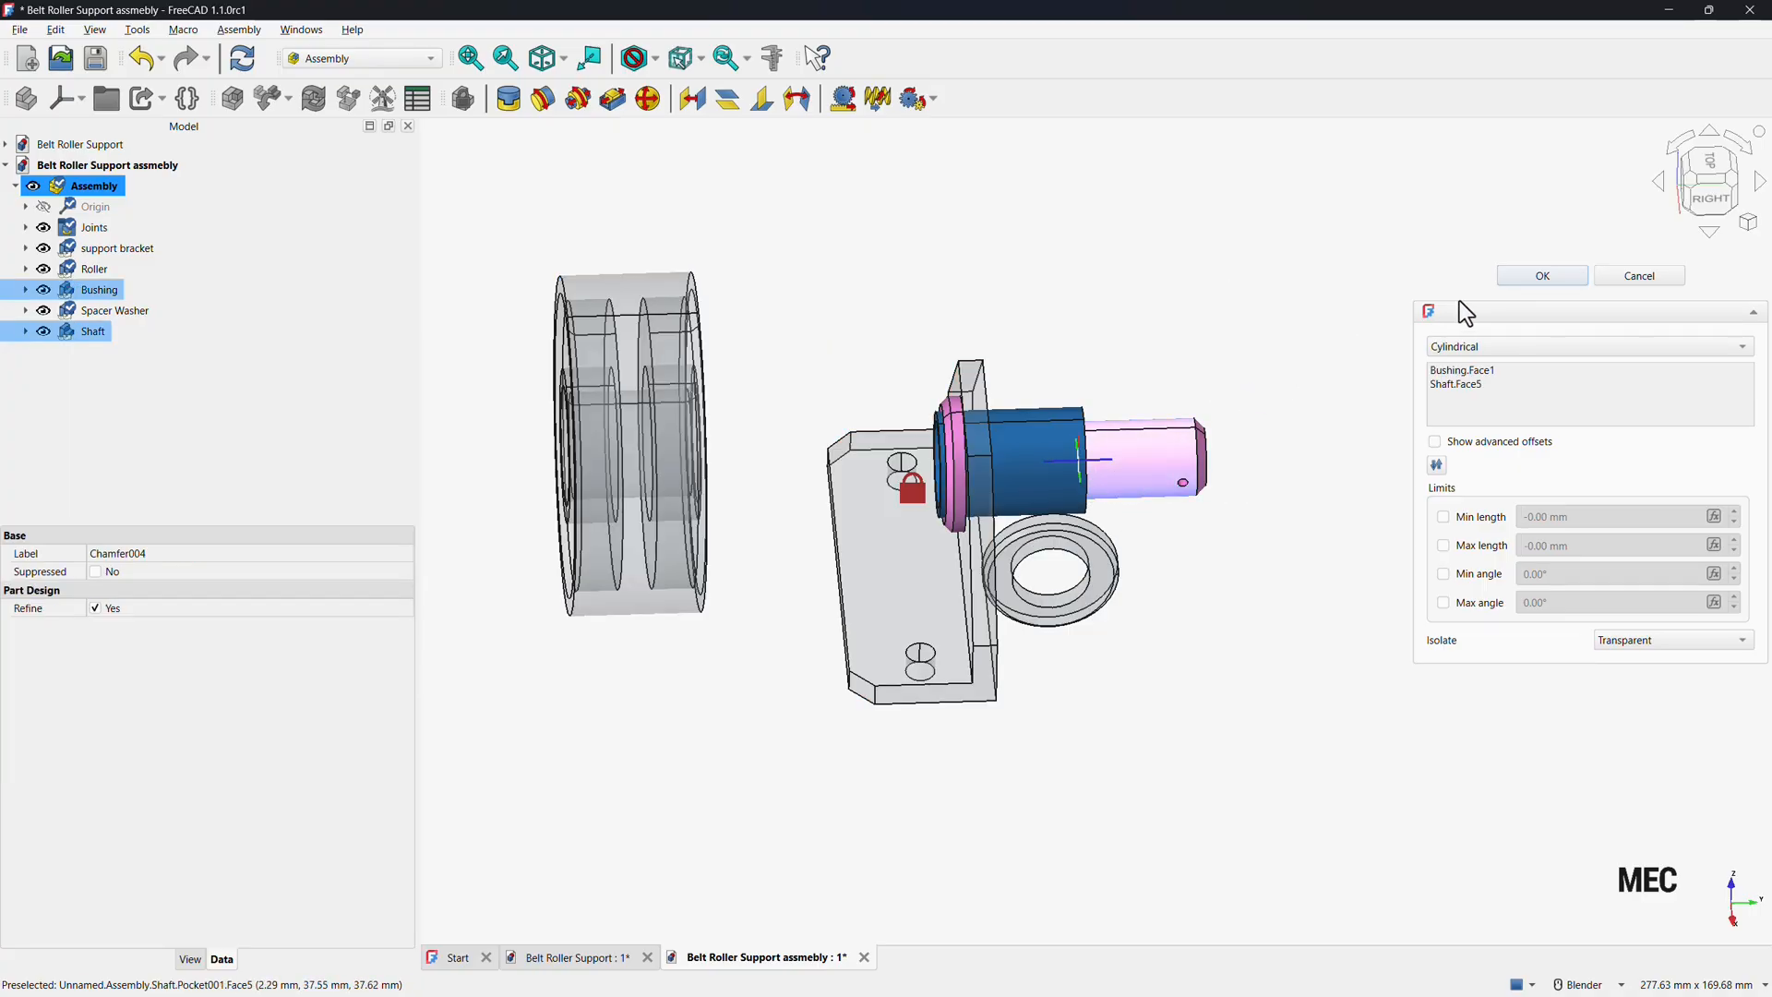
pyautogui.click(1521, 275)
# Add a 0 mm distance joint seating the bushing's end face against the bracket's rear face.
pyautogui.moveTo(1002, 475); pyautogui.dragTo(1118, 472)
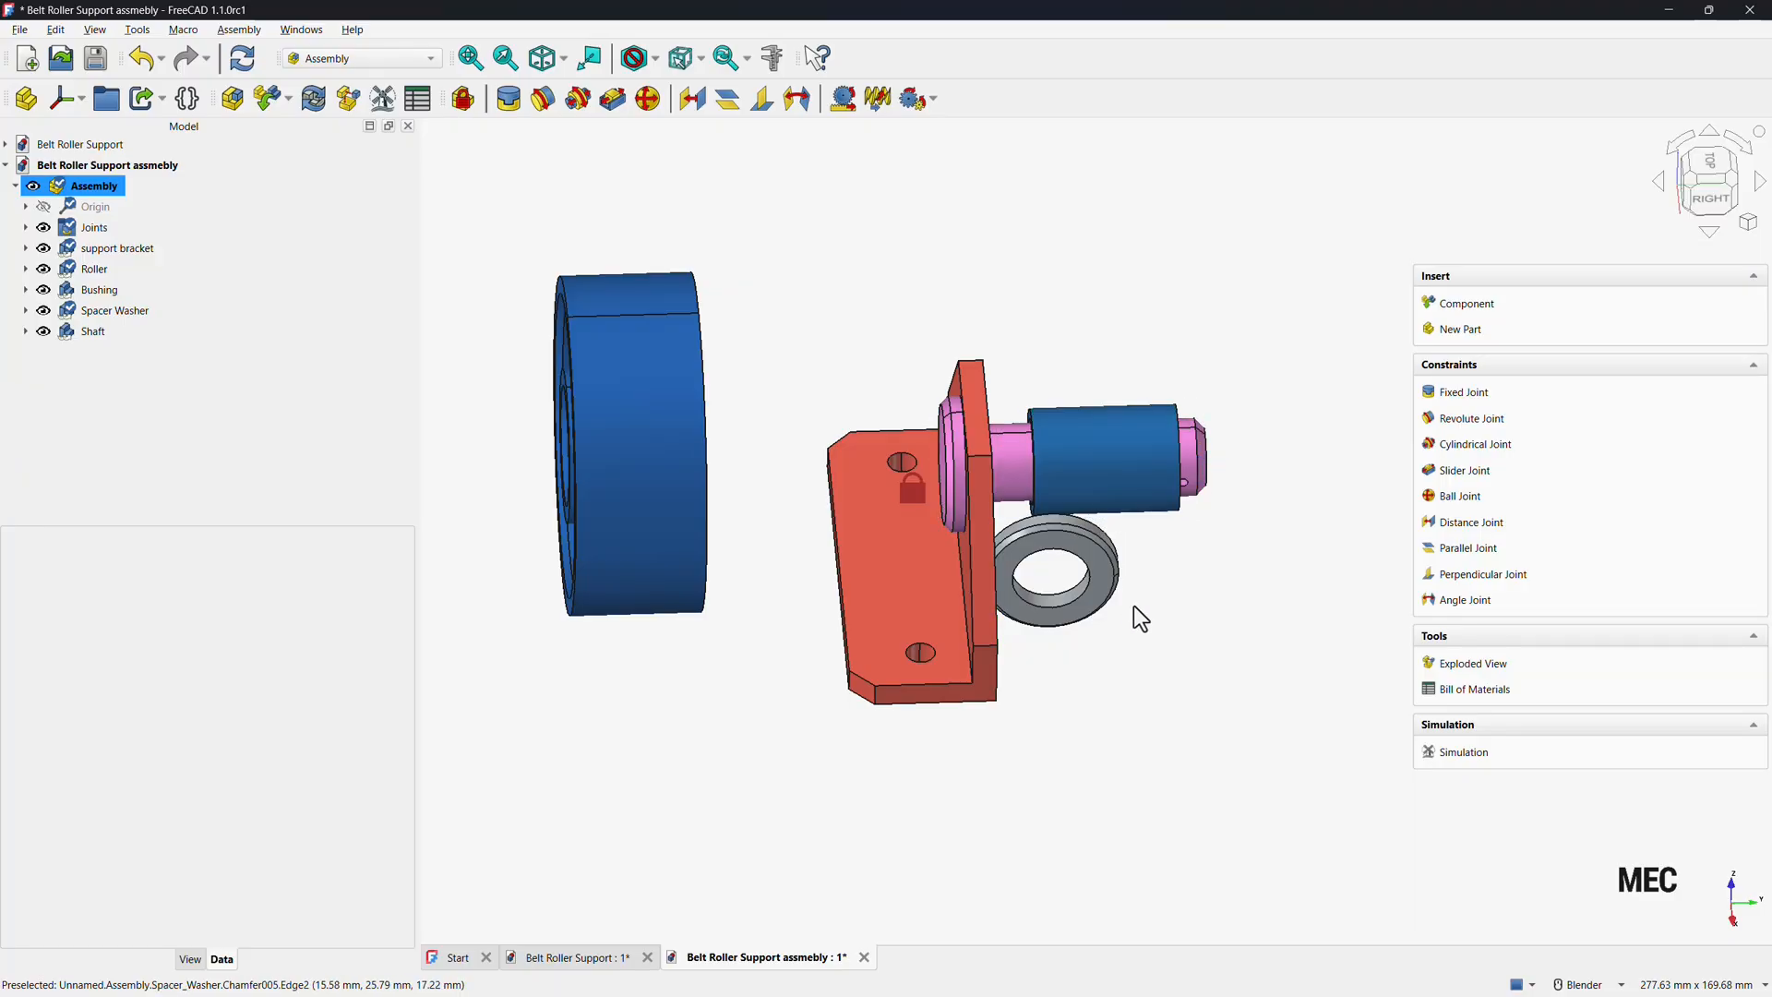
pyautogui.moveTo(1135, 616)
pyautogui.mouseDown(button='middle')
pyautogui.moveTo(1147, 664)
pyautogui.moveTo(1068, 681)
pyautogui.moveTo(1147, 609)
pyautogui.mouseUp(button='middle')
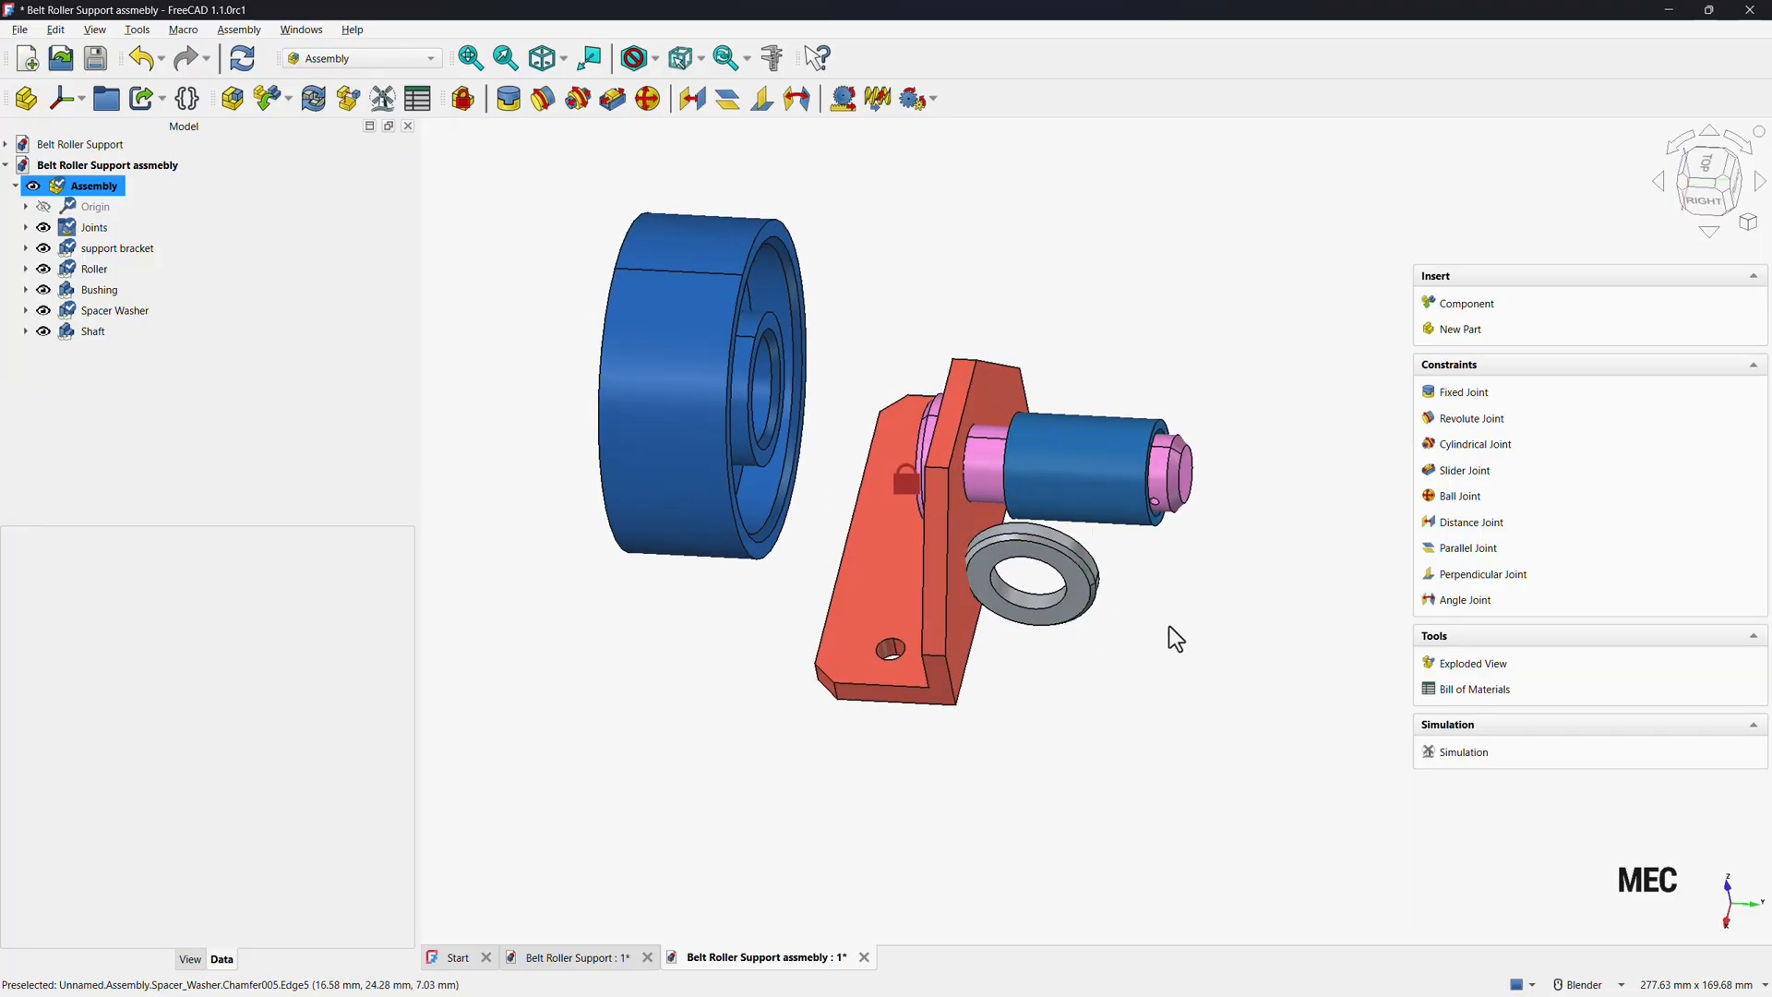
pyautogui.click(1472, 522)
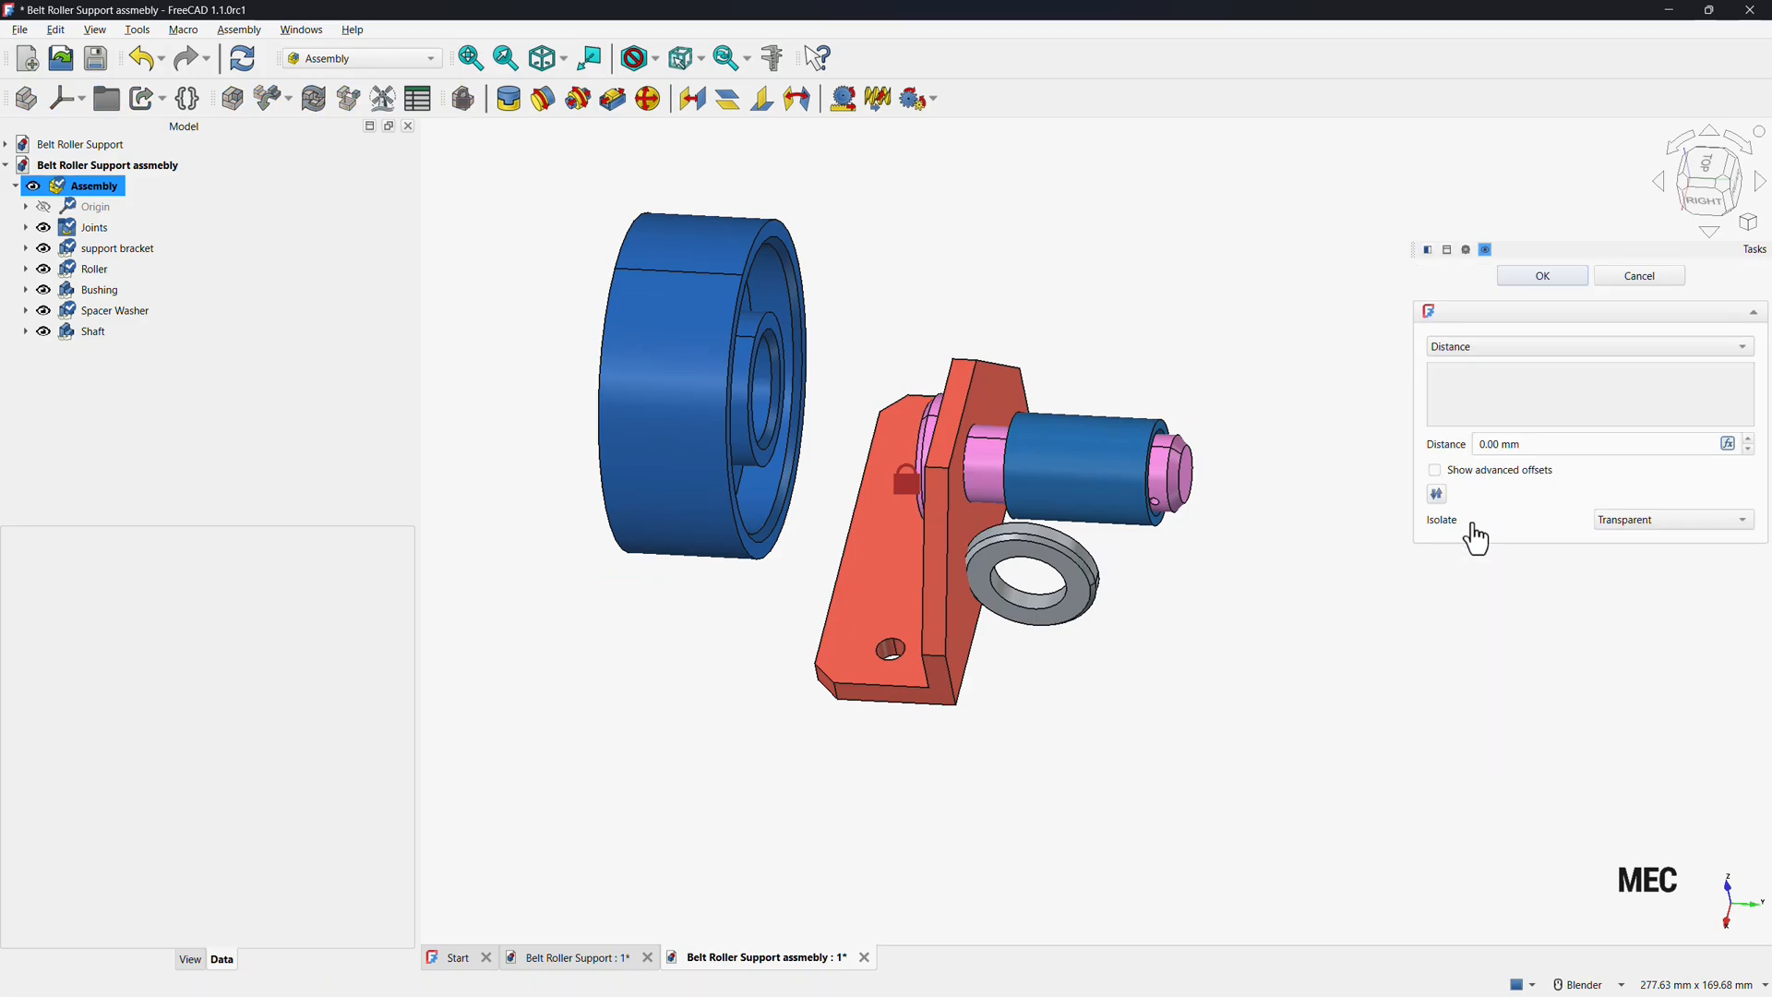
pyautogui.click(966, 528)
pyautogui.moveTo(1149, 541); pyautogui.dragTo(1199, 546, button='middle')
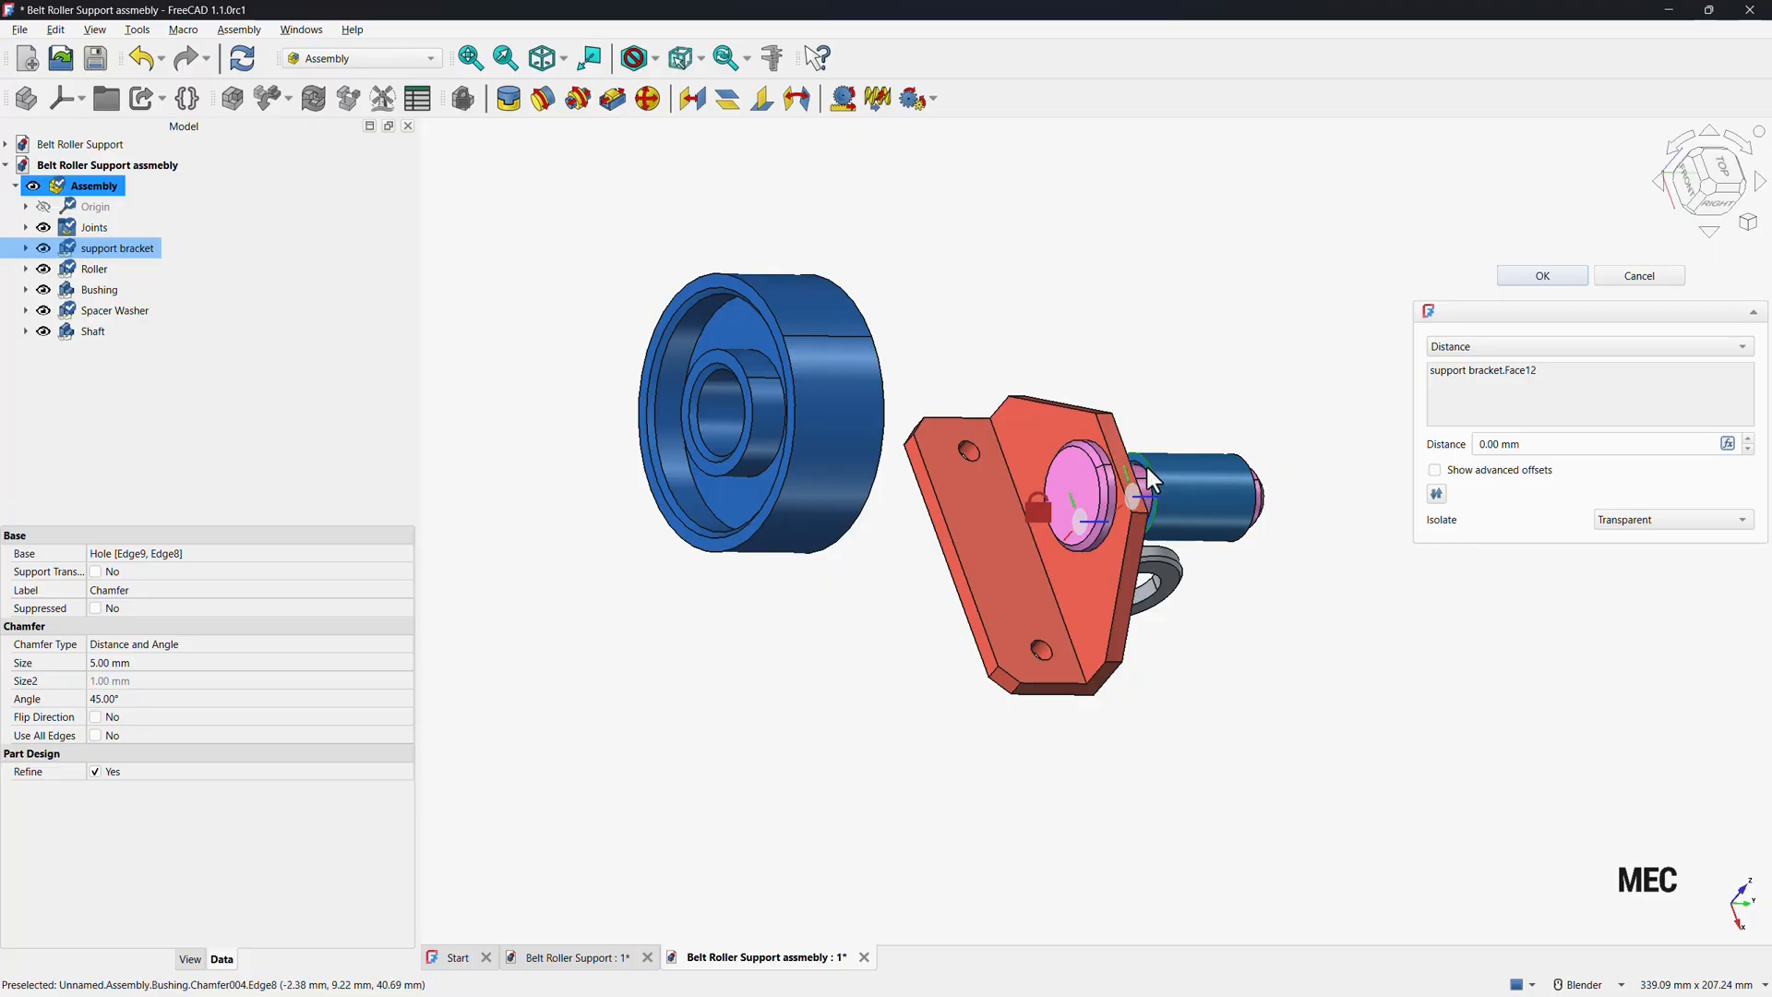
pyautogui.scroll(5, 1144, 463)
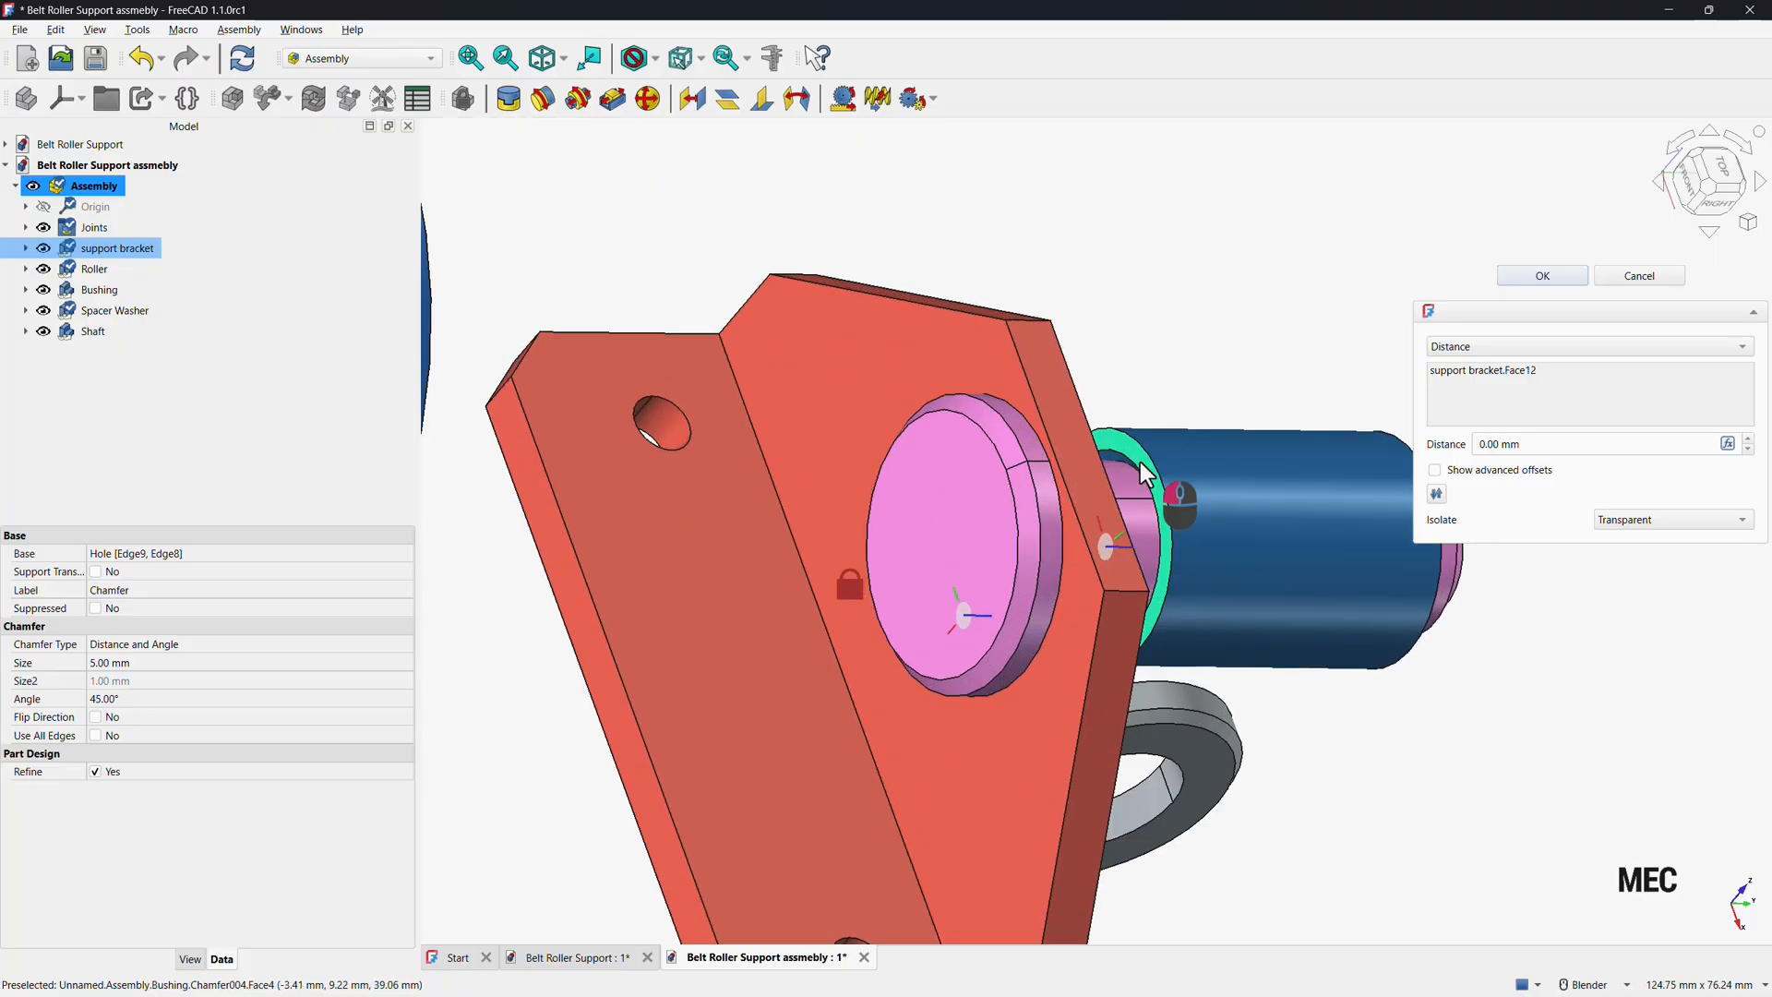
pyautogui.click(1141, 466)
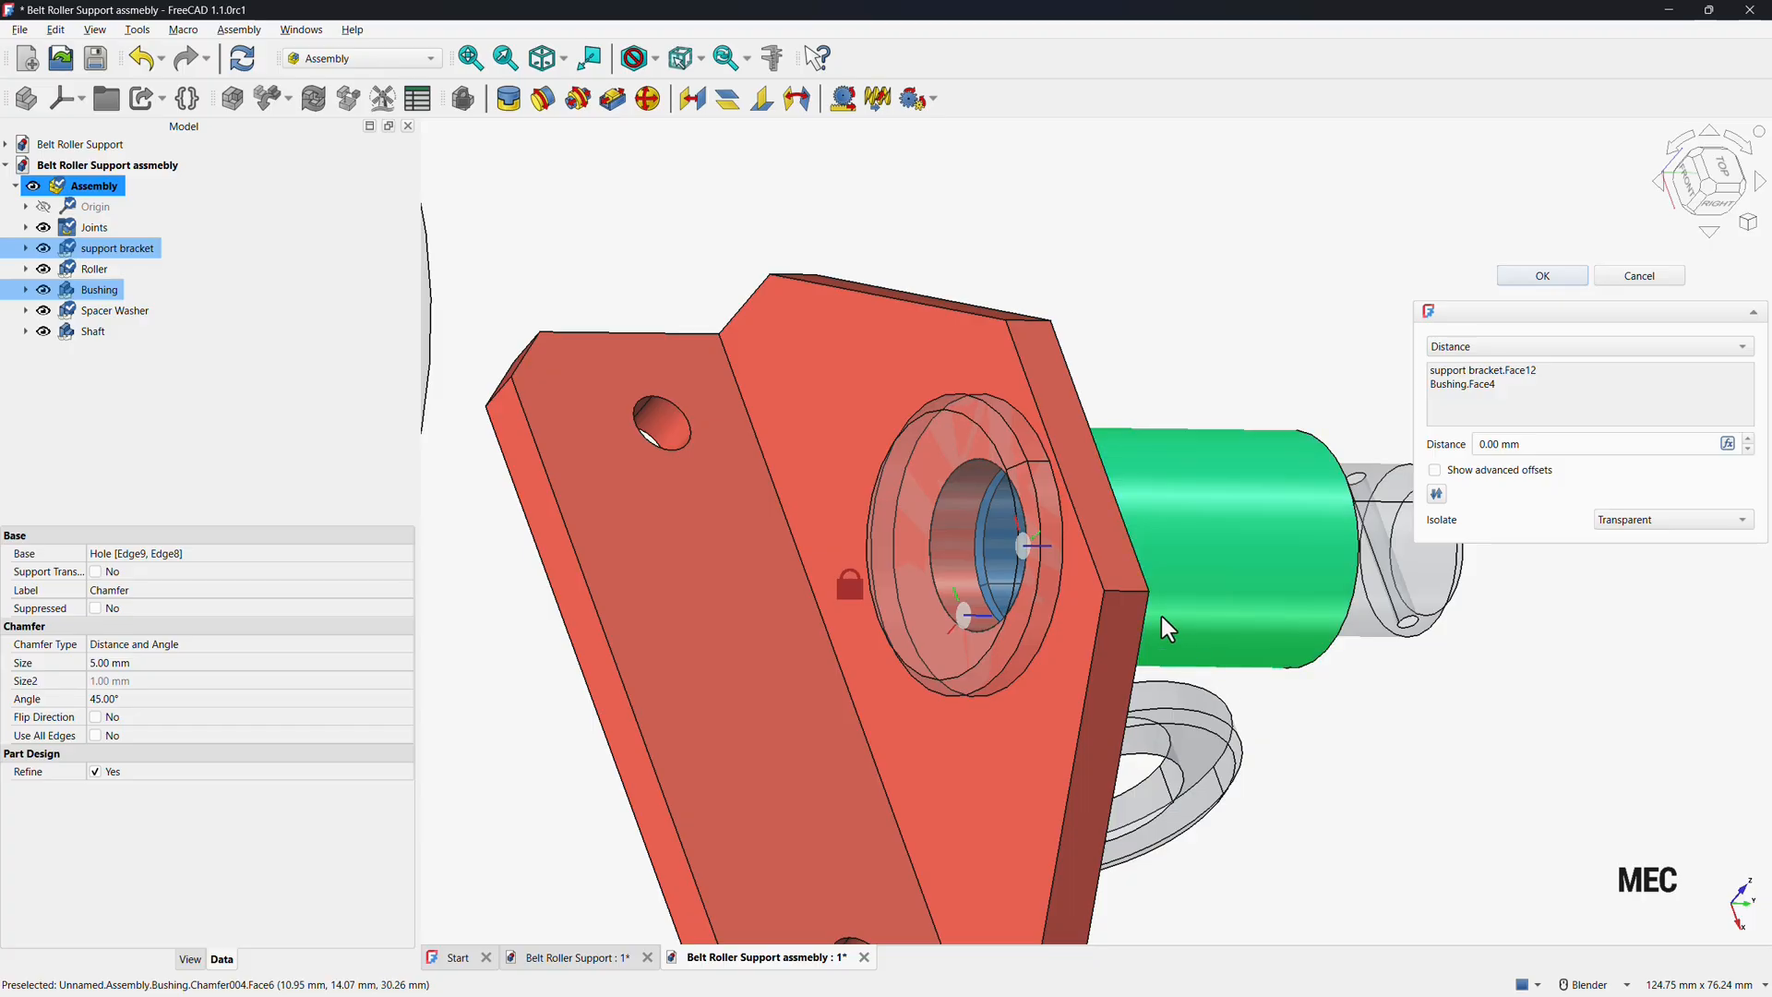
pyautogui.click(549, 64)
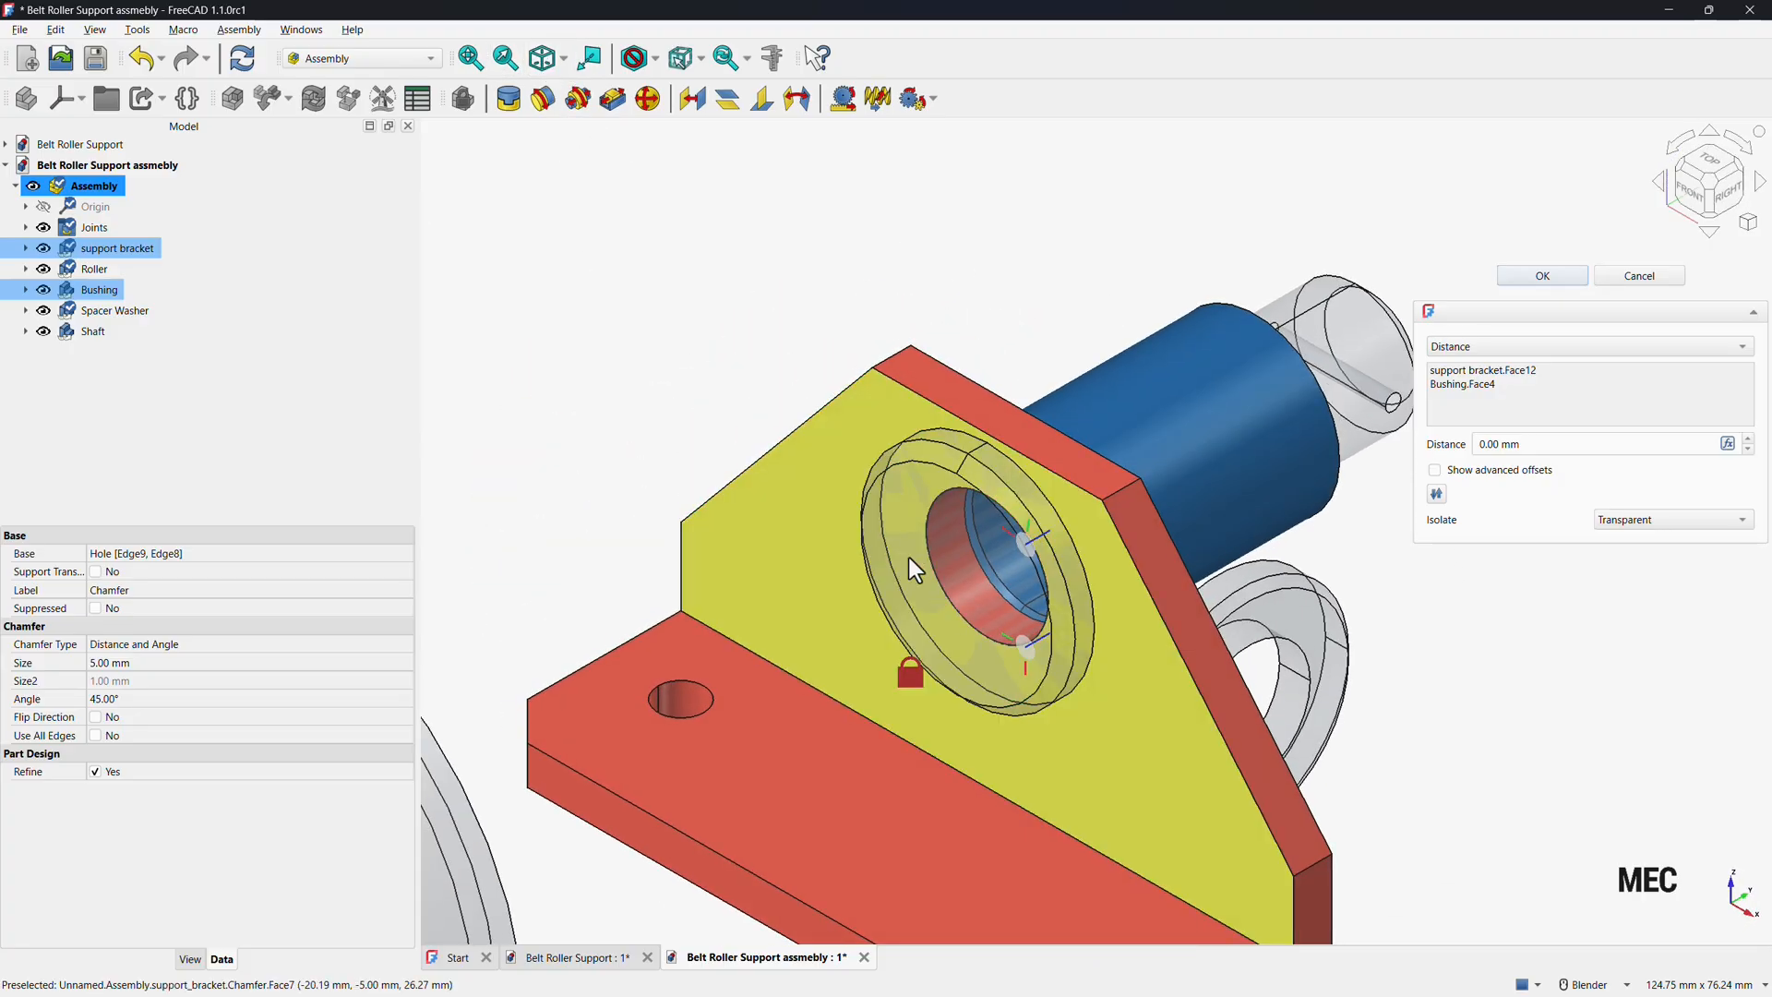
pyautogui.moveTo(1297, 627); pyautogui.dragTo(1061, 554, button='middle')
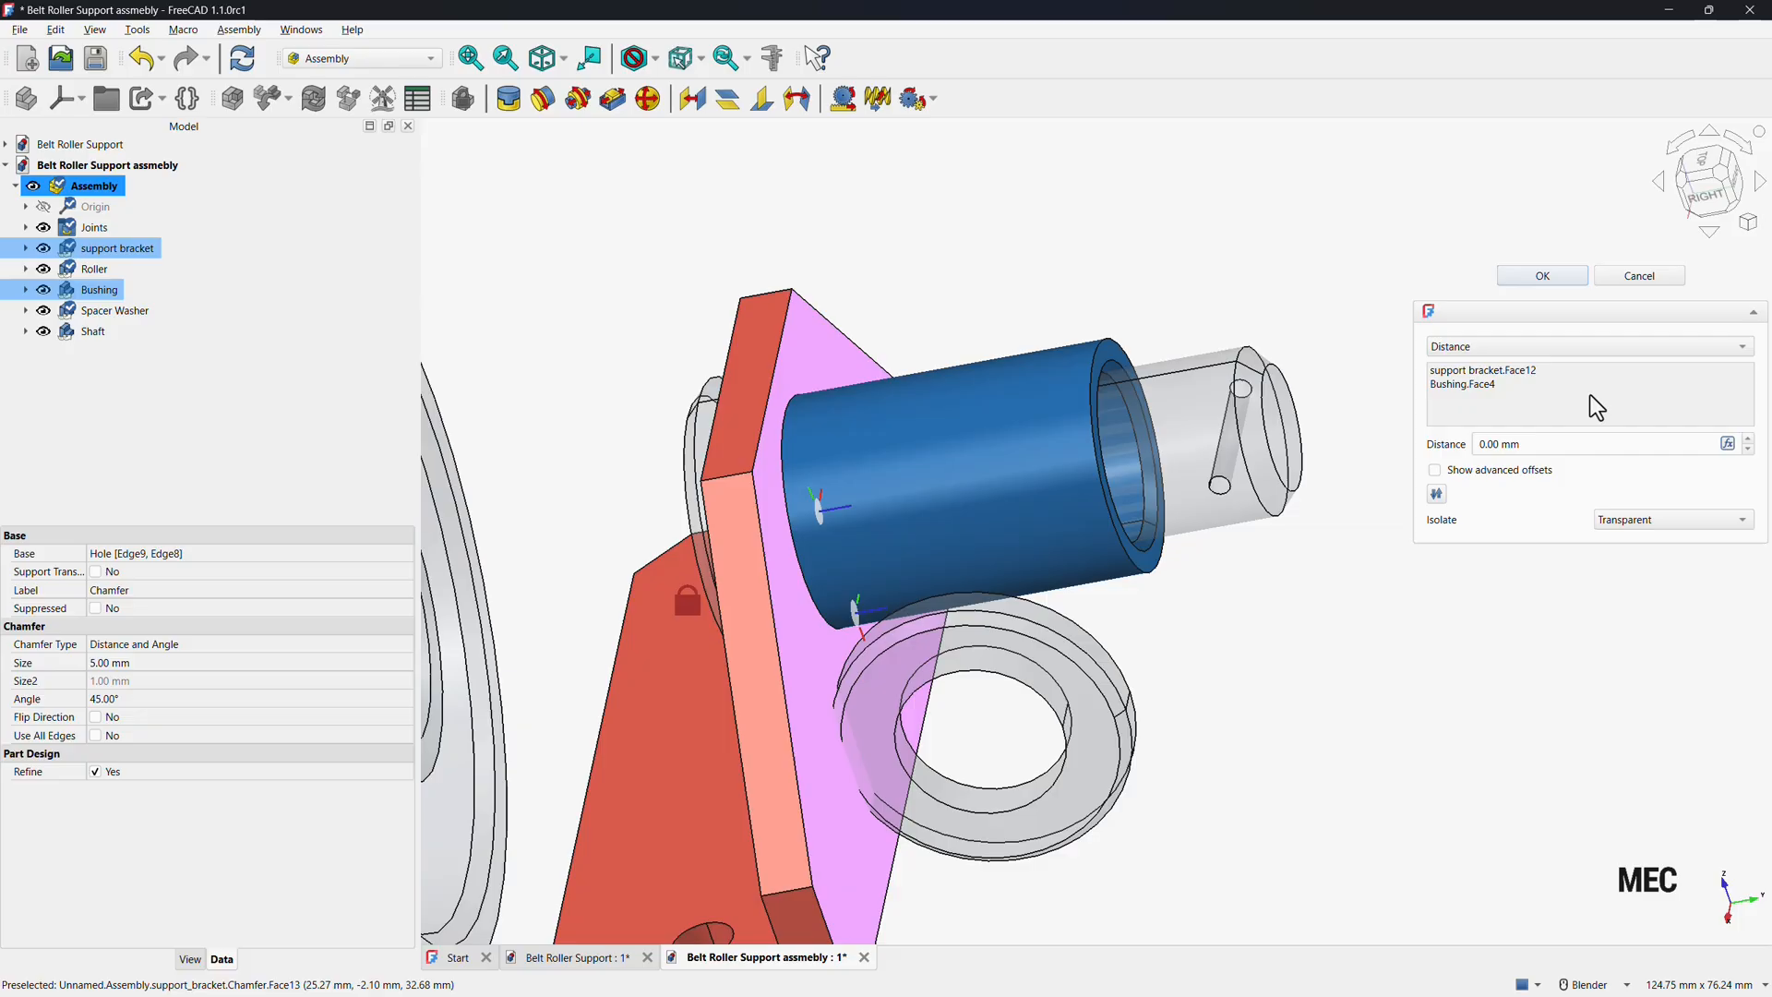
pyautogui.click(1538, 279)
pyautogui.scroll(-5, 1267, 689)
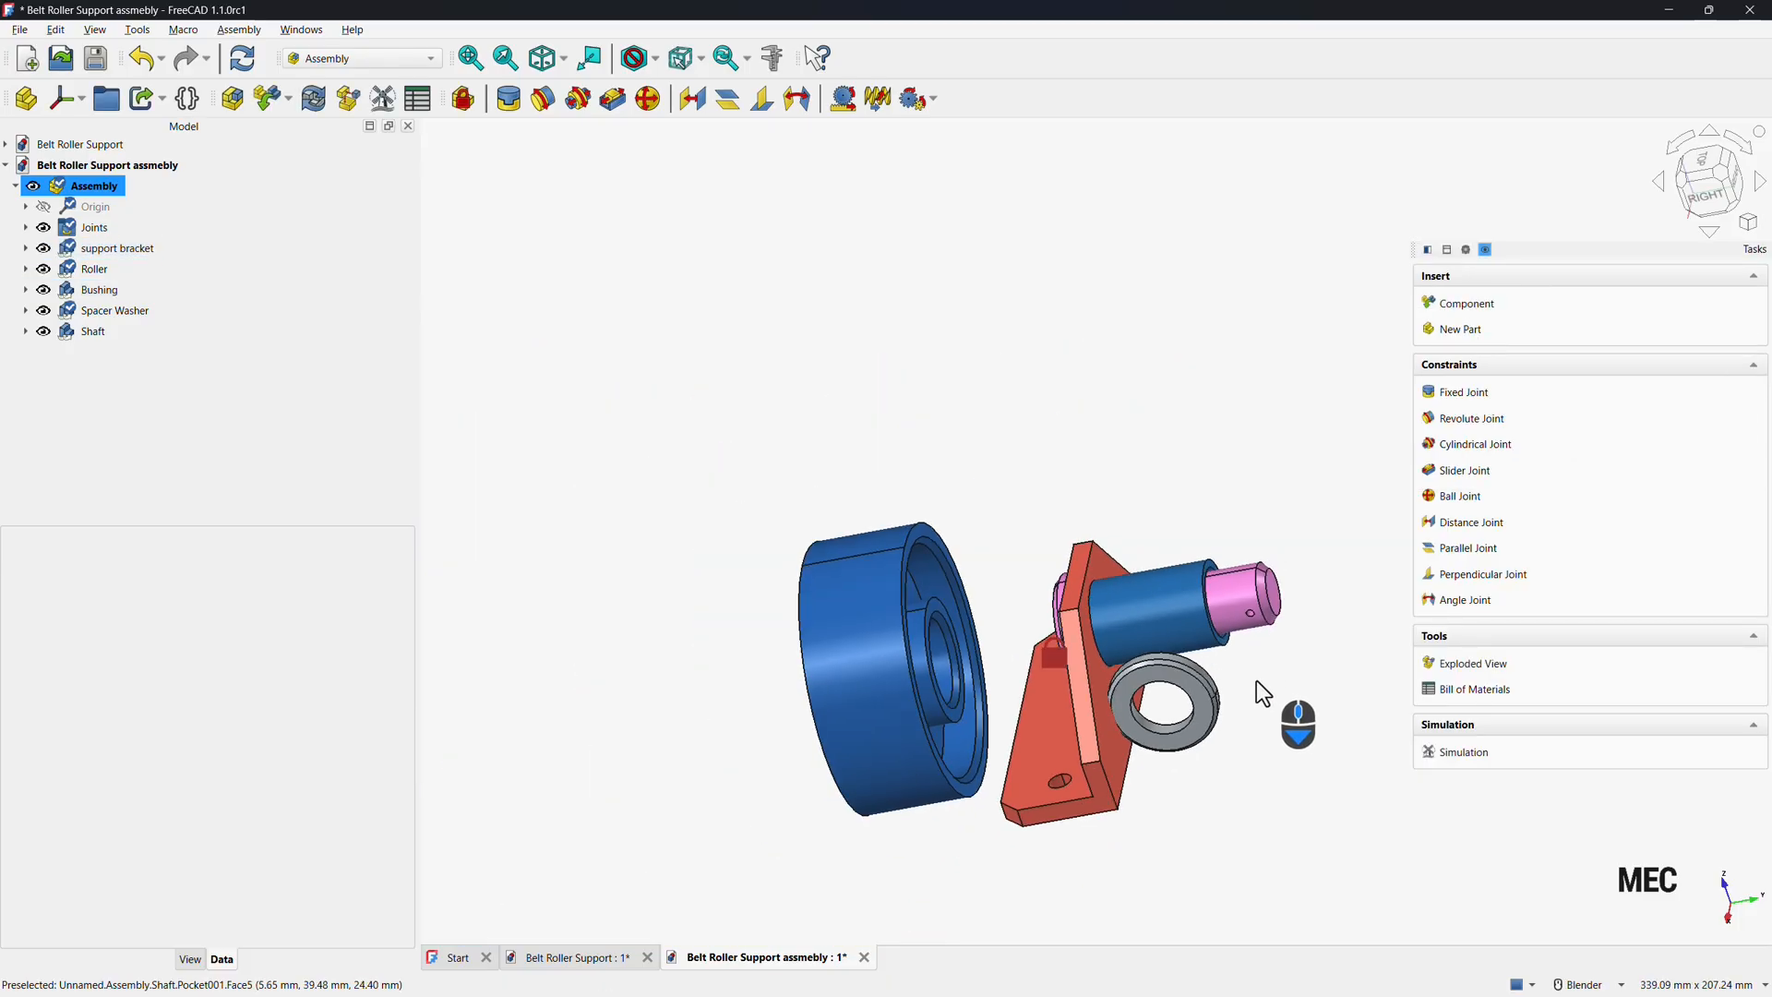
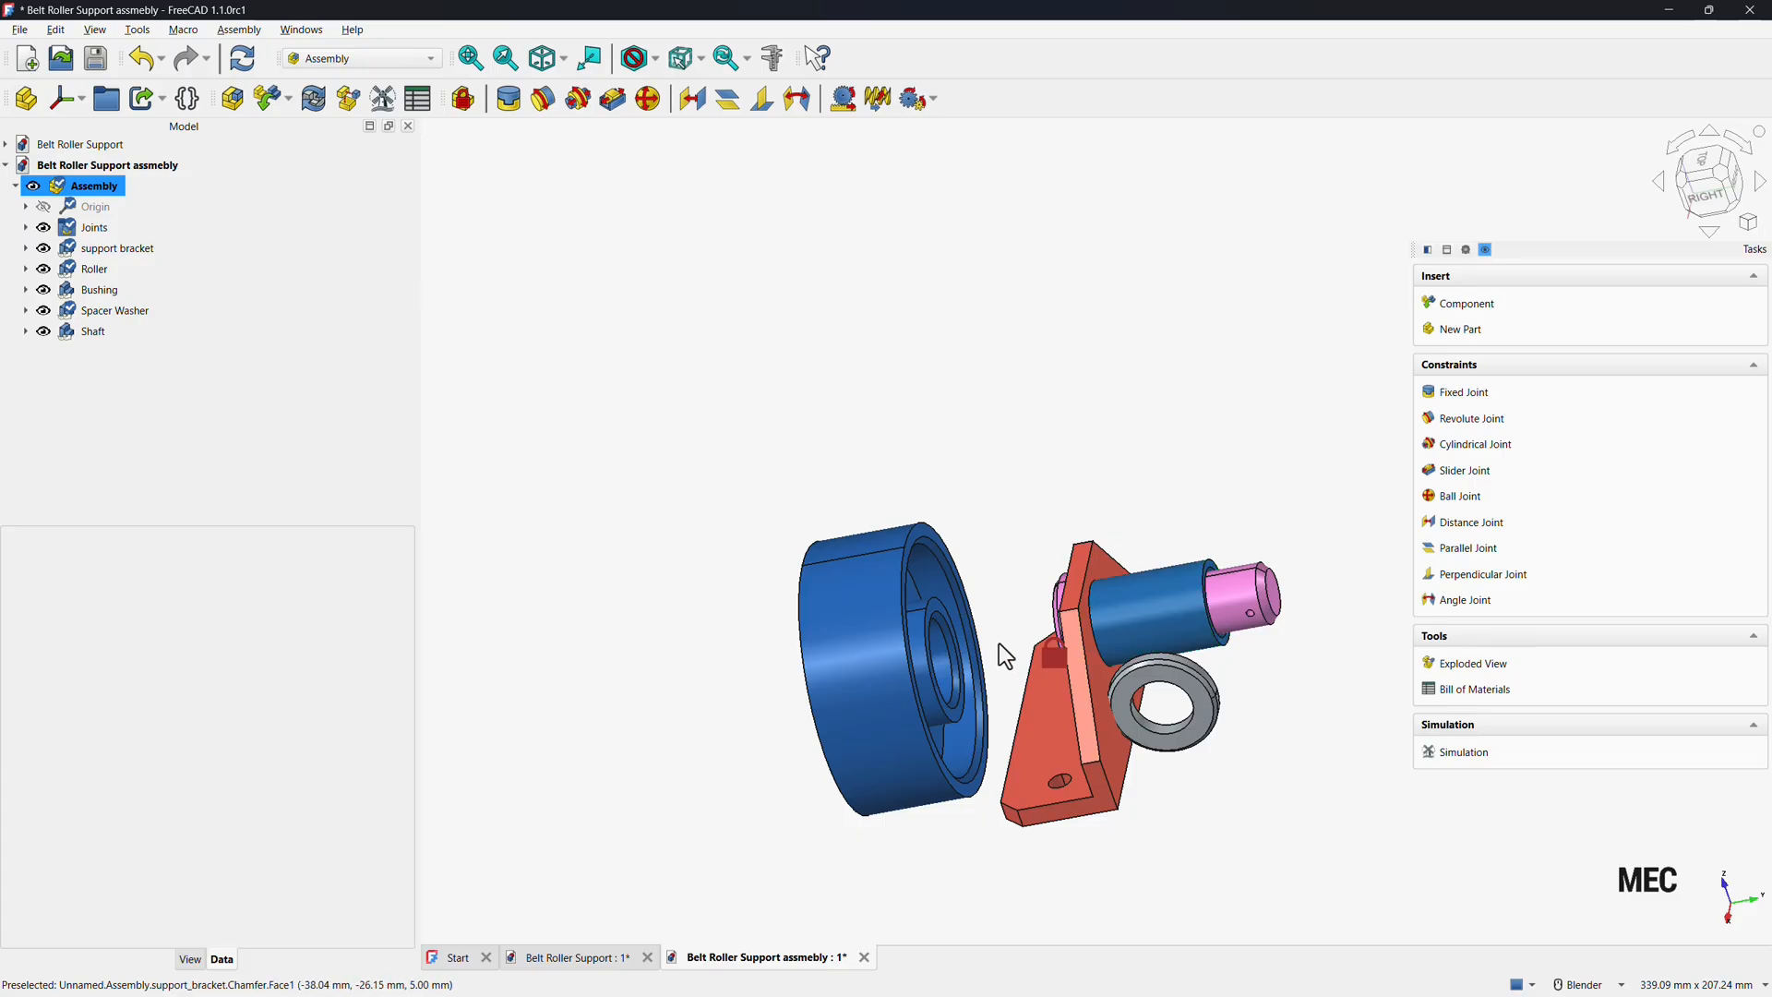
pyautogui.click(1471, 419)
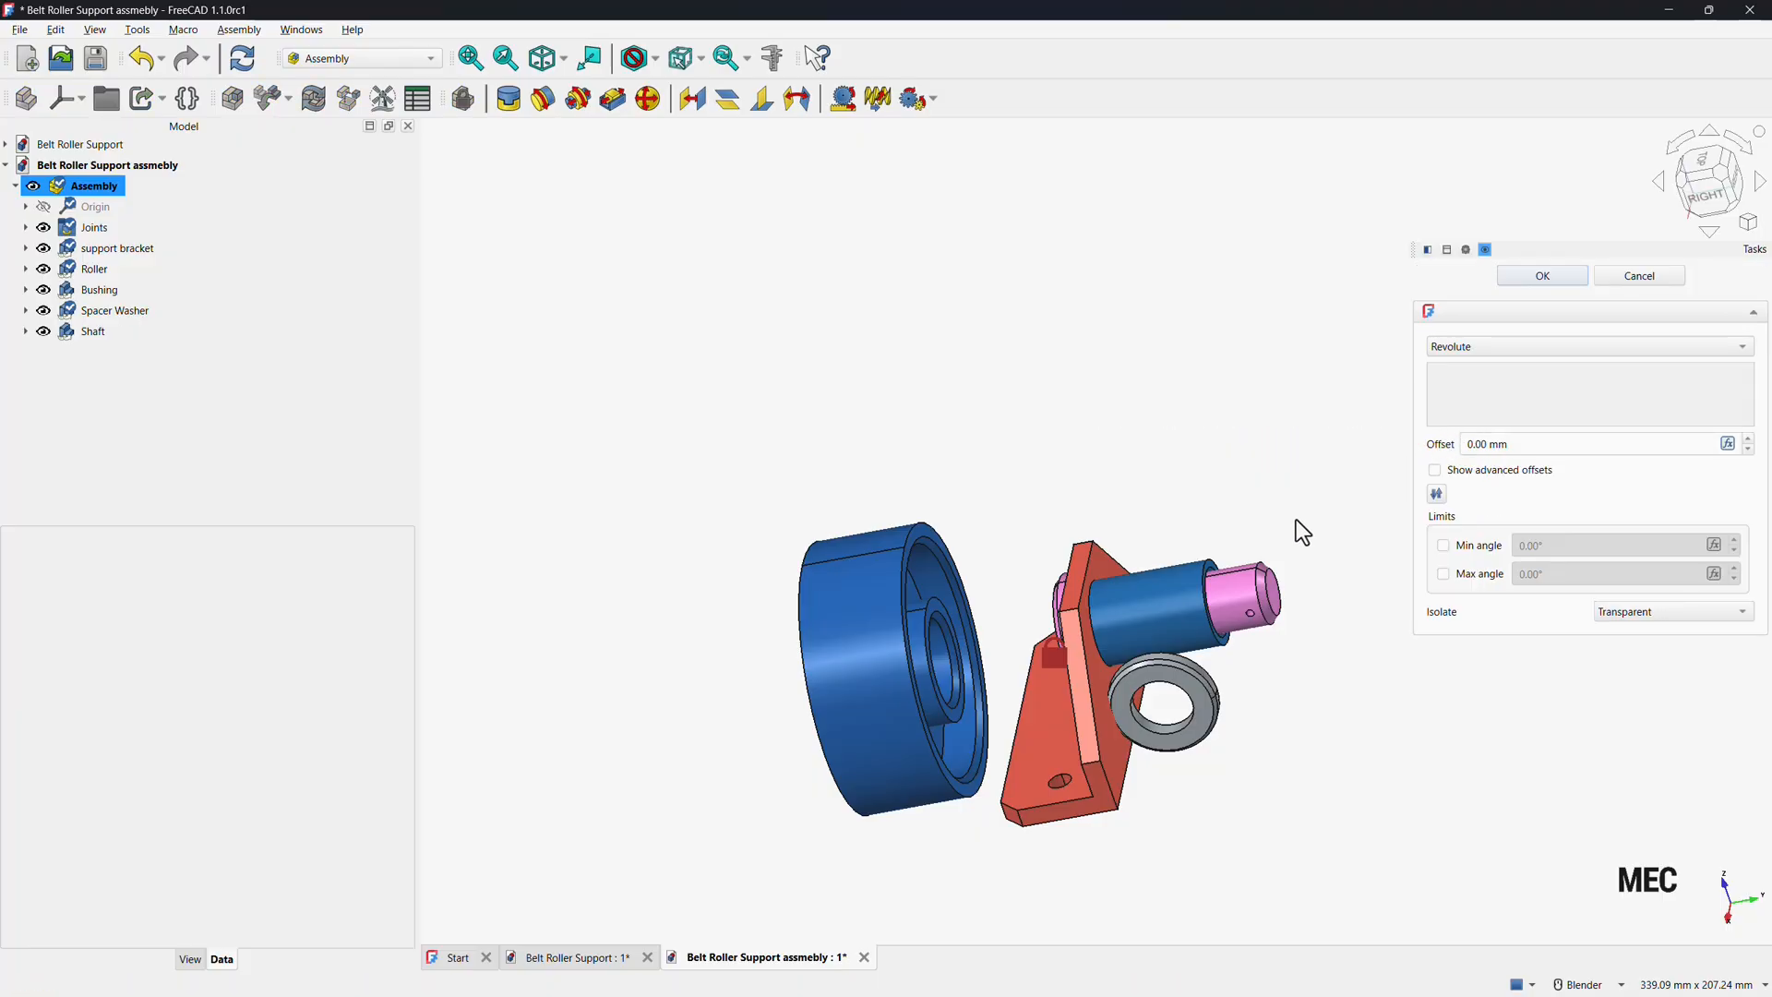
pyautogui.click(944, 669)
pyautogui.click(1176, 600)
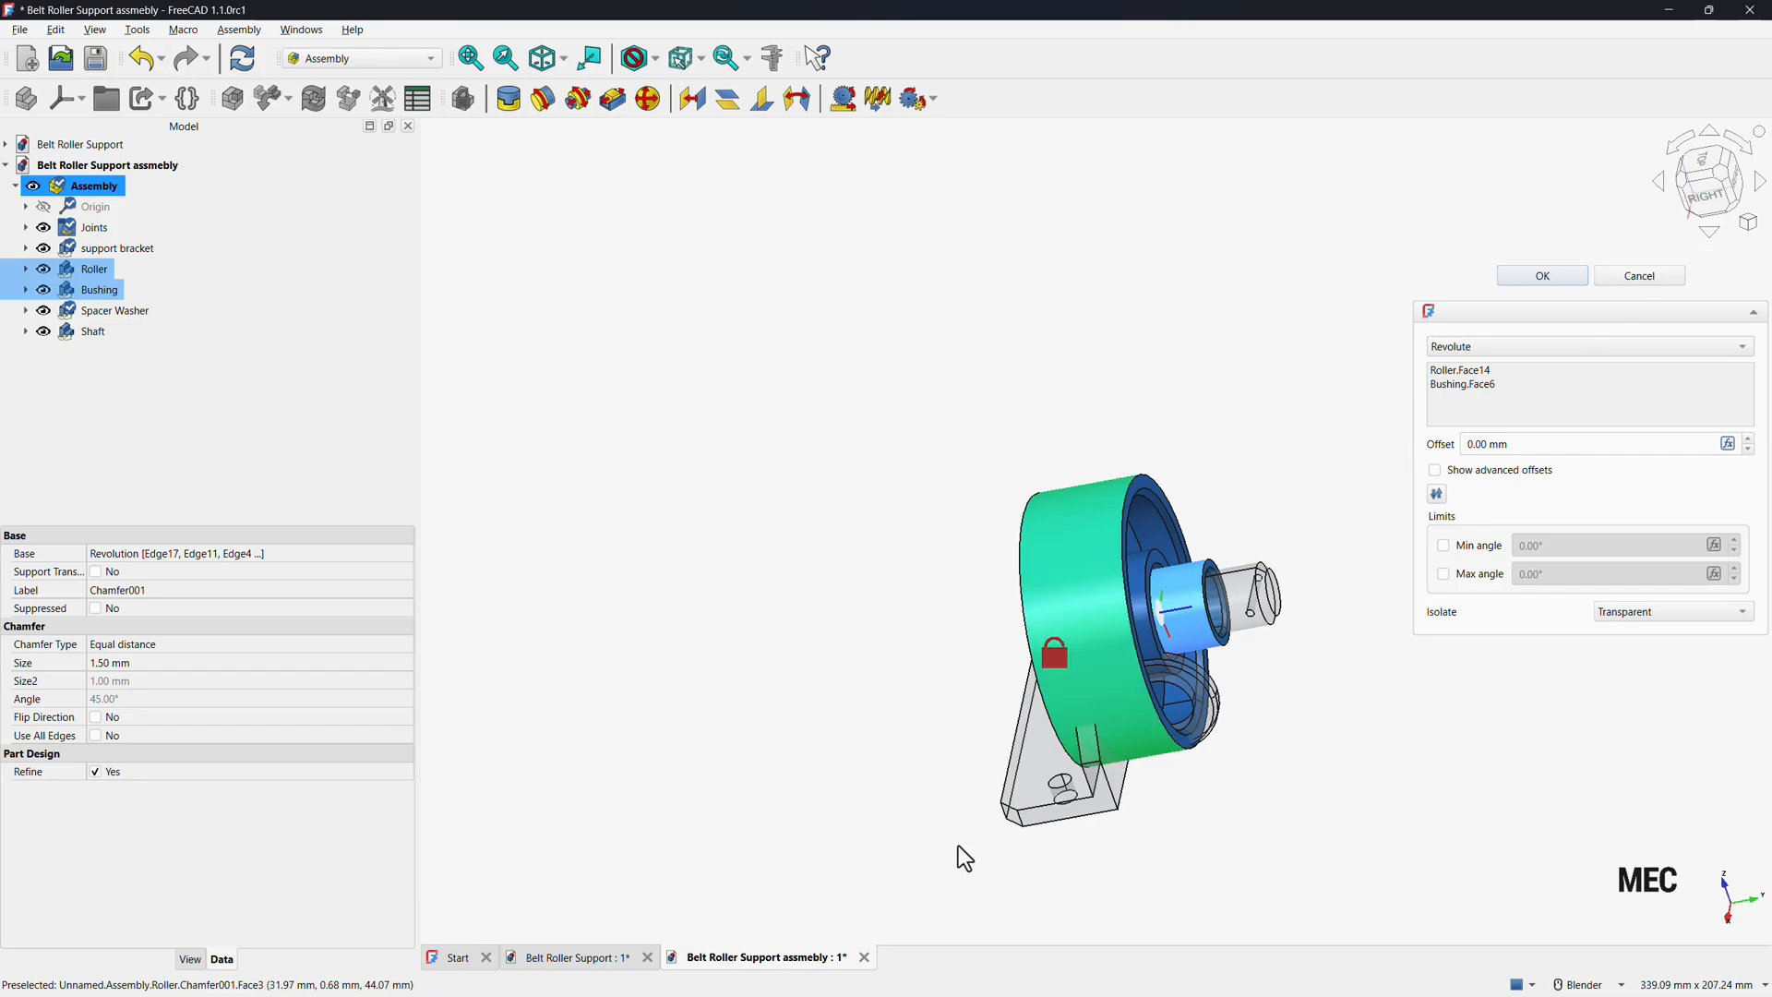
pyautogui.moveTo(917, 801)
pyautogui.mouseDown(button='middle')
pyautogui.moveTo(965, 754)
pyautogui.moveTo(1005, 759)
pyautogui.moveTo(883, 759)
pyautogui.moveTo(917, 787)
pyautogui.moveTo(887, 791)
pyautogui.mouseUp(button='middle')
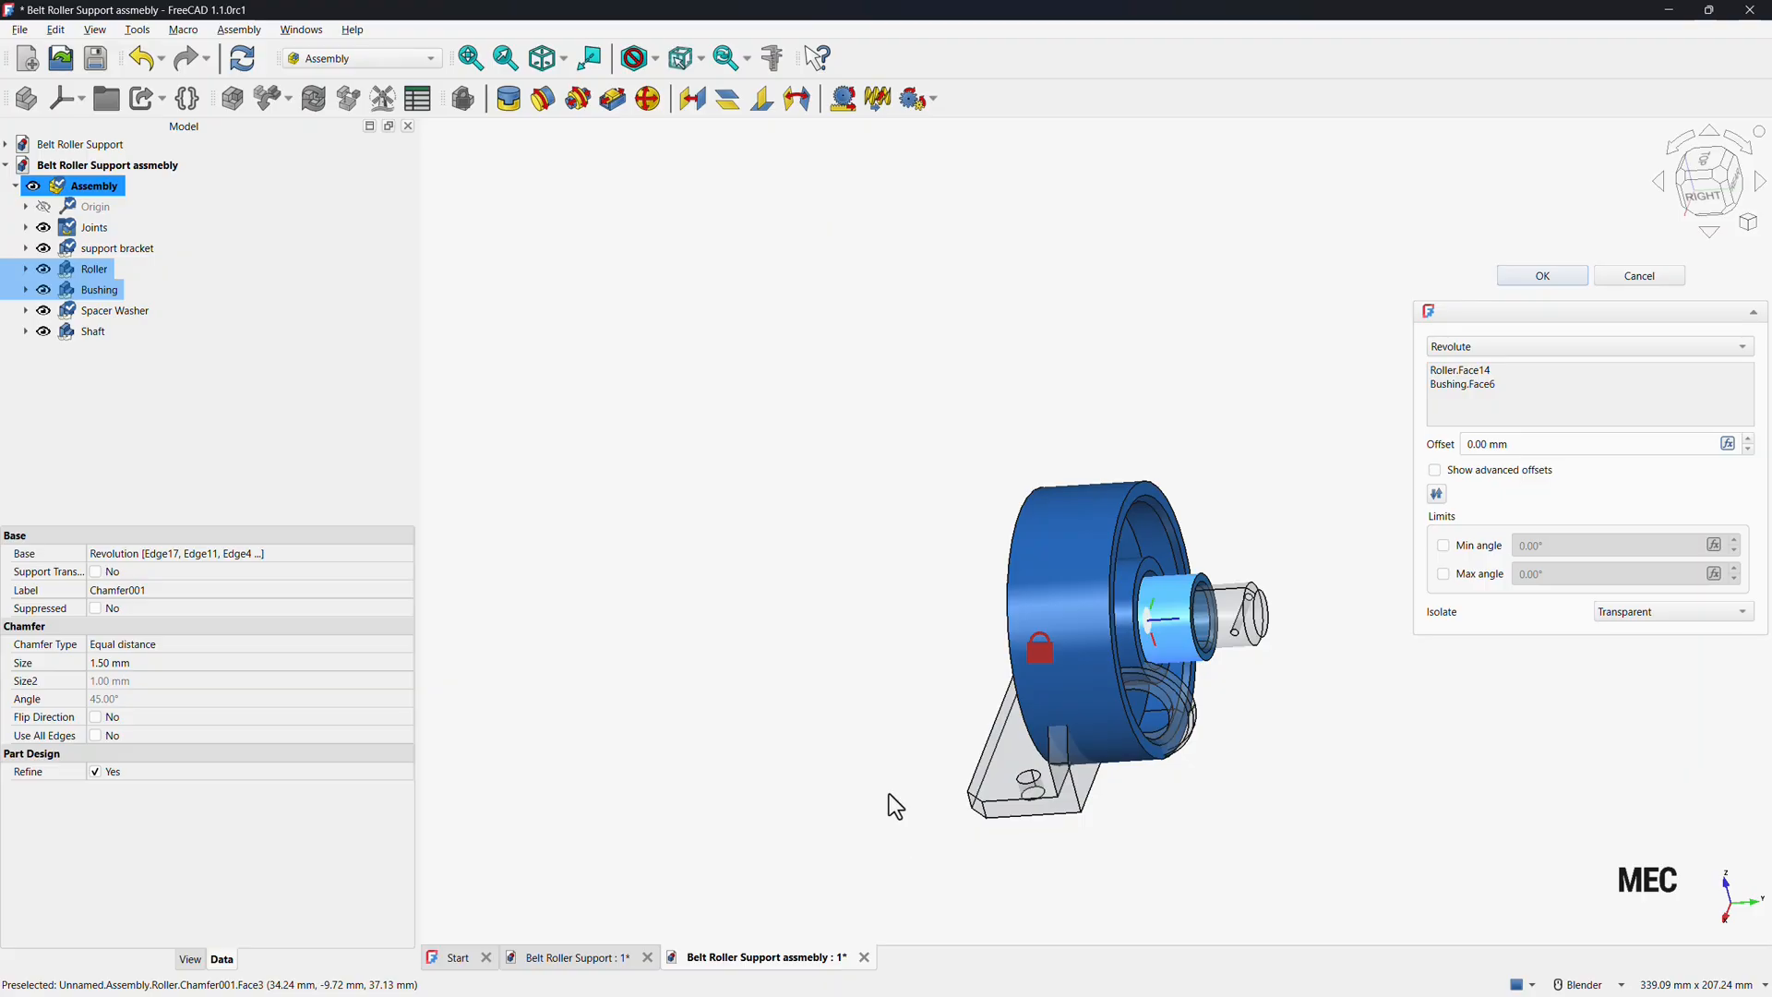
pyautogui.click(1658, 276)
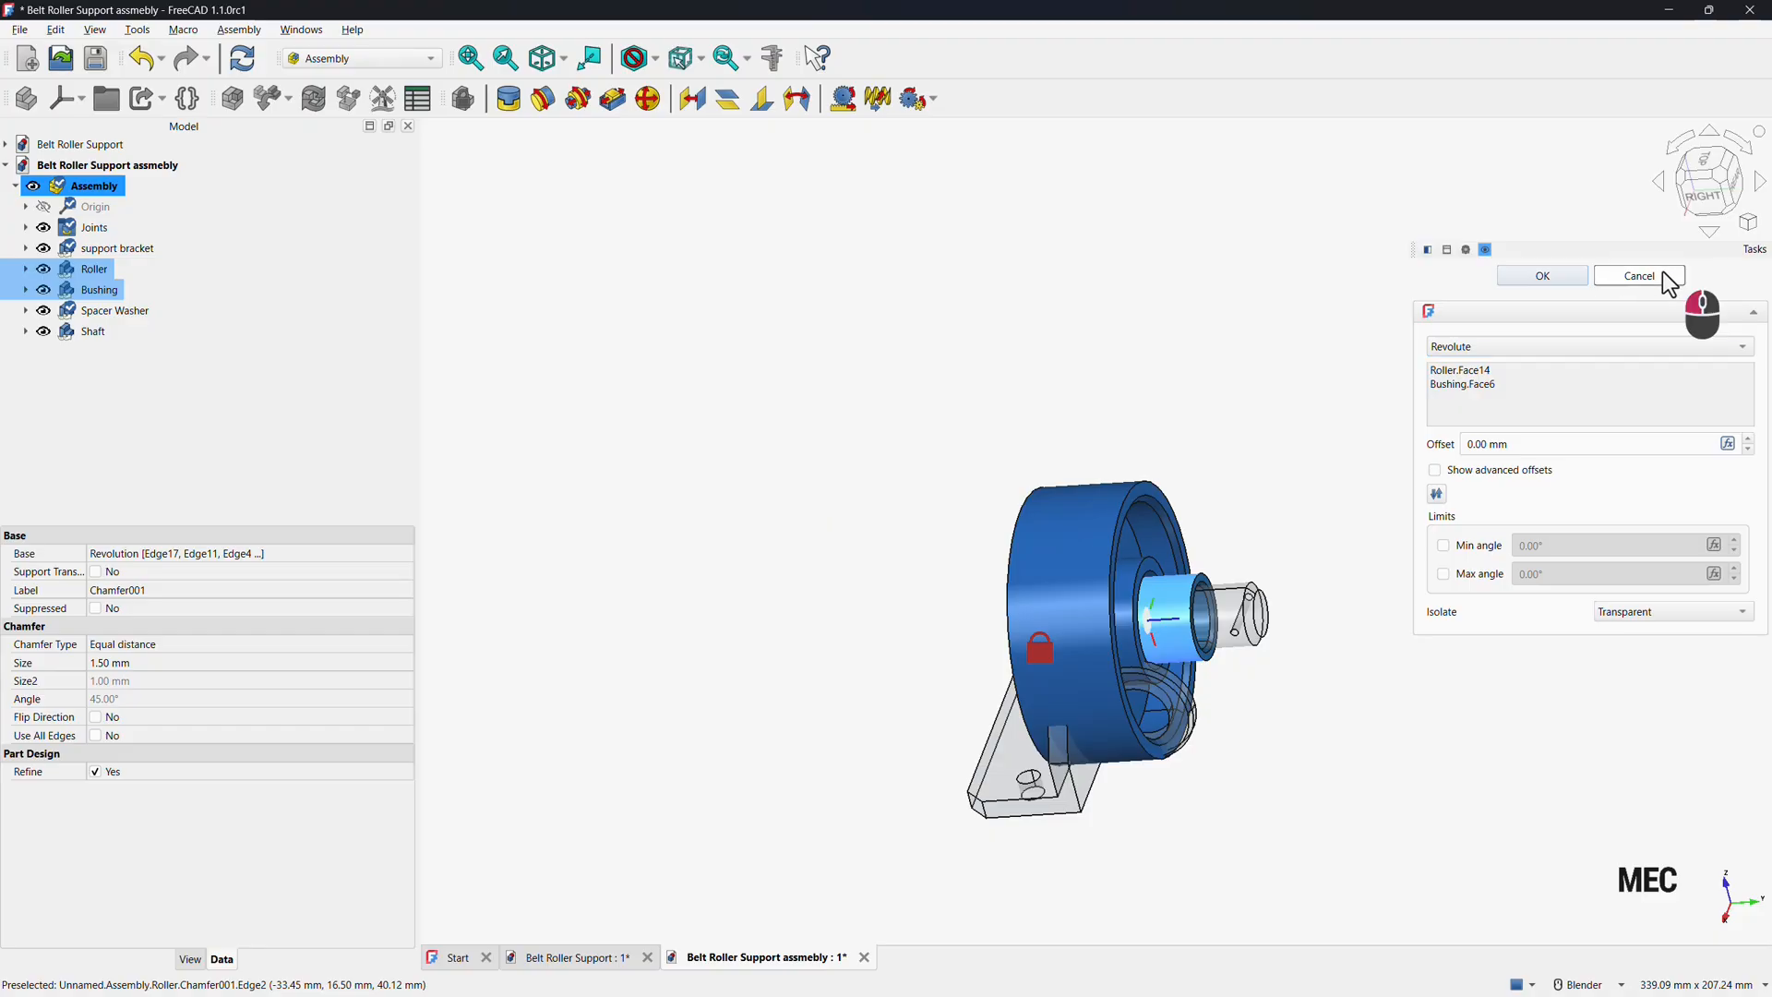
# Add a revolute joint between the roller's bore and the bushing's outer surface.
pyautogui.click(541, 55)
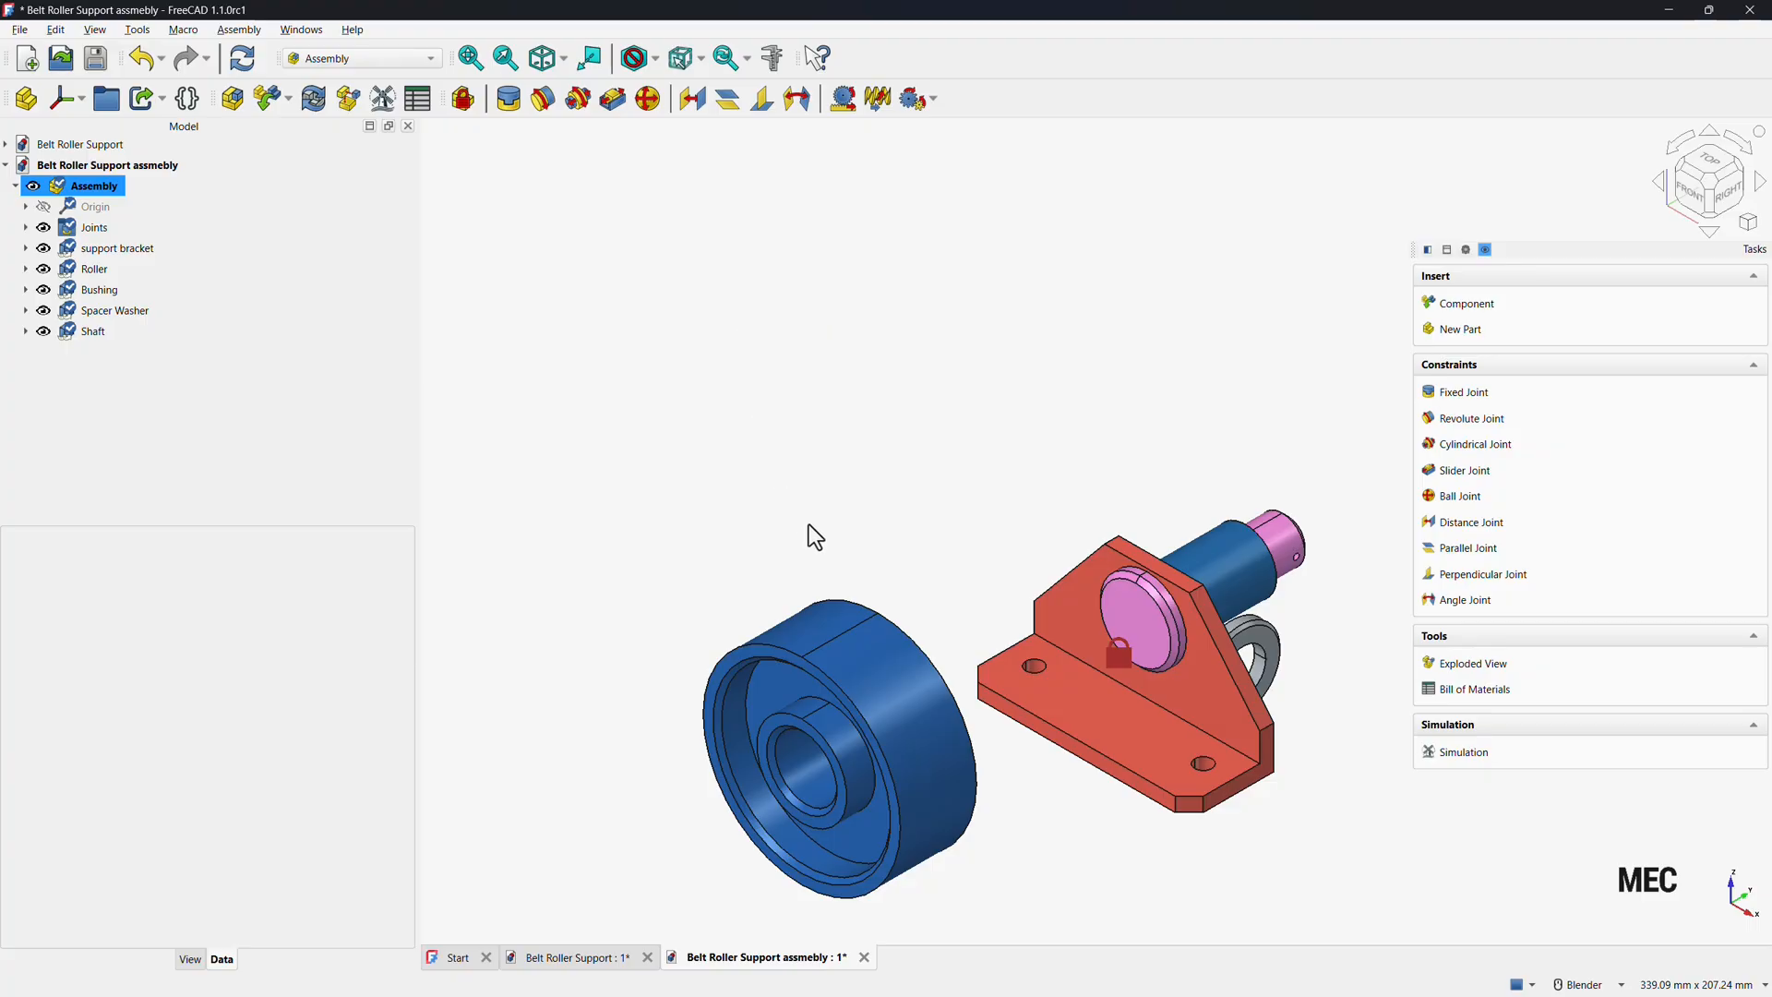
pyautogui.scroll(-2, 994, 396)
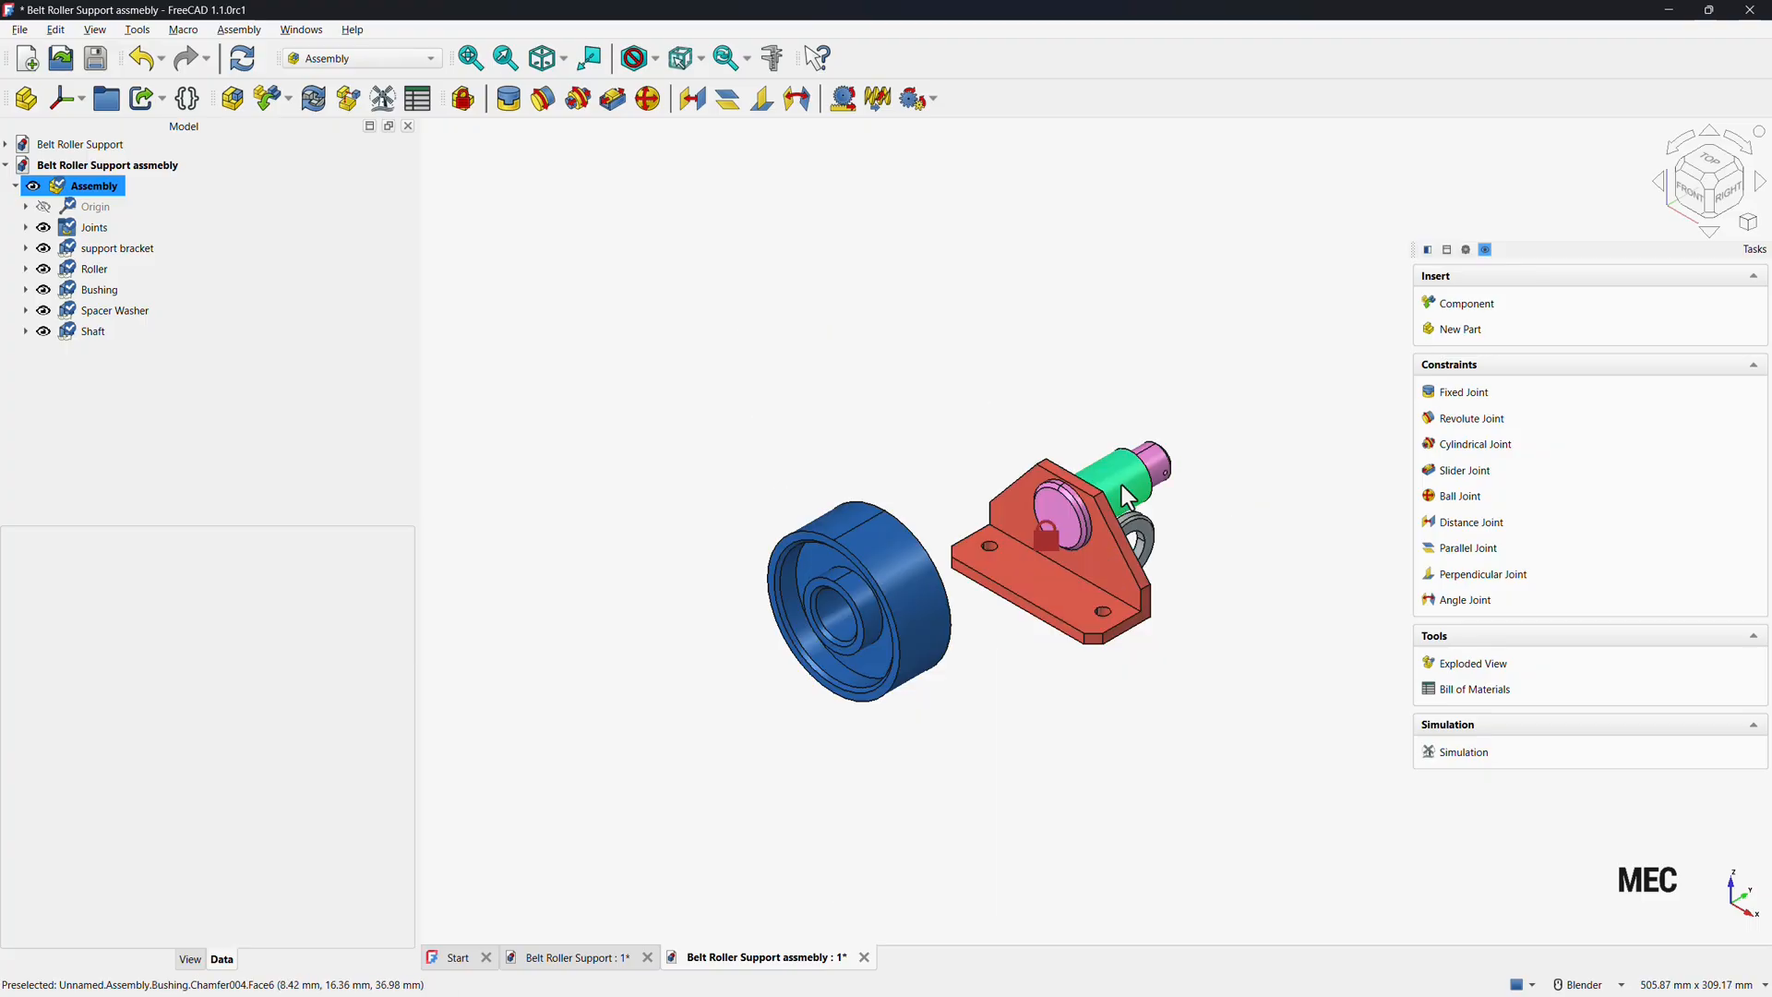
pyautogui.click(846, 622)
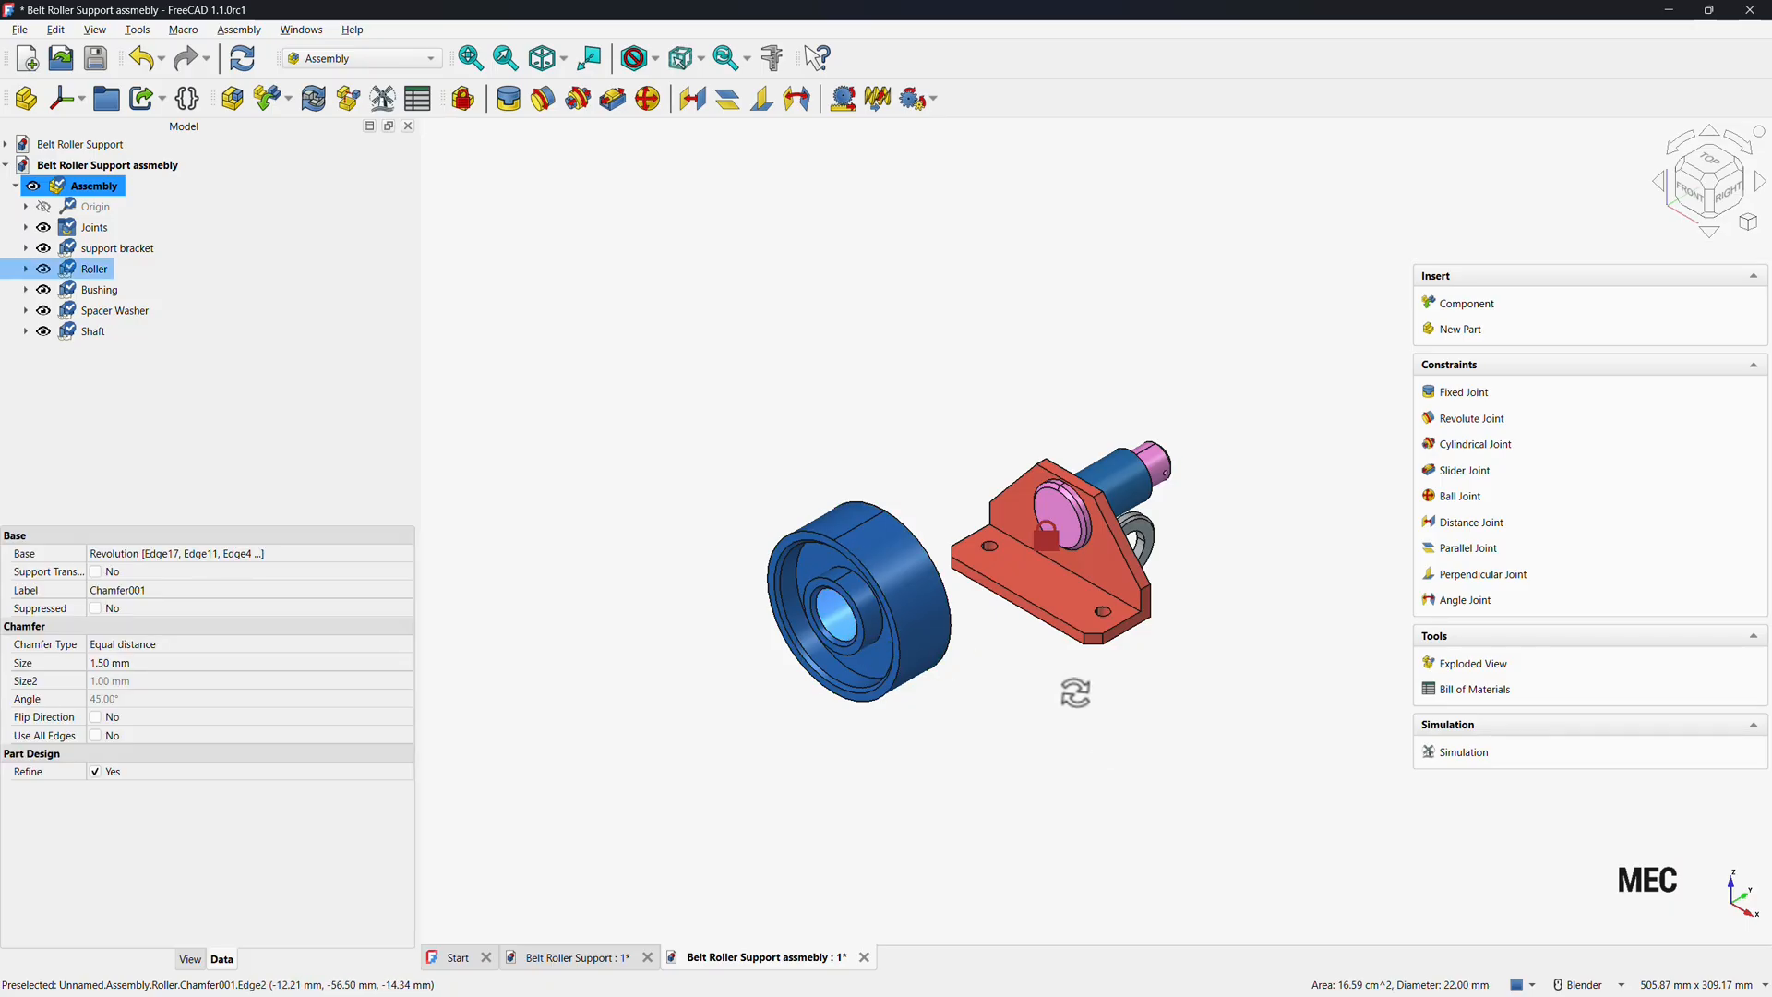
pyautogui.moveTo(1075, 692); pyautogui.dragTo(1087, 590, button='middle')
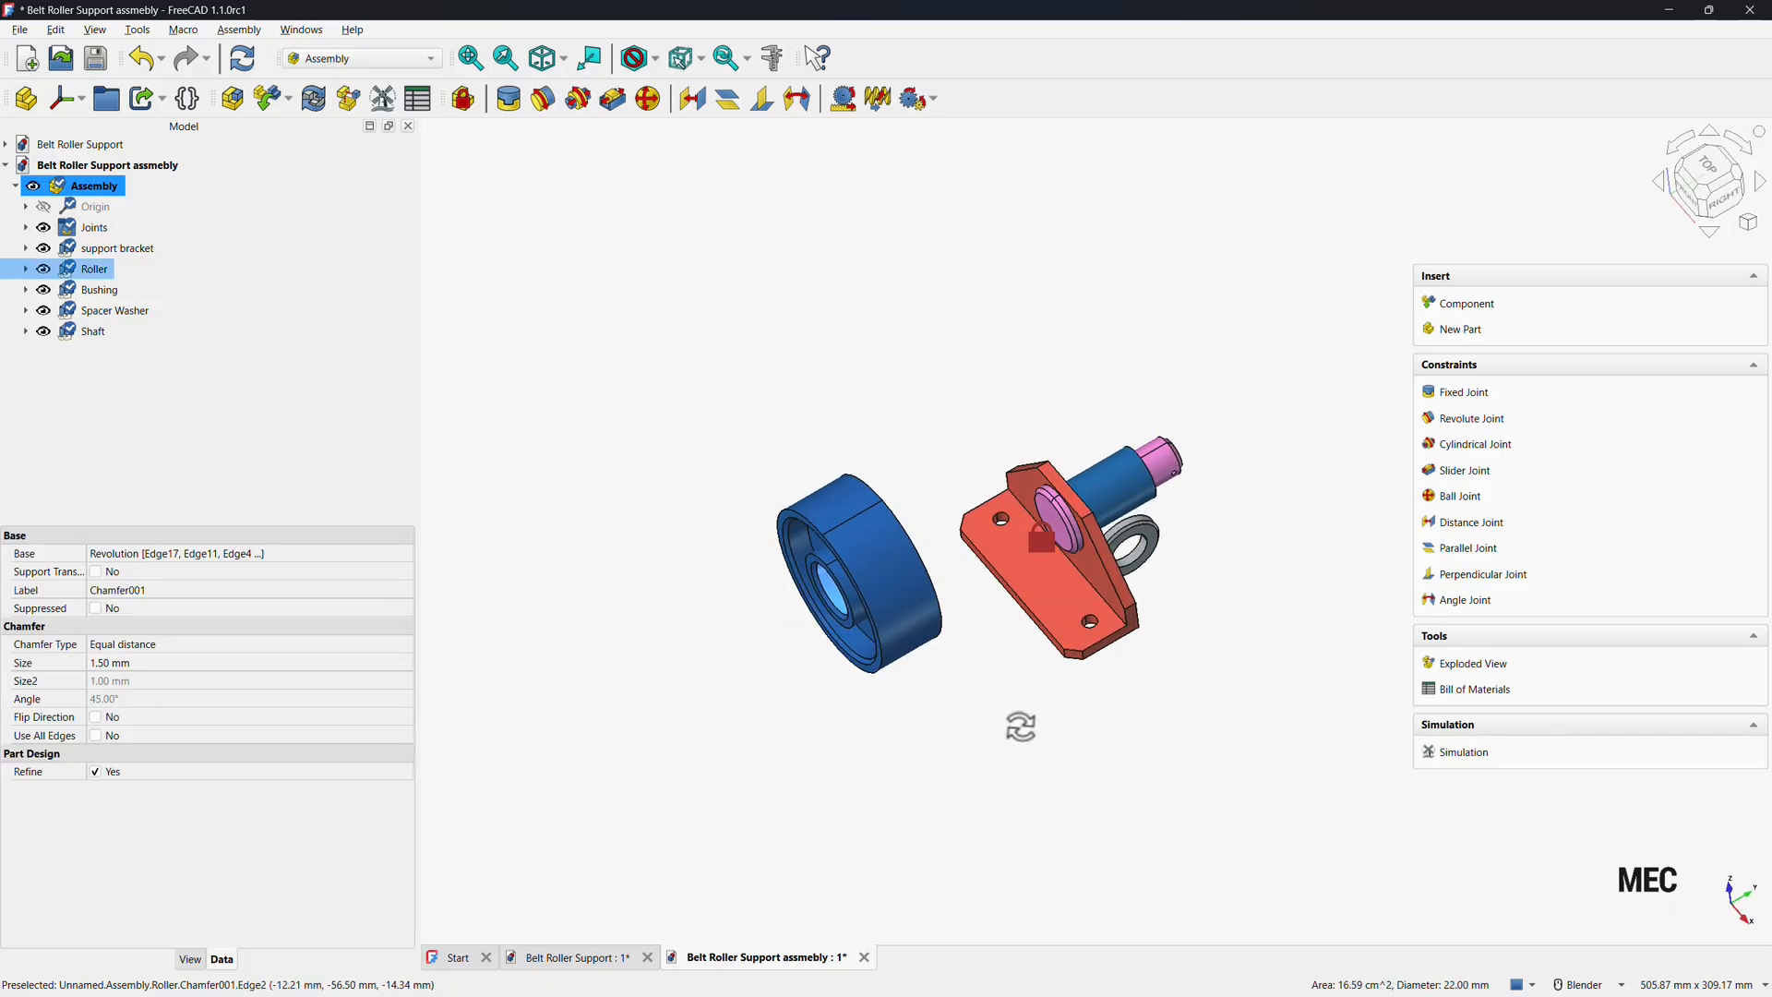
pyautogui.keyDown('ctrl'); pyautogui.click(1118, 486); pyautogui.keyUp('ctrl')
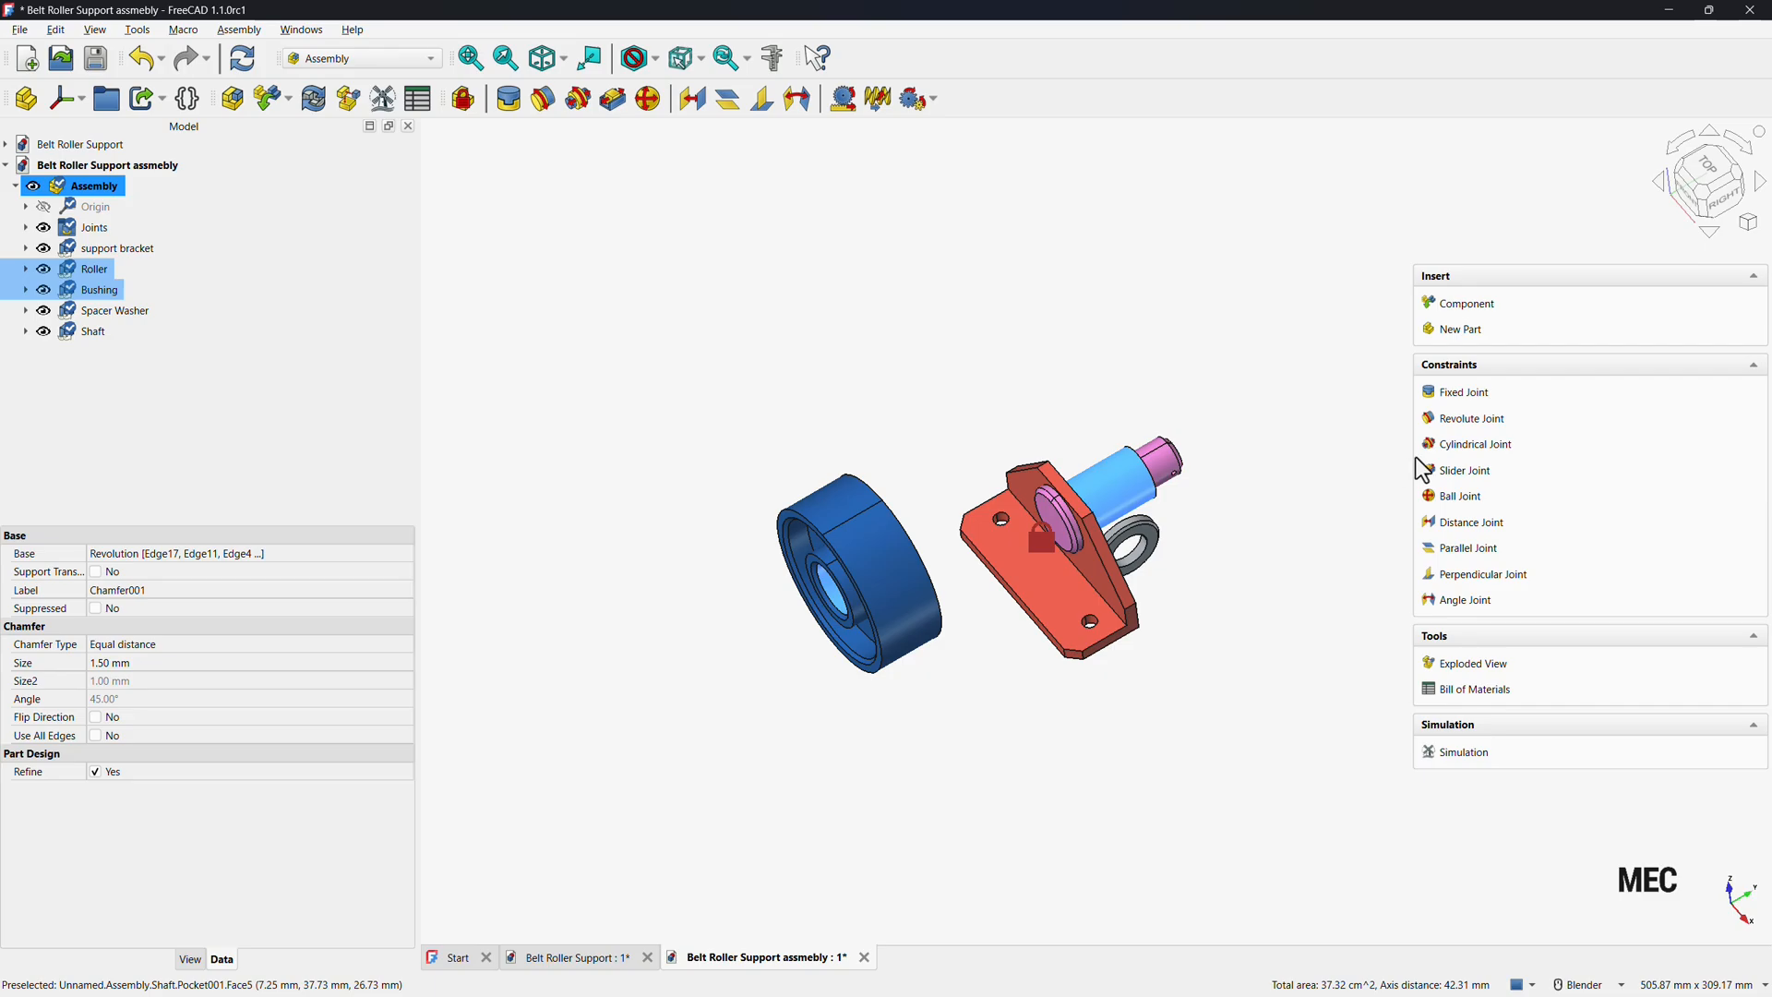
pyautogui.click(1476, 422)
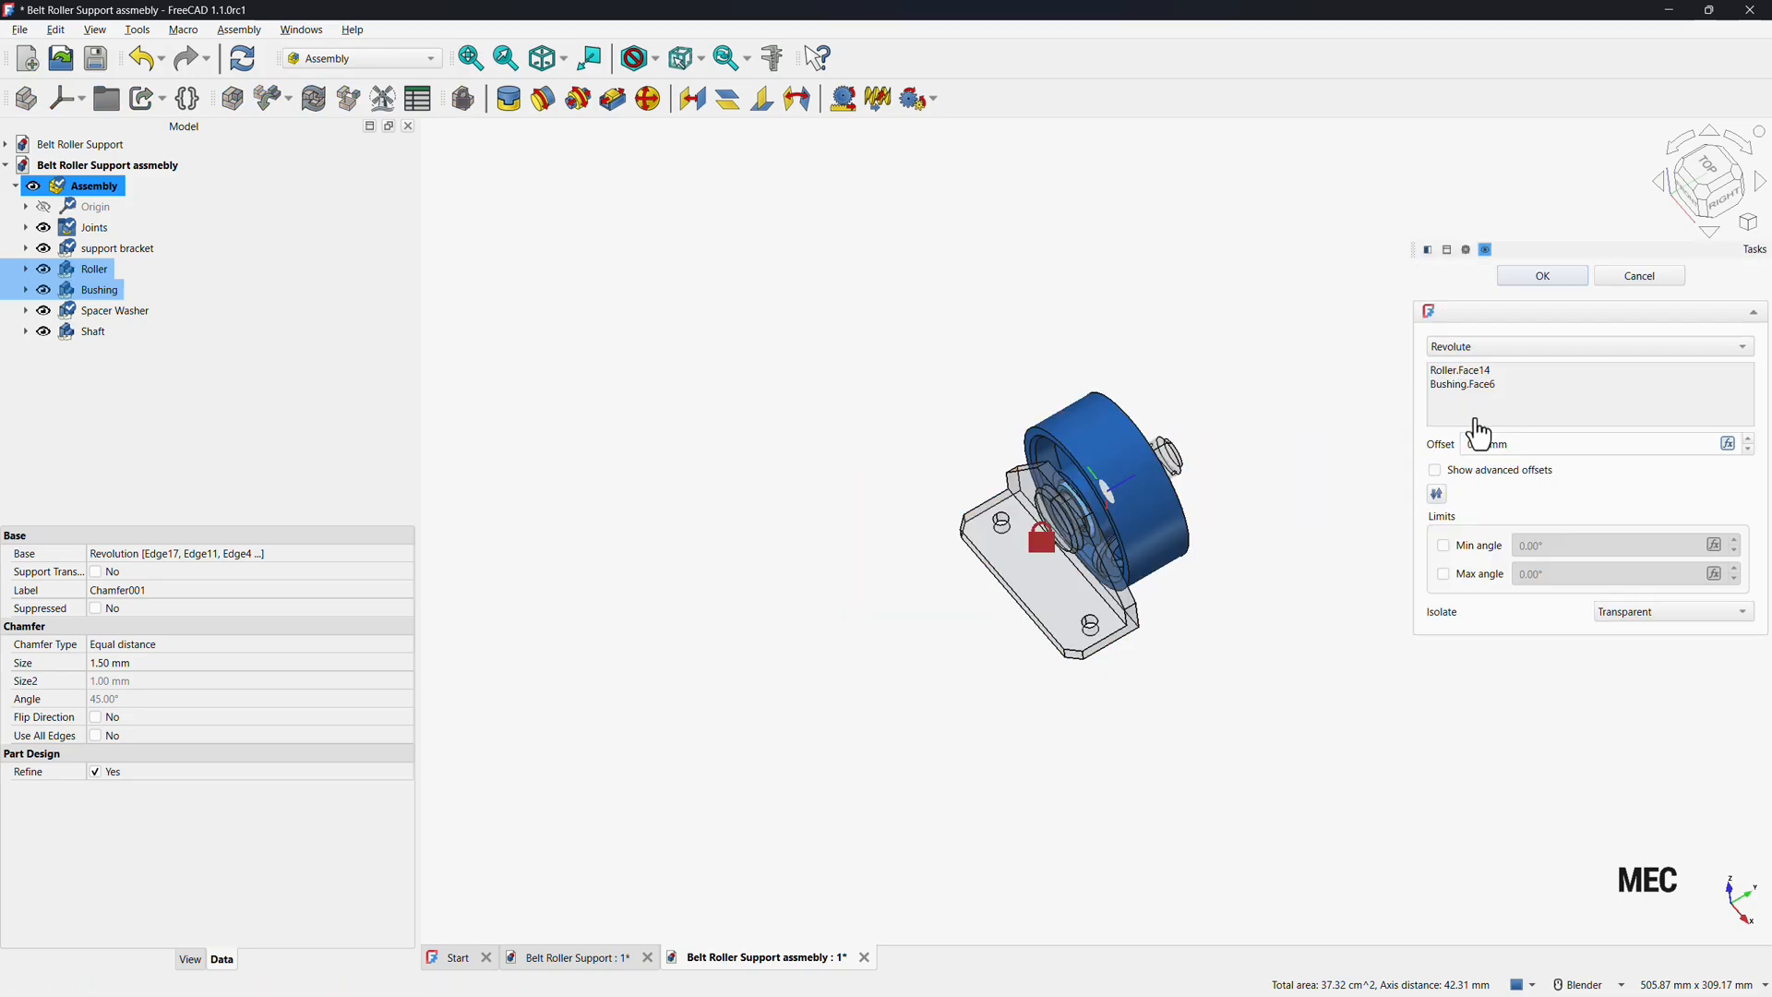
pyautogui.scroll(3, 1140, 650)
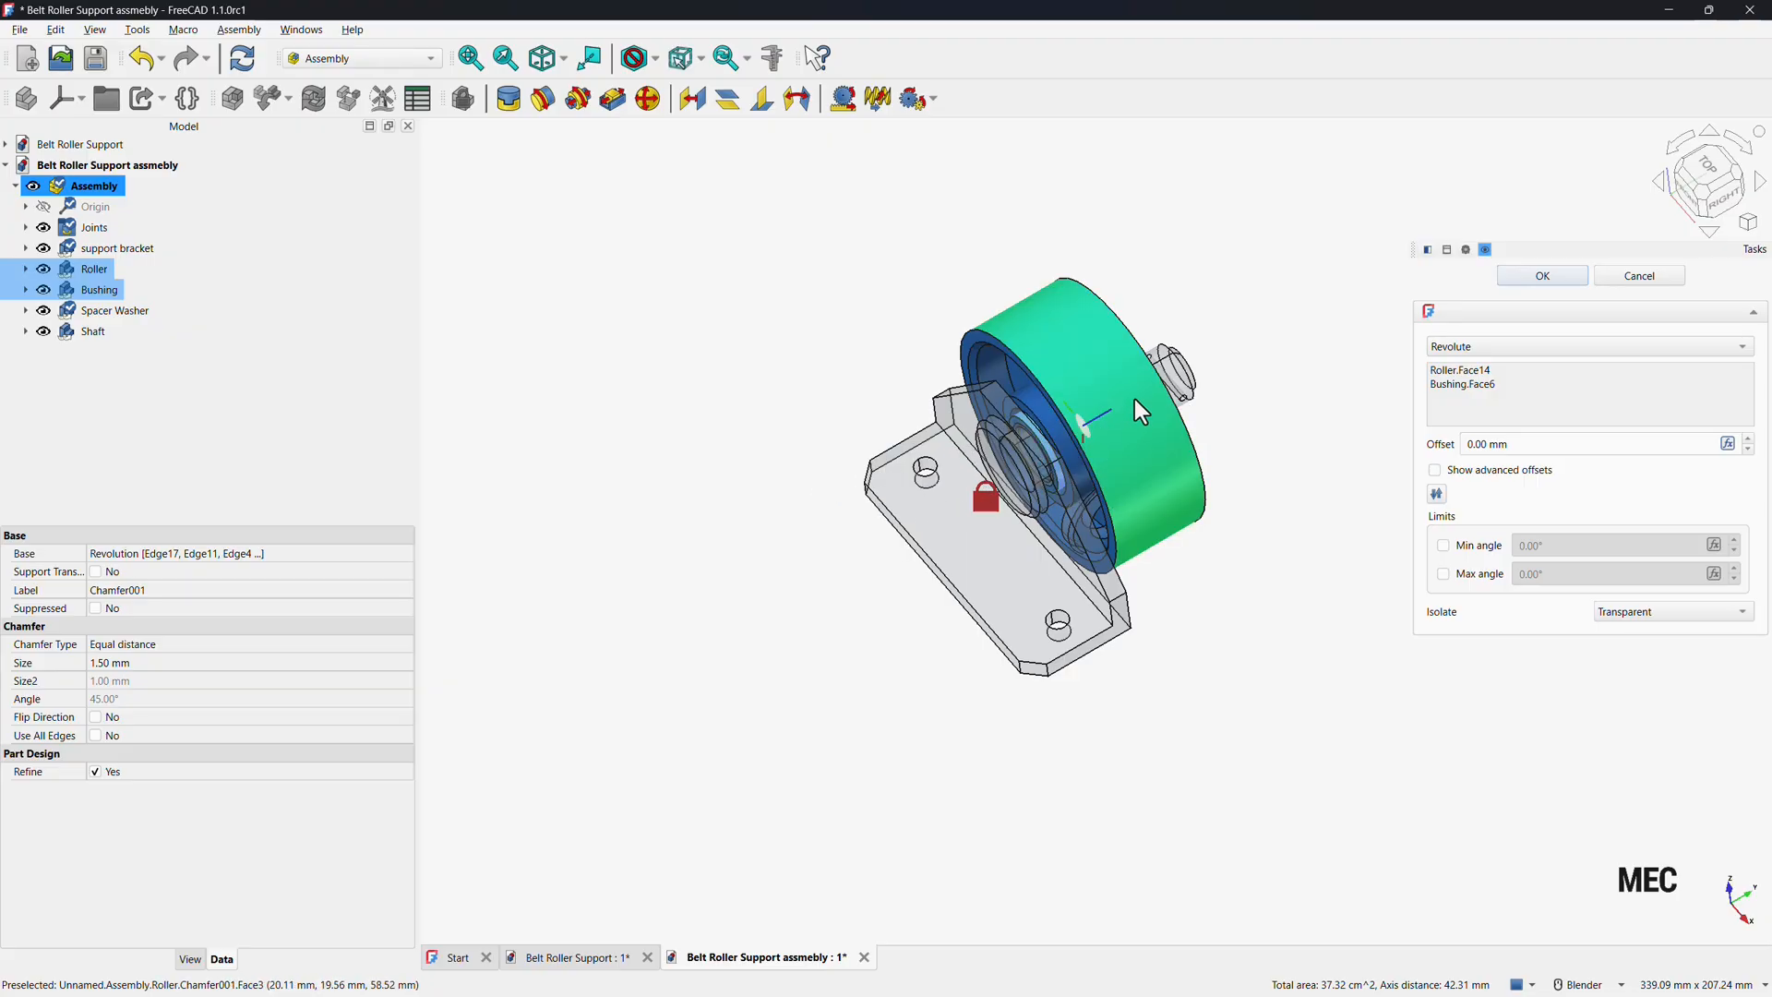
pyautogui.scroll(3, 1148, 420)
pyautogui.moveTo(1204, 434); pyautogui.dragTo(1187, 487, button='middle')
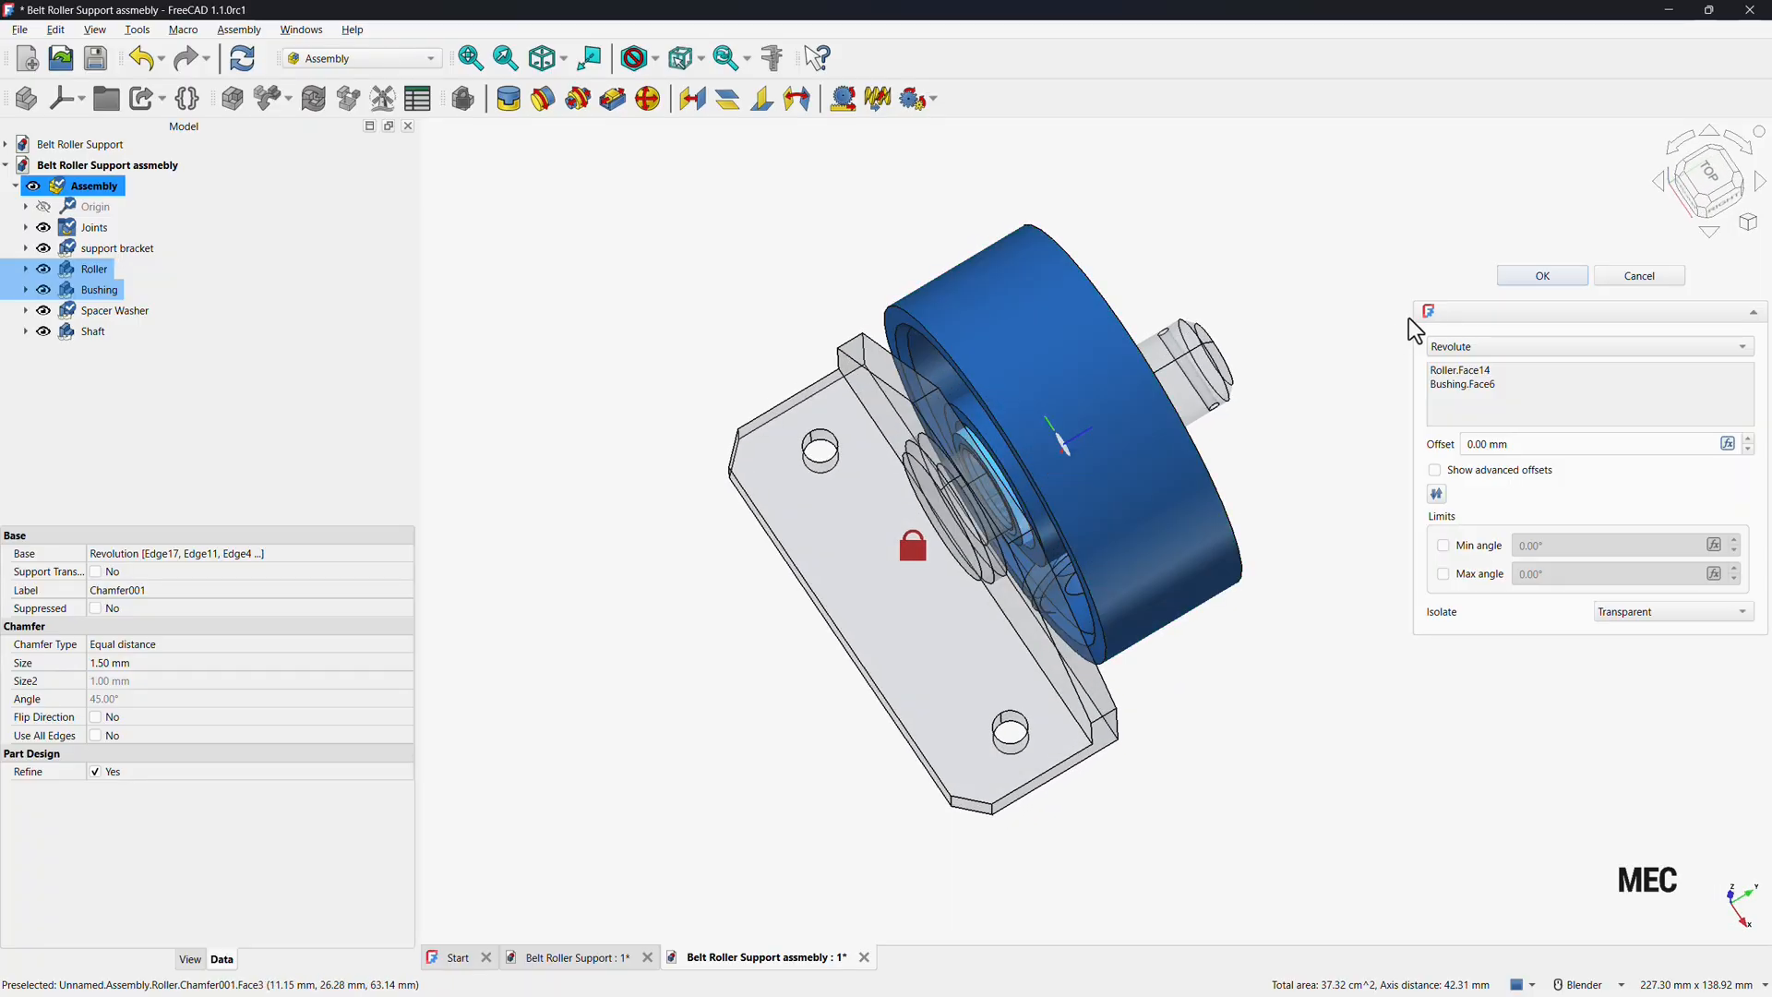
pyautogui.click(1541, 276)
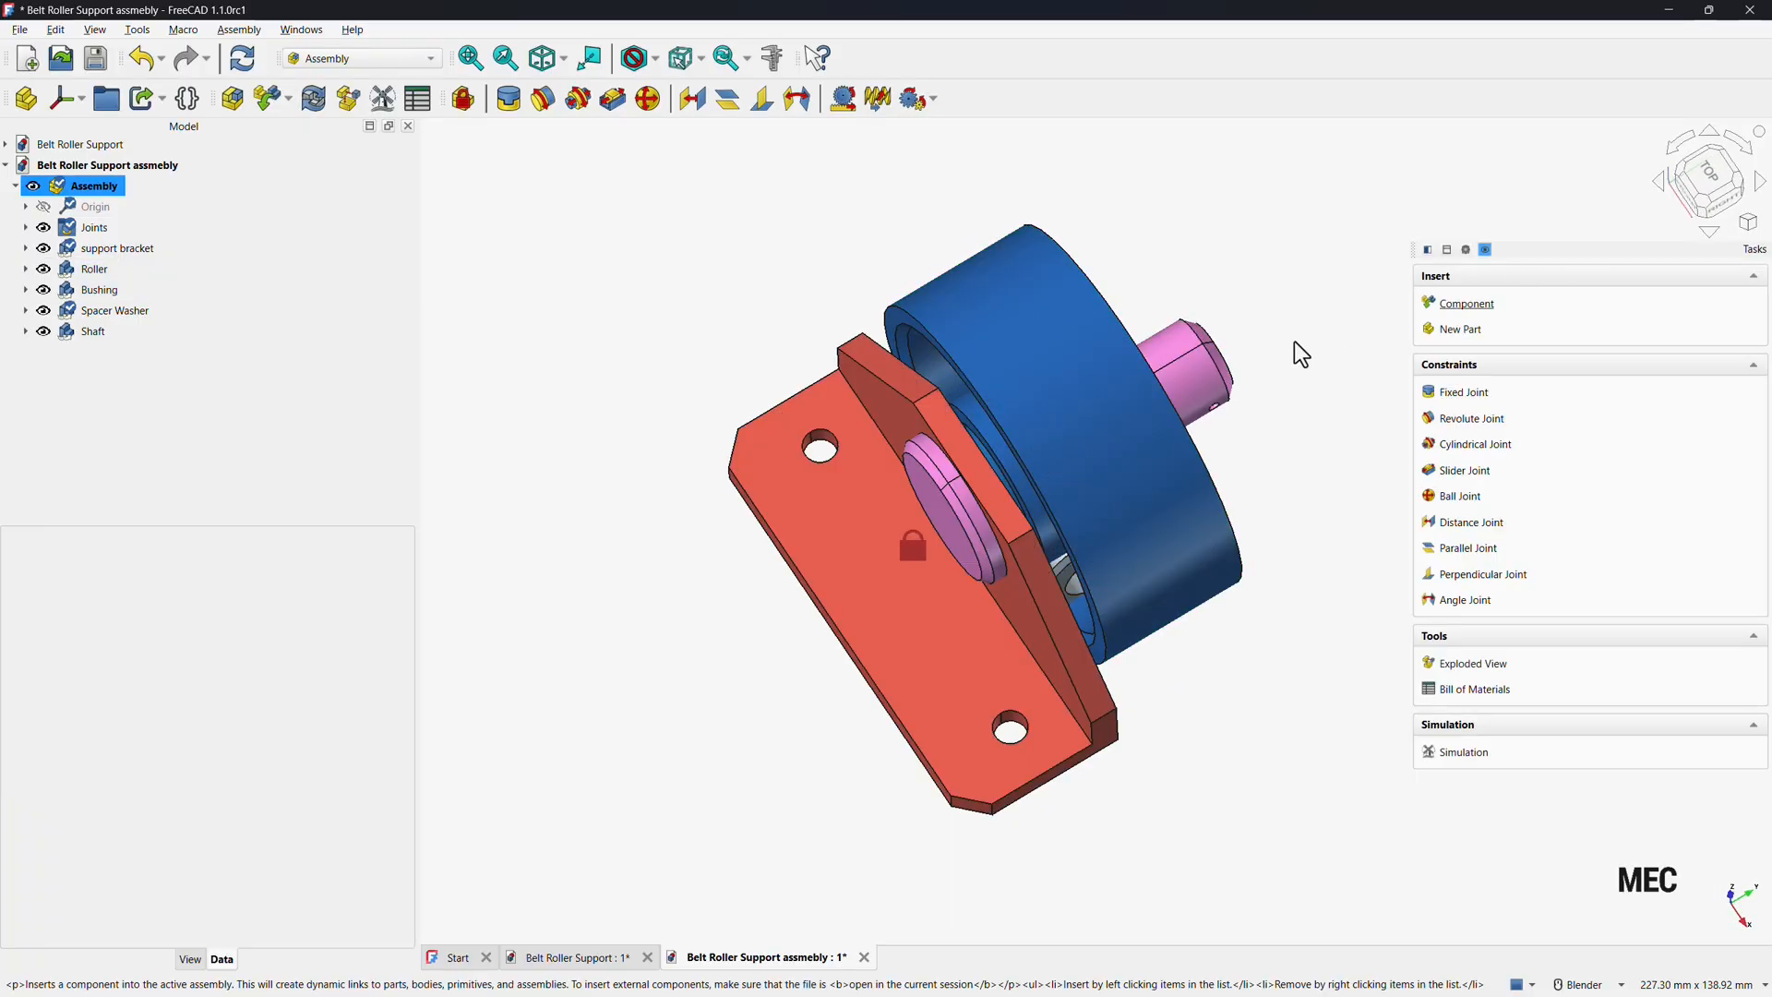
# Insert a second support bracket, move it away from the assembly and rotate it 180° to face the roller.
pyautogui.moveTo(1098, 491)
pyautogui.mouseDown()
pyautogui.moveTo(1028, 316)
pyautogui.moveTo(1107, 411)
pyautogui.moveTo(1014, 377)
pyautogui.moveTo(1151, 605)
pyautogui.moveTo(1034, 304)
pyautogui.moveTo(1159, 599)
pyautogui.moveTo(976, 298)
pyautogui.moveTo(1111, 545)
pyautogui.moveTo(1048, 399)
pyautogui.moveTo(1092, 514)
pyautogui.moveTo(1071, 505)
pyautogui.mouseUp()
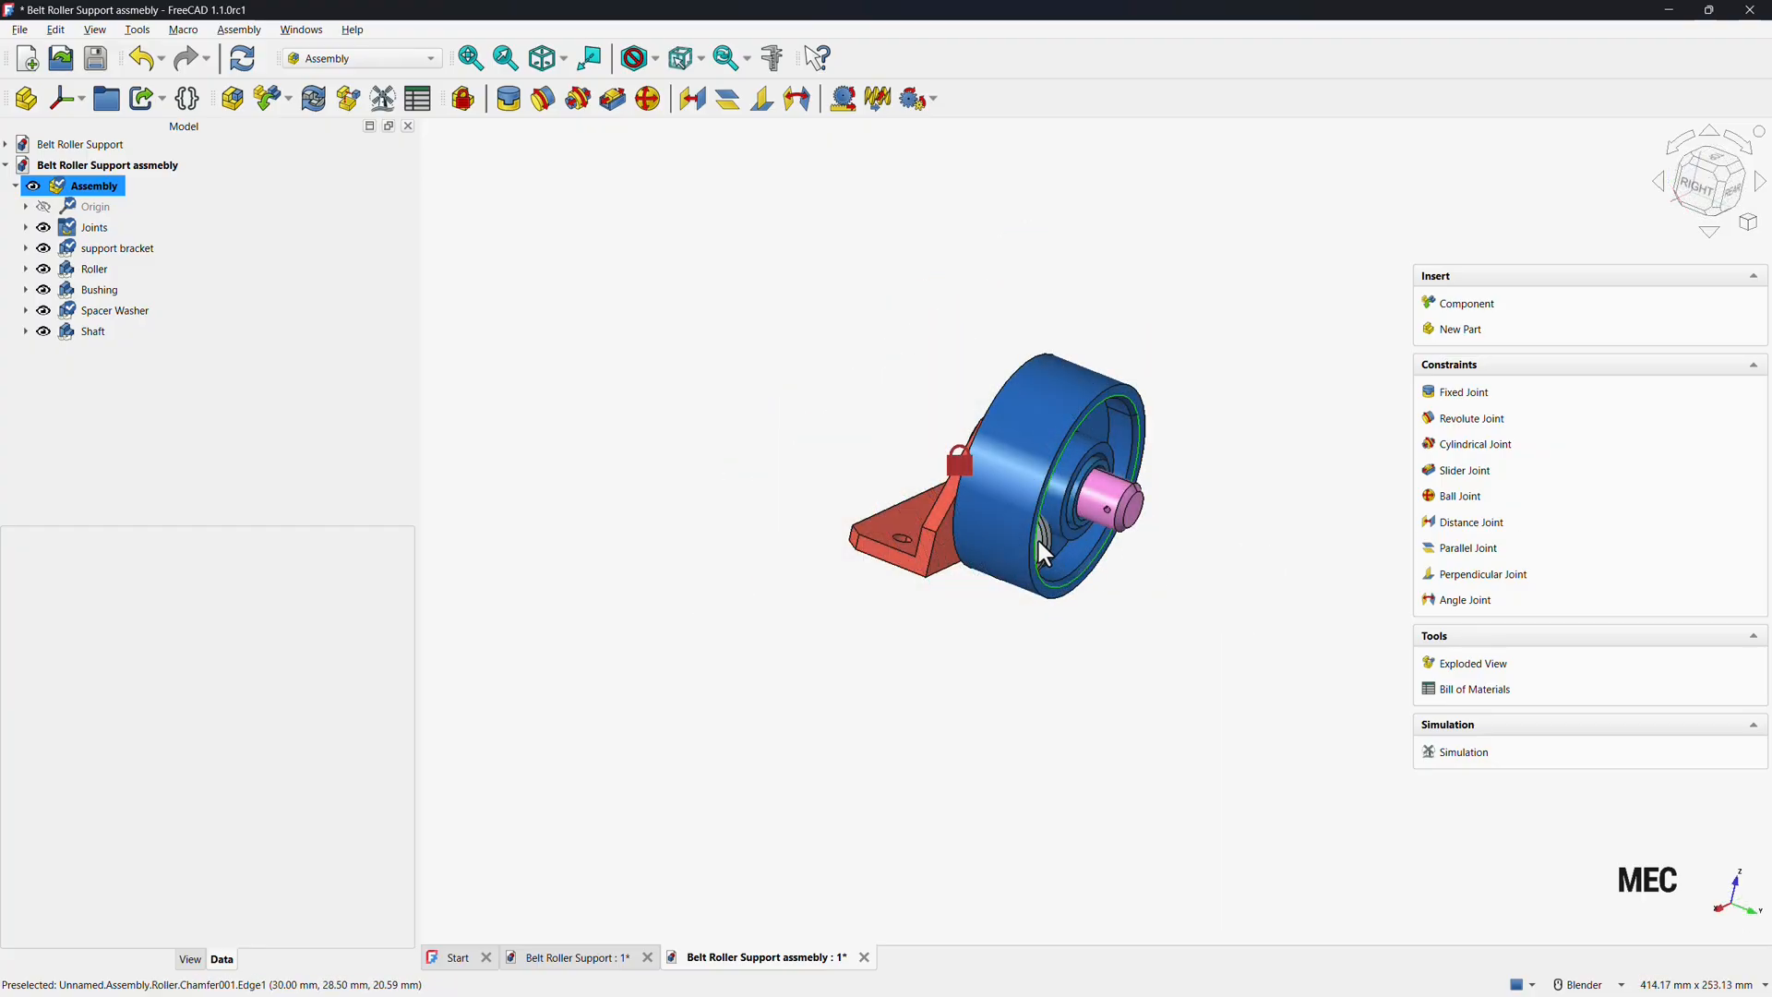
pyautogui.moveTo(1040, 543); pyautogui.dragTo(1282, 716)
pyautogui.moveTo(978, 668); pyautogui.dragTo(1181, 703, button='middle')
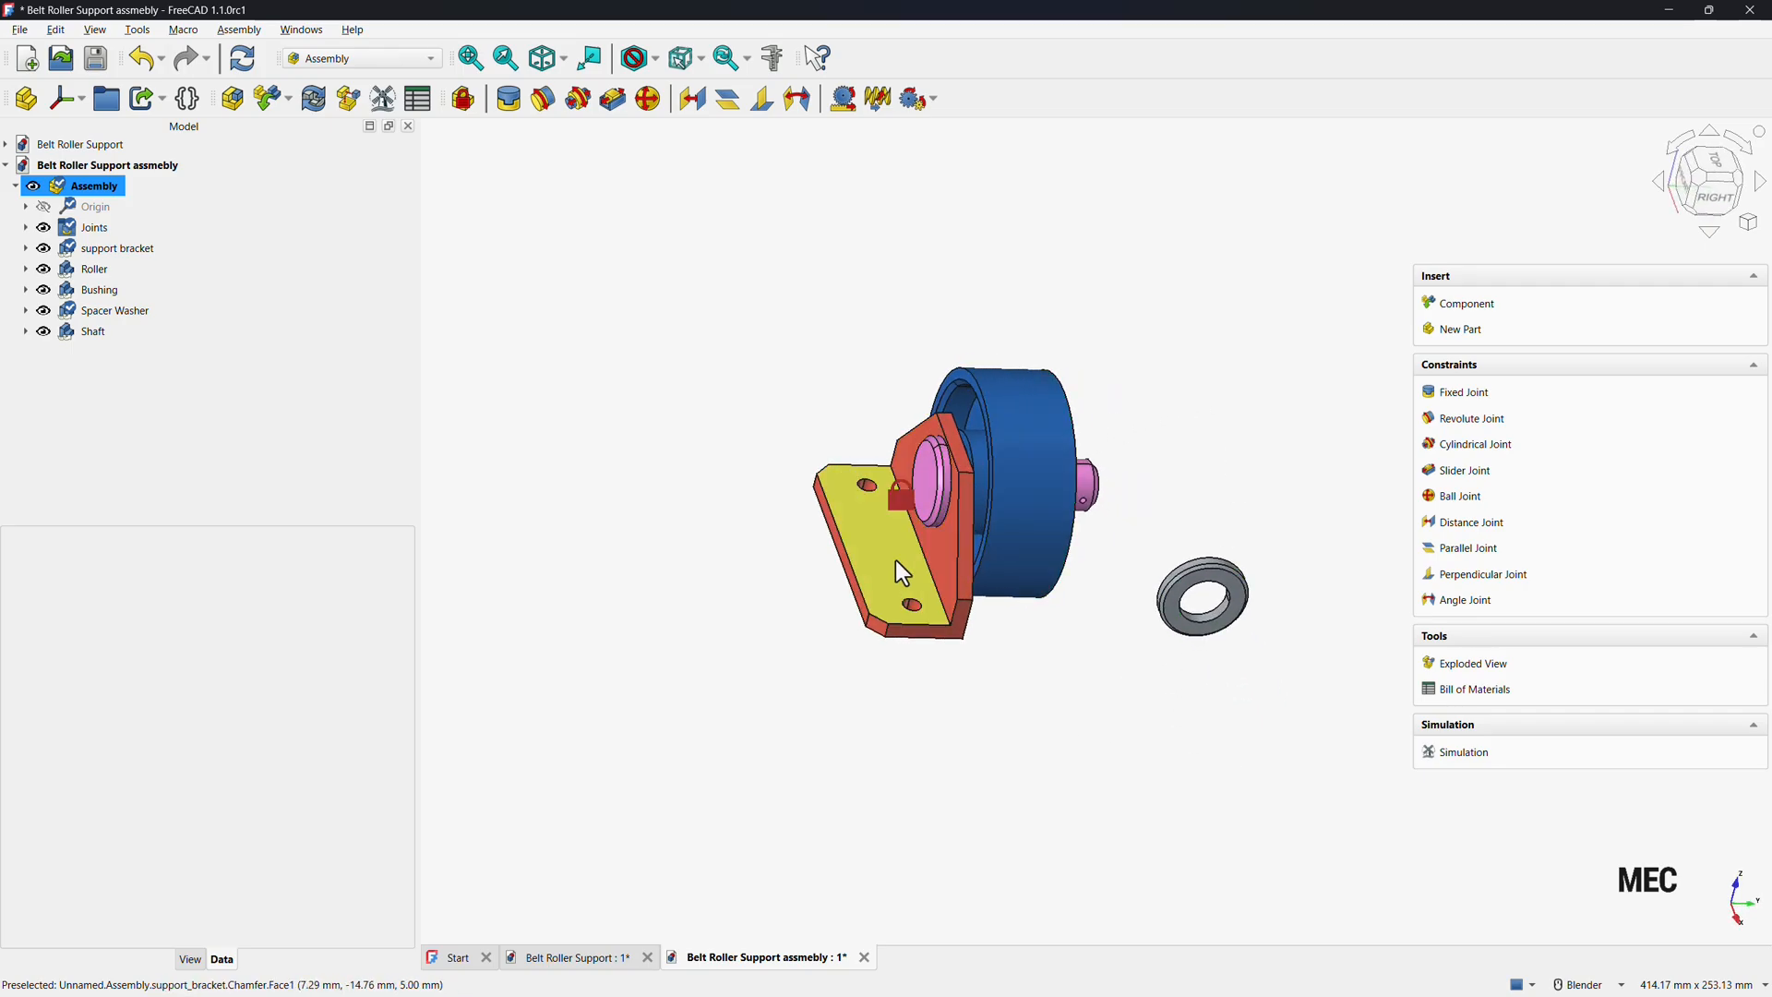
pyautogui.click(1475, 308)
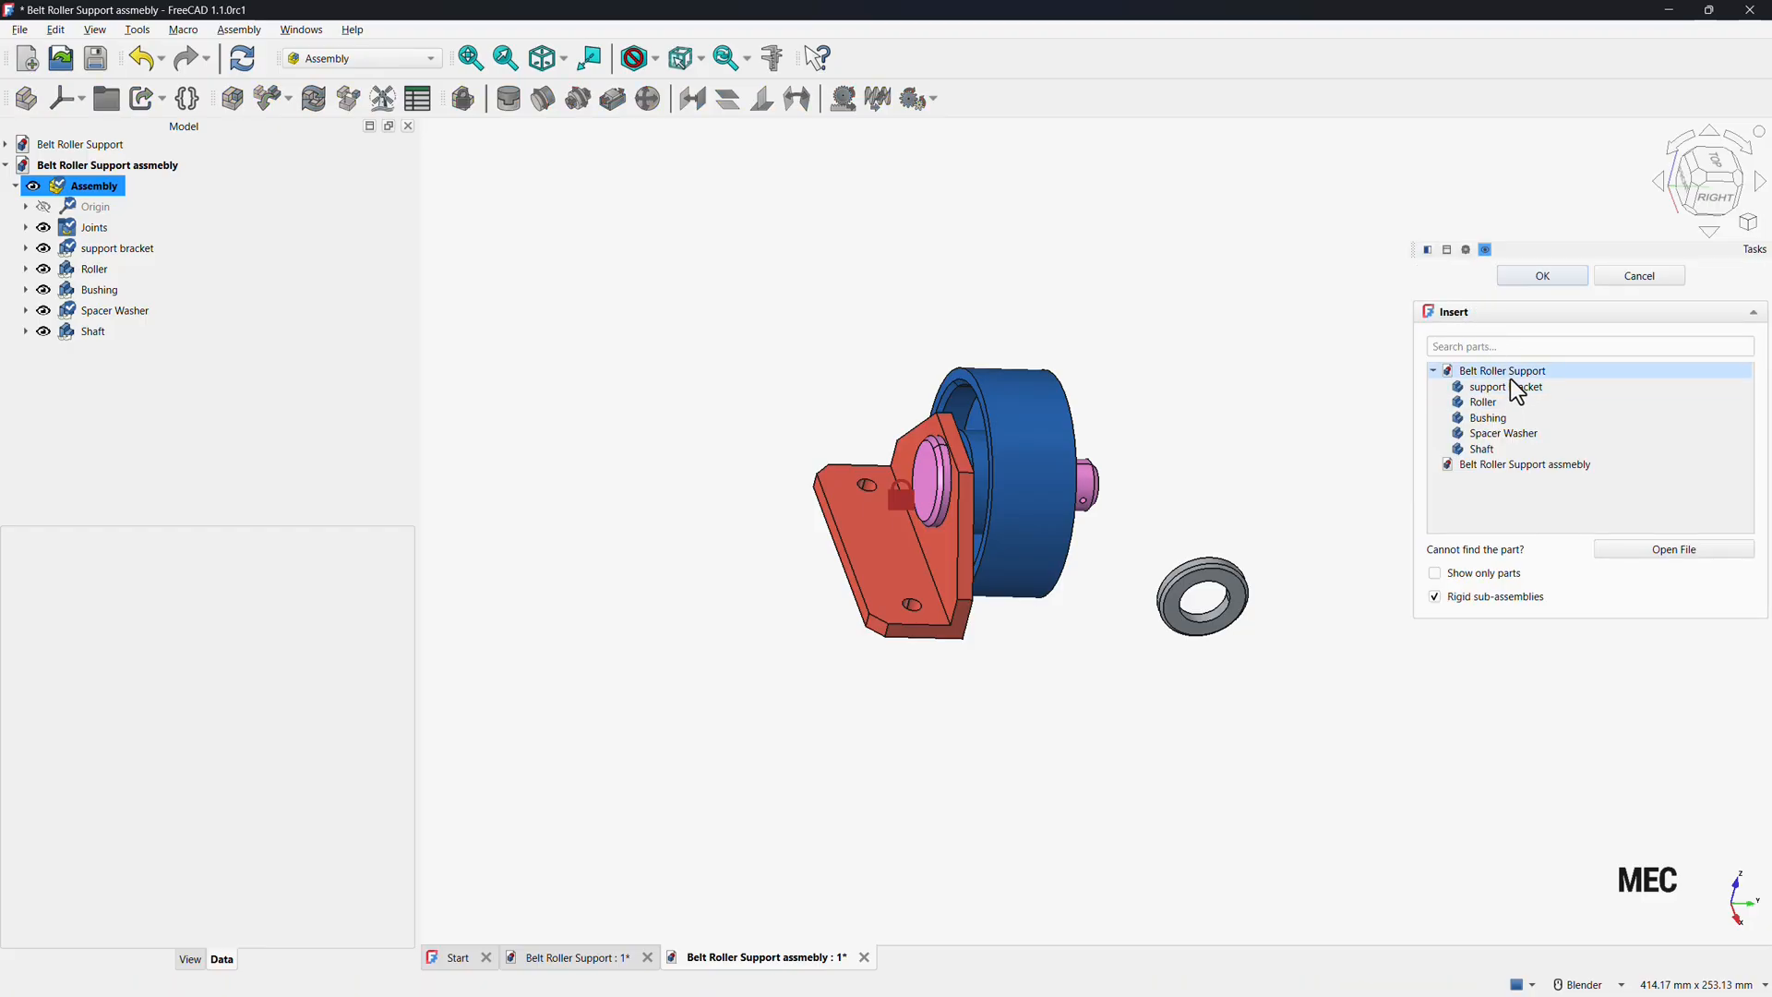
pyautogui.click(1509, 385)
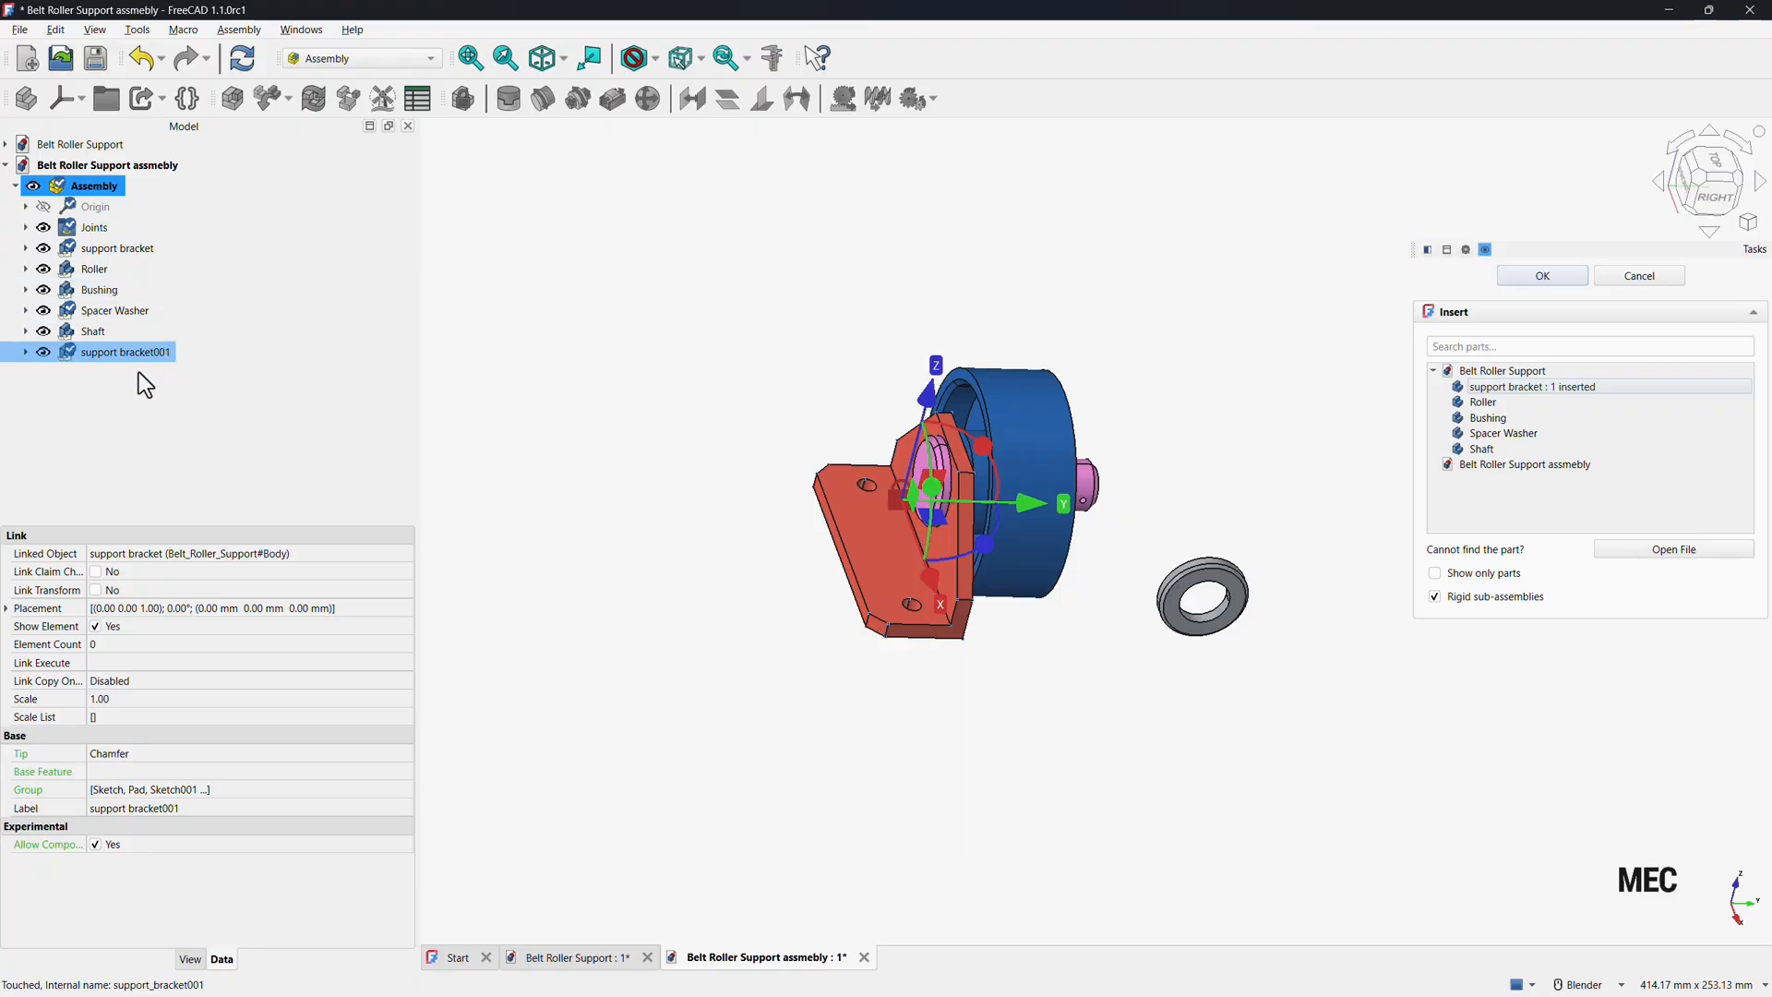
pyautogui.moveTo(1030, 504); pyautogui.dragTo(874, 505)
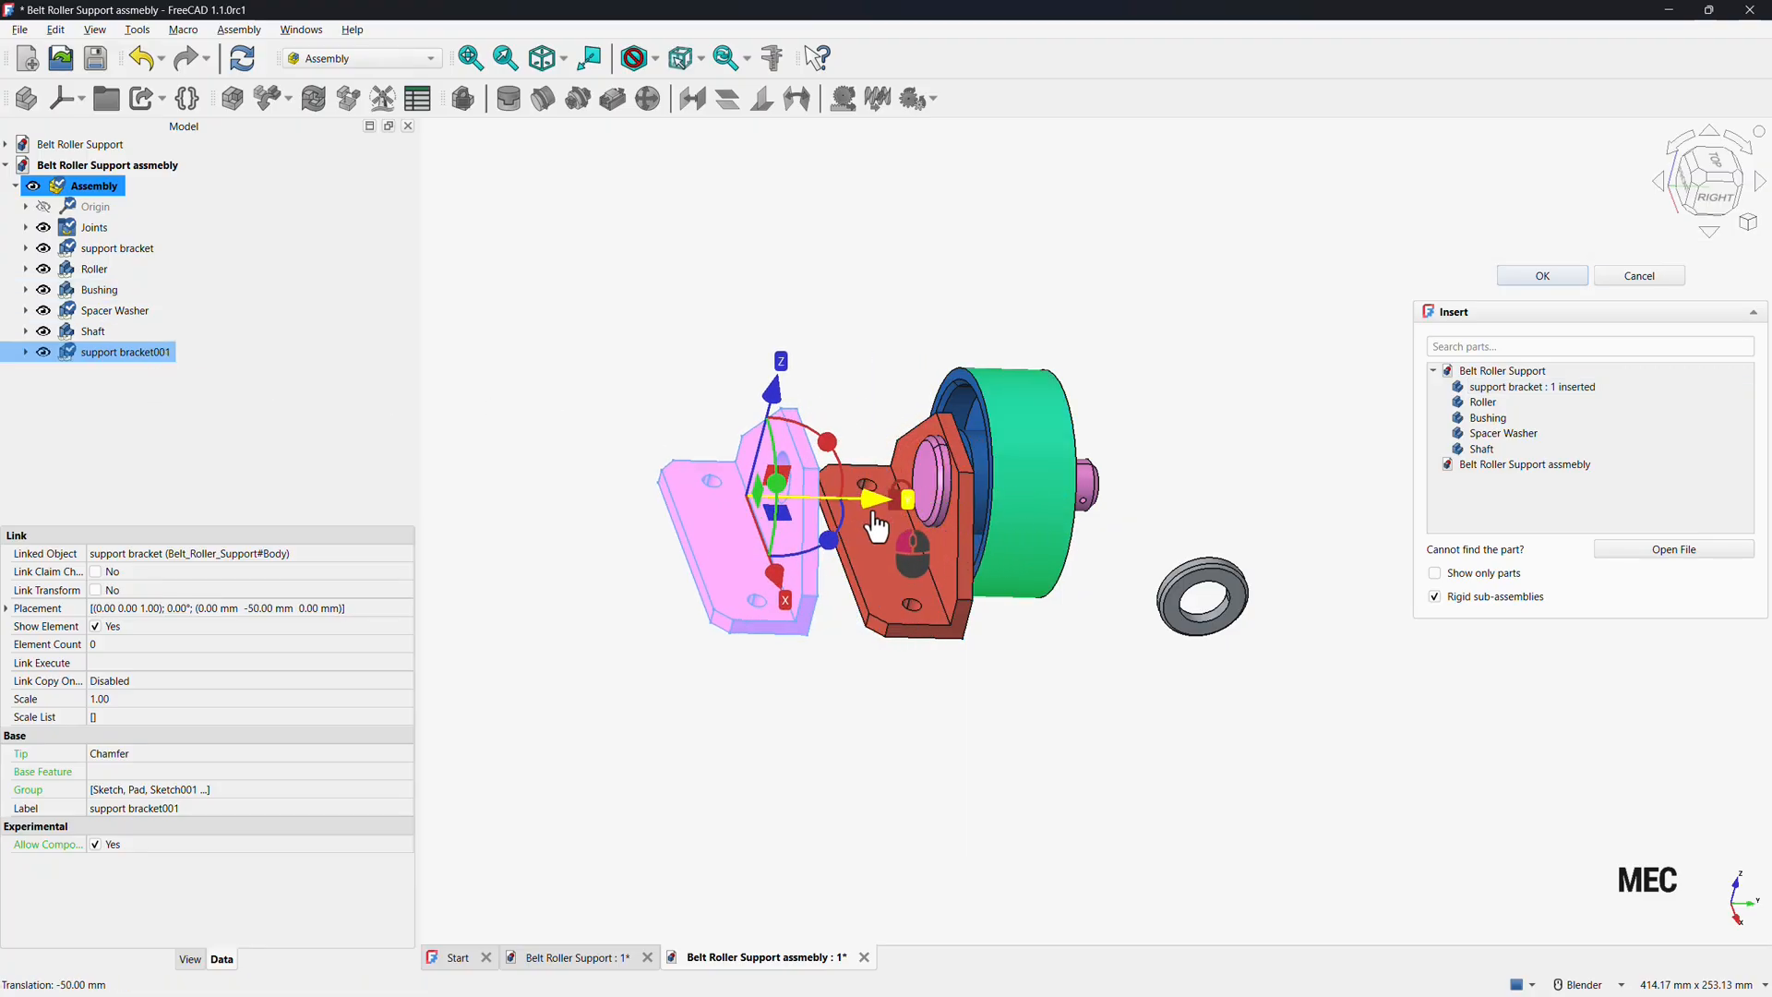
pyautogui.click(1718, 173)
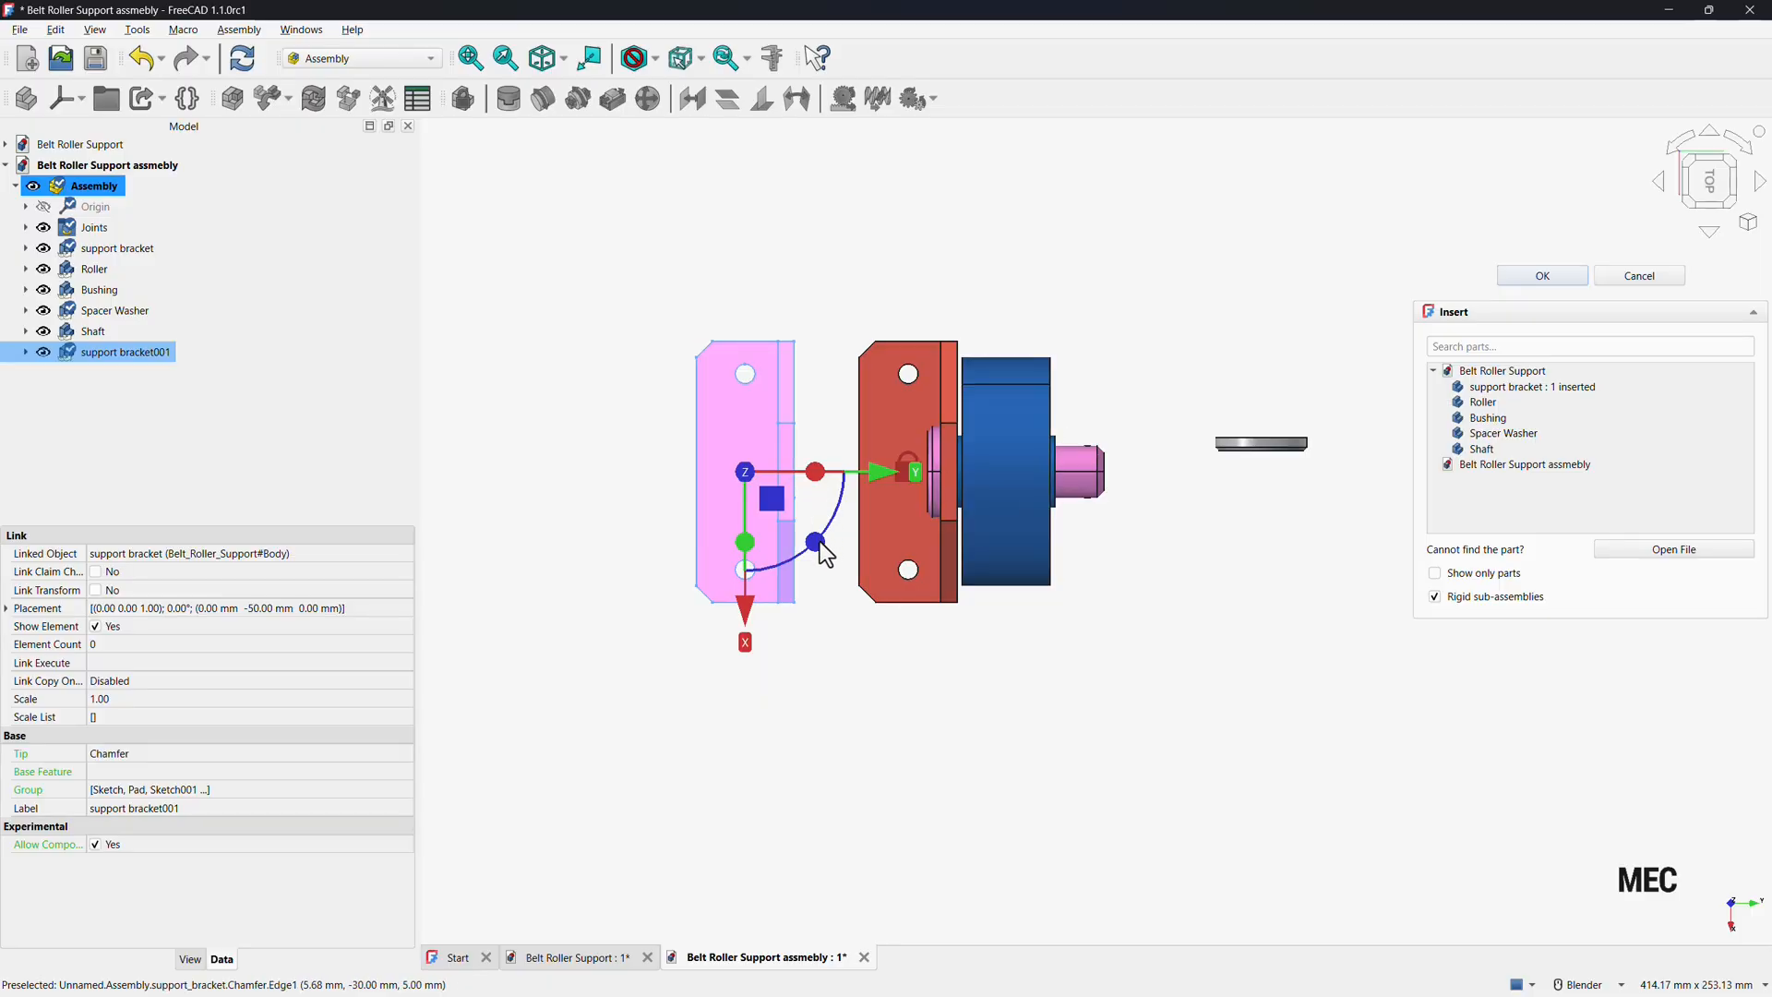
pyautogui.moveTo(819, 543); pyautogui.dragTo(705, 439)
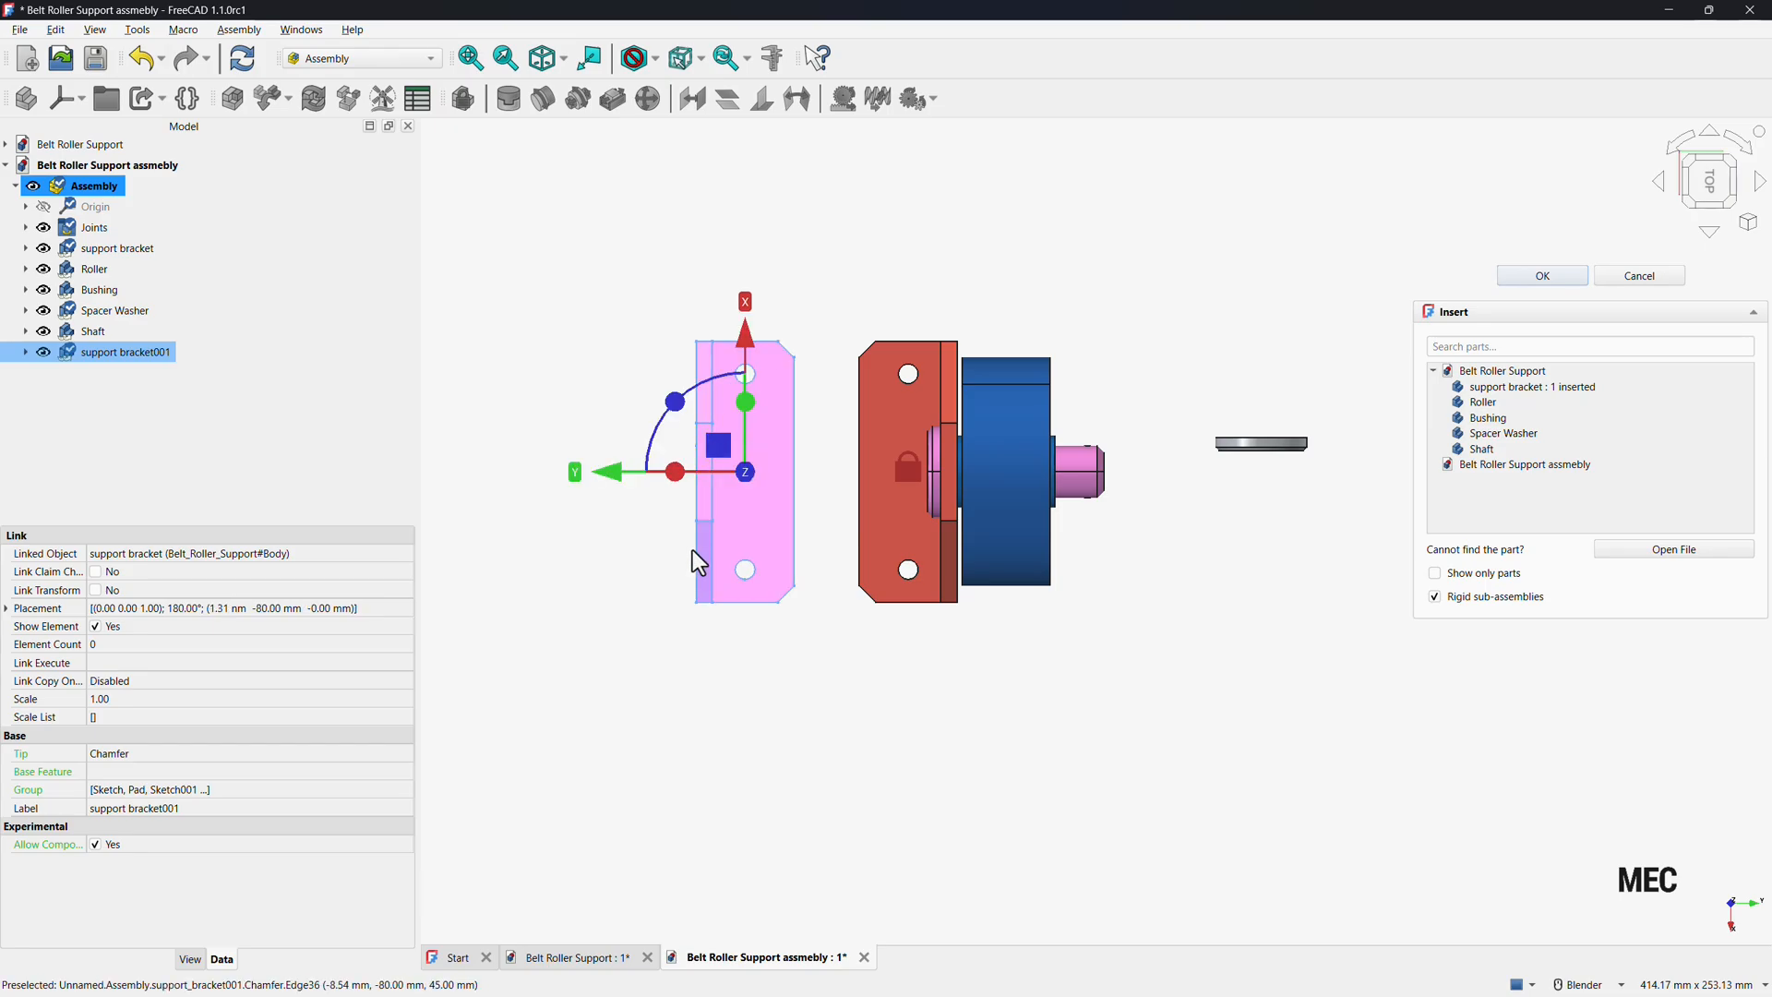
pyautogui.click(1539, 277)
# Move the second bracket beyond the roller and add a cylindrical joint between its hole and the shaft.
pyautogui.moveTo(1105, 692); pyautogui.dragTo(1046, 524, button='middle')
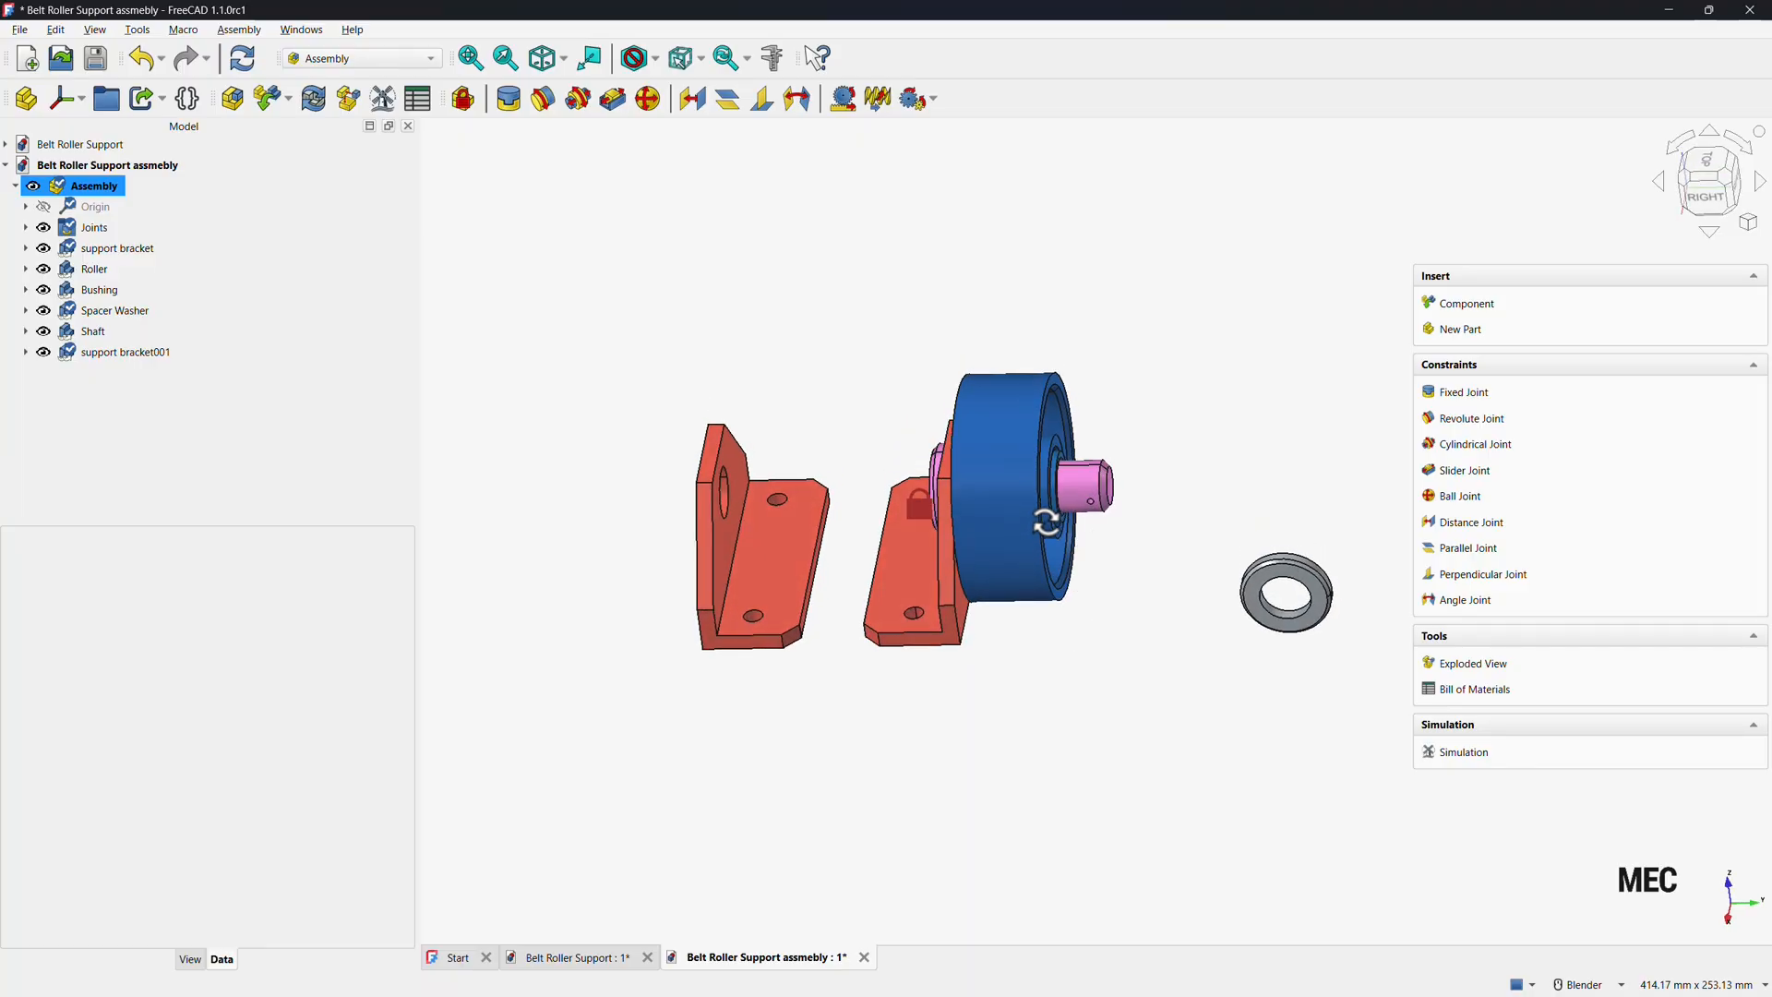
pyautogui.moveTo(727, 542); pyautogui.dragTo(1195, 553)
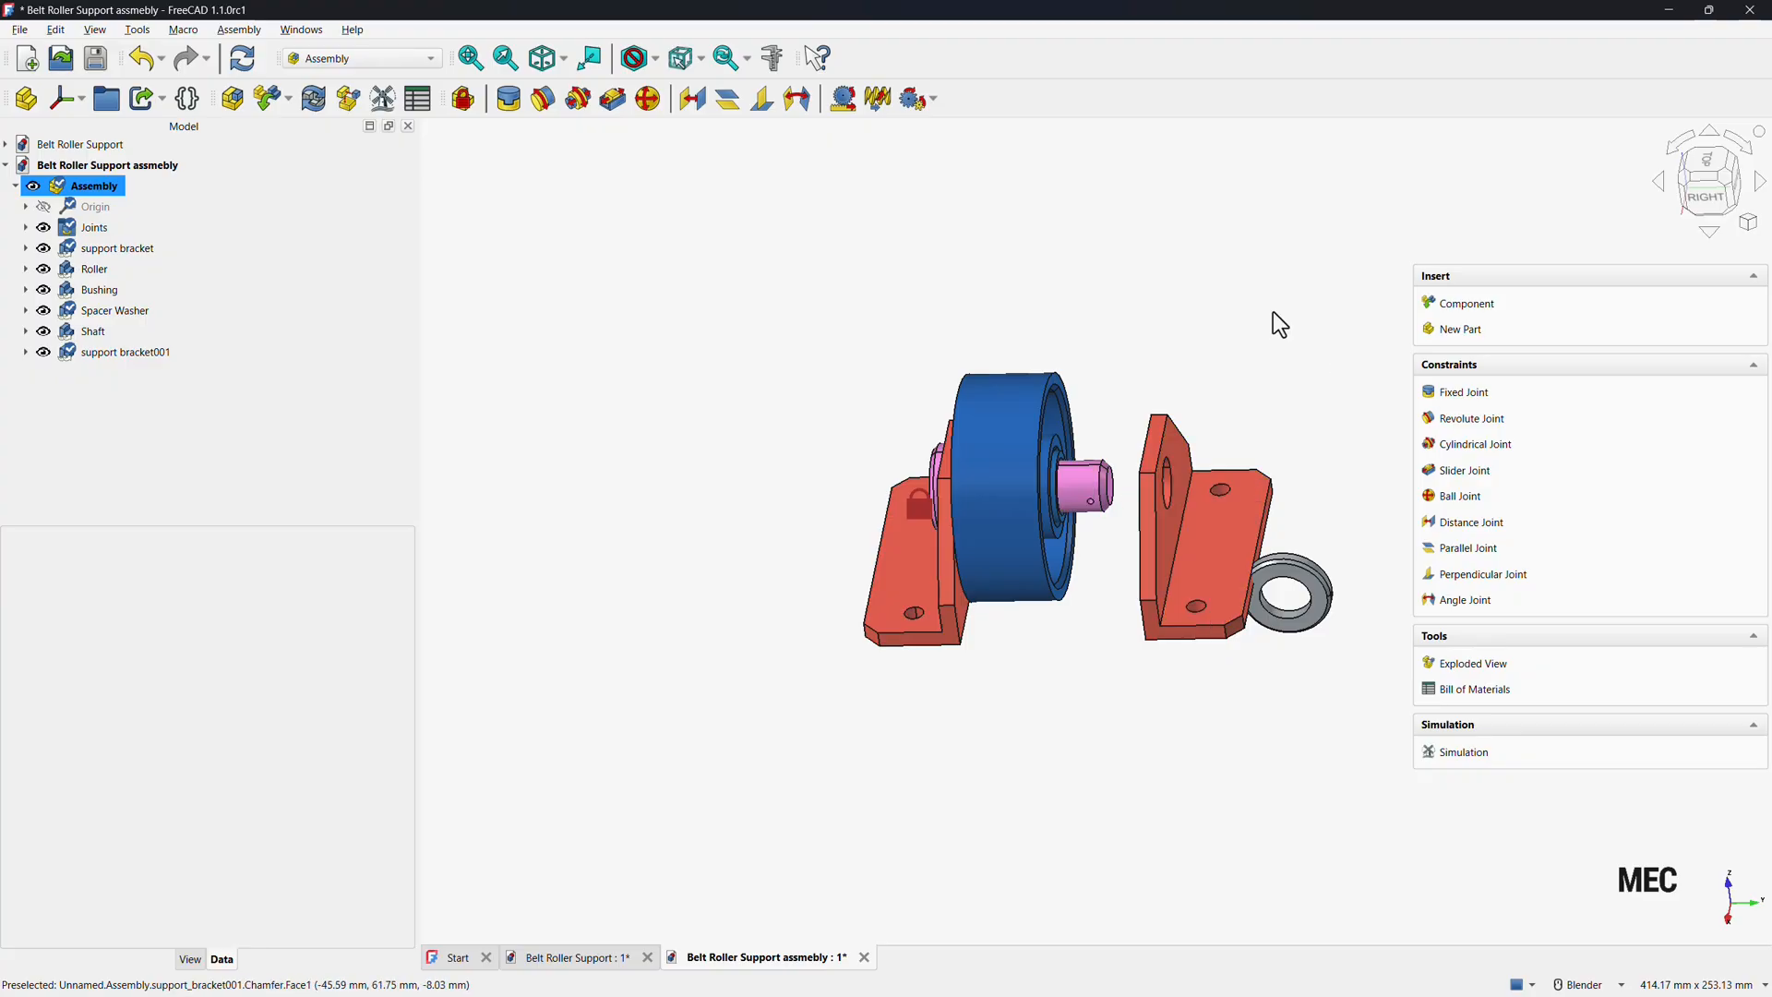
pyautogui.click(1479, 453)
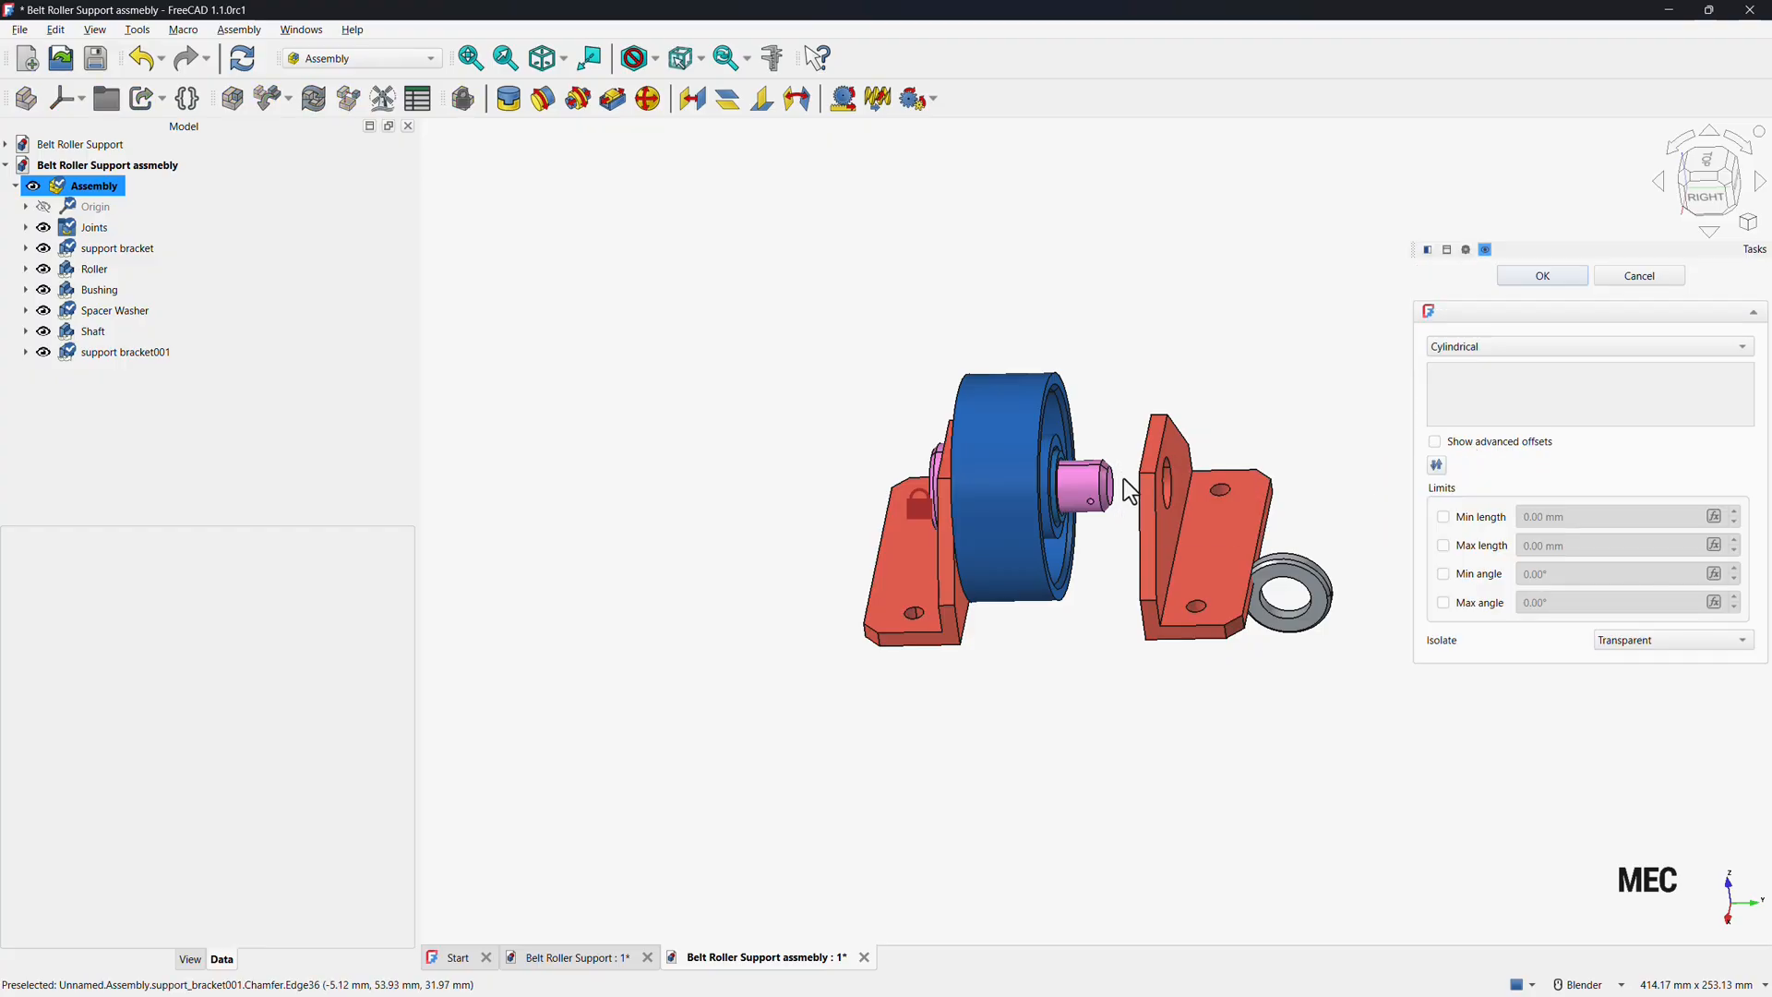
pyautogui.scroll(6, 1168, 481)
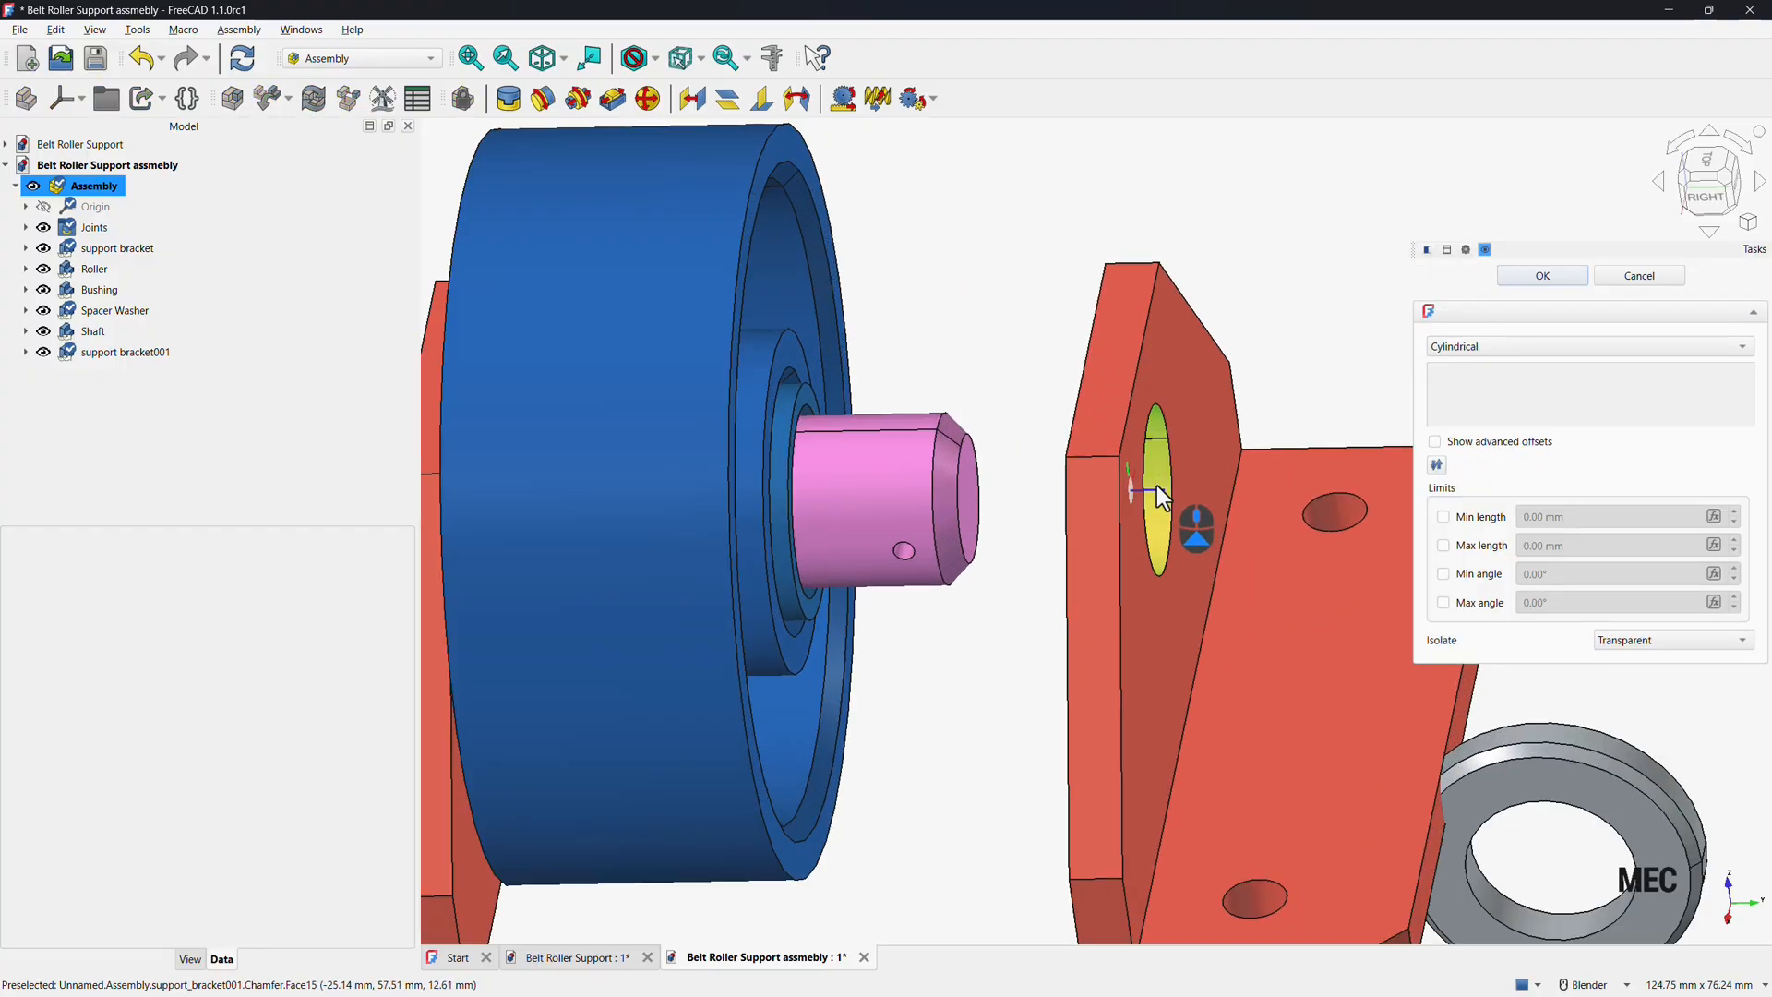
pyautogui.click(1159, 499)
pyautogui.click(886, 496)
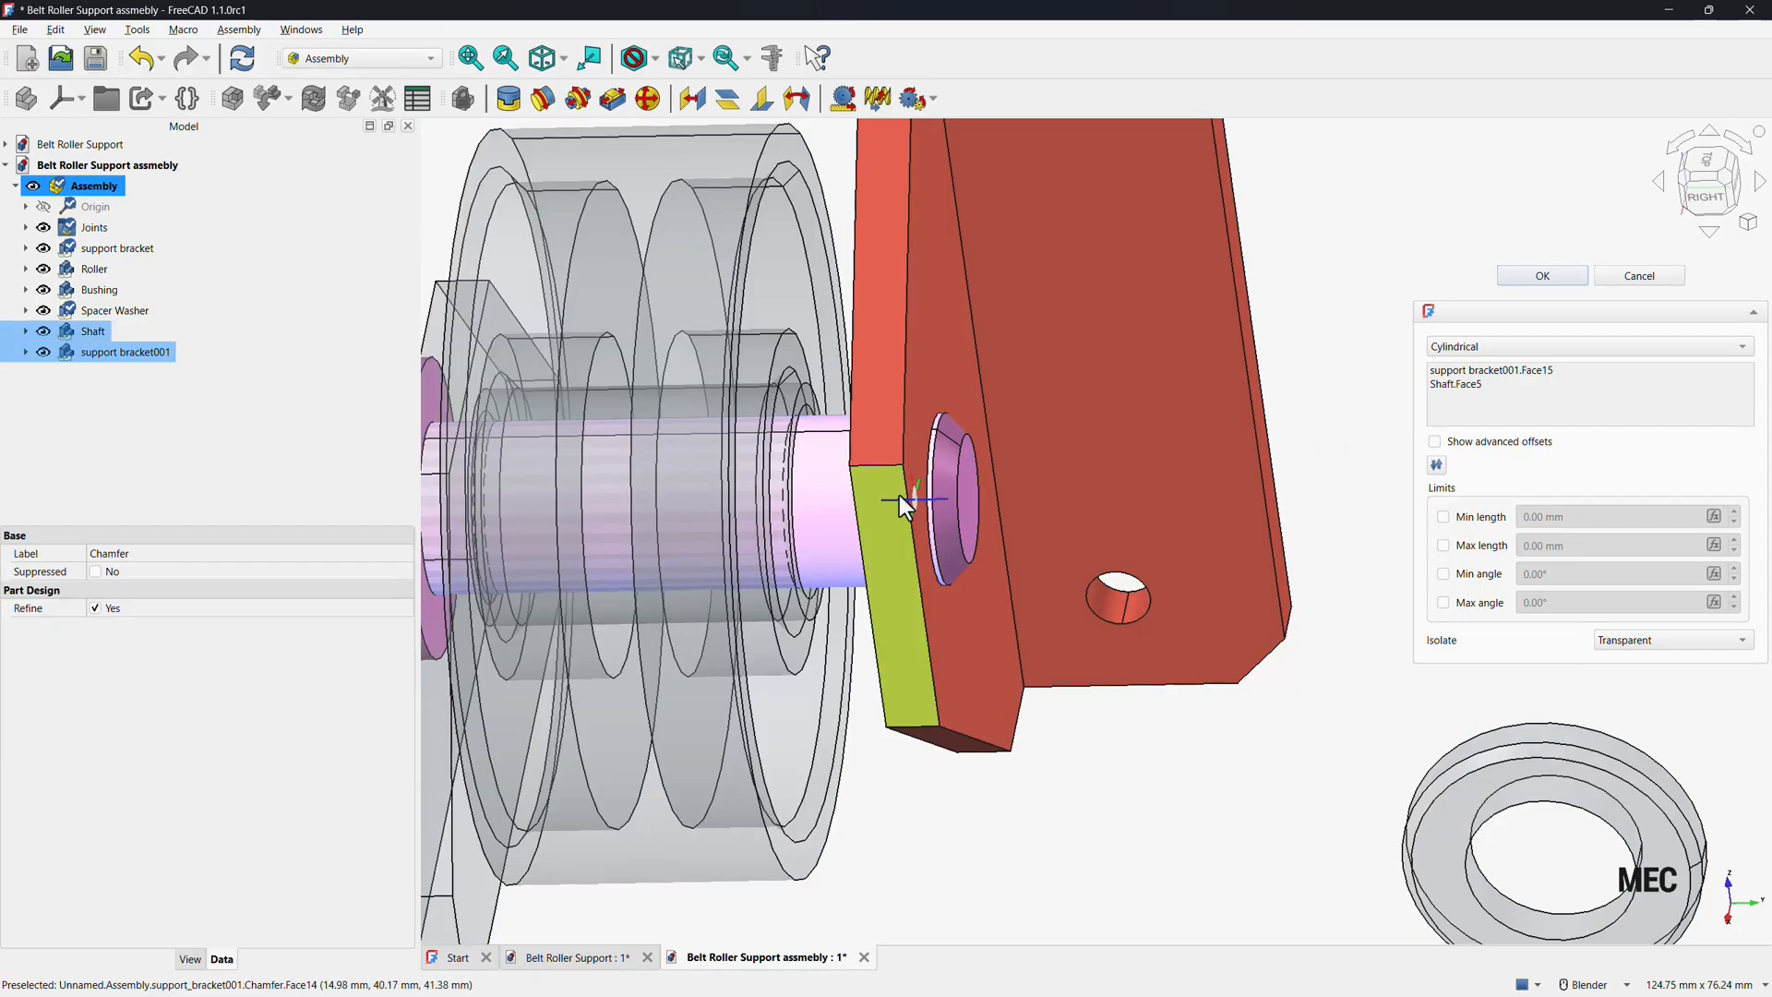
pyautogui.click(1532, 277)
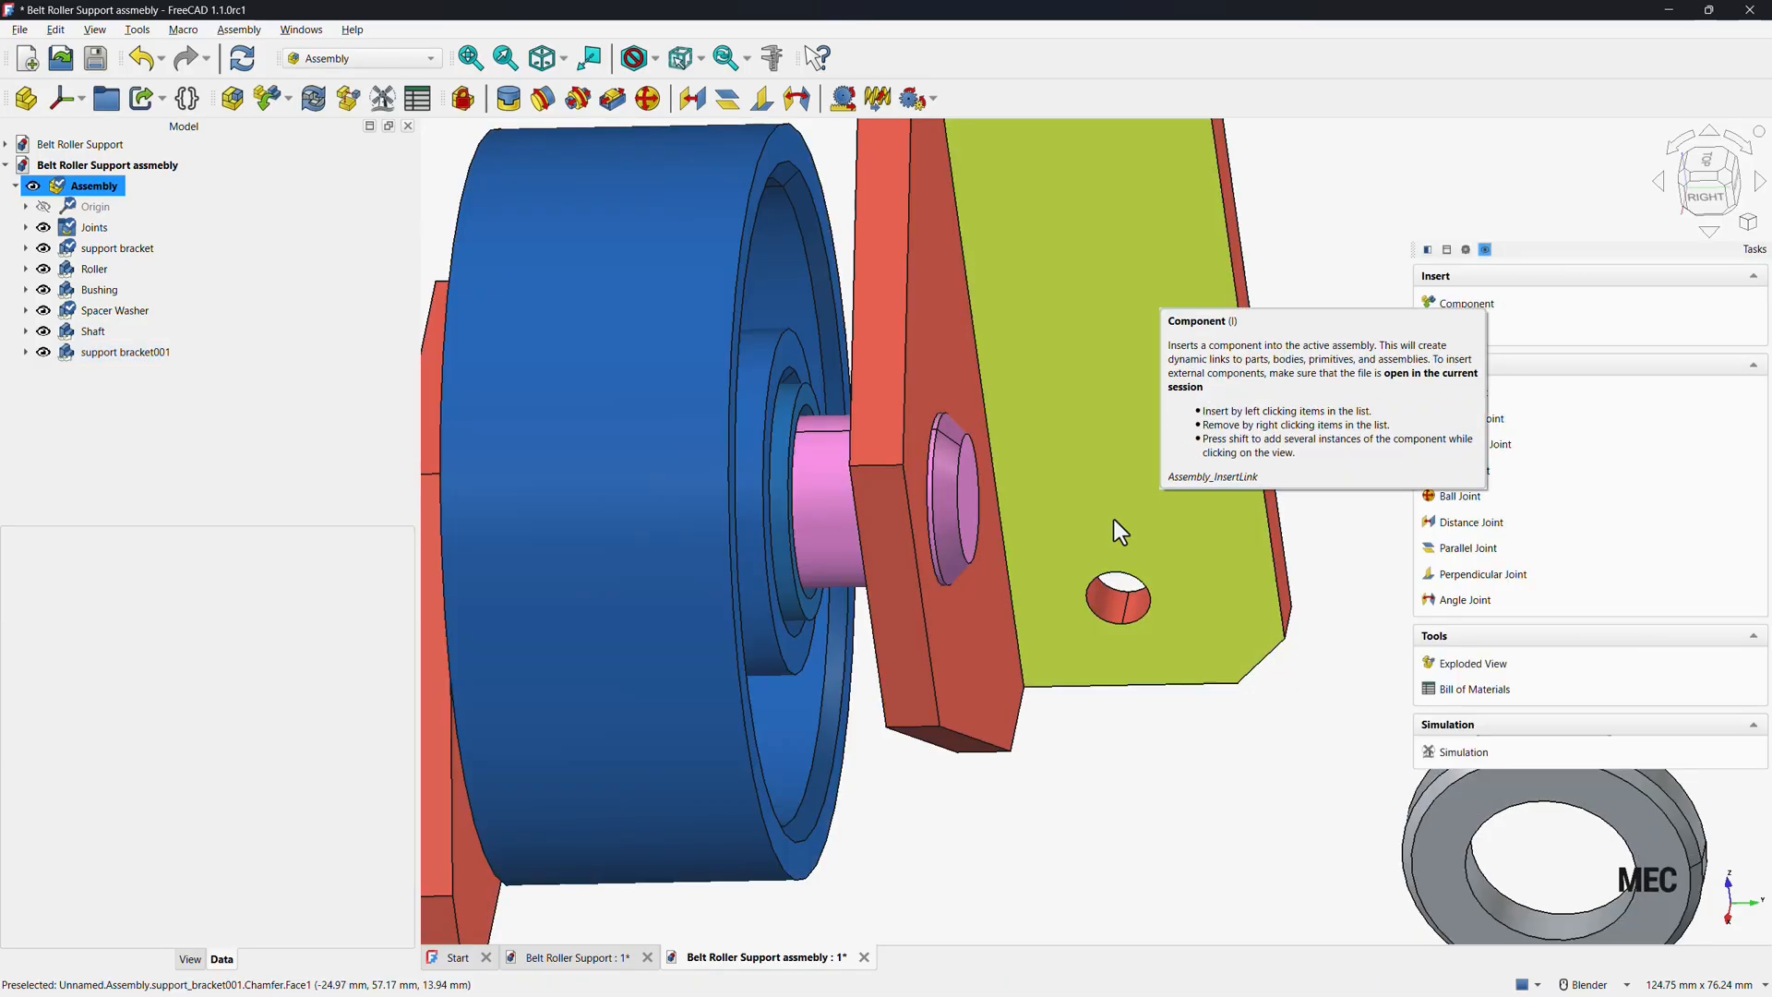
# Add a 0 mm distance joint between the bushing's end face and the second bracket's inner face.
pyautogui.scroll(-5, 1070, 720)
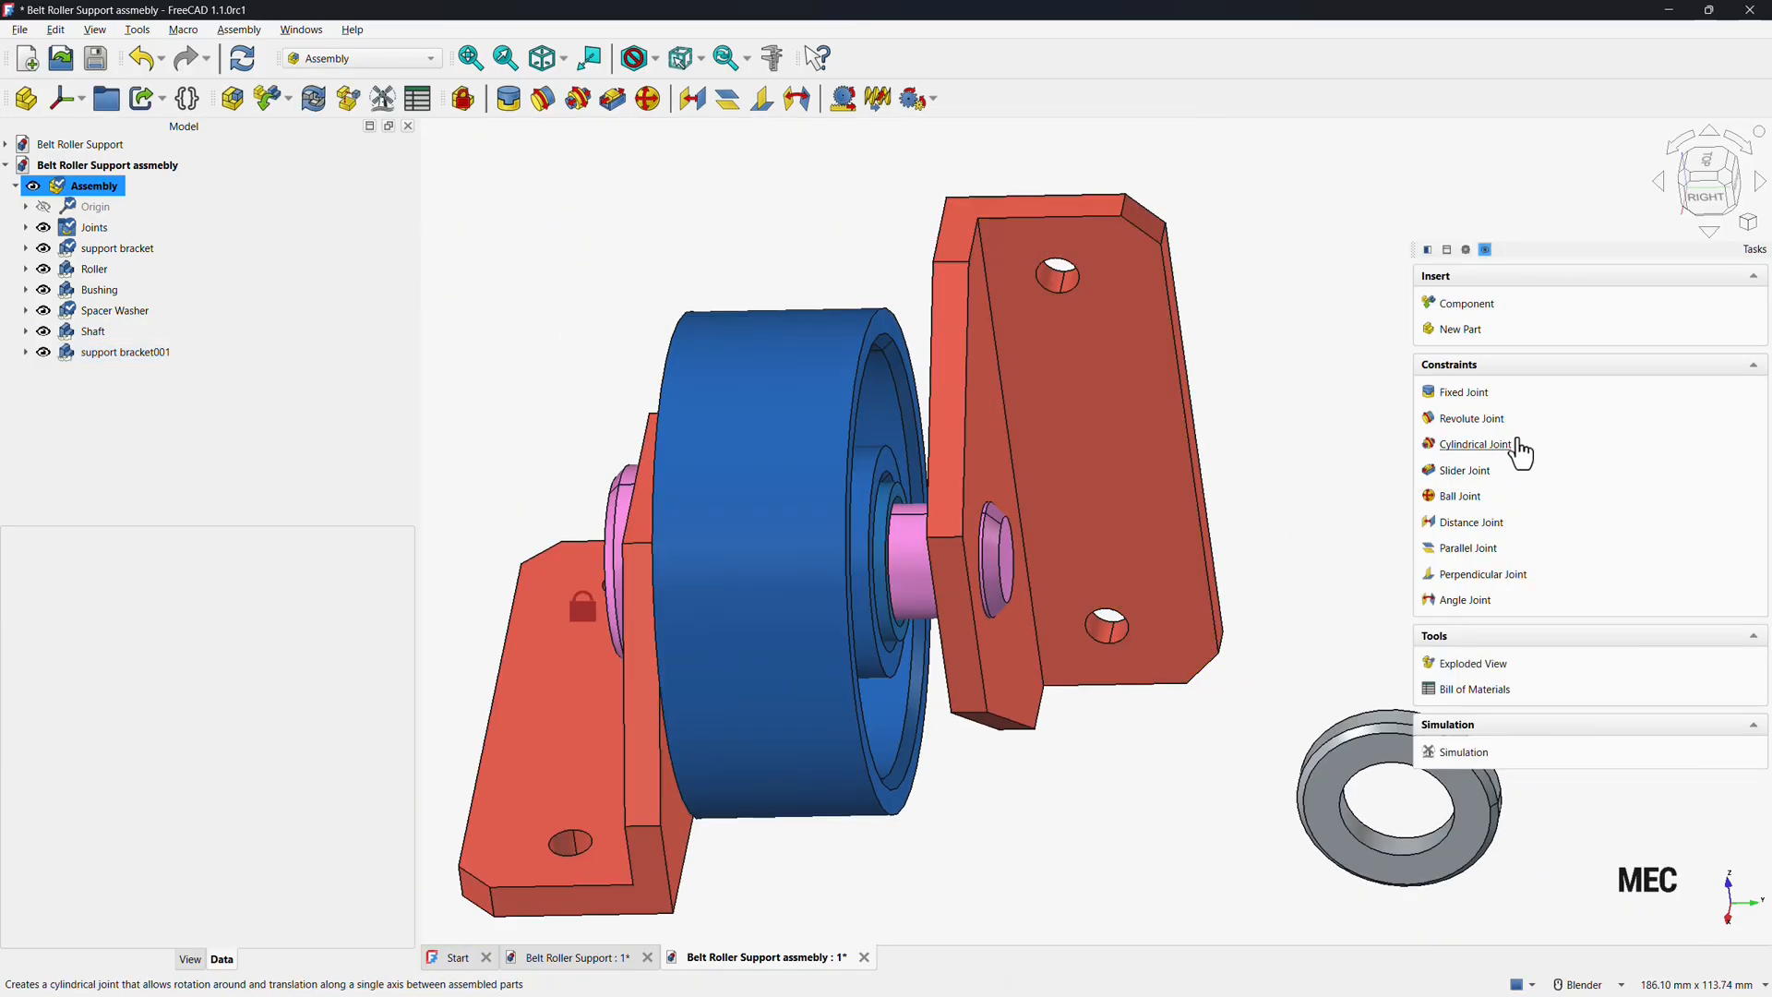
pyautogui.click(1470, 523)
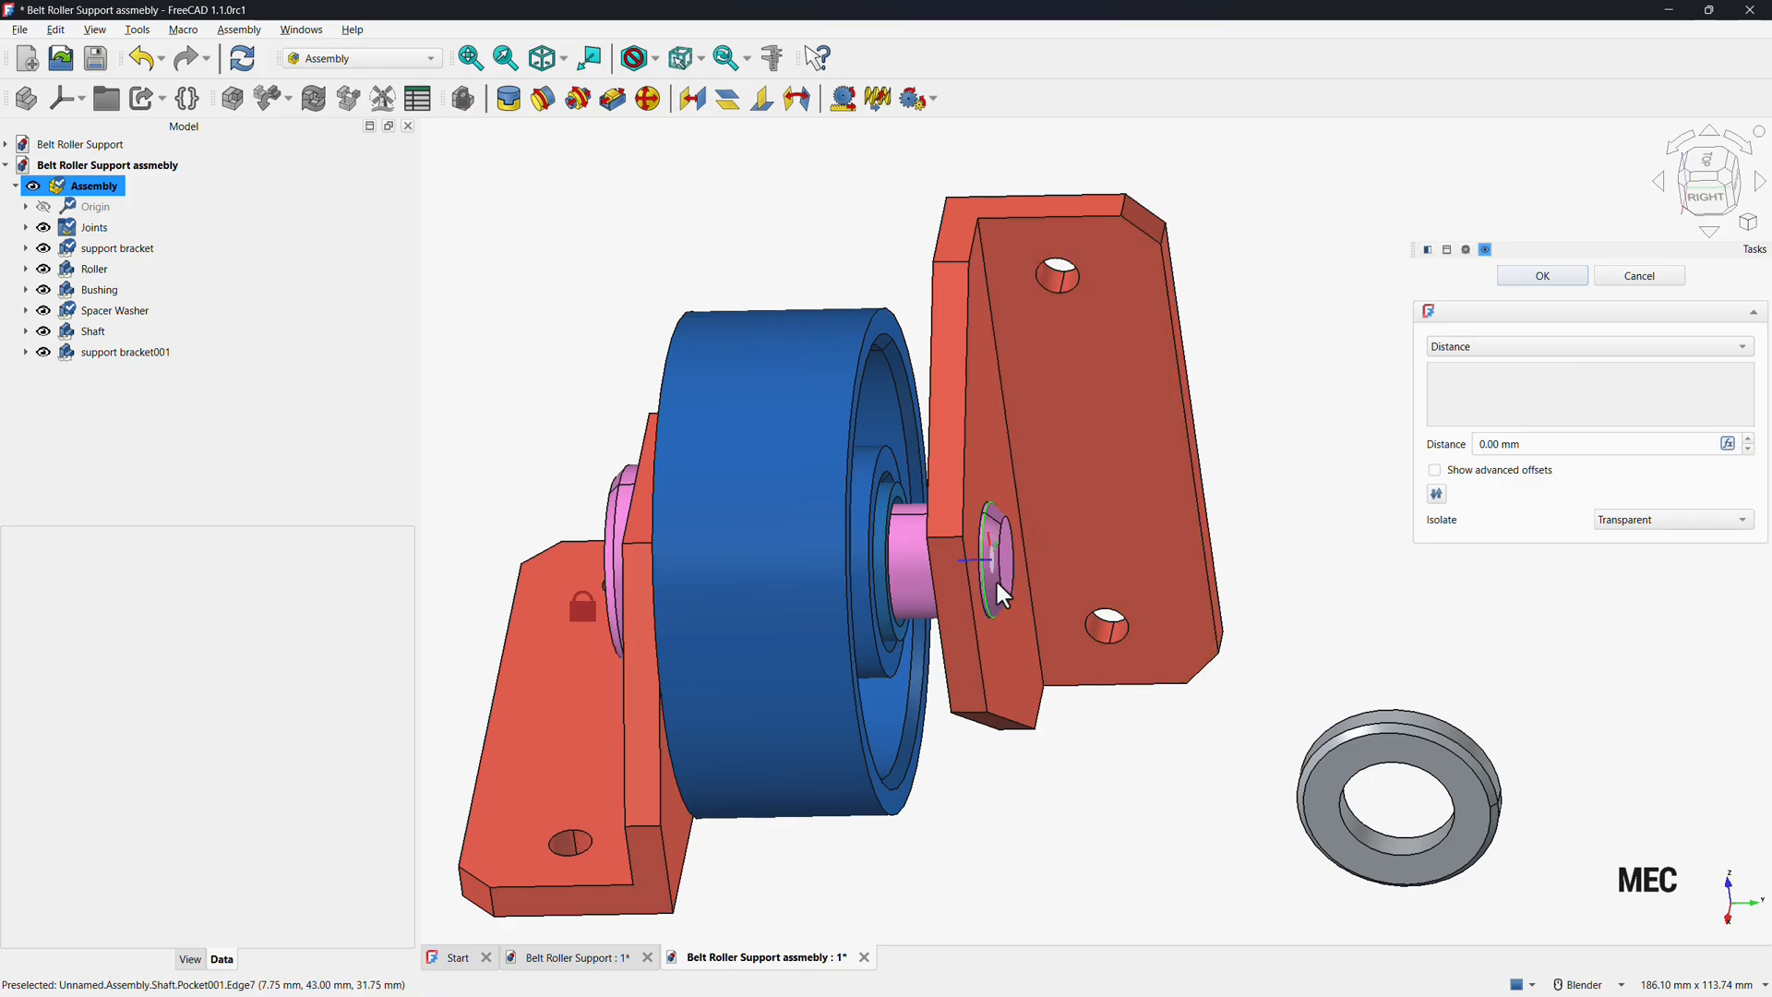
pyautogui.moveTo(979, 655)
pyautogui.mouseDown(button='middle')
pyautogui.moveTo(924, 620)
pyautogui.moveTo(1088, 613)
pyautogui.moveTo(960, 348)
pyautogui.moveTo(910, 340)
pyautogui.moveTo(1308, 471)
pyautogui.moveTo(972, 446)
pyautogui.moveTo(894, 348)
pyautogui.mouseUp(button='middle')
pyautogui.scroll(5, 911, 625)
pyautogui.click(909, 629)
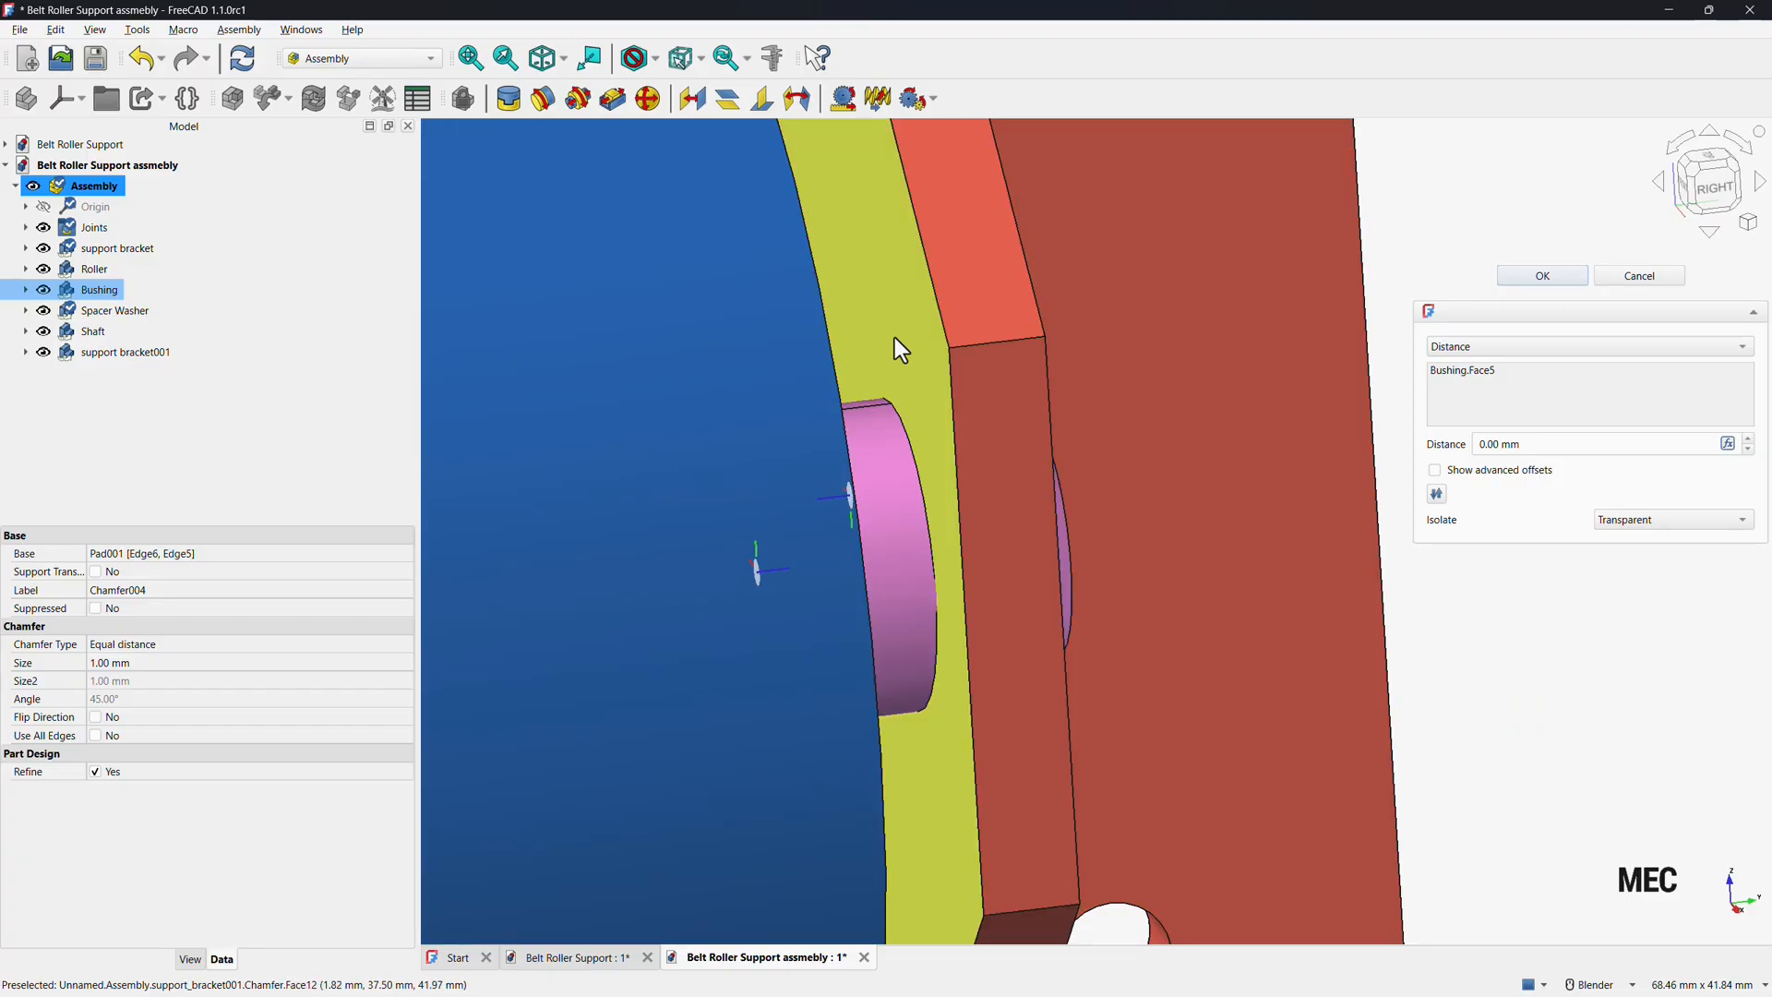
pyautogui.click(897, 341)
pyautogui.click(1541, 274)
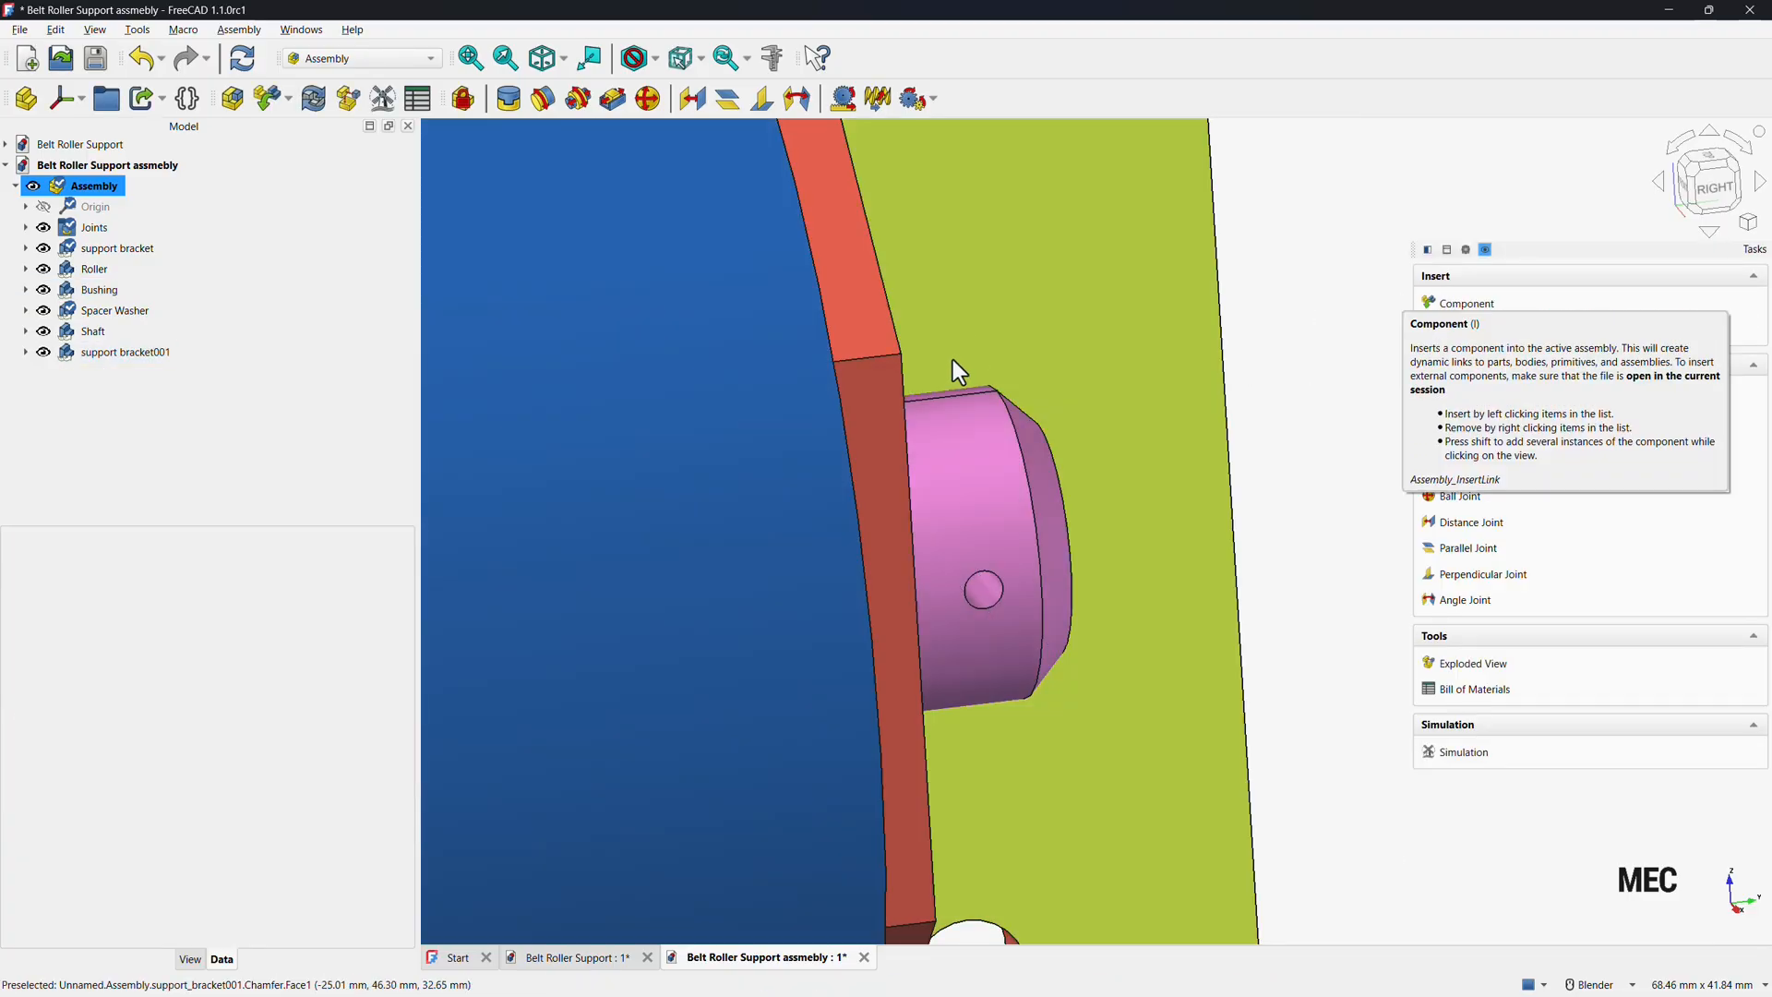
# Add a parallel joint between the base faces of the two support brackets.
pyautogui.scroll(-5, 952, 358)
pyautogui.moveTo(906, 450); pyautogui.dragTo(806, 477, button='middle')
pyautogui.moveTo(748, 401); pyautogui.dragTo(872, 475, button='middle')
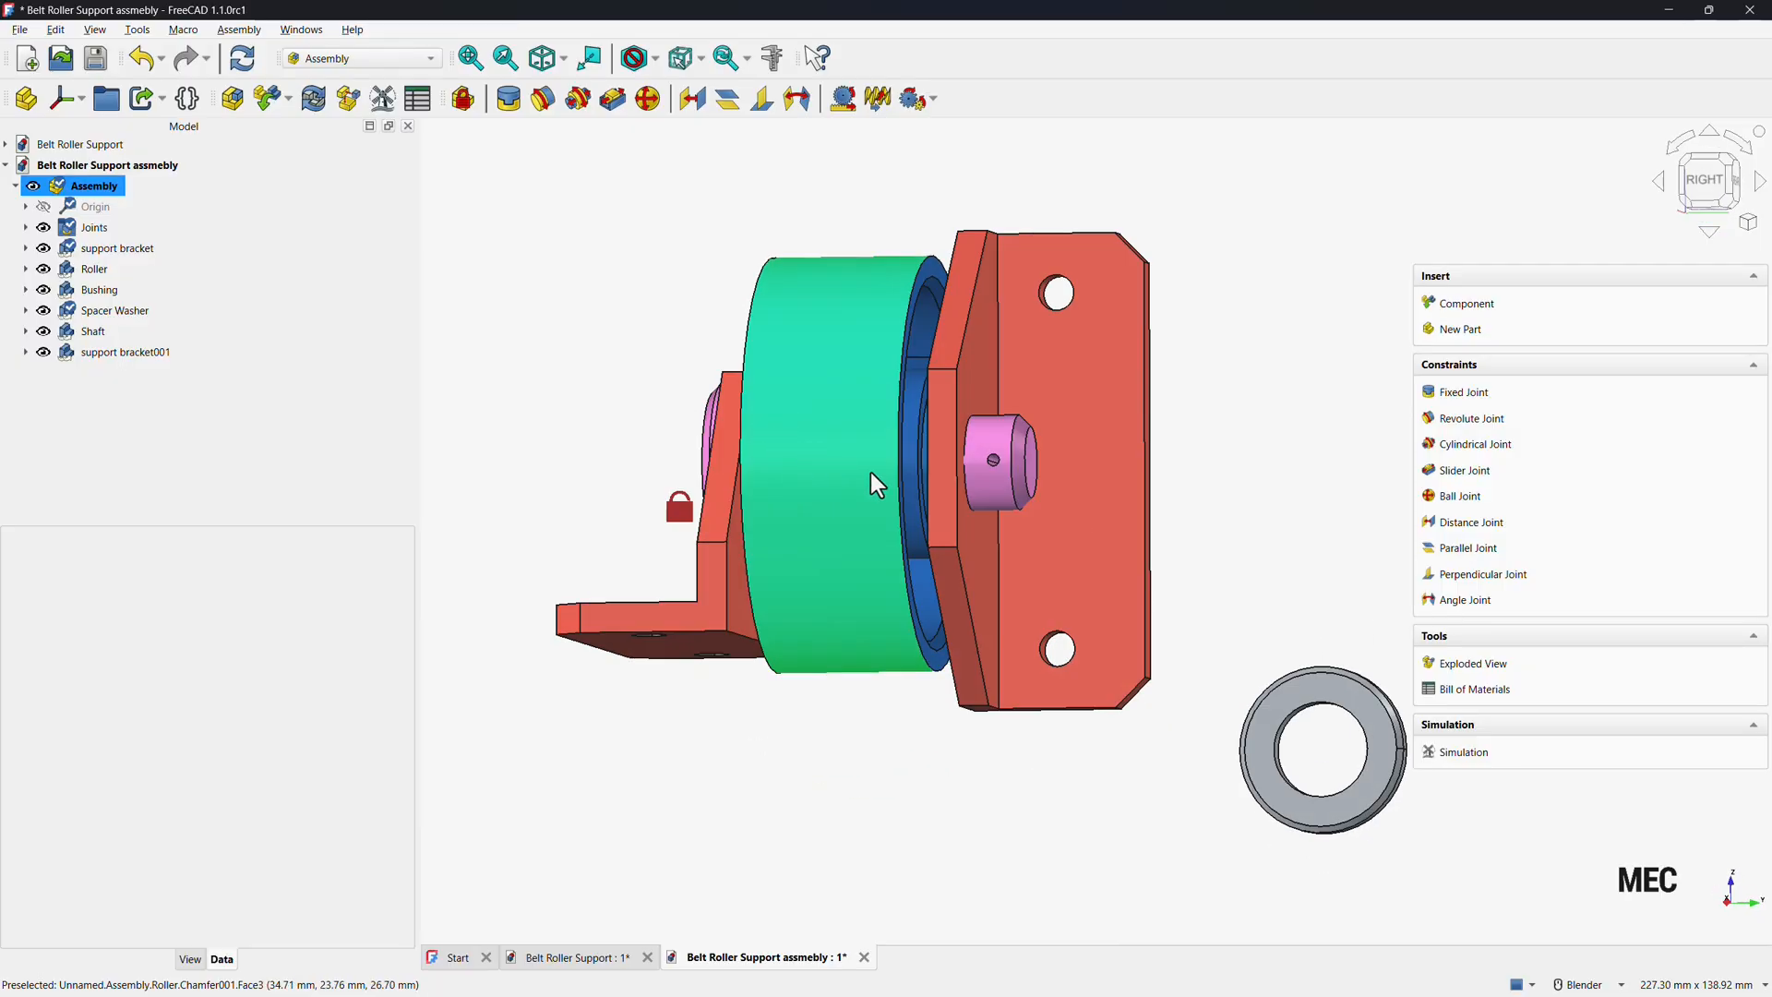
pyautogui.moveTo(1003, 270); pyautogui.dragTo(955, 600)
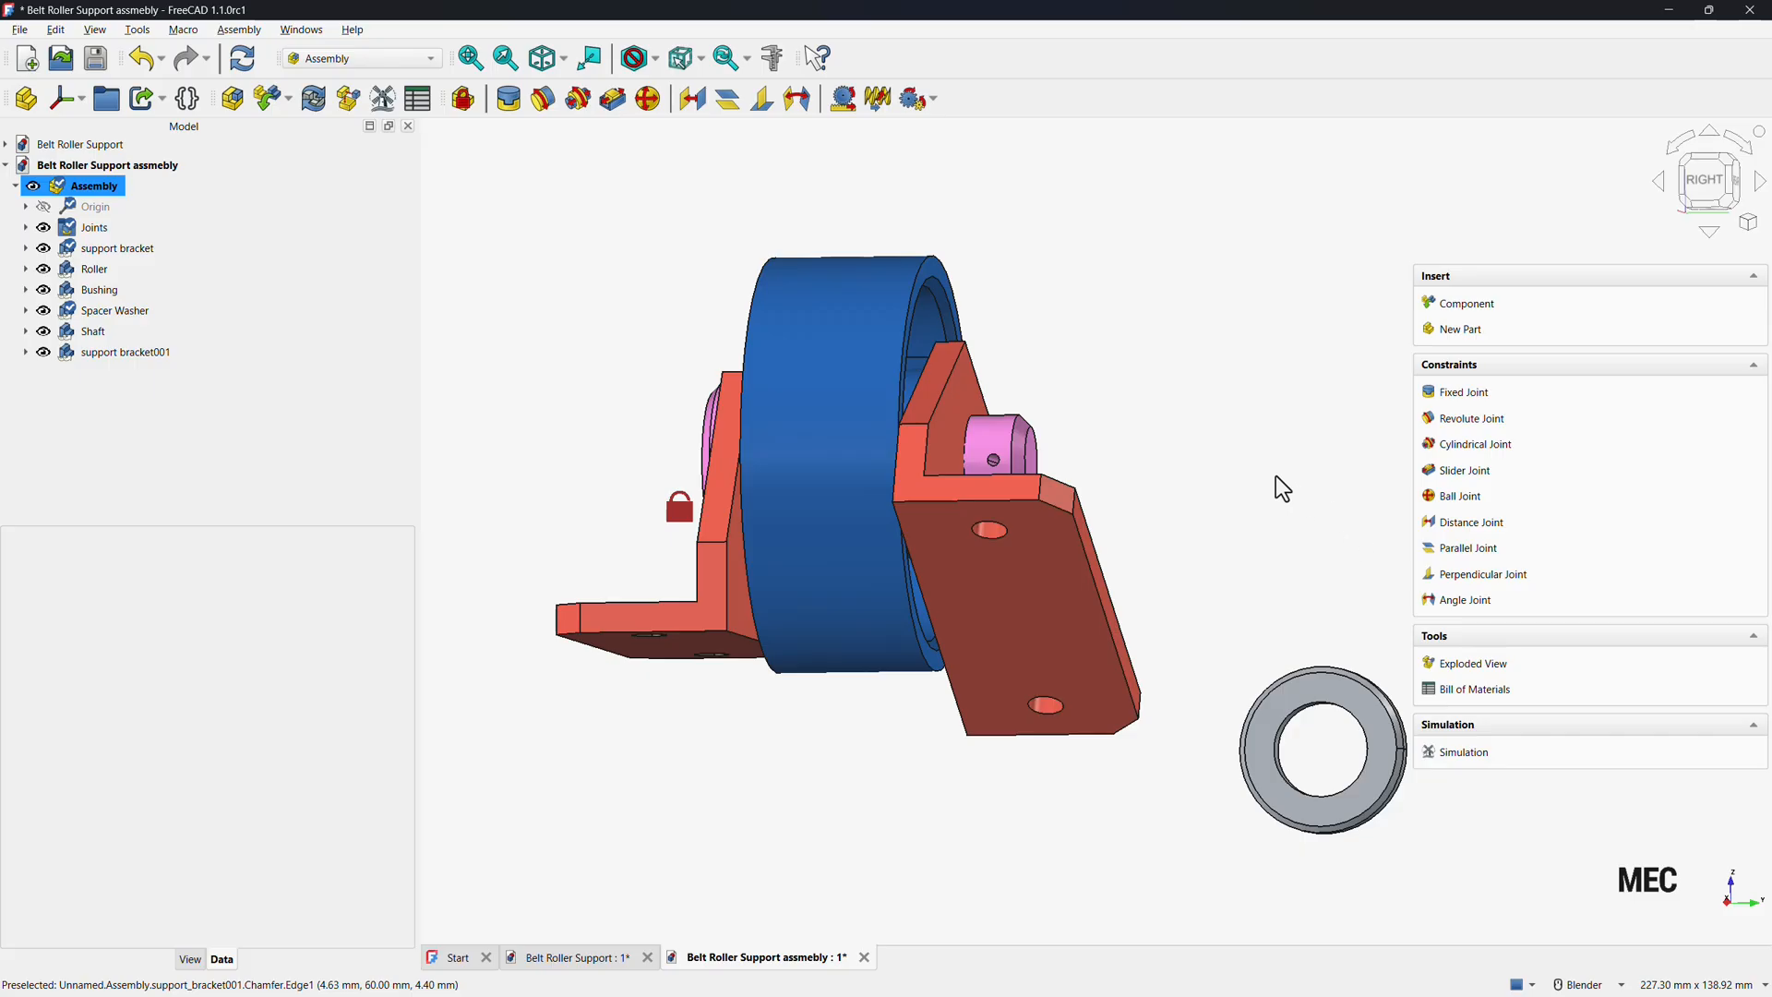
pyautogui.click(1473, 562)
pyautogui.click(1033, 613)
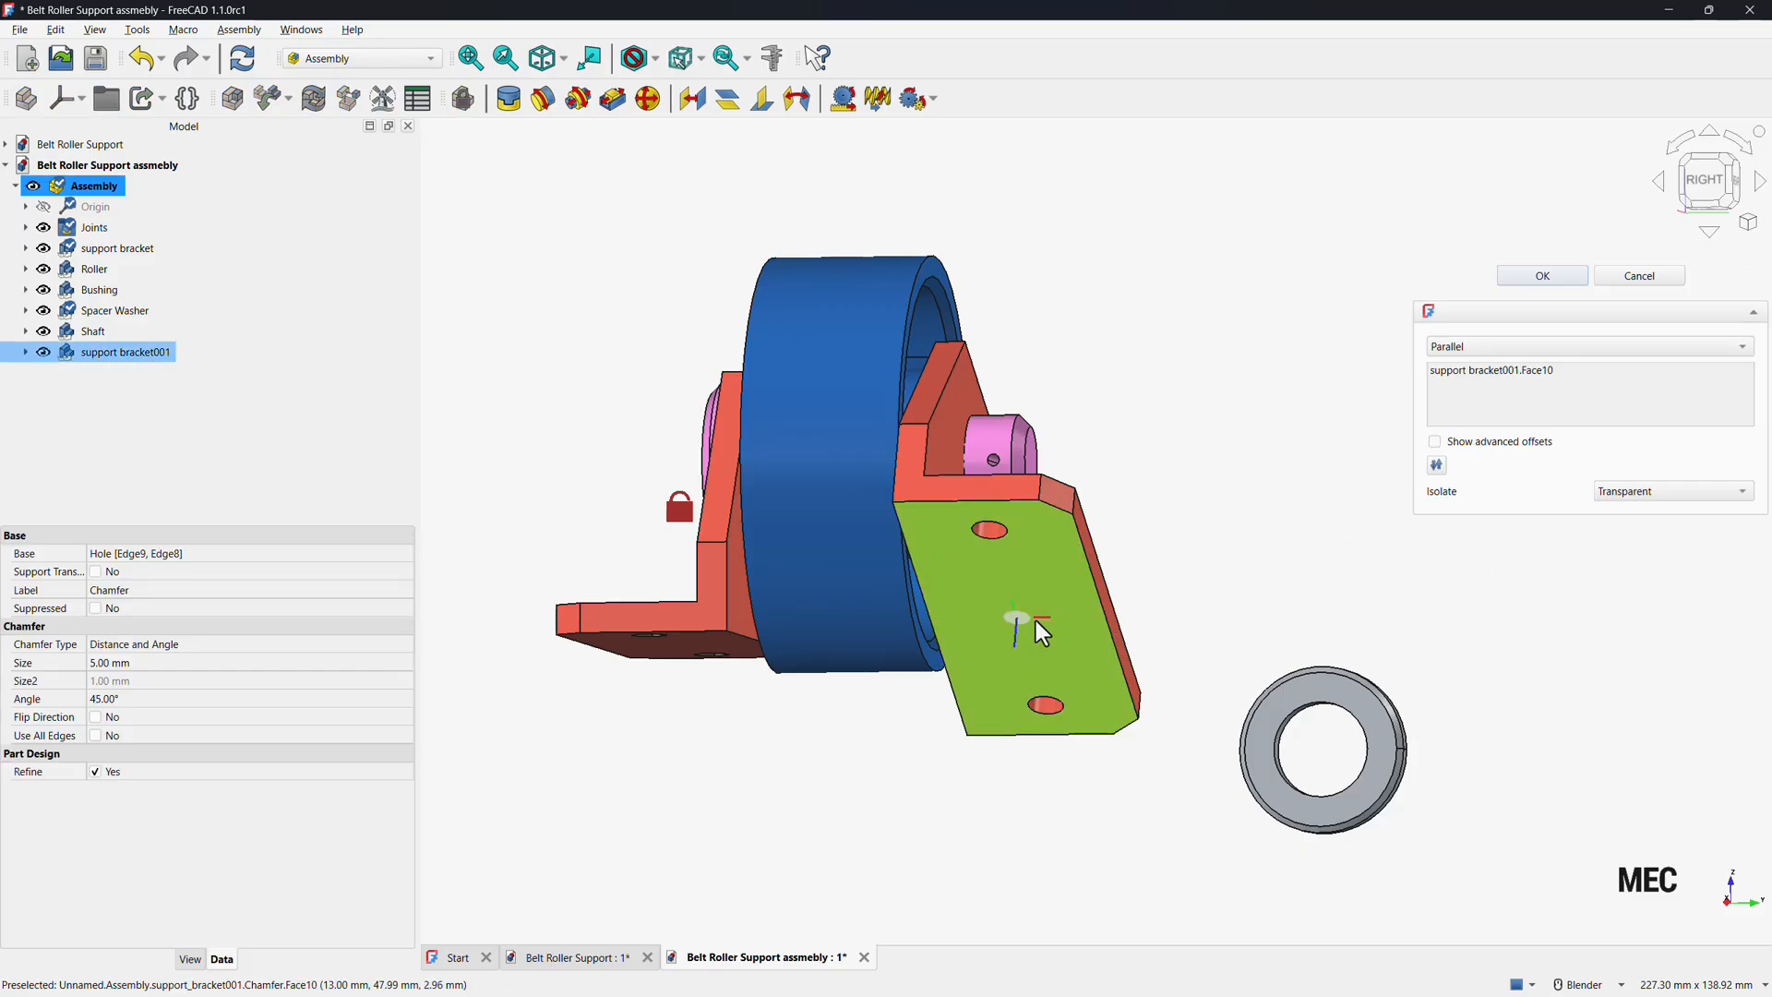
pyautogui.click(696, 648)
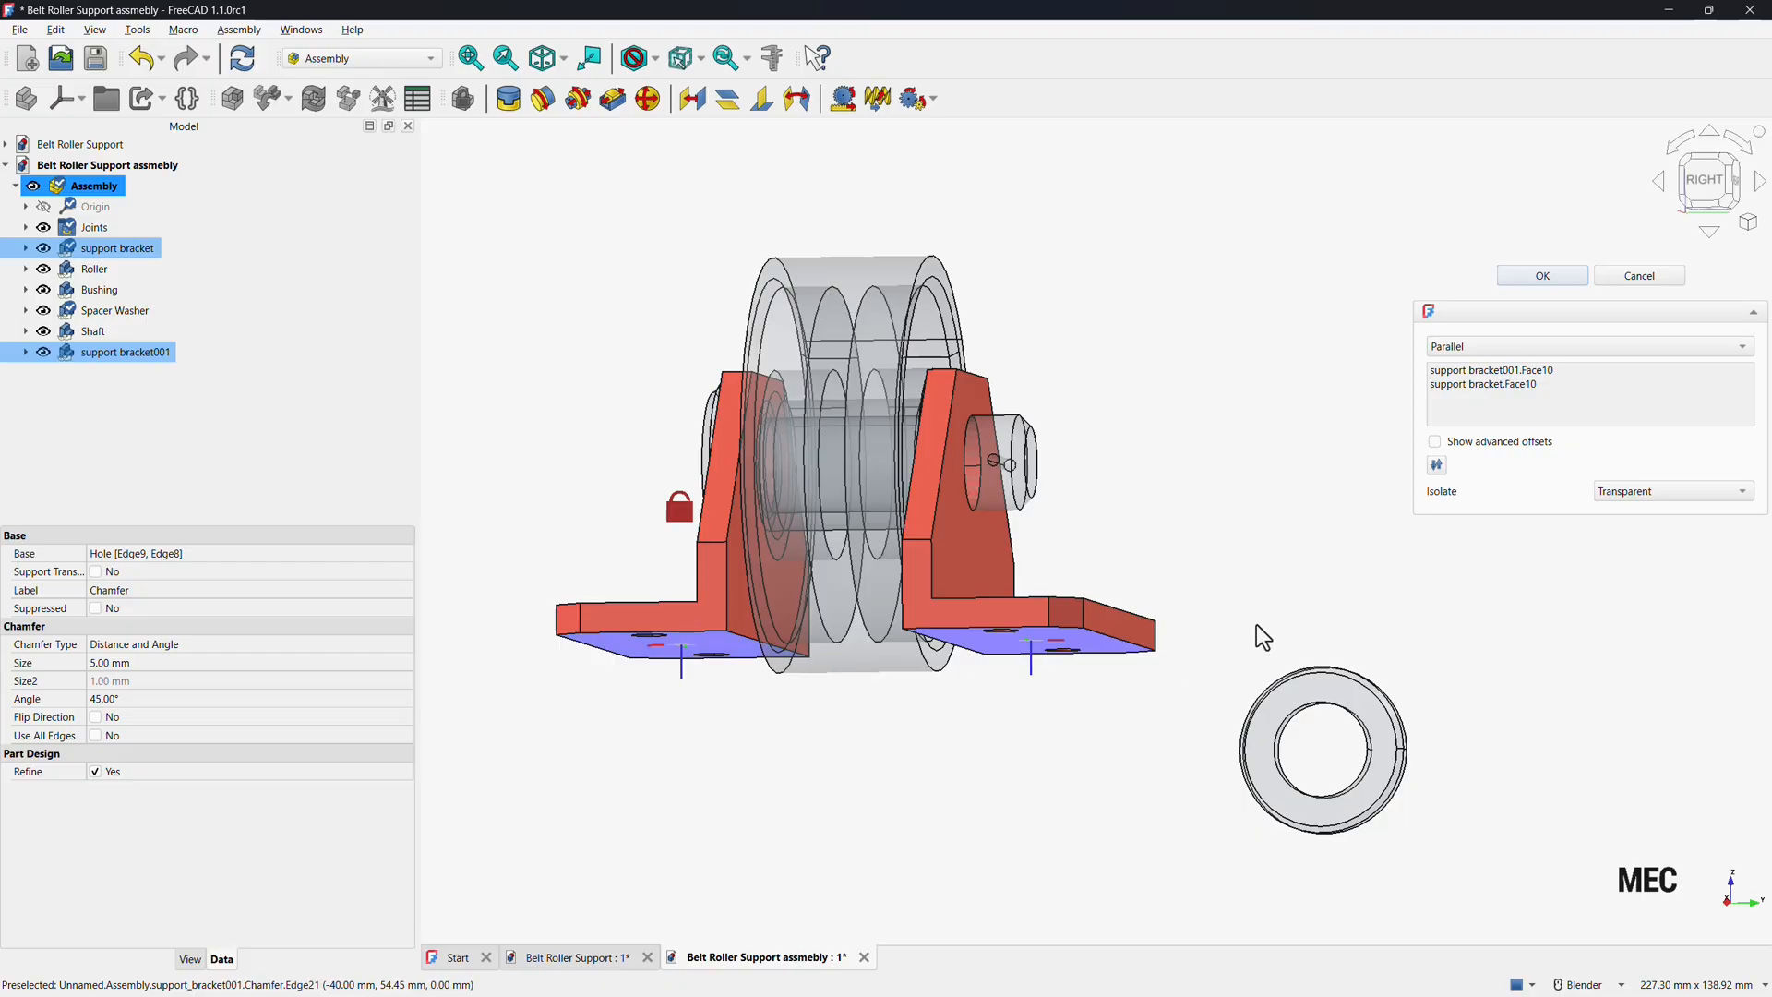
pyautogui.click(1532, 275)
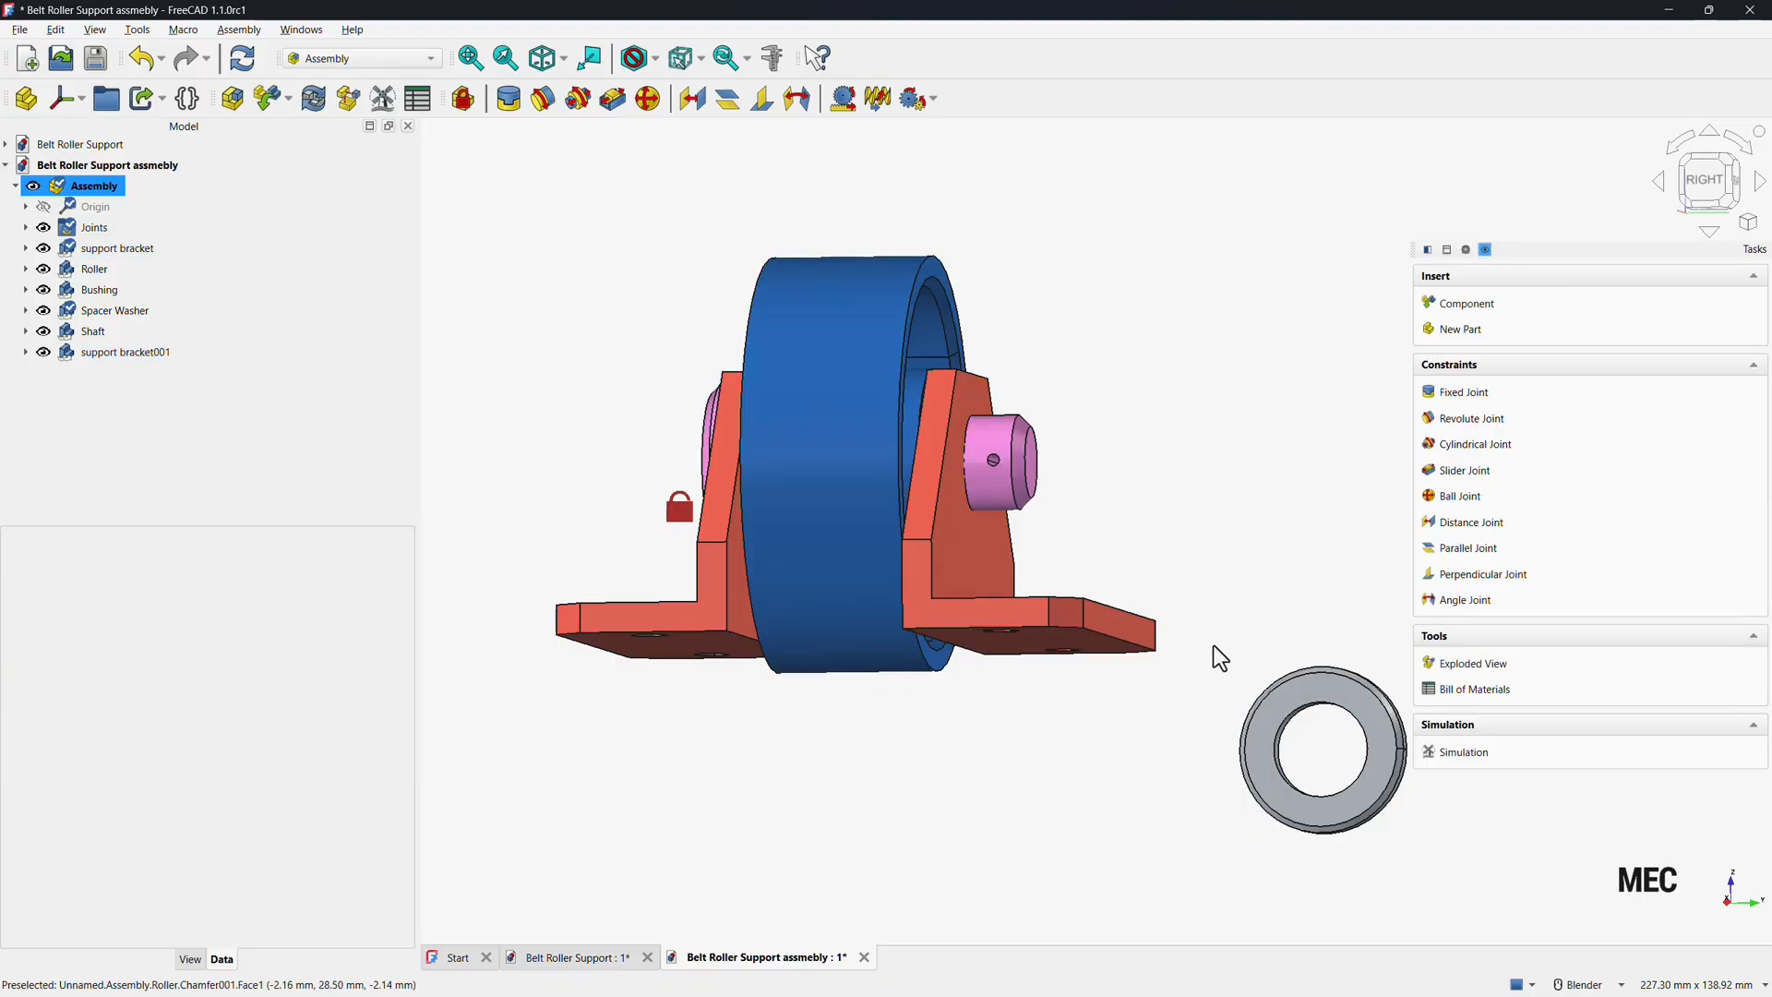
# Move the spacer washer next to the second bracket and attach it to the bracket's hole edge with a fixed joint.
pyautogui.moveTo(910, 646); pyautogui.dragTo(1065, 700, button='middle')
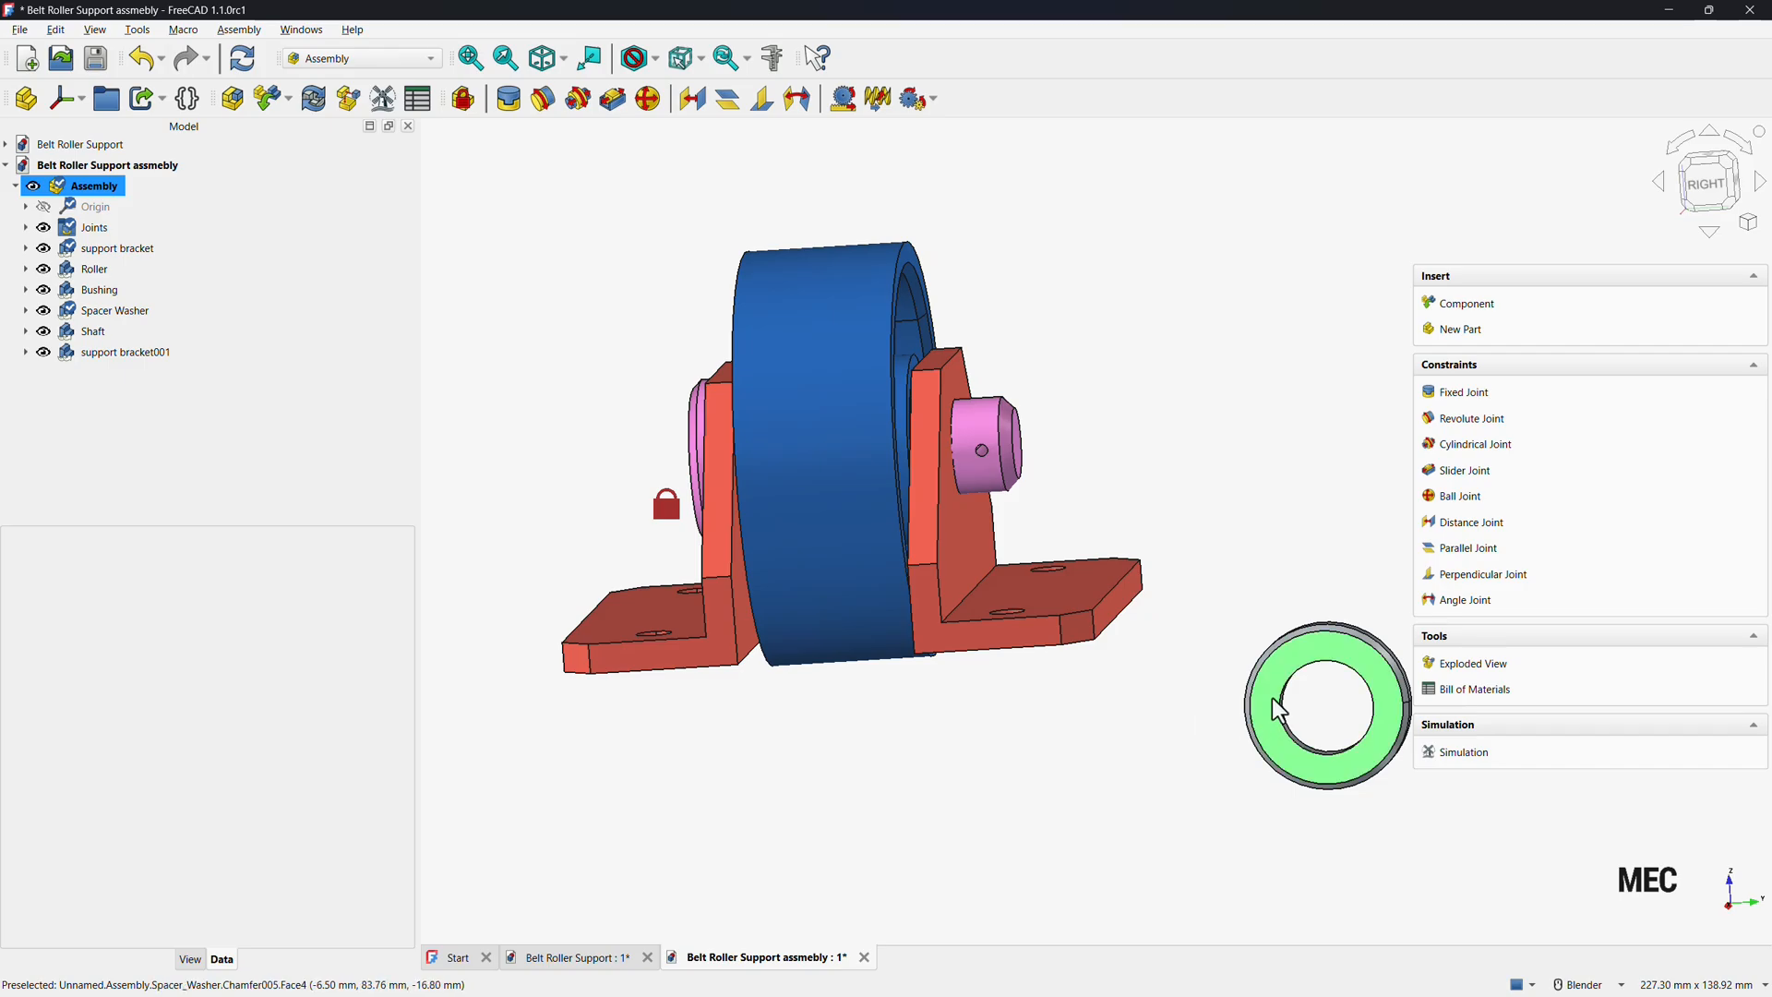
pyautogui.moveTo(1278, 709); pyautogui.dragTo(1168, 457)
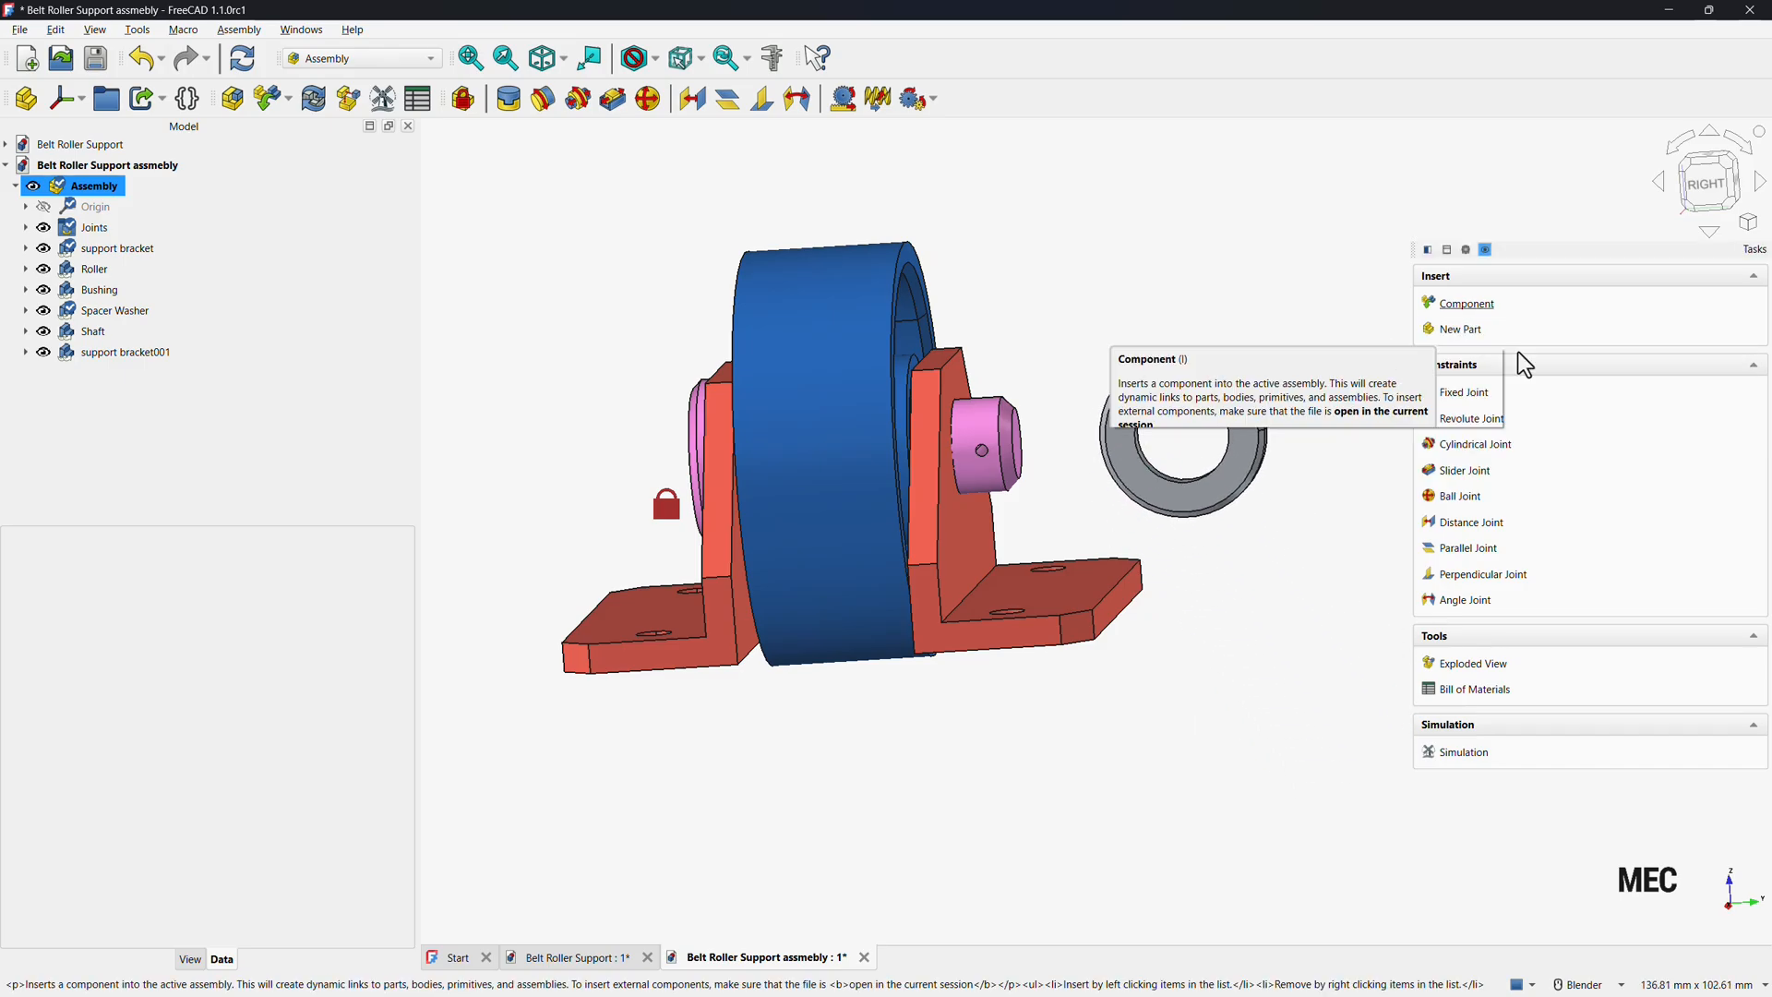
pyautogui.click(1468, 395)
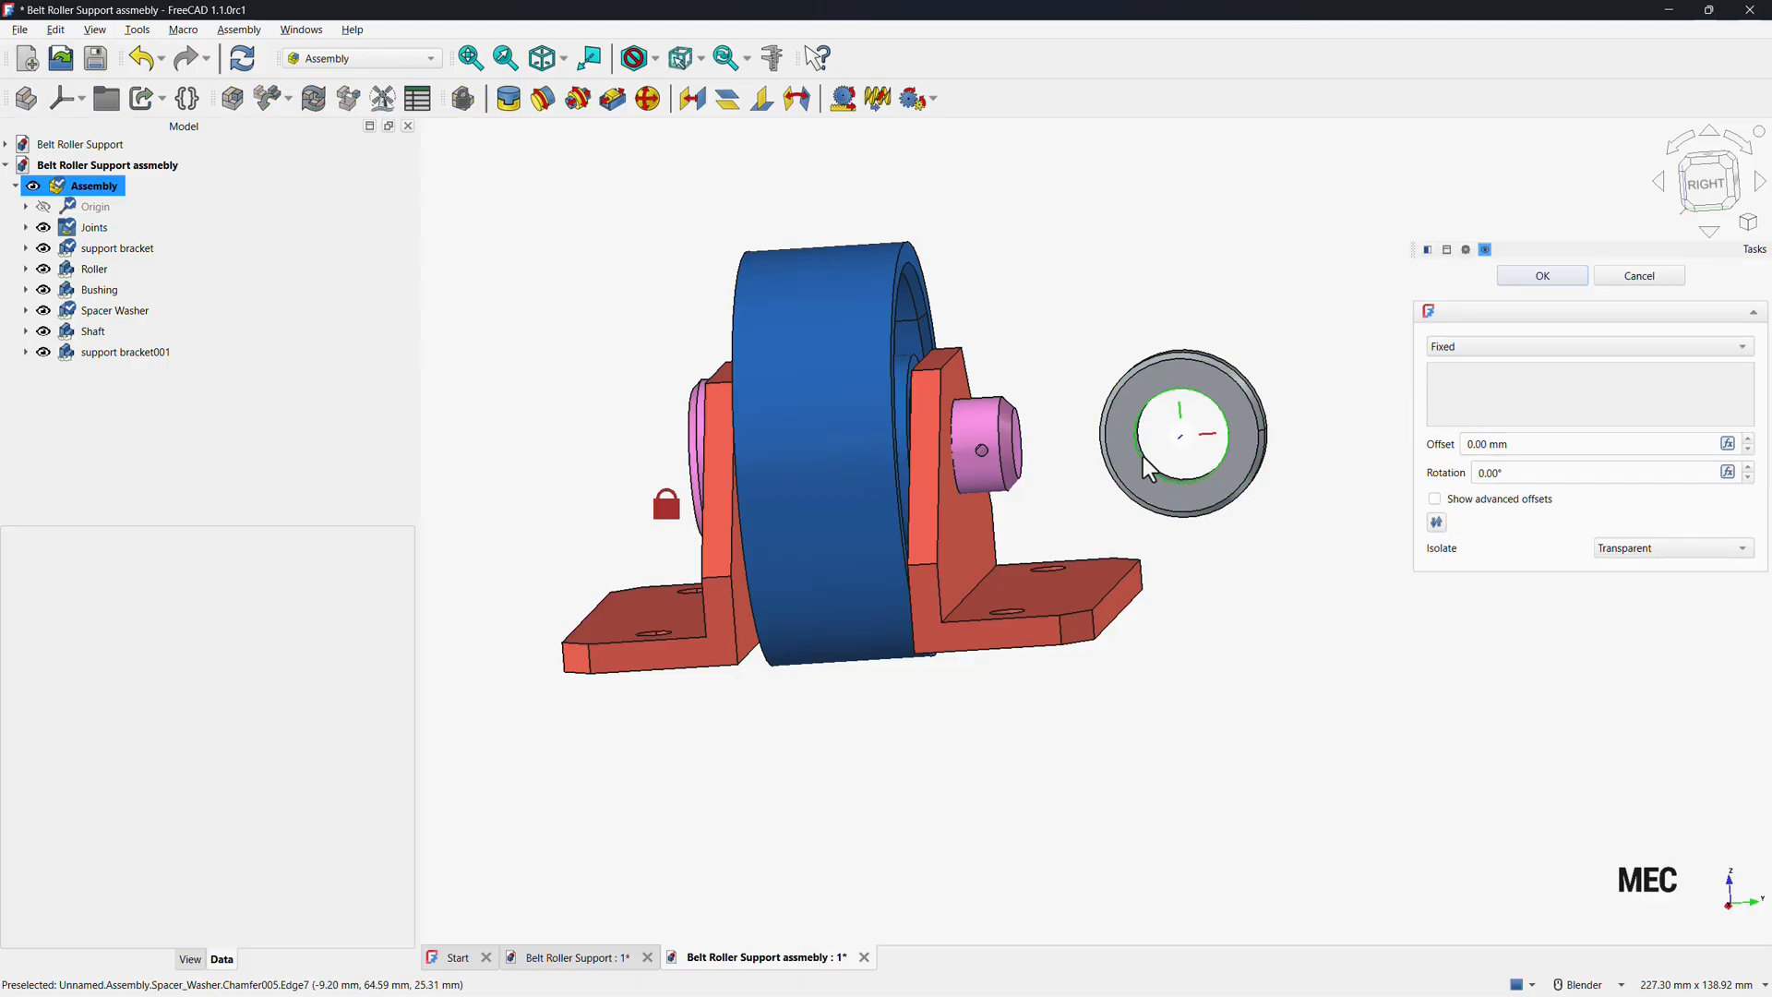
pyautogui.moveTo(1214, 507); pyautogui.dragTo(902, 625, button='middle')
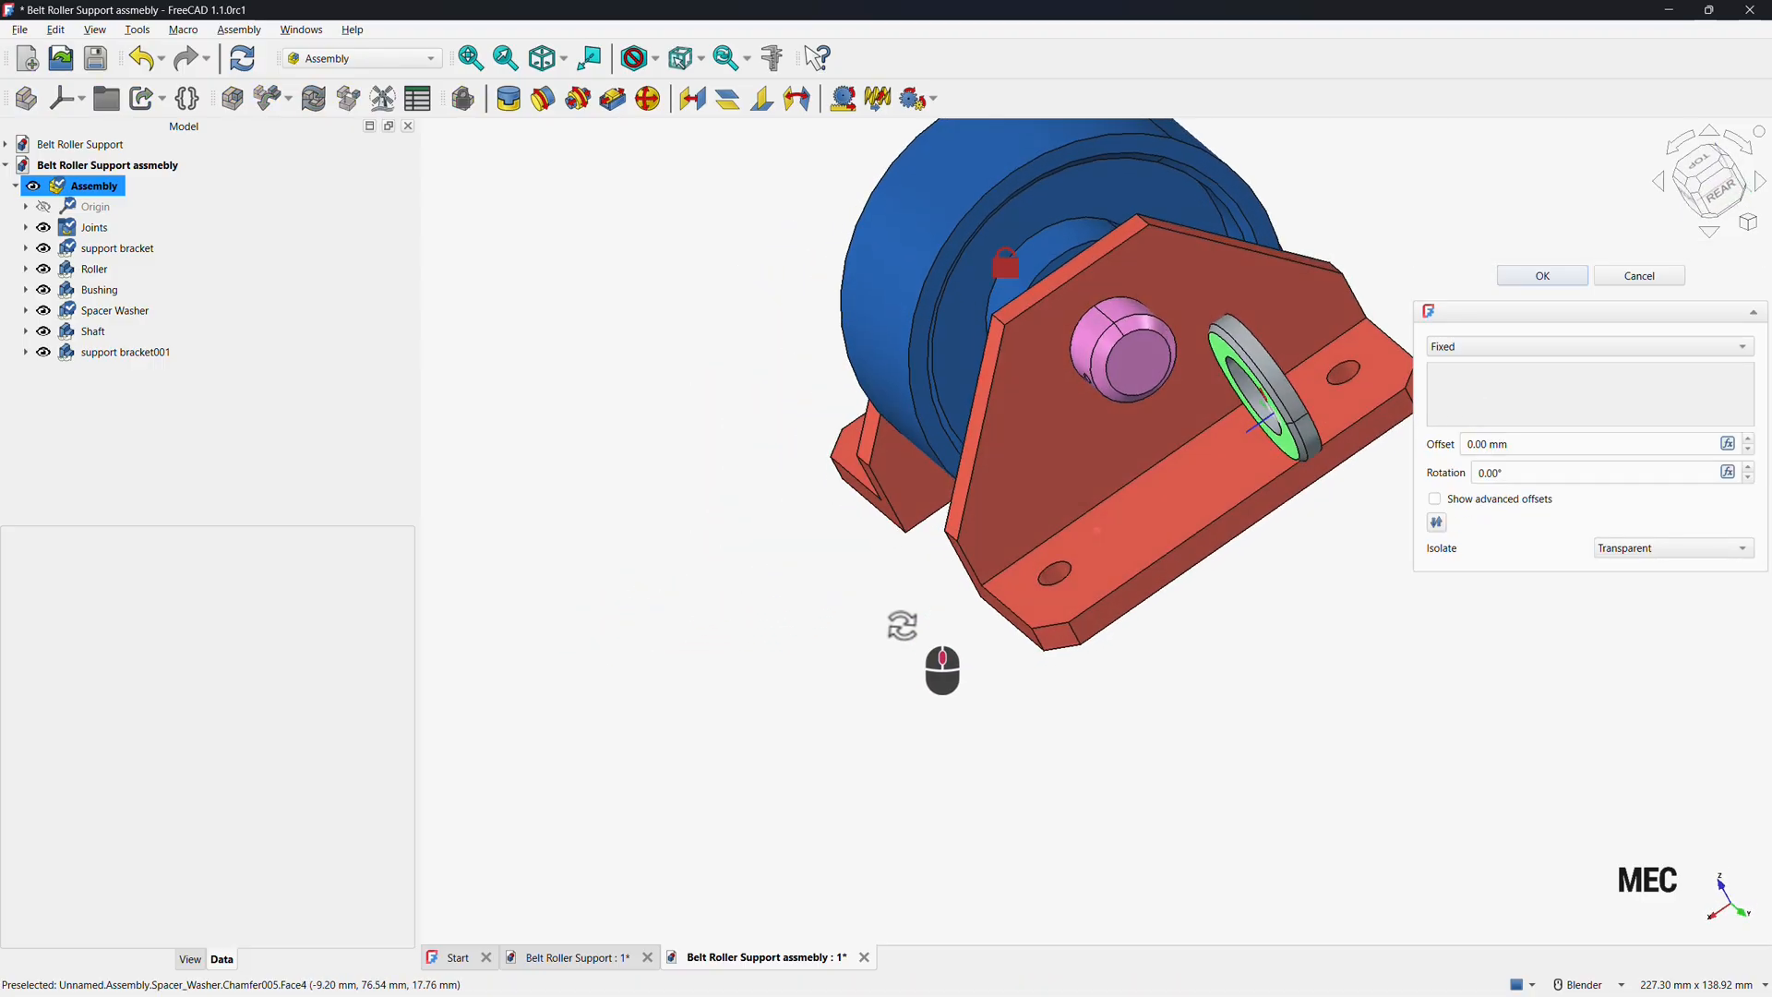
pyautogui.click(1089, 334)
pyautogui.moveTo(1164, 406); pyautogui.dragTo(1122, 539, button='middle')
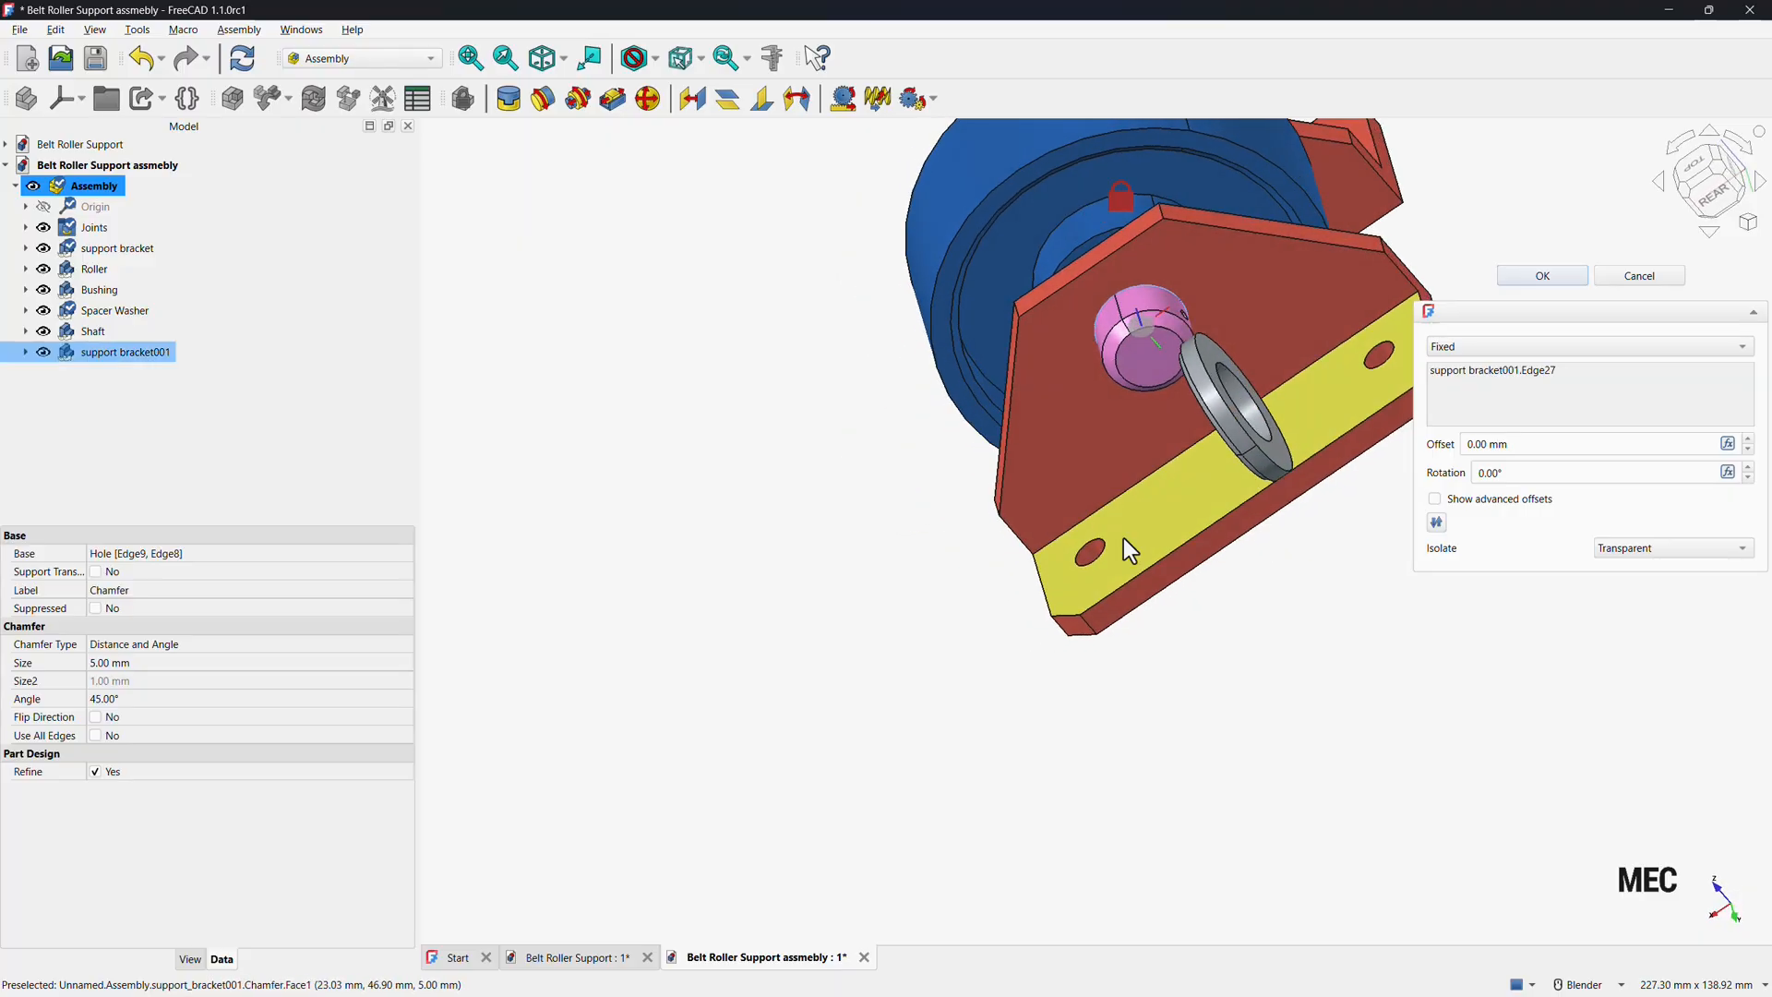
pyautogui.click(1233, 375)
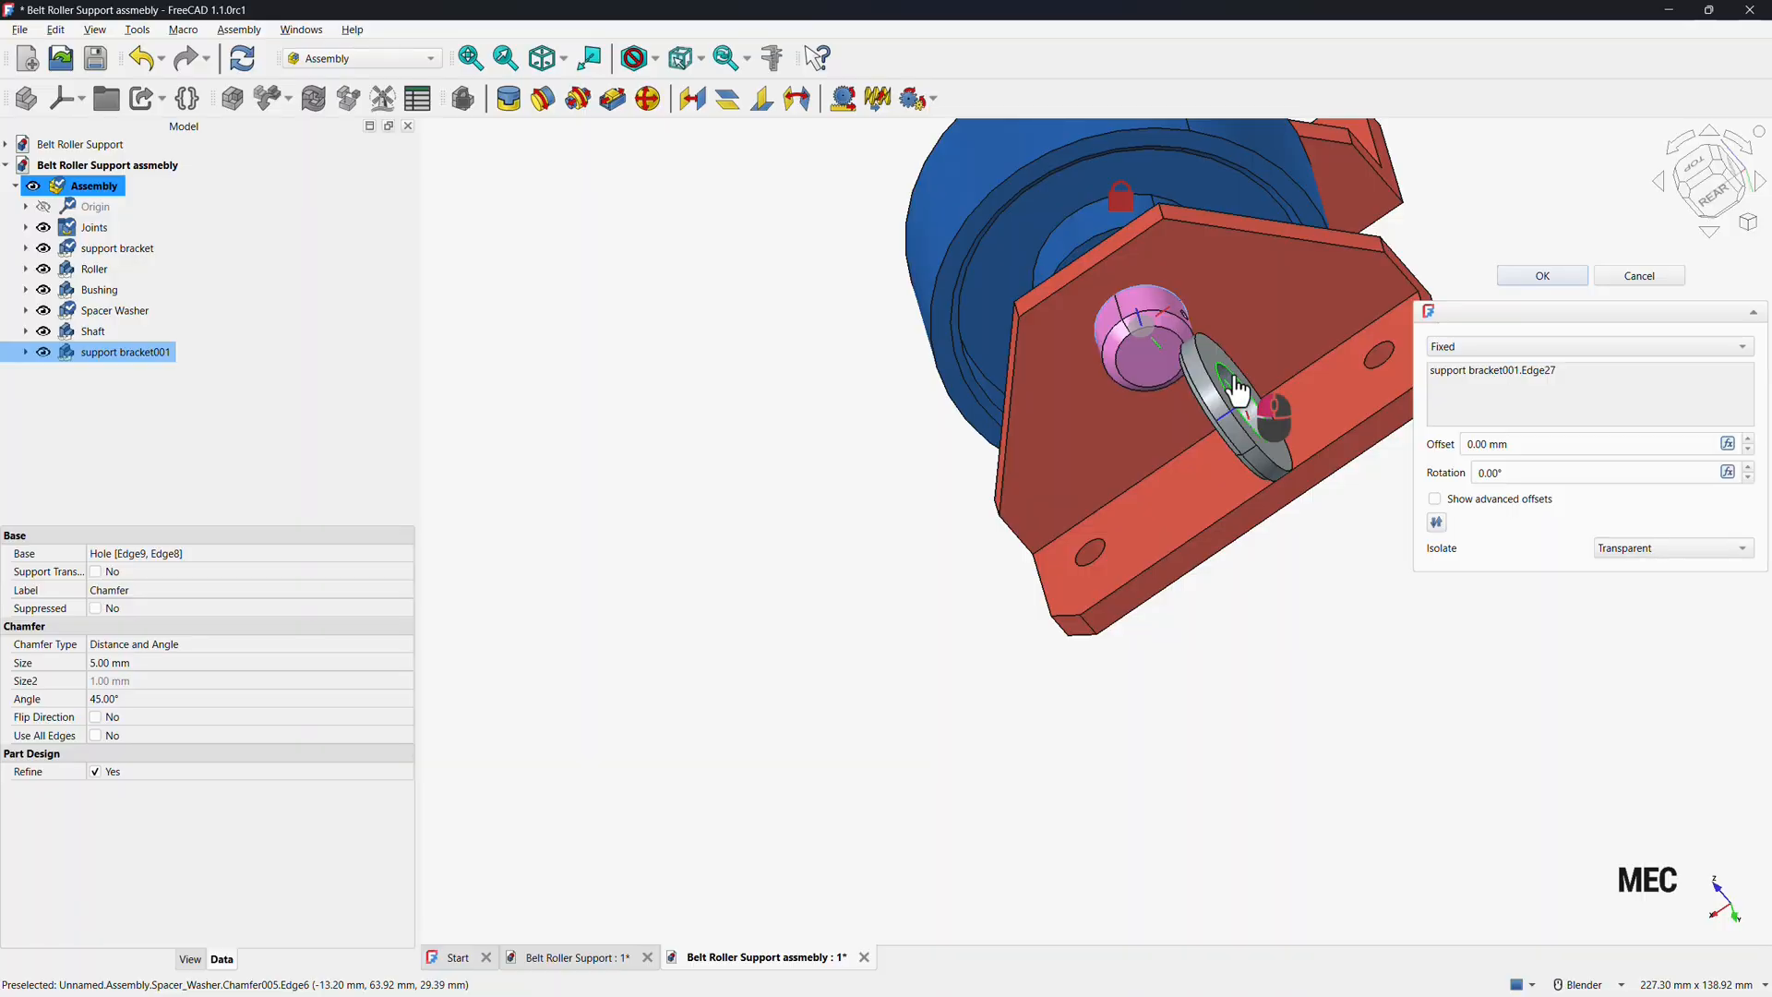
pyautogui.moveTo(935, 579); pyautogui.dragTo(1500, 406, button='middle')
pyautogui.click(1557, 279)
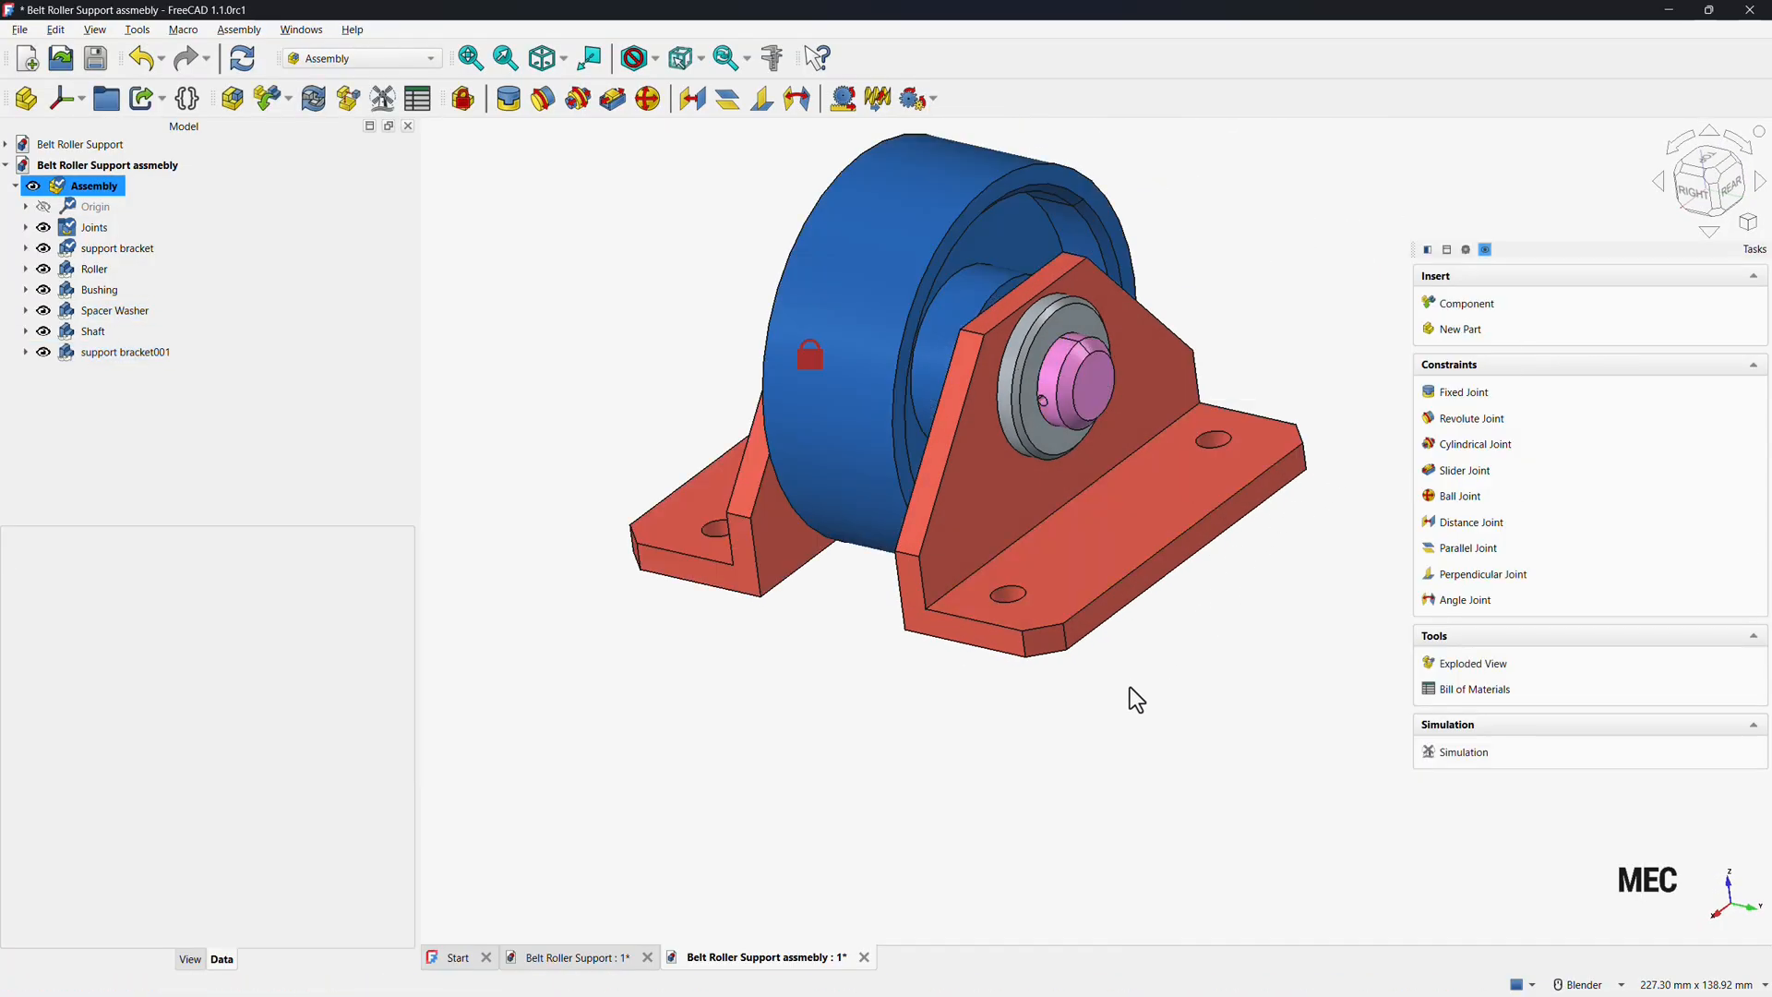
# Start a simulation and add an angular motion on joint Revolute001 with formula 5*time.
pyautogui.scroll(-3, 1128, 697)
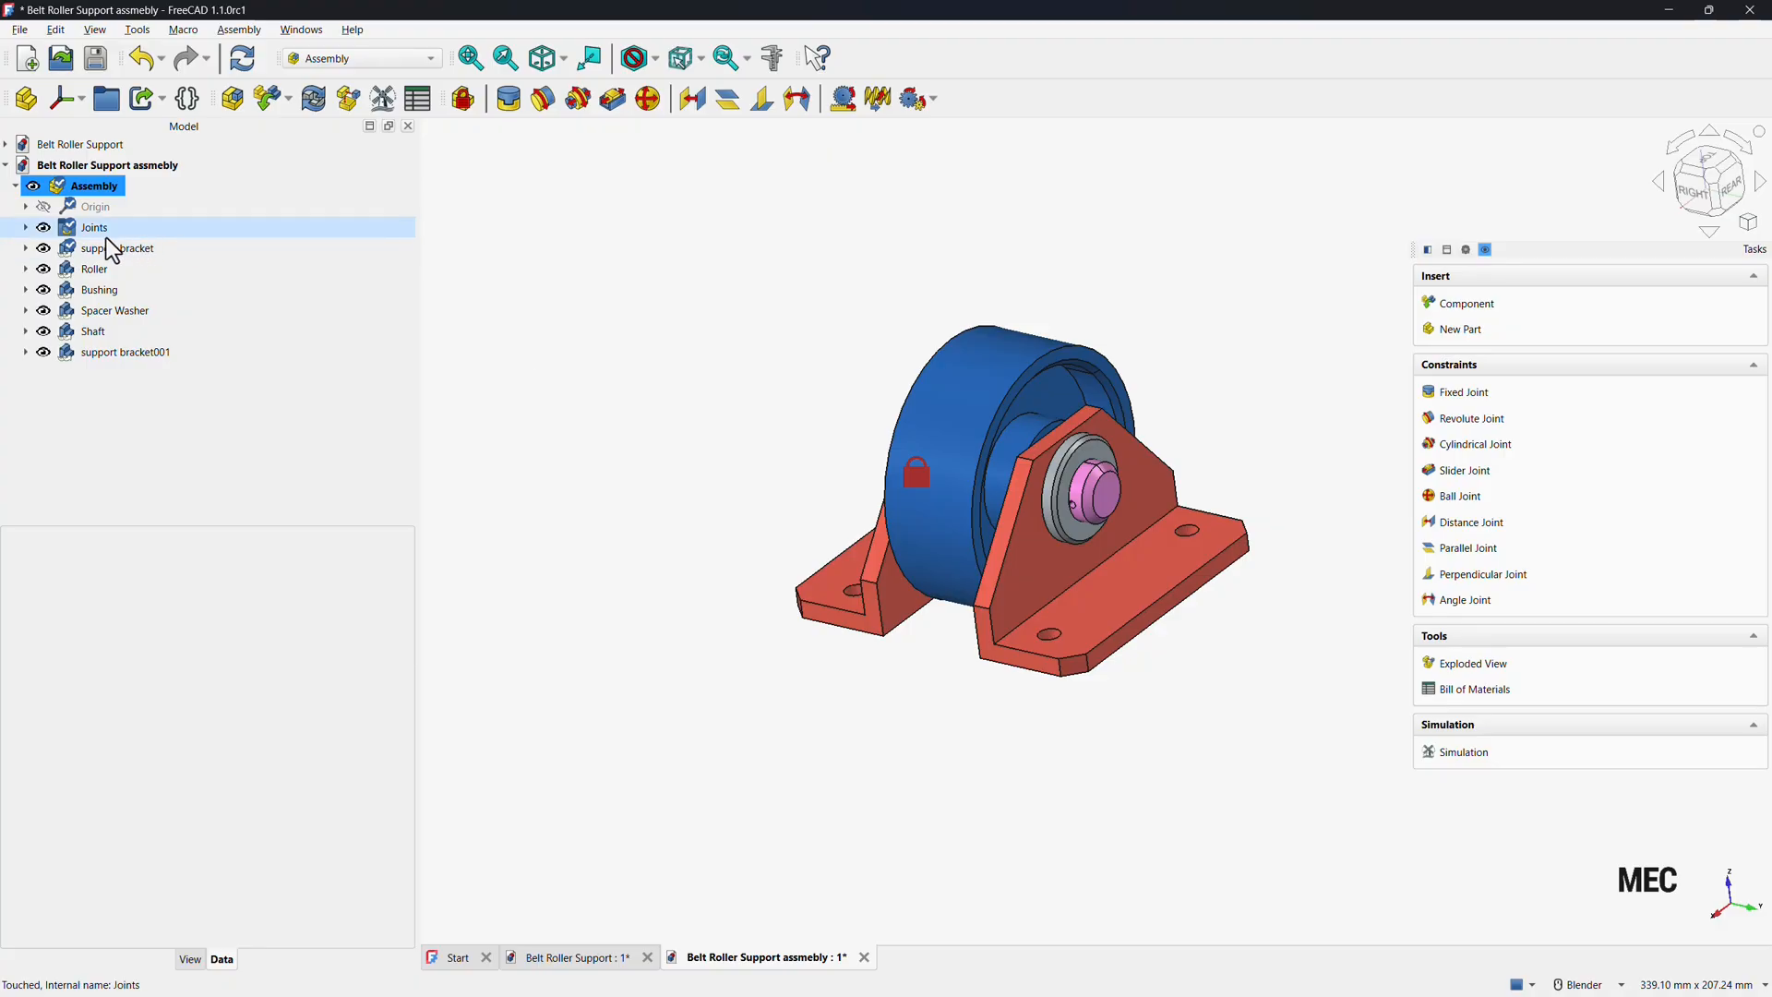
pyautogui.click(26, 229)
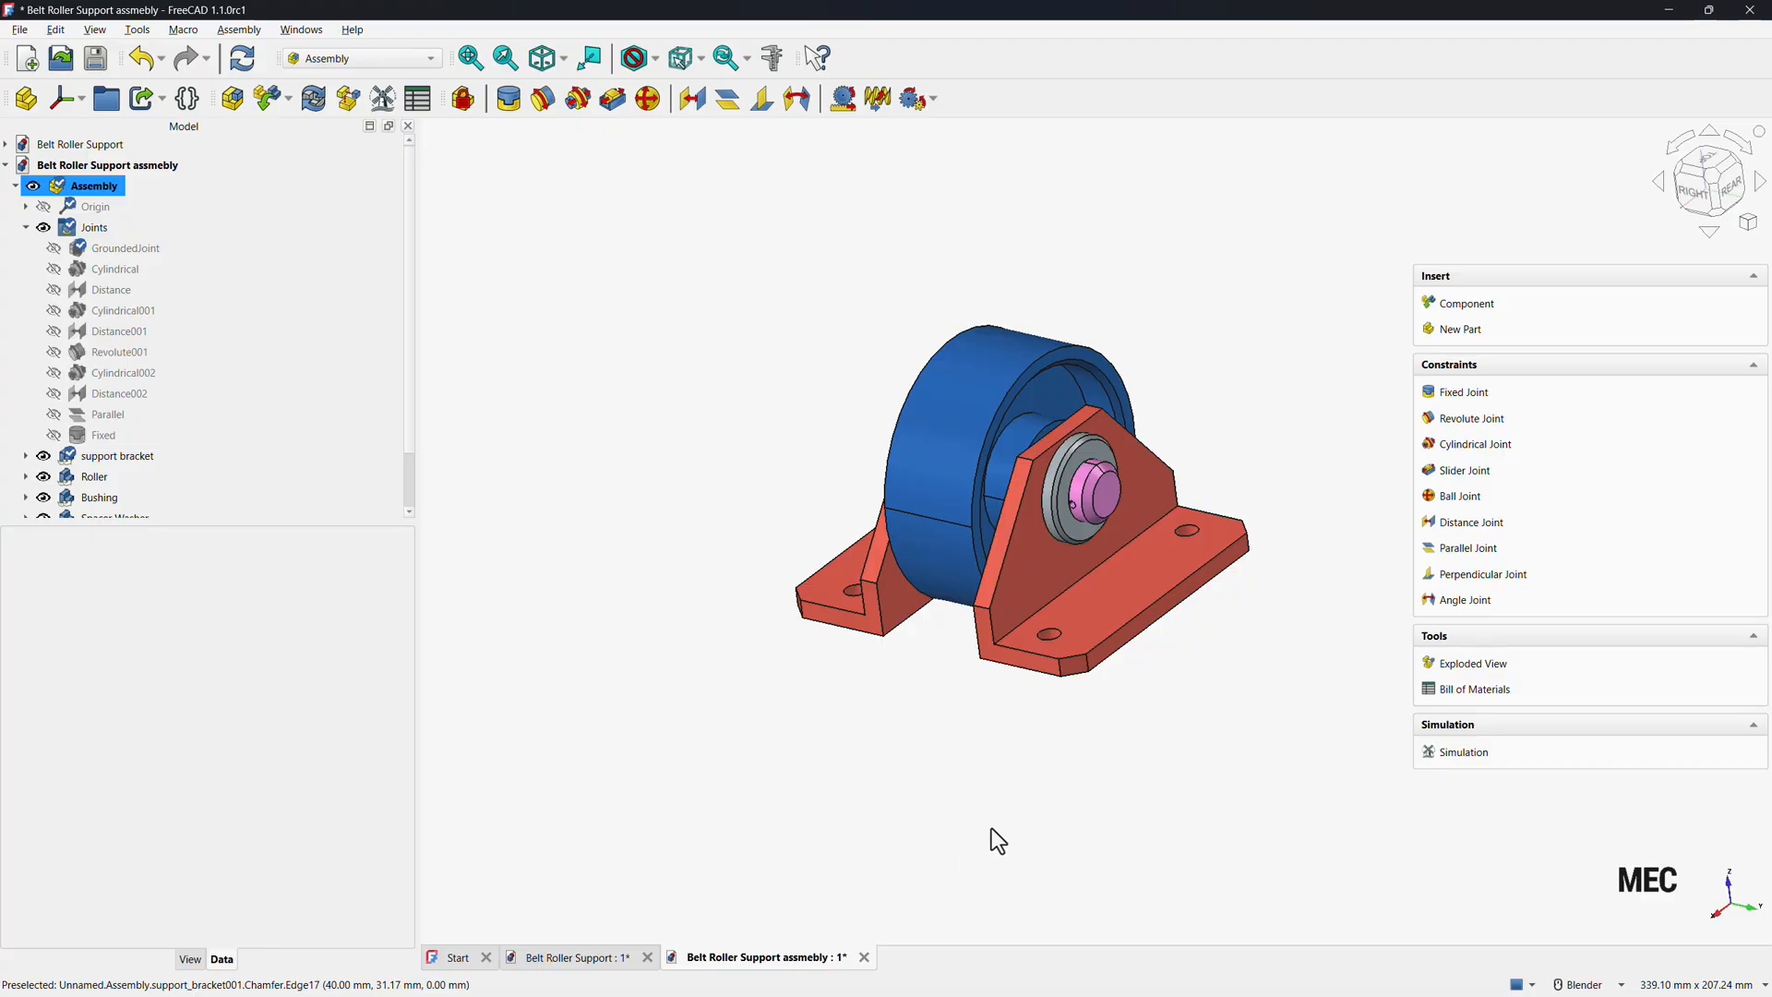
pyautogui.click(1465, 758)
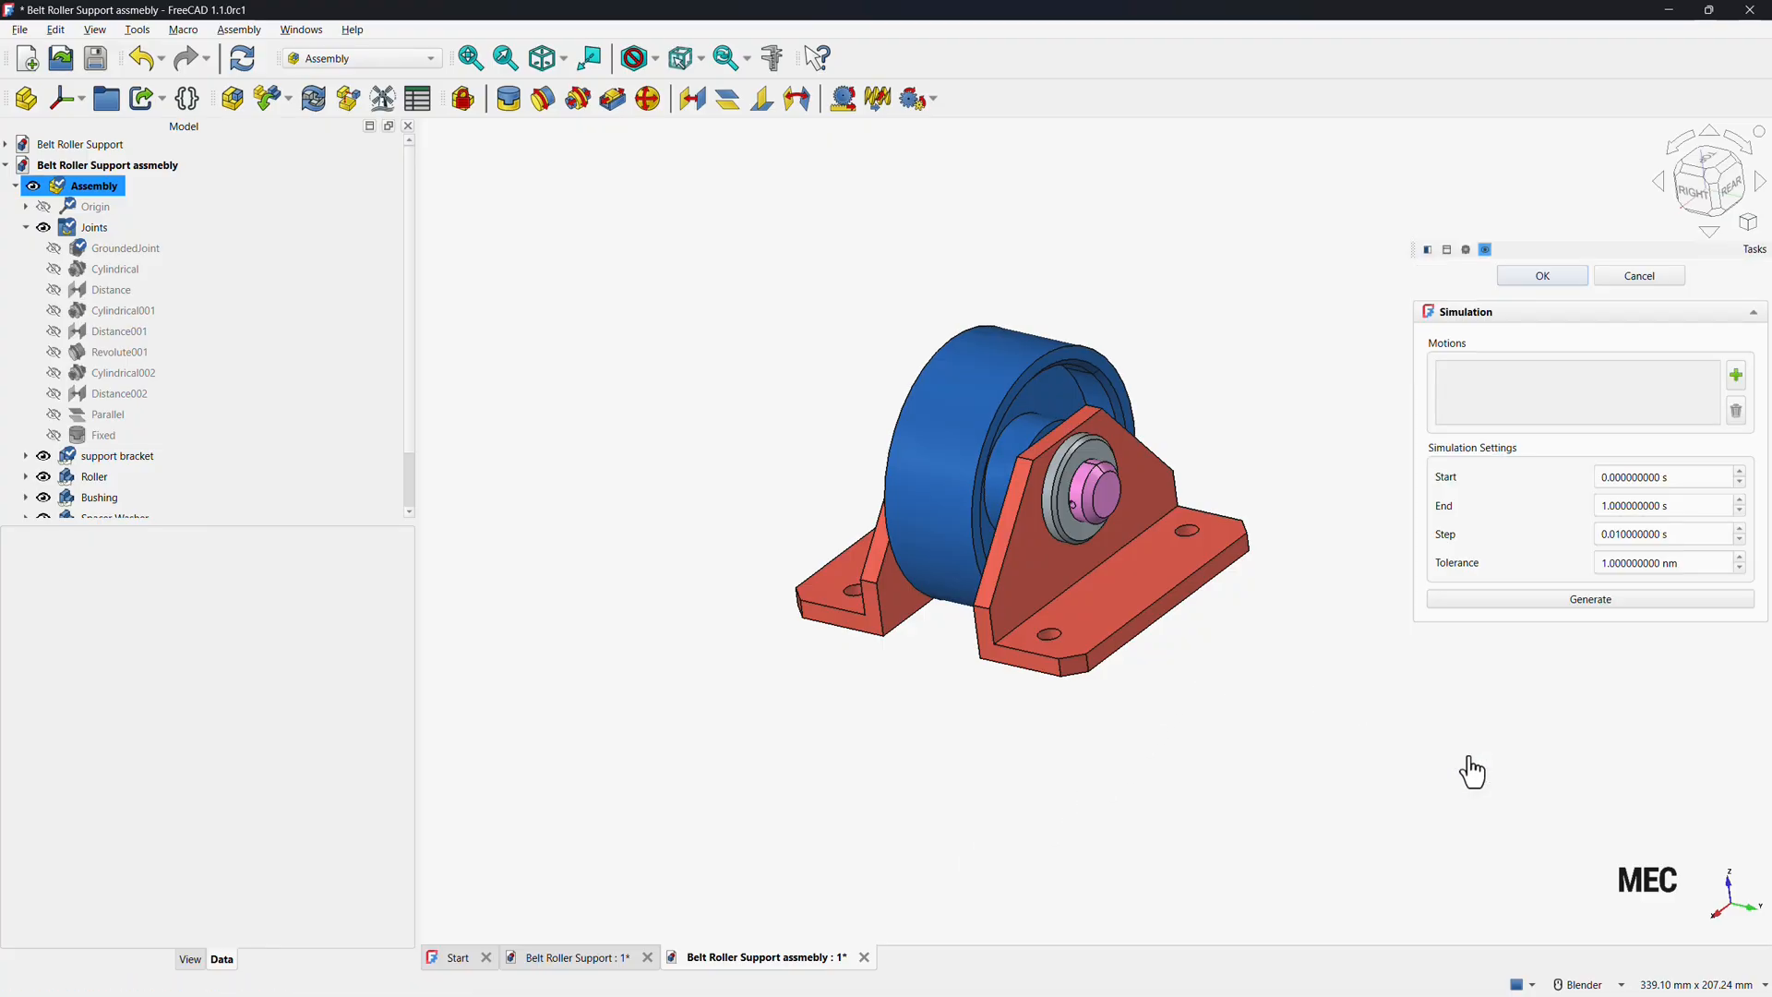
pyautogui.click(1735, 375)
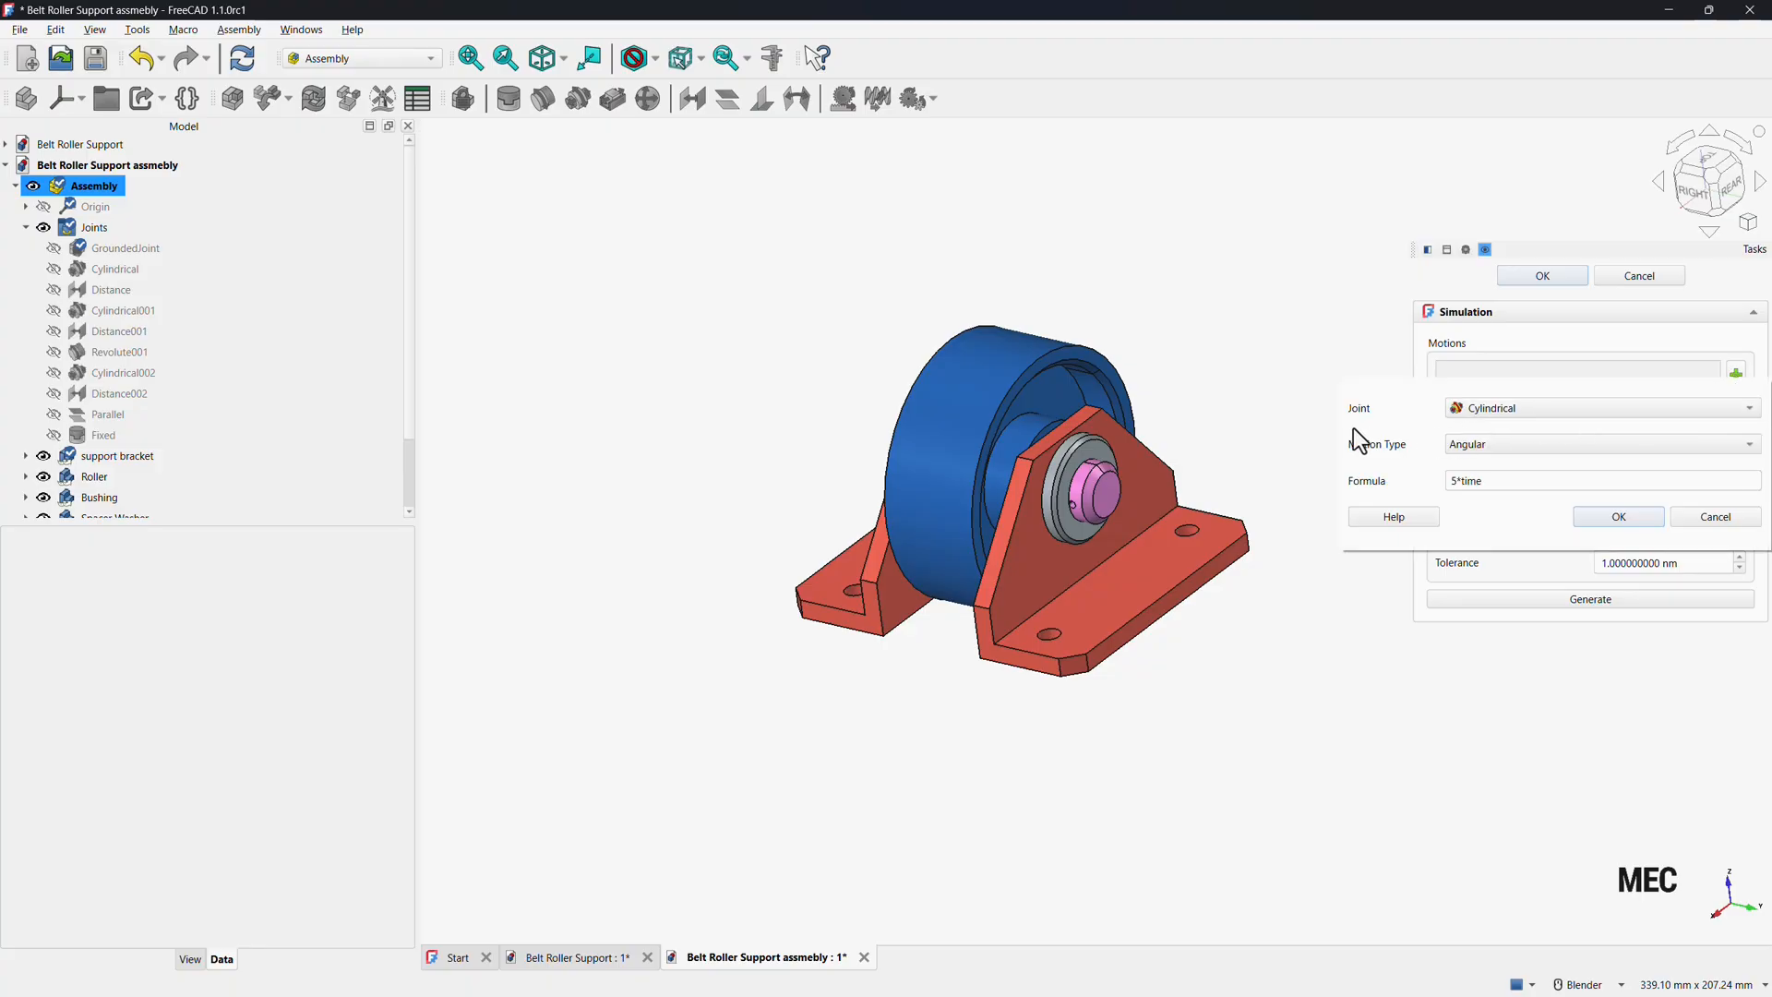
pyautogui.click(1636, 407)
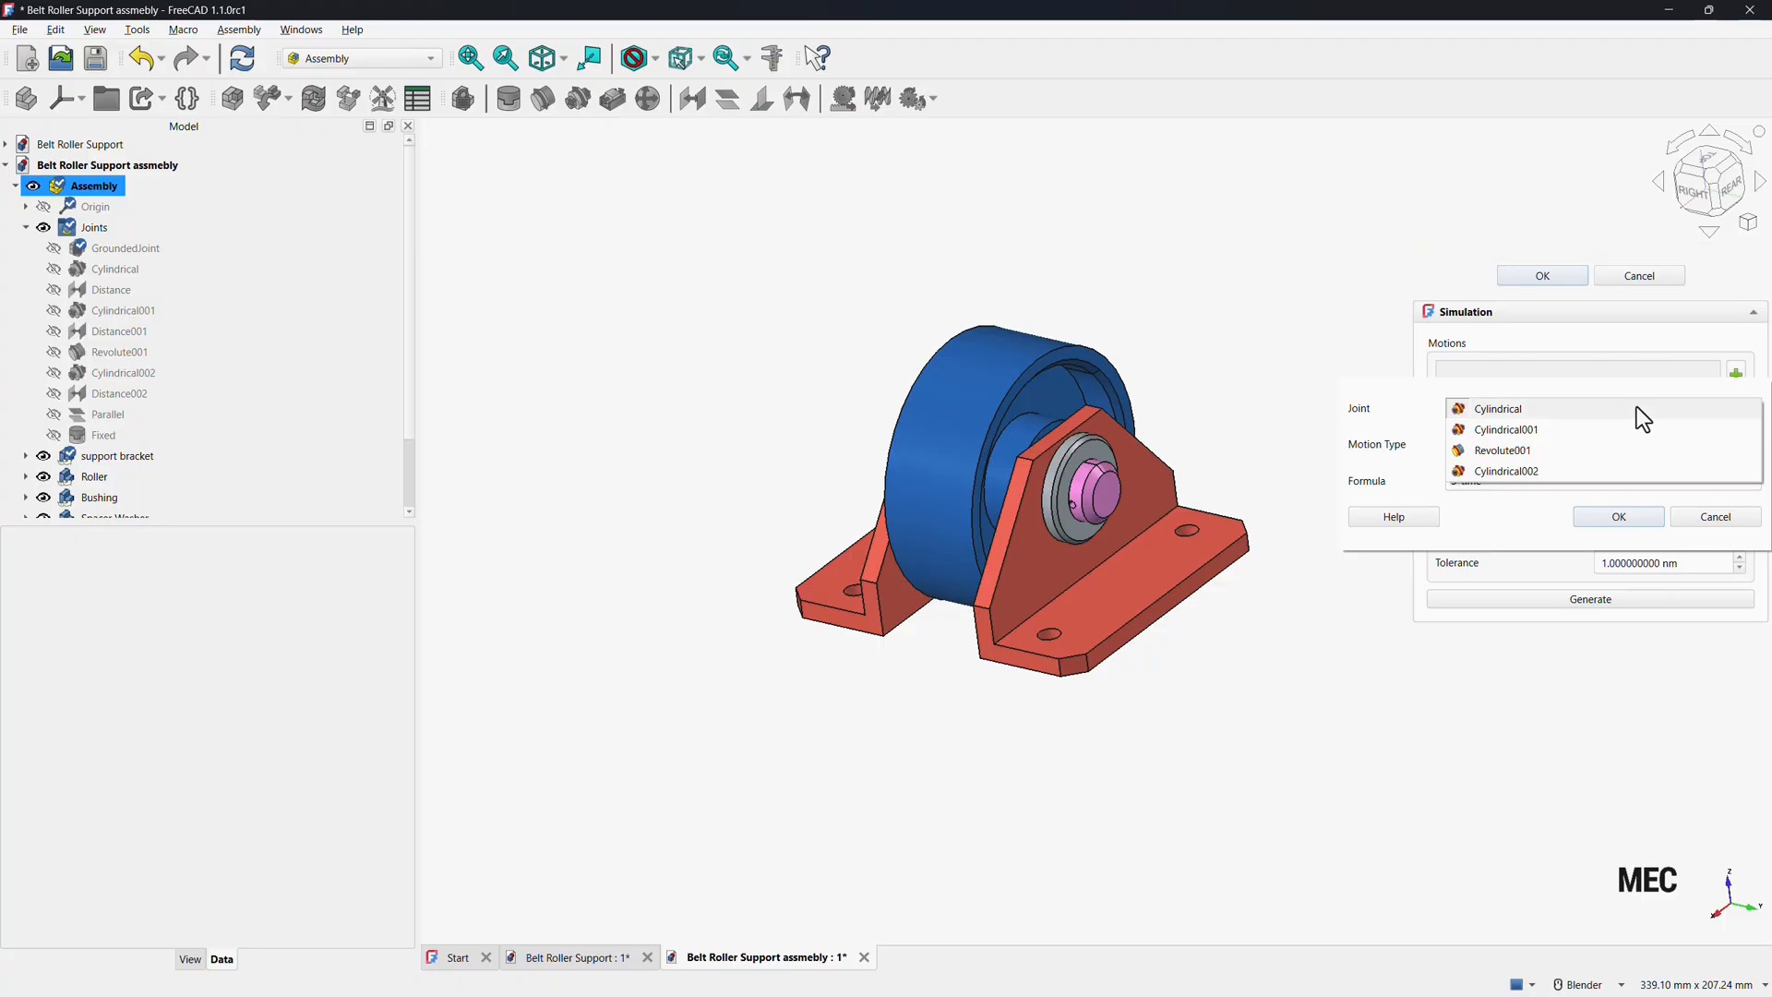
pyautogui.click(1504, 450)
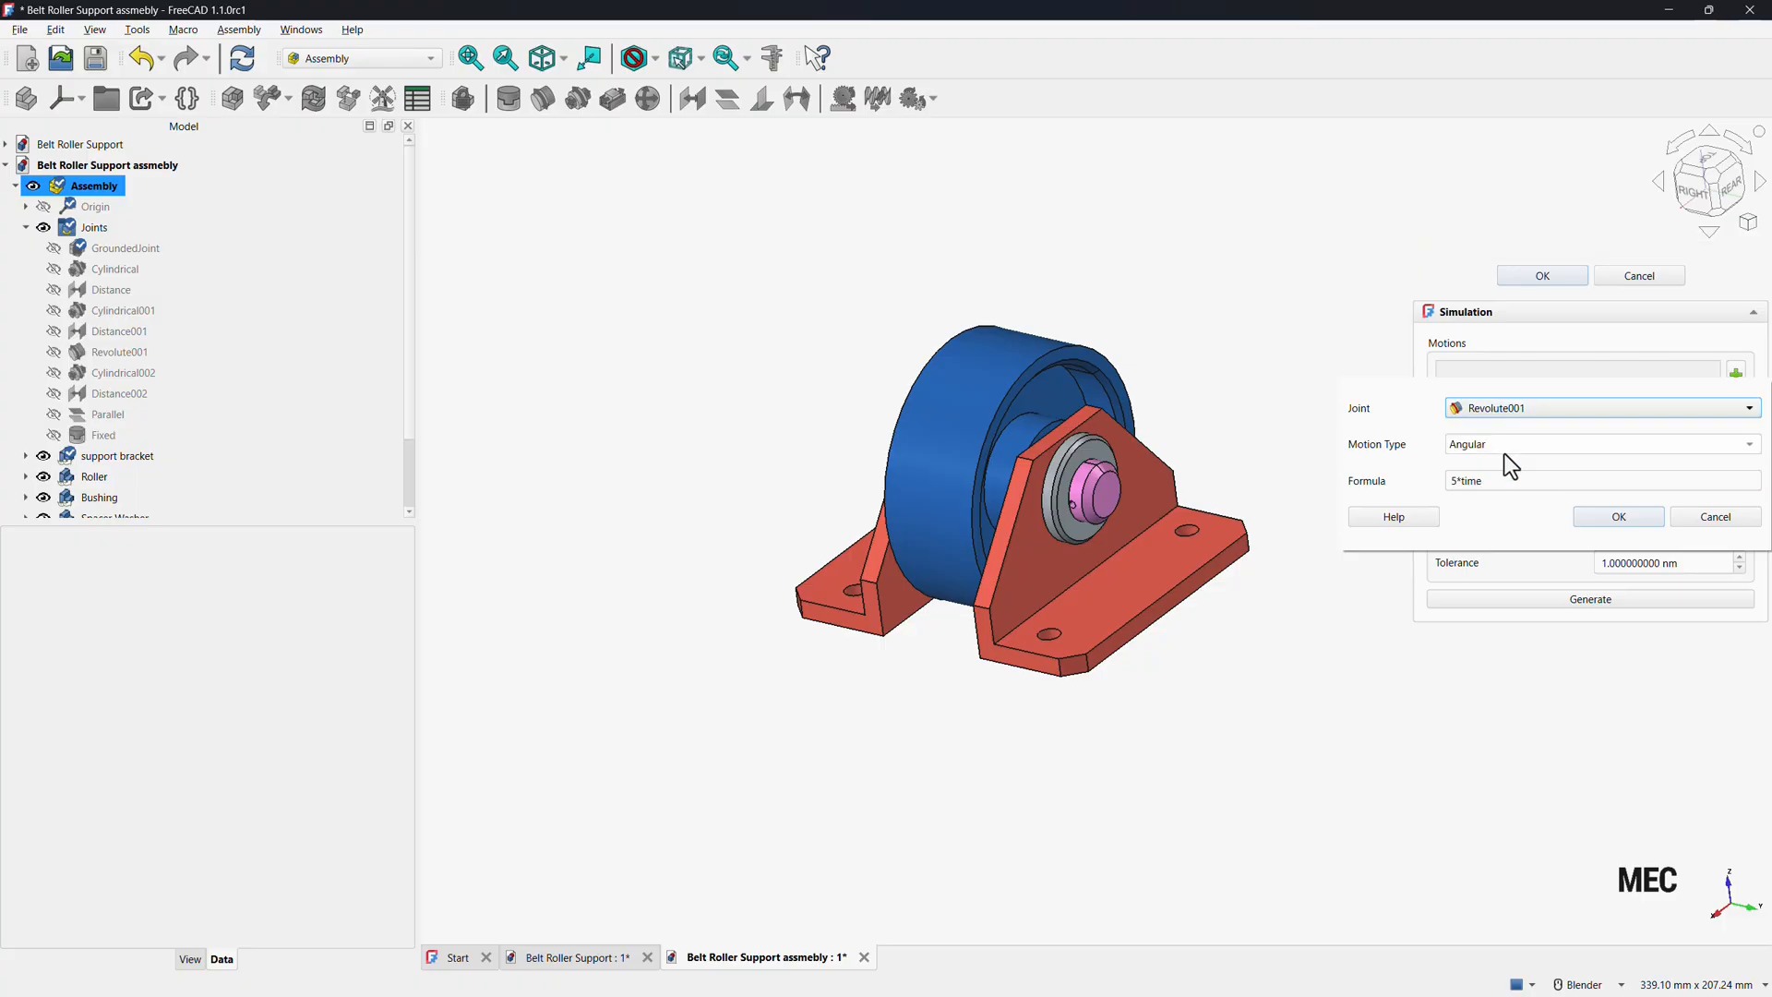
pyautogui.click(1615, 519)
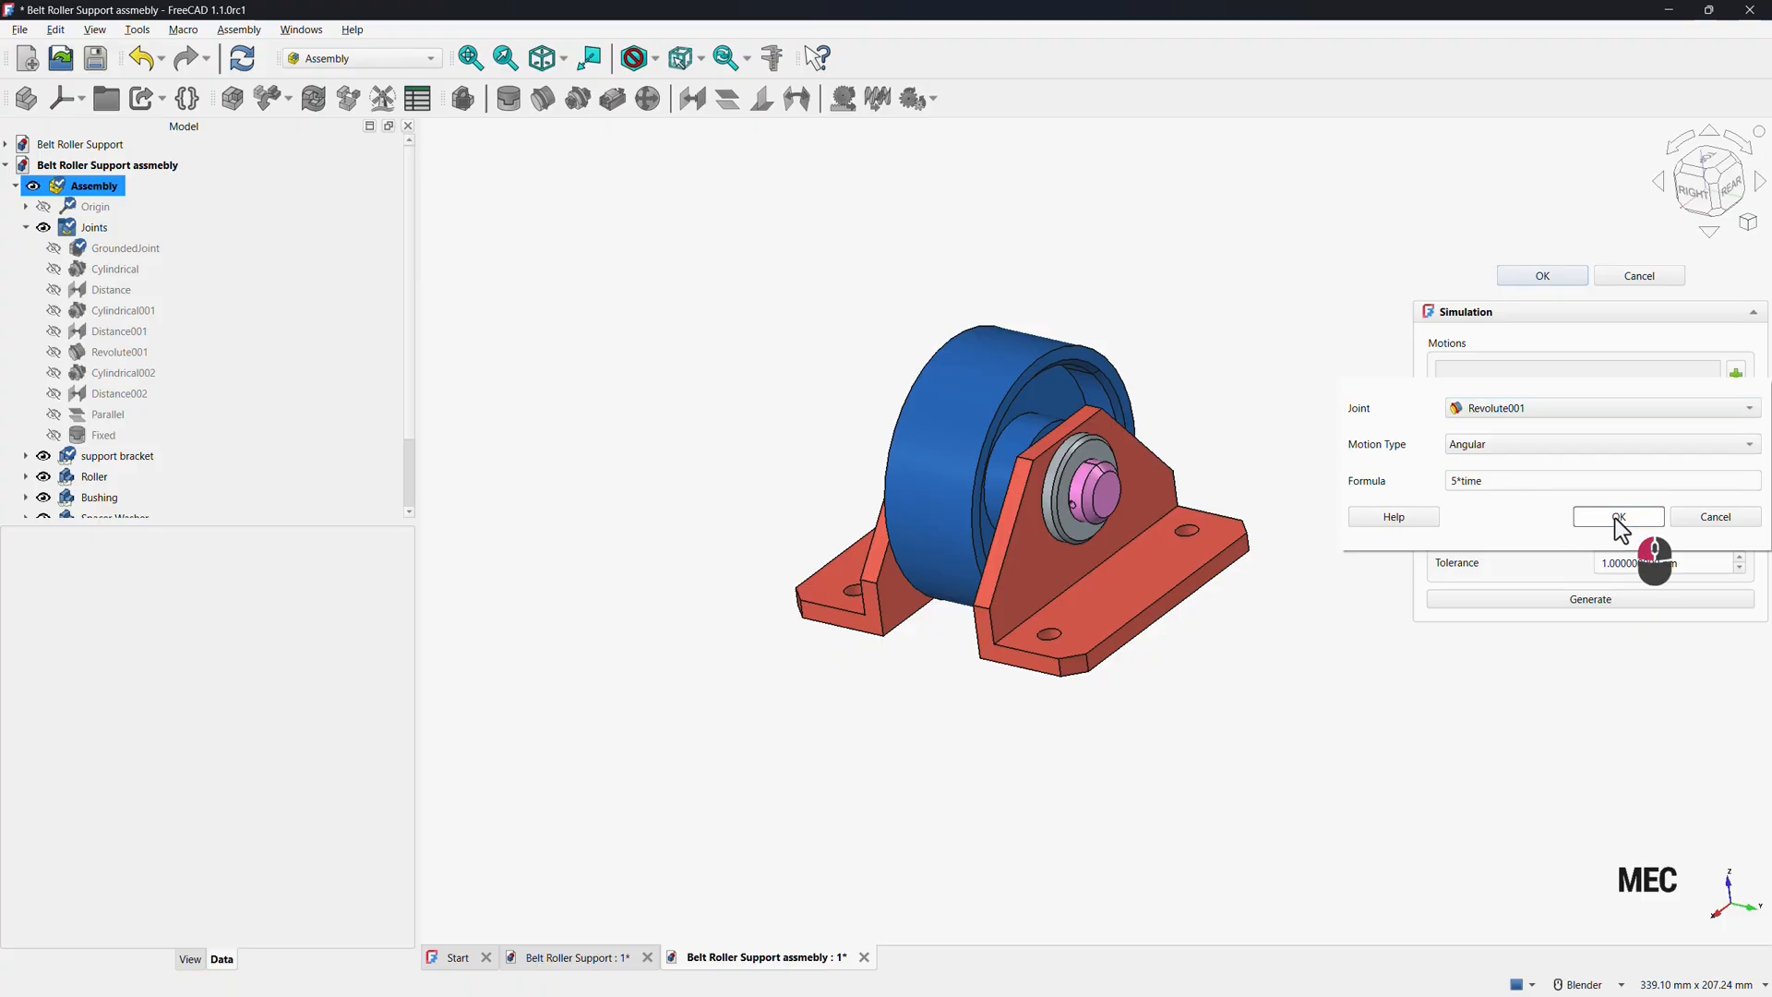
# Generate the simulation, play the roller animation, and close the simulation.
pyautogui.click(1599, 601)
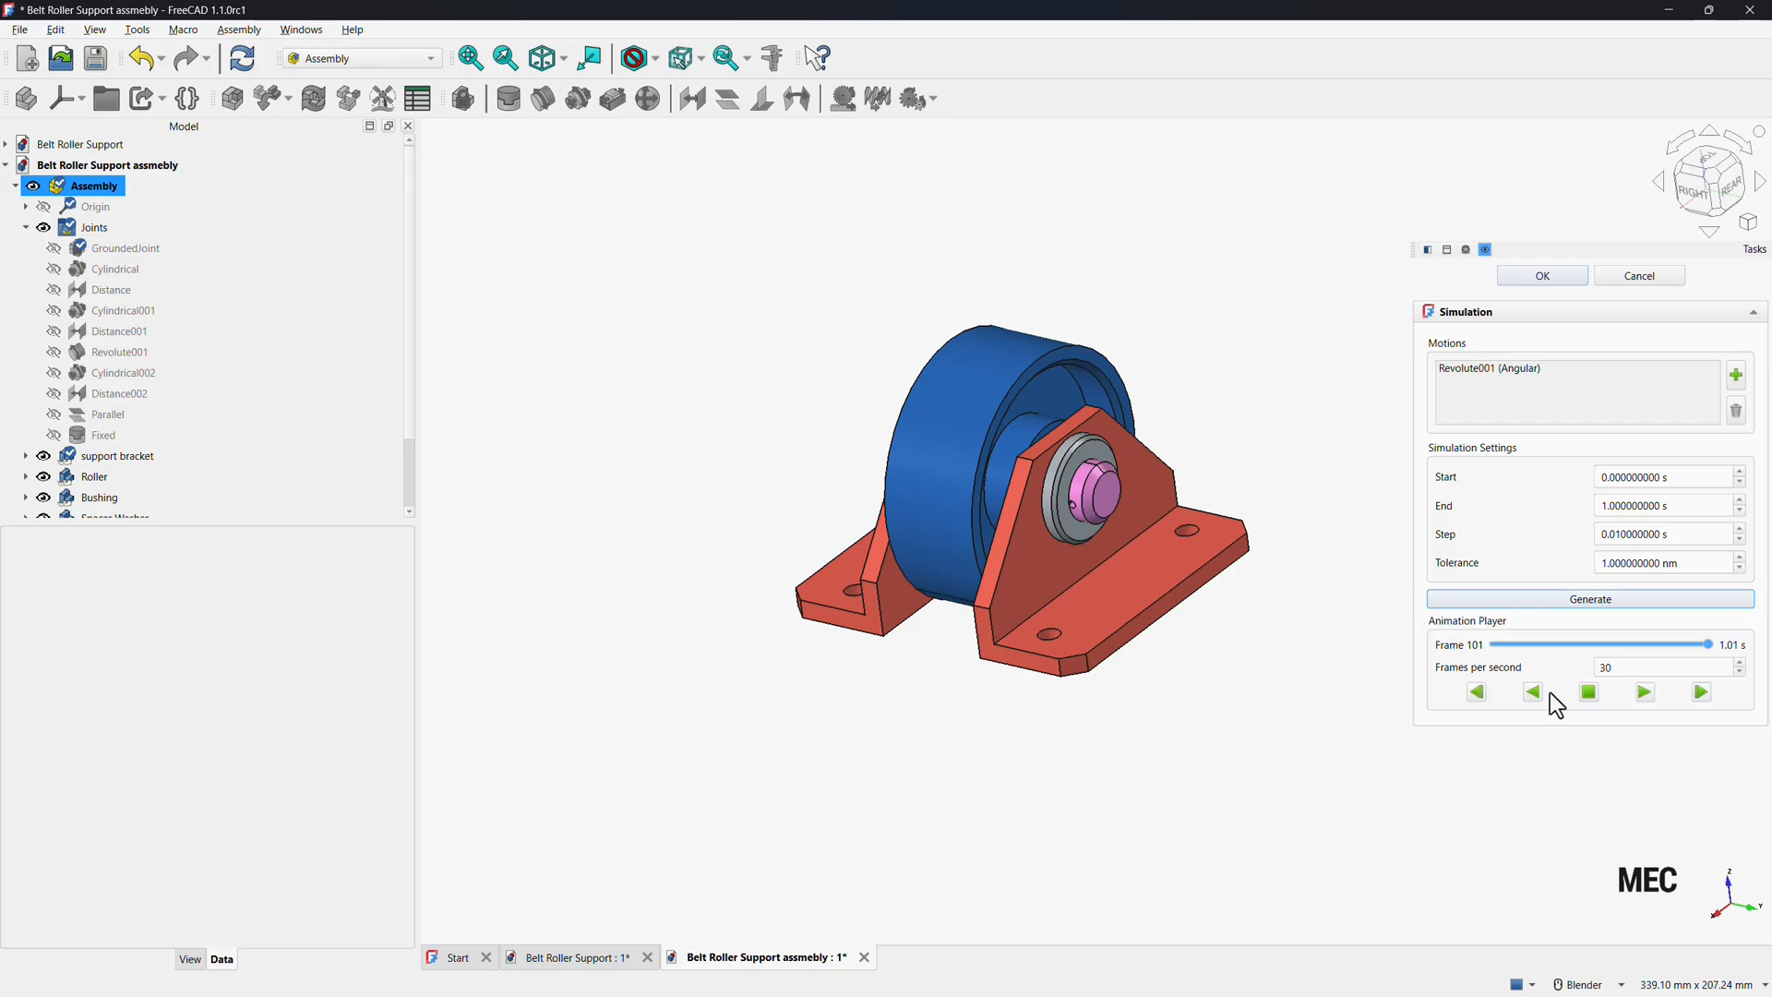
pyautogui.click(1645, 692)
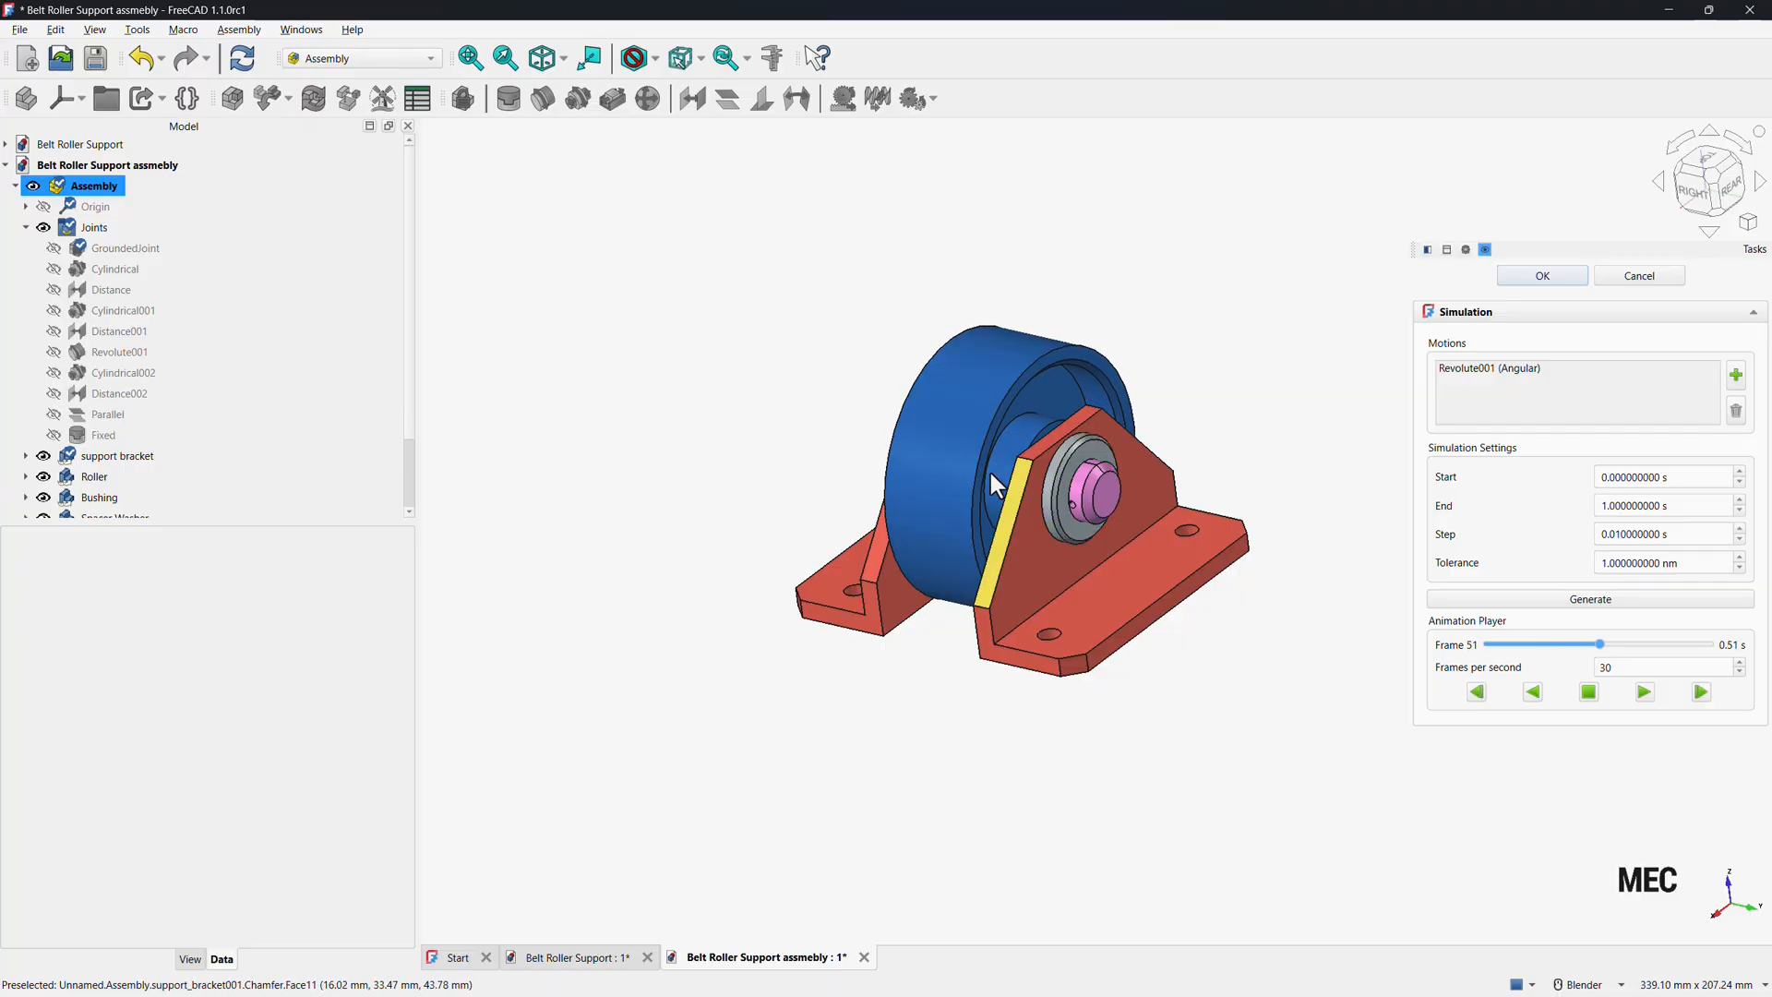
pyautogui.moveTo(751, 486); pyautogui.dragTo(803, 503, button='middle')
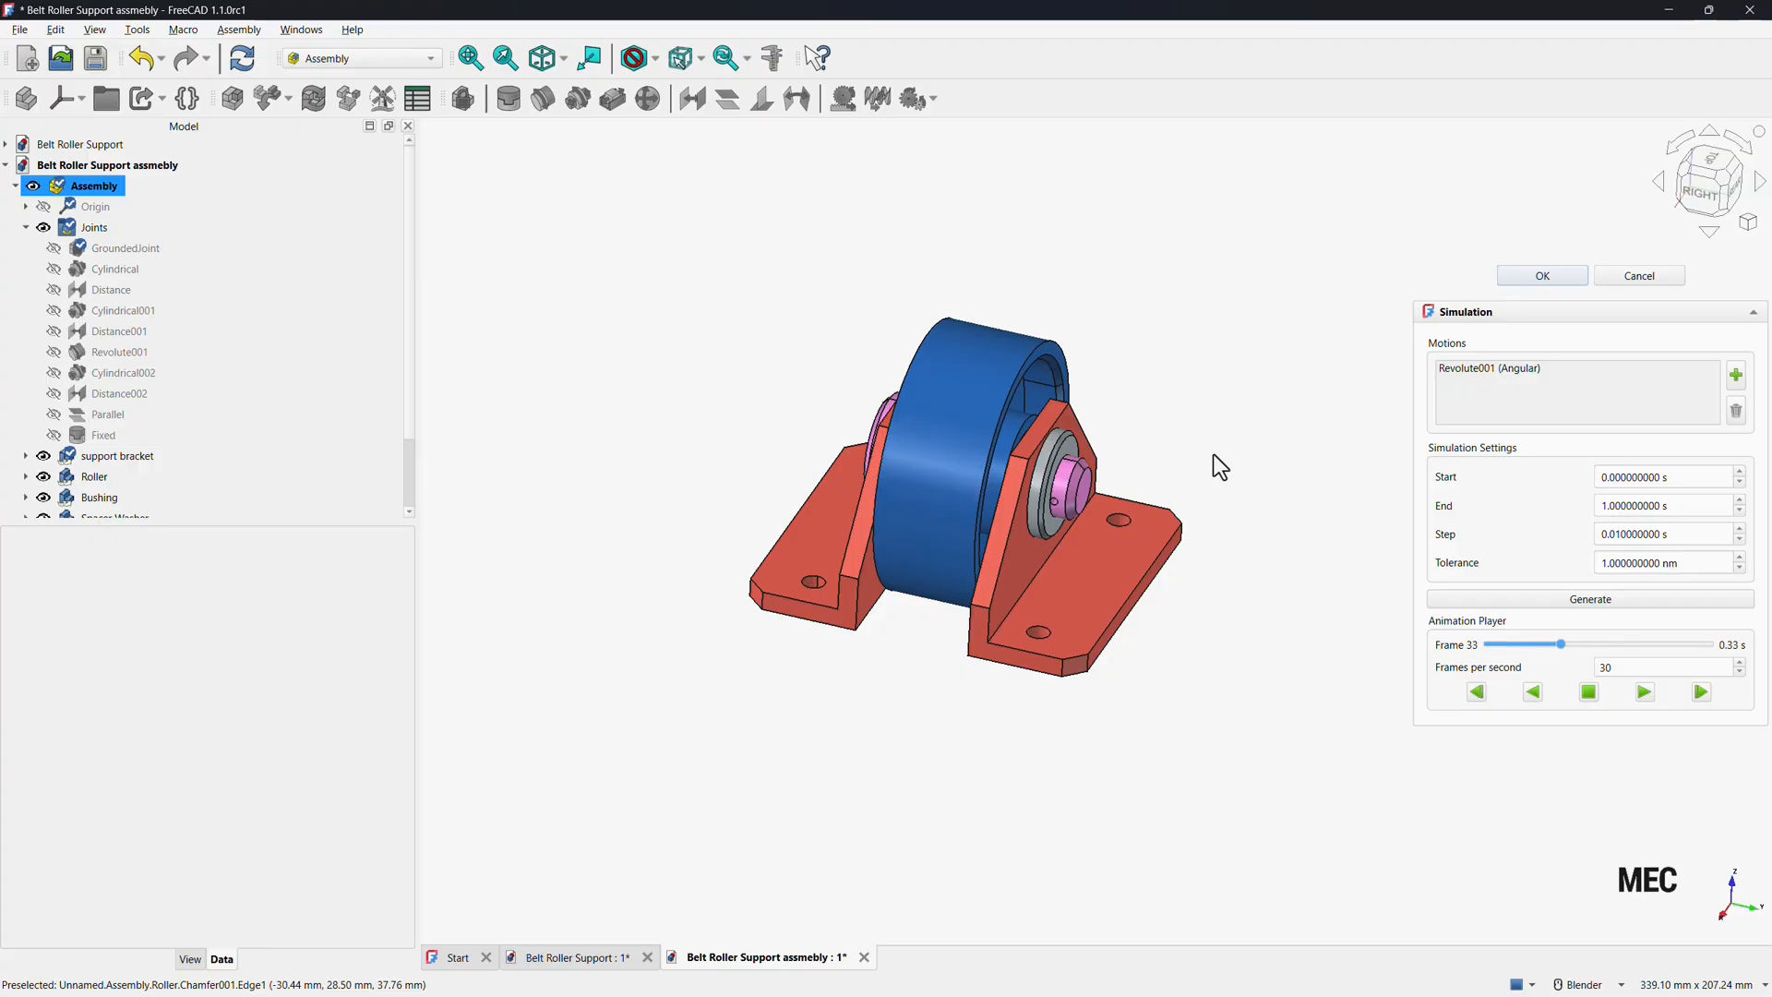
pyautogui.click(1555, 282)
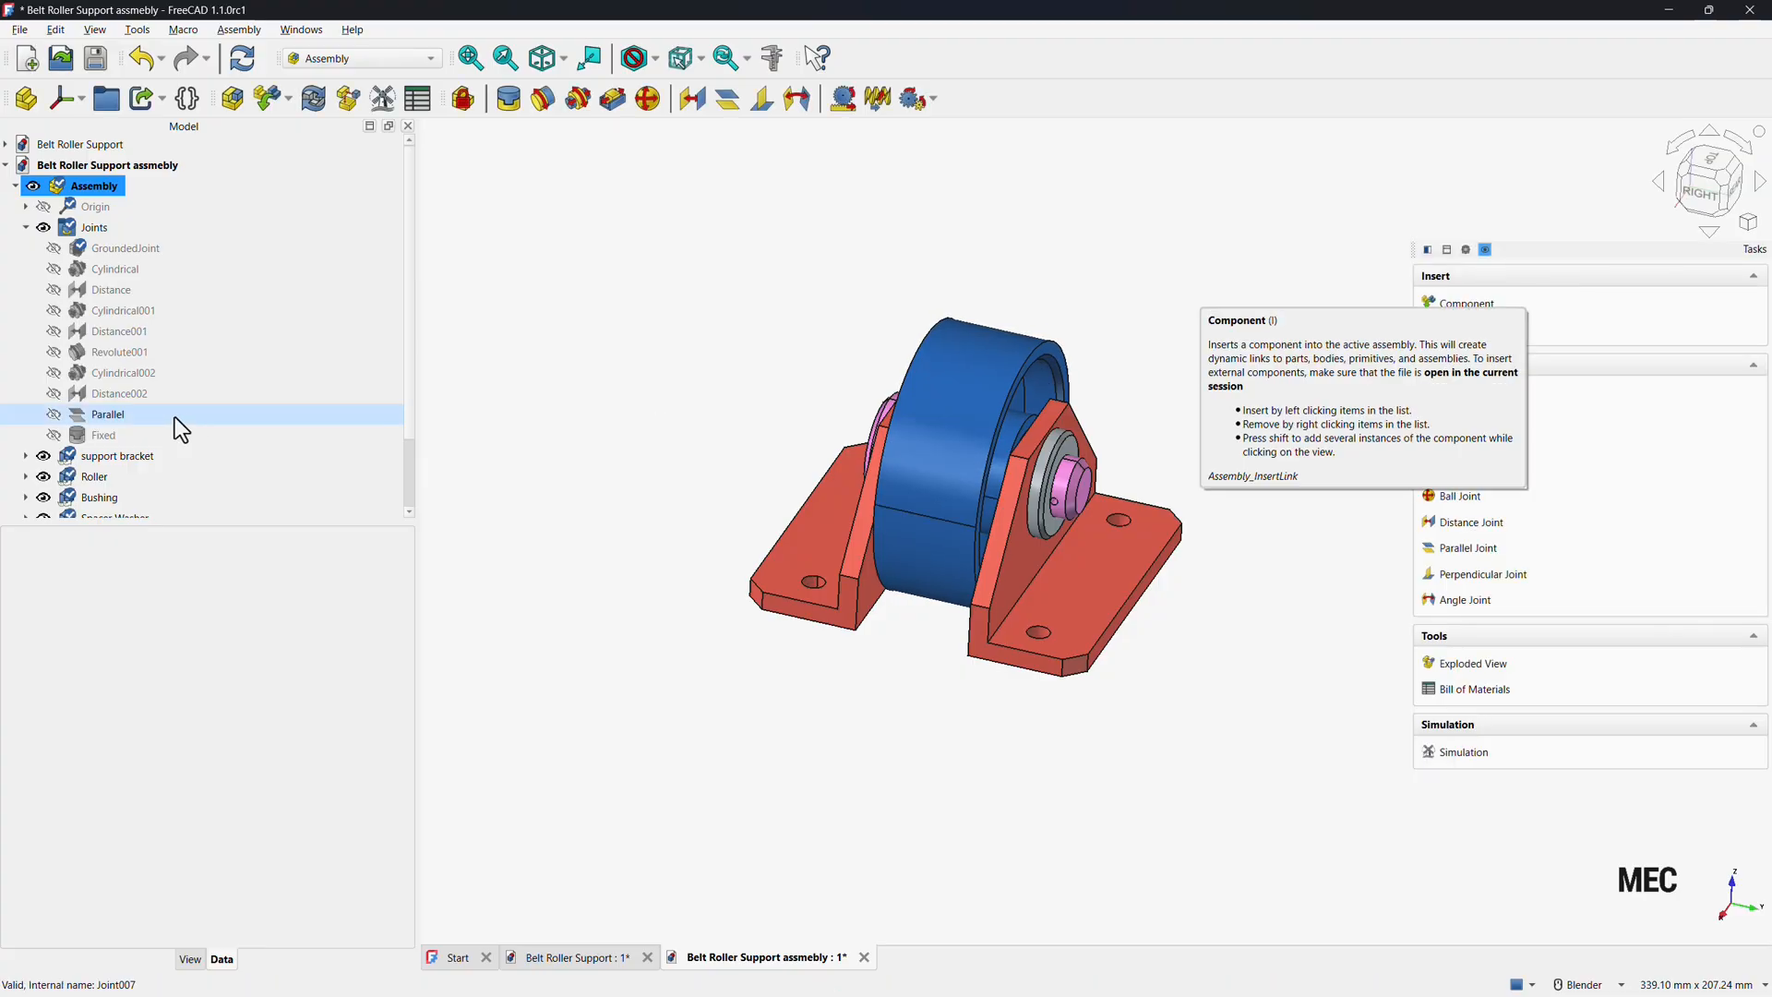
# Start an exploded view in isometric view and pull the first support bracket out along the shaft axis.
pyautogui.click(26, 227)
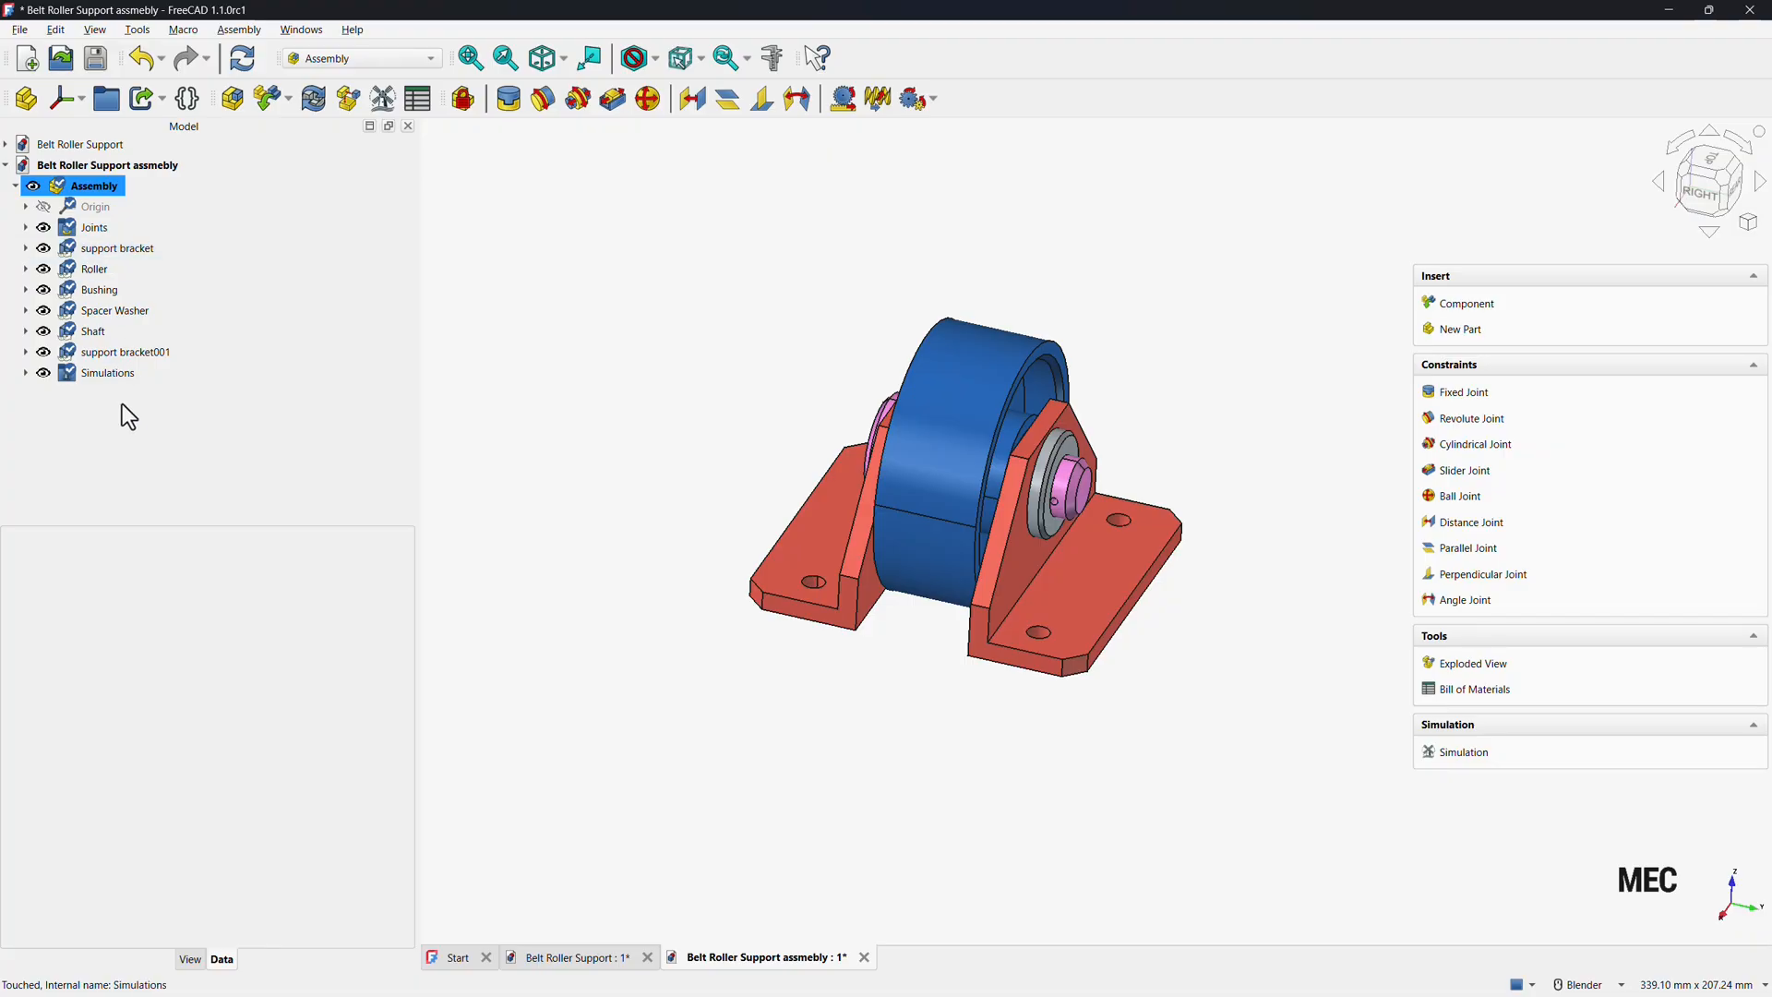
pyautogui.click(25, 373)
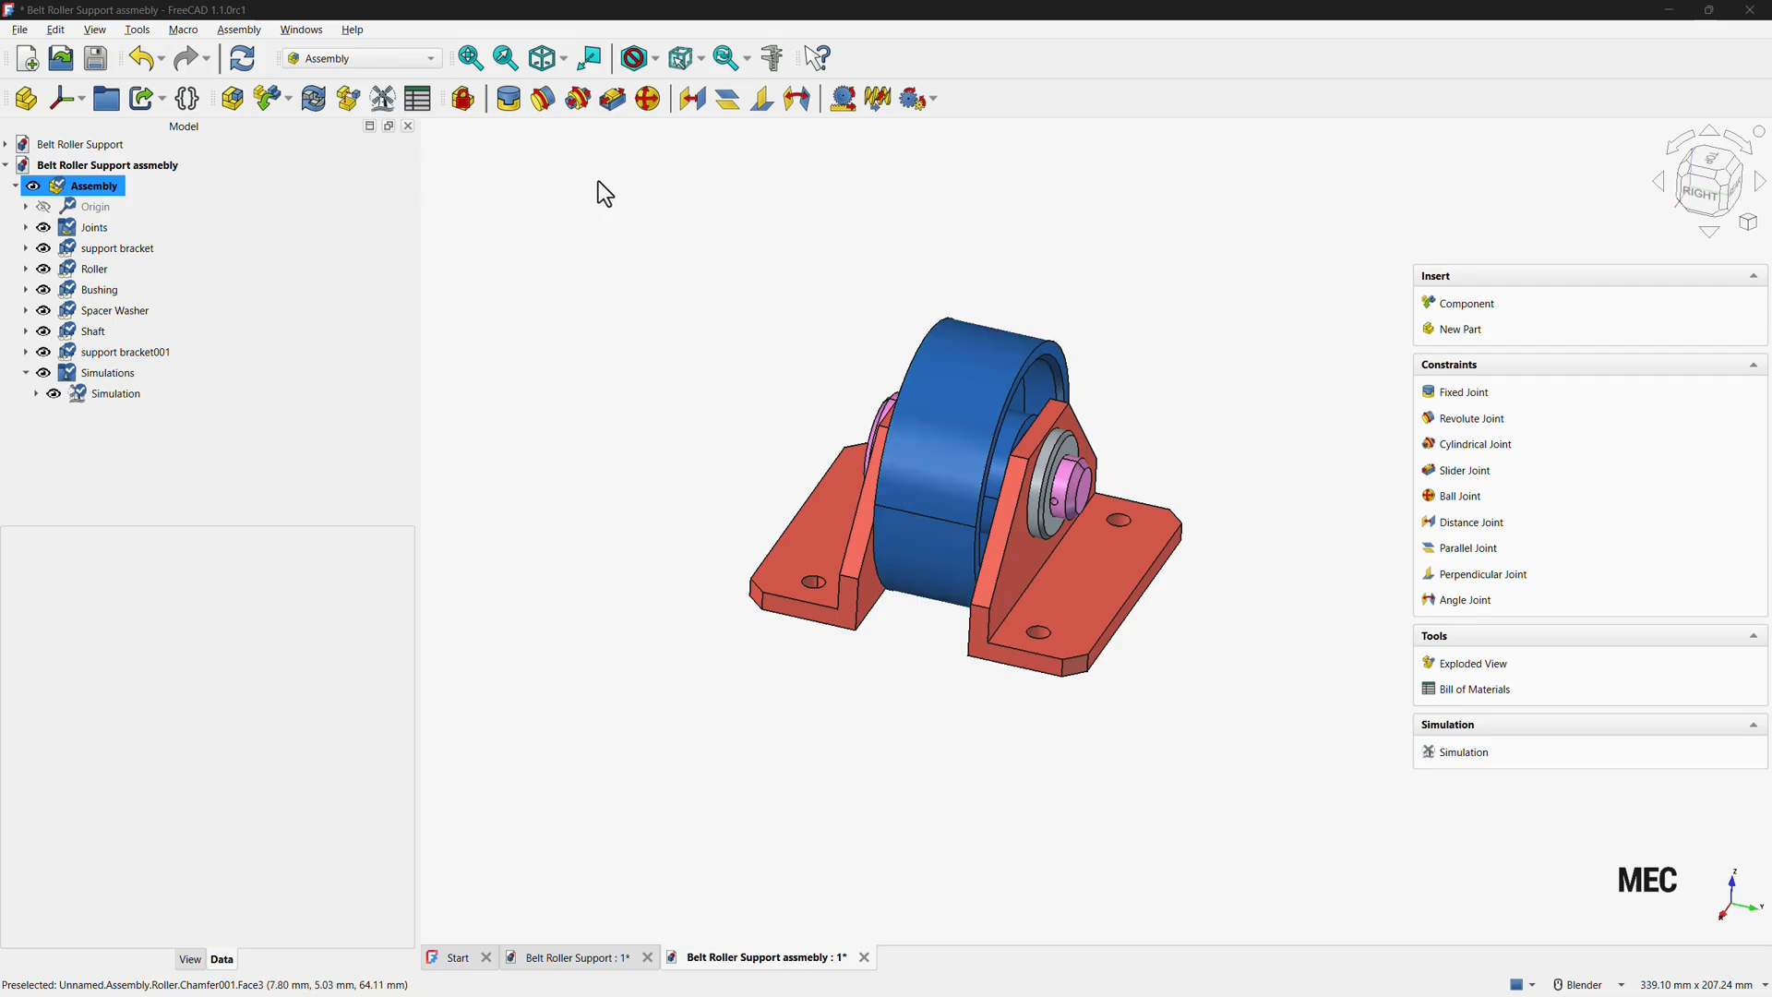
pyautogui.click(349, 98)
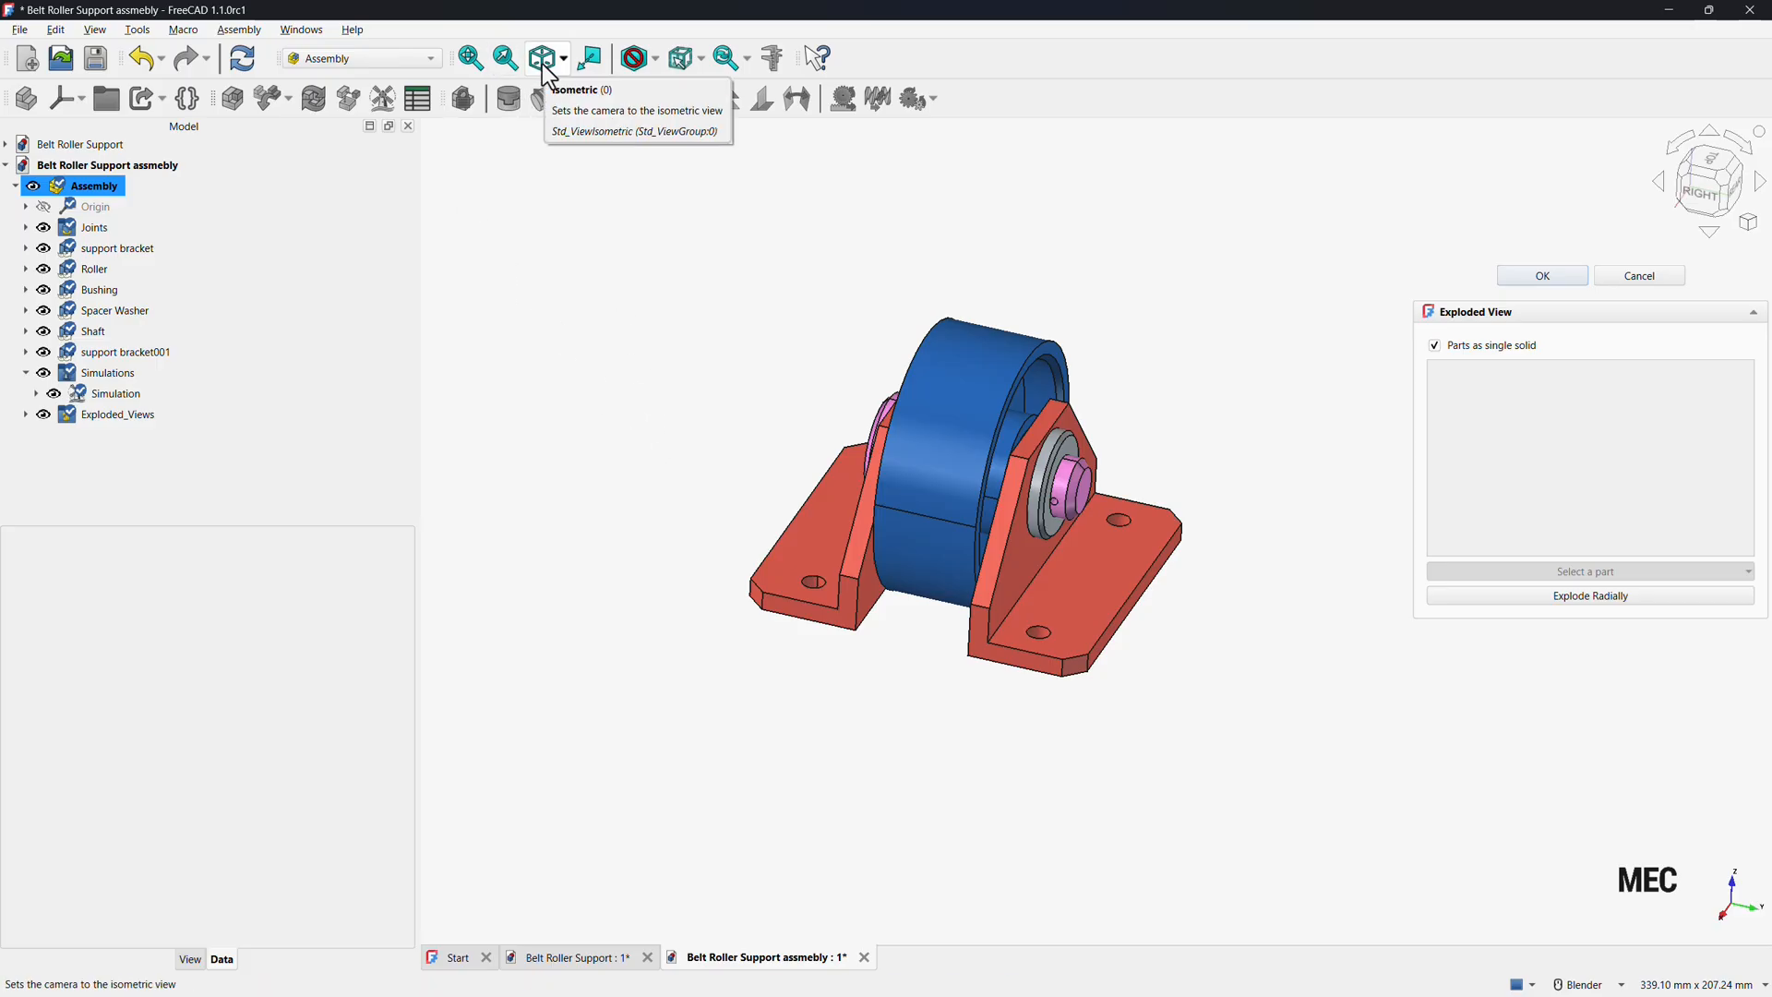
pyautogui.click(545, 62)
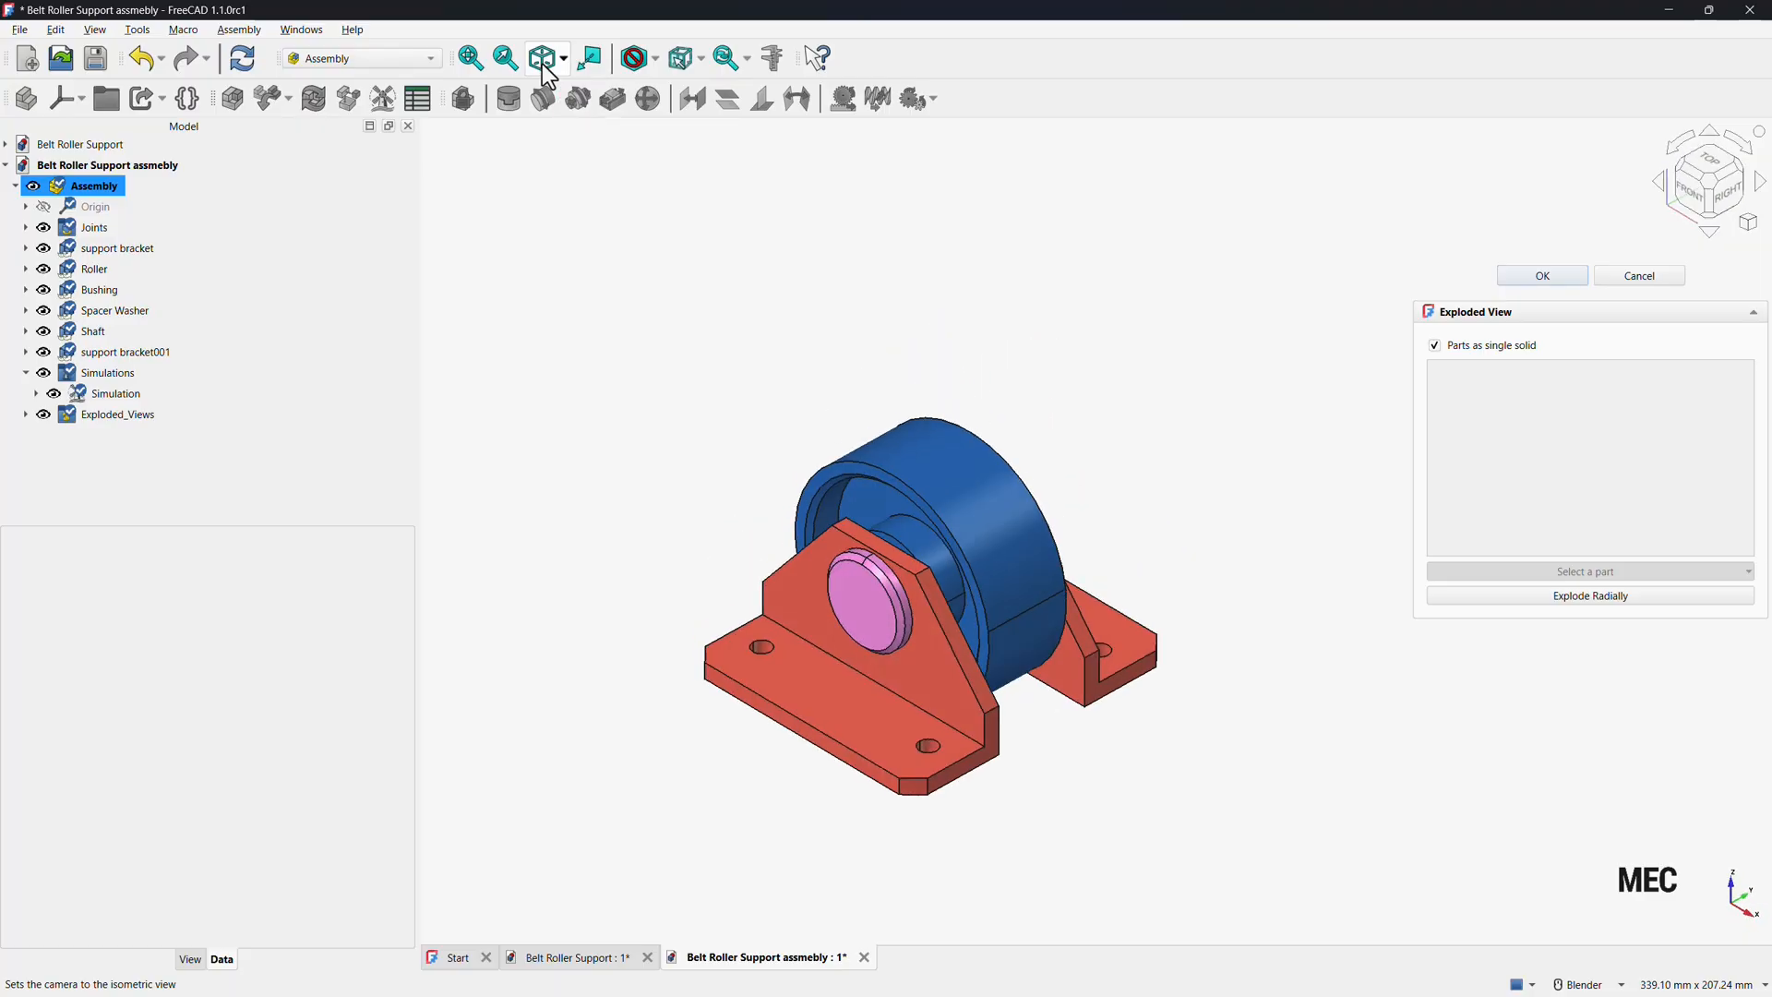
pyautogui.scroll(-4, 1292, 199)
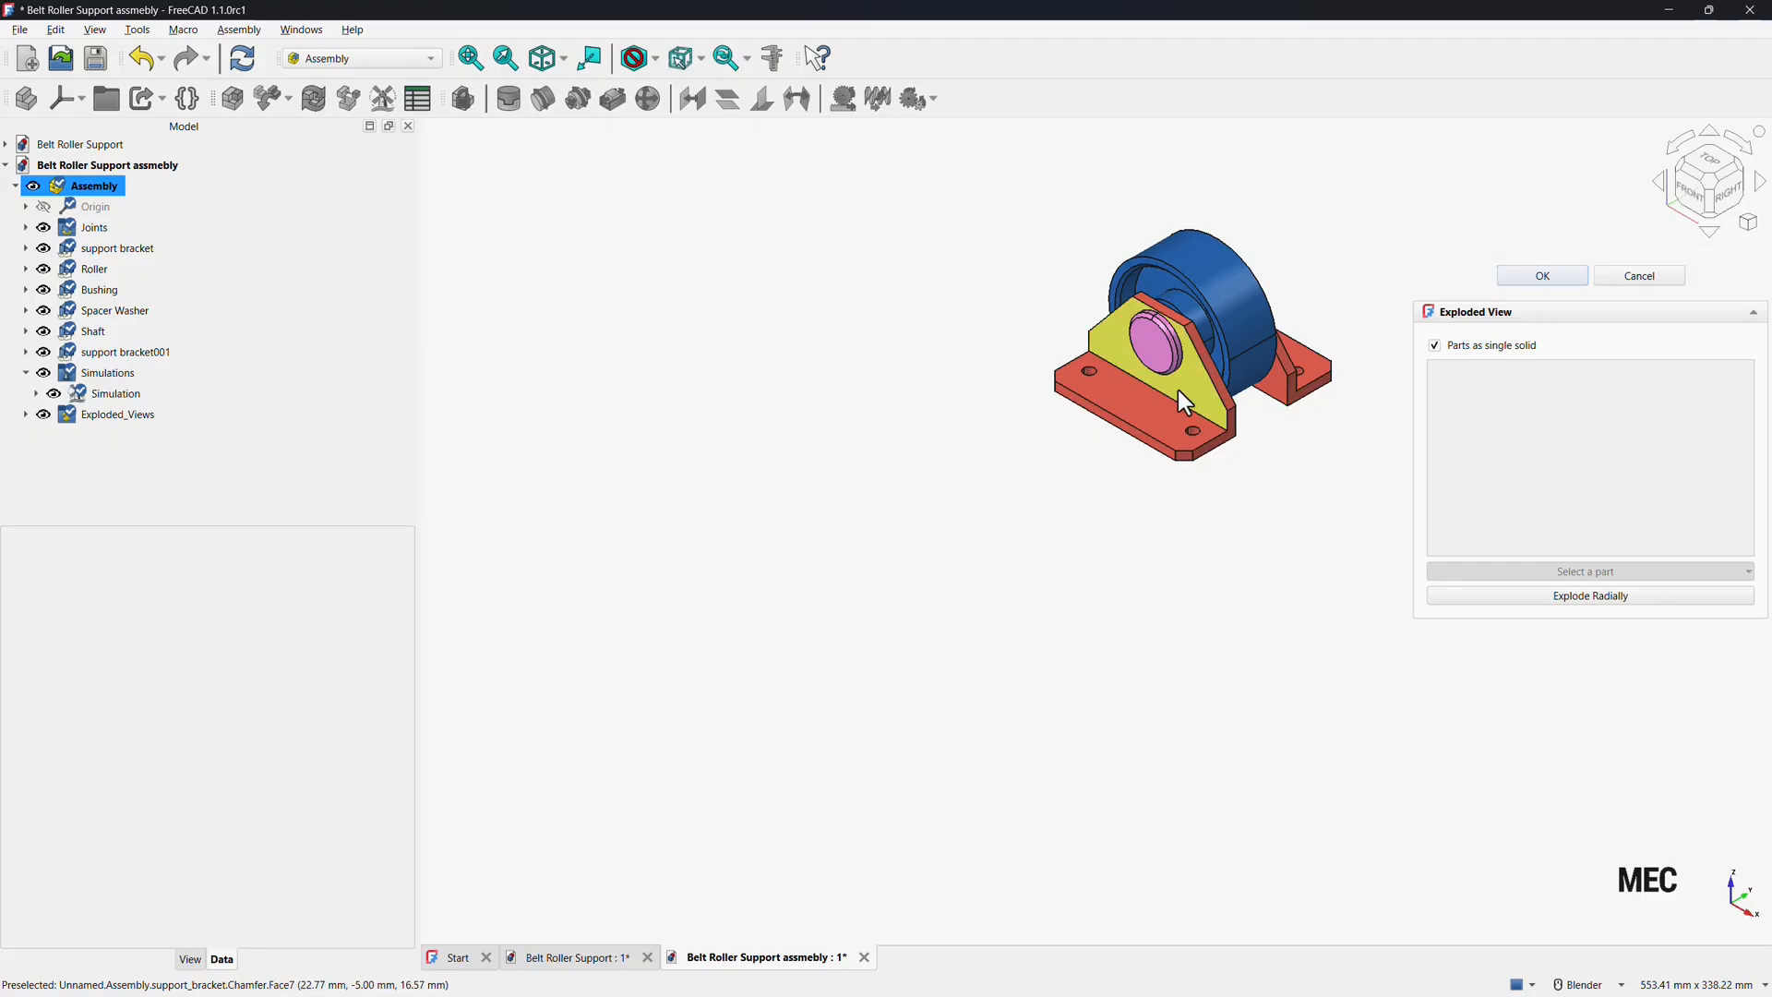
pyautogui.click(1139, 406)
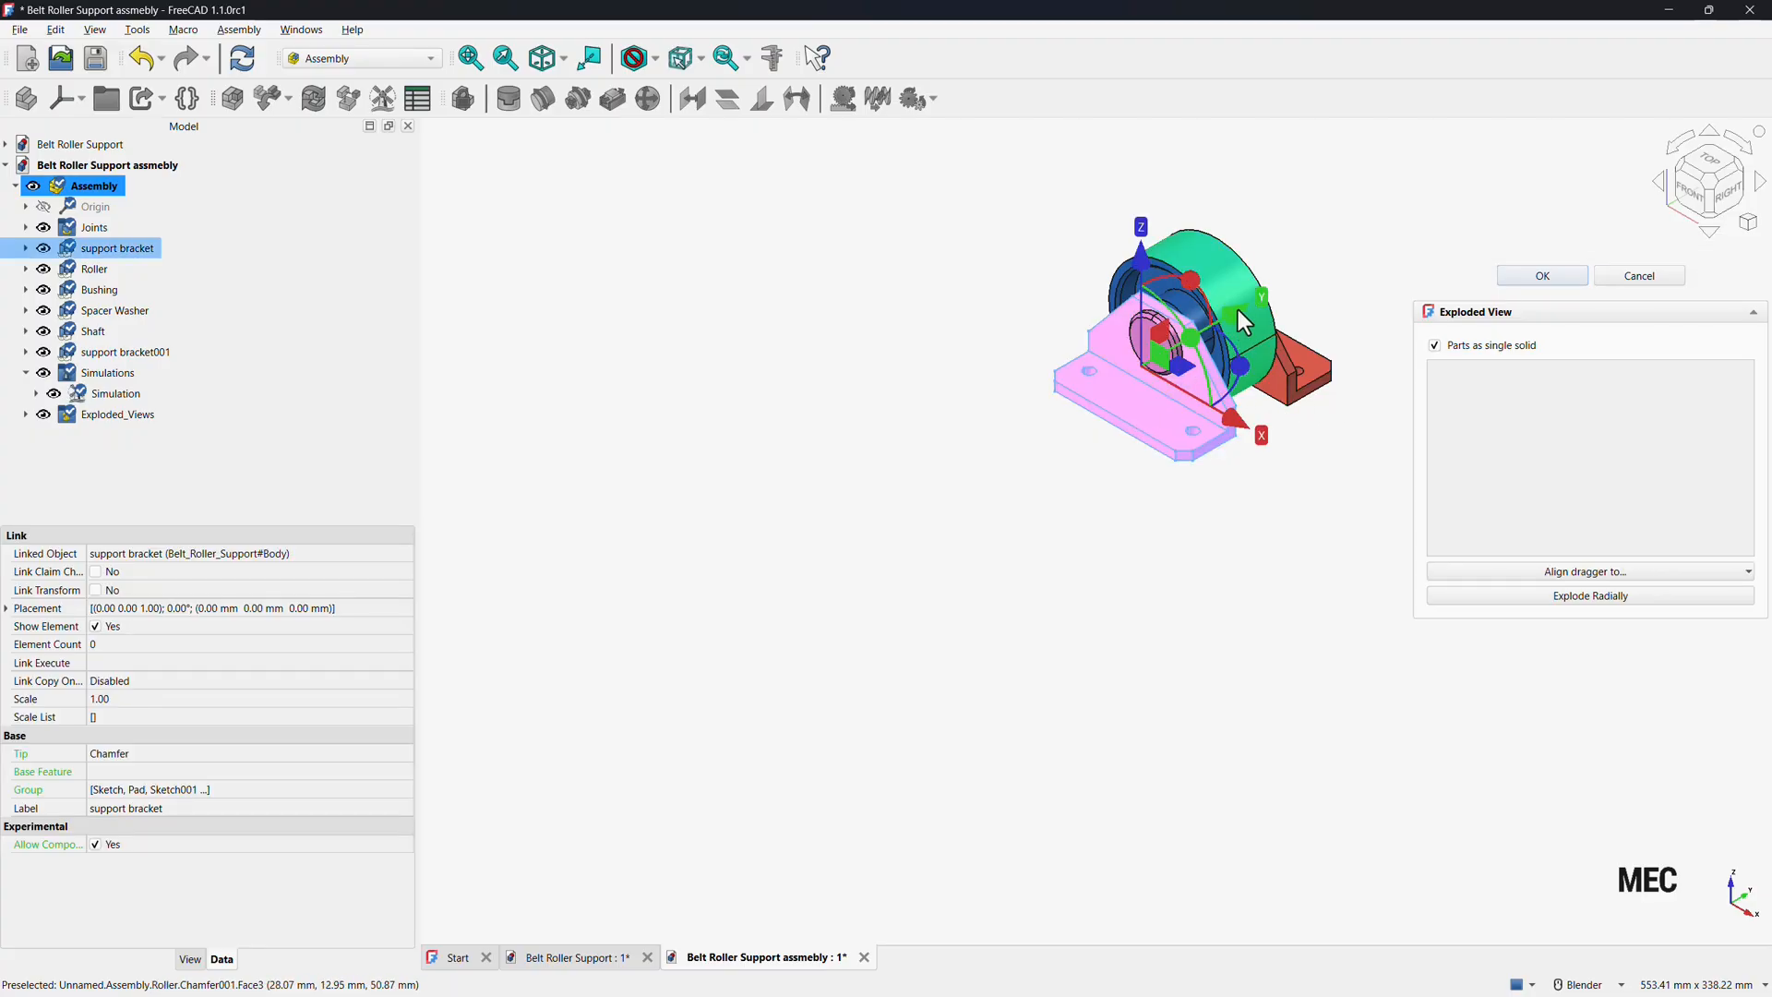
pyautogui.moveTo(1238, 310); pyautogui.dragTo(775, 666)
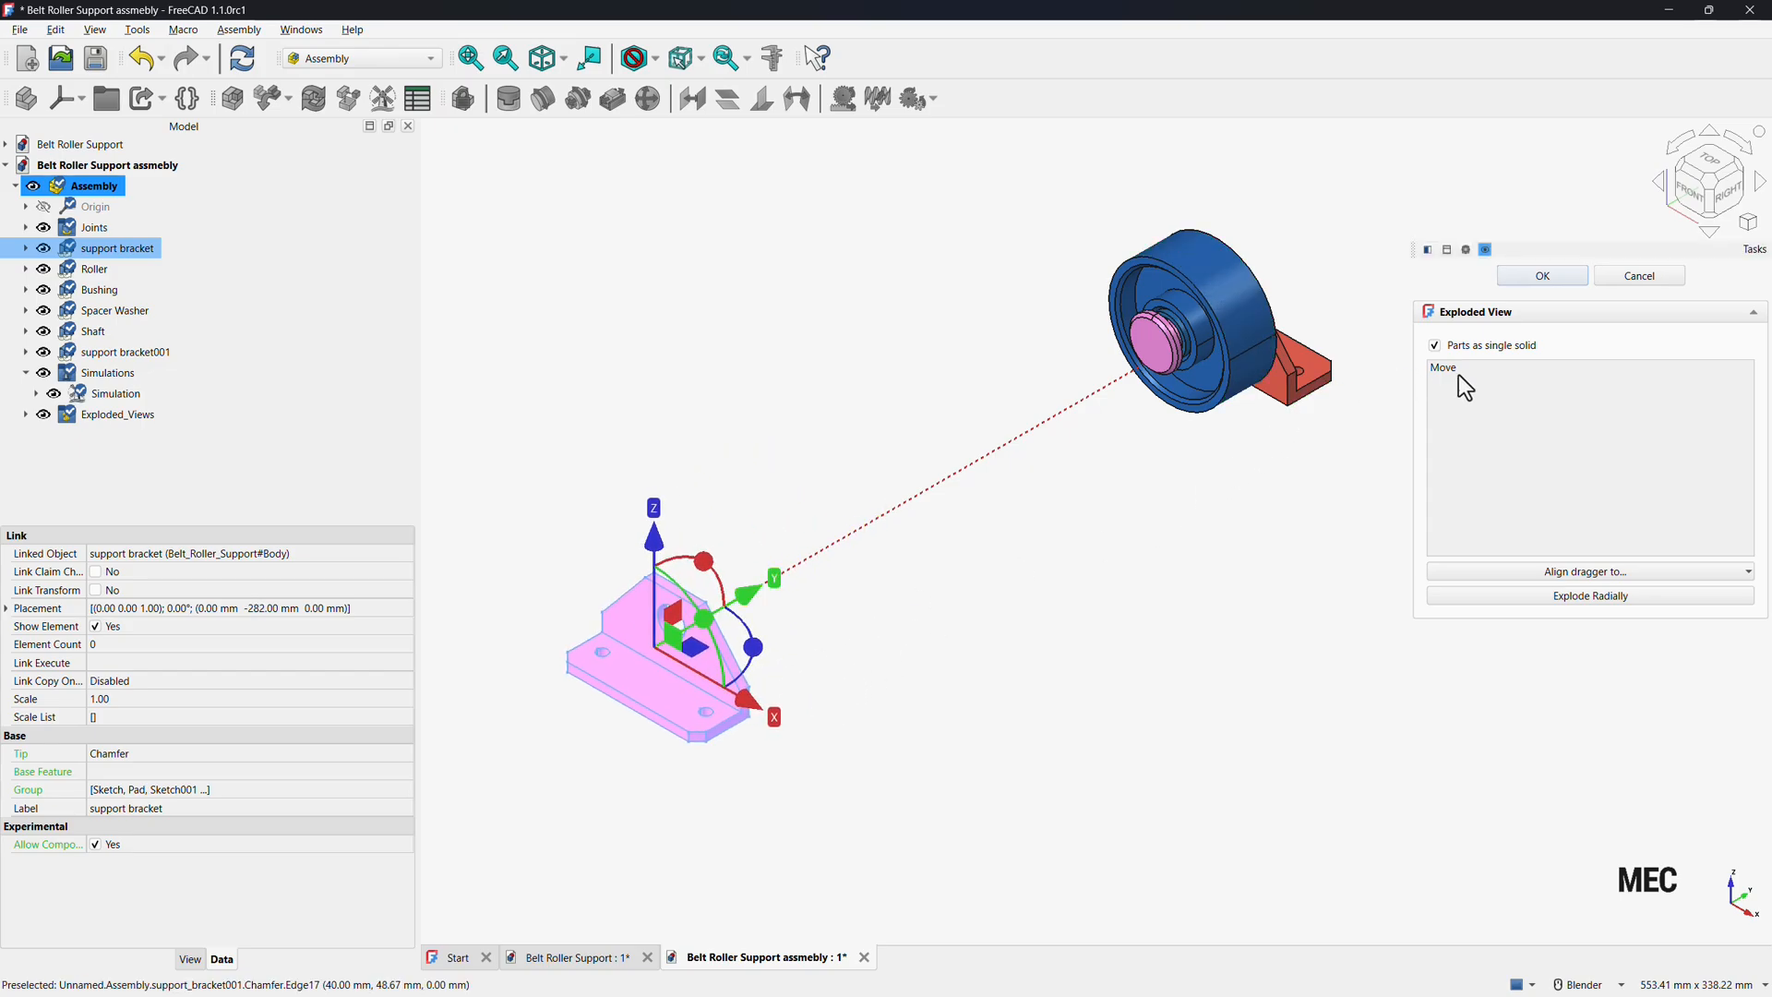
# Pull the shaft, roller, bushing, second bracket and spacer washer apart along the axis and finish the exploded view.
pyautogui.click(1164, 358)
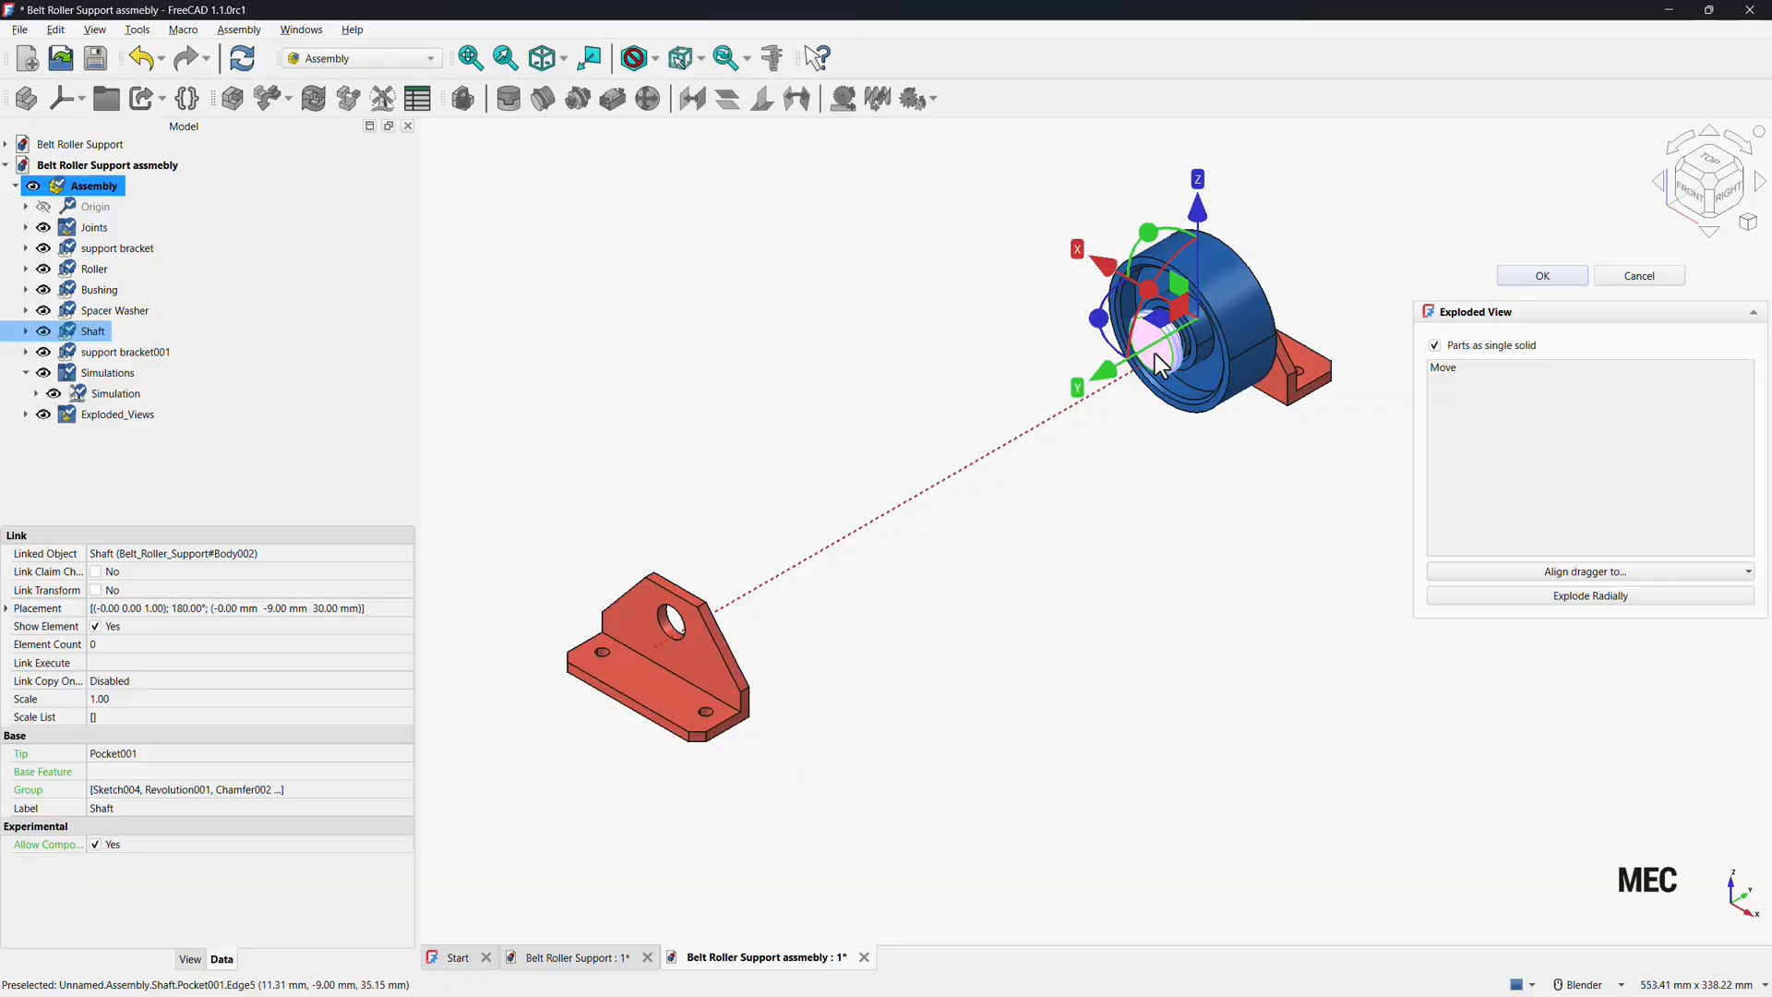
pyautogui.moveTo(1085, 389); pyautogui.dragTo(708, 643)
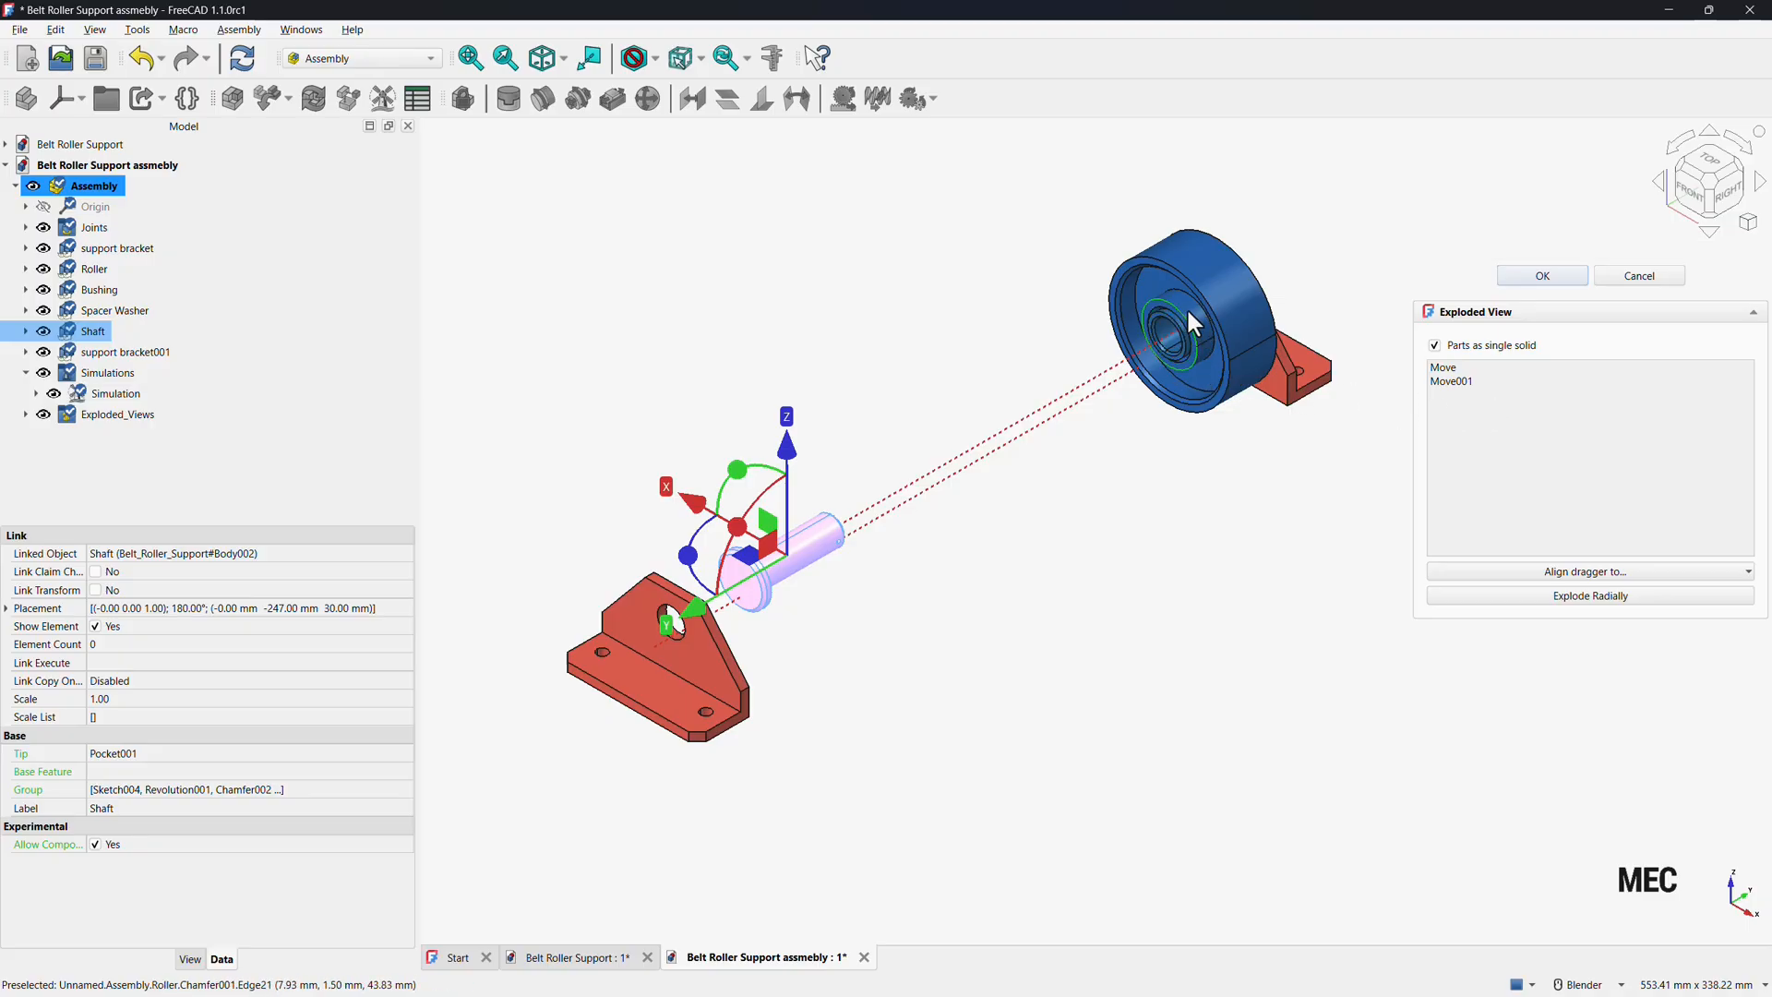
pyautogui.click(1280, 297)
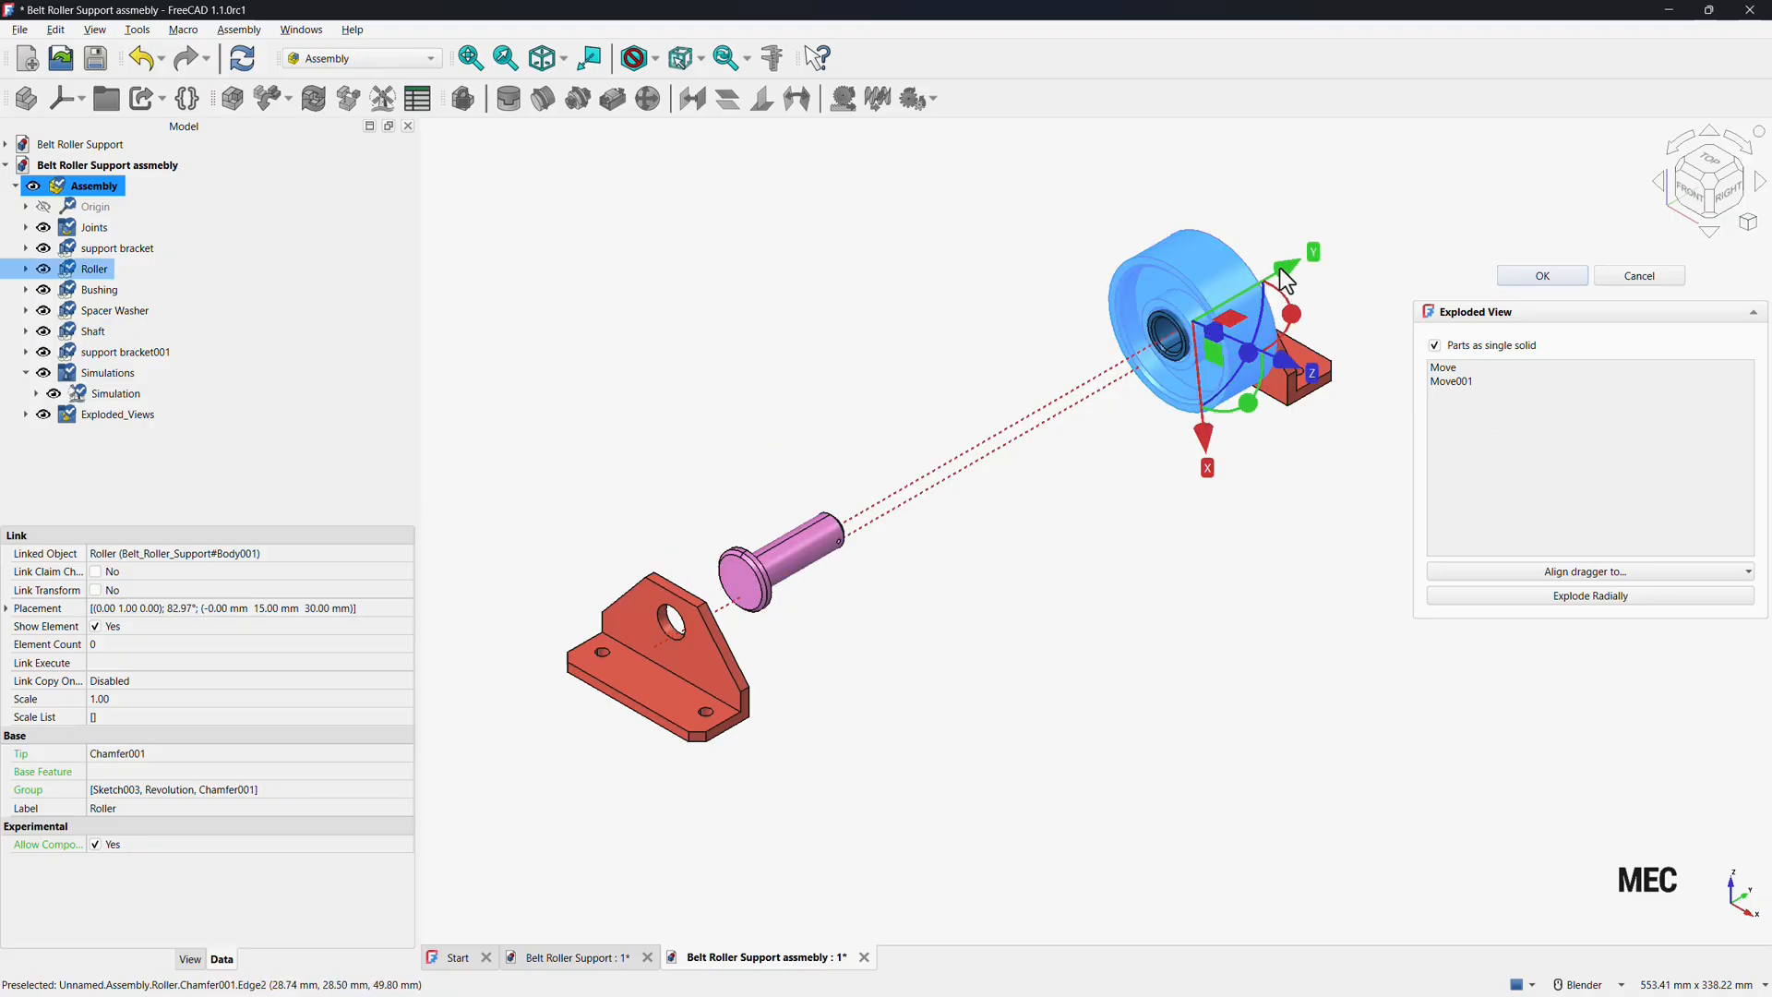
pyautogui.moveTo(1285, 280); pyautogui.dragTo(1003, 476)
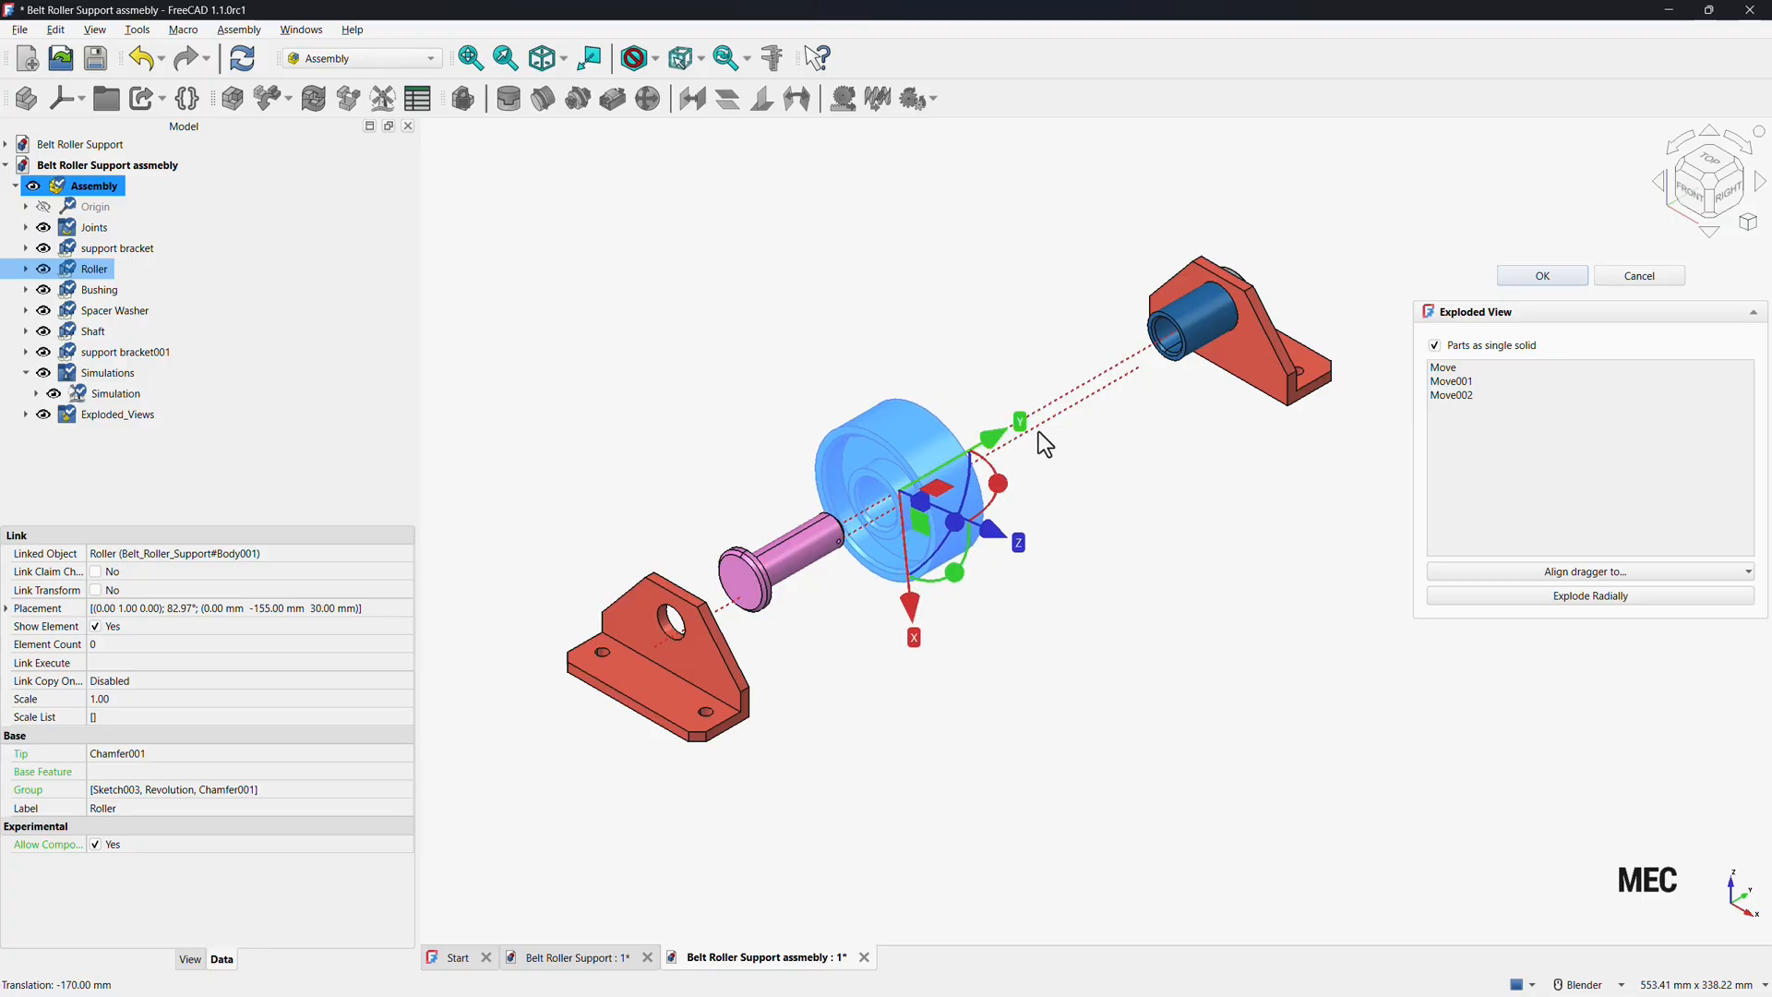
pyautogui.click(1212, 333)
pyautogui.moveTo(1285, 269); pyautogui.dragTo(1086, 425)
pyautogui.click(1234, 330)
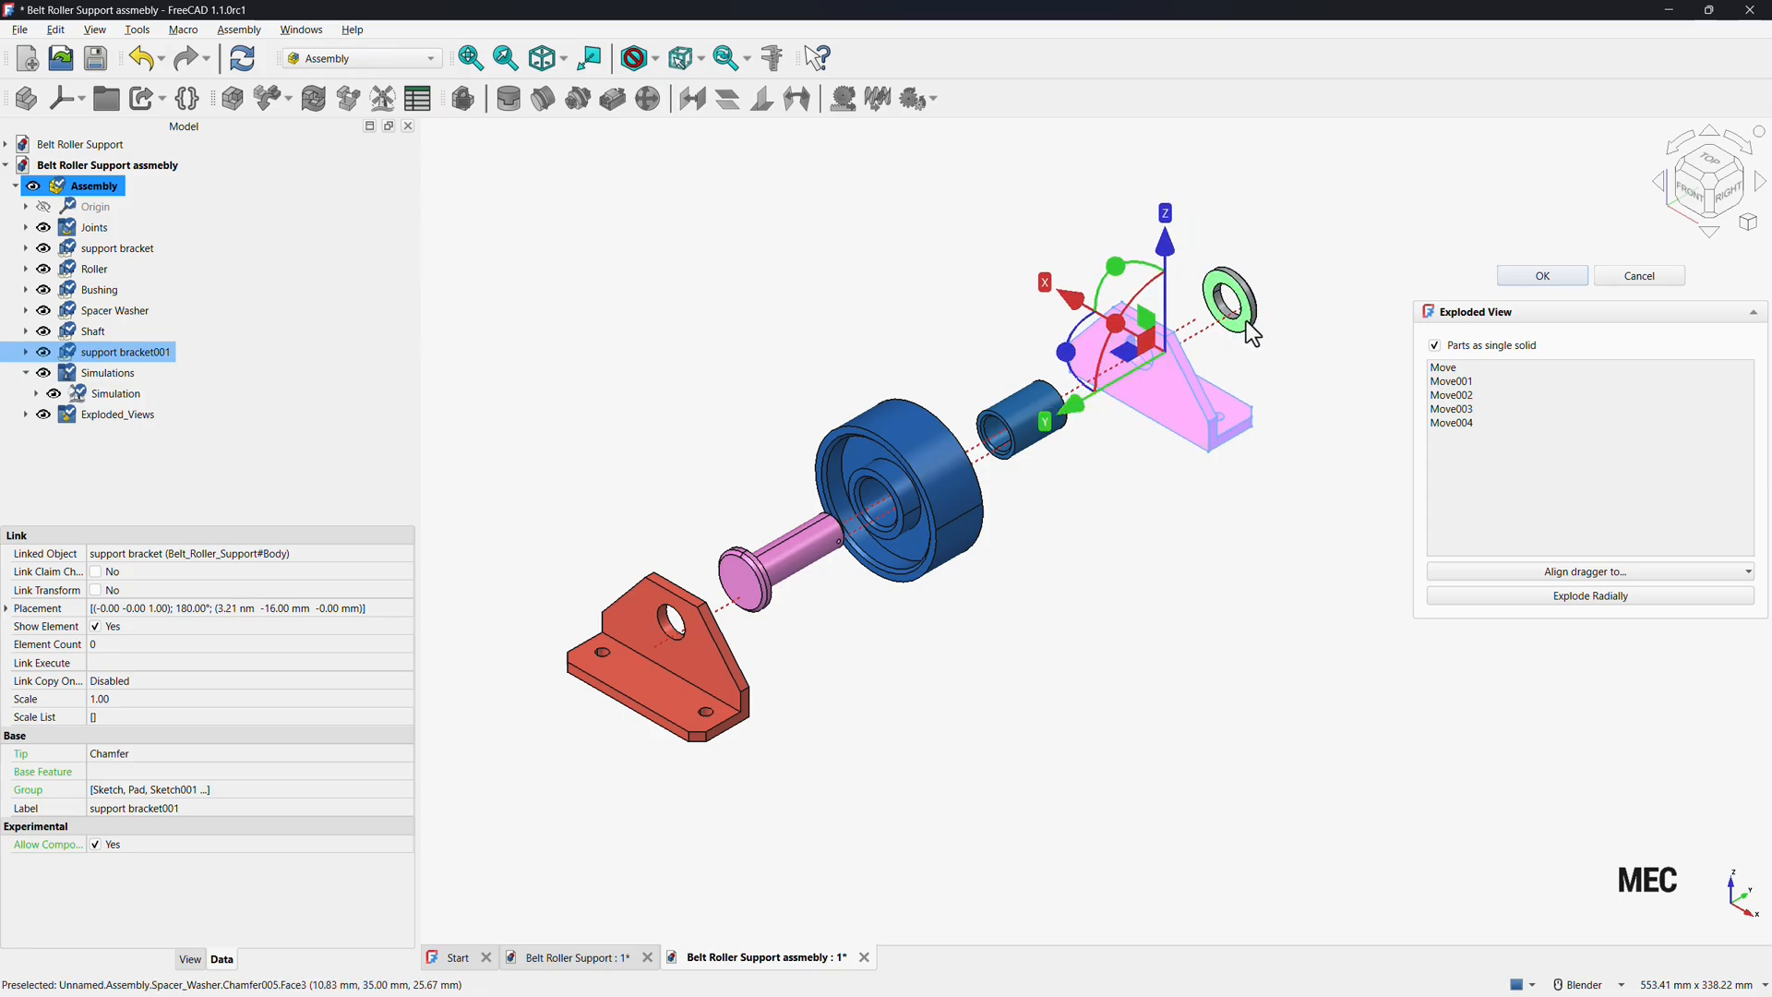
pyautogui.click(1542, 276)
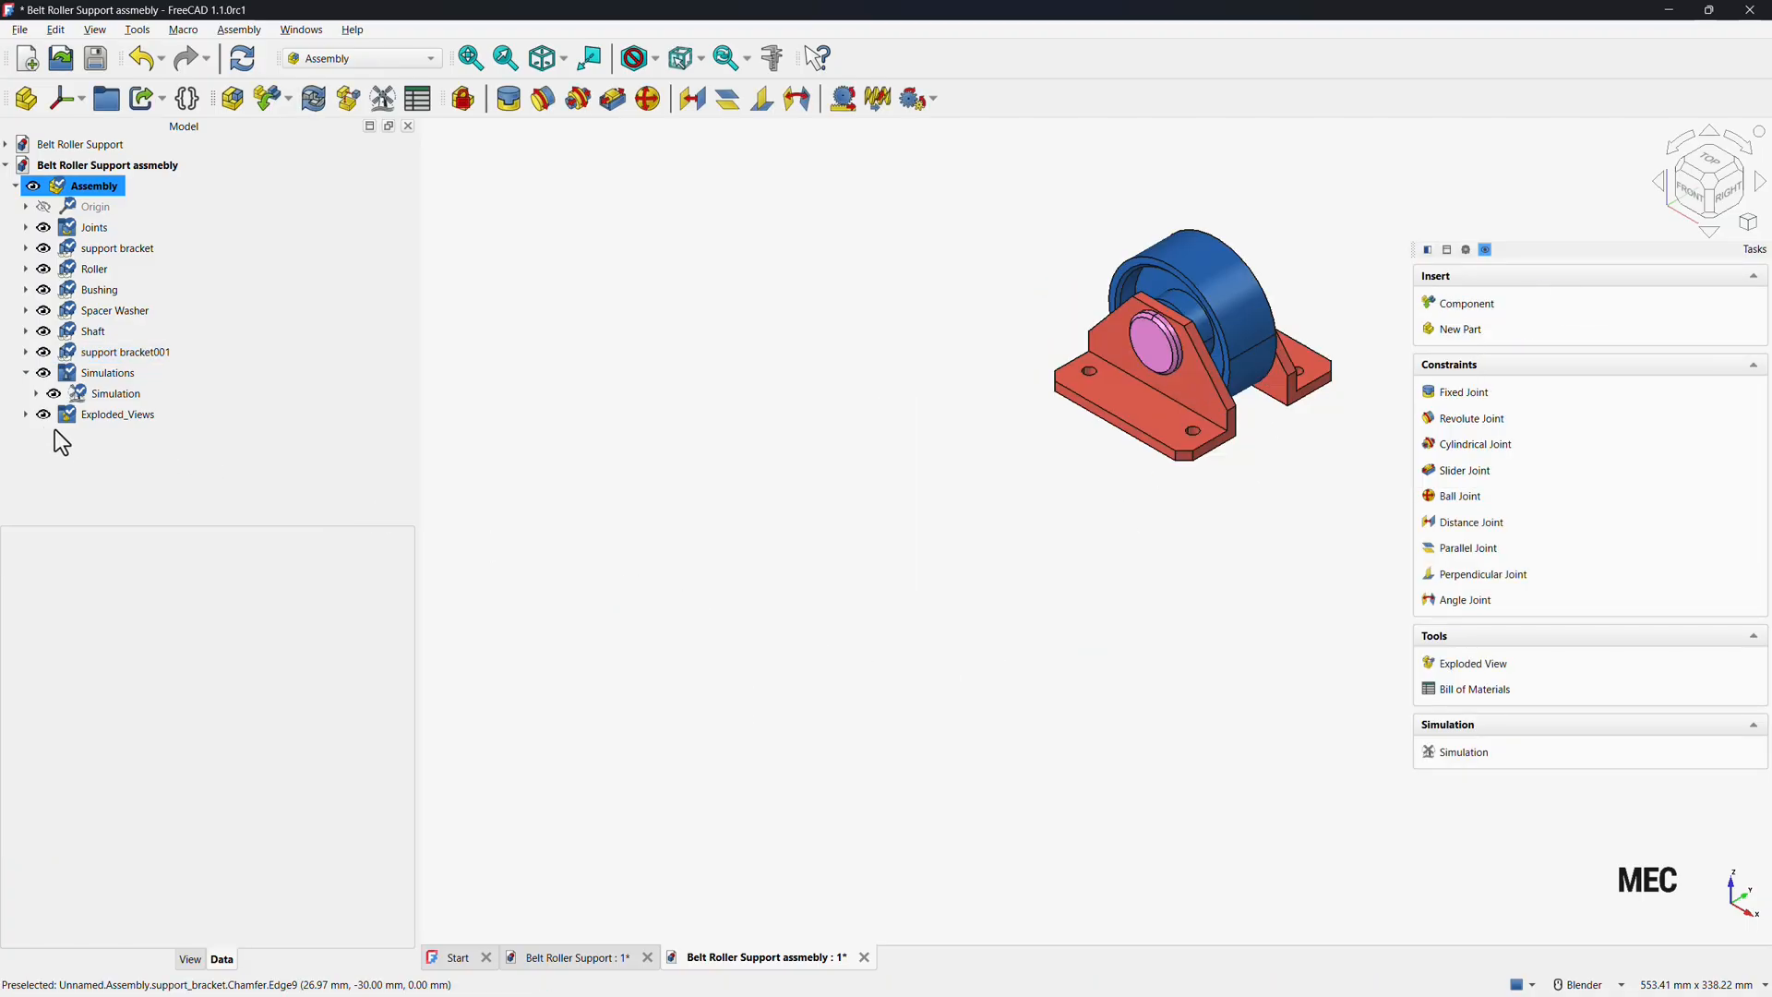
# Open the saved exploded view to review it, close it, and fit the assembly in the view.
pyautogui.click(26, 414)
pyautogui.click(87, 435)
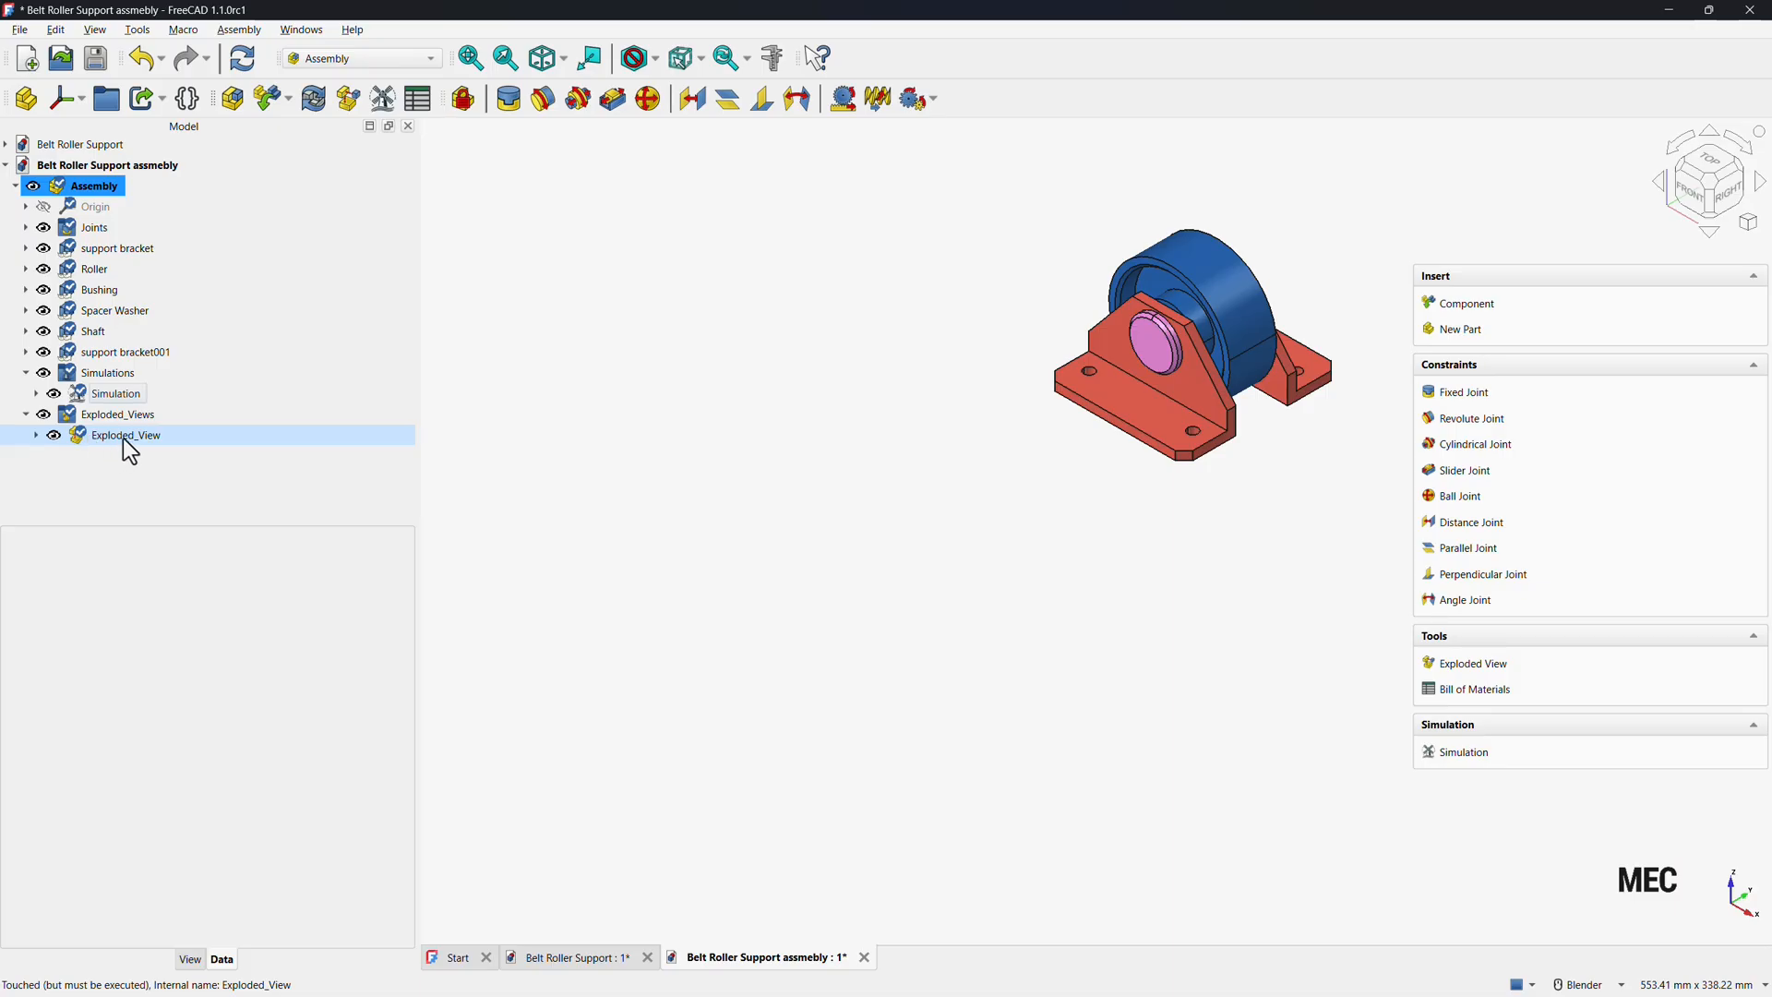
pyautogui.doubleClick(123, 438)
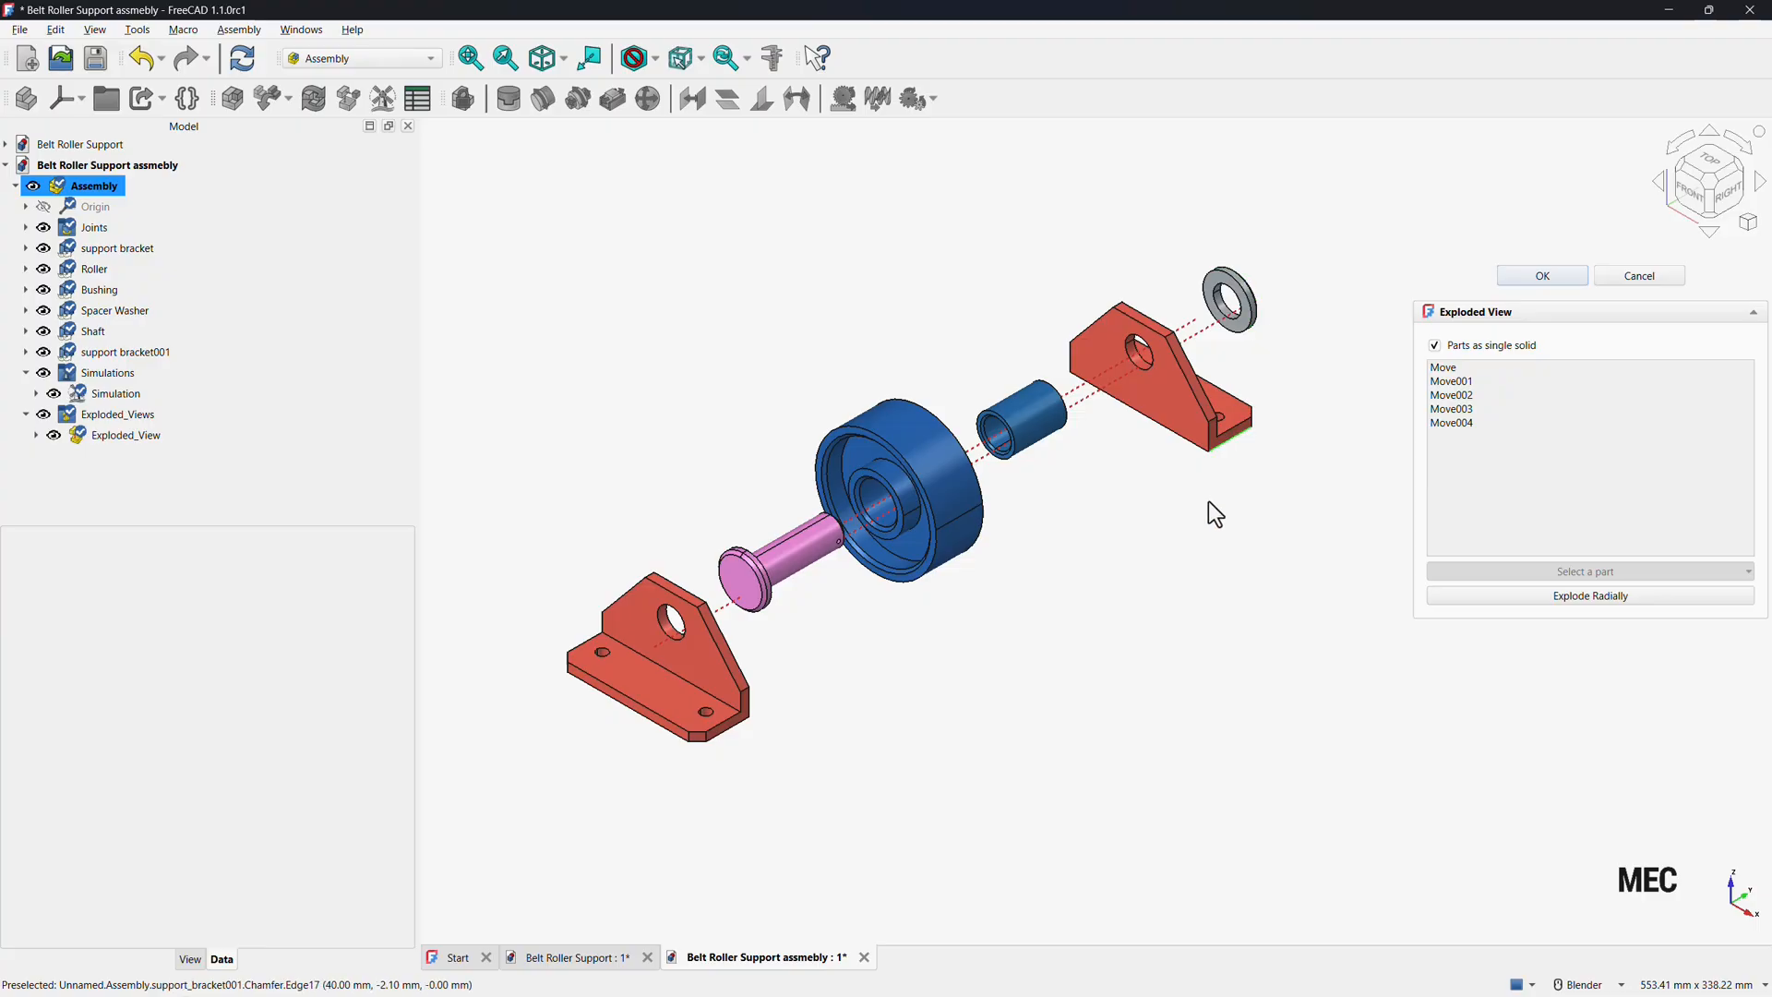
pyautogui.click(1542, 276)
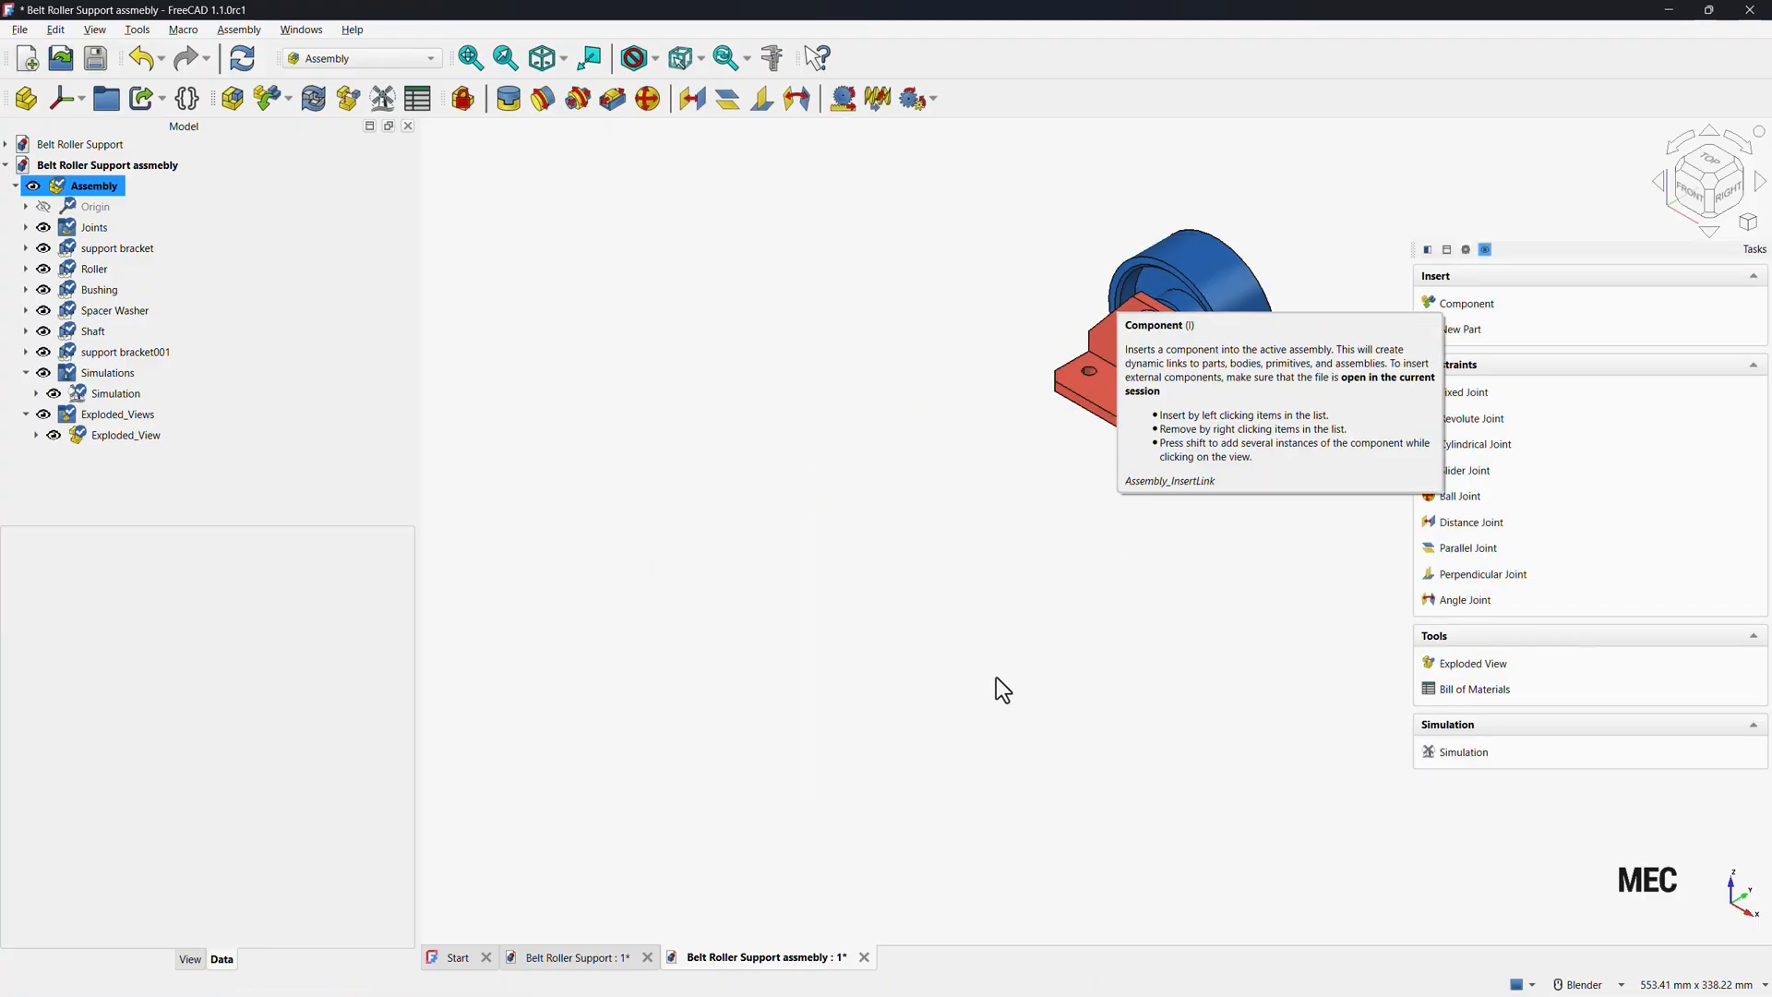
pyautogui.press('v')
pyautogui.press('f')
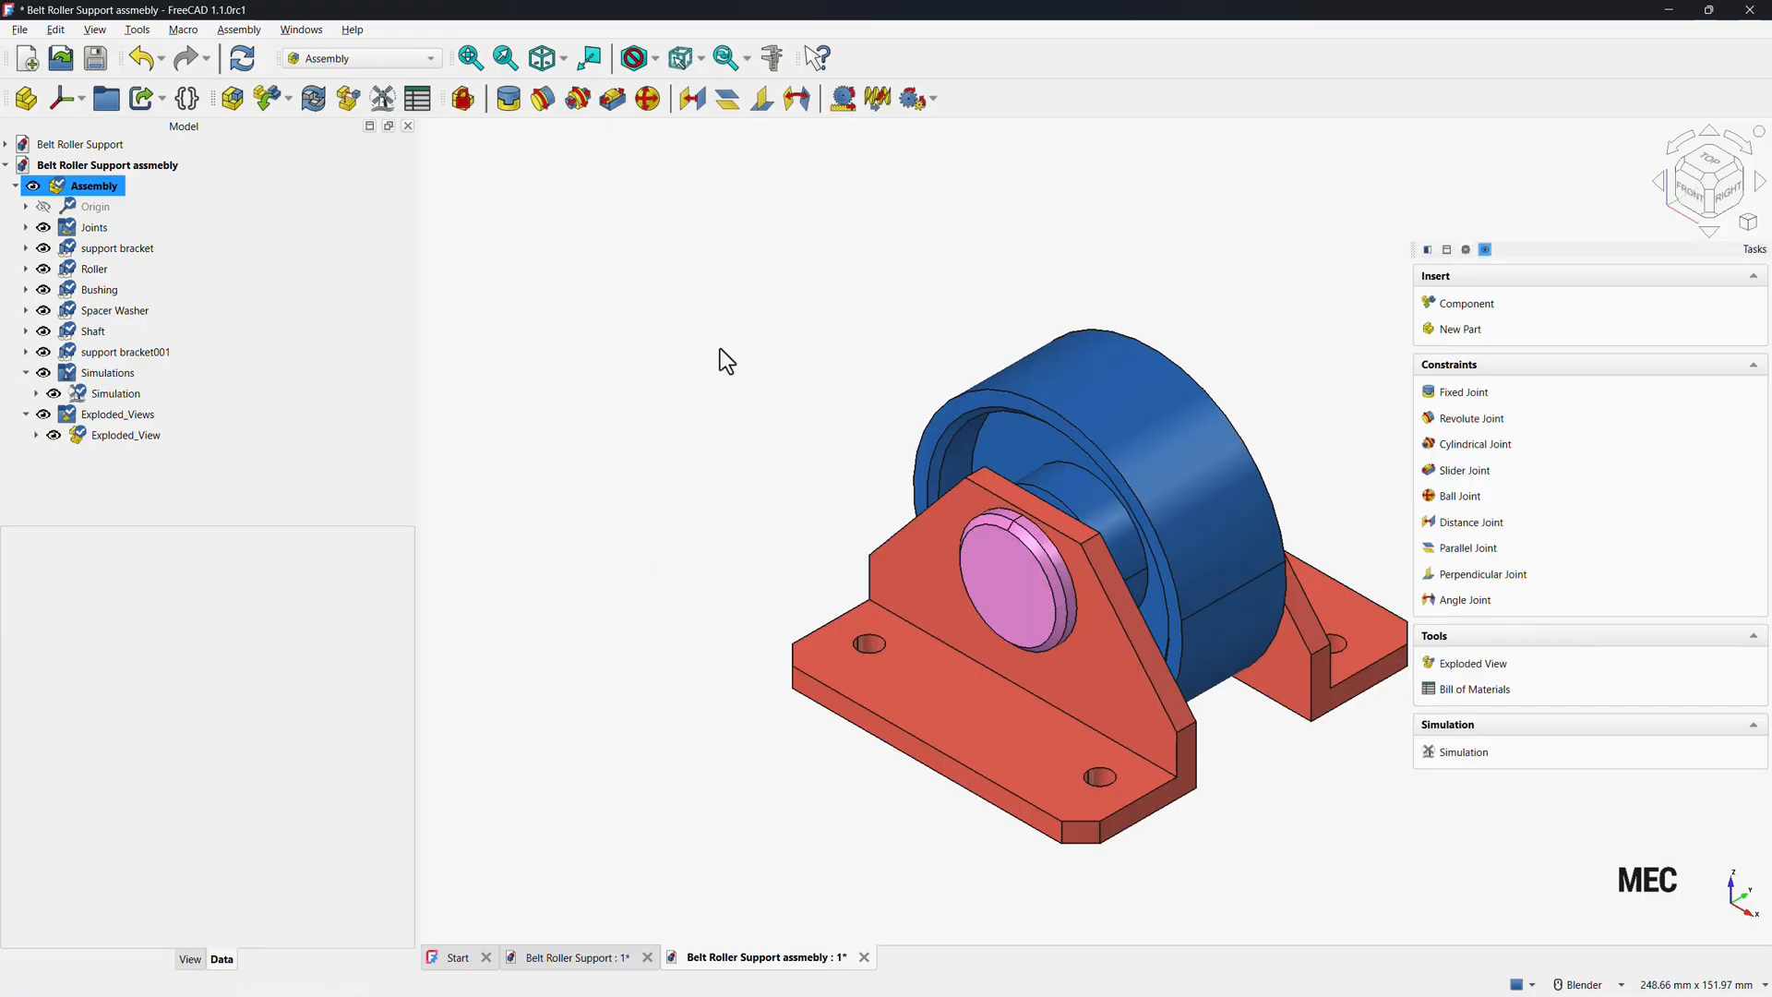